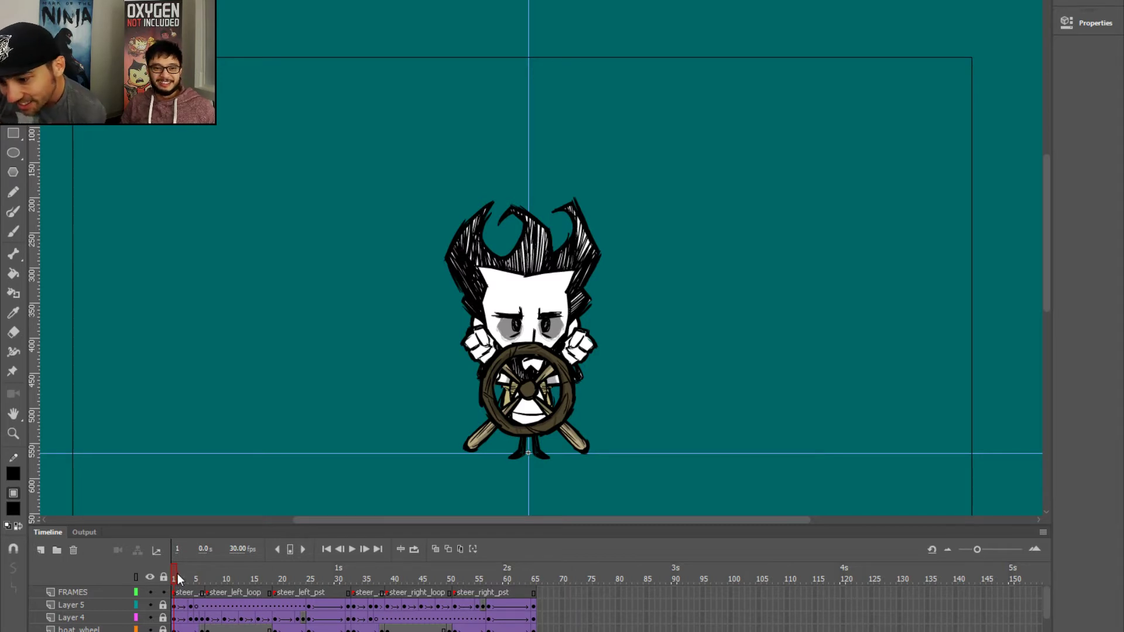
- Preview the steer_left_loop section by looping playback over frames 7 to 18, then turn looping off and return to frame 7
left_click(207, 579)
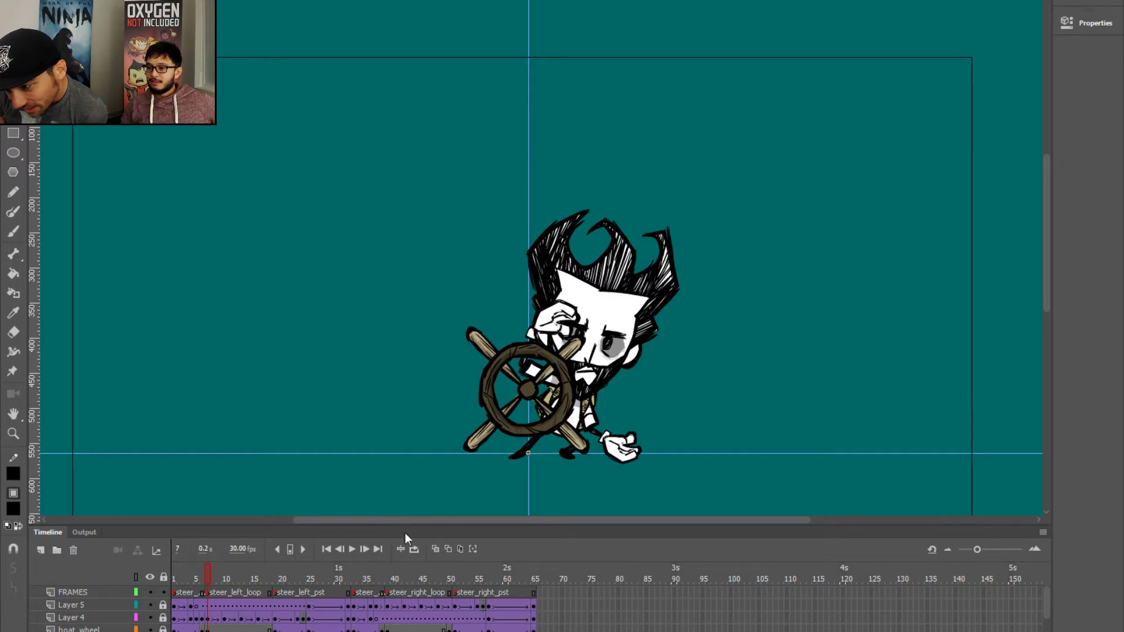
left_click(417, 549)
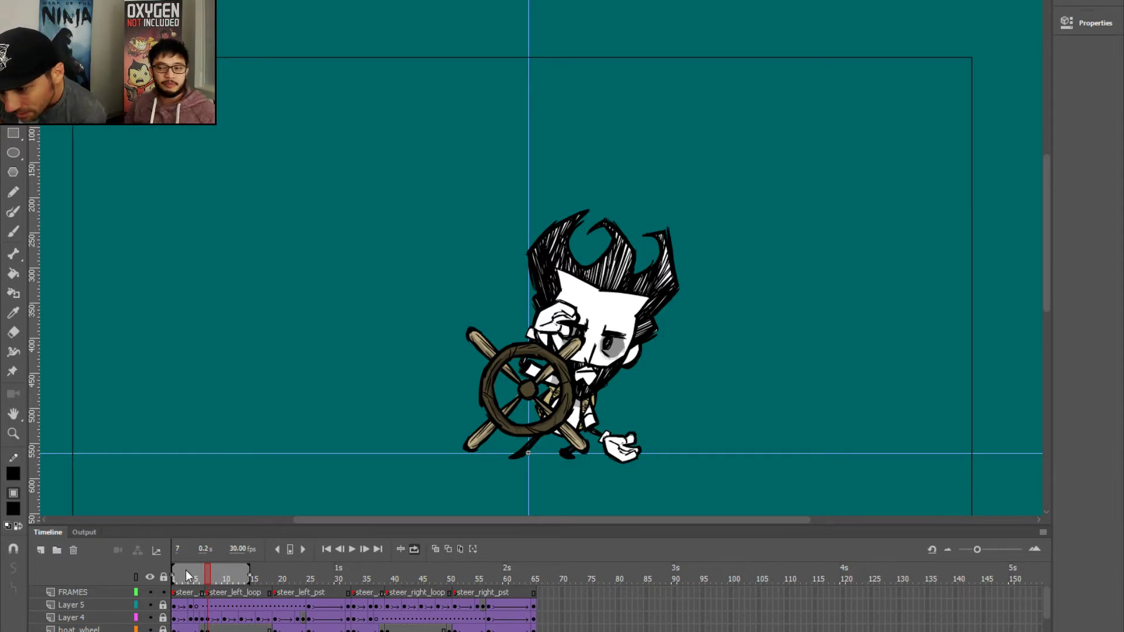
left_click_drag(174, 577, 271, 577)
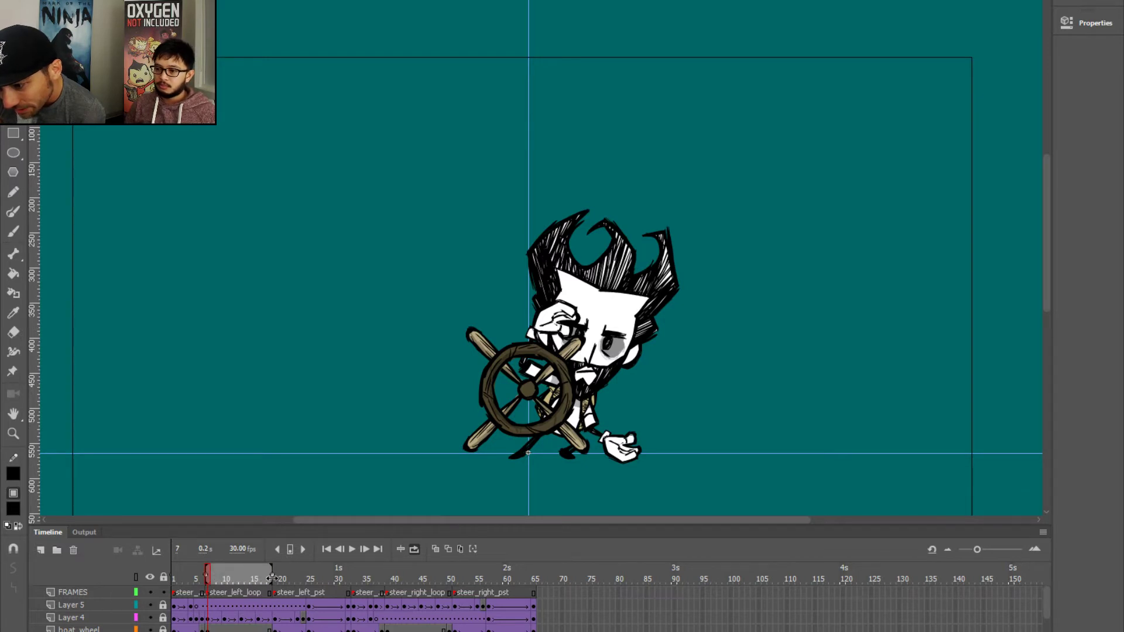
left_click(415, 550)
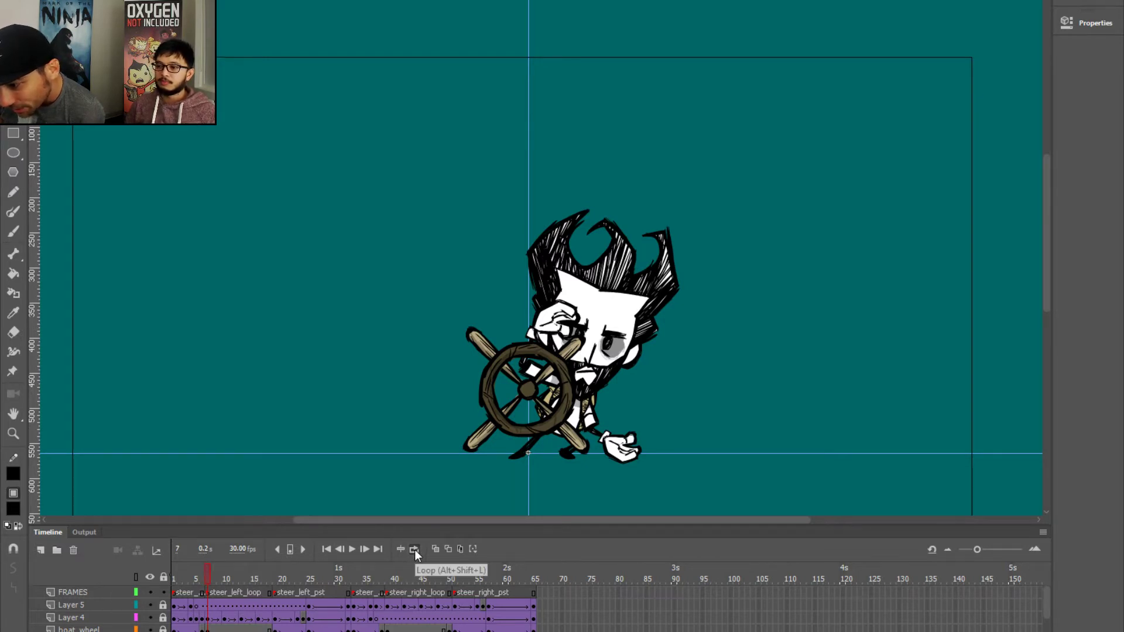
left_click(415, 549)
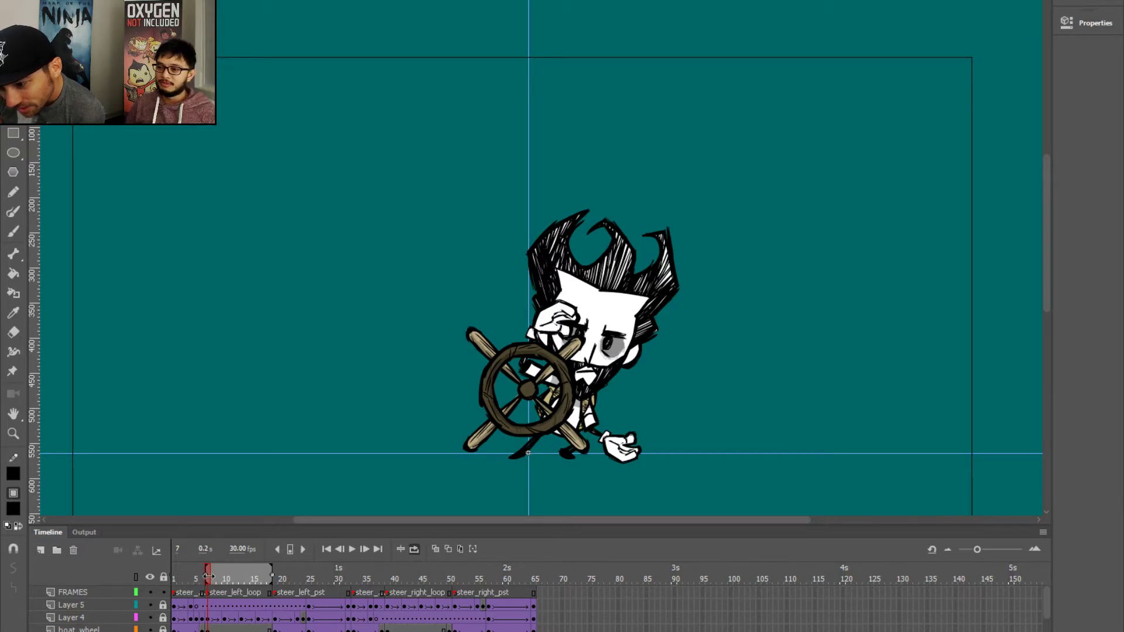
mouse_move(224, 586)
left_mouse_down()
mouse_move(237, 577)
mouse_move(213, 571)
left_mouse_up()
key("Return")
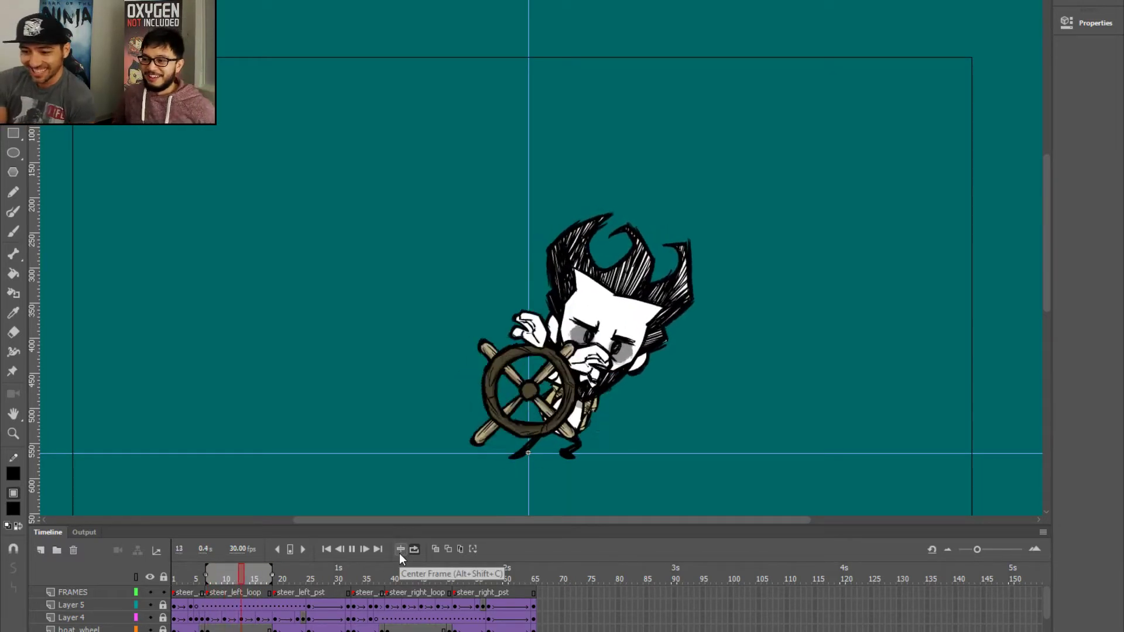
left_click(413, 549)
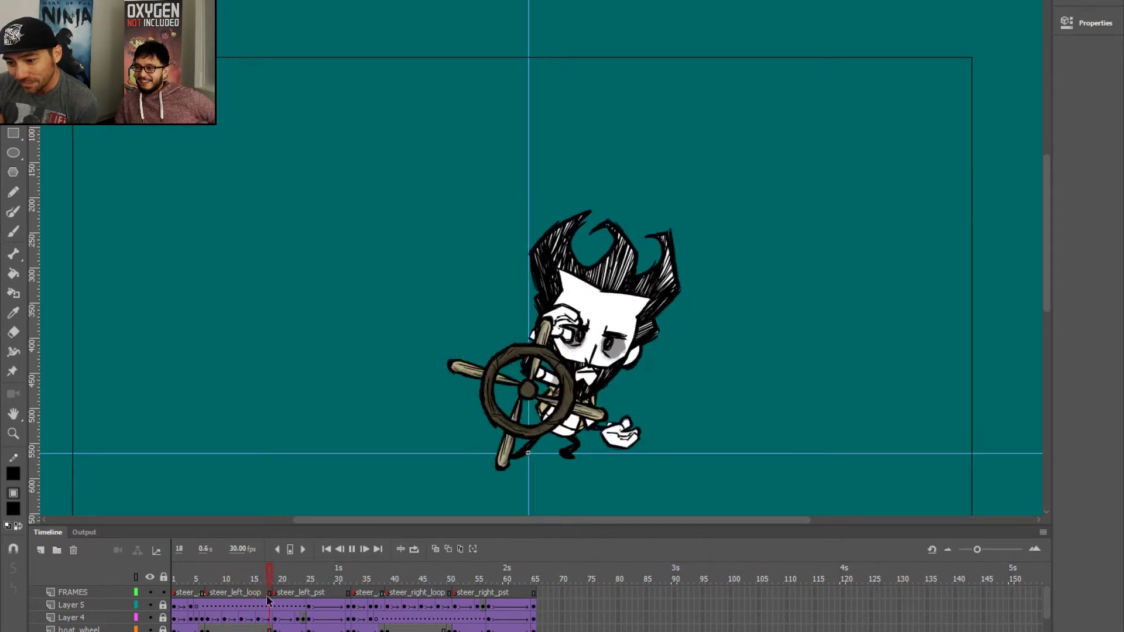
left_click_drag(303, 577, 209, 577)
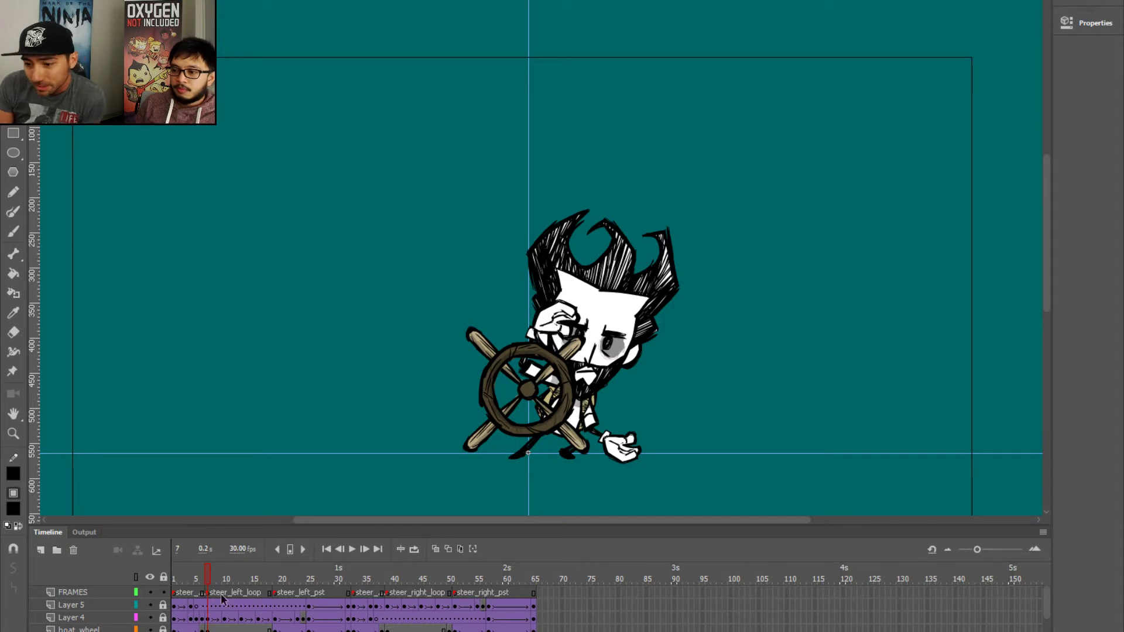
- Examine the opening steer section on the FRAMES layer from frame 1 through frame 6 and its transition into frame 7
left_click(174, 592)
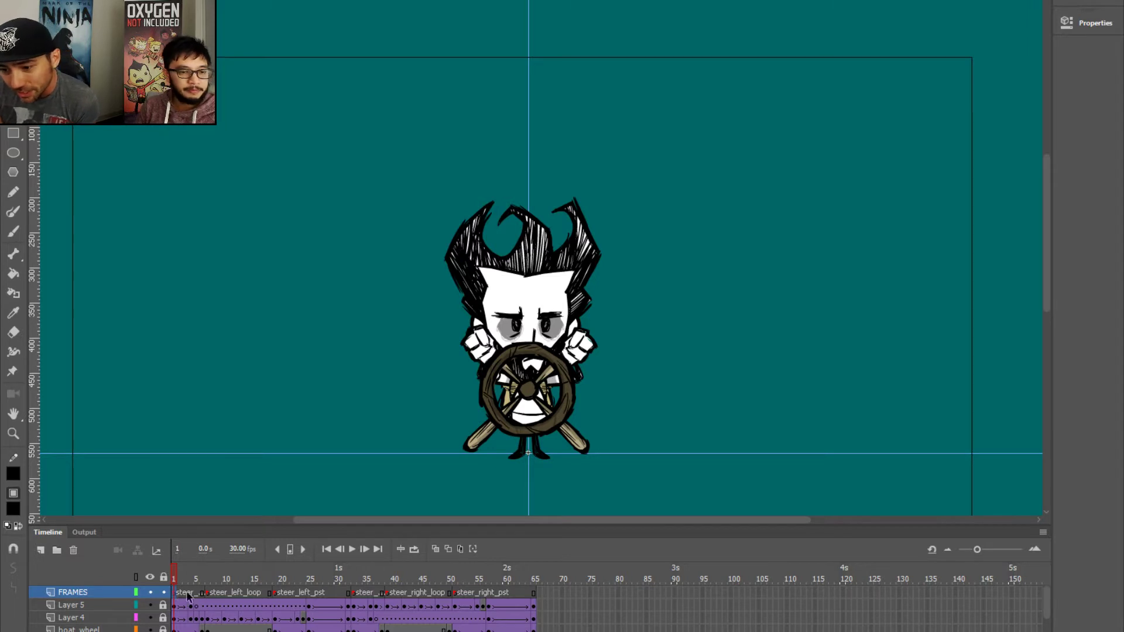
left_click(201, 595)
left_click(199, 597)
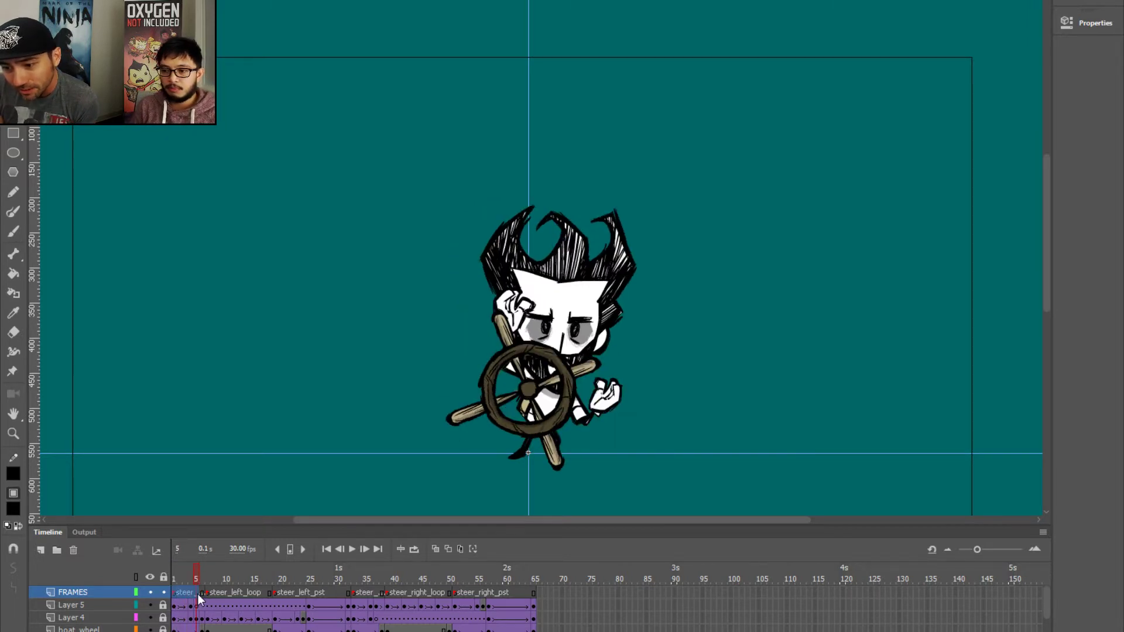
left_click(202, 595)
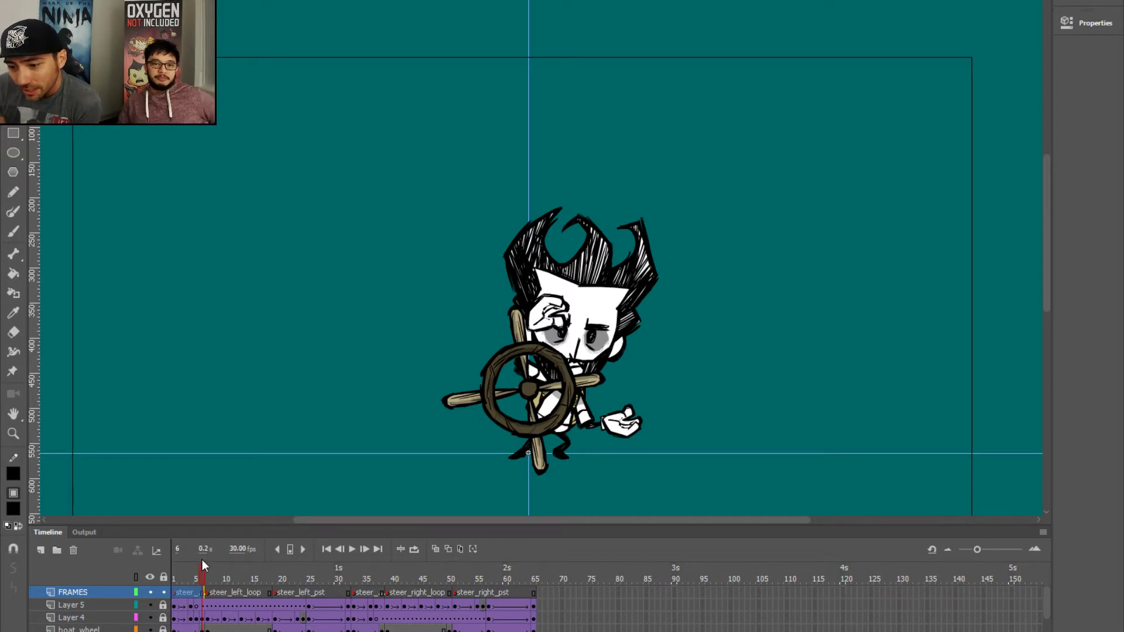
left_click_drag(202, 571, 164, 578)
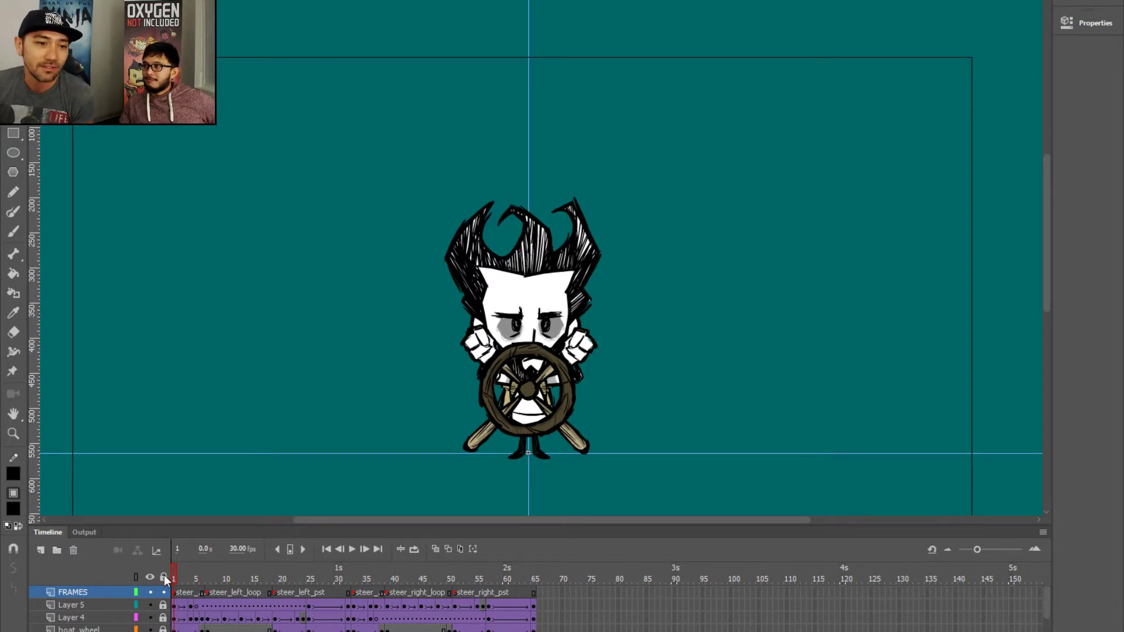
mouse_move(166, 580)
left_mouse_down()
mouse_move(195, 574)
mouse_move(173, 574)
left_mouse_up()
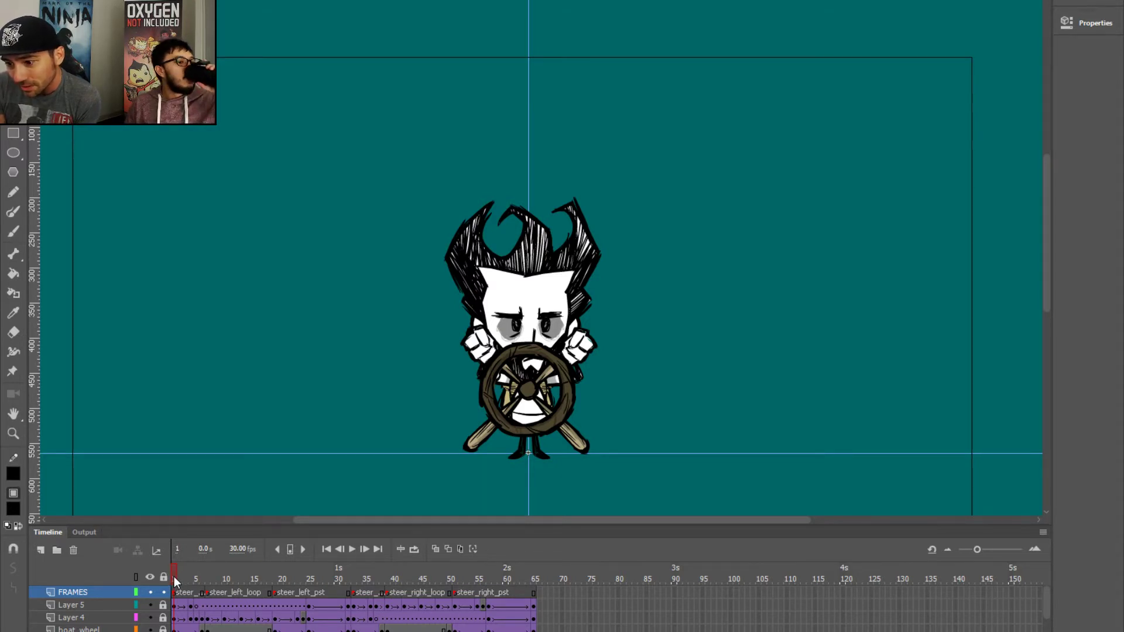
left_click_drag(174, 577, 208, 575)
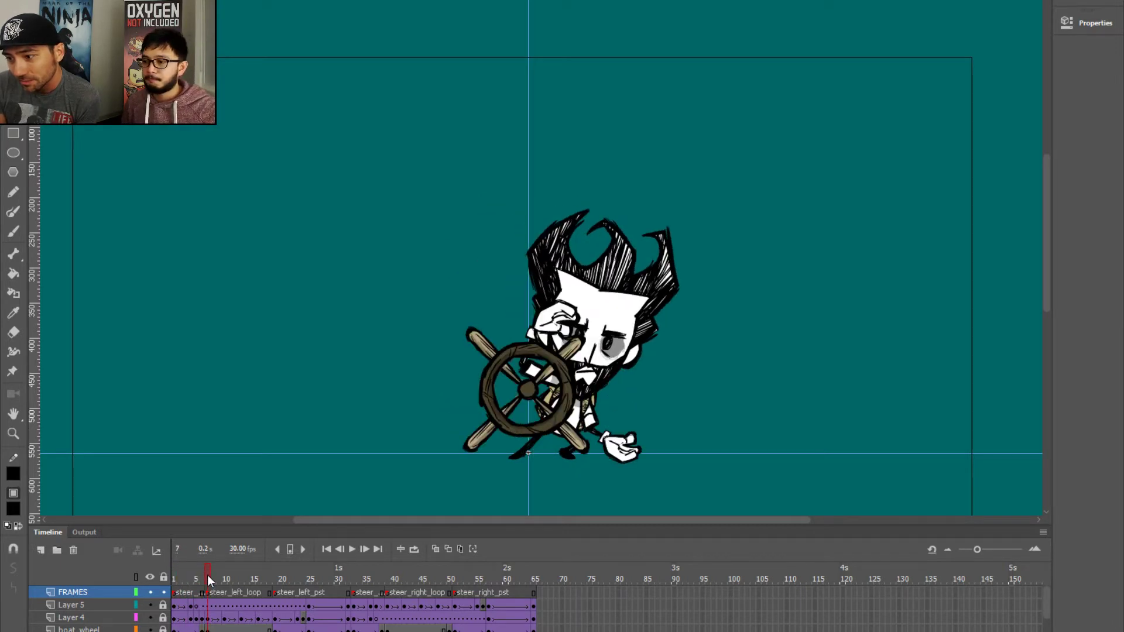
- Compare the last steer_left_loop pose at frame 18 with the first steer_left_pst pose at frame 19
left_click(275, 575)
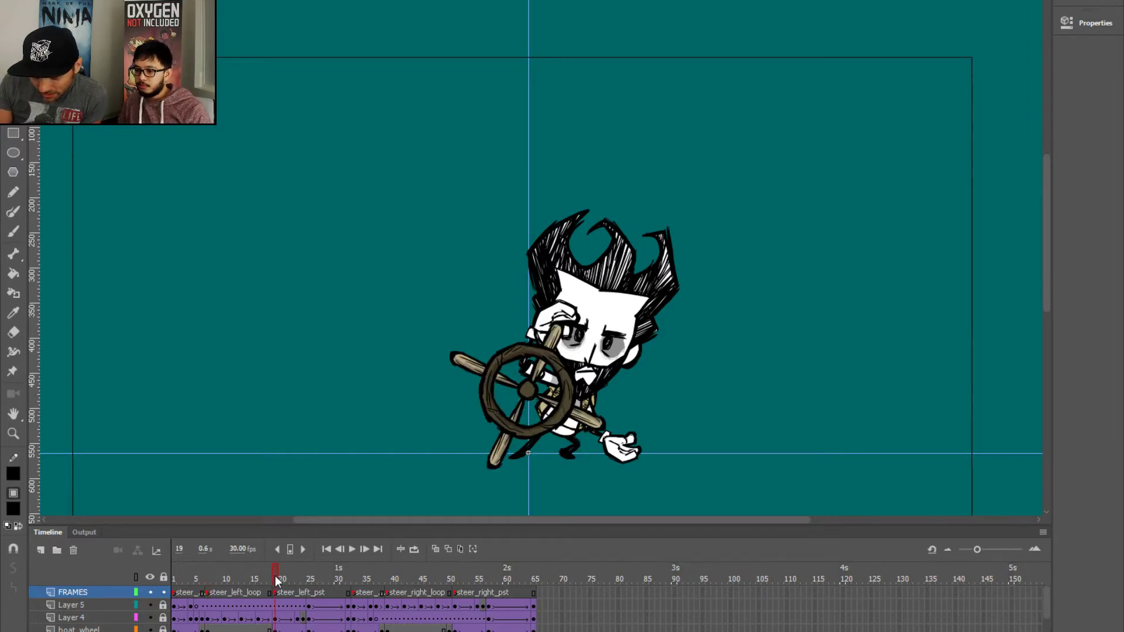
left_click(268, 579)
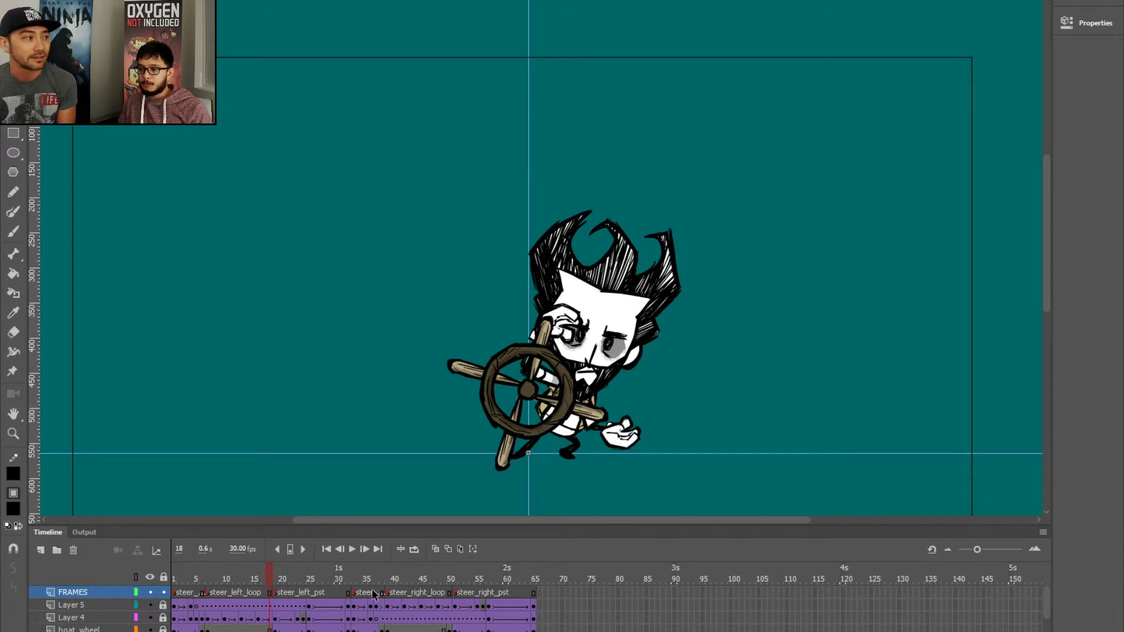
left_click_drag(271, 567, 277, 577)
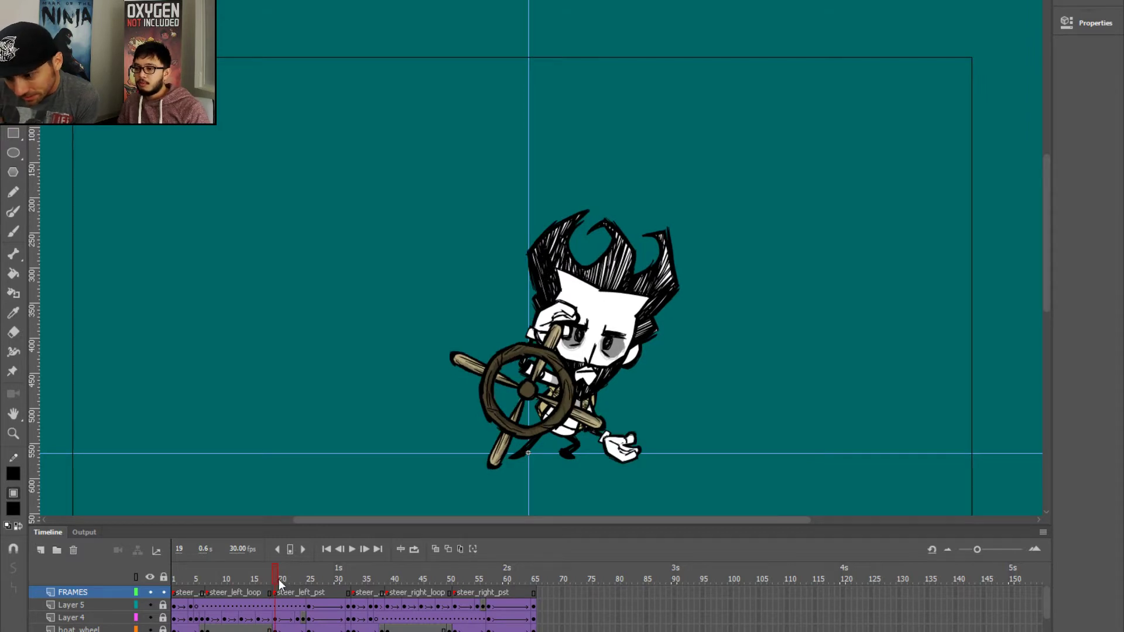
mouse_move(277, 577)
left_mouse_down()
mouse_move(348, 581)
mouse_move(275, 590)
left_mouse_up()
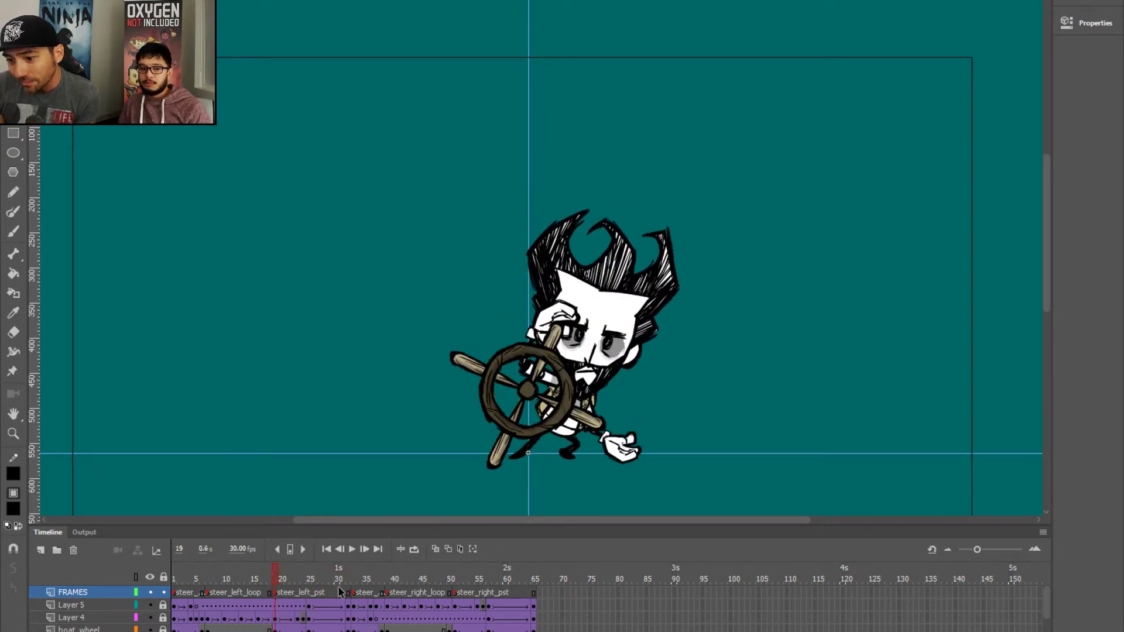
- Compare the starting poses of steer_left_loop at frame 7, steer_left_pst at frame 19 and steer_right_loop at frame 39
left_click(206, 580)
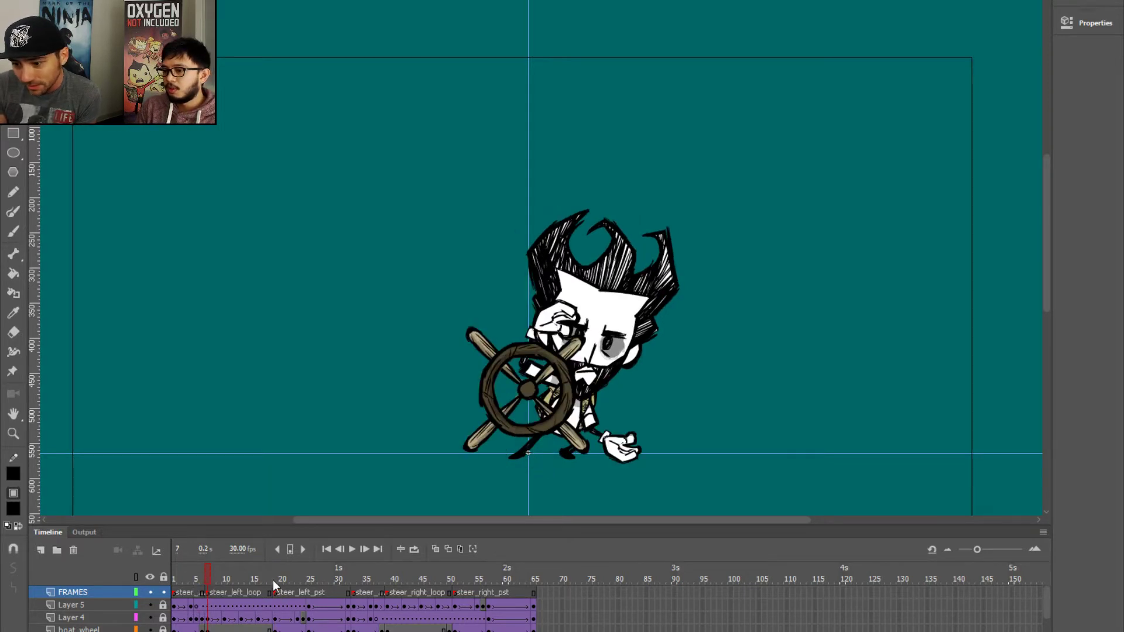
left_click(275, 578)
left_click(205, 579)
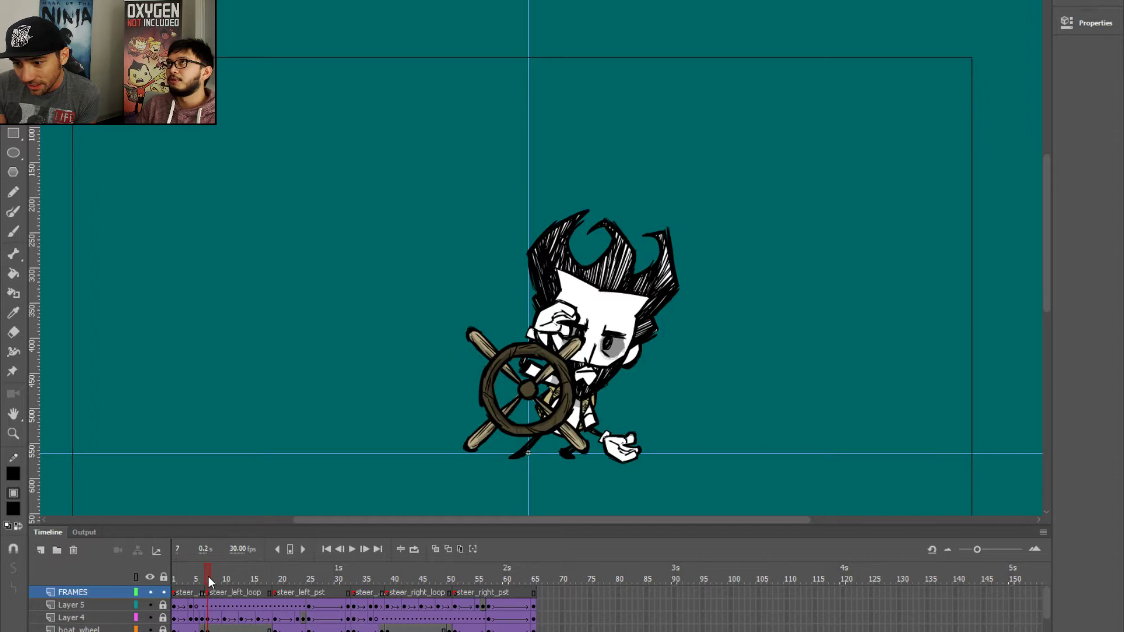
left_click(274, 580)
left_click_drag(208, 581, 268, 587)
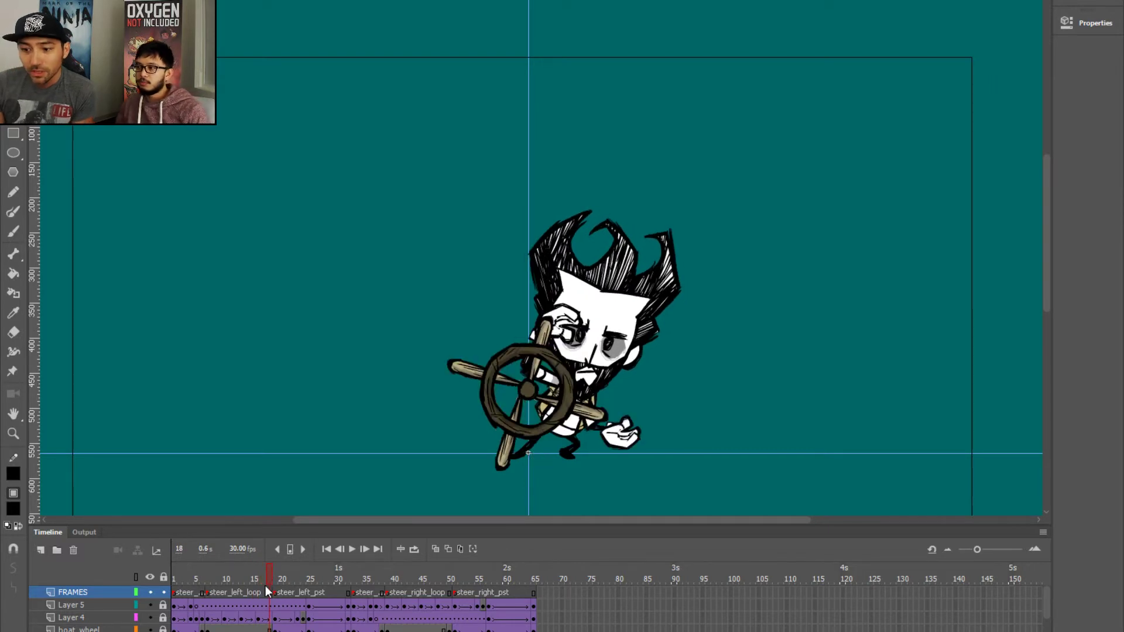
left_click(207, 577)
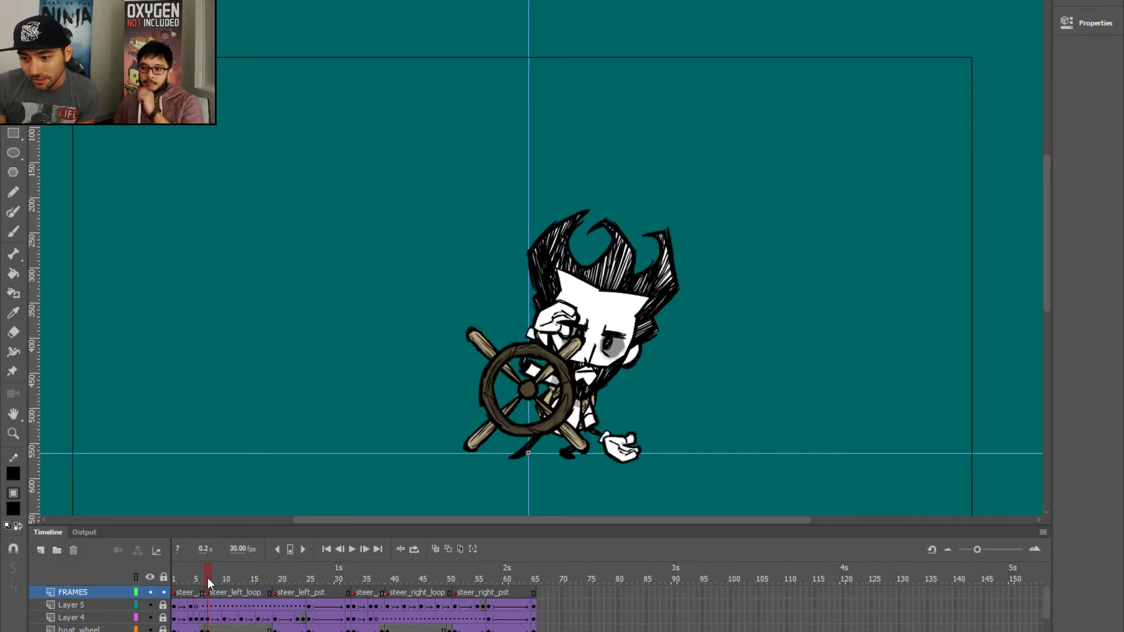
left_click(274, 581)
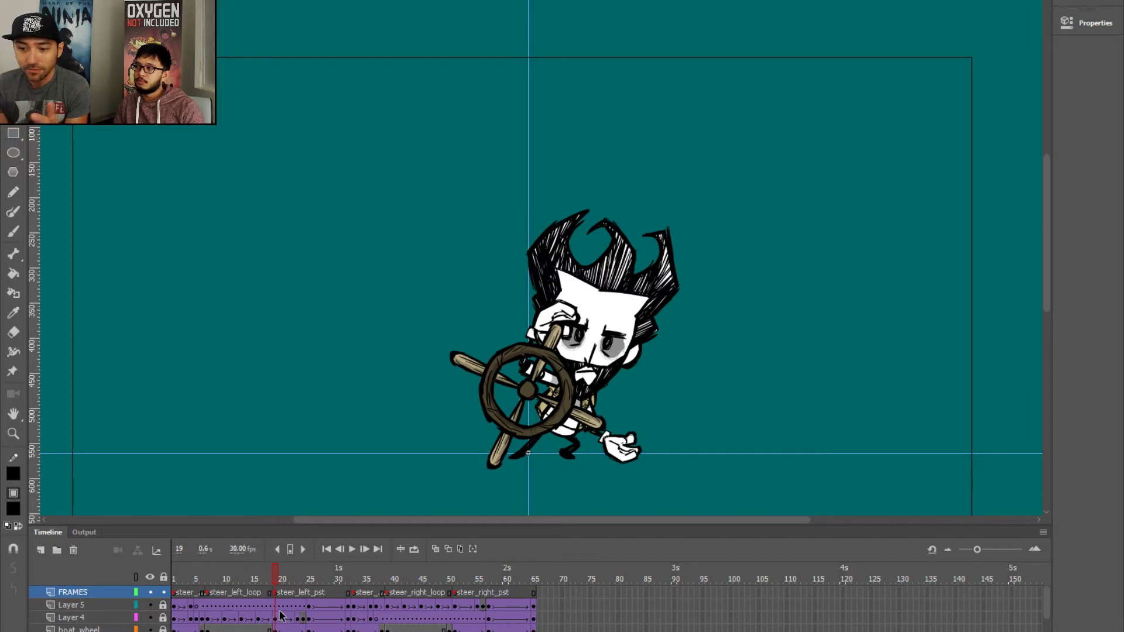
left_click(387, 579)
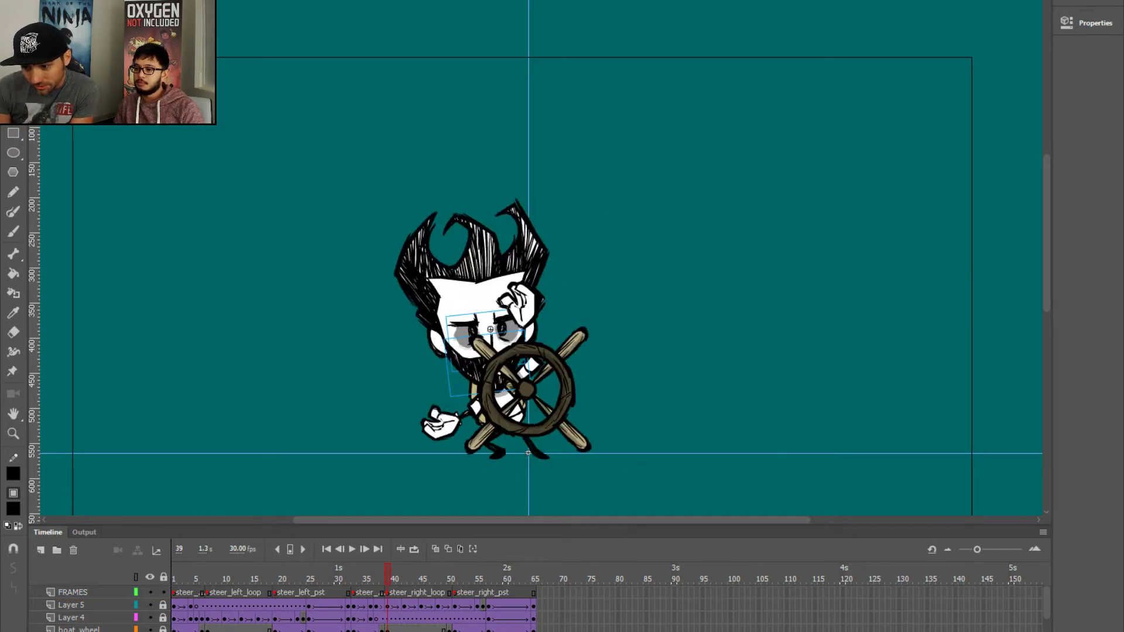
- Scrub through frames 17 to 19 to examine how the end of steer_left_loop leads into steer_left_pst
left_click_drag(258, 579, 272, 579)
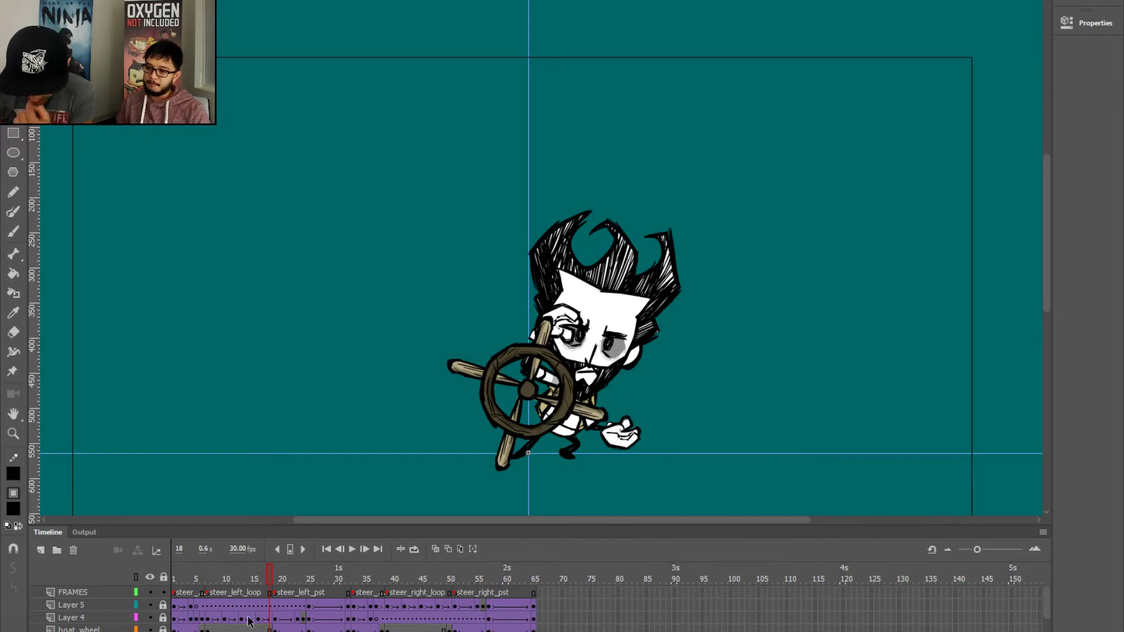
left_click(276, 578)
mouse_move(277, 579)
left_mouse_down()
mouse_move(266, 577)
mouse_move(277, 582)
left_mouse_up()
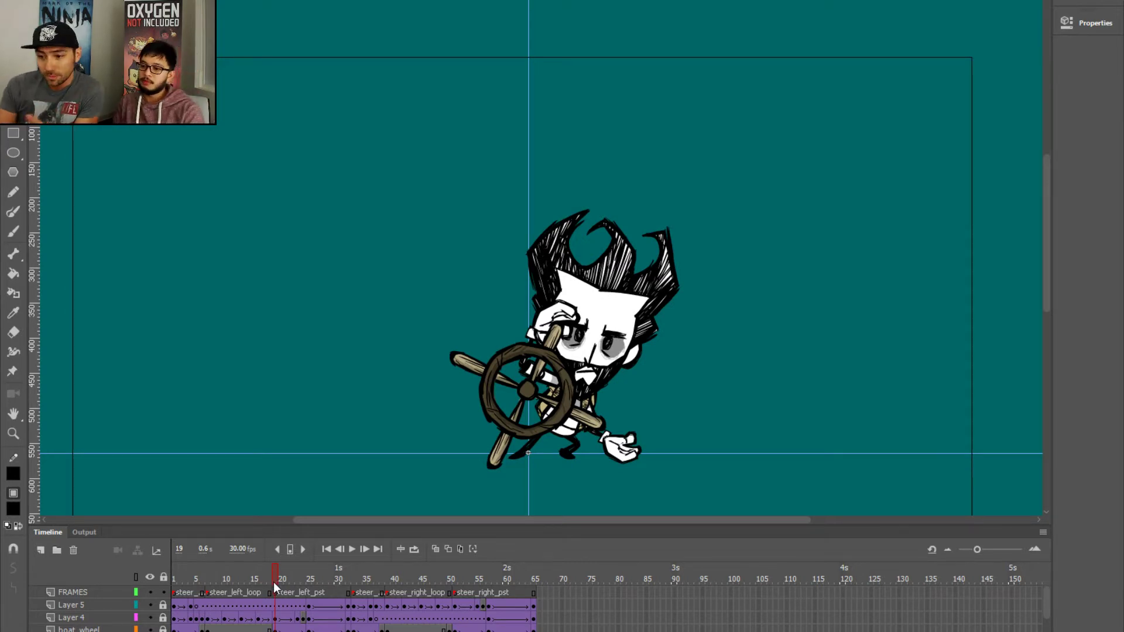
left_click(267, 579)
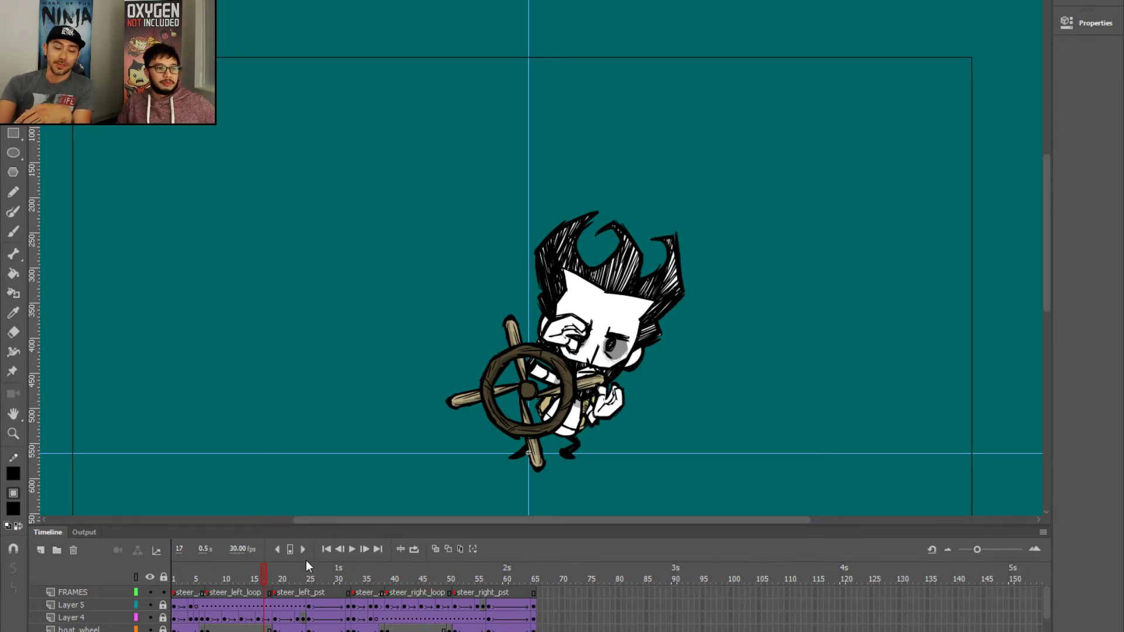
mouse_move(252, 576)
left_mouse_down()
mouse_move(205, 576)
mouse_move(266, 576)
left_mouse_up()
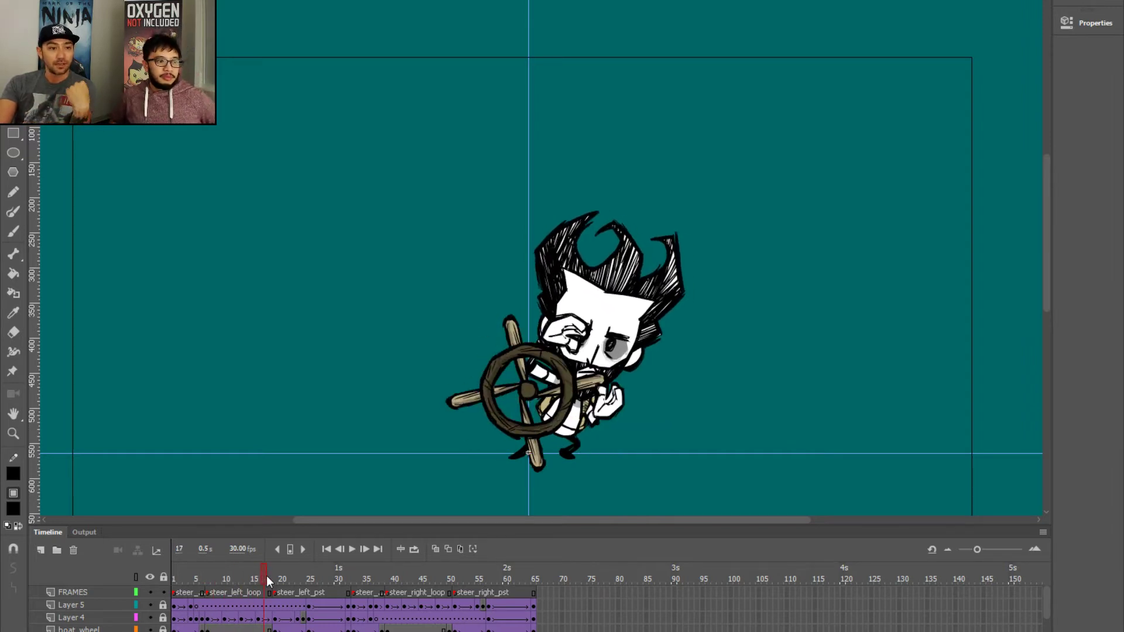
left_click_drag(266, 580, 277, 625)
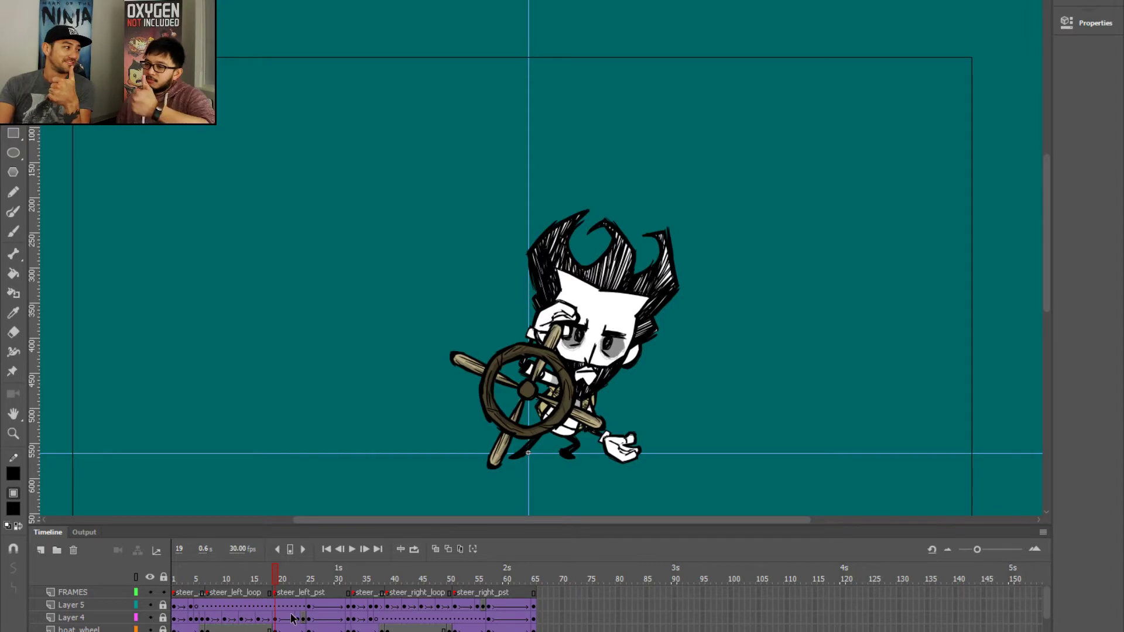
- Scrub through the steer_right_loop and steer_right_pst sections, checking frames 39 and 51 and continuing to the end of the animation
left_click_drag(282, 574, 467, 622)
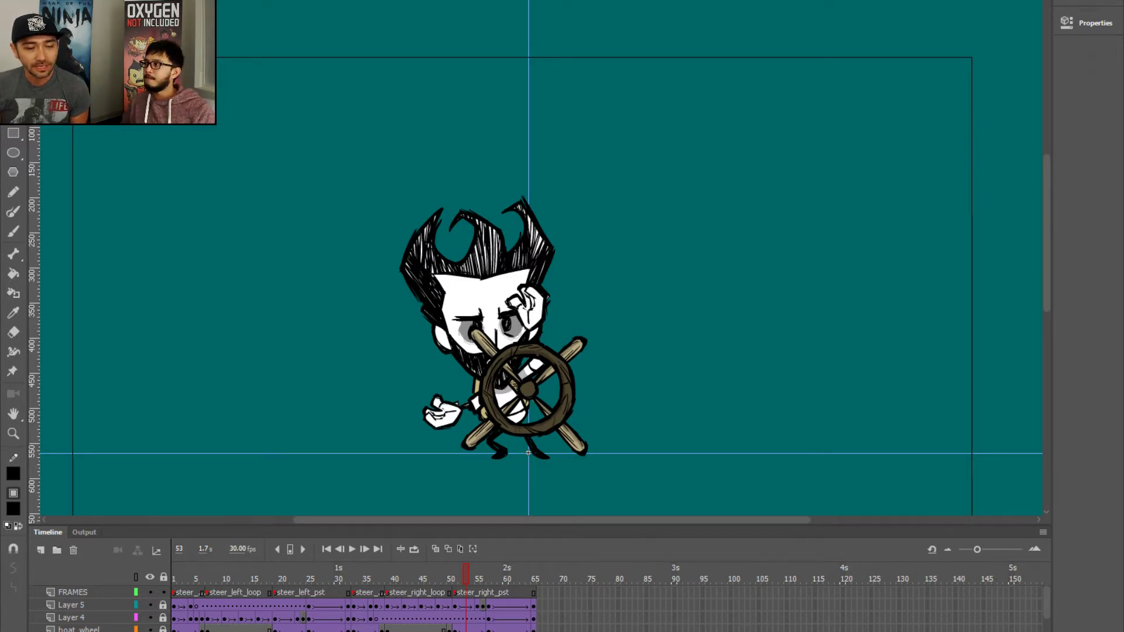
left_click_drag(450, 581, 389, 584)
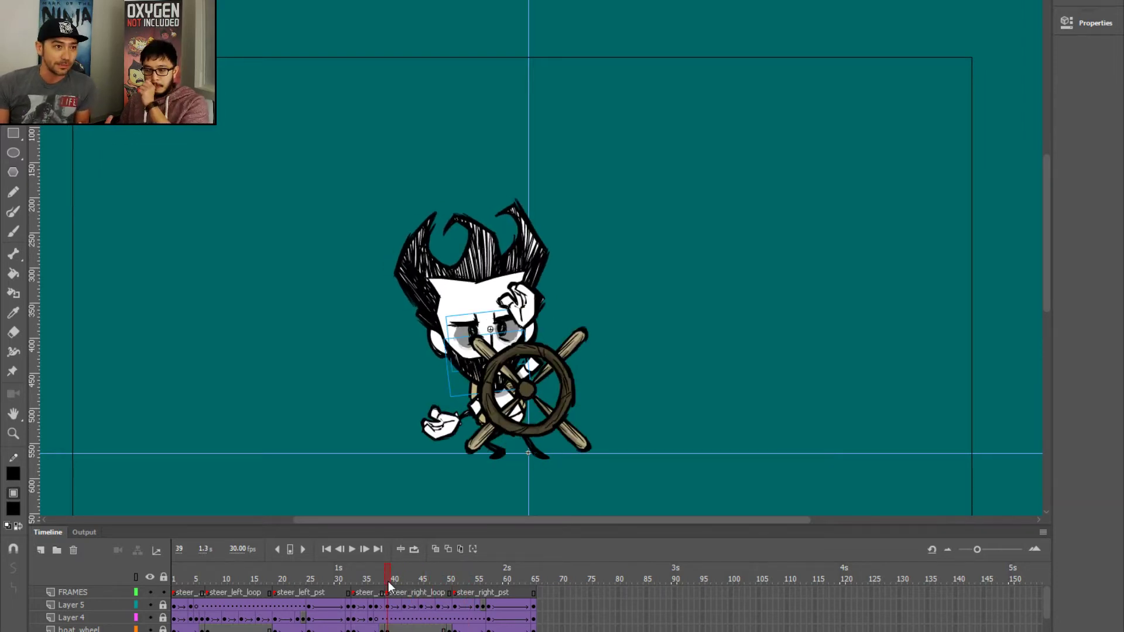
left_click(453, 592)
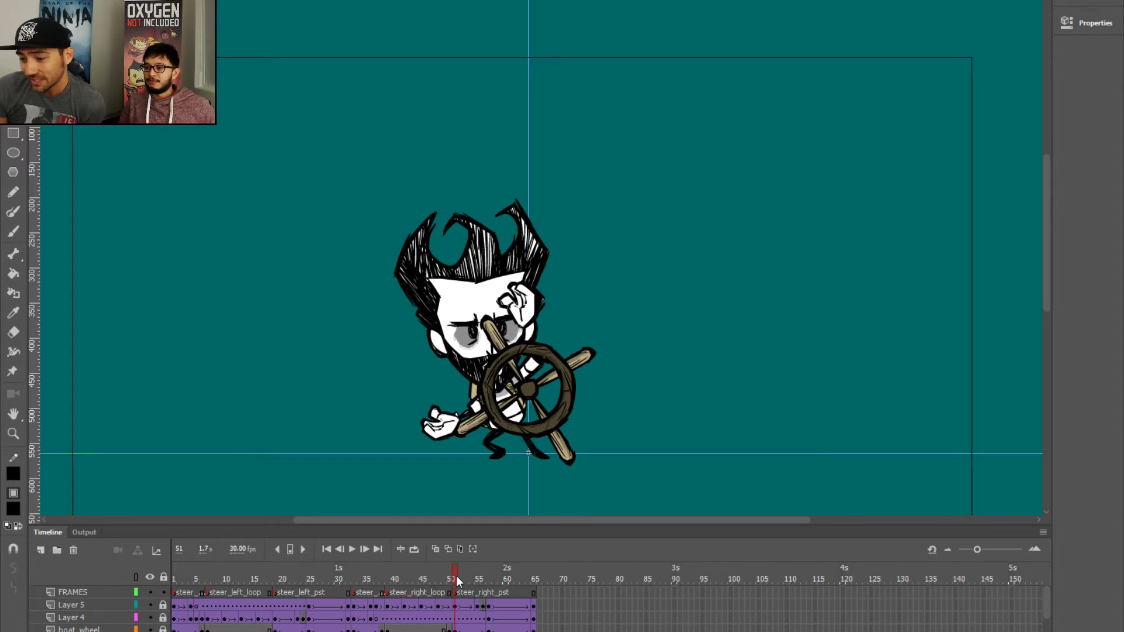
left_click_drag(456, 577, 537, 582)
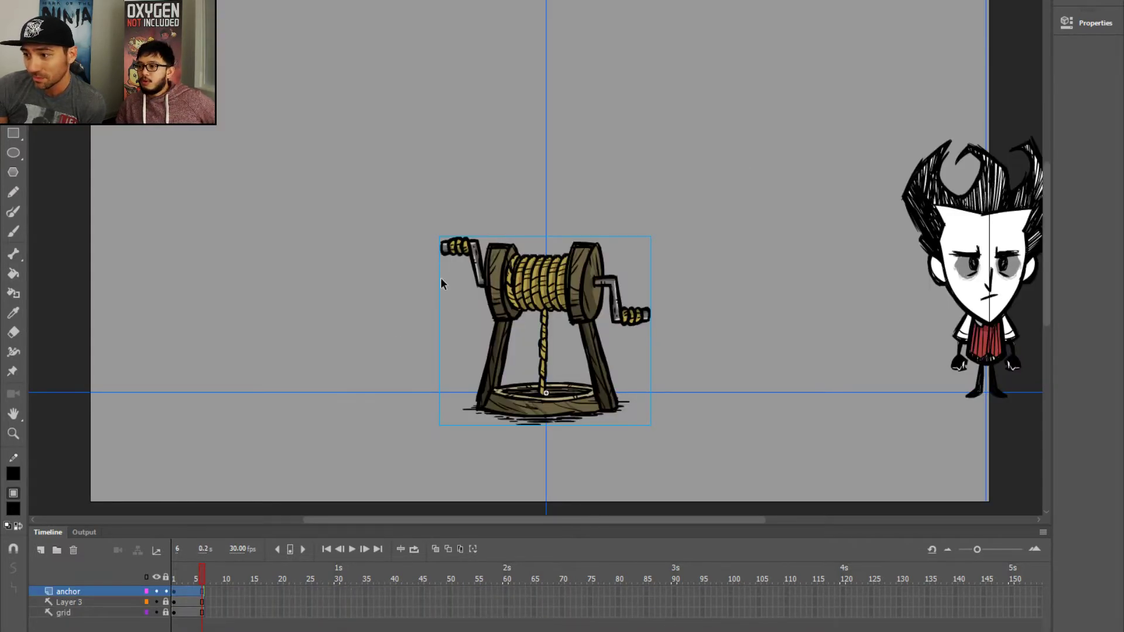
- Open the anchor hoist symbol on the stage to show its internal timeline
double_click(603, 288)
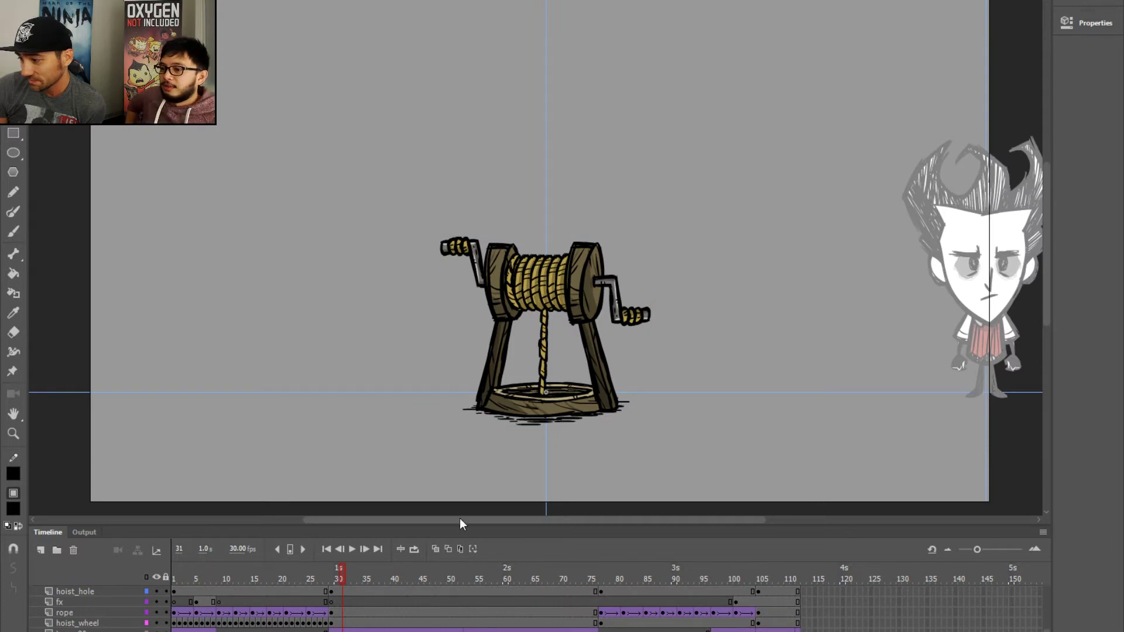
scroll(476, 409, "down", 3)
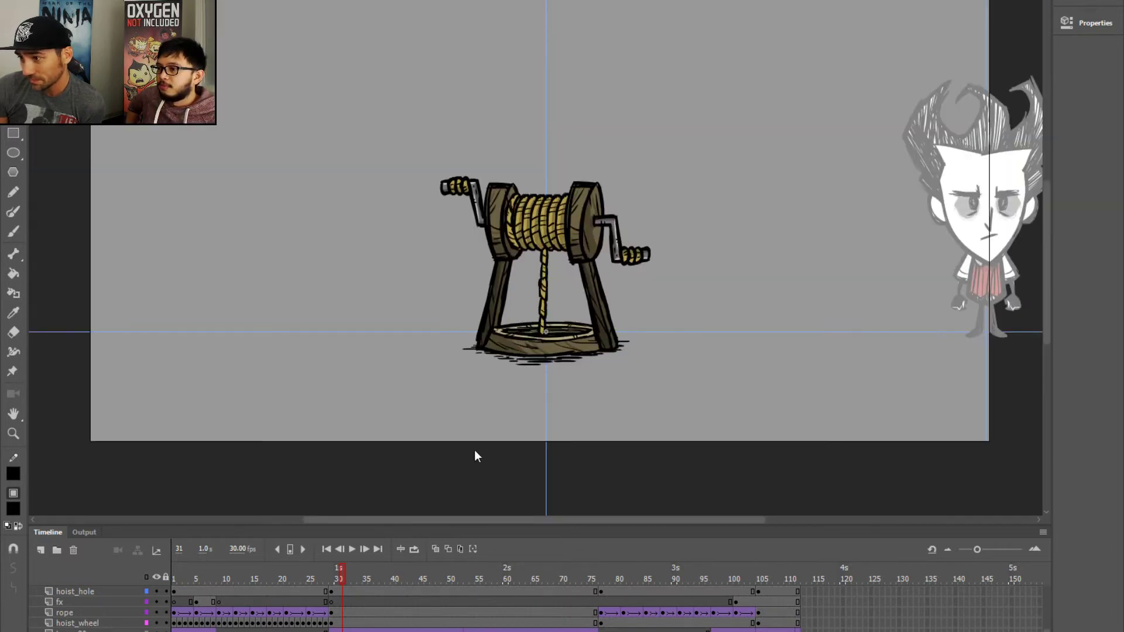
- Return to the hoist's main timeline with its section labels and scrub from frame 1 through to frame 112
double_click(475, 451)
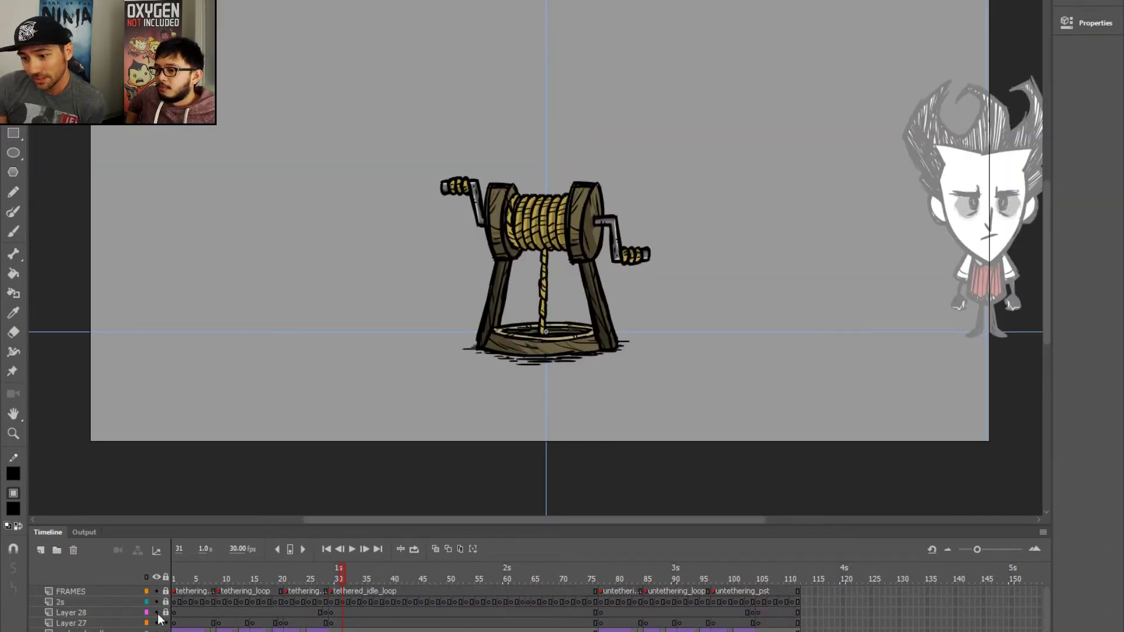
left_click(174, 578)
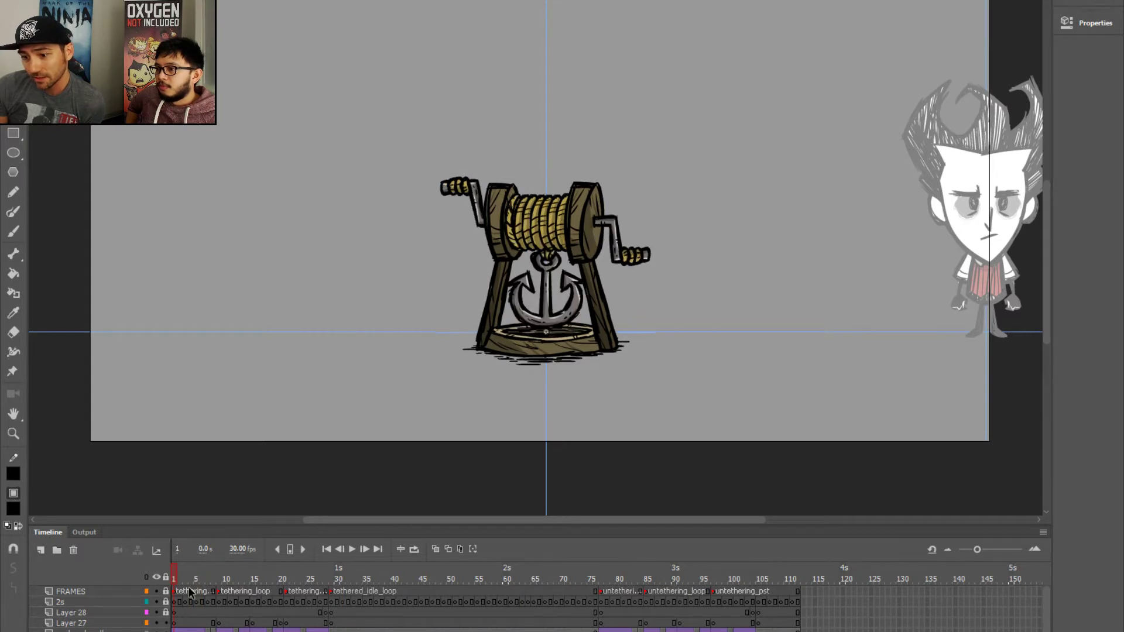
left_click_drag(179, 573, 820, 605)
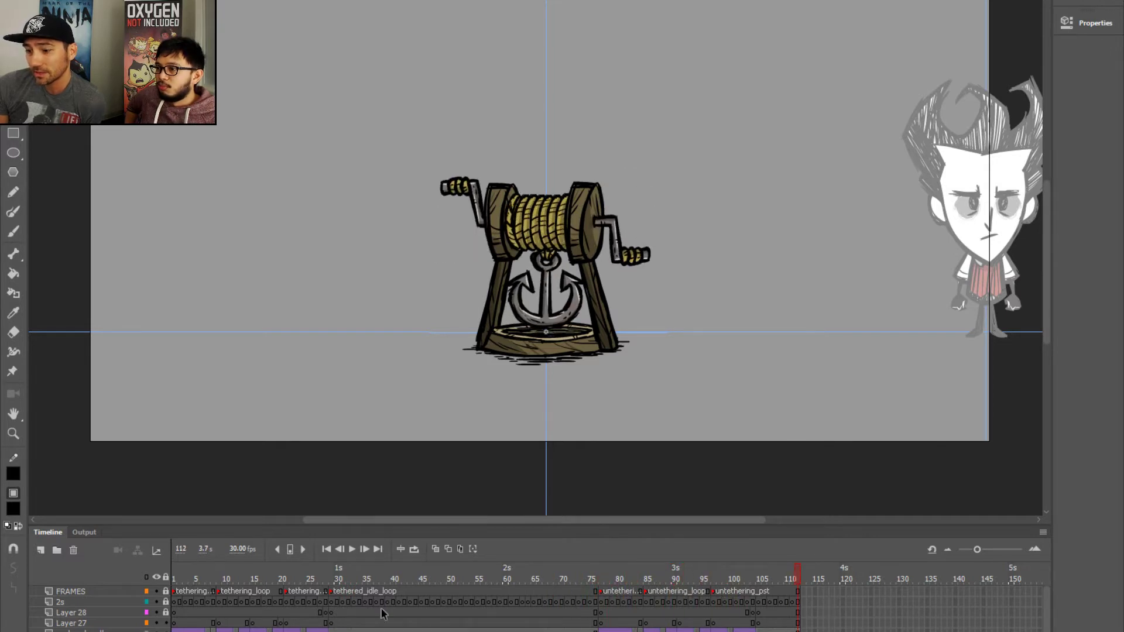
- Play the whole anchor hoist animation from frame 1
key("Return")
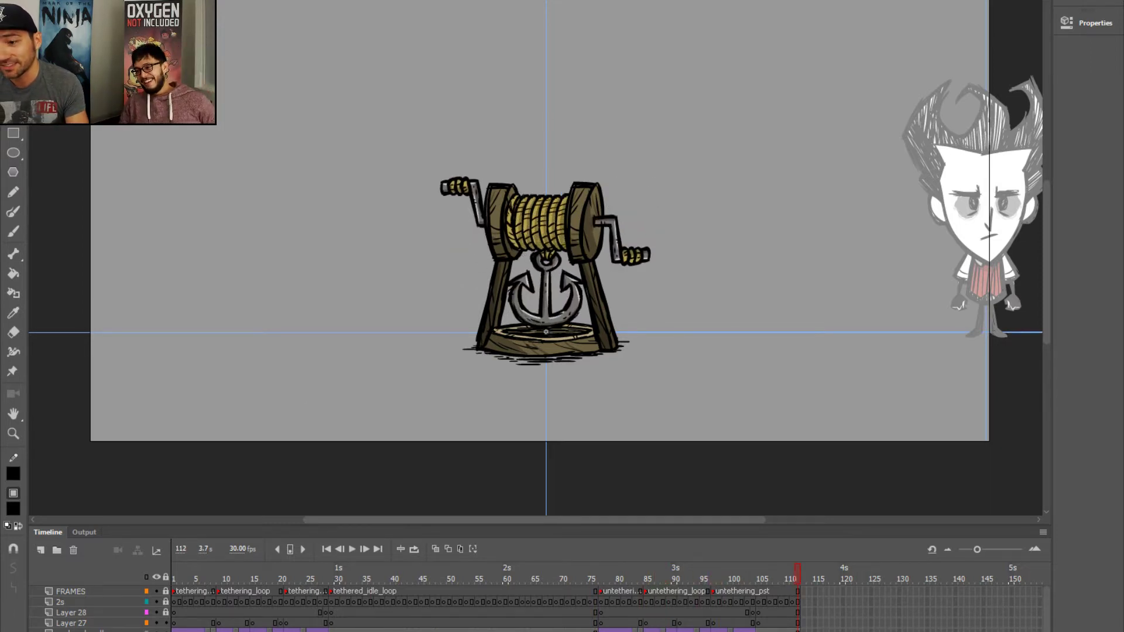
left_click(175, 579)
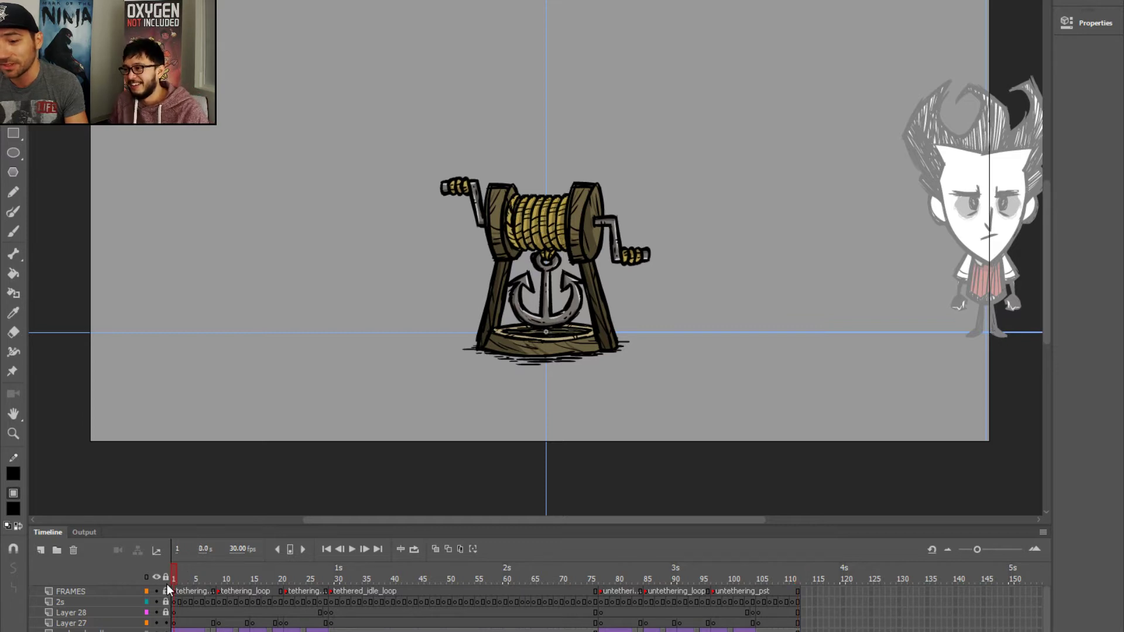
key("Return")
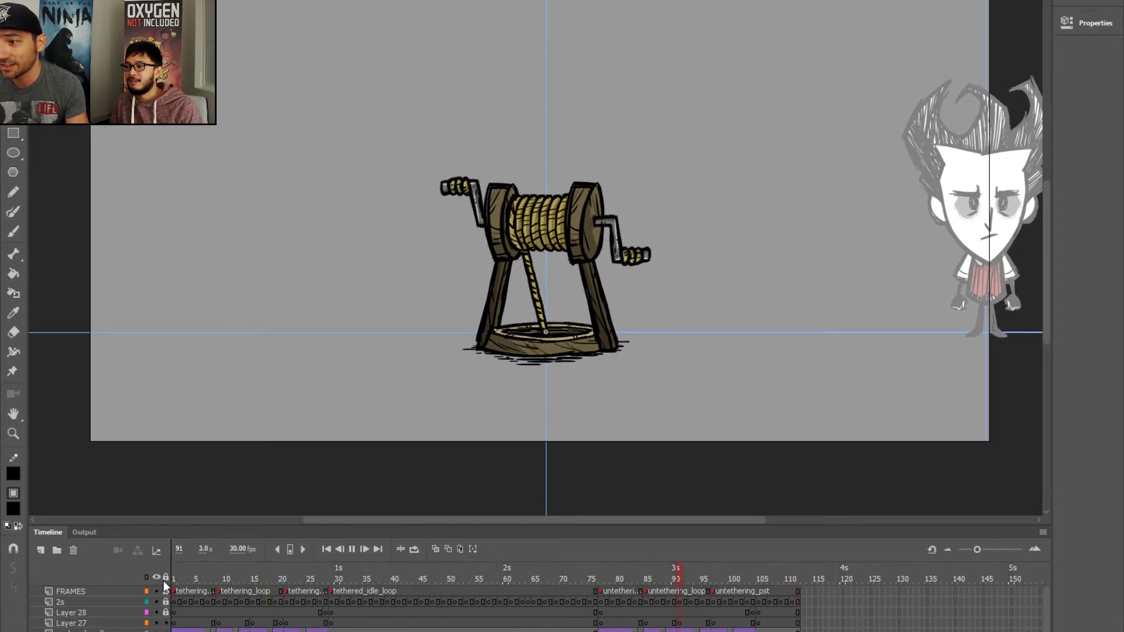
- Keep the frame properties open and check the full label names of the untethering_pre and untethering_loop sections
left_click_drag(409, 571, 628, 592)
left_click(629, 592)
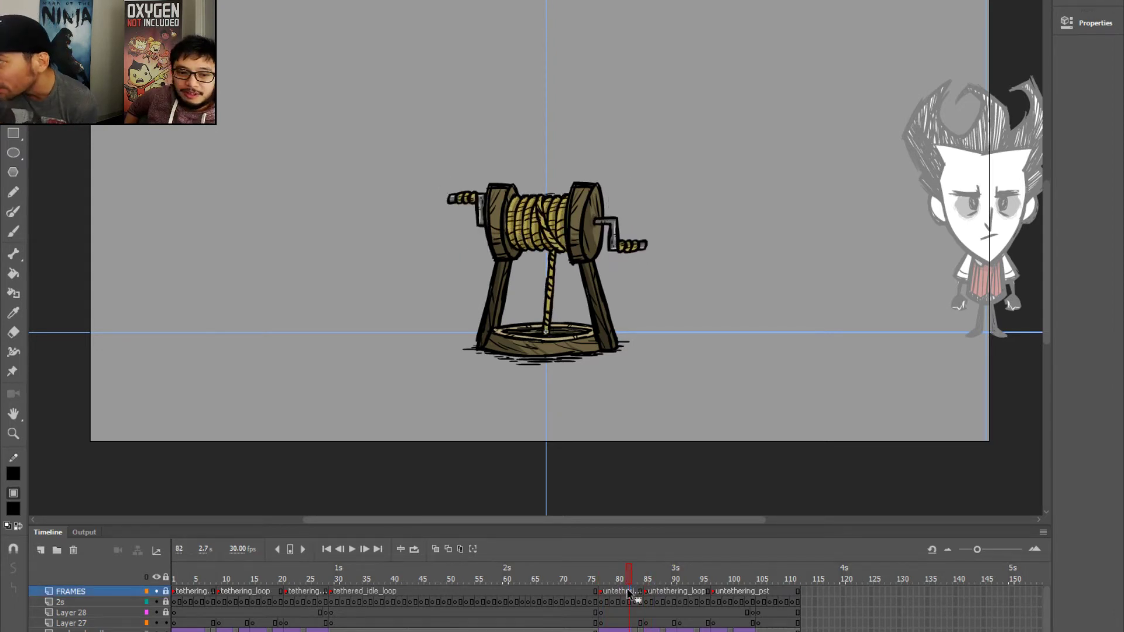
left_click(1087, 23)
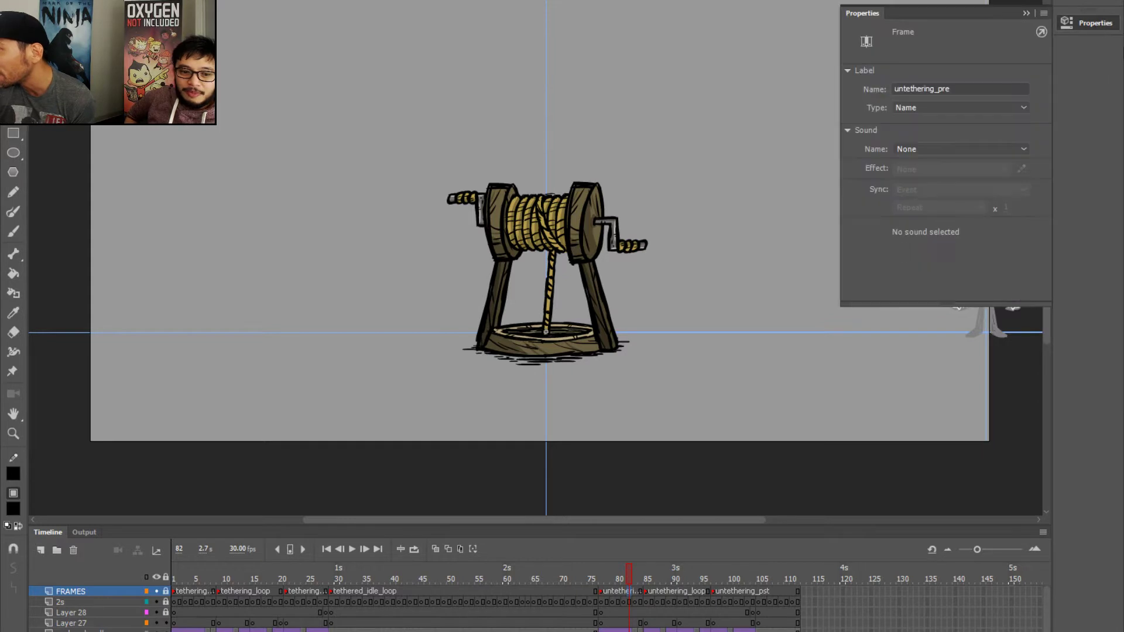
left_click(614, 593)
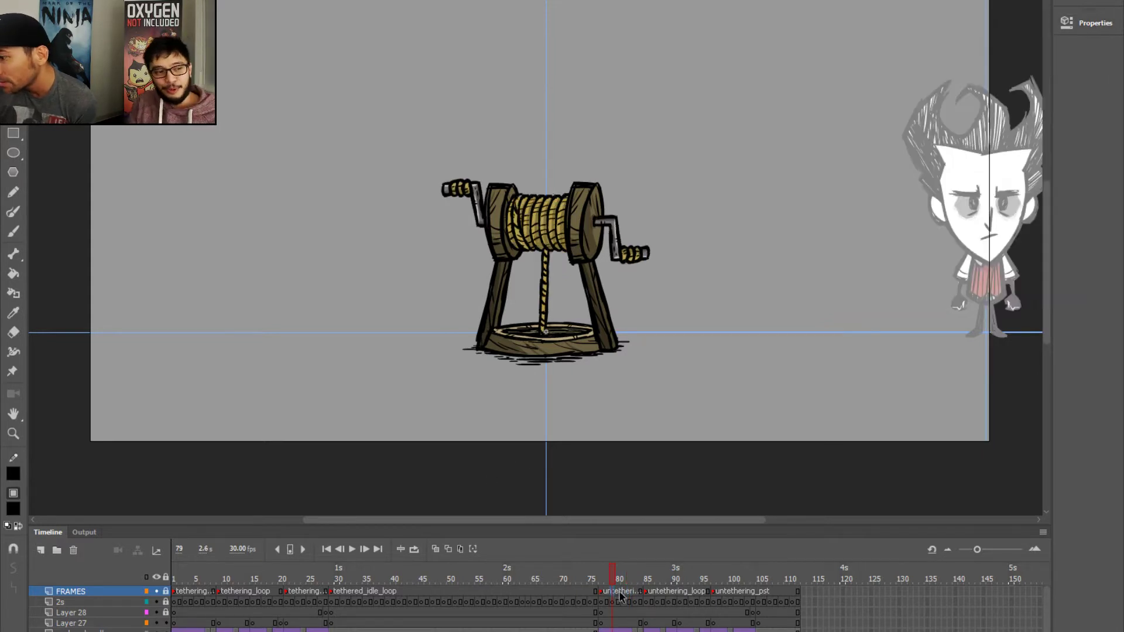
left_click(1090, 21)
left_click_drag(979, 12, 954, 6)
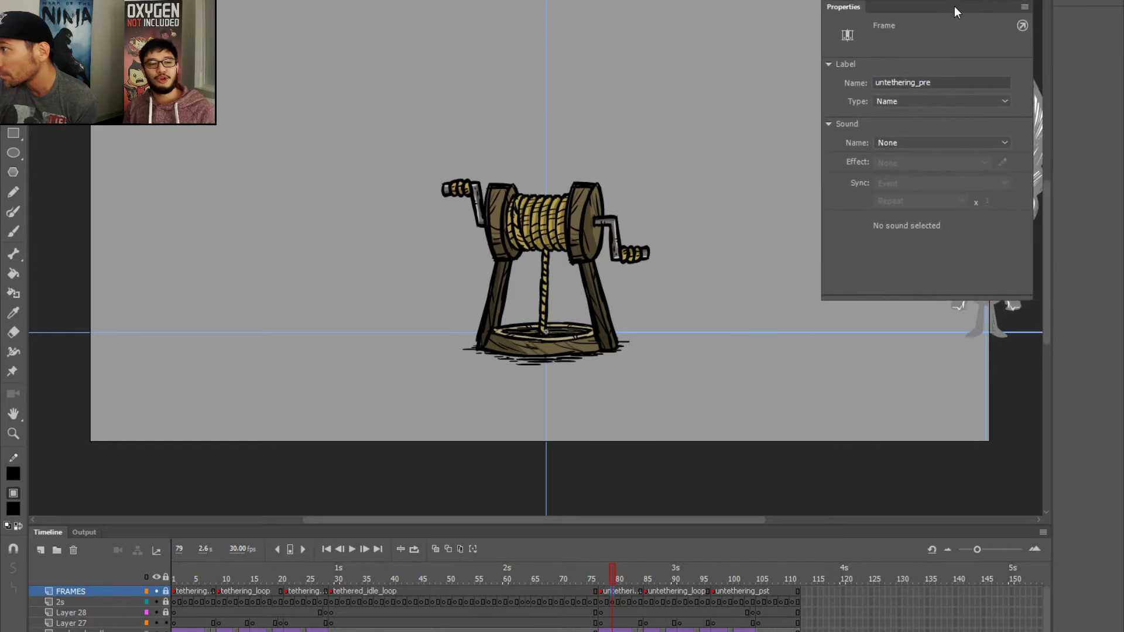
left_click(657, 591)
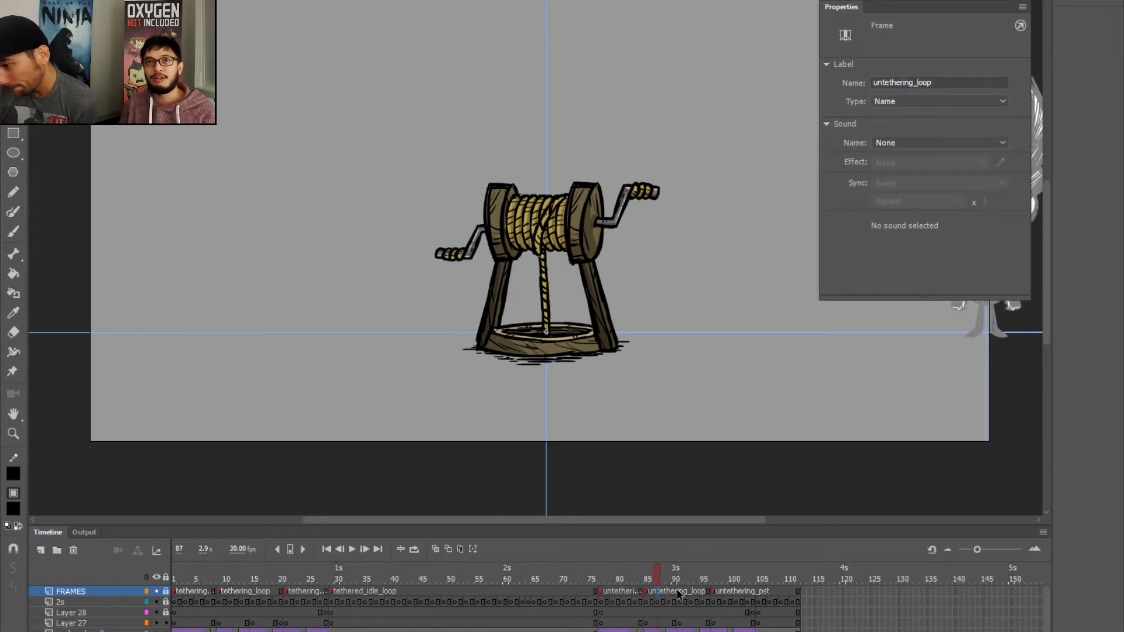
- Set a loop range over the untethering_loop section, frames 85 to 96, and play it repeatedly
left_click(414, 549)
left_click_drag(614, 577, 710, 573)
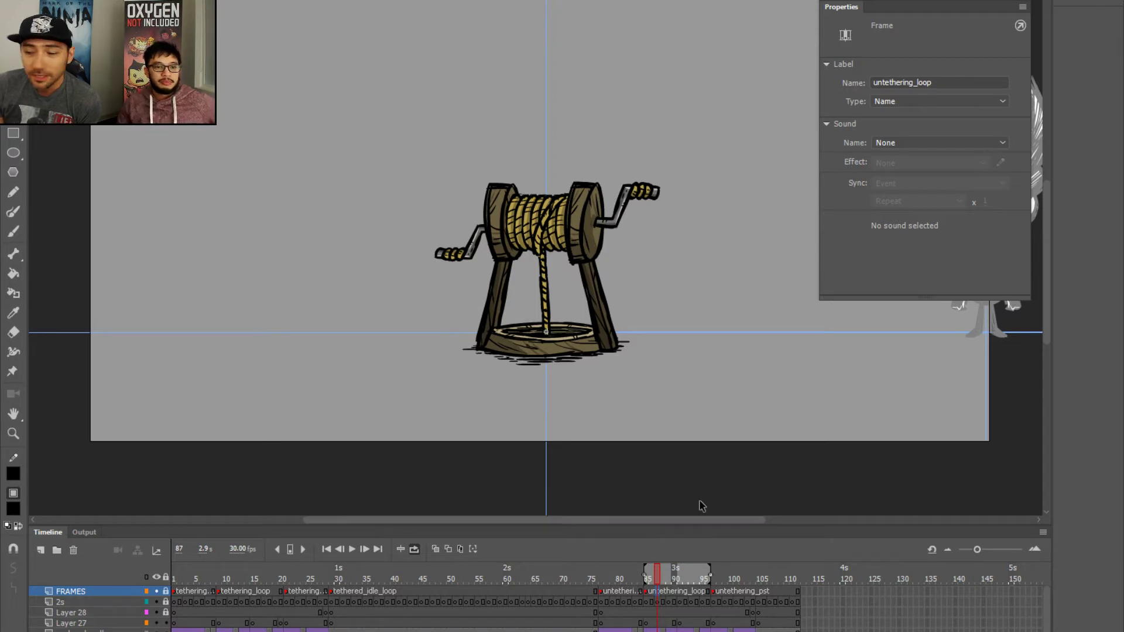
left_click(816, 375)
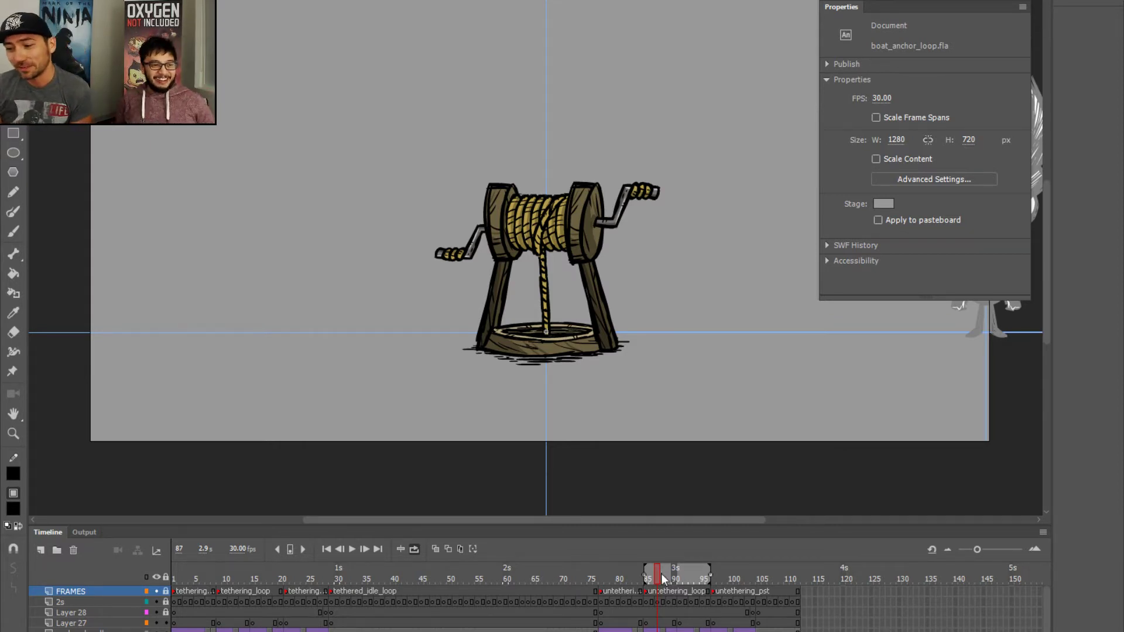
mouse_move(656, 572)
left_mouse_down()
mouse_move(684, 572)
mouse_move(656, 578)
left_mouse_up()
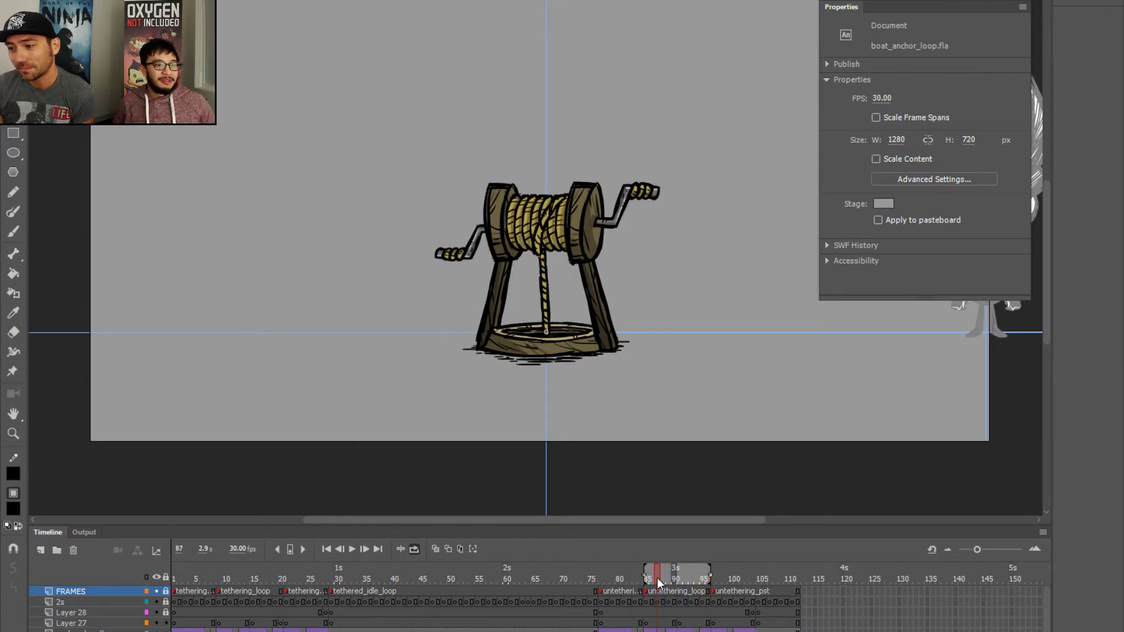
key("Return")
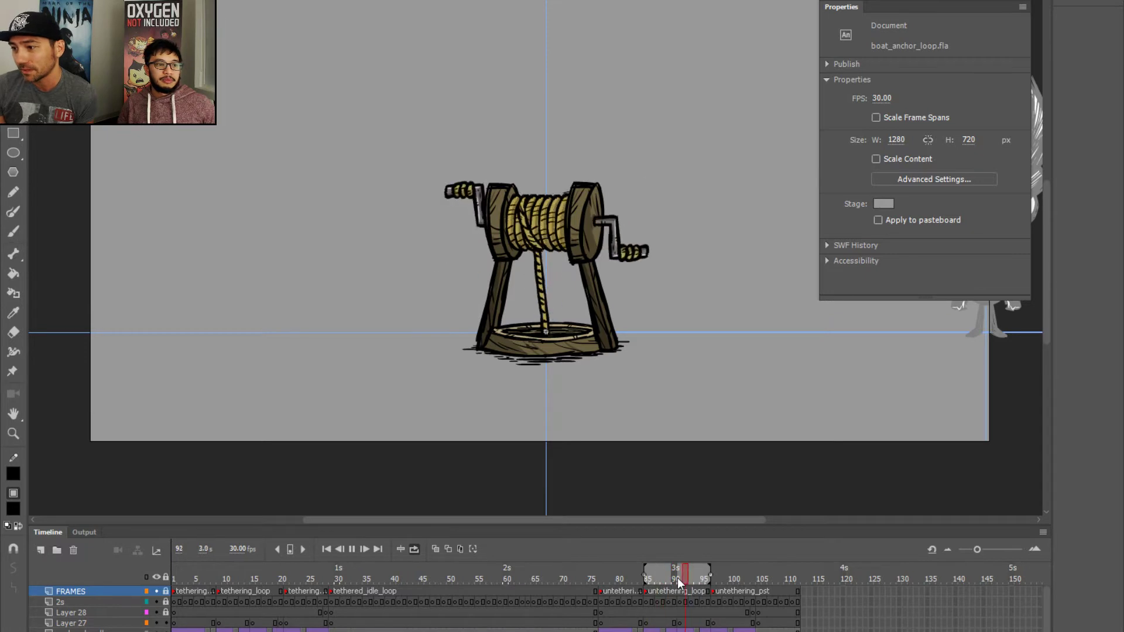
key("Return")
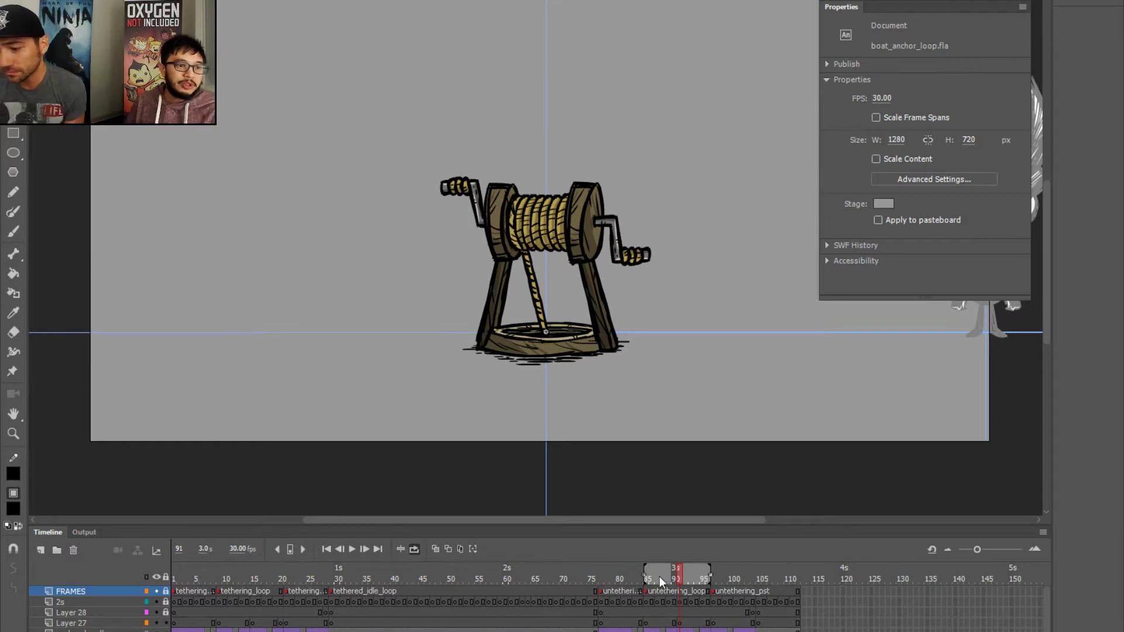
- Turn off the loop range and play the hoist animation on to its last frame
left_click(412, 551)
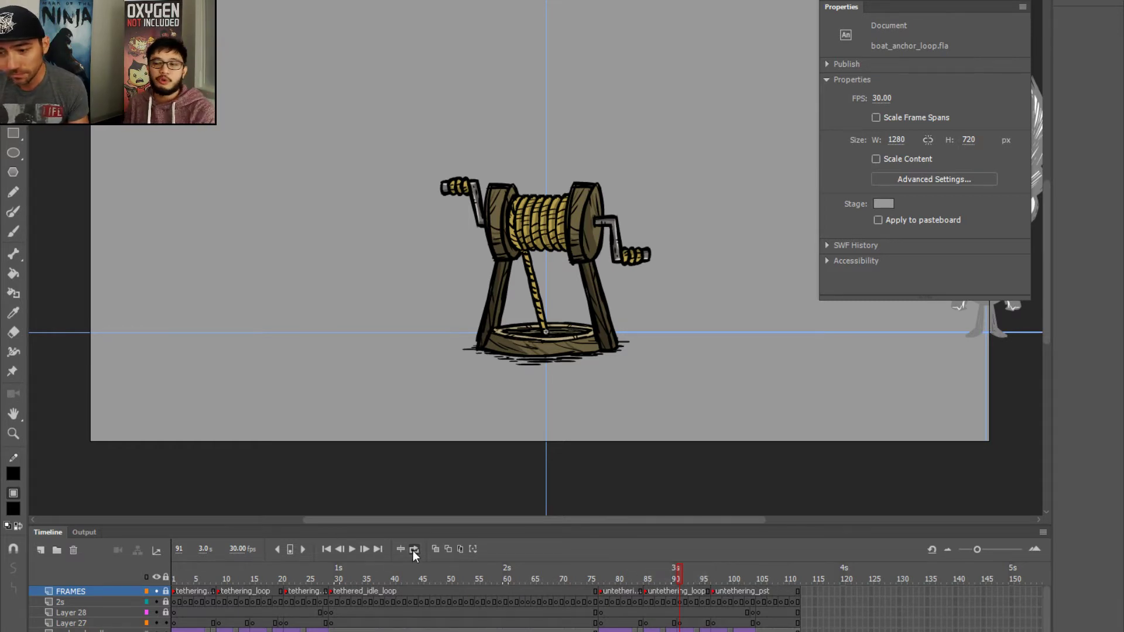
key("Return")
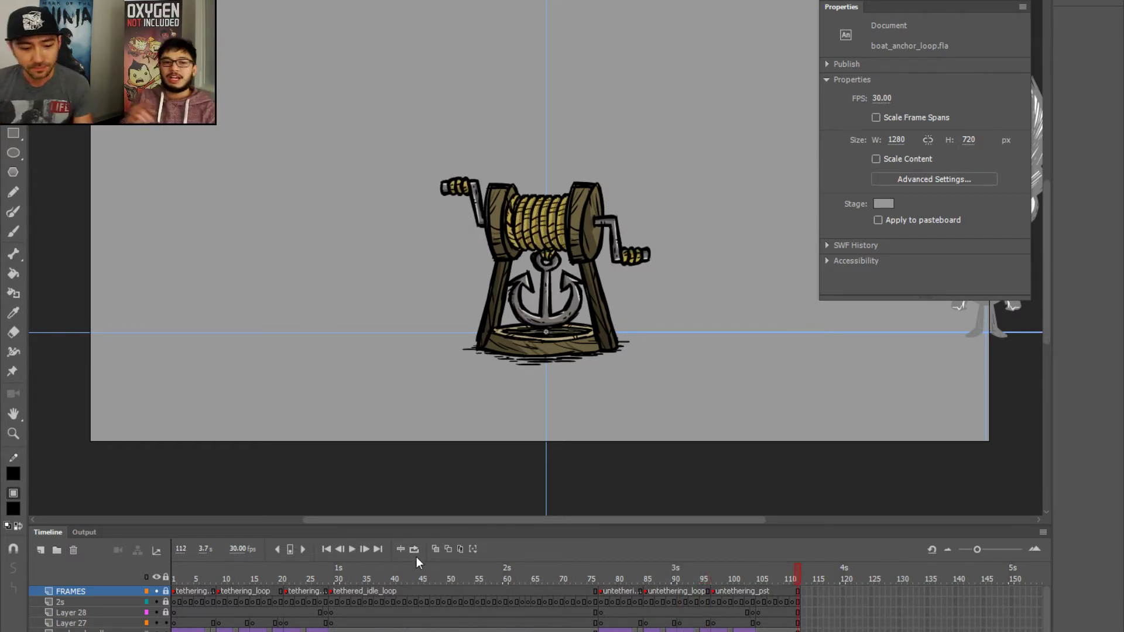
key("Return")
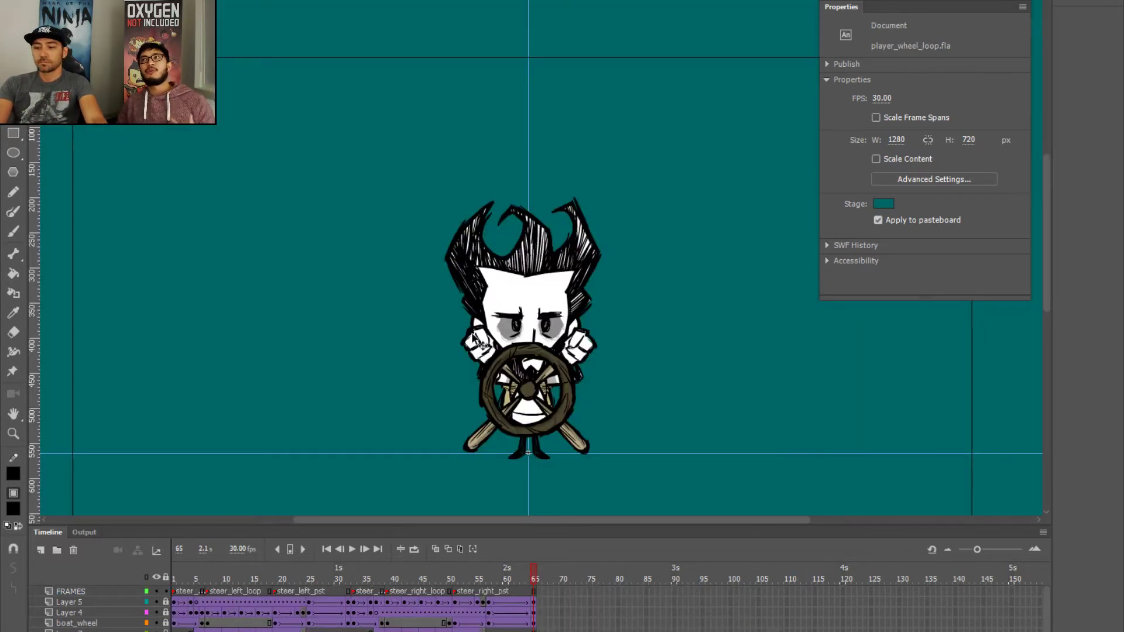
- Enable Loop Playback for the steering animation in player_wheel_loop.fla and play it
left_click_drag(473, 340, 410, 254)
key("shift+comma")
key("Return")
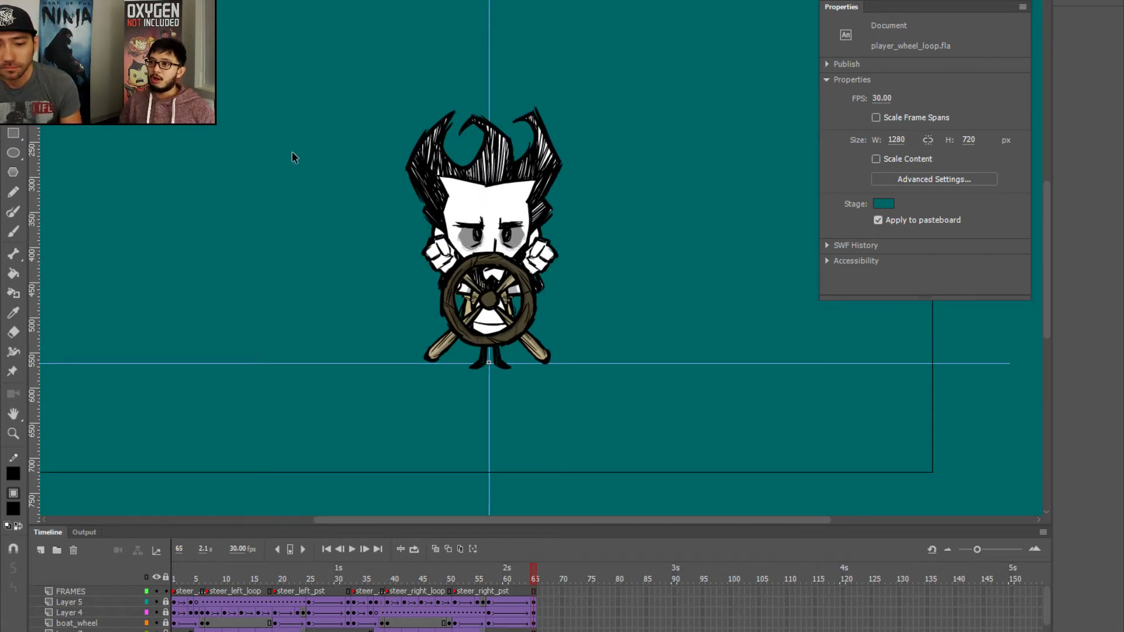
left_click(275, 0)
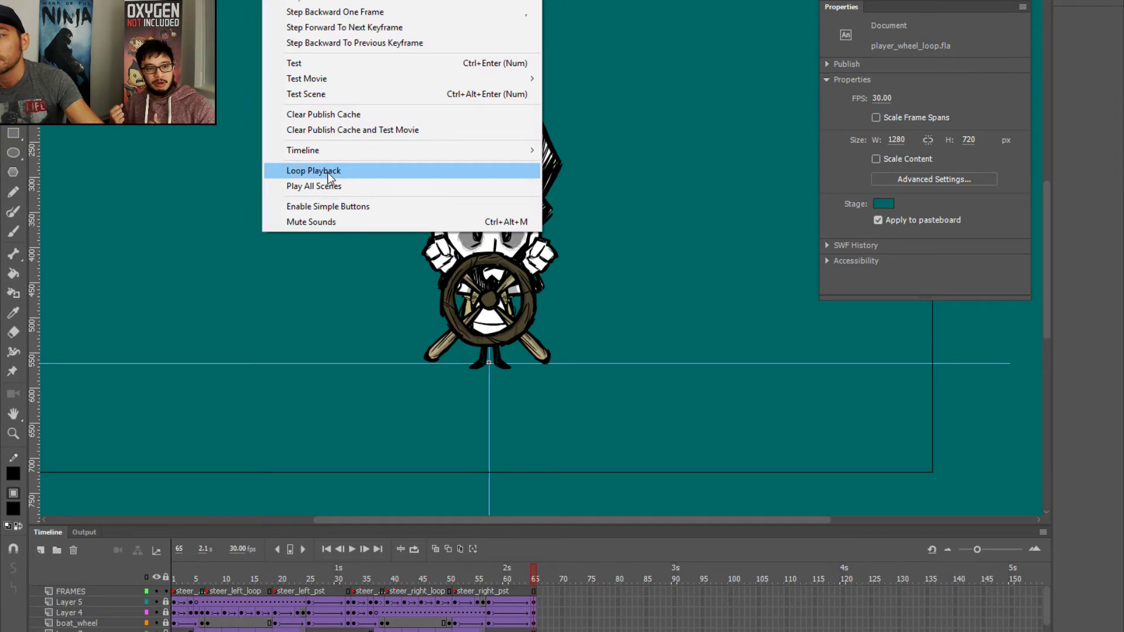
left_click(327, 175)
key("Return")
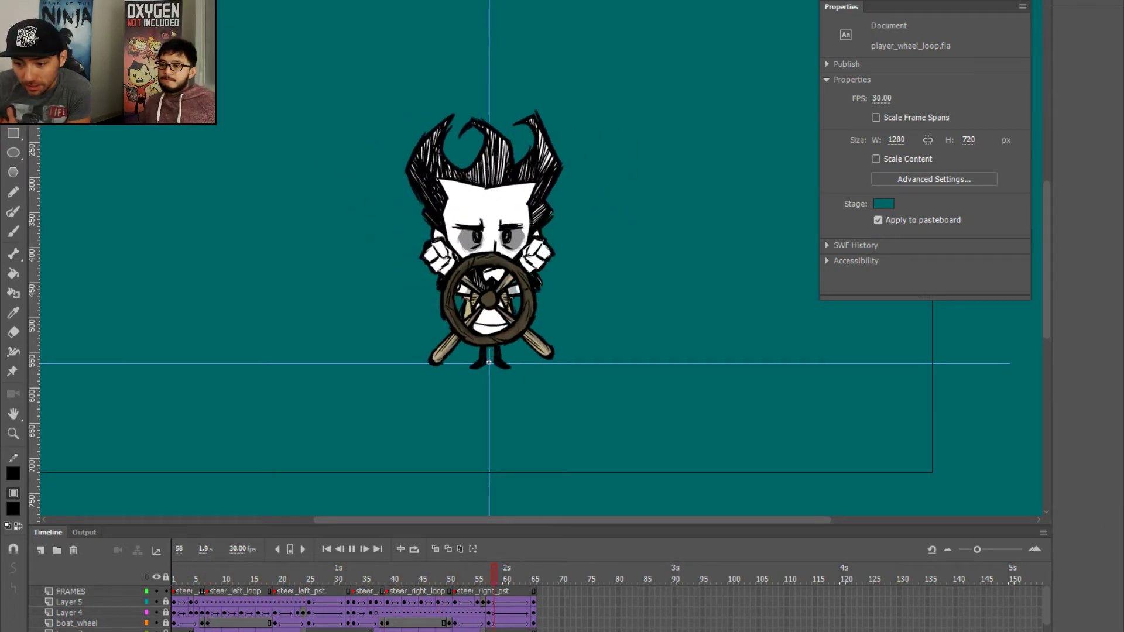
- Make all hidden layers of the character visible and replay the steering animation with every swap item shown
scroll(351, 608, "down", 3)
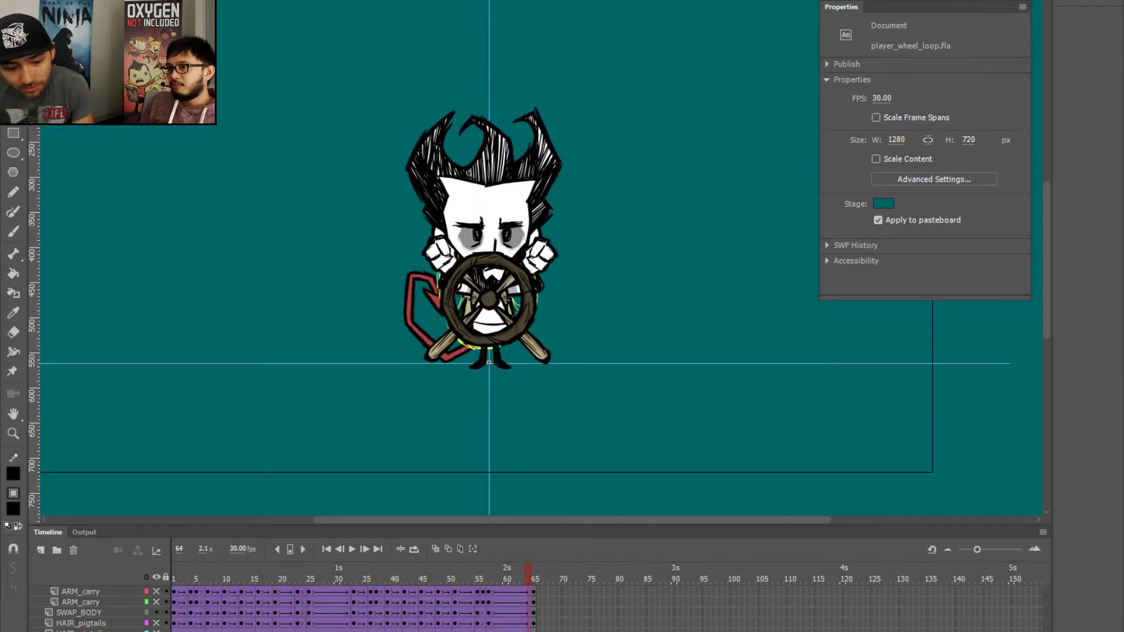
key("Return")
left_click(154, 581)
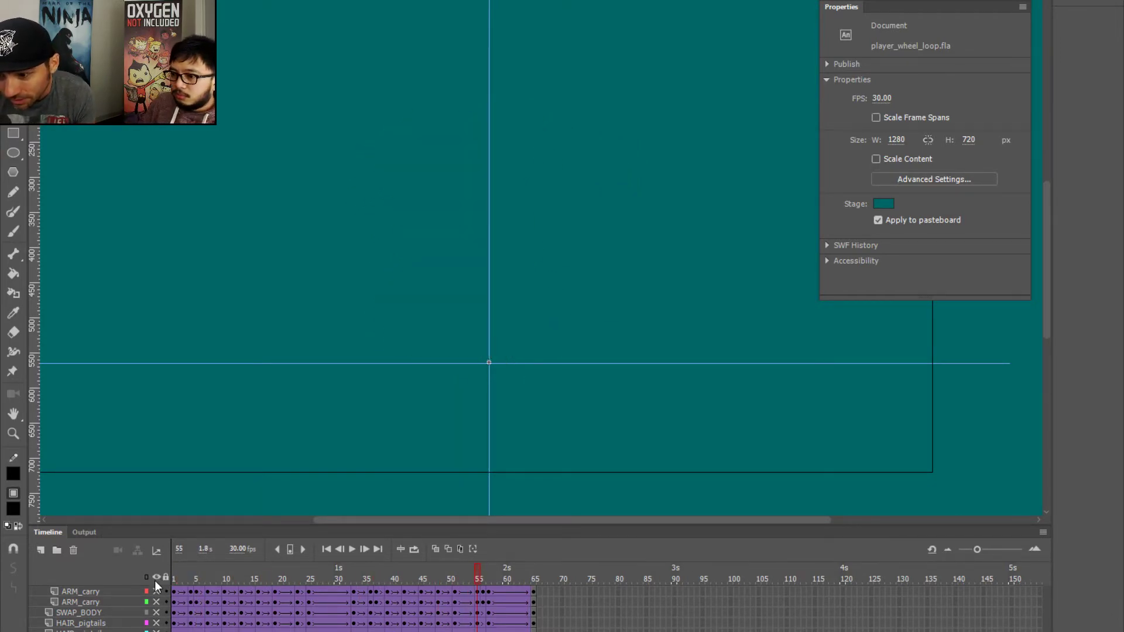
left_click(154, 581)
key("Return")
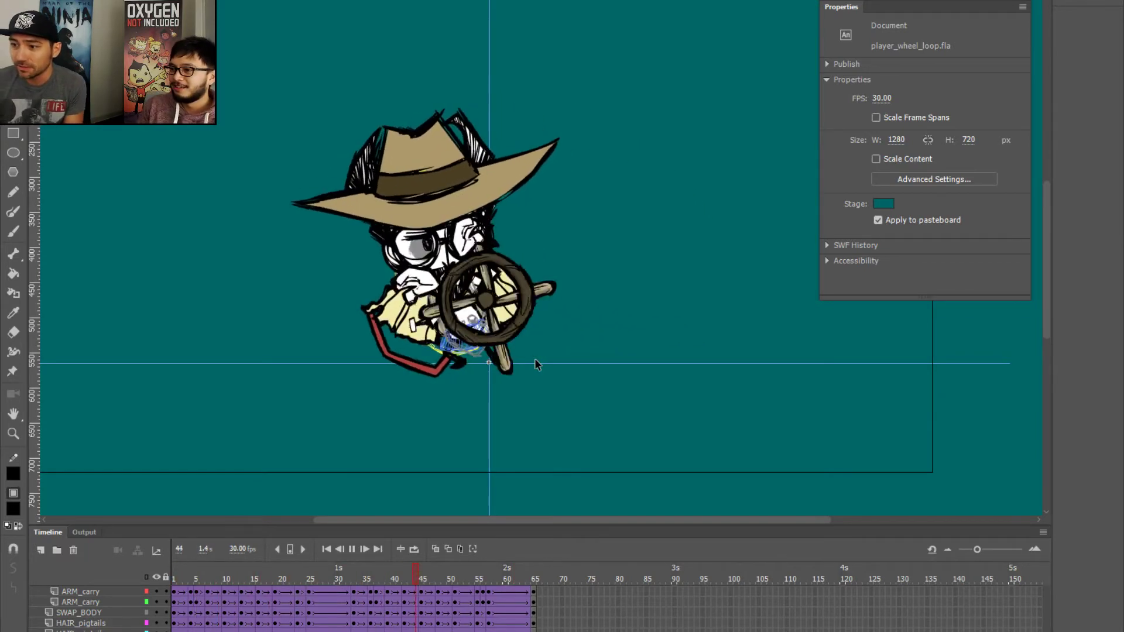
scroll(363, 622, "up", 3)
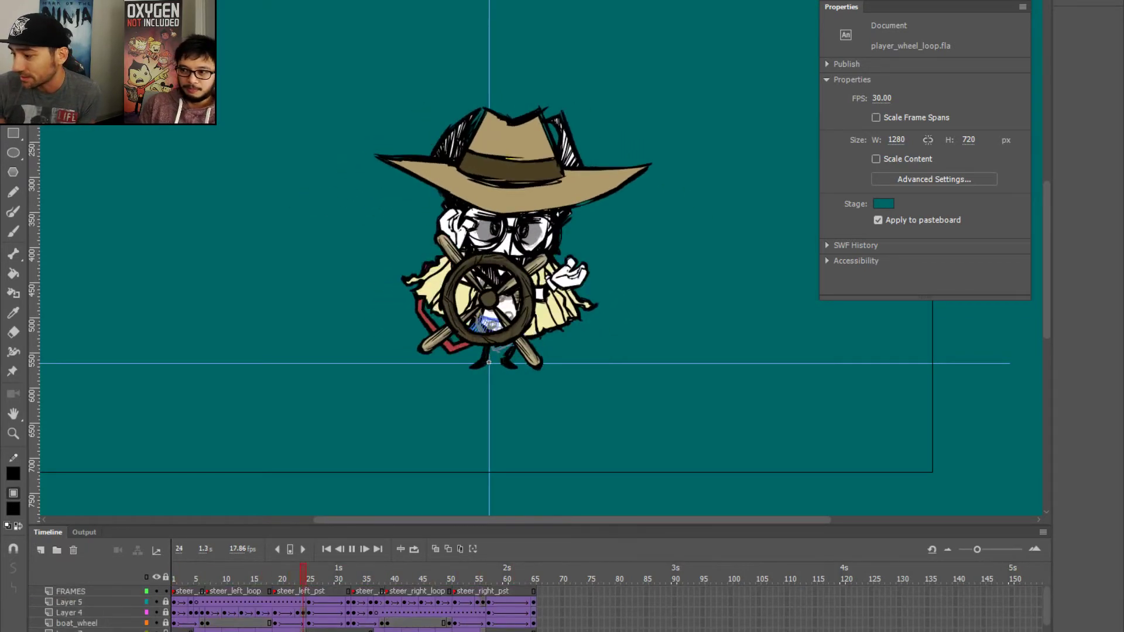
- At frame 1, pull the glasses, pigtail, face and hat away from the character to show them as separate symbols
left_click(174, 577)
left_click(151, 556)
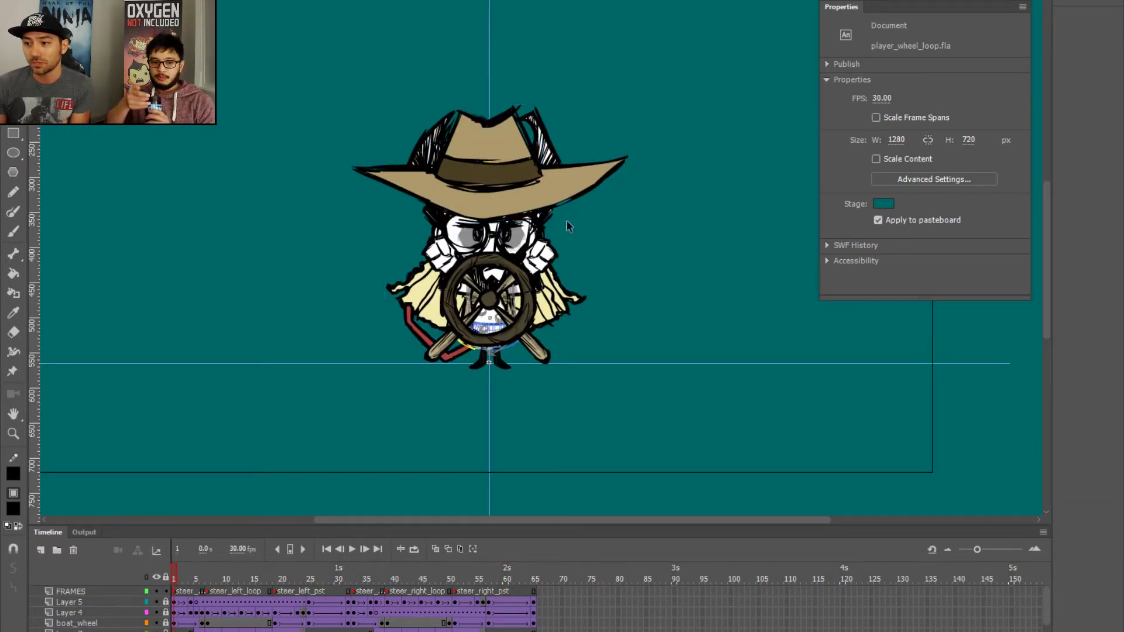
left_click(453, 270)
left_click(558, 270)
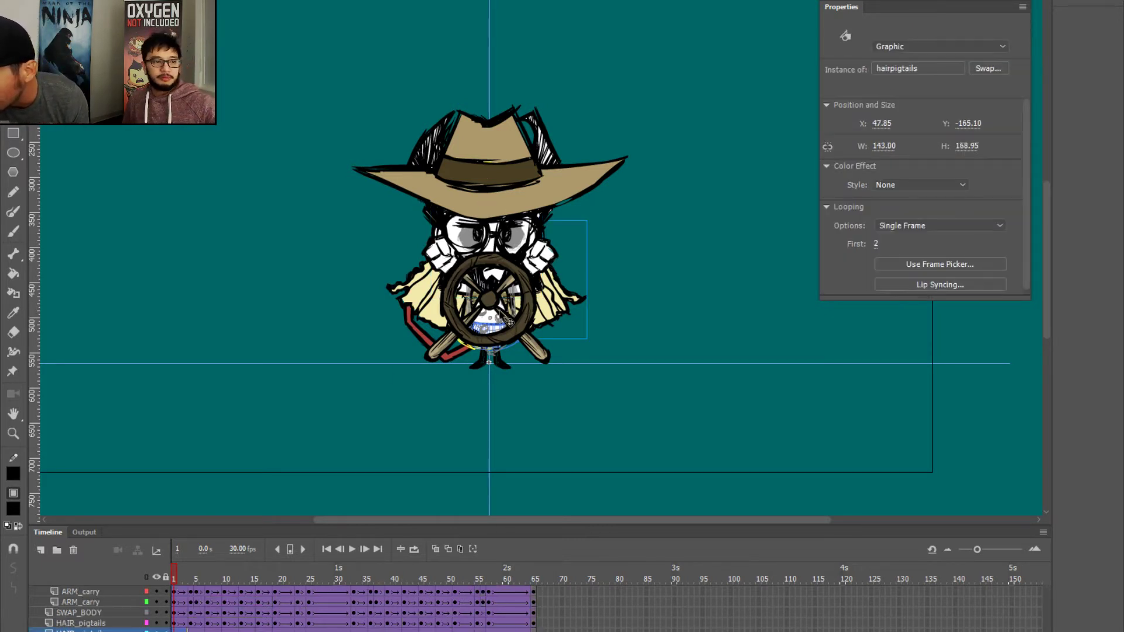
left_click(557, 263)
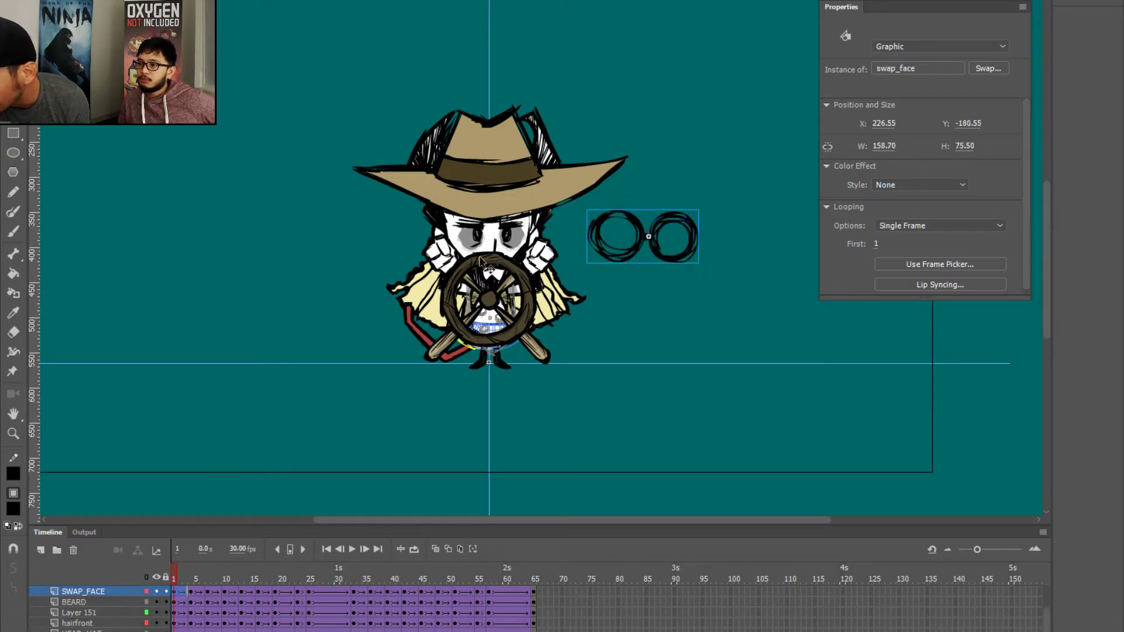
left_click_drag(548, 270, 603, 296)
left_click_drag(519, 244, 562, 246)
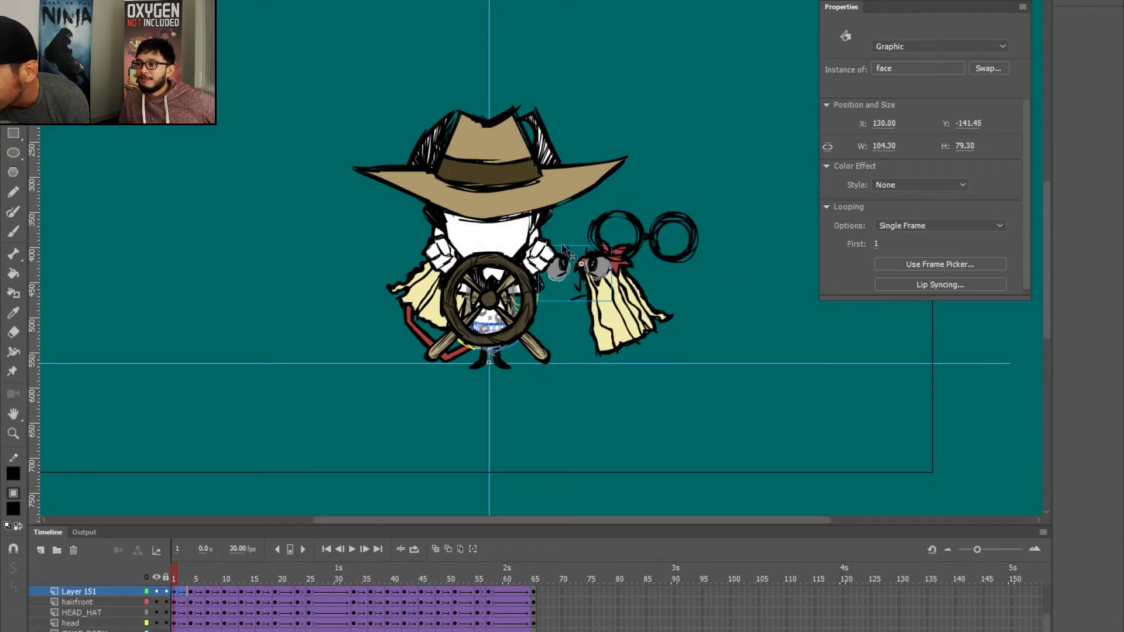
left_click_drag(488, 204, 525, 174)
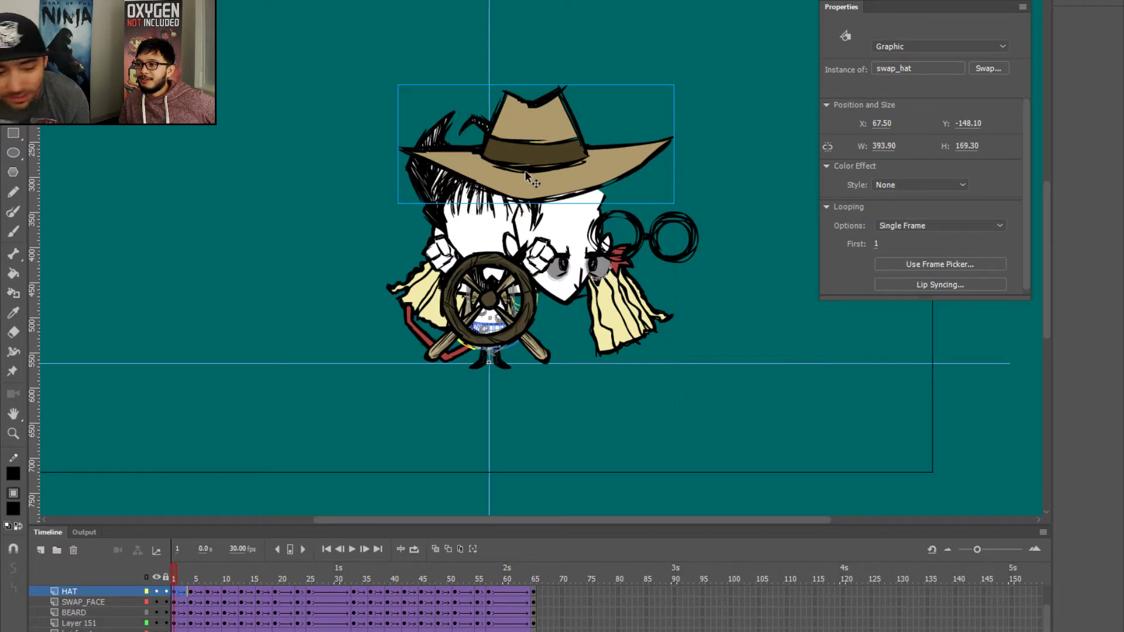
- Undo the moves of the hat, face, pigtail and glasses
key("ctrl+z")
key("ctrl+z")
key("ctrl+z")
key("ctrl+z")
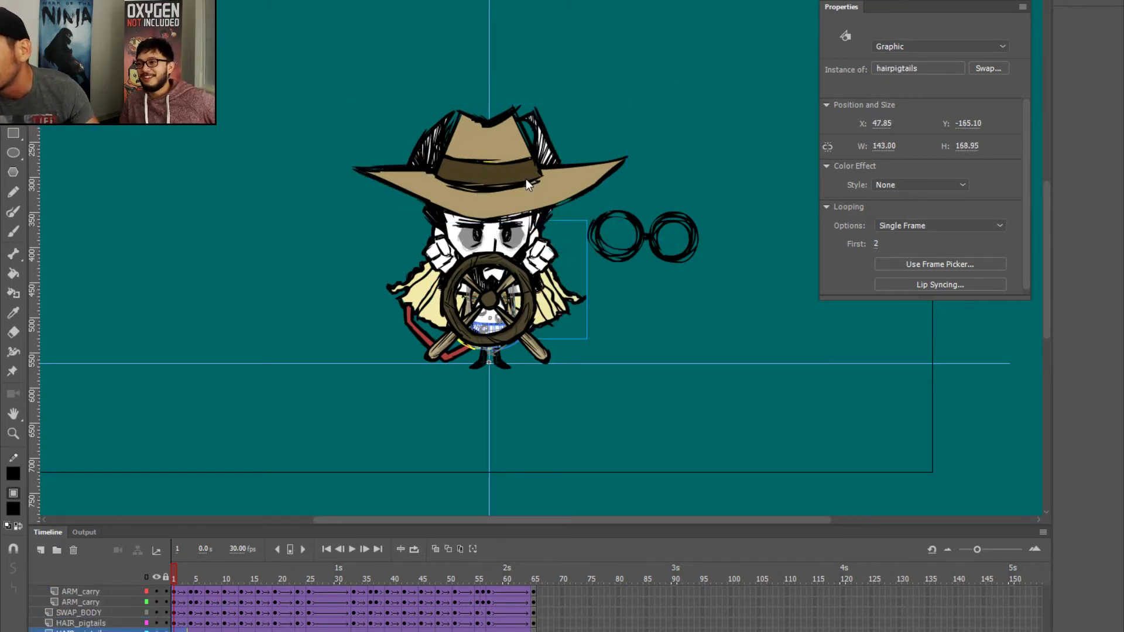
key("ctrl+z")
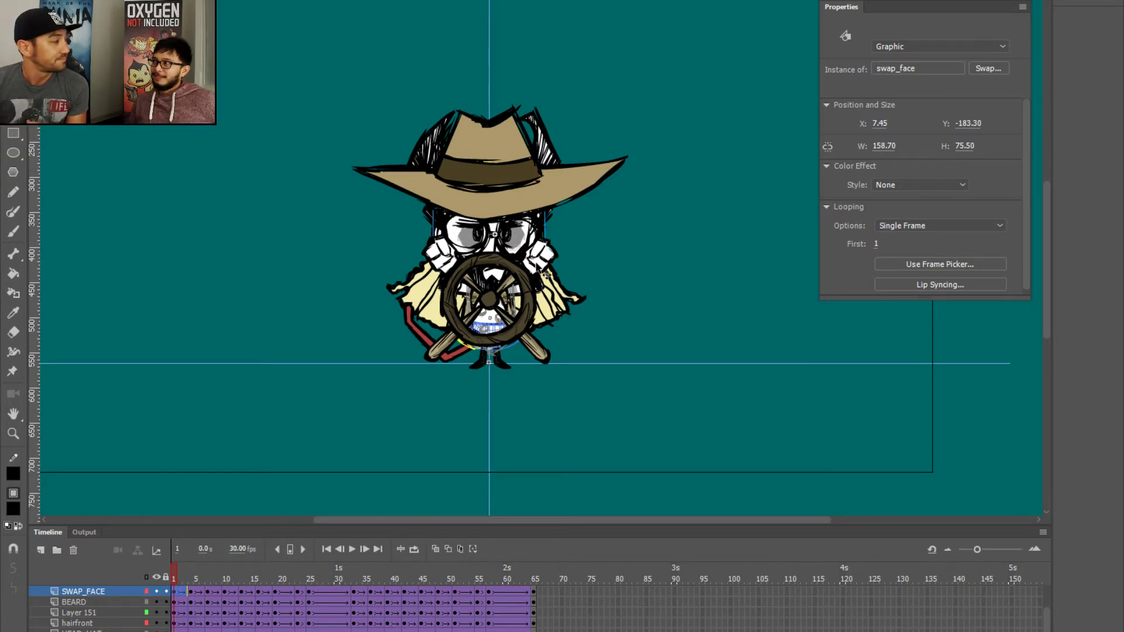
- Scrub the steering animation from frame 1, and switch back to boat_anchor_loop.fla to view frame 85 of untethering_loop
left_click_drag(178, 578, 280, 594)
key("shift+comma")
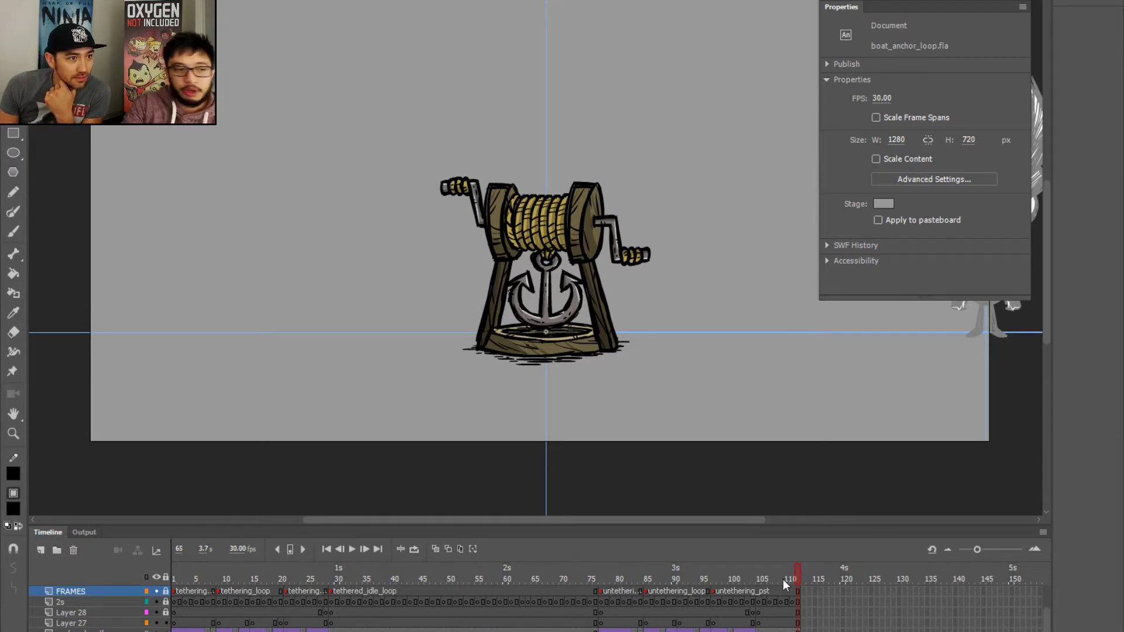
left_click(648, 588)
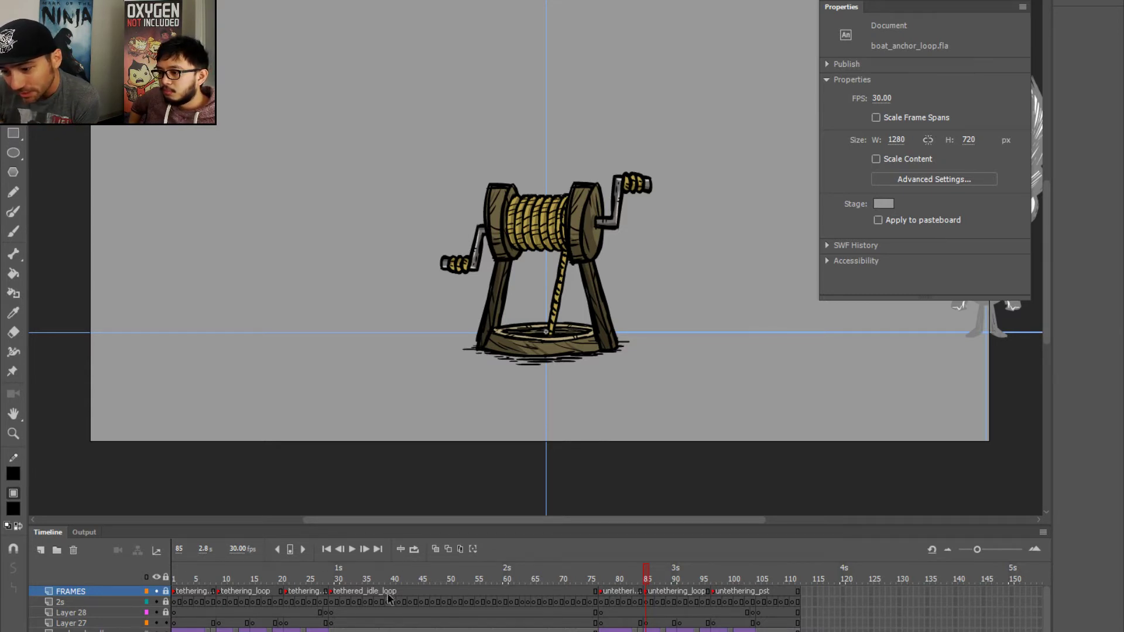
- Play the untethering_loop section with looping enabled, and view the hoist drum and rope up close
left_click(414, 550)
key("Return")
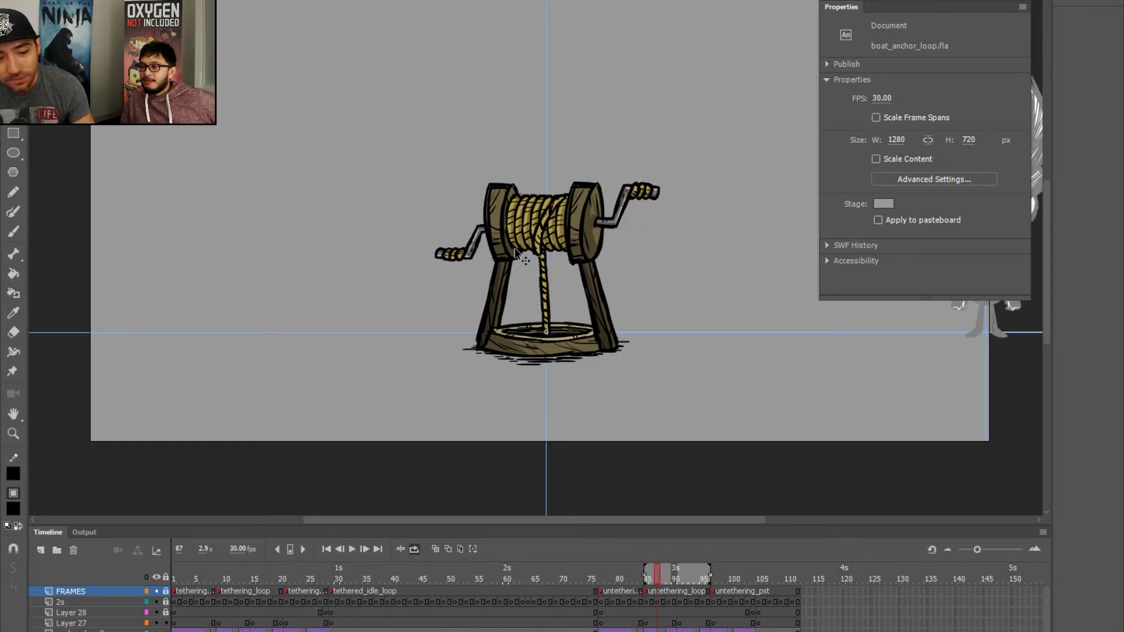
scroll(547, 404, "up", 2)
scroll(490, 114, "down", 1)
left_click_drag(490, 175, 475, 264)
scroll(475, 240, "up", 1)
left_click(475, 240)
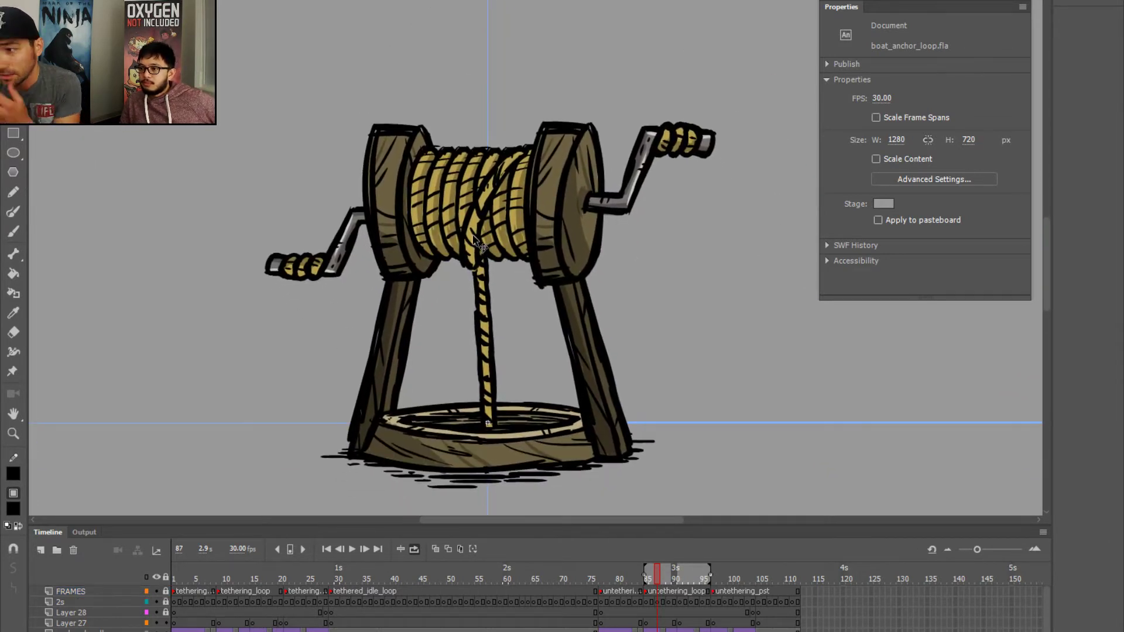
- Inspect the anchor_rope instance at frame 85 and step through untethering_loop to frame 89 to follow the rope across the drum
left_click(646, 592)
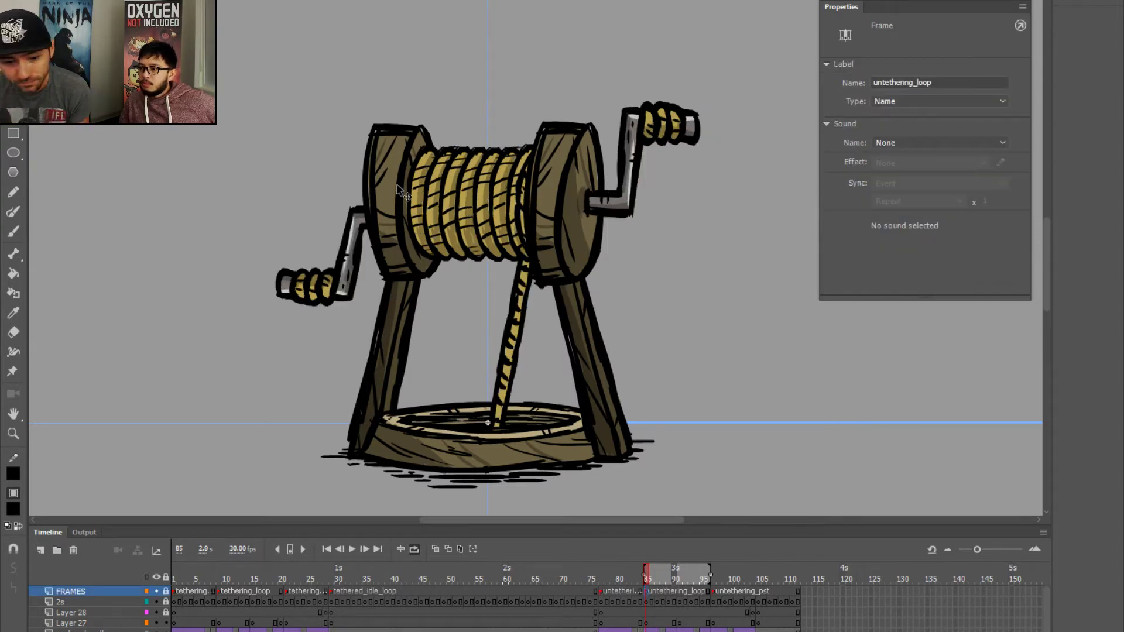
left_click(521, 212)
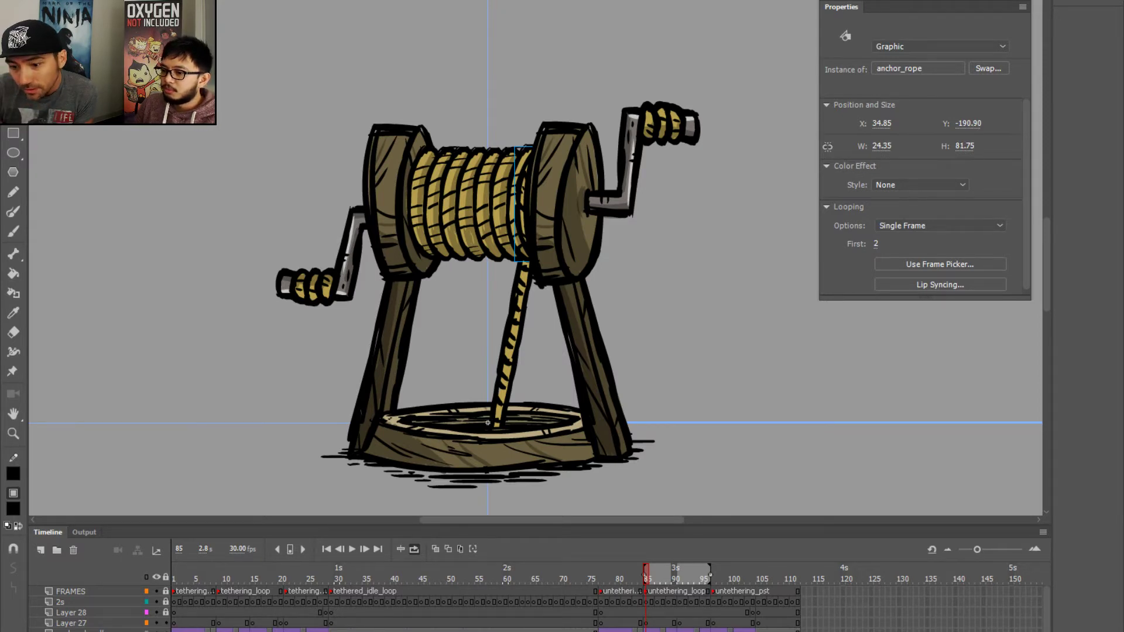
left_click(647, 631)
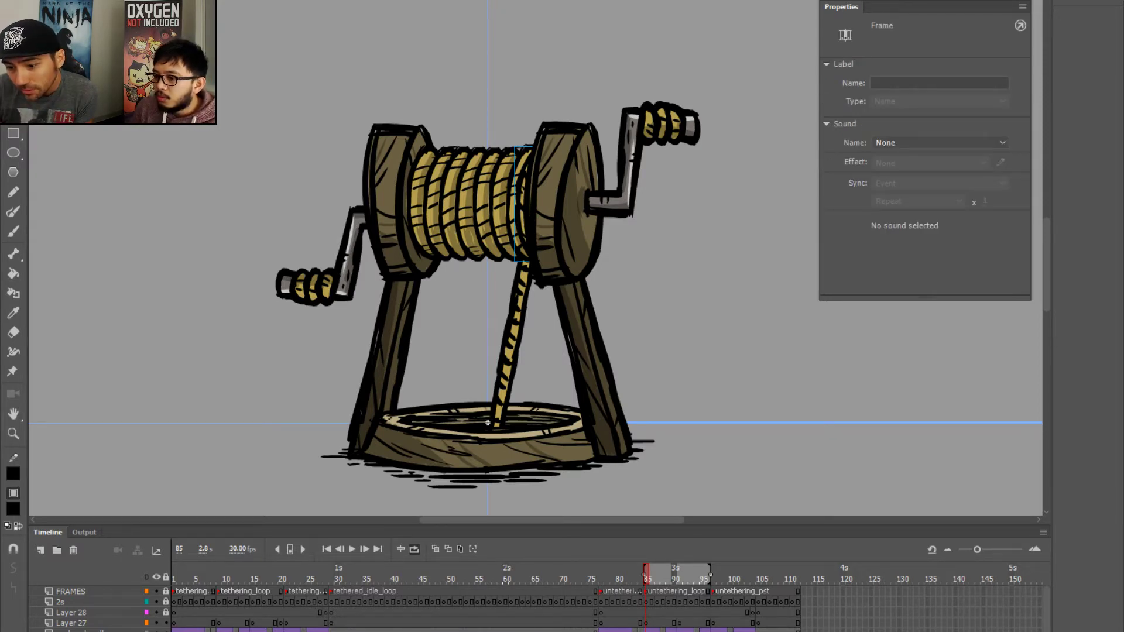
key("period")
key("period")
key("period")
key("period")
key("period")
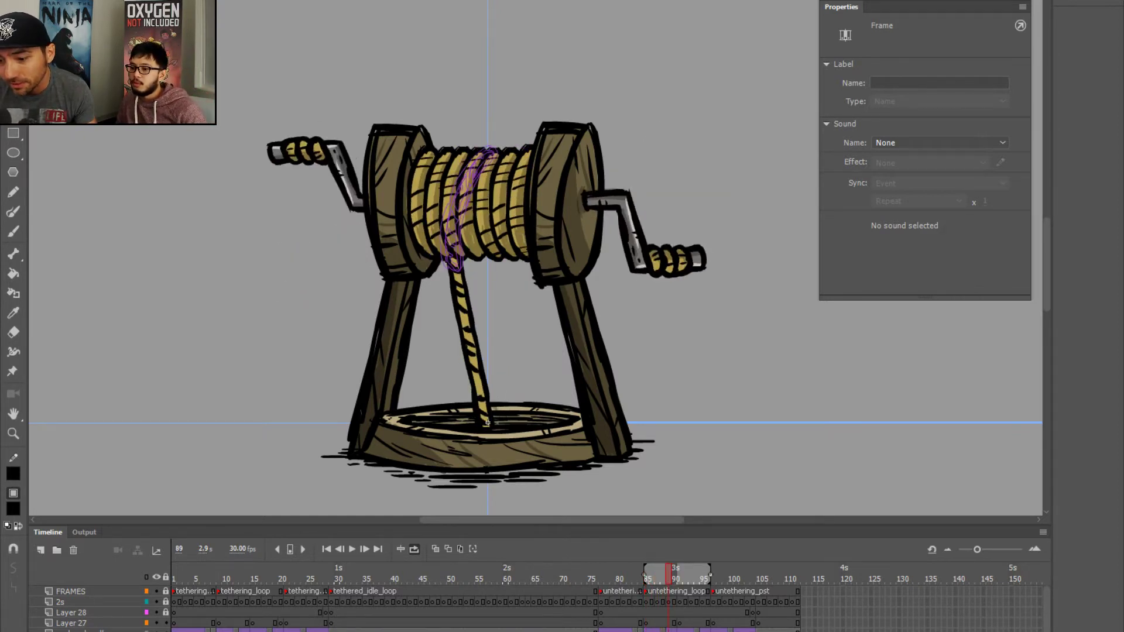
left_click(469, 202)
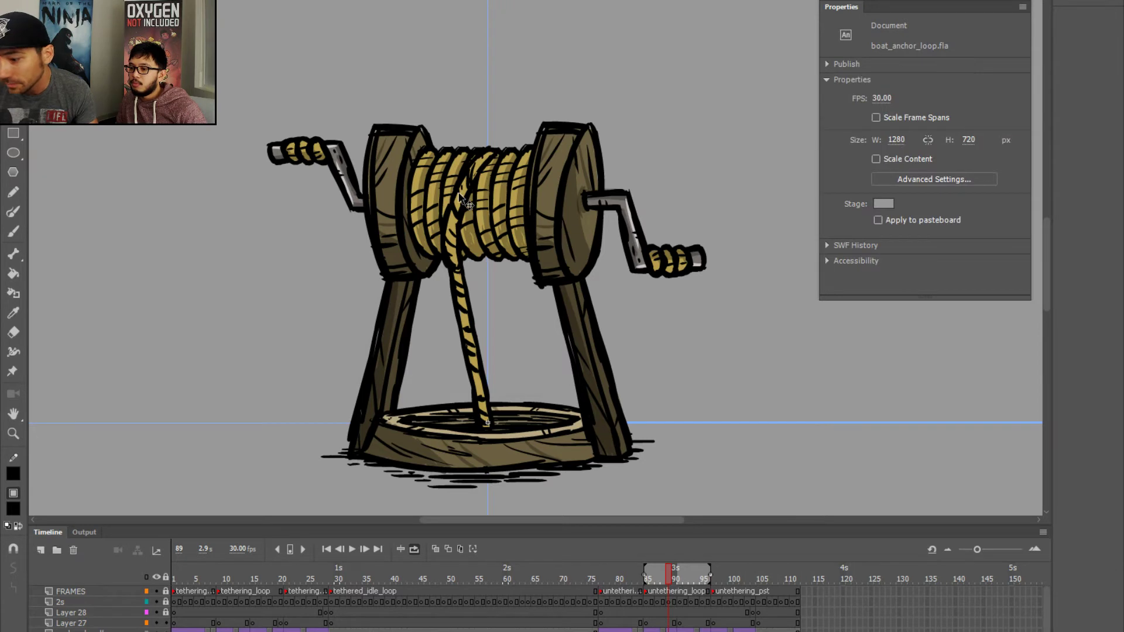
- Open the anchor_rope symbol from frame 88 and scrub through its rope strip frames with looping turned off
key("comma")
left_click(469, 203)
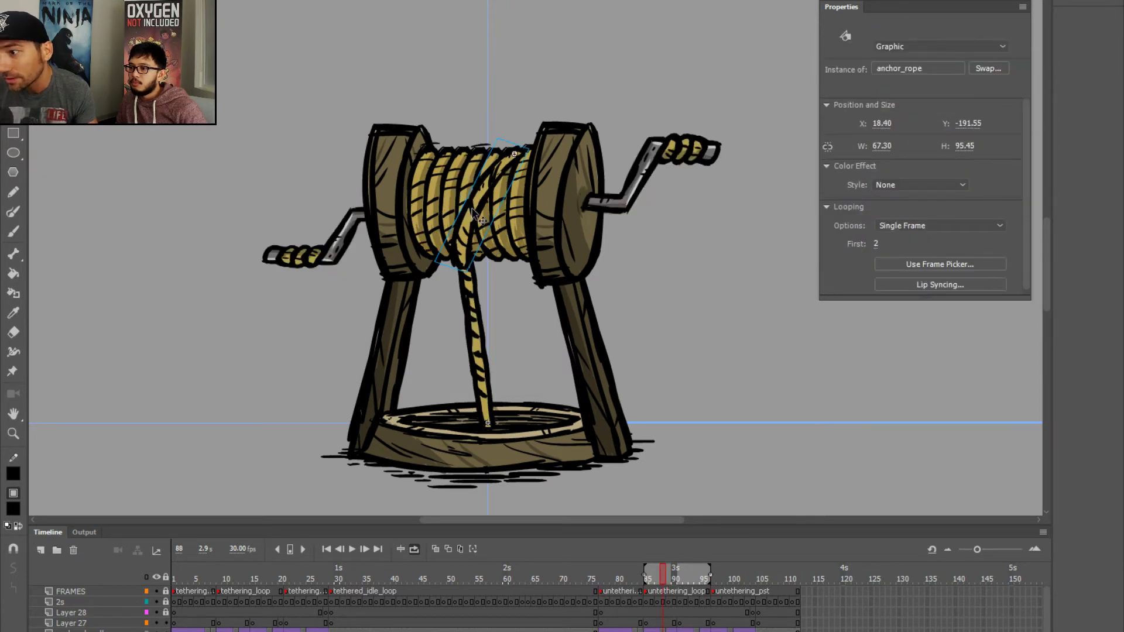
double_click(472, 210)
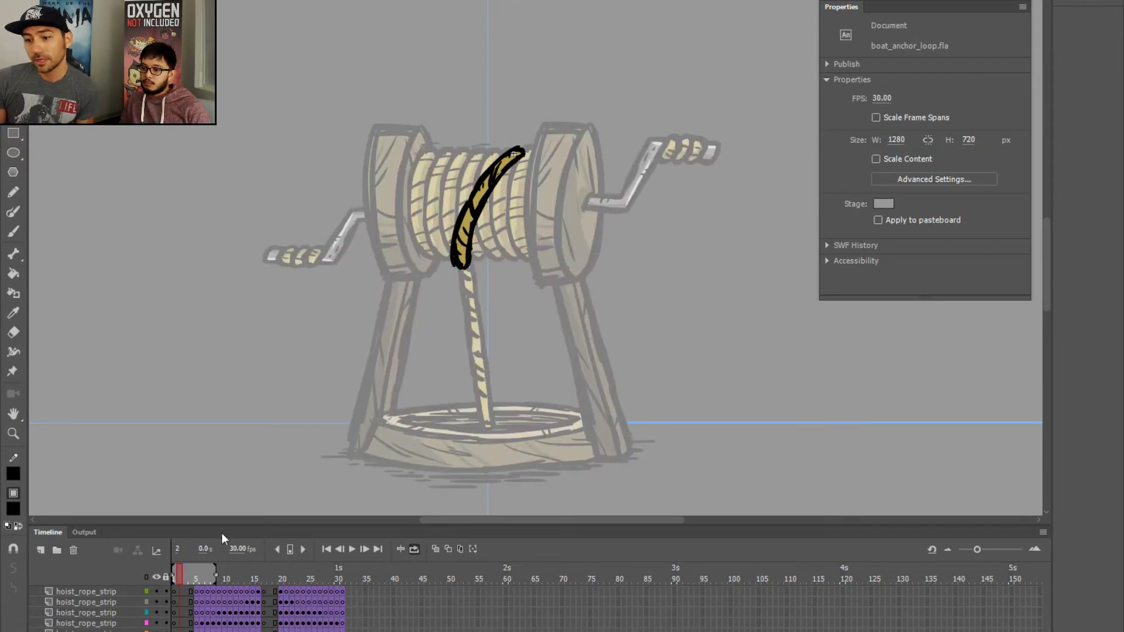
left_click_drag(195, 578, 268, 592)
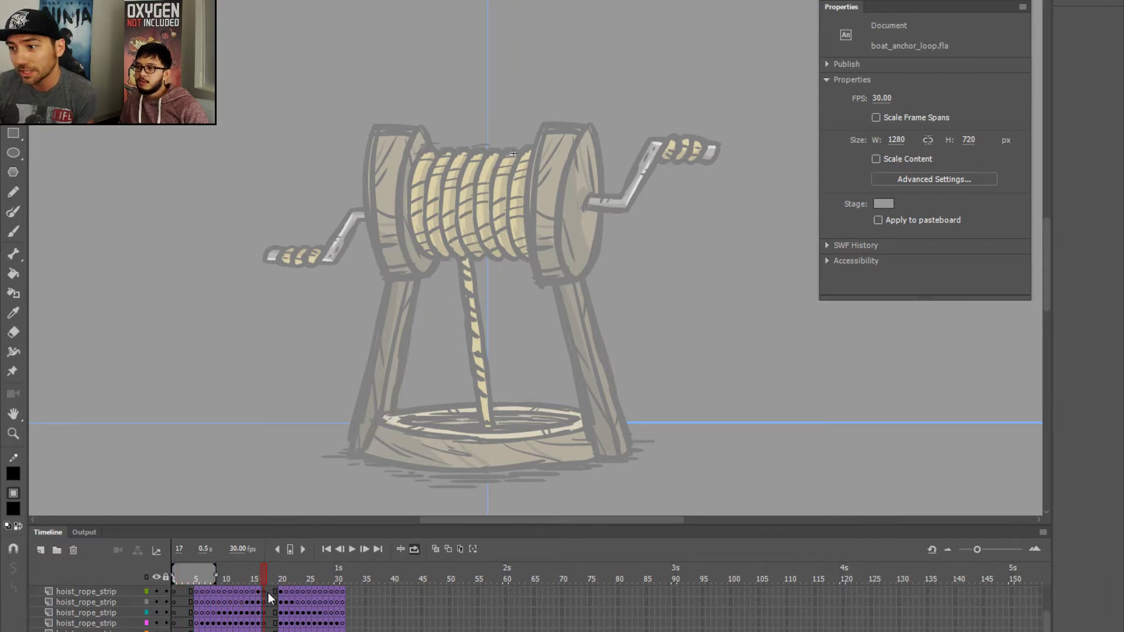
key("Return")
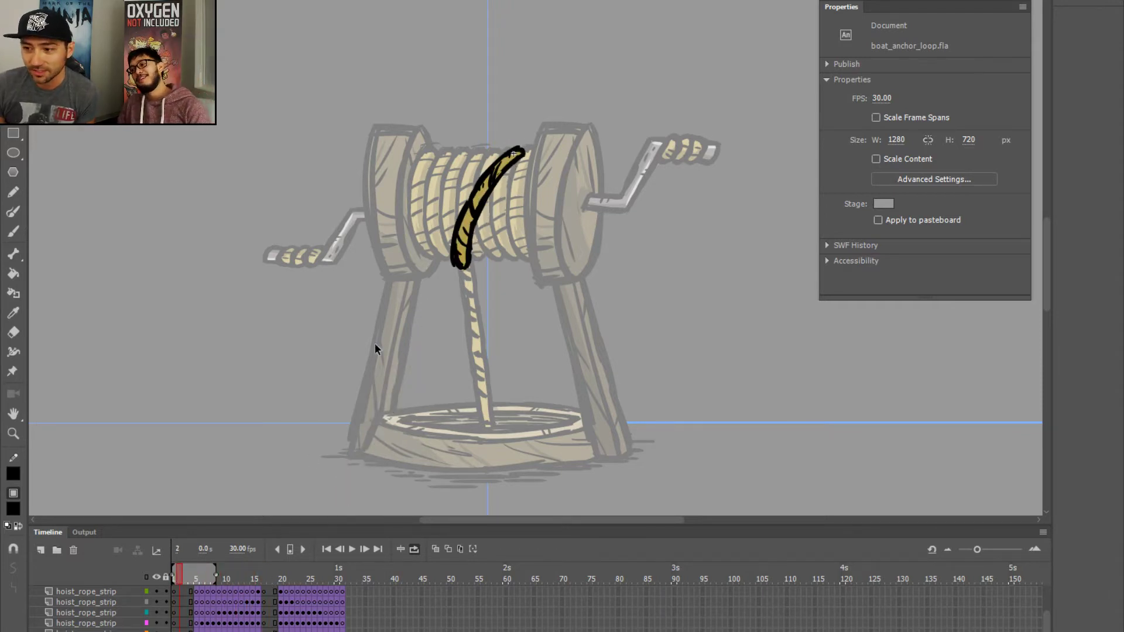
left_click(418, 549)
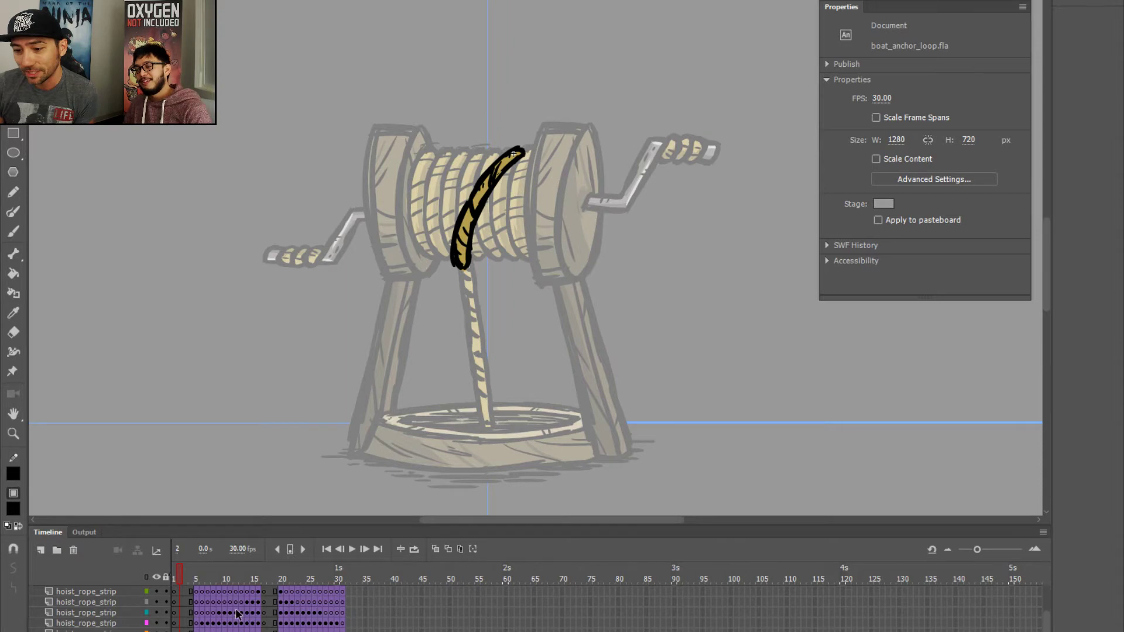
left_click_drag(194, 570, 347, 595)
scroll(235, 603, "up", 1)
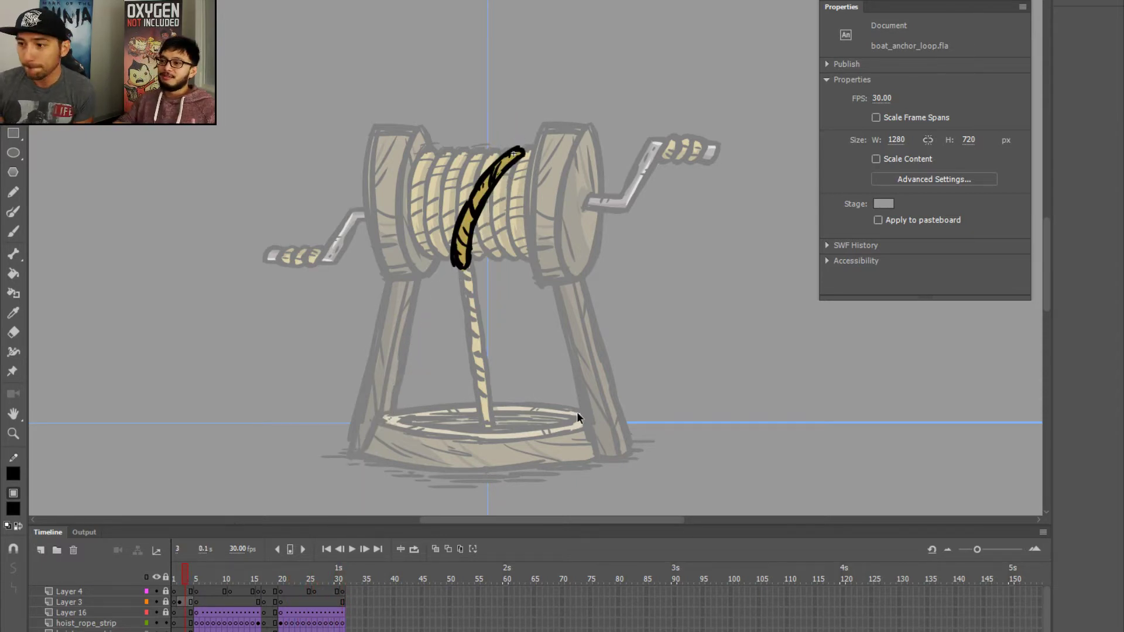
- Return to the hoist timeline, play it, and scrub through the untethering section back to frame 84
double_click(528, 322)
left_click_drag(600, 567, 525, 588)
key("Return")
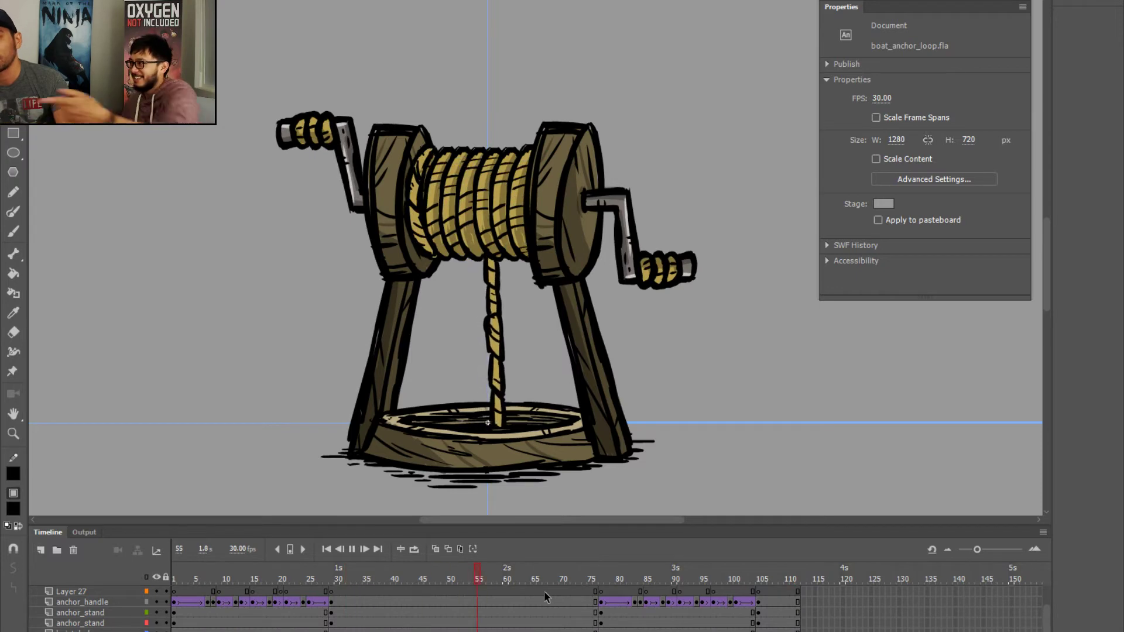
left_click_drag(547, 592, 707, 621)
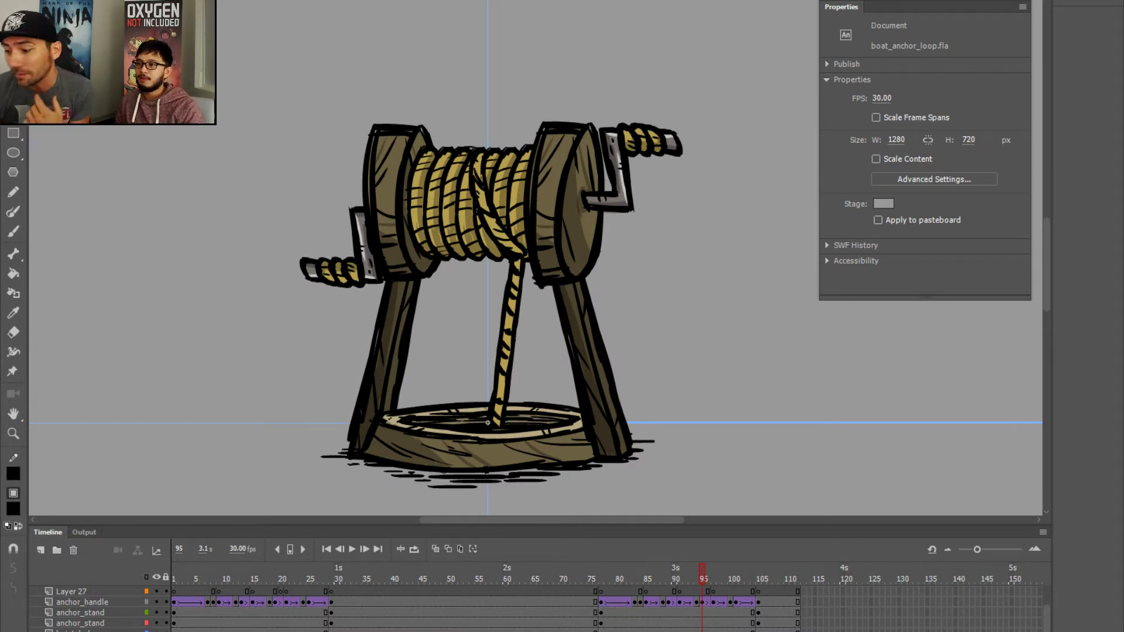
left_click_drag(666, 579, 641, 586)
scroll(651, 585, "up", 2)
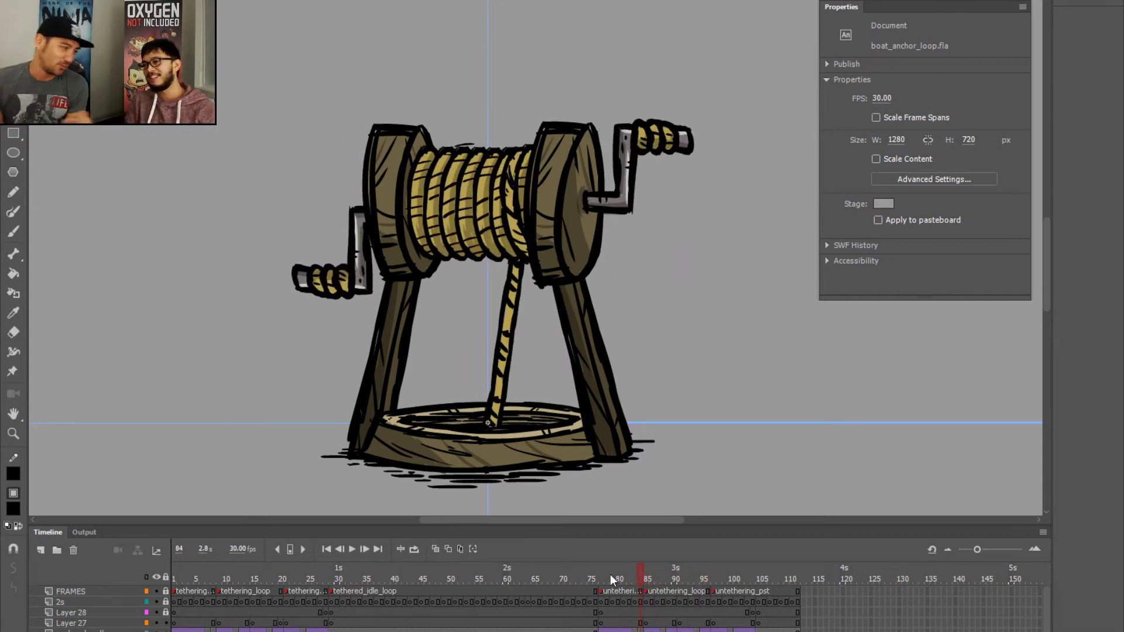
- Replay untethering_loop in a loop with the whole hoist in view, then turn looping off
key("ctrl+minus")
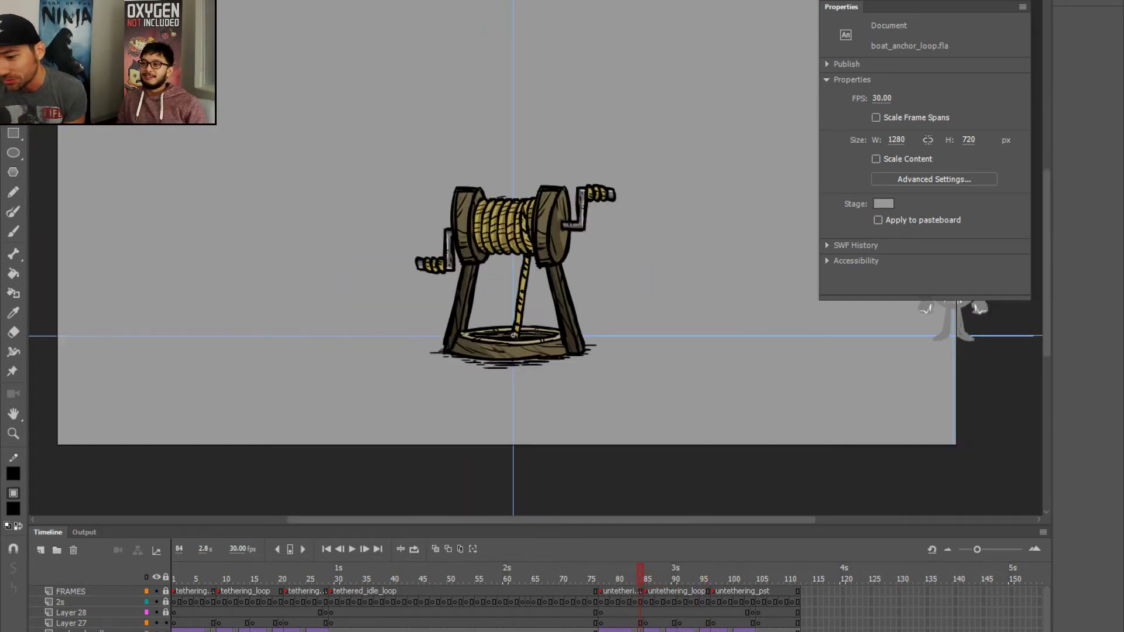
left_click(413, 553)
key("Return")
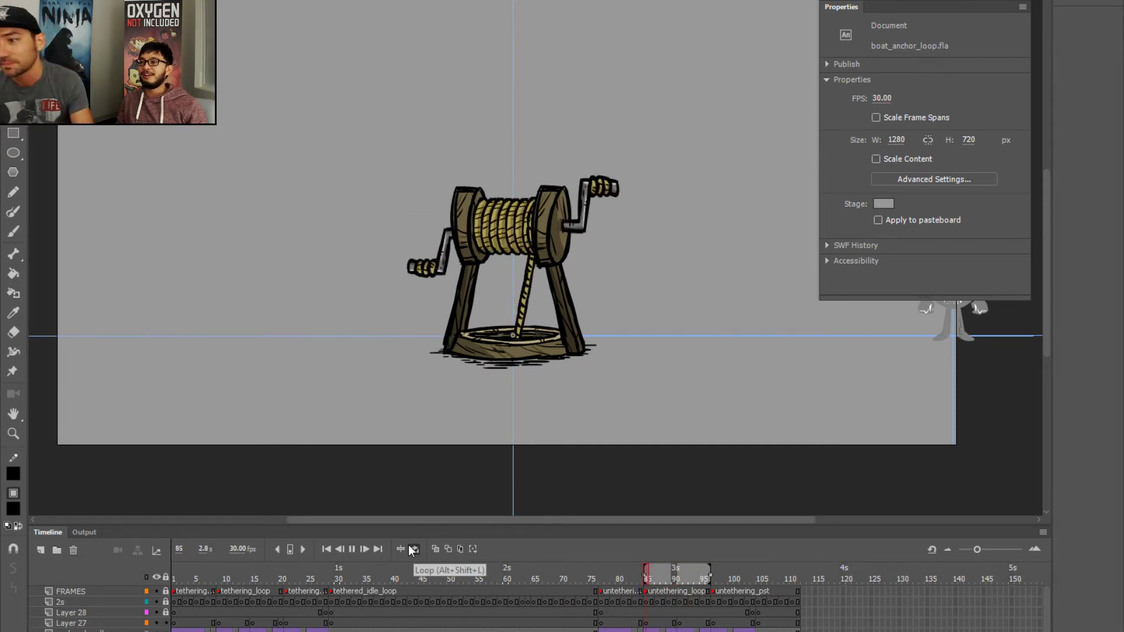
key("Return")
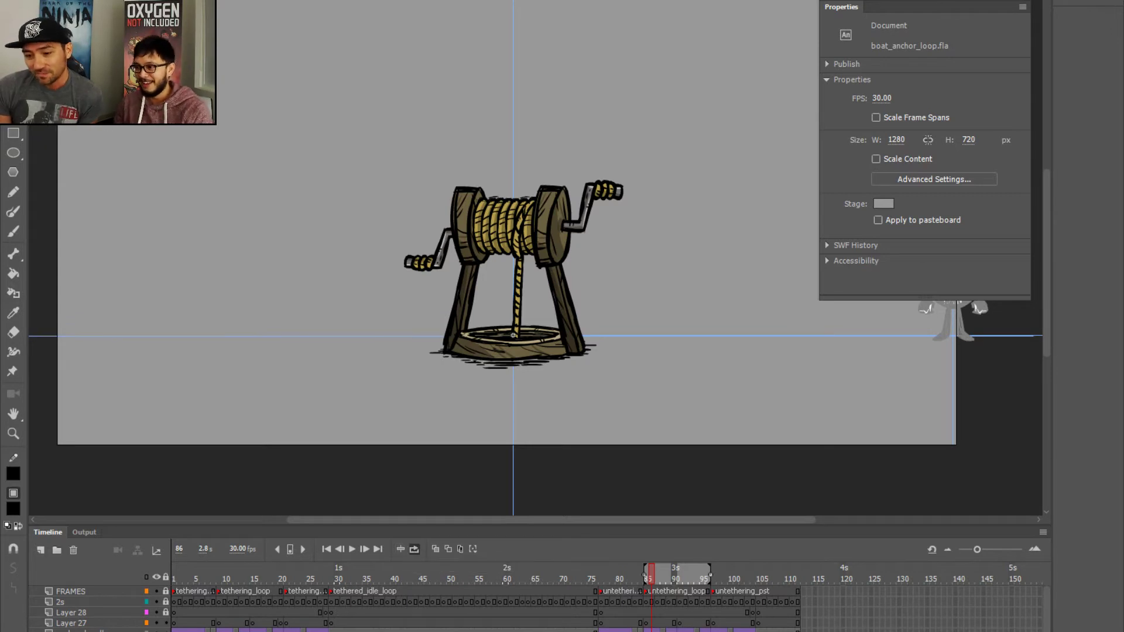
left_click(413, 549)
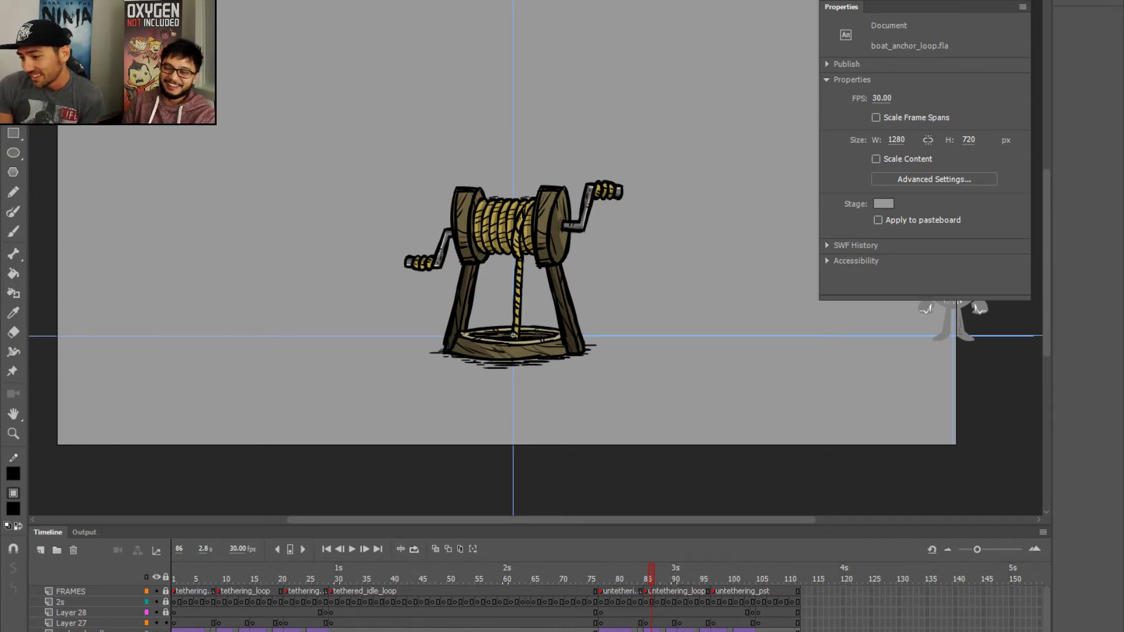
- Scrub through untethering_pst to frame 112 and examine the raised anchor in the hoist
left_click_drag(652, 576, 803, 585)
key("ctrl+equal")
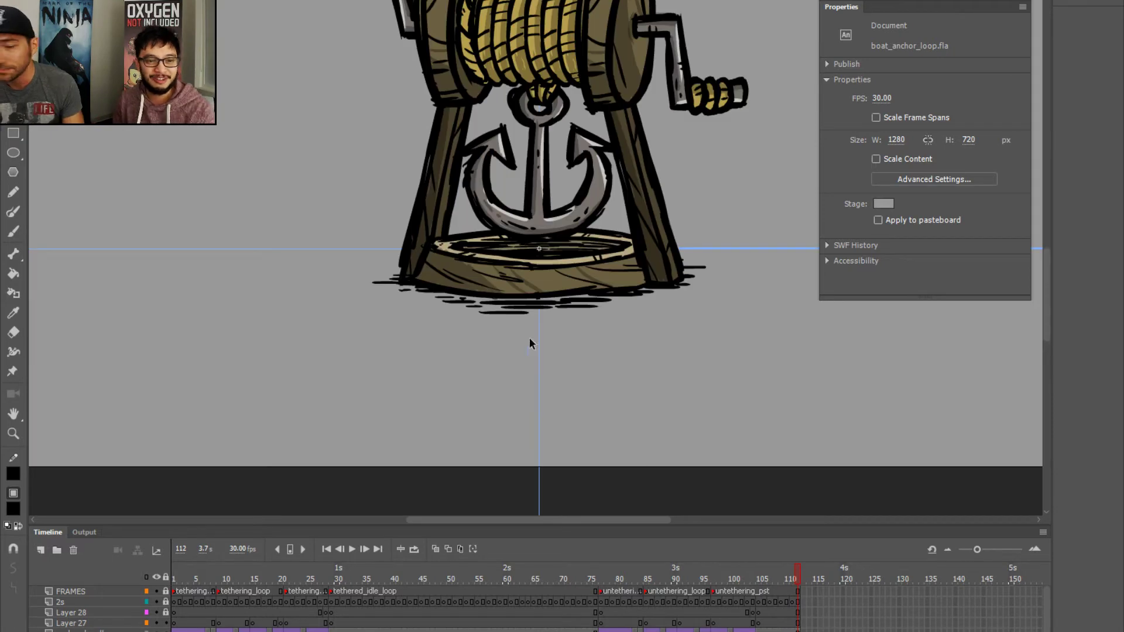
key("ctrl+minus")
left_click_drag(494, 363, 482, 399)
left_click_drag(773, 584, 820, 557)
key("ctrl+minus")
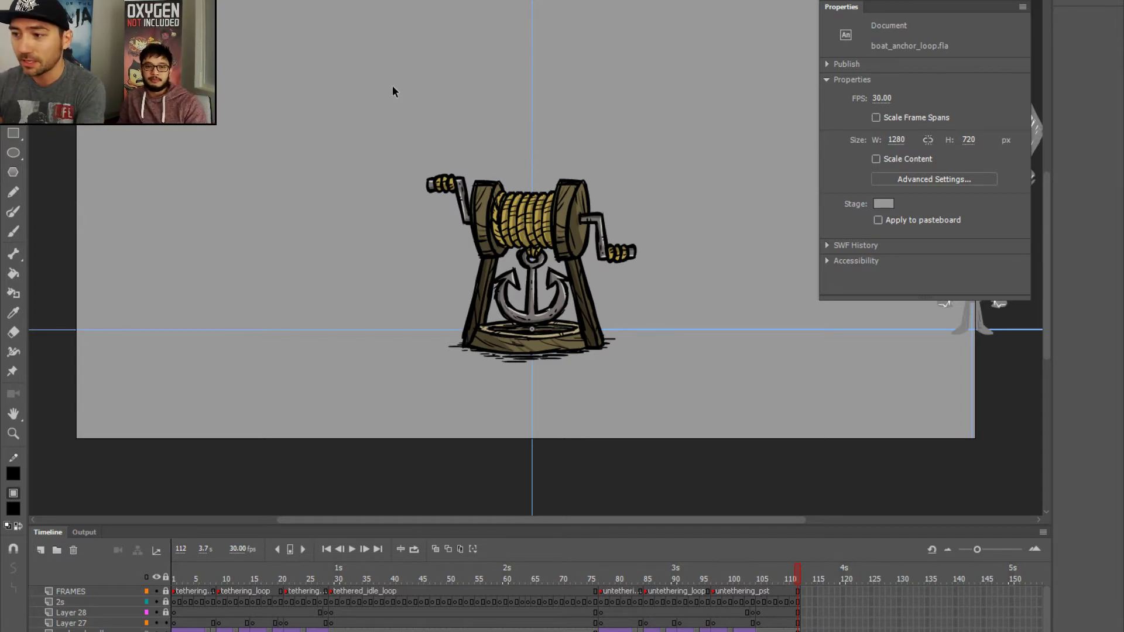
- Sketch a clenched fist with a forearm in dark red with the Brush tool on the empty stage beside the hoist
left_click_drag(226, 138, 390, 159)
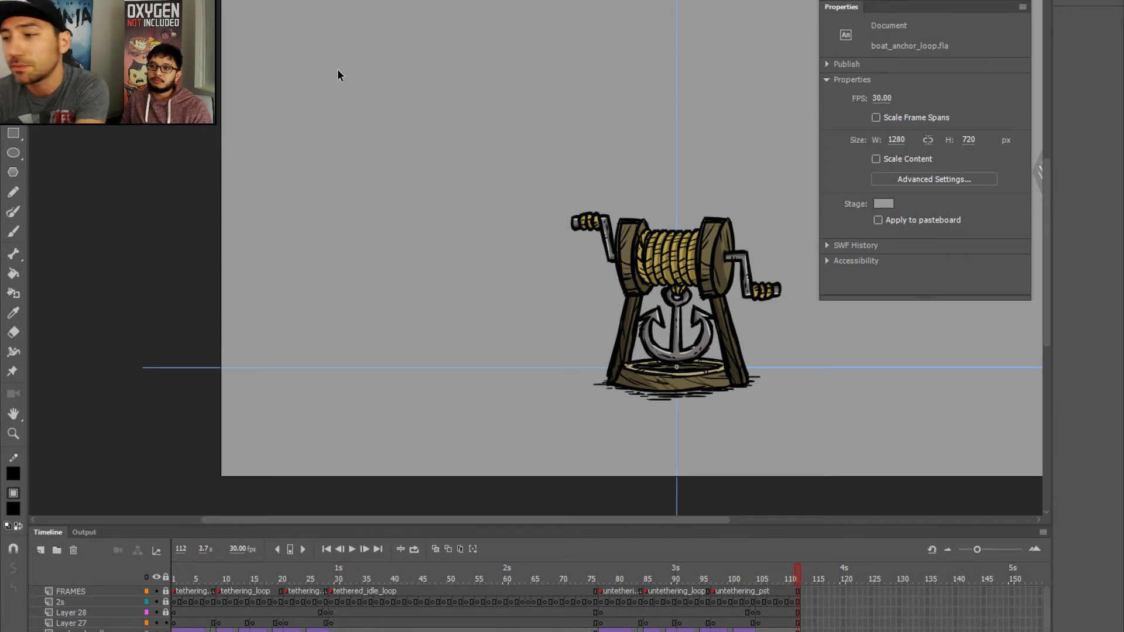
key("b")
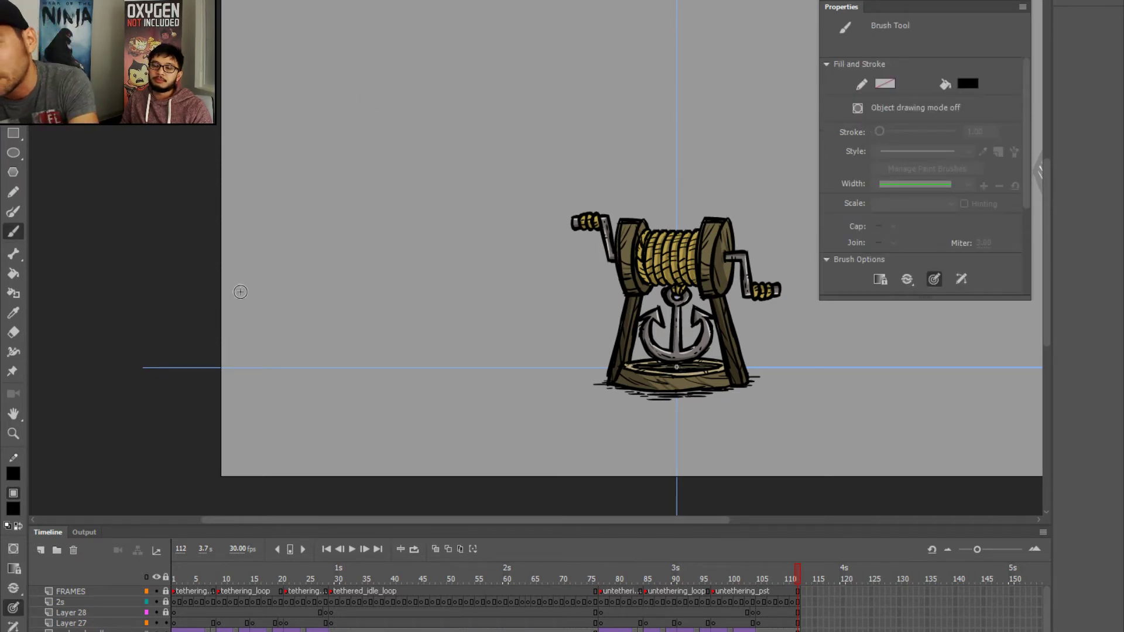
left_click(13, 508)
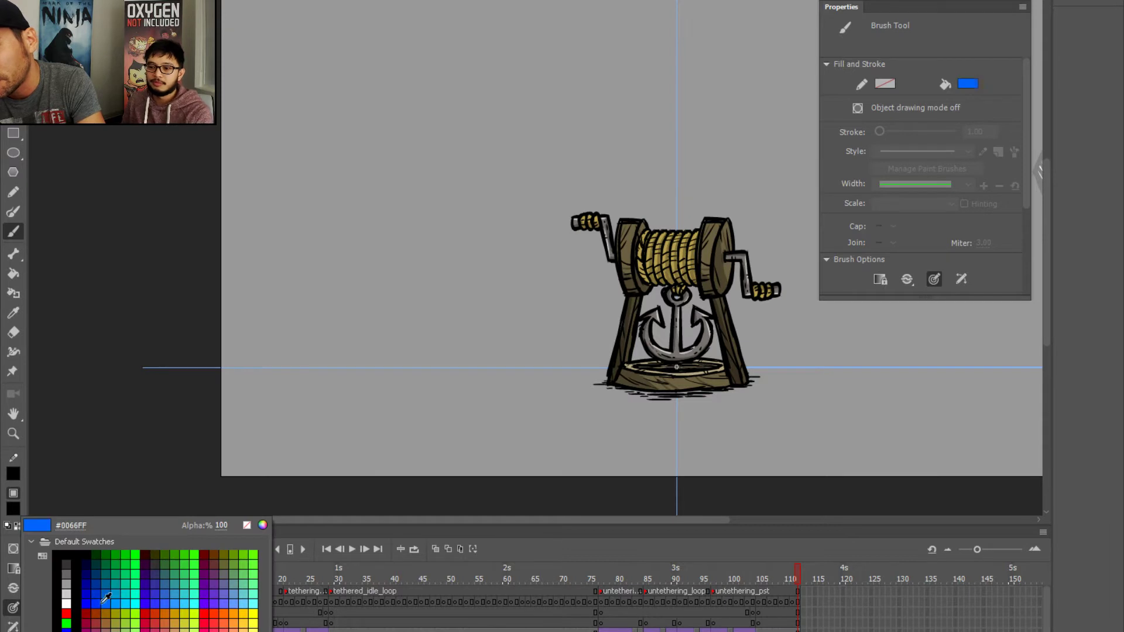
left_click(204, 613)
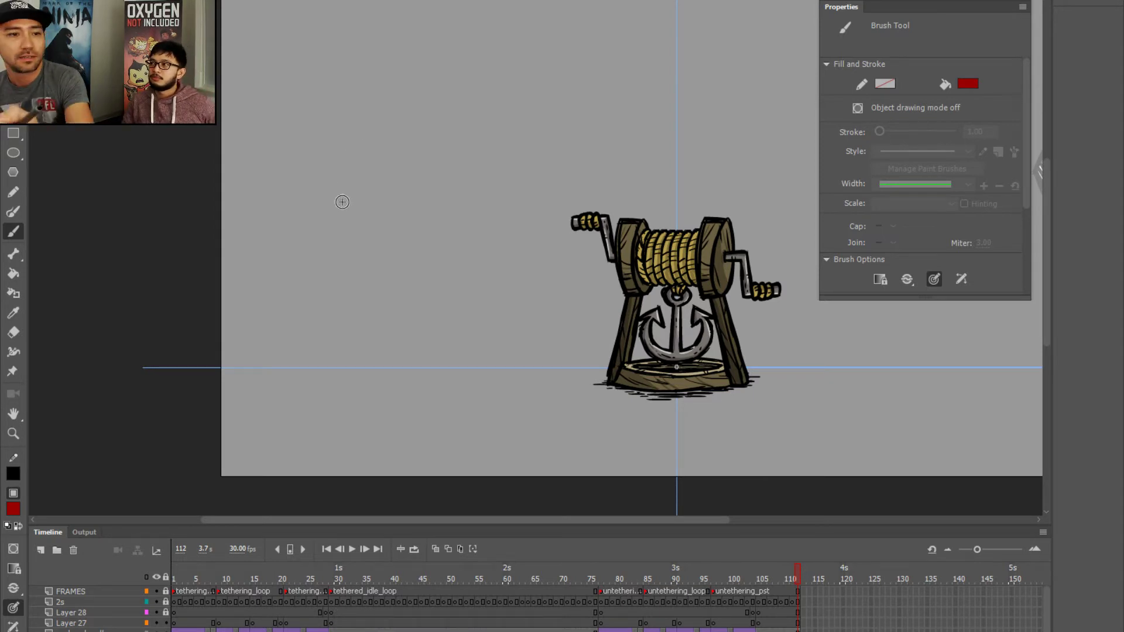
mouse_move(319, 230)
left_mouse_down()
mouse_move(388, 193)
mouse_move(360, 154)
mouse_move(410, 161)
mouse_move(441, 145)
mouse_move(421, 168)
mouse_move(445, 137)
mouse_move(430, 185)
mouse_move(474, 158)
mouse_move(464, 199)
mouse_move(441, 201)
mouse_move(436, 223)
mouse_move(401, 219)
mouse_move(338, 251)
mouse_move(296, 251)
left_mouse_up()
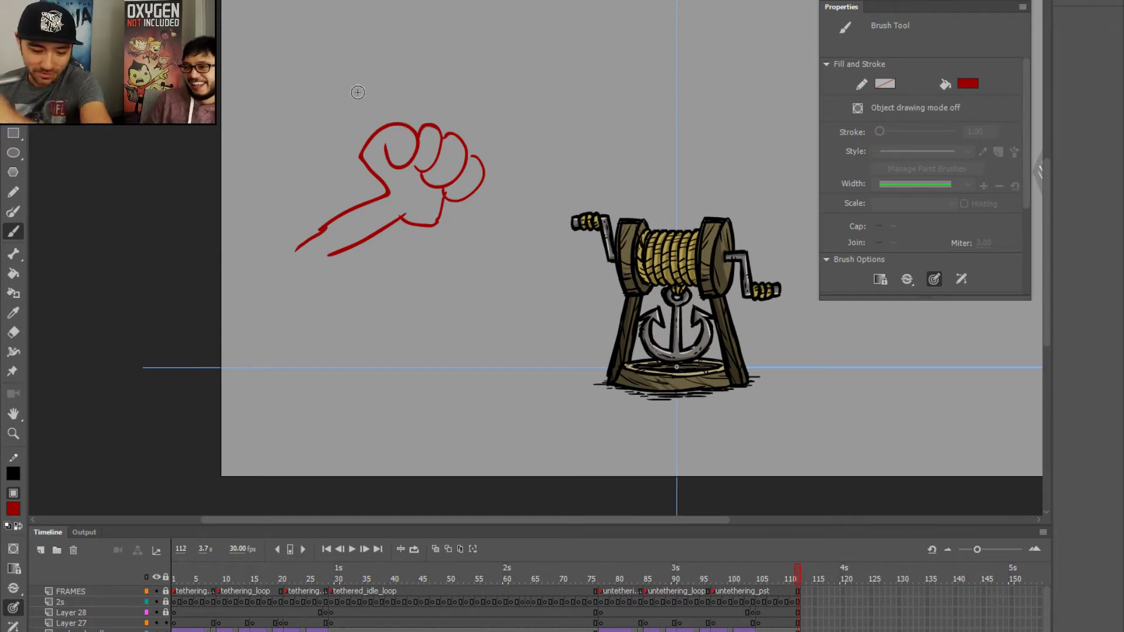
mouse_move(392, 124)
left_mouse_down()
mouse_move(416, 116)
mouse_move(420, 144)
left_mouse_up()
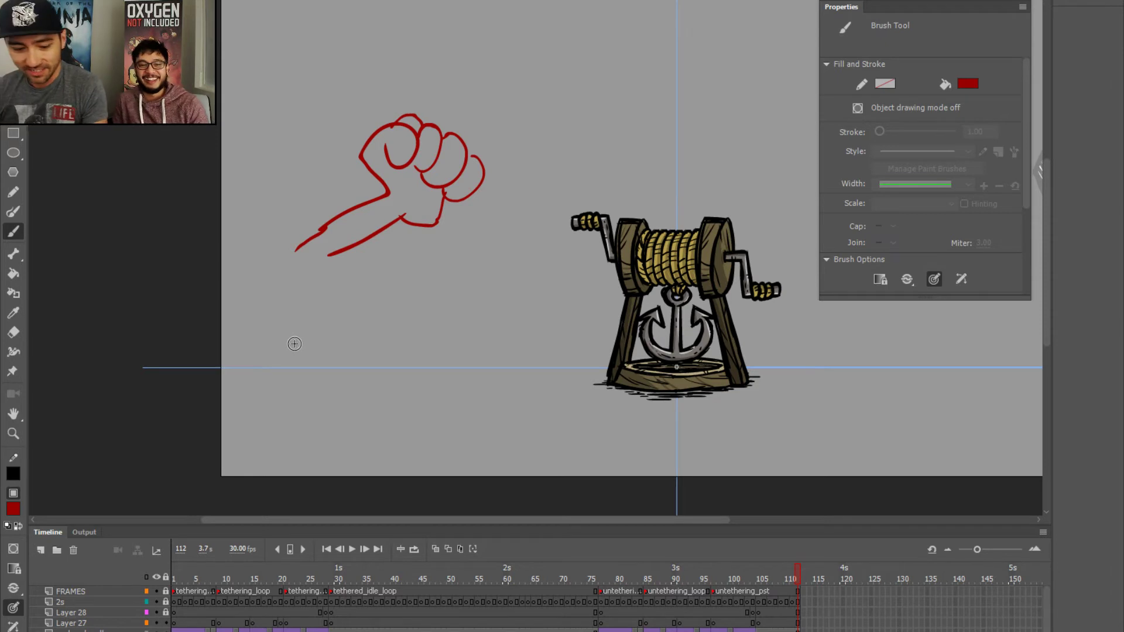
left_click_drag(322, 233, 332, 256)
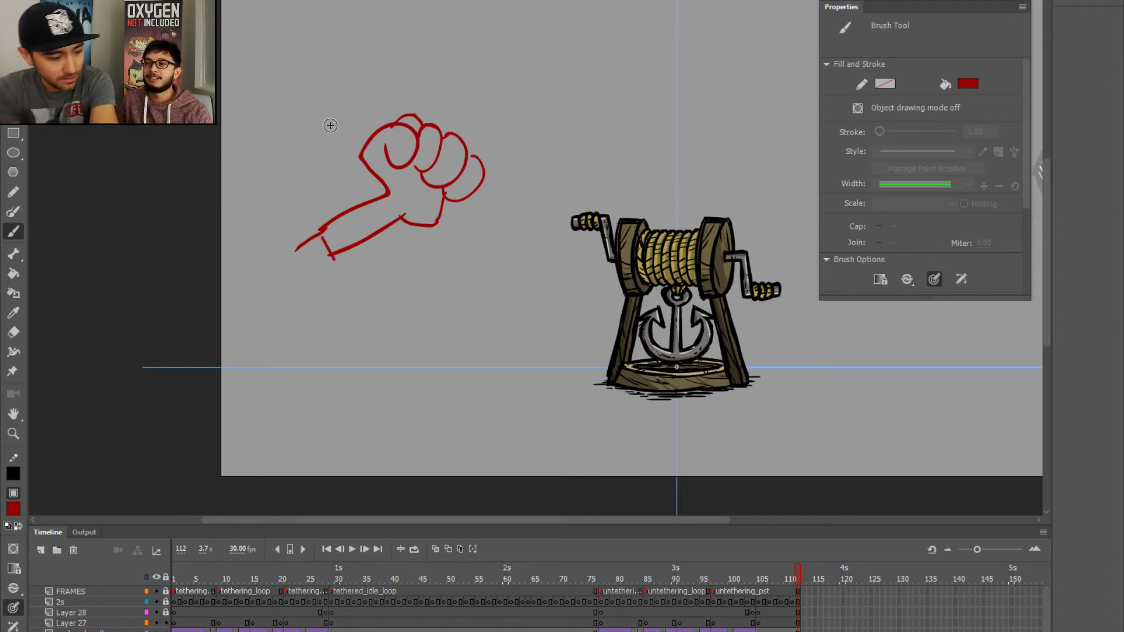
- Select only the red fist sketch and delete it from the stage
key("ctrl+a")
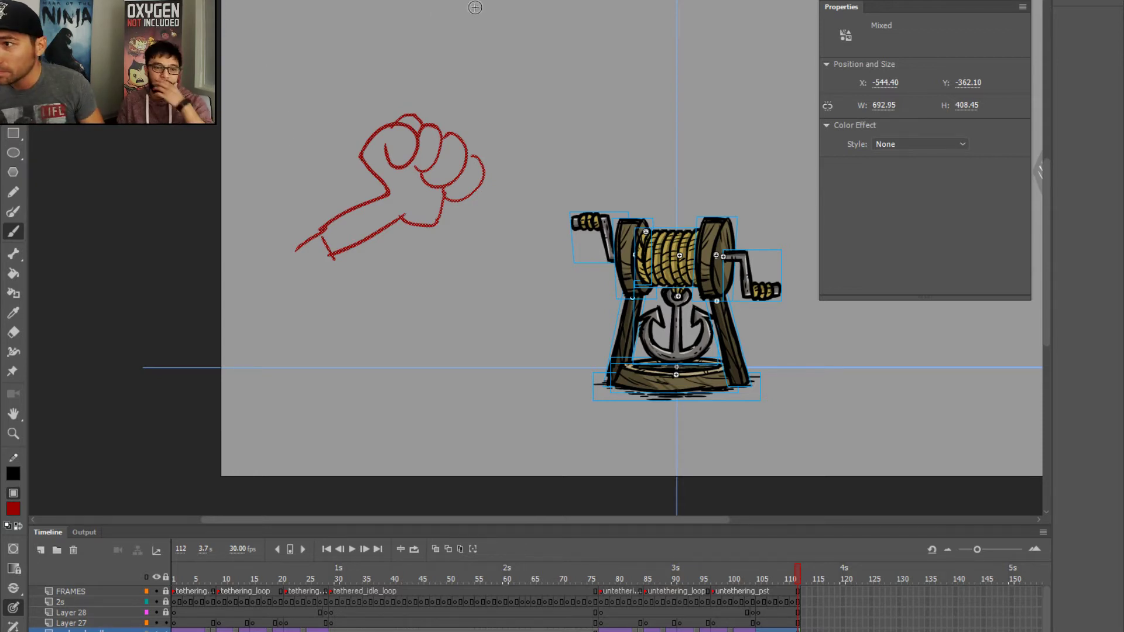
left_click(4, 8)
mouse_move(265, 61)
left_mouse_down()
mouse_move(454, 296)
mouse_move(499, 307)
left_mouse_up()
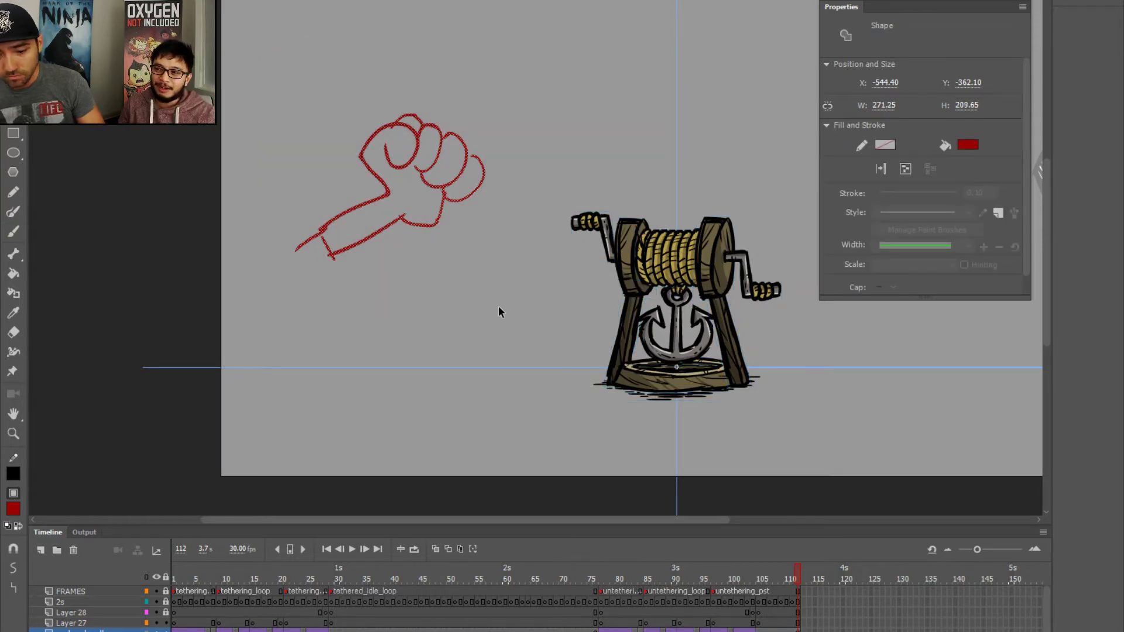
key("Delete")
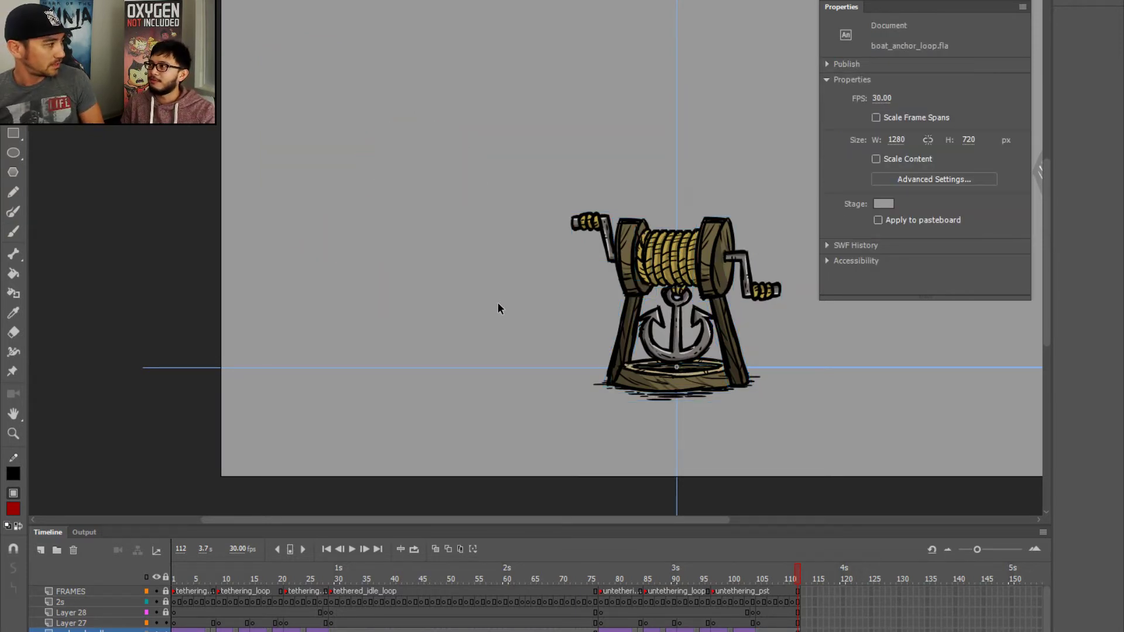
- Exit the hoist symbol to the main timeline to view the boat_anchor instance on the anchor layer
double_click(372, 185)
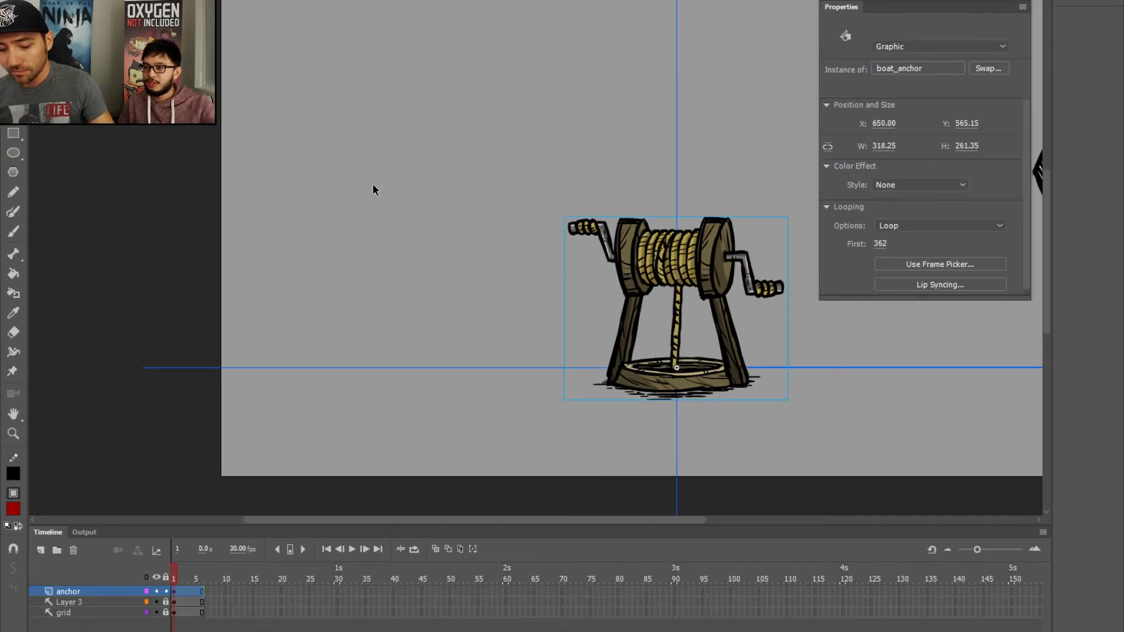
double_click(328, 1)
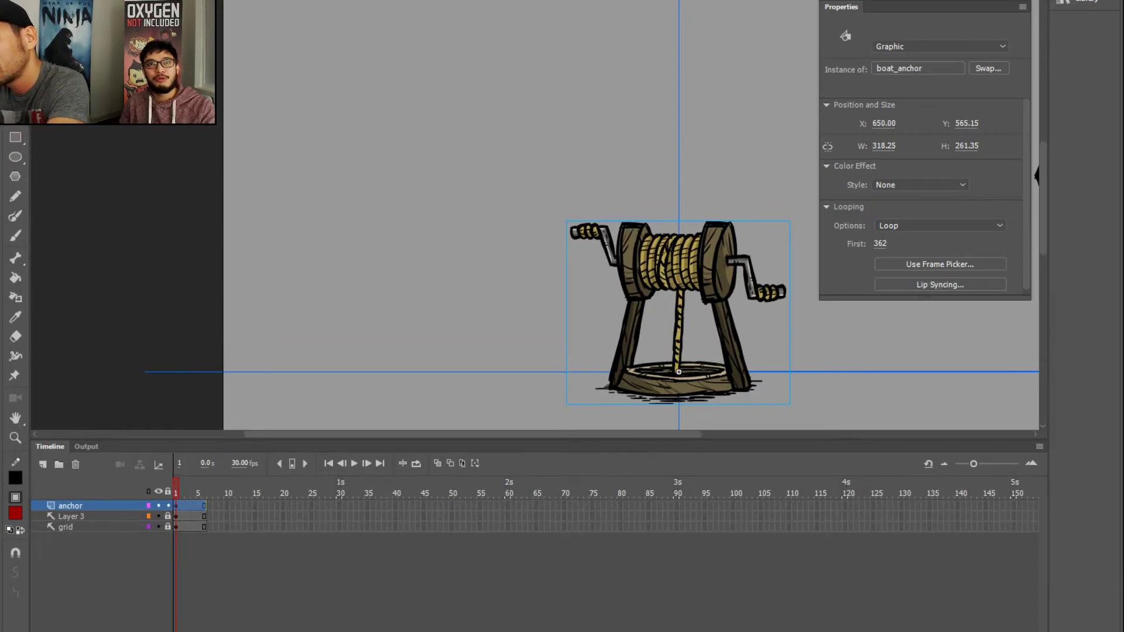
left_click_drag(288, 176, 355, 202)
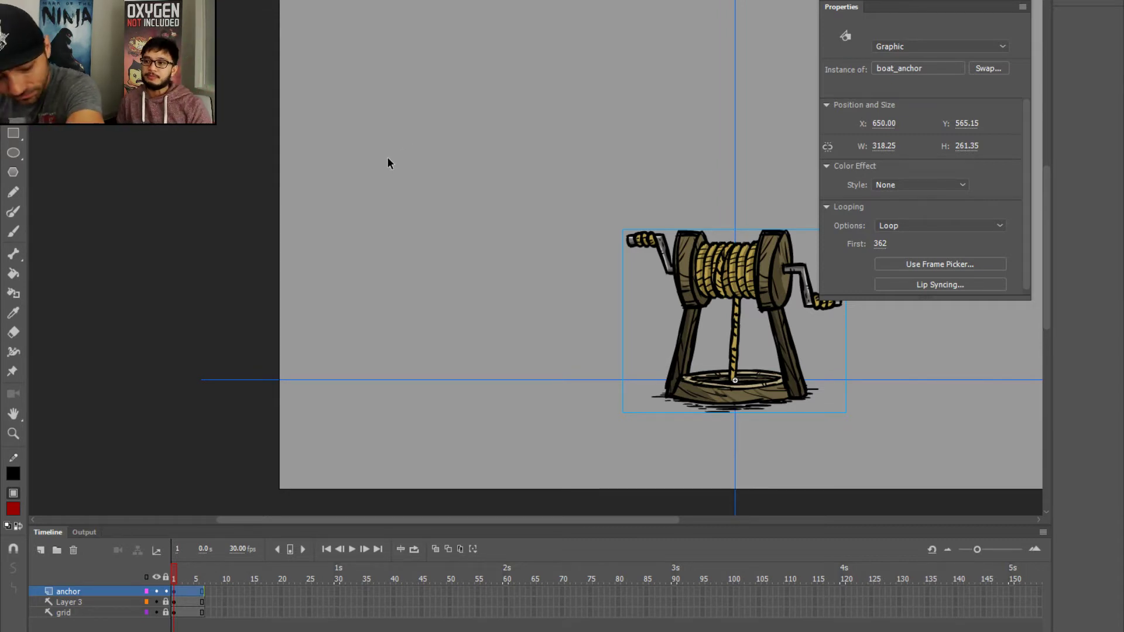
- Sketch an open hand with a forearm in dark red beside the hoist and fill the forearm with the same red
key("b")
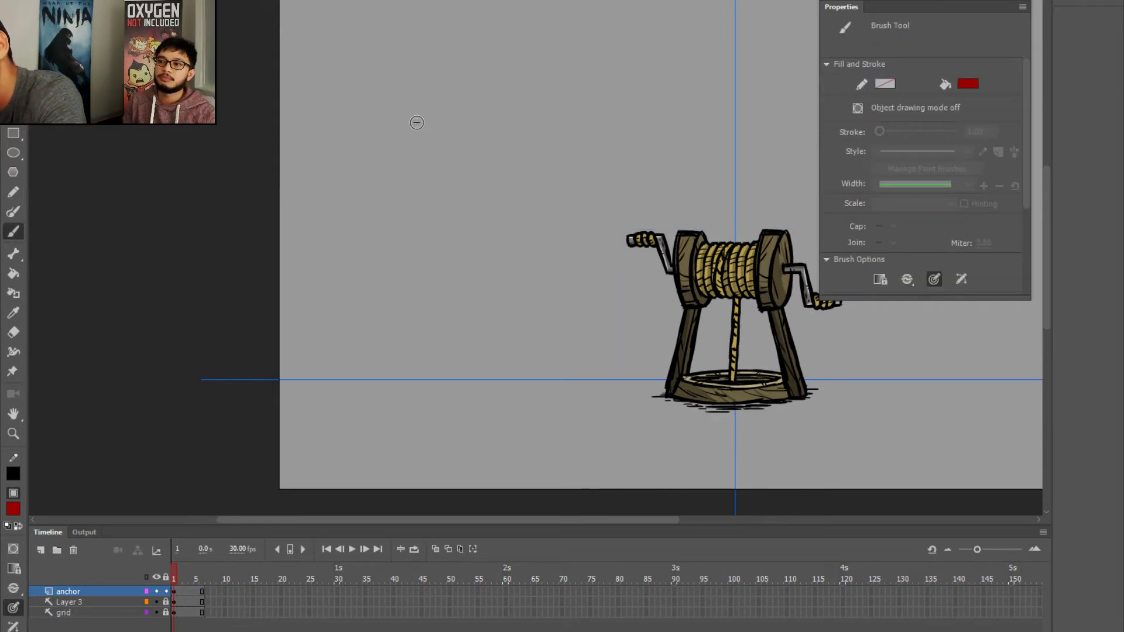
mouse_move(412, 71)
left_mouse_down()
mouse_move(418, 203)
mouse_move(427, 203)
mouse_move(440, 200)
mouse_move(436, 70)
mouse_move(390, 66)
mouse_move(409, 52)
mouse_move(424, 65)
mouse_move(427, 48)
mouse_move(423, 57)
mouse_move(457, 43)
mouse_move(434, 100)
left_mouse_up()
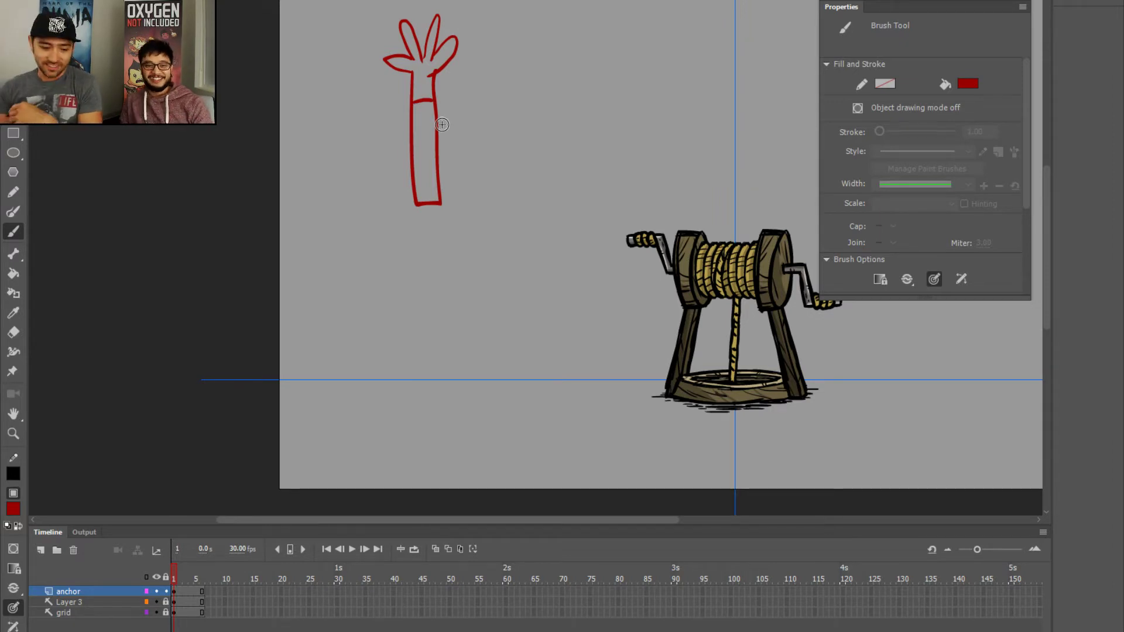
key("k")
left_click(426, 144)
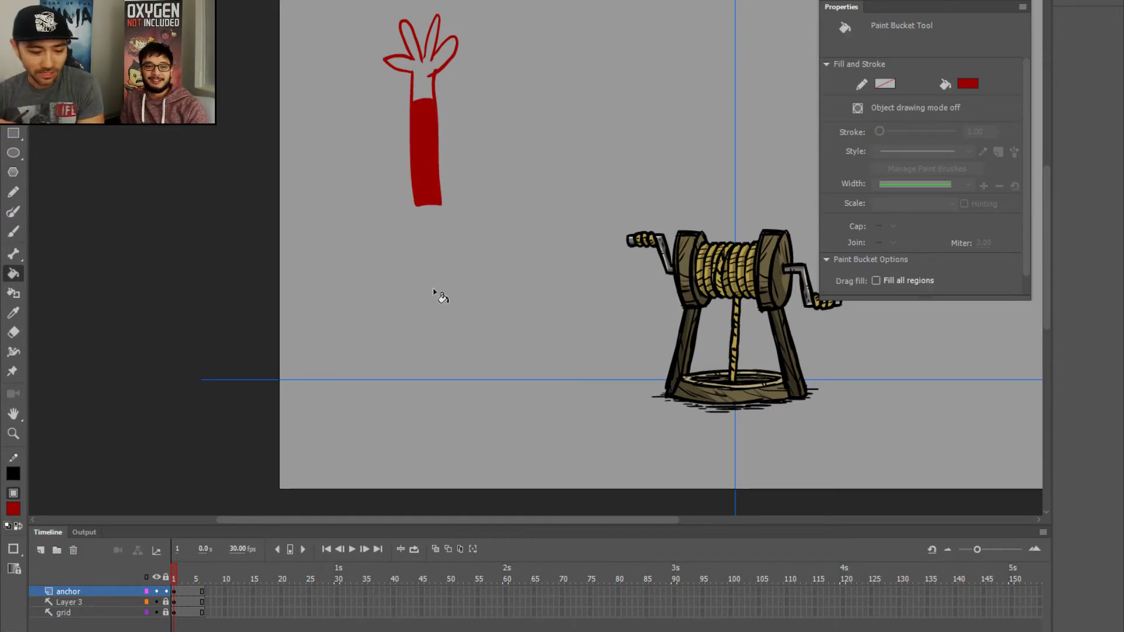
- Group the whole red arm sketch and convert it to a graphic symbol with the default settings
key("v")
left_click_drag(363, 5, 516, 327)
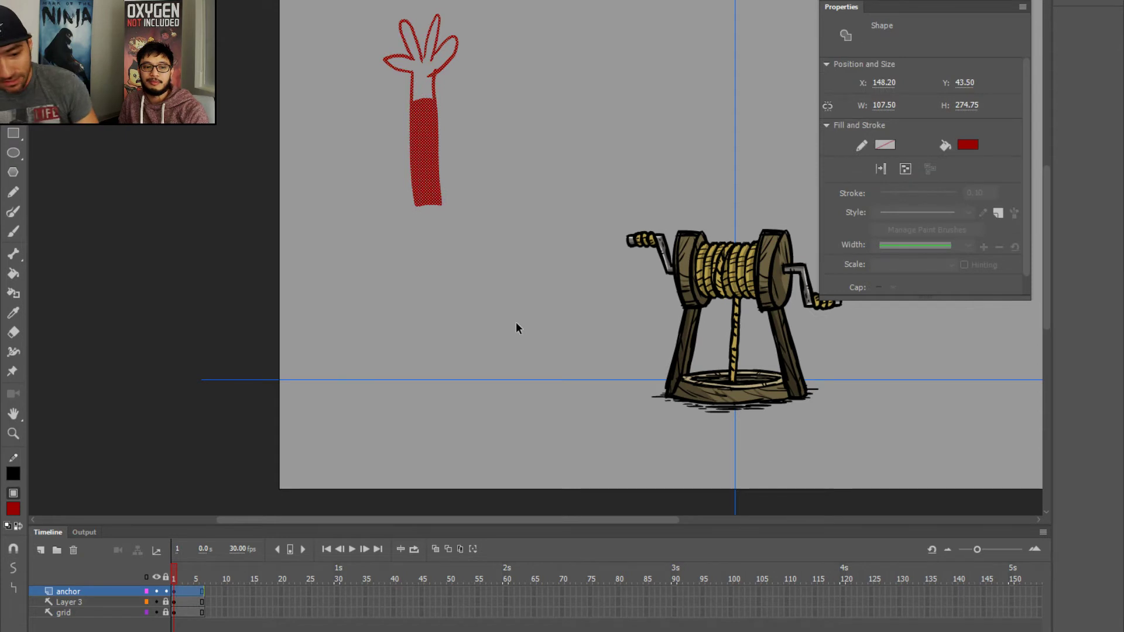
key("ctrl+g")
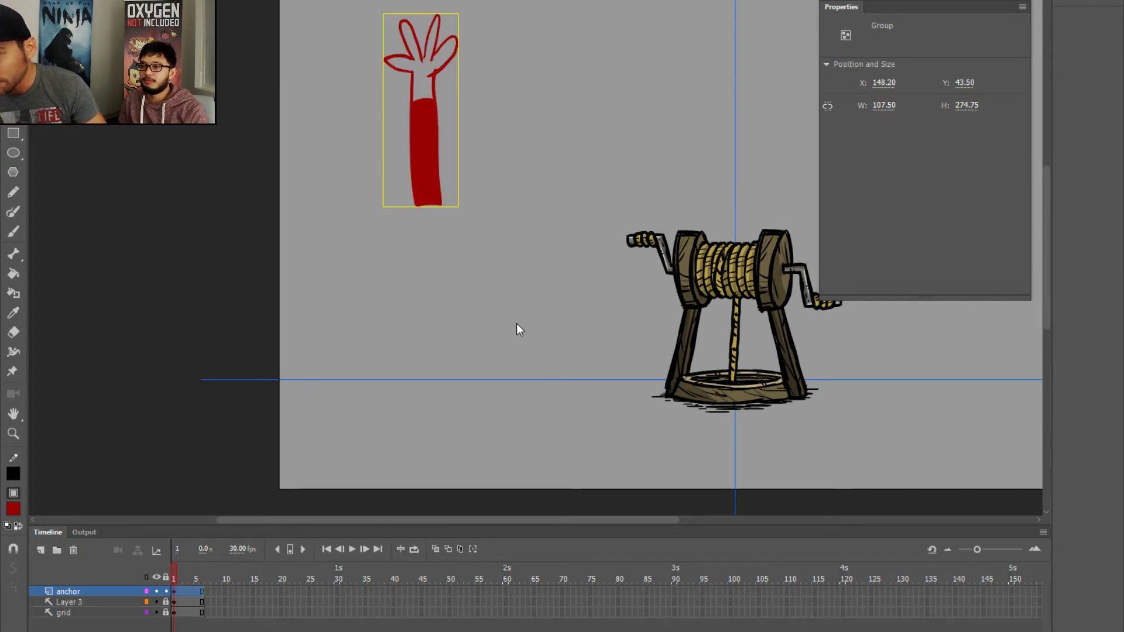
key("F8")
key("Return")
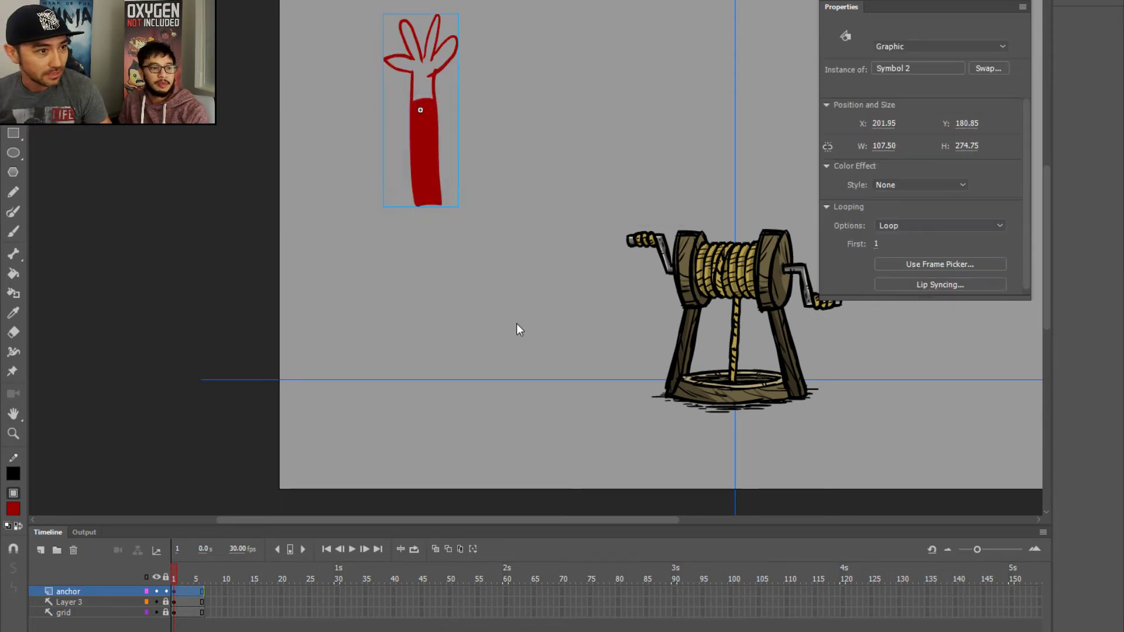
- Move the arm symbol off the anchor layer onto a new layer above it, keeping it in the same place
key("ctrl+equal")
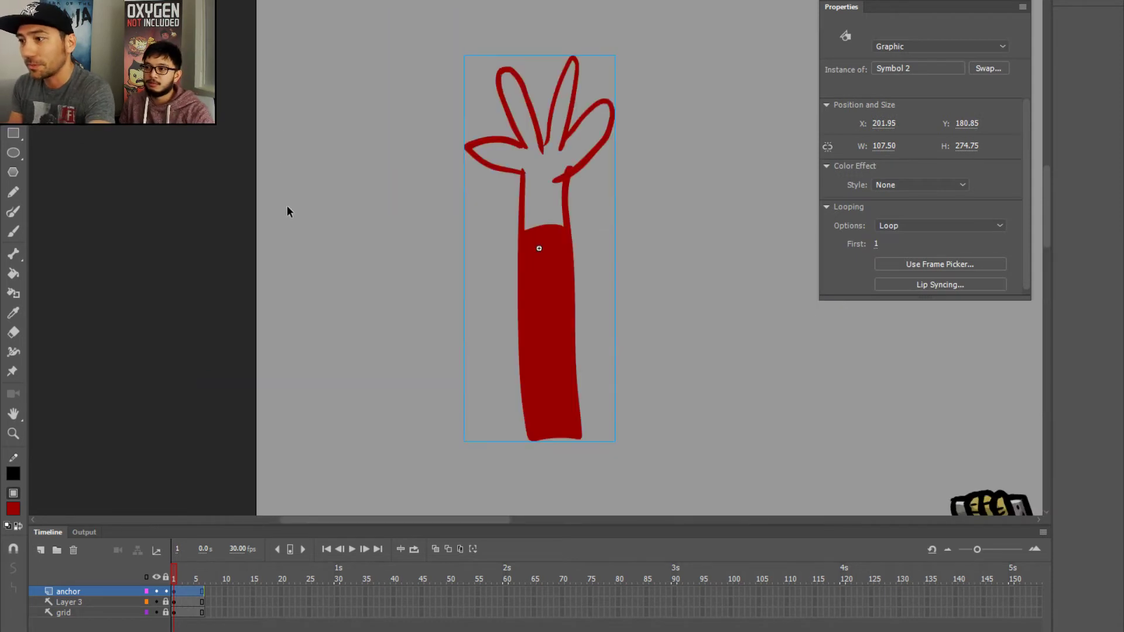
left_click_drag(287, 206, 151, 185)
left_click(178, 578)
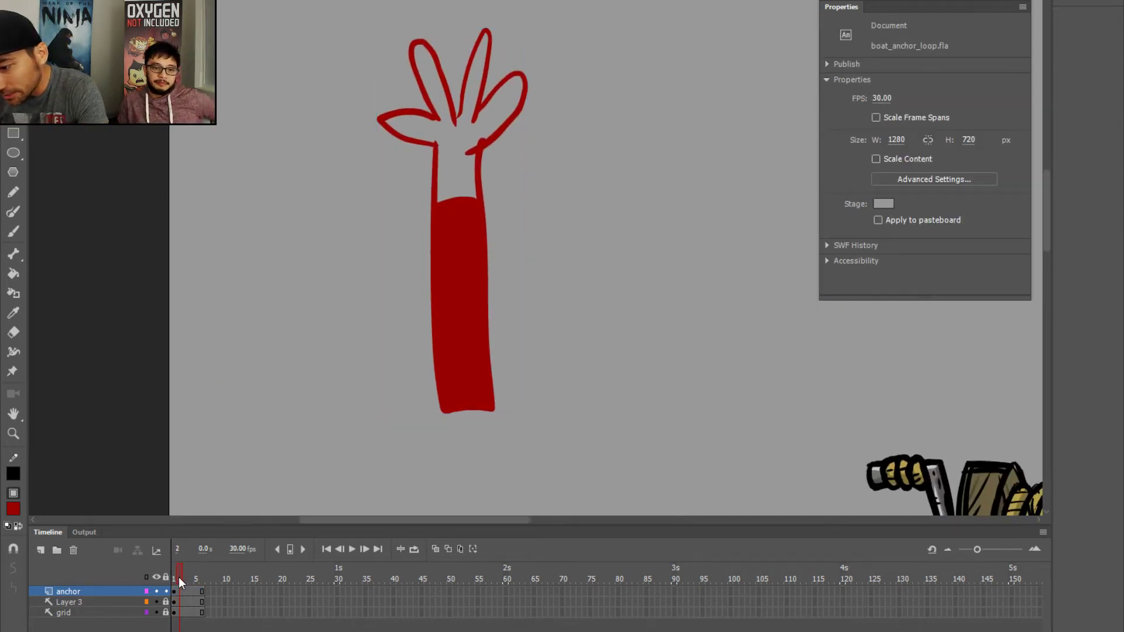
left_click(450, 219)
key("Delete")
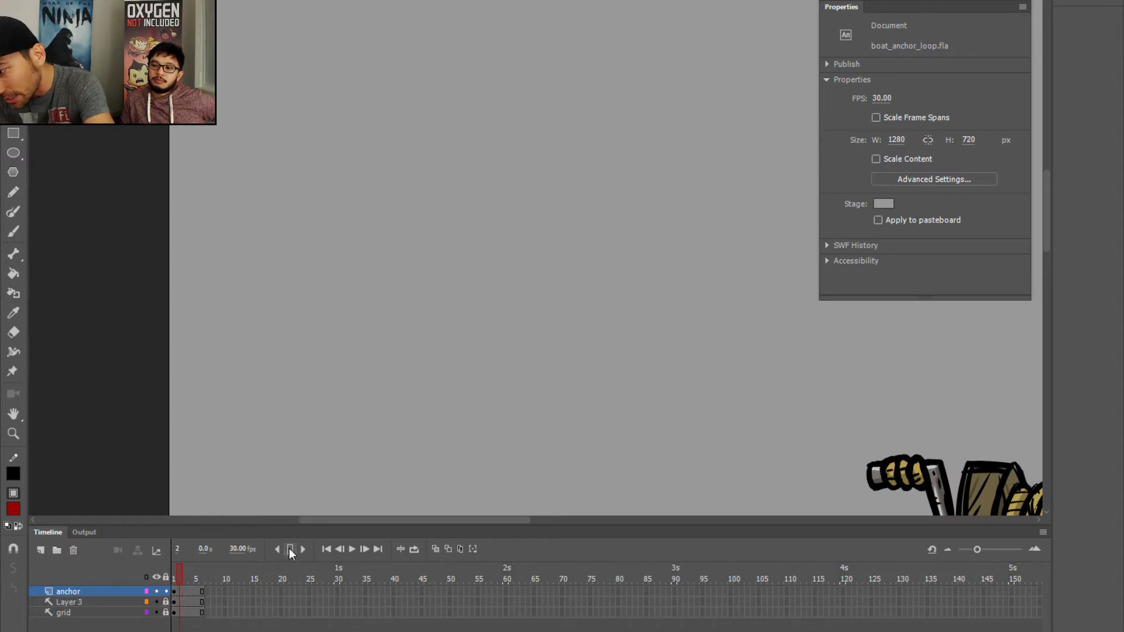
left_click(40, 550)
key("ctrl+shift+v")
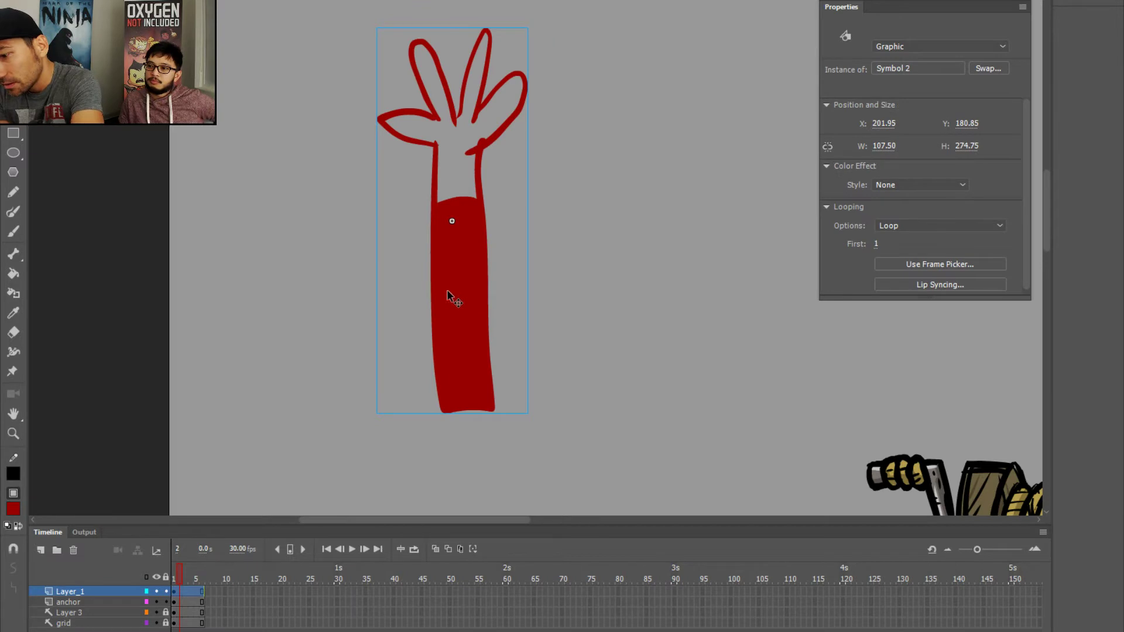
- Place the arm's transformation point at the base of the forearm and rotate the arm counterclockwise so it leans left
key("q")
left_click_drag(452, 240, 461, 395)
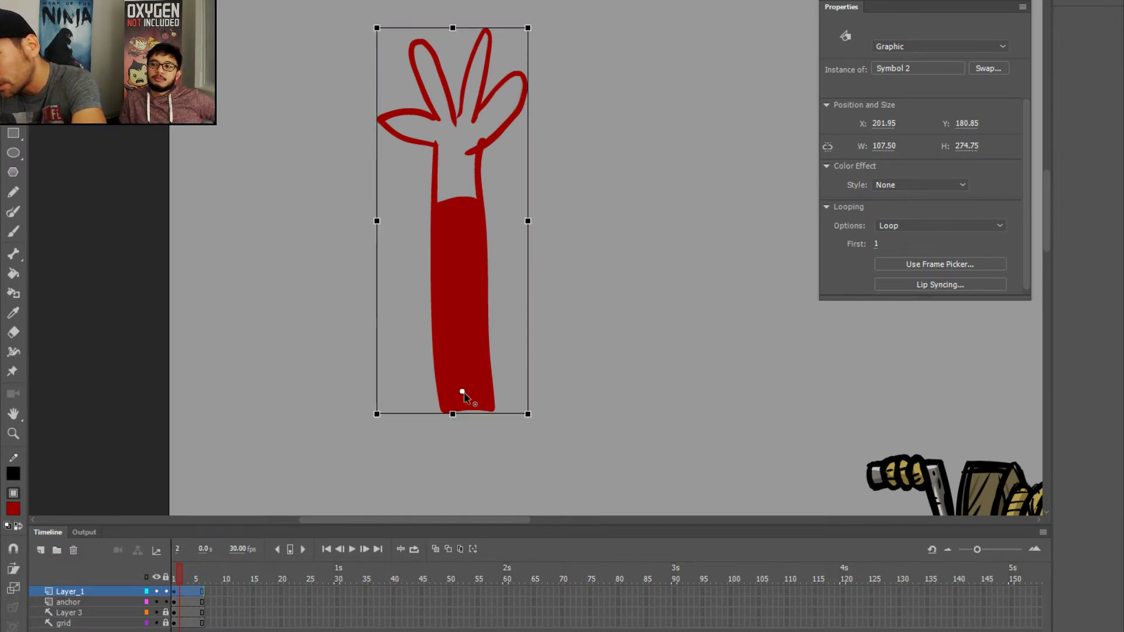
left_click_drag(375, 32, 250, 105)
- Hide the anchor, Layer 3 and grid layers so only the arm is shown
left_click(202, 578)
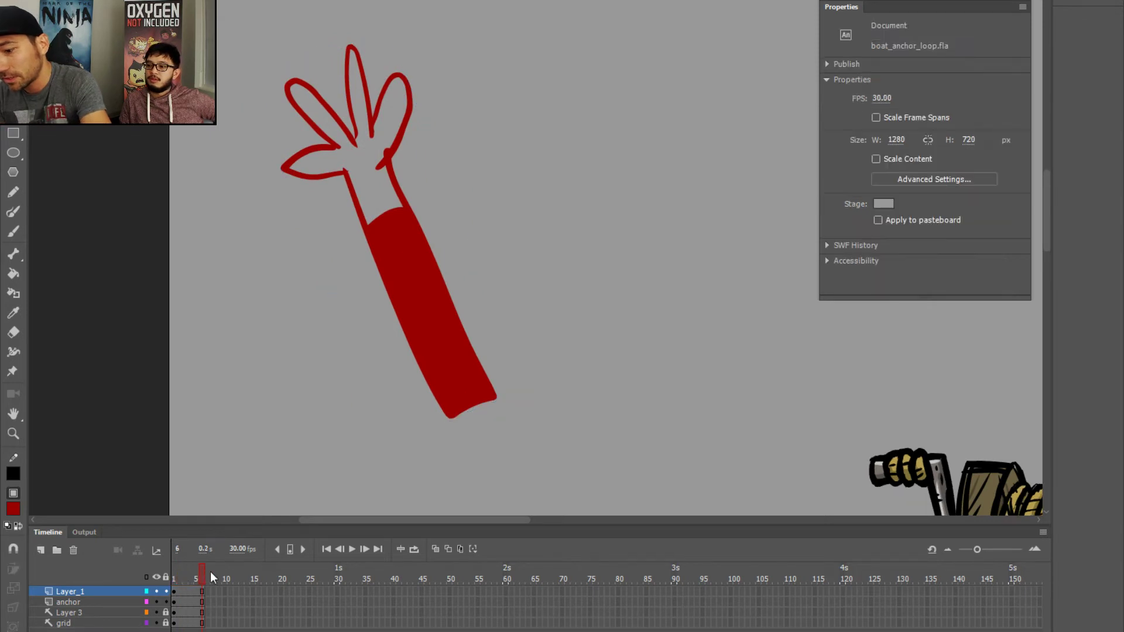
left_click(156, 602)
left_click(156, 612)
left_click(156, 623)
- Extend Layer_1 to frame 50 and add a keyframe at frame 30 with the arm rotated clockwise to lean right
left_click_drag(224, 591, 450, 591)
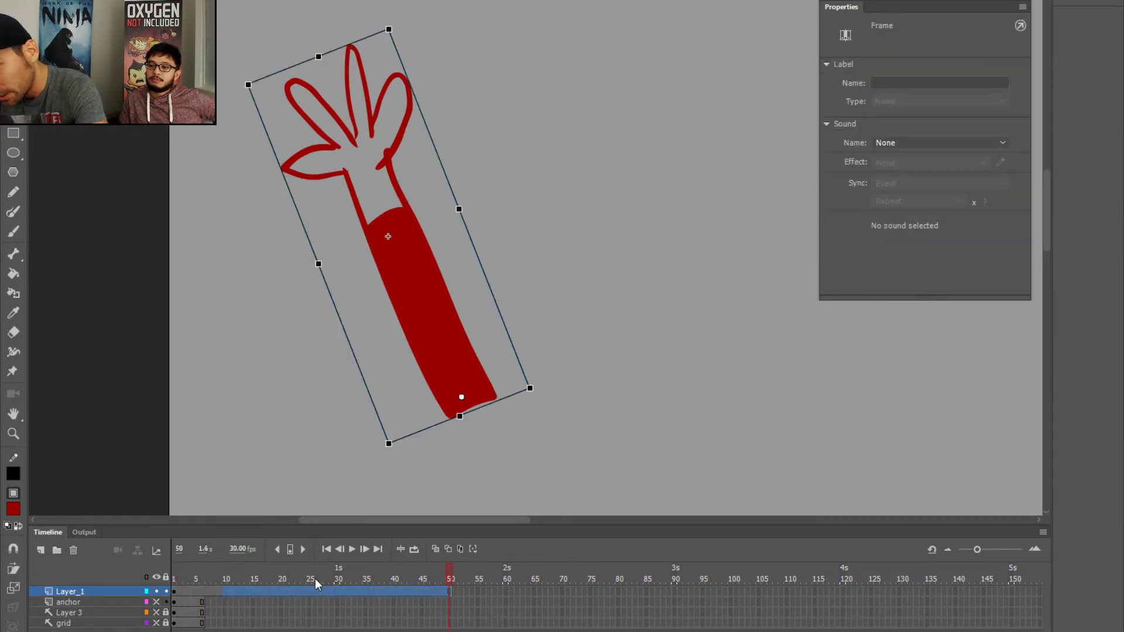
left_click(336, 590)
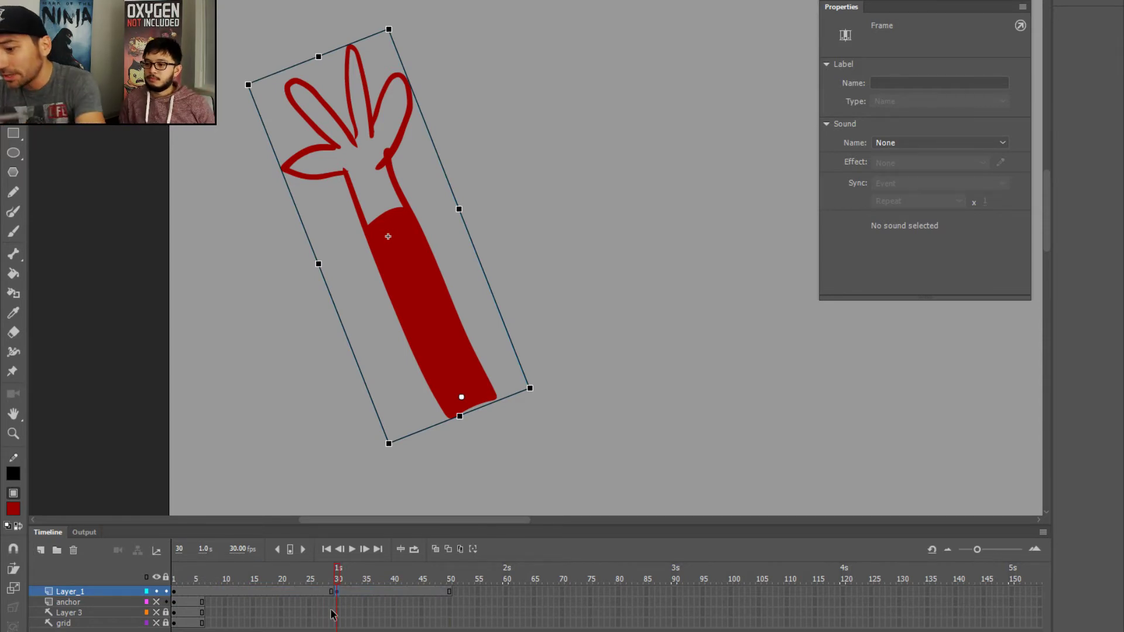
left_click_drag(248, 86, 596, 60)
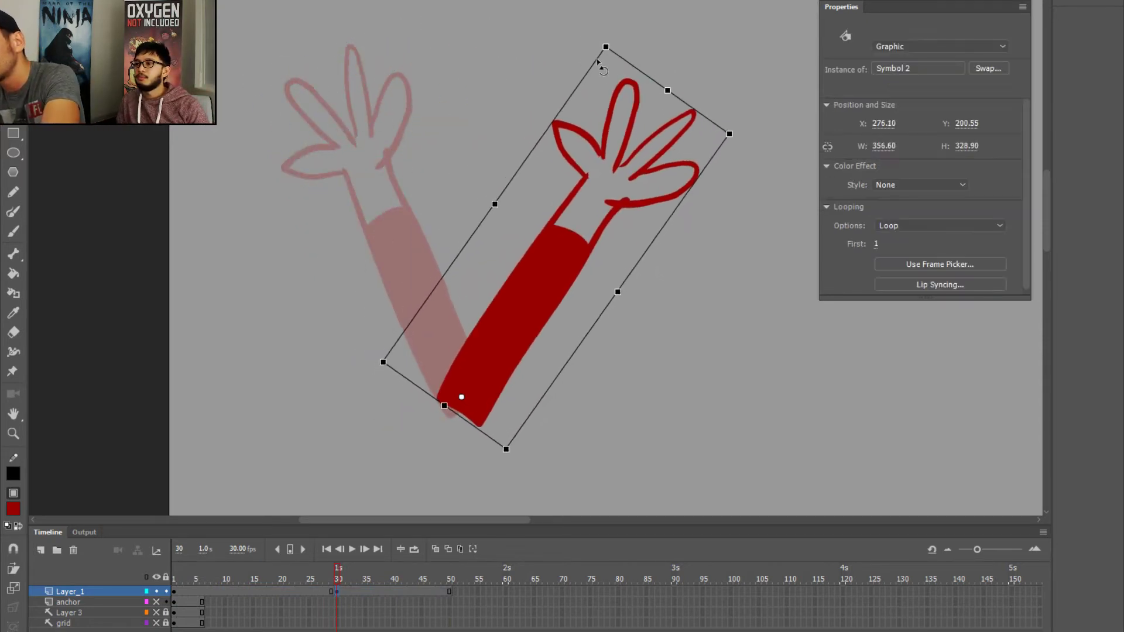
- Try a classic tween between the two arm poses on Layer_1
left_click(236, 591)
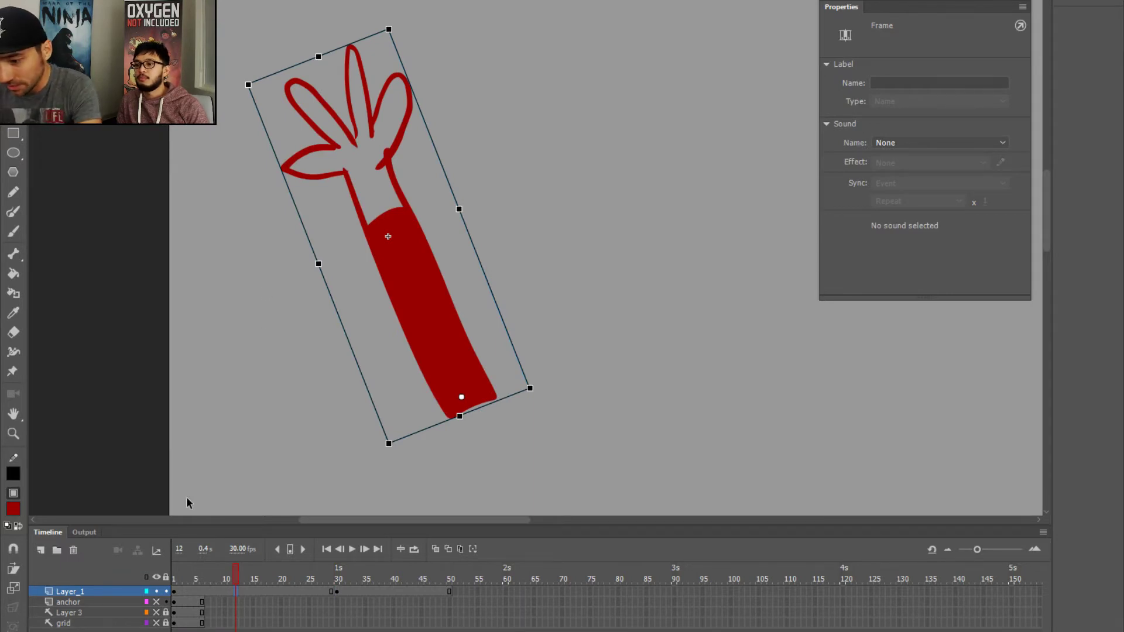
right_click(239, 591)
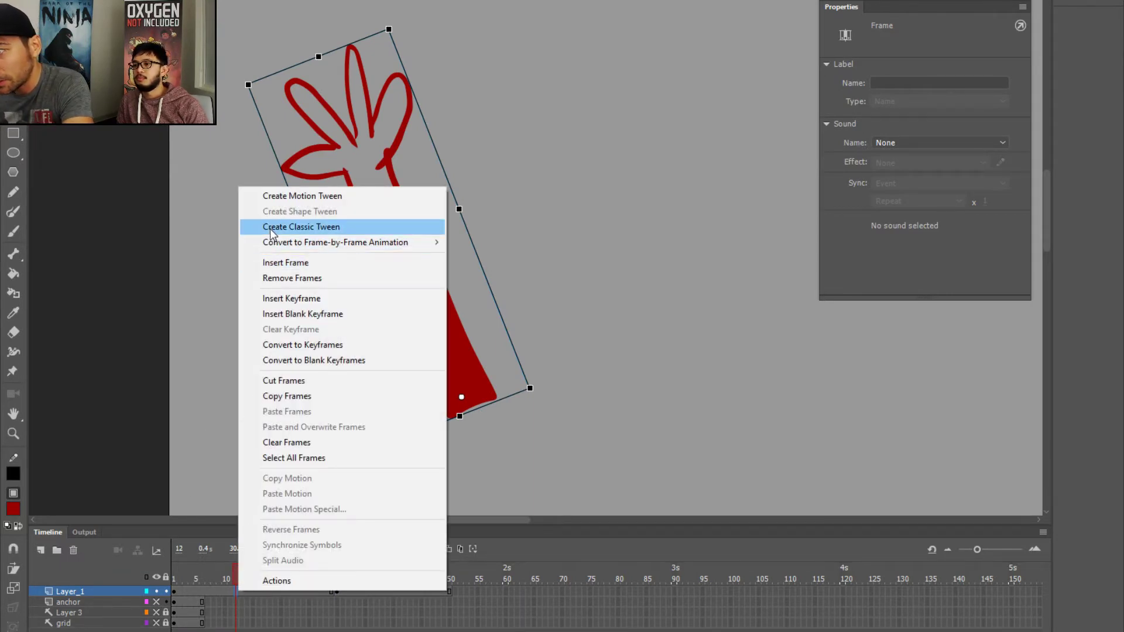
left_click(269, 227)
- Scrub and step frame by frame through the arm's tween between frames 1 and 21 to examine the rotation
left_click_drag(199, 577, 174, 571)
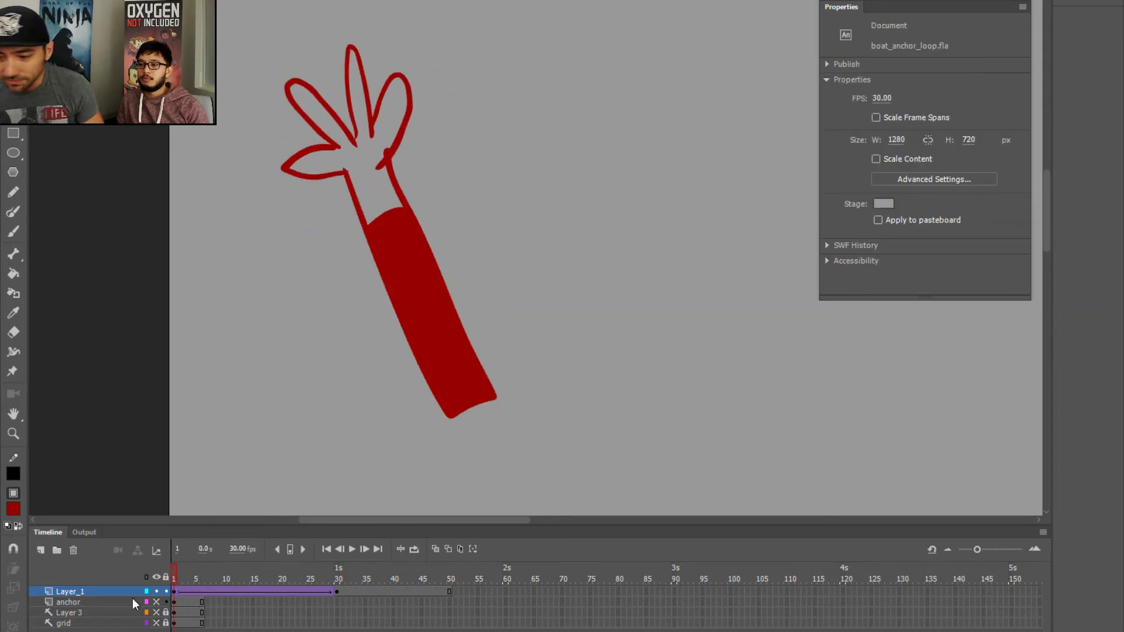
left_click(132, 597)
left_click_drag(179, 571, 190, 570)
left_click(275, 591)
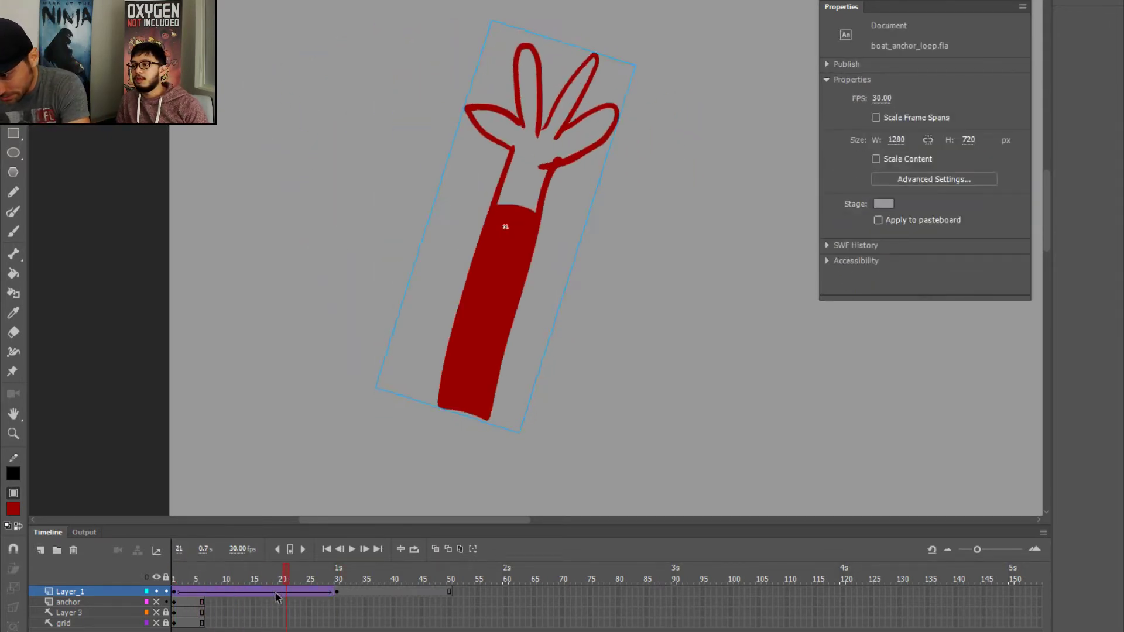
key("comma")
key("comma")
key("comma")
key("comma")
key("comma")
key("comma")
key("comma")
key("comma")
key("comma")
key("comma")
key("comma")
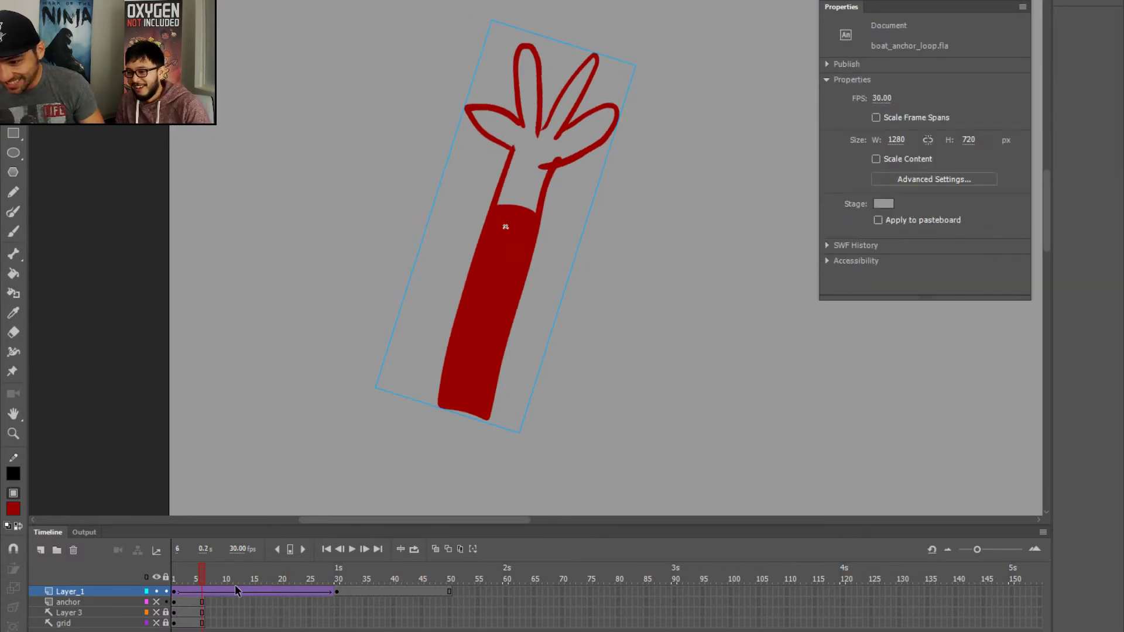
- Create a classic tween on Layer_1 between the arm keyframes at frames 1 and 30
left_click_drag(234, 590, 262, 592)
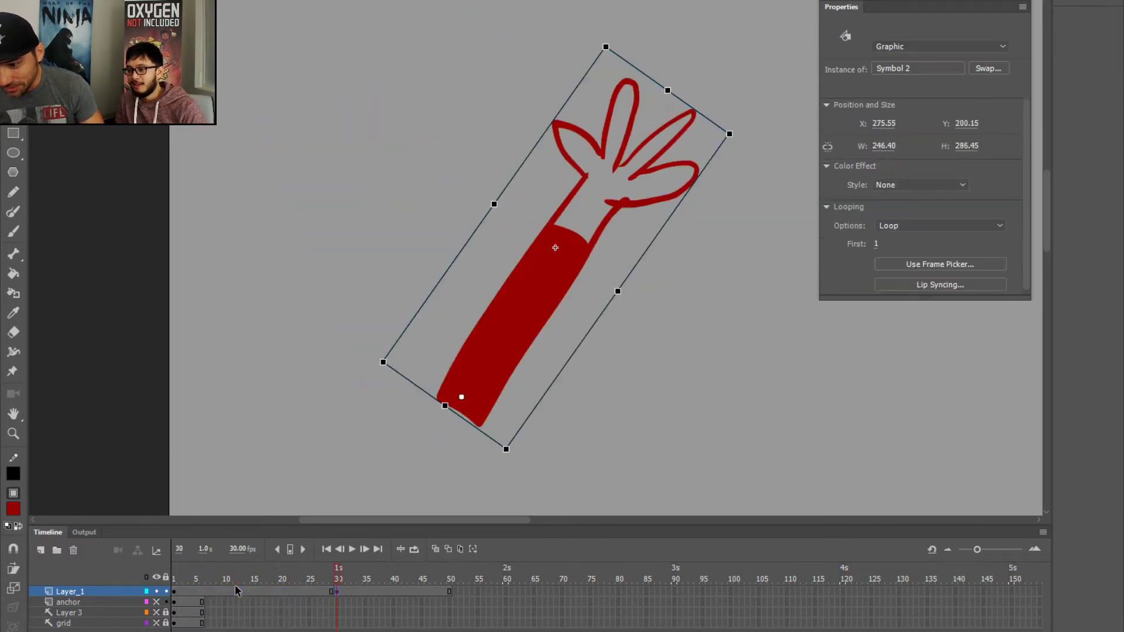
right_click(265, 592)
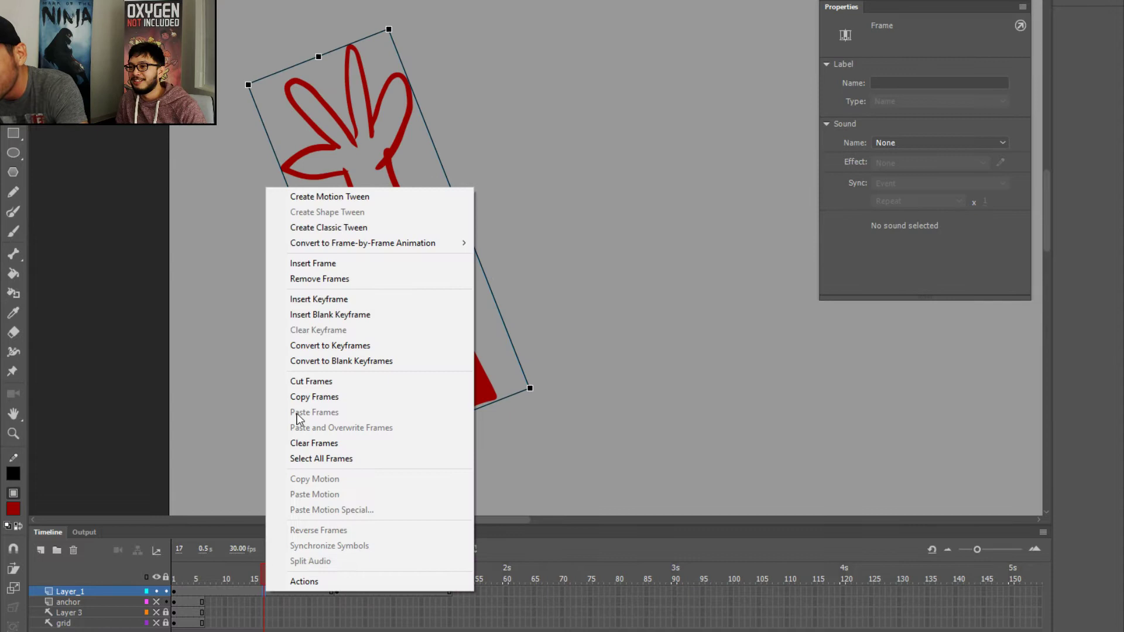
left_click(296, 228)
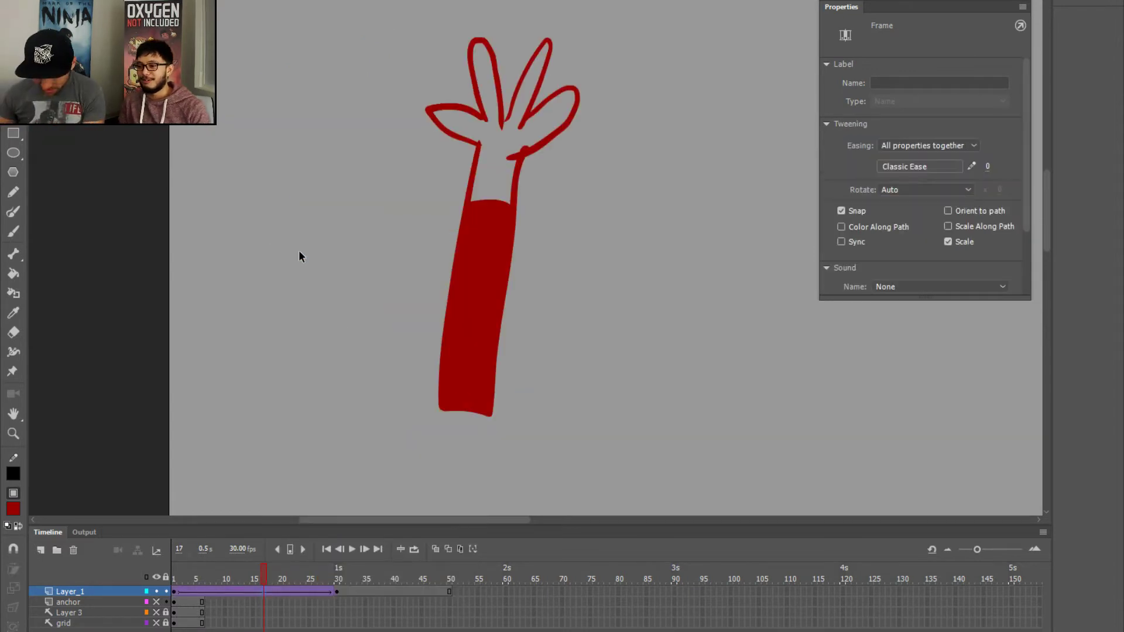
- Play the arm's tween and scrub it back to frame 1 to examine the even movement
left_click_drag(258, 575, 392, 568)
key("Return")
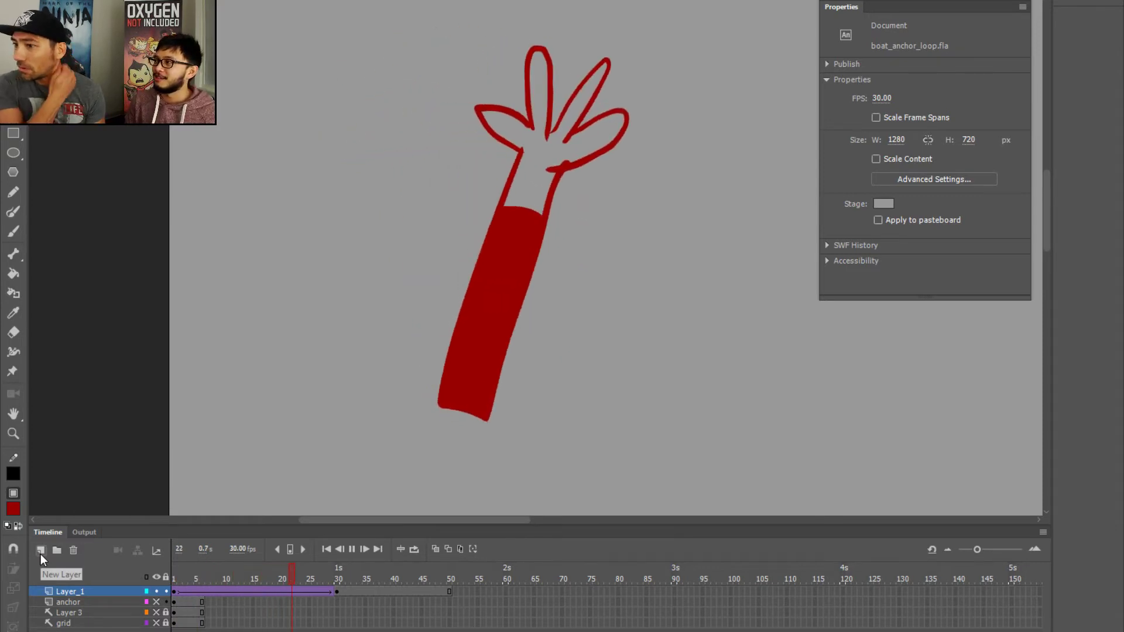
mouse_move(185, 578)
left_mouse_down()
mouse_move(162, 564)
mouse_move(347, 579)
mouse_move(174, 569)
left_mouse_up()
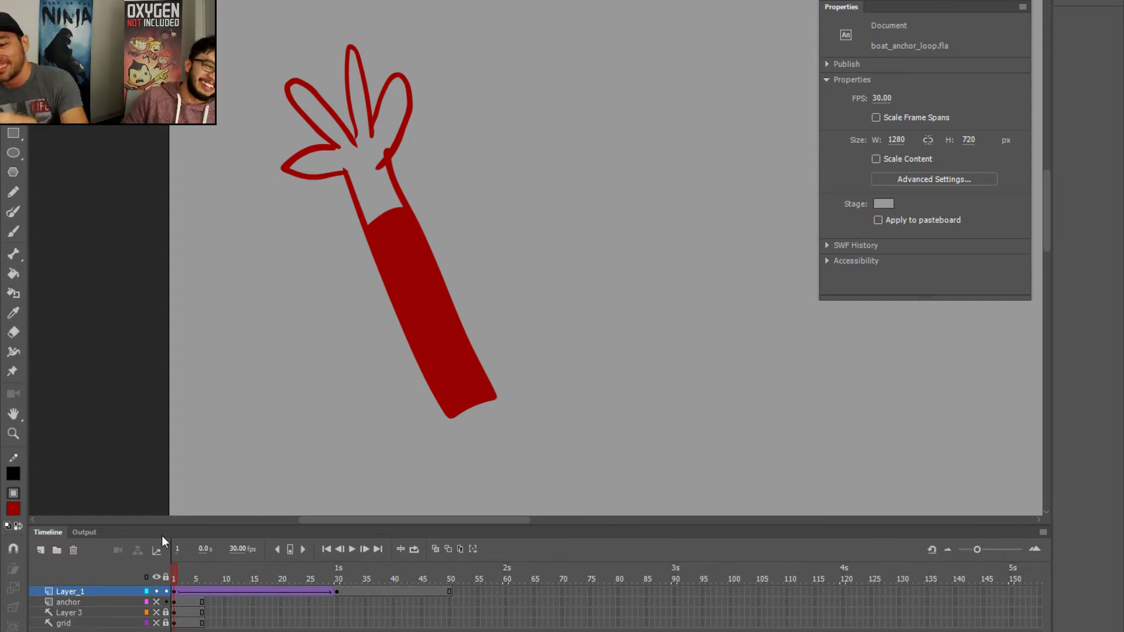
mouse_move(179, 572)
left_mouse_down()
mouse_move(274, 568)
mouse_move(167, 597)
left_mouse_up()
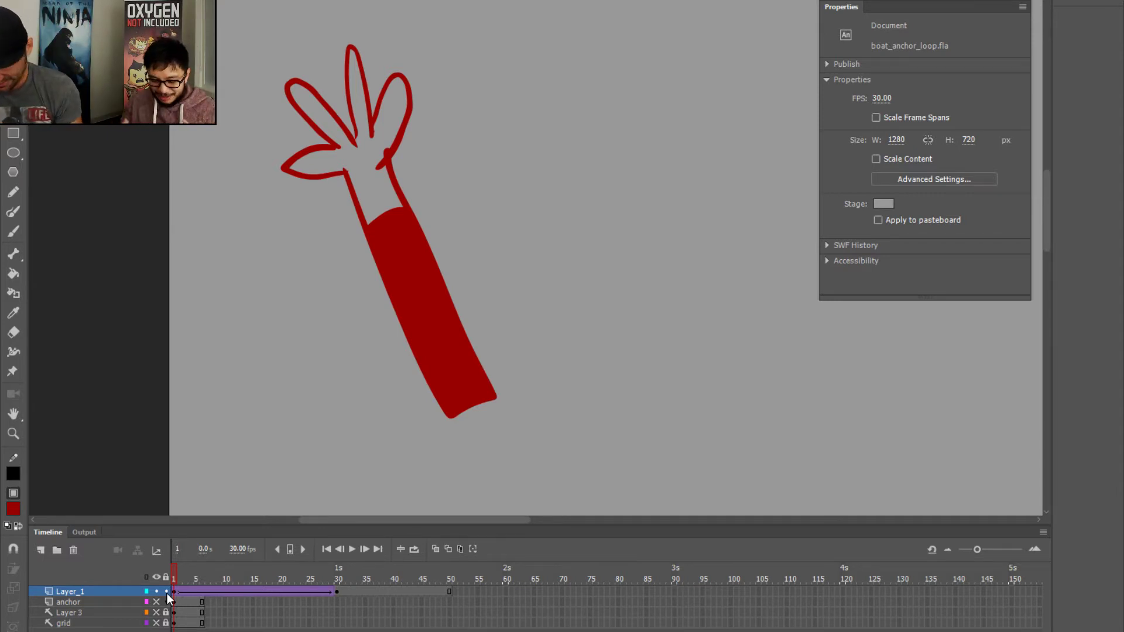
mouse_move(192, 566)
left_mouse_down()
mouse_move(181, 573)
mouse_move(332, 575)
mouse_move(160, 563)
left_mouse_up()
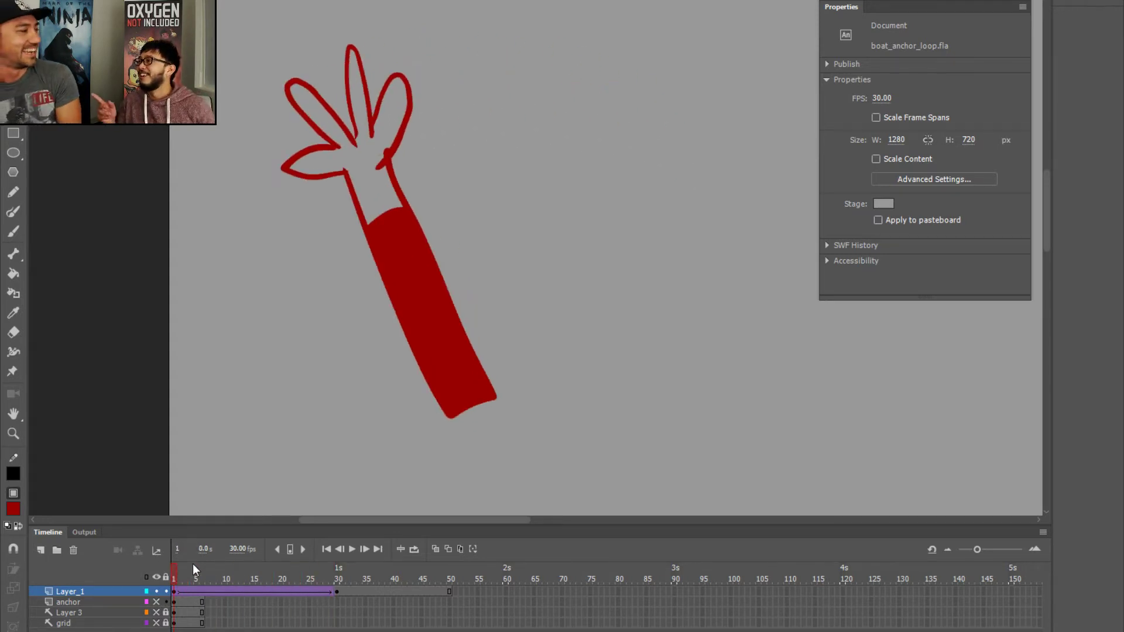
mouse_move(192, 563)
left_mouse_down()
mouse_move(330, 568)
mouse_move(165, 541)
left_mouse_up()
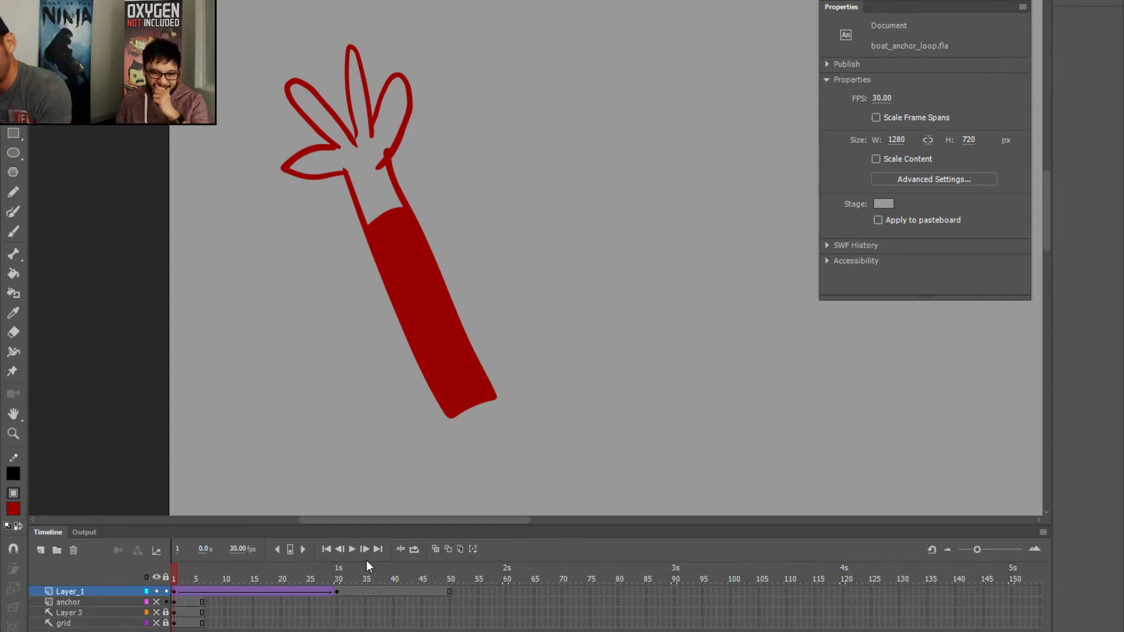
- Convert all tweened frames on Layer_1 into individual keyframes and select them through frame 30
mouse_move(178, 574)
left_mouse_down()
mouse_move(323, 575)
mouse_move(182, 575)
mouse_move(331, 592)
left_mouse_up()
key("F6")
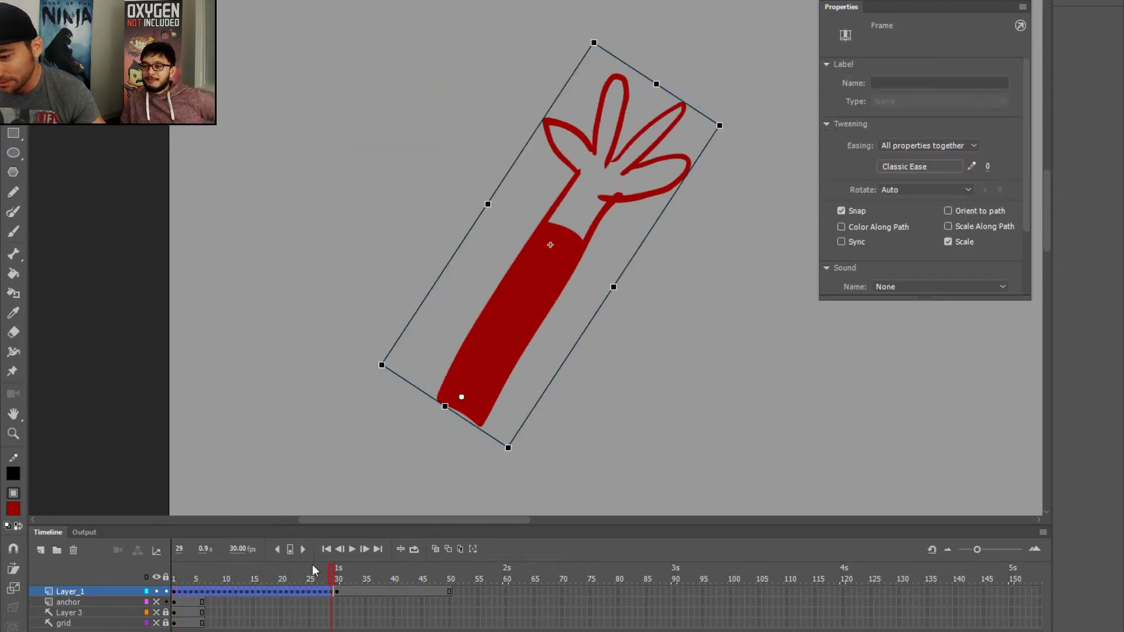
mouse_move(332, 572)
left_mouse_down()
mouse_move(173, 575)
mouse_move(338, 592)
left_mouse_up()
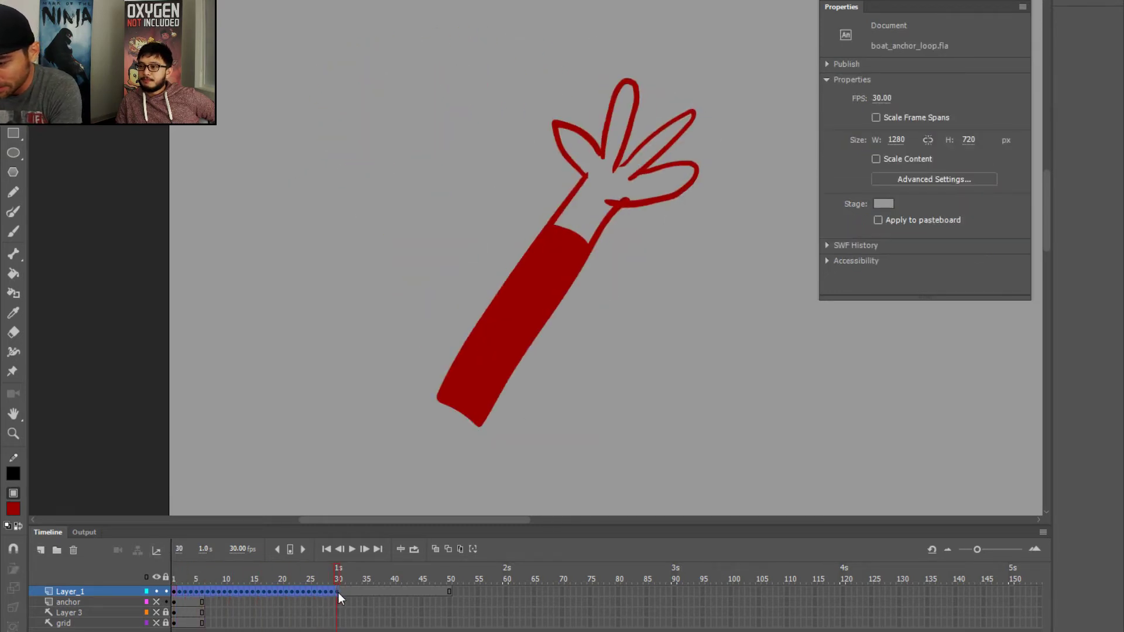
- Move the arm's first in-between keyframes on Layer_1 earlier into the gap after frame 1 and compare the poses
left_click(195, 592)
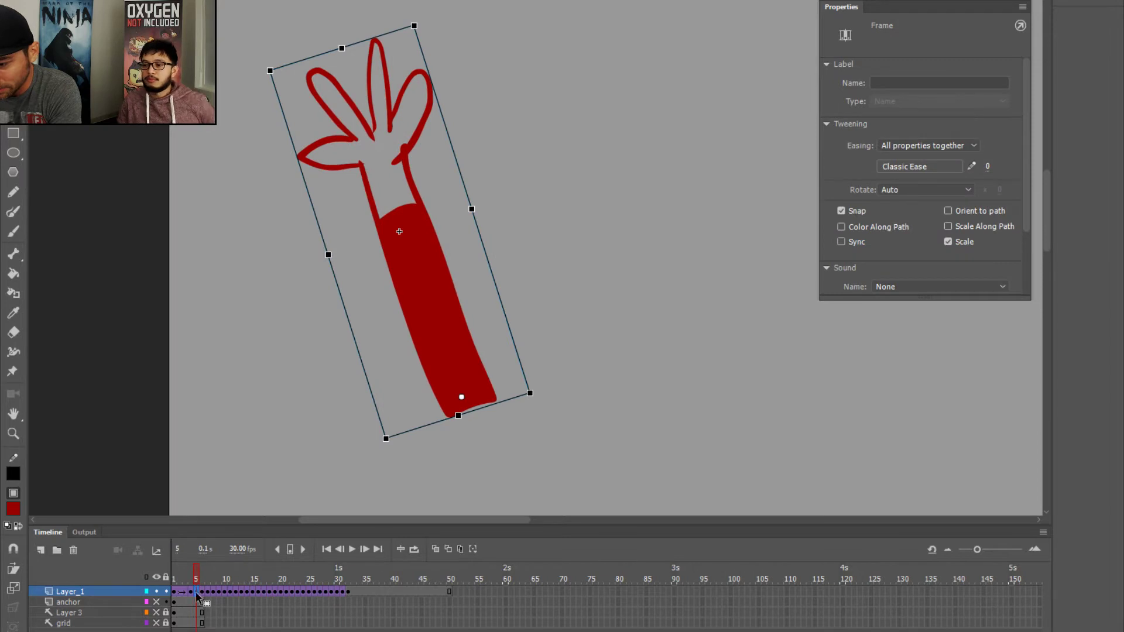
key("comma")
key("comma")
key("comma")
key("period")
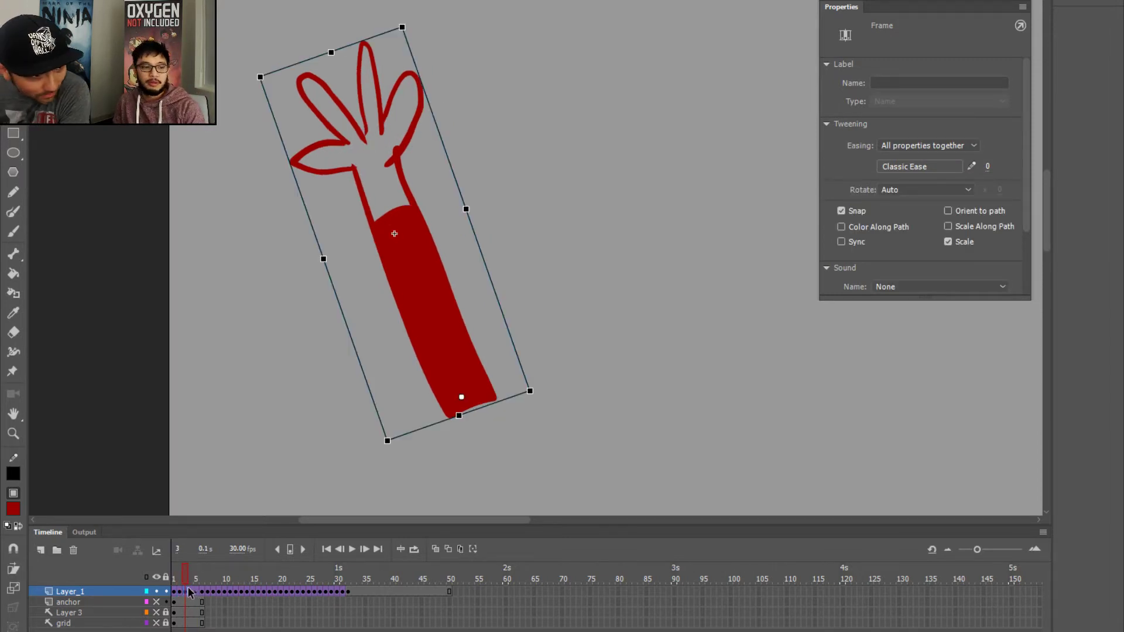
- Move the following arm keyframes on Layer_1 earlier, up to frame 5, and flip through the neighbouring poses
left_click(212, 593)
key("comma")
key("comma")
key("comma")
key("comma")
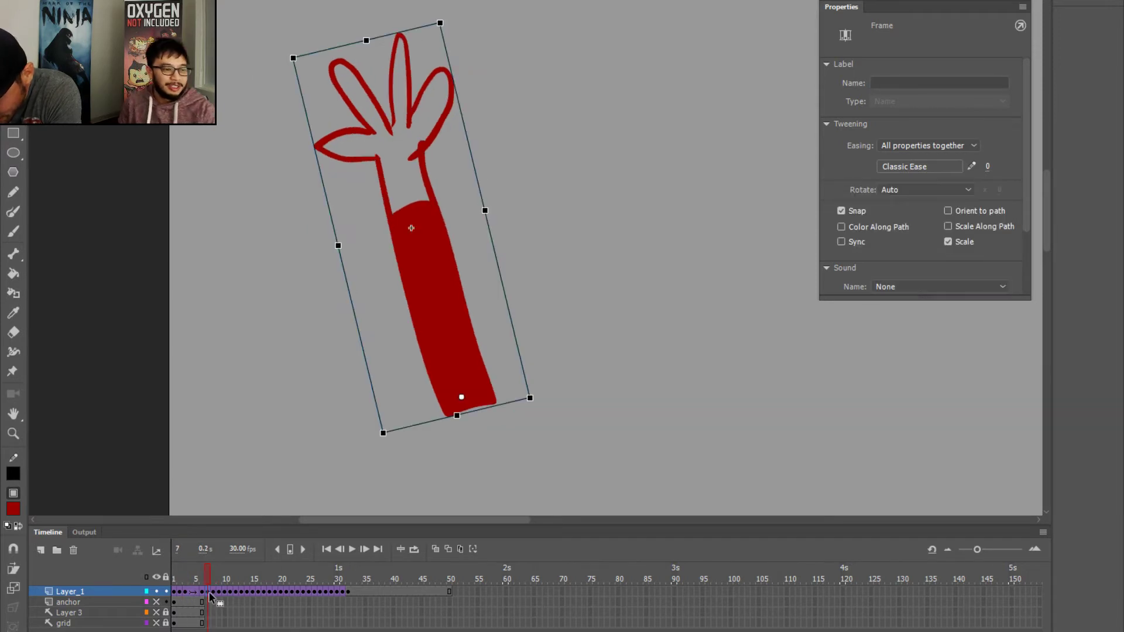
key("period")
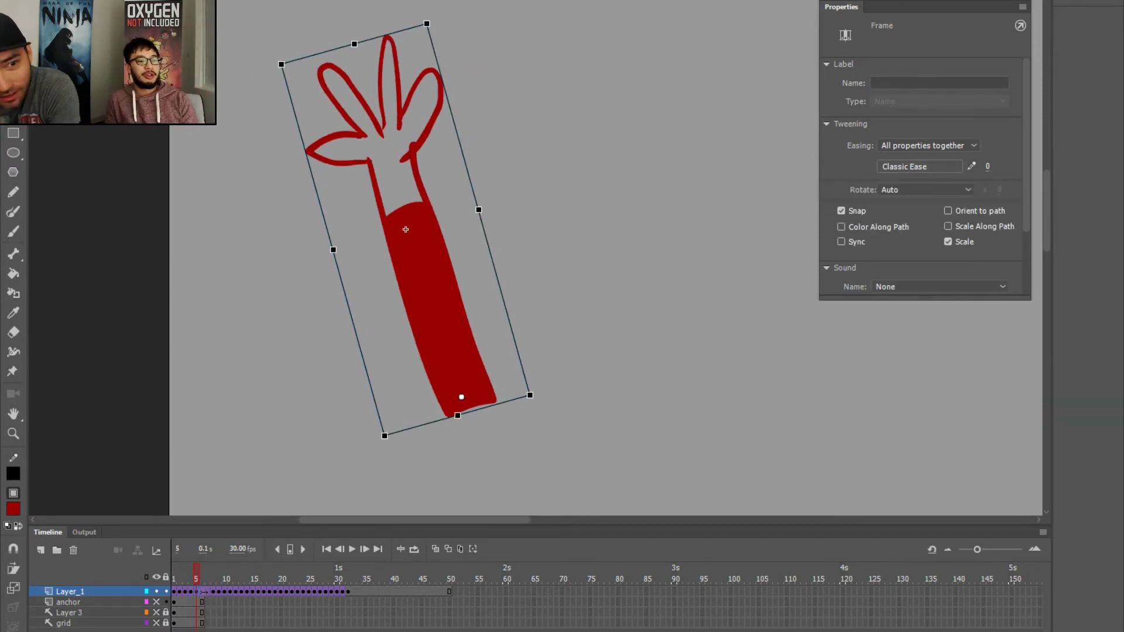
- Move more of the arm's keyframes after frame 5 on Layer_1 earlier into the gap and return the playhead to frame 1
left_click(221, 593)
left_click(209, 593)
left_click(219, 591)
left_click_drag(219, 591, 204, 594)
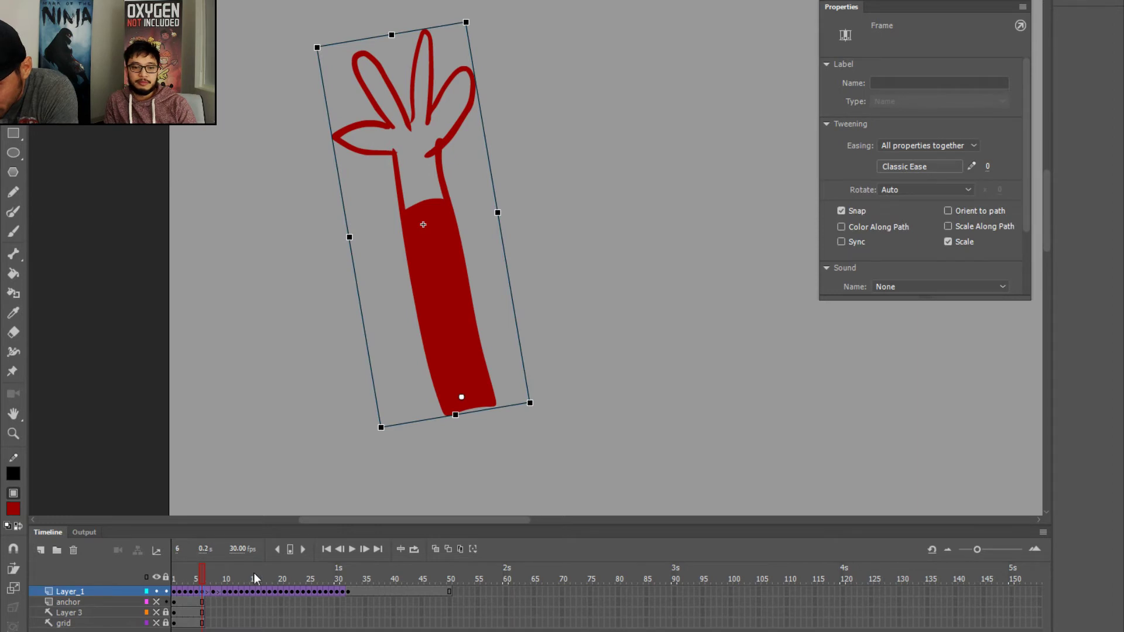
left_click_drag(296, 593, 315, 598)
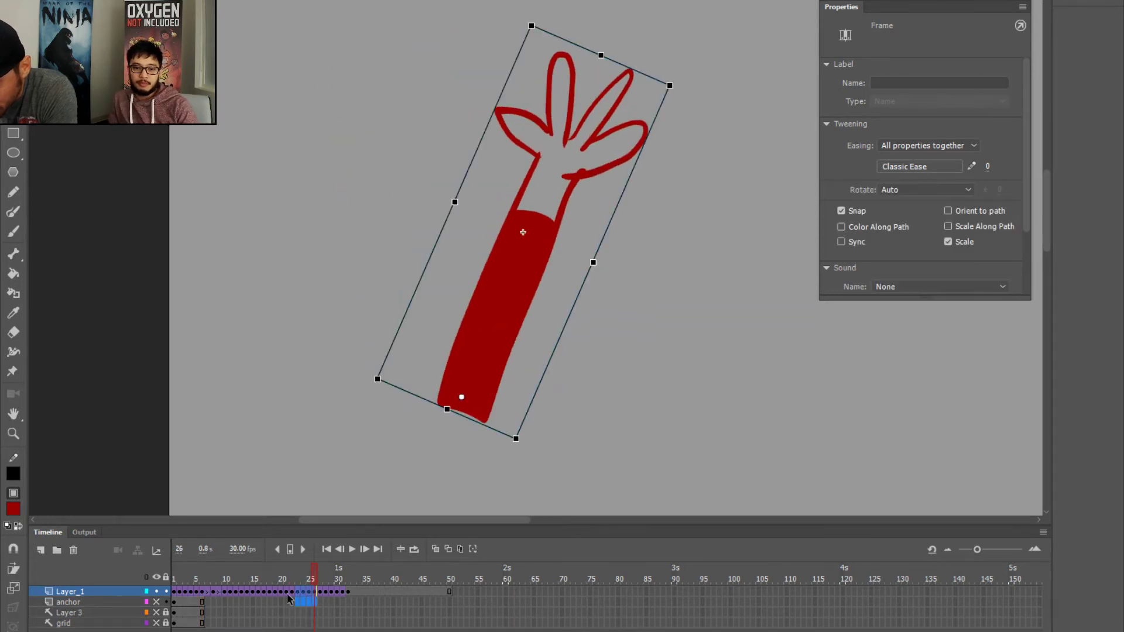
left_click(237, 592)
left_click_drag(224, 593, 186, 579)
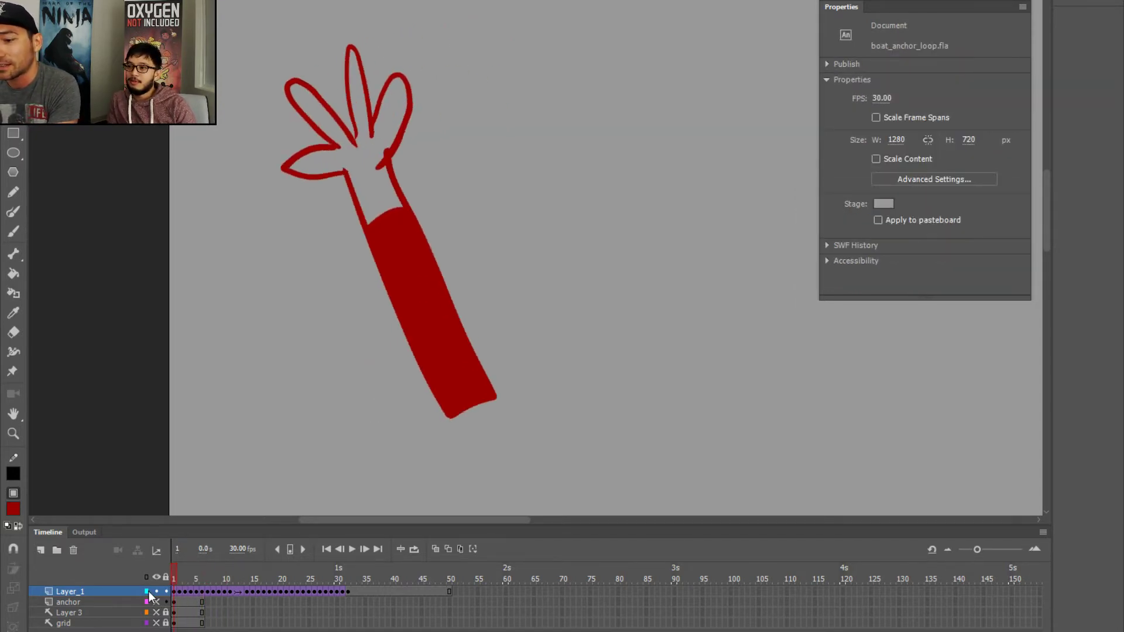
- Play the arm animation from frame 1 to review the changed spacing
key("Return")
key("Return")
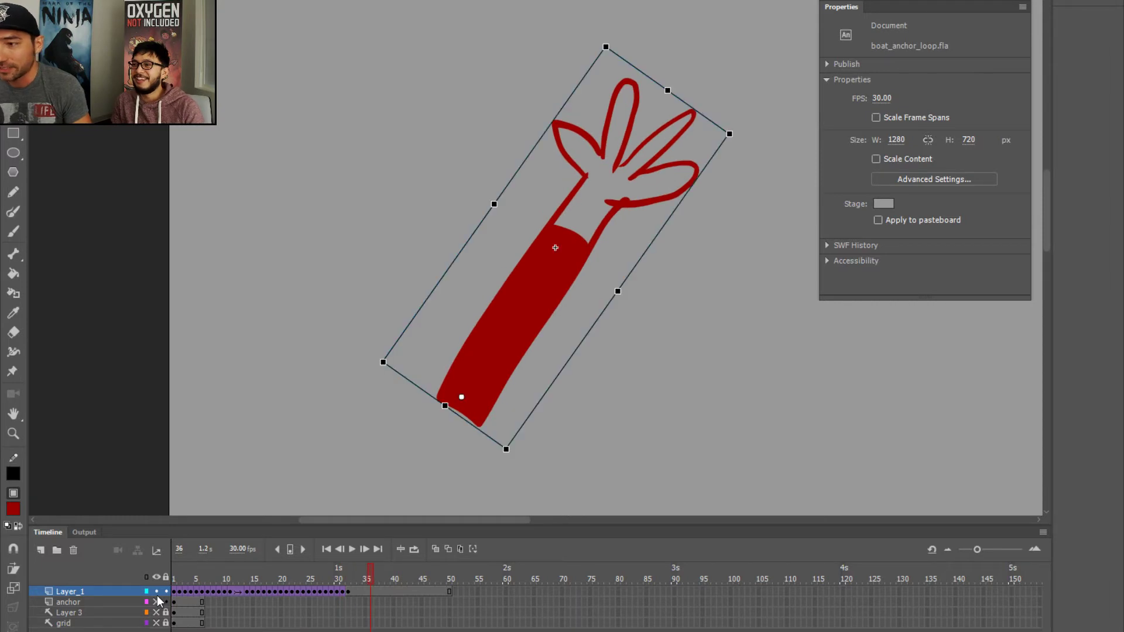
key("Return")
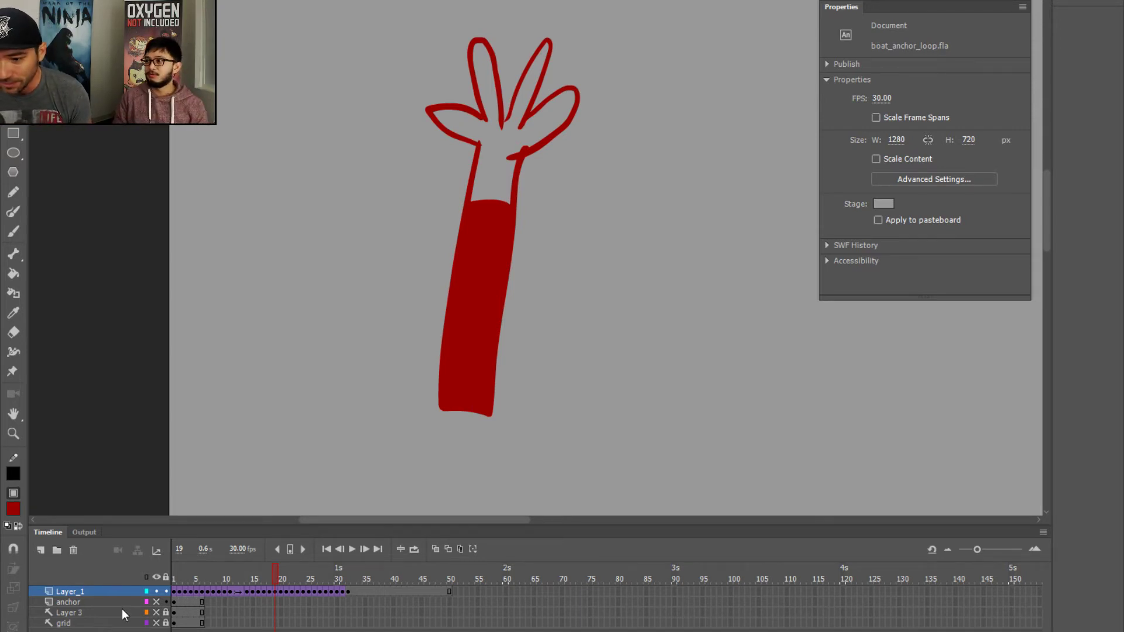
- Hide Layer_1 at frame 1 and add a new layer above it for brush sketching on an empty area of the stage
left_click(157, 592)
left_click_drag(209, 581, 148, 584)
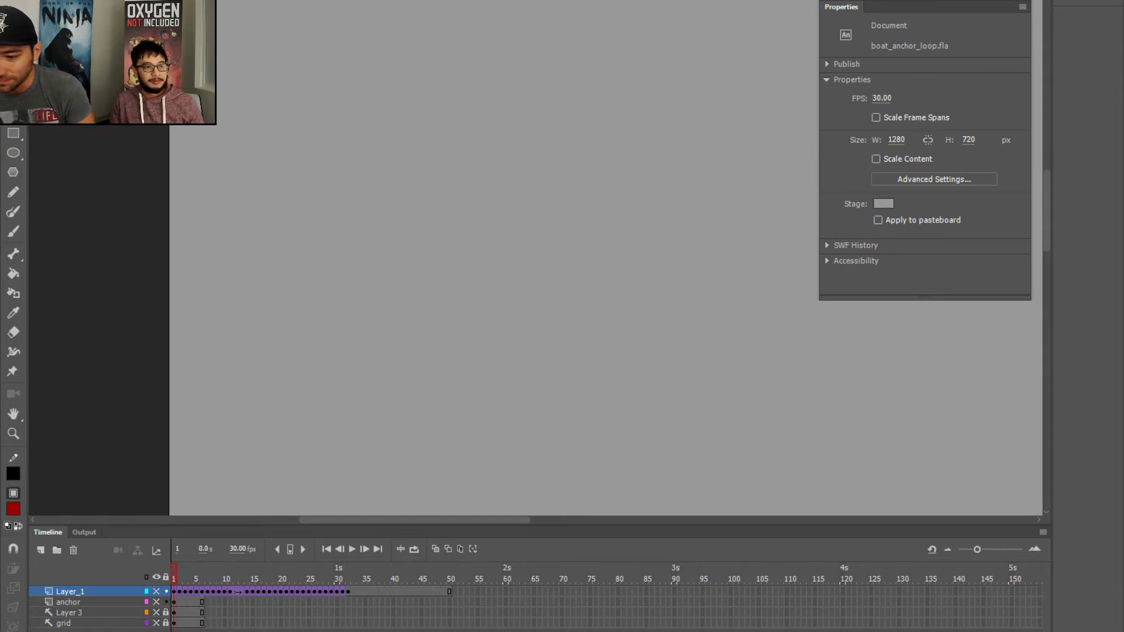
left_click_drag(436, 322, 356, 479)
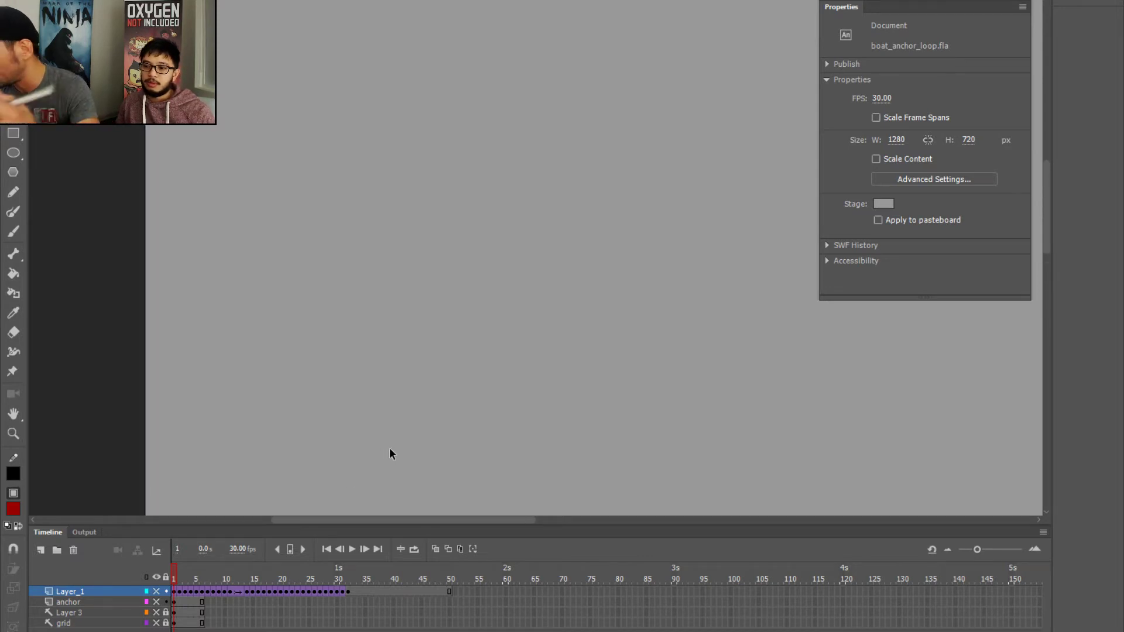
left_click_drag(276, 117, 176, 170)
key("b")
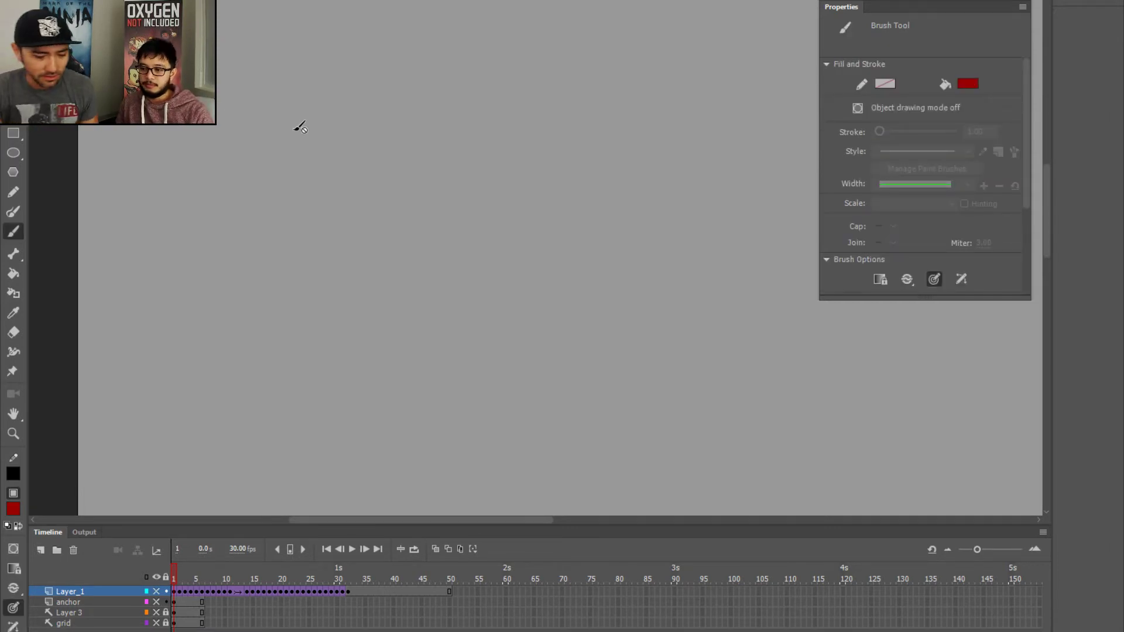
key("v")
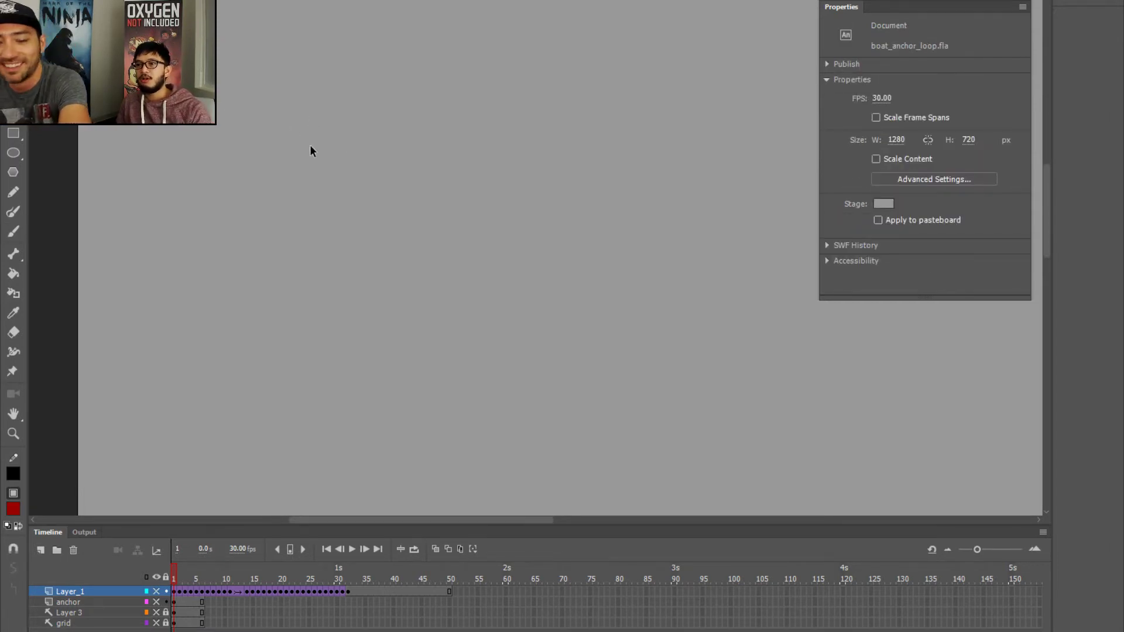
key("b")
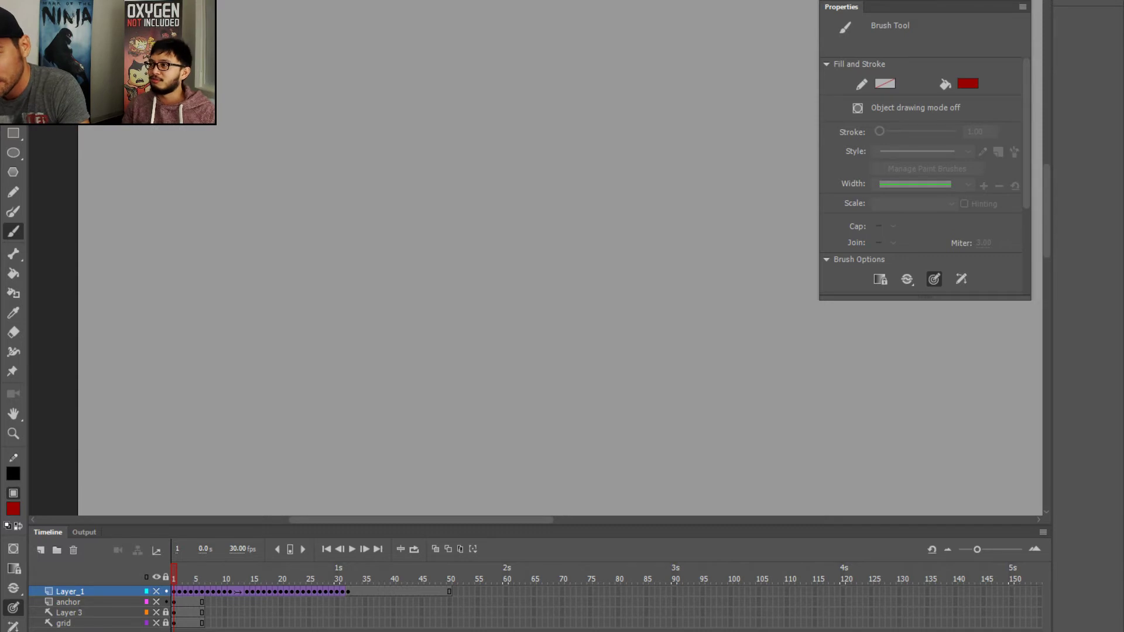
left_click(41, 550)
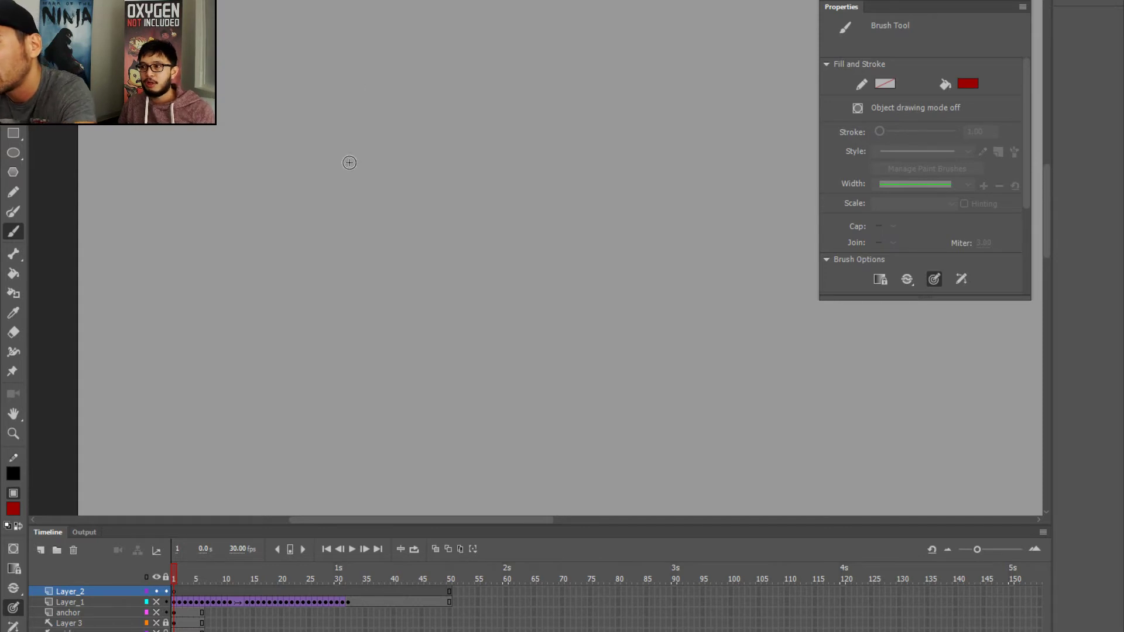
- Paint rectangular glasses, two short nose marks and a split moustache in red on Layer_2 with the Brush tool
mouse_move(380, 121)
left_mouse_down()
mouse_move(330, 120)
mouse_move(330, 155)
mouse_move(387, 142)
mouse_move(383, 155)
mouse_move(384, 134)
mouse_move(440, 119)
mouse_move(429, 128)
mouse_move(459, 123)
mouse_move(462, 156)
left_mouse_up()
left_click_drag(408, 155, 455, 155)
left_click_drag(380, 171, 379, 183)
left_click_drag(415, 168, 418, 181)
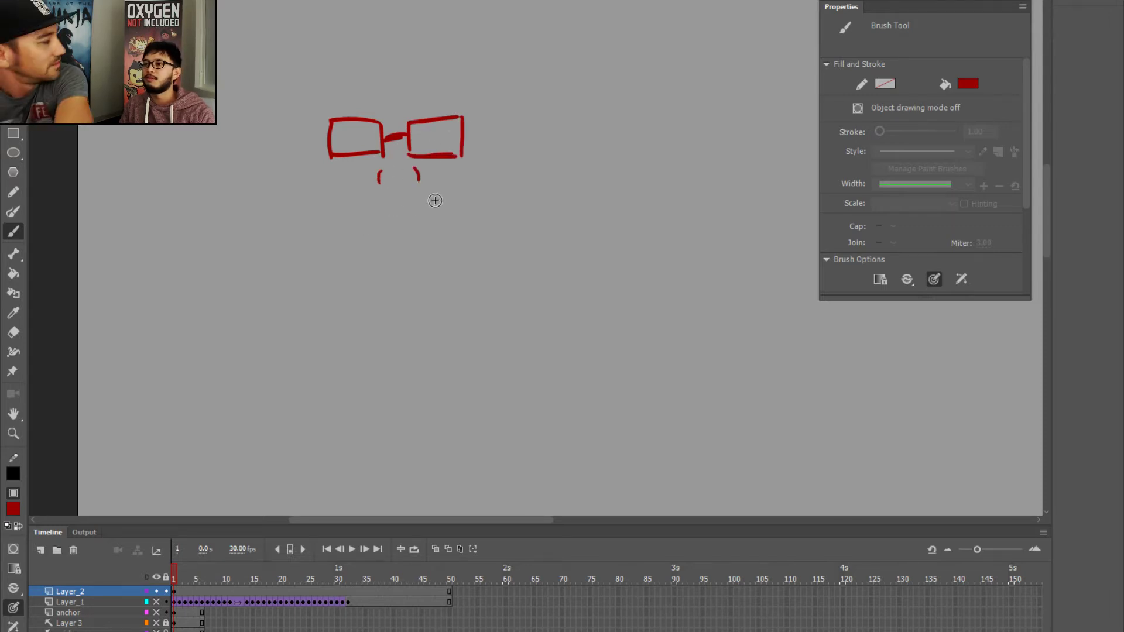
mouse_move(349, 214)
left_mouse_down()
mouse_move(392, 200)
mouse_move(443, 209)
left_mouse_up()
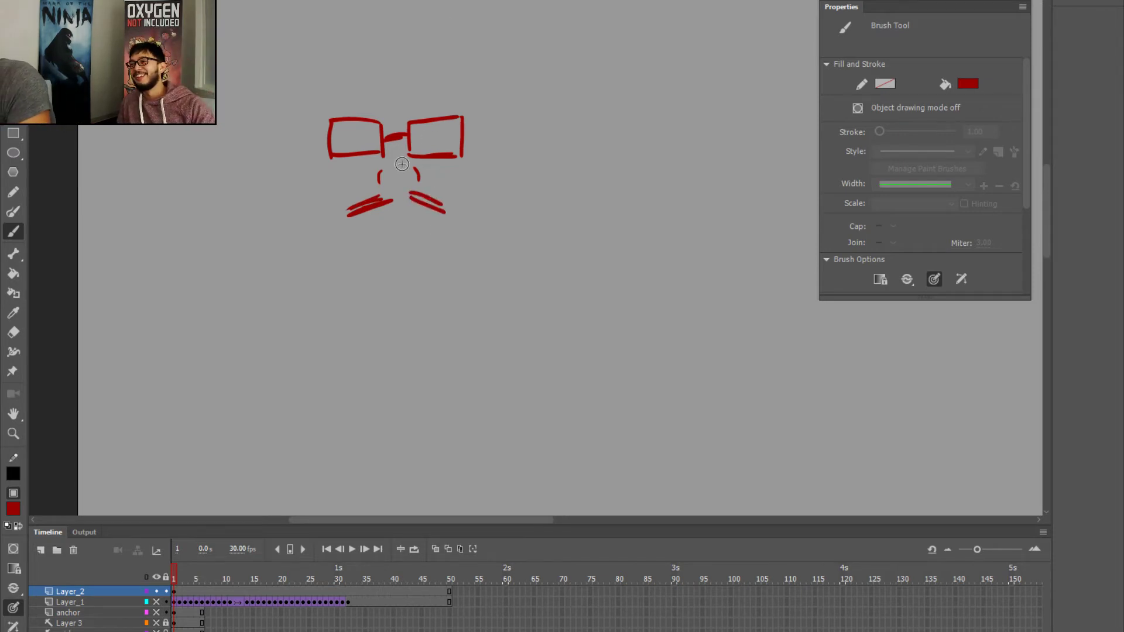
- Paint a goatee, layered beard strokes along both sides of the jaw, and two ears around the red face sketch
mouse_move(392, 240)
left_mouse_down()
mouse_move(412, 262)
mouse_move(455, 230)
left_mouse_up()
mouse_move(408, 264)
left_mouse_down()
mouse_move(438, 235)
mouse_move(430, 264)
mouse_move(480, 197)
left_mouse_up()
left_click_drag(321, 210, 374, 277)
mouse_move(333, 217)
left_mouse_down()
mouse_move(377, 268)
mouse_move(401, 265)
left_mouse_up()
left_click_drag(343, 243, 405, 270)
left_click_drag(344, 253, 393, 280)
left_click_drag(313, 166, 320, 205)
left_click_drag(485, 154, 484, 195)
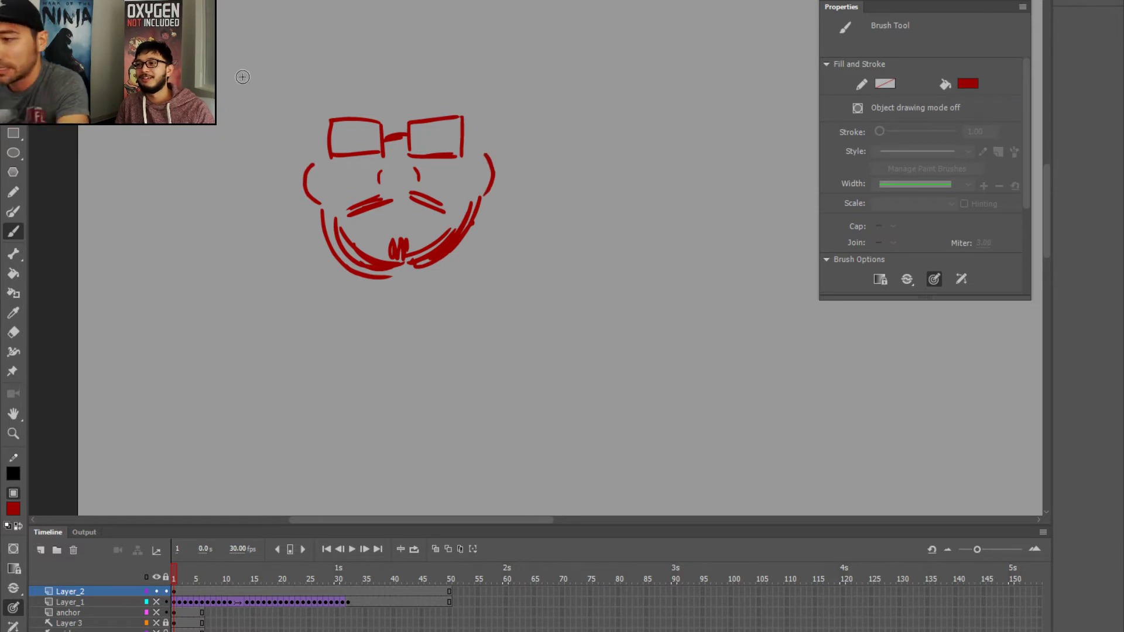
- Recolor the whole face sketch from red to black and deselect it with the Brush tool active
key("v")
mouse_move(264, 76)
left_mouse_down()
mouse_move(381, 149)
mouse_move(606, 419)
left_mouse_up()
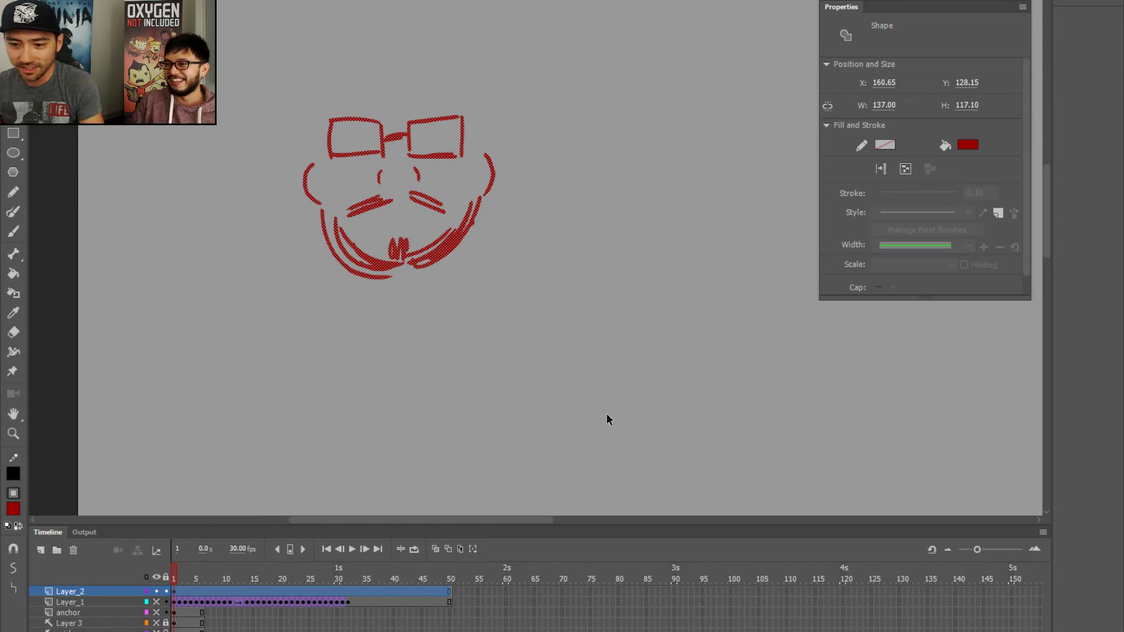
left_click(13, 508)
left_click(58, 549)
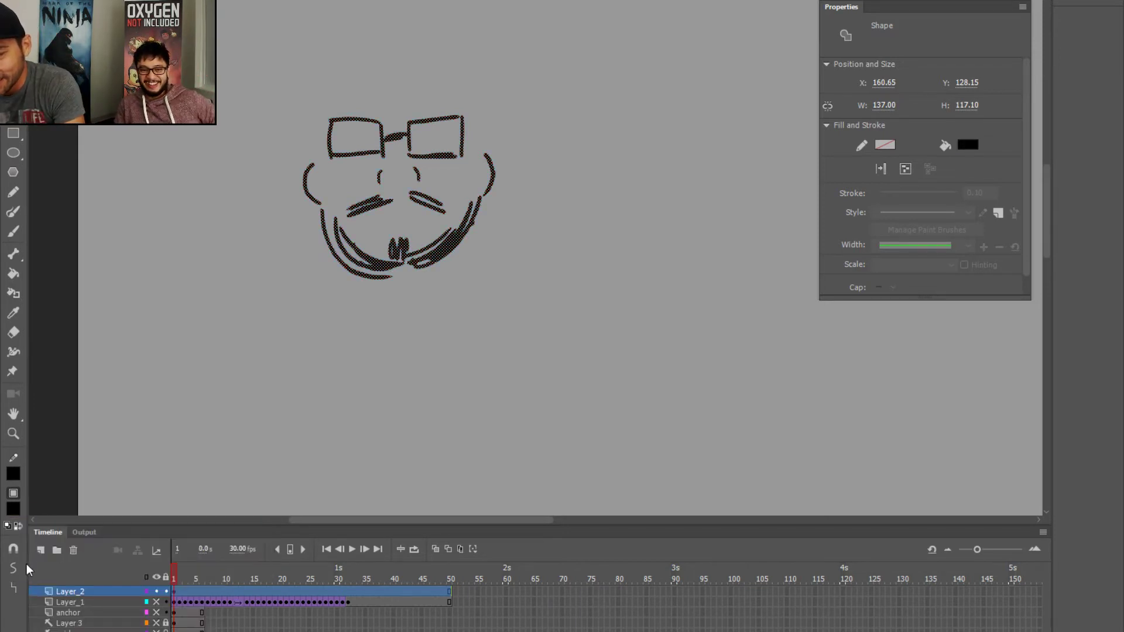
key("b")
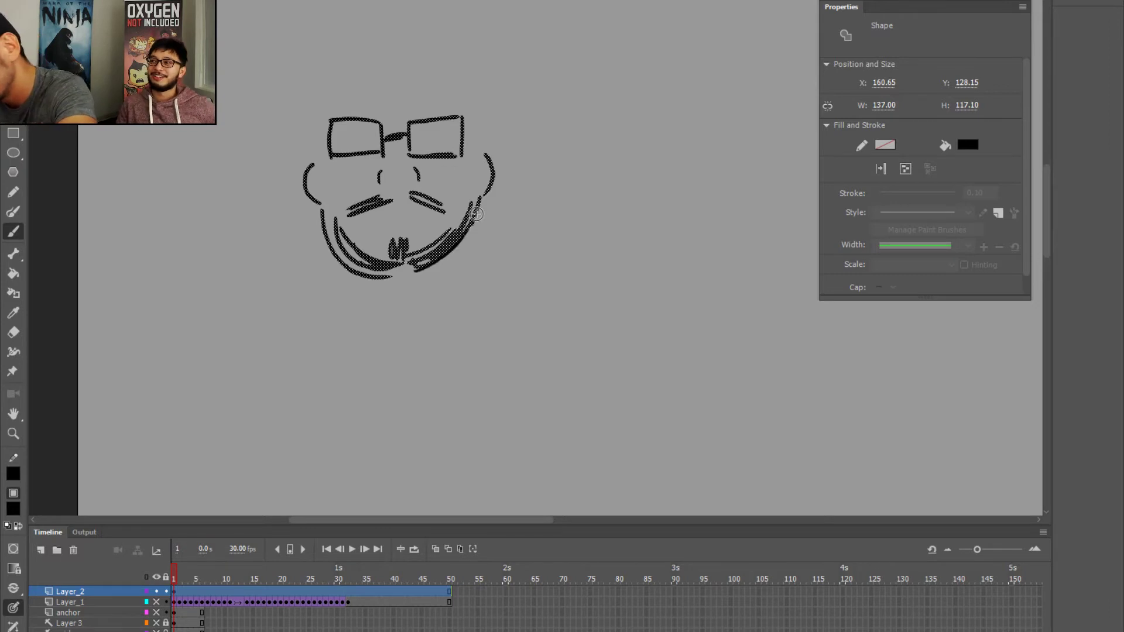
key("ctrl+shift+a")
- Add an outer jaw stroke, eyebrows above the glasses, diagonal lens reflections and small sideburns above both ears in black
left_click_drag(471, 235, 381, 279)
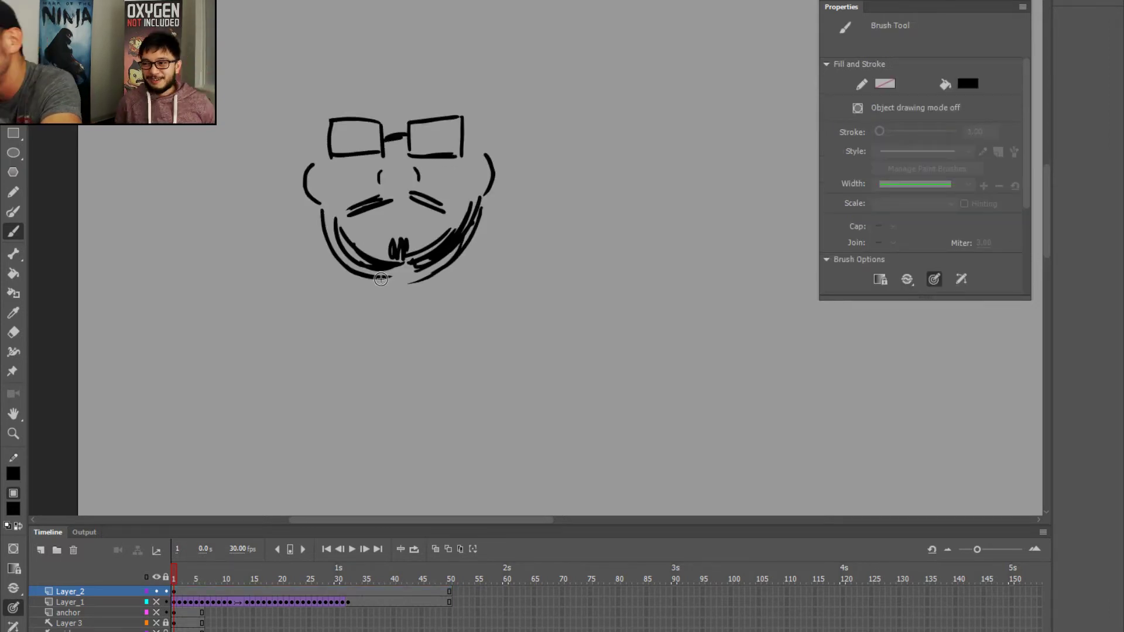
left_click_drag(412, 114, 459, 108)
mouse_move(328, 114)
left_mouse_down()
mouse_move(377, 106)
mouse_move(349, 155)
left_mouse_up()
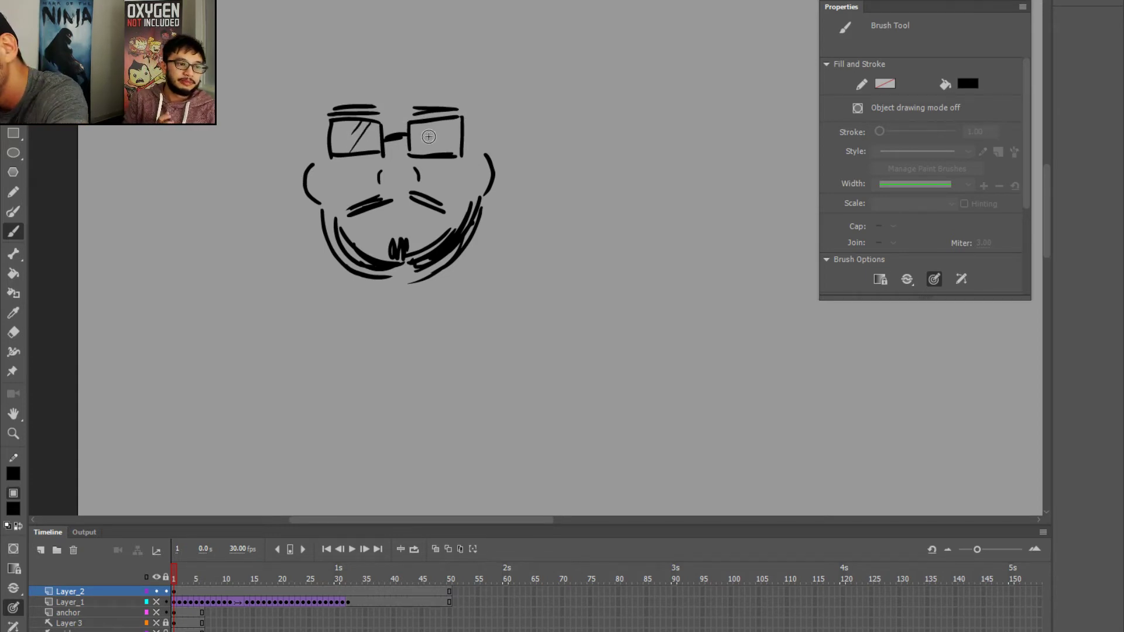
mouse_move(442, 120)
left_mouse_down()
mouse_move(429, 143)
mouse_move(438, 154)
left_mouse_up()
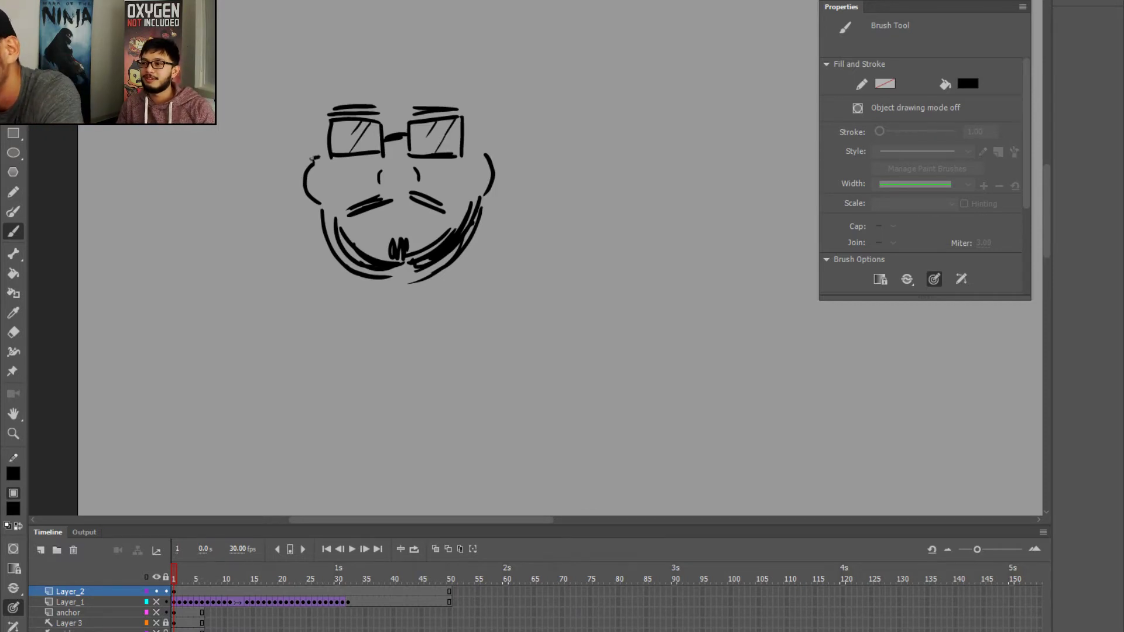
left_click_drag(312, 143, 315, 157)
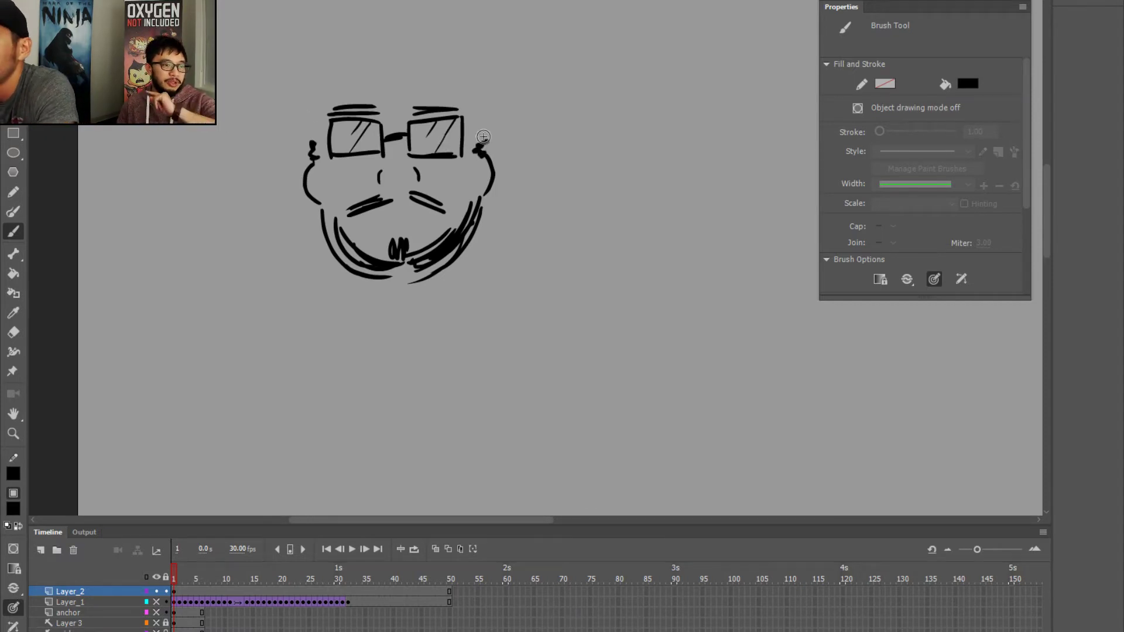
- Group all strokes of the face sketch and clear the selection
key("ctrl+a")
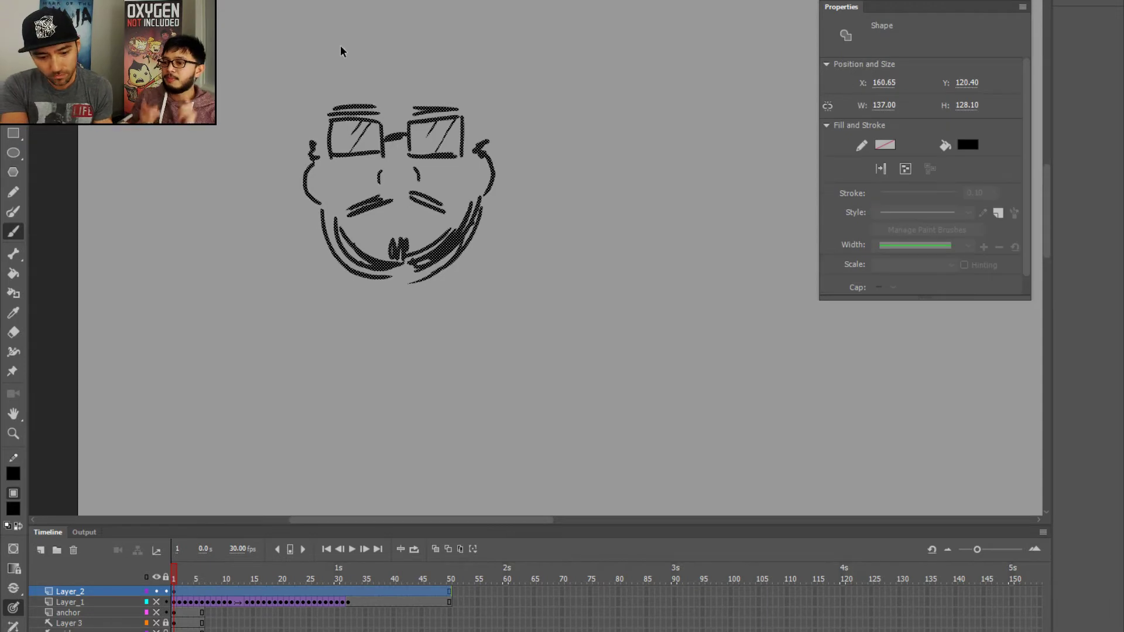
key("ctrl+g")
key("ctrl+shift+a")
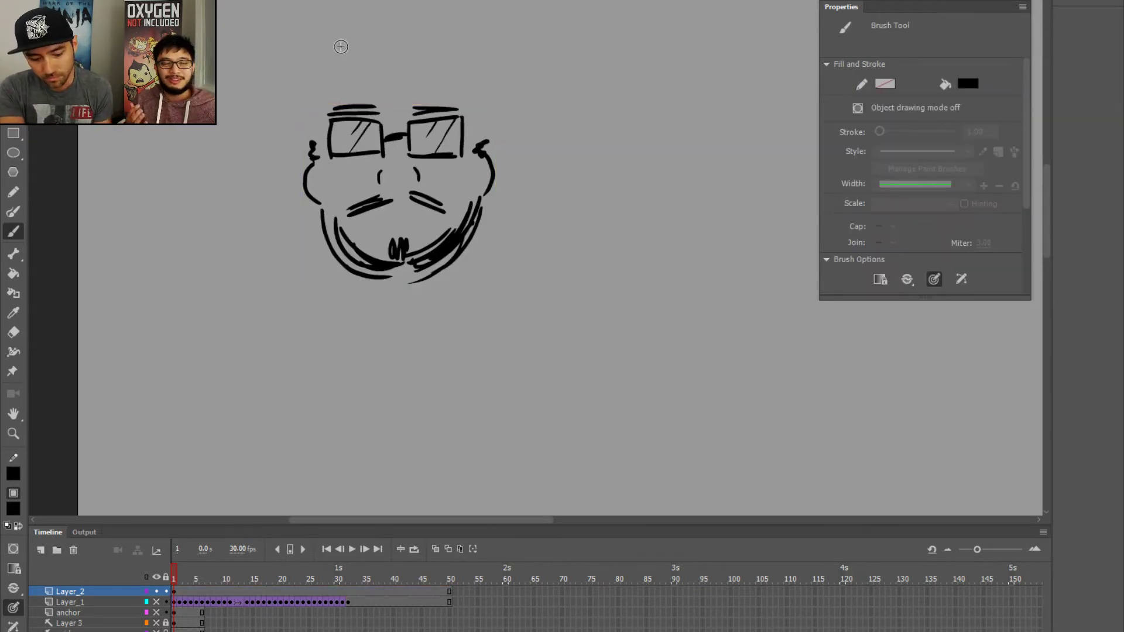
- Outline a swooping fringe above the glasses as a separate drawing object and fill it with black
key("ctrl+F8")
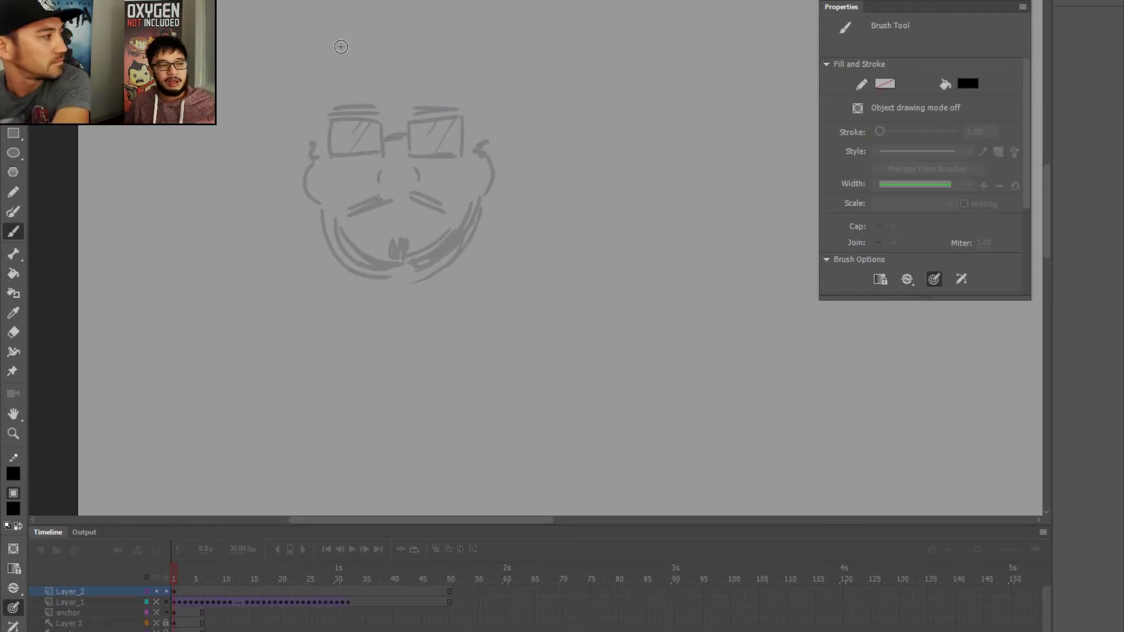
mouse_move(406, 67)
left_mouse_down()
mouse_move(323, 119)
mouse_move(372, 127)
mouse_move(457, 111)
left_mouse_up()
mouse_move(406, 68)
left_mouse_down()
mouse_move(439, 60)
mouse_move(459, 79)
mouse_move(461, 100)
left_mouse_up()
key("ctrl+z")
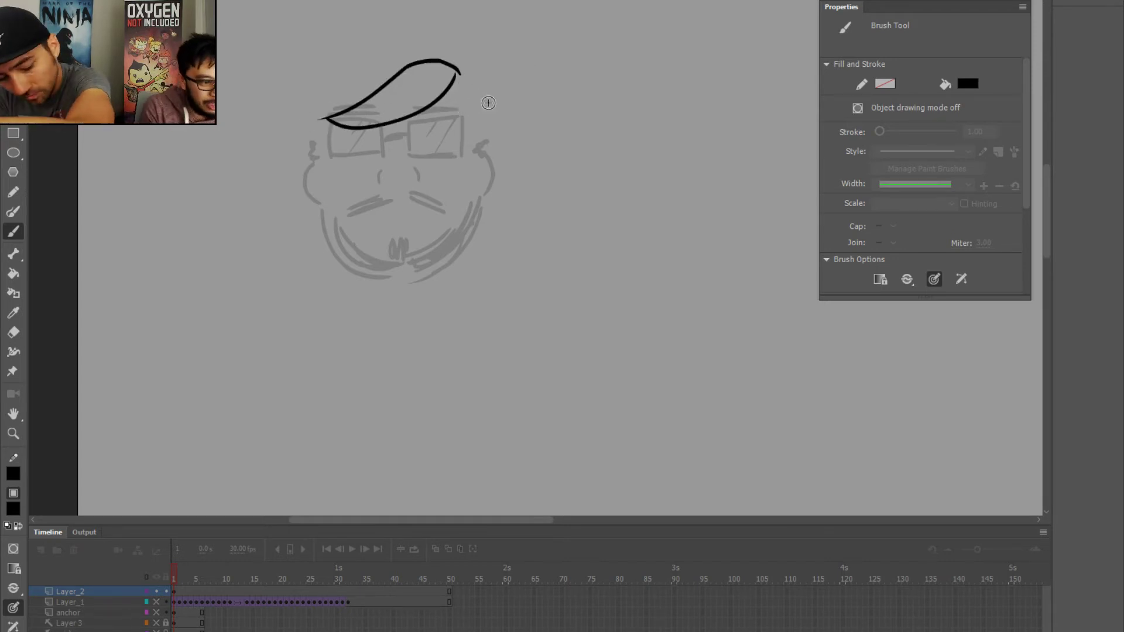
key("k")
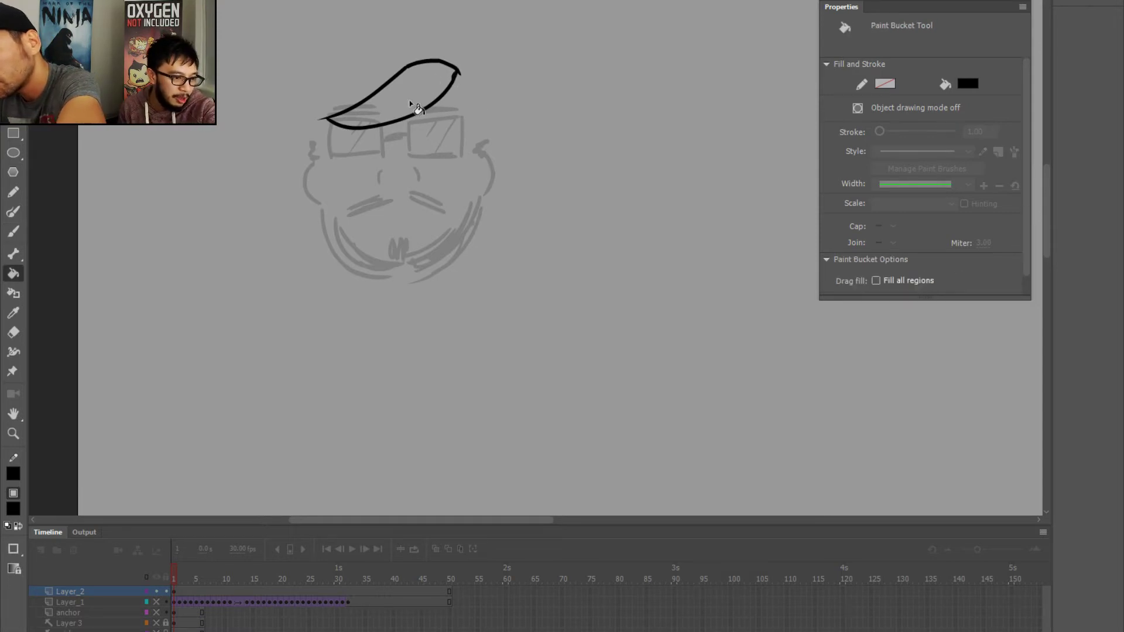
left_click(406, 110)
key("v")
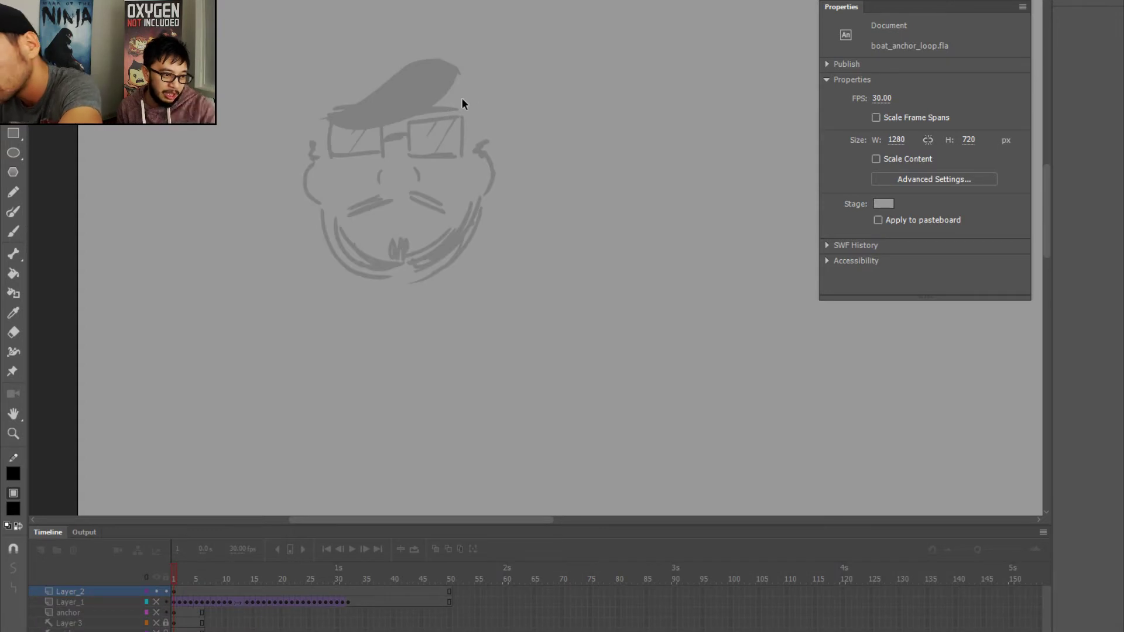
- Outline a side hair lock reaching down to the ear beside the fringe, fill it black and leave the group
key("b")
left_click_drag(467, 74, 469, 140)
mouse_move(468, 149)
left_mouse_down()
mouse_move(465, 166)
mouse_move(491, 130)
mouse_move(461, 73)
mouse_move(454, 105)
mouse_move(468, 70)
left_mouse_up()
mouse_move(468, 142)
left_mouse_down()
mouse_move(467, 165)
mouse_move(482, 134)
left_mouse_up()
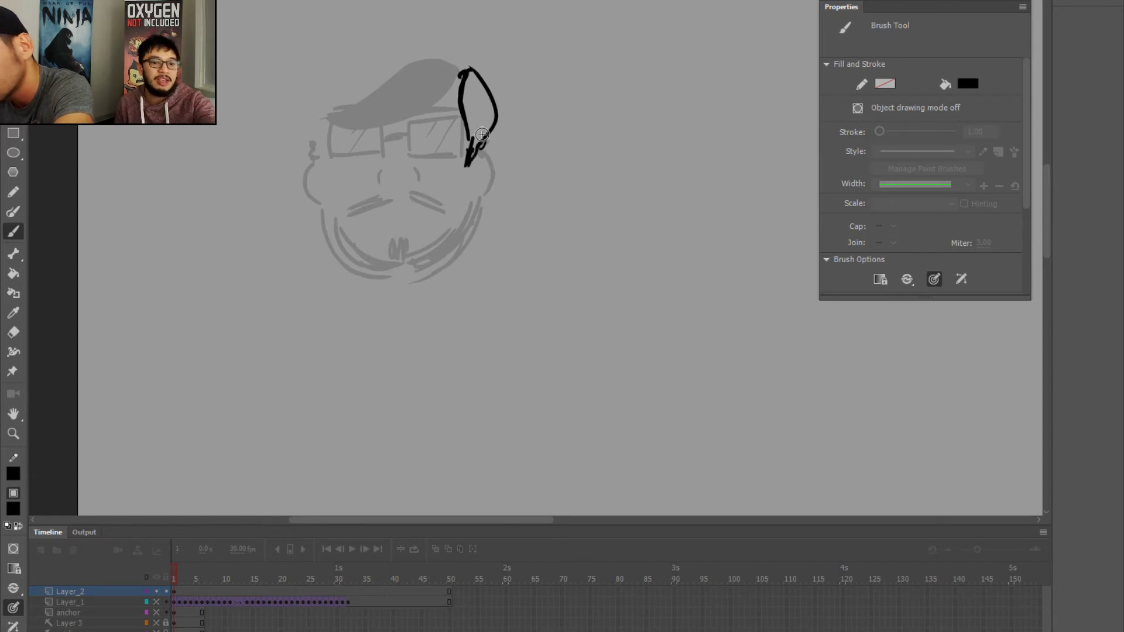
key("k")
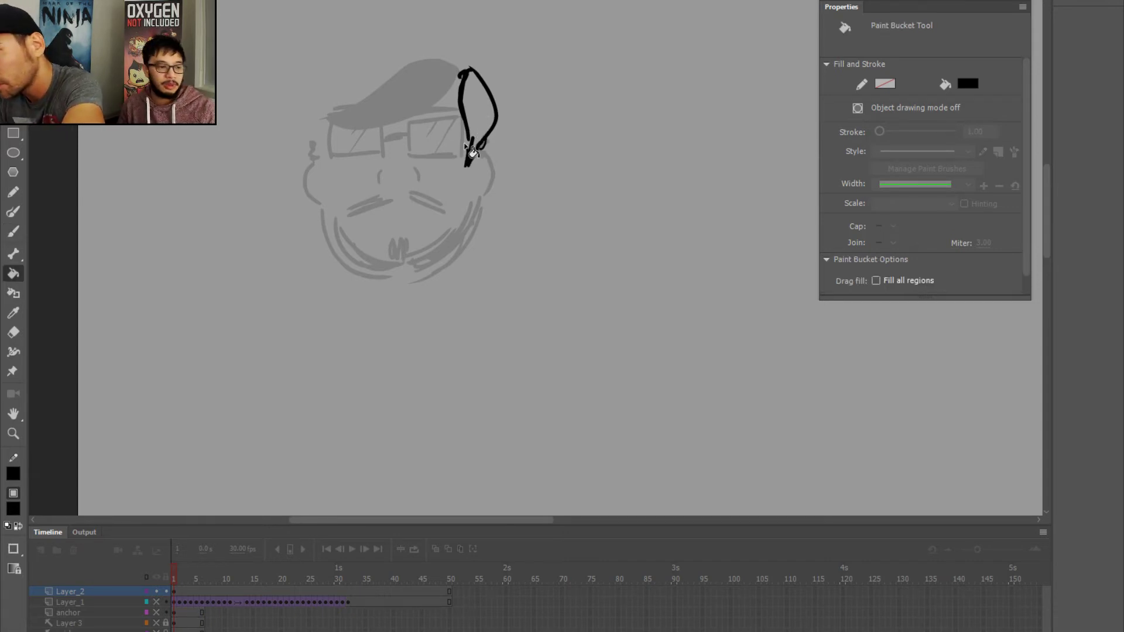
left_click(471, 130)
key("v")
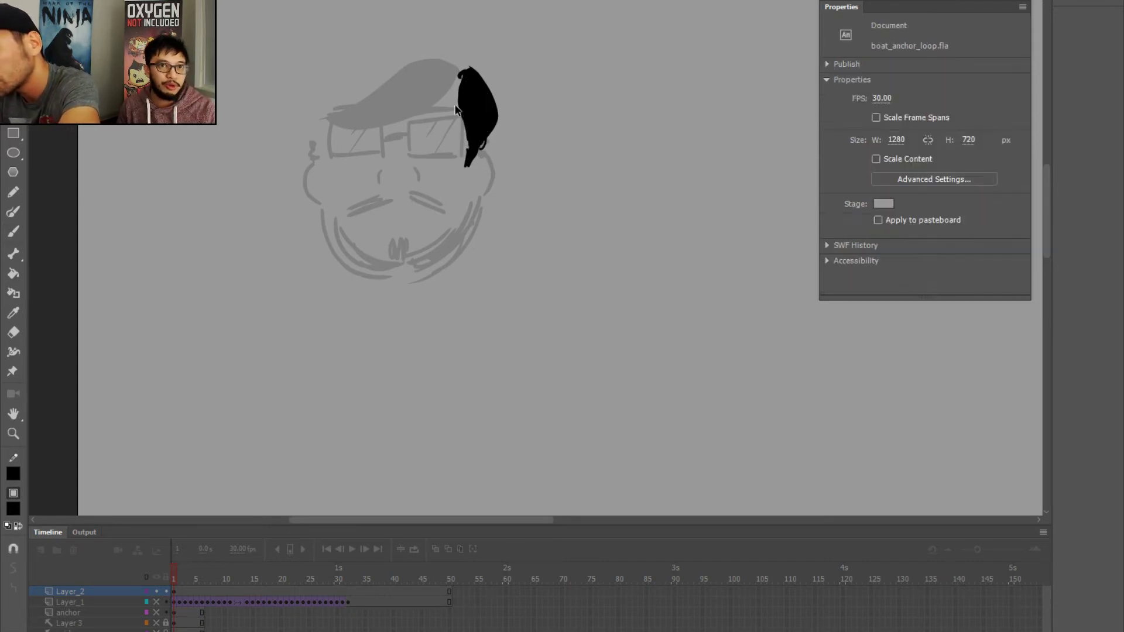
double_click(324, 71)
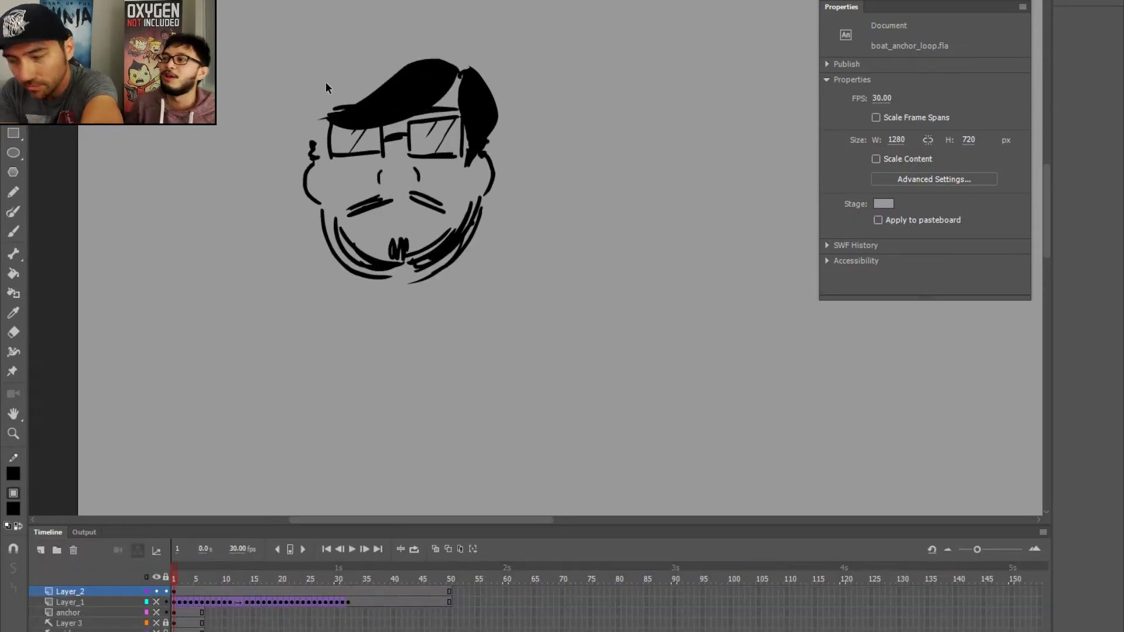
- Paint a second, higher fringe lock overlapping the first in its own group and fill it with black
double_click(326, 82)
key("b")
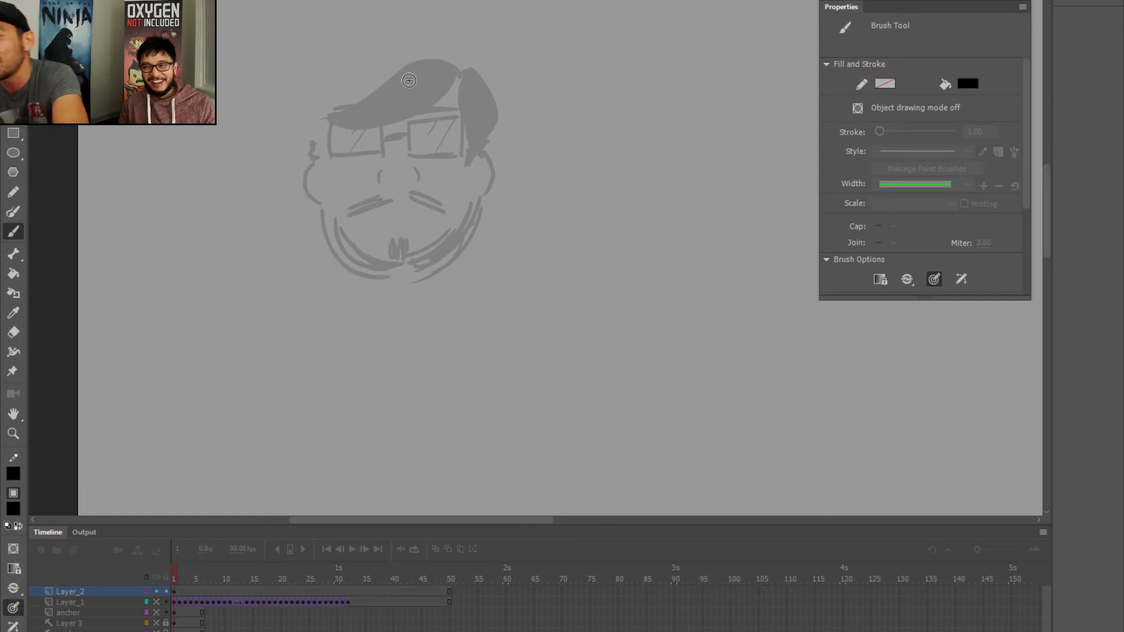
mouse_move(454, 64)
left_mouse_down()
mouse_move(407, 56)
mouse_move(439, 61)
mouse_move(373, 78)
mouse_move(395, 61)
mouse_move(345, 103)
left_mouse_up()
mouse_move(389, 51)
left_mouse_down()
mouse_move(334, 103)
mouse_move(336, 115)
mouse_move(410, 111)
mouse_move(454, 62)
left_mouse_up()
key("k")
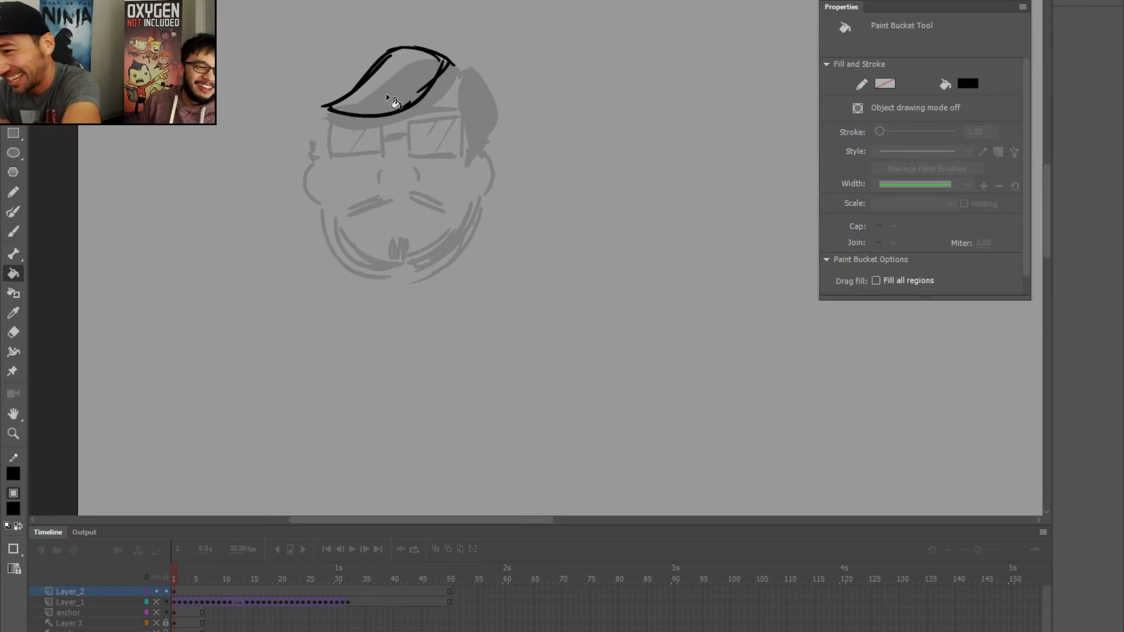
left_click(385, 93)
key("v")
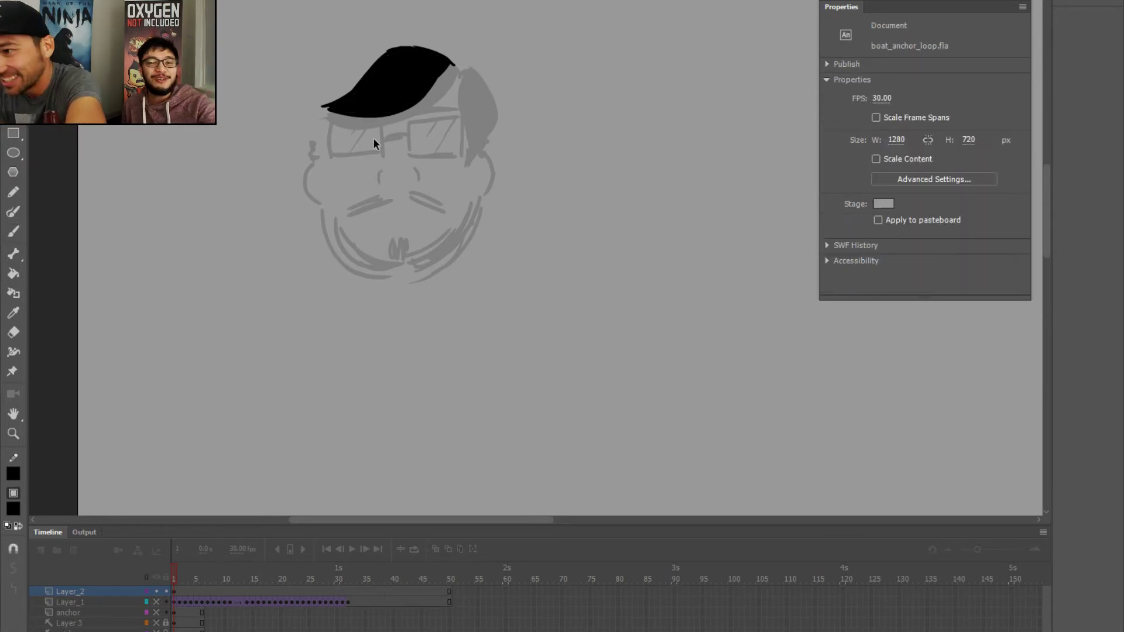
- Leave the hair group and reposition the fringe pieces so they overlap into fuller hair above the glasses
double_click(321, 111)
mouse_move(369, 105)
left_mouse_down()
mouse_move(349, 102)
mouse_move(445, 98)
left_mouse_up()
key("b")
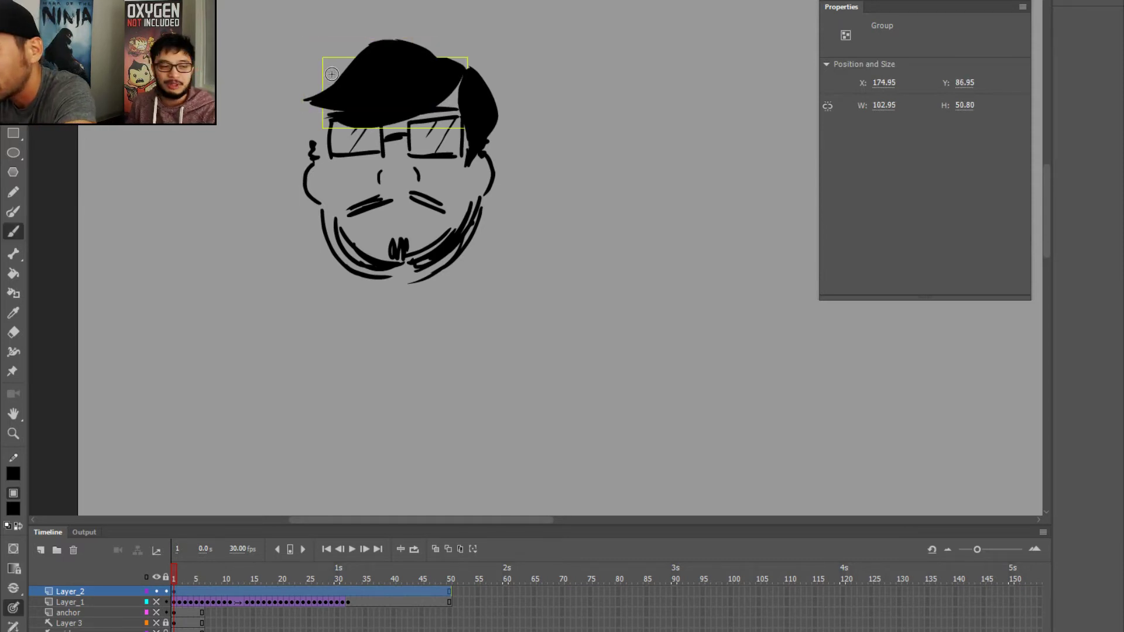
- Paint a side hair lock above the opposite ear in its own group, fill it with black and leave the group
left_click_drag(332, 71, 336, 68)
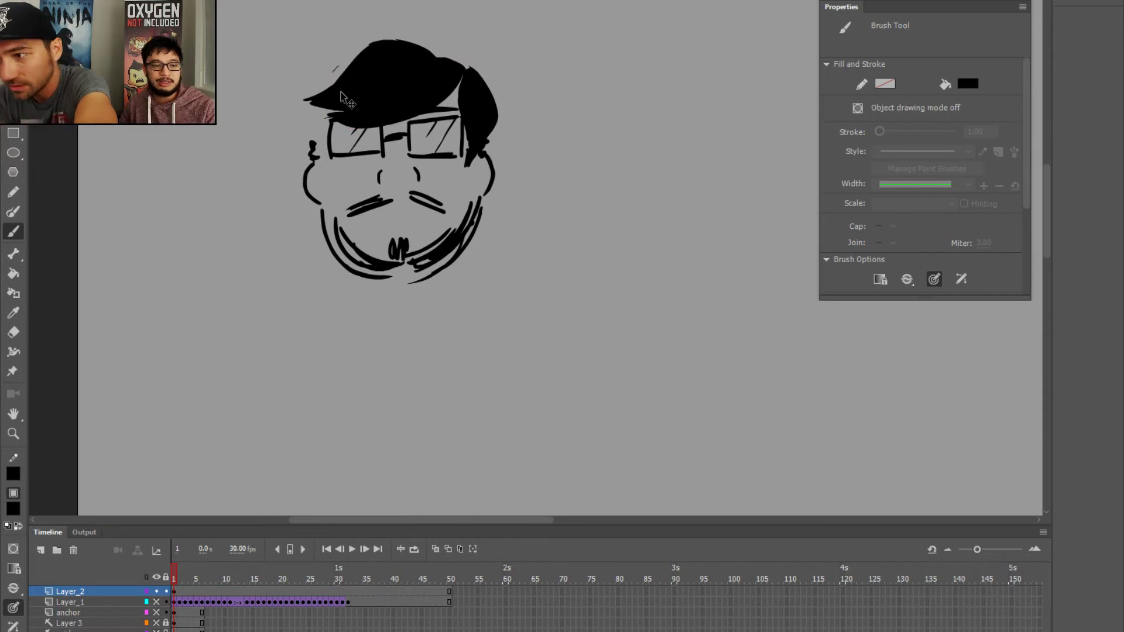
left_click(342, 95, "ctrl")
left_click(340, 109)
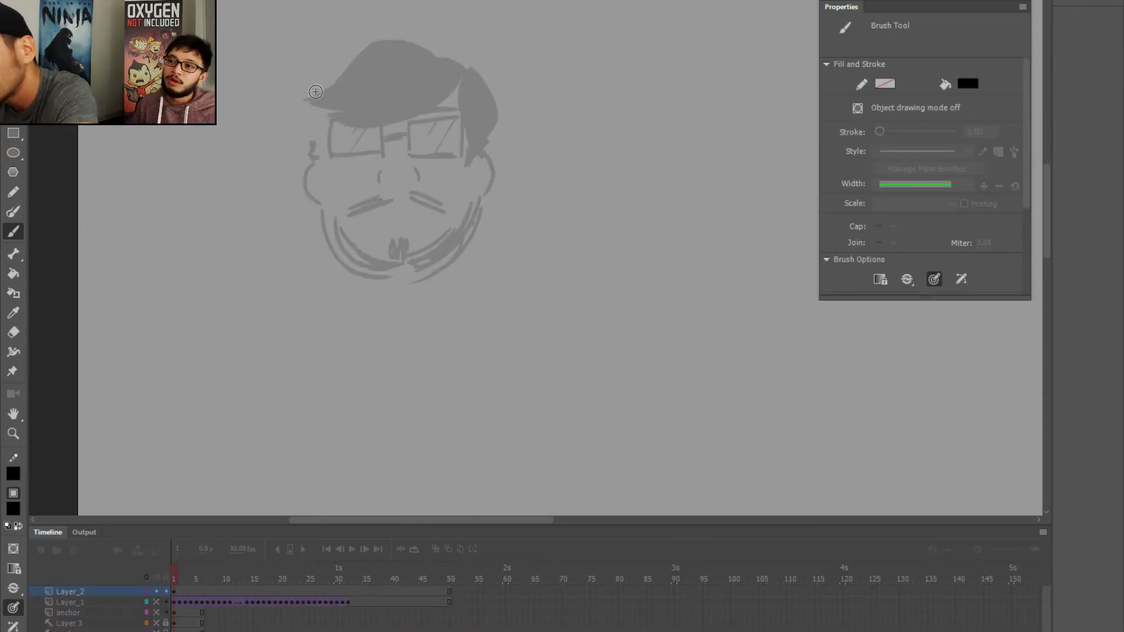
left_click_drag(336, 68, 310, 124)
mouse_move(331, 88)
left_mouse_down()
mouse_move(320, 142)
mouse_move(349, 65)
mouse_move(308, 103)
mouse_move(323, 117)
left_mouse_up()
key("k")
left_click(328, 106)
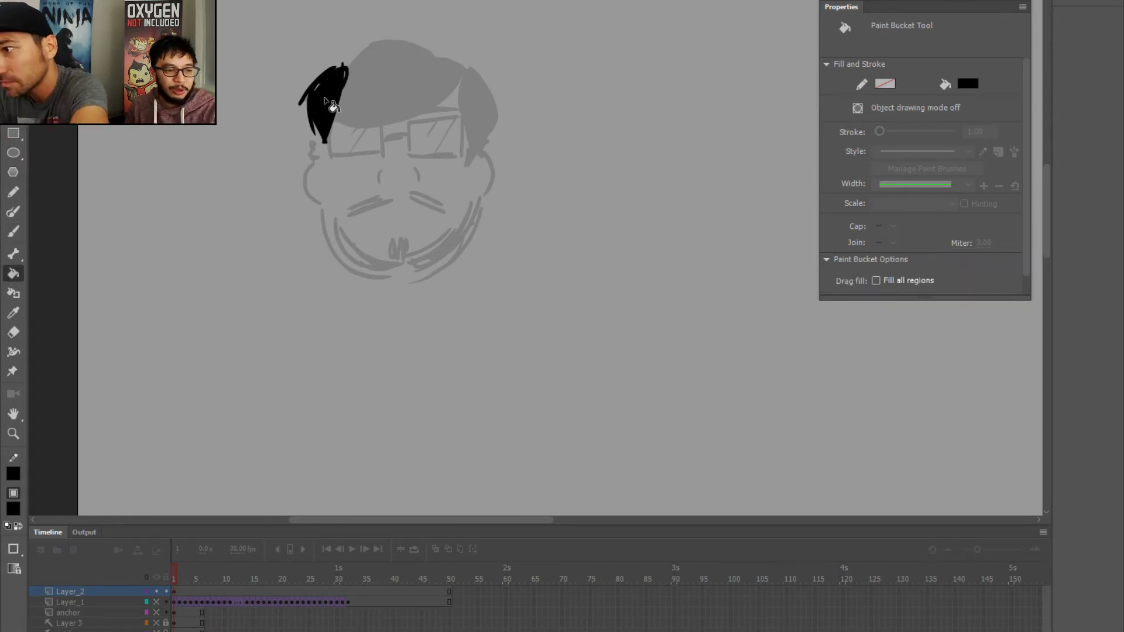
key("v")
double_click(281, 96)
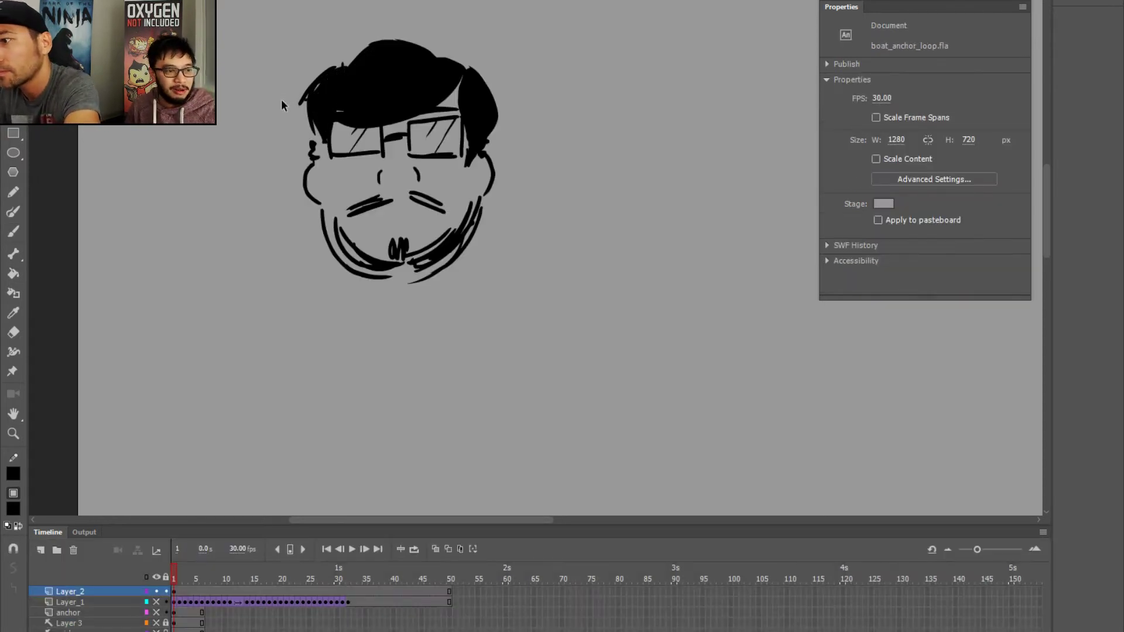
left_click(370, 126)
left_click_drag(370, 125, 371, 129)
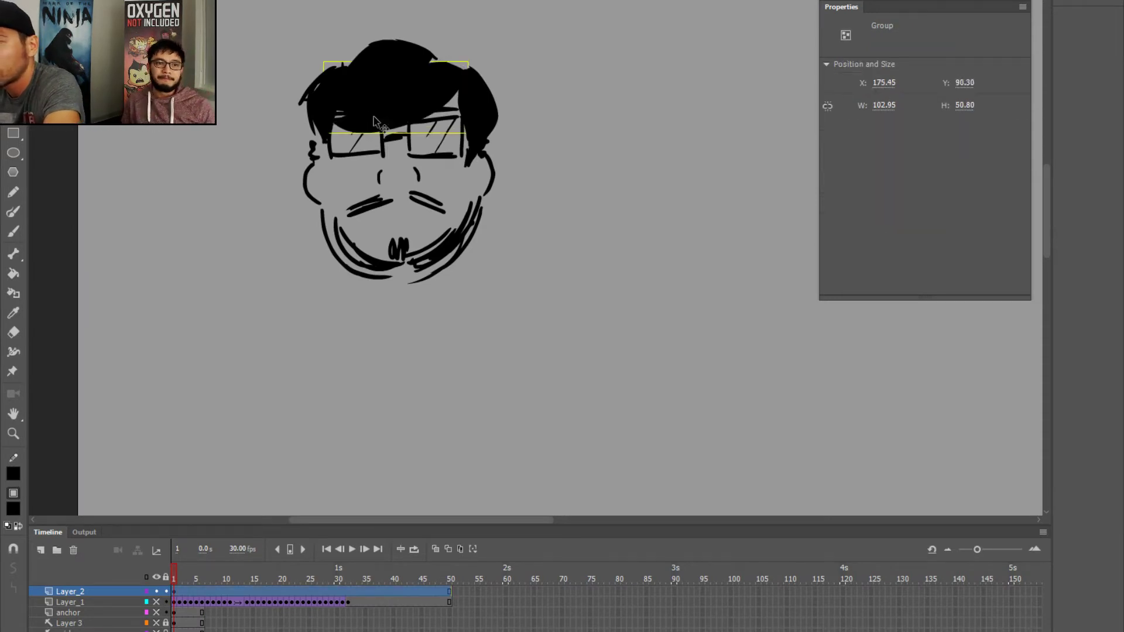
key("ctrl+z")
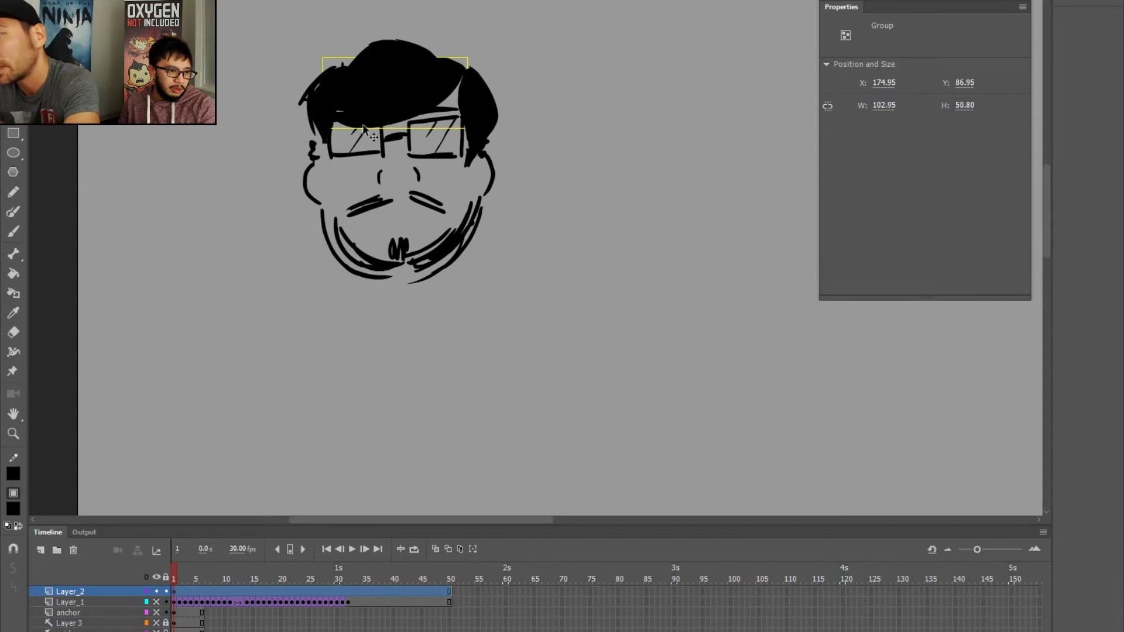
- Convert the two fringe pieces and both side hair locks into separate graphic symbols with default names
key("q")
key("F8")
key("Return")
key("ctrl+z")
key("F8")
key("Return")
left_click(316, 103)
key("F8")
key("Return")
left_click(490, 103)
key("F8")
key("Return")
- Select all the hair symbols together and distribute them to their own layers
left_click(337, 85)
left_click(323, 105, "shift")
left_click(486, 111, "shift")
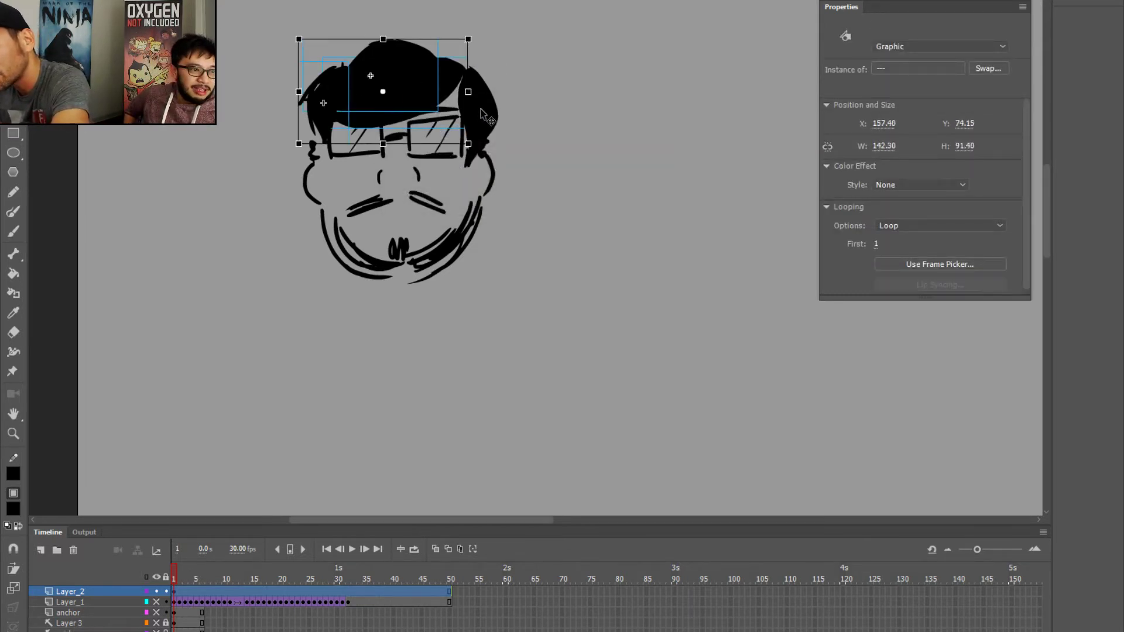
right_click(372, 98)
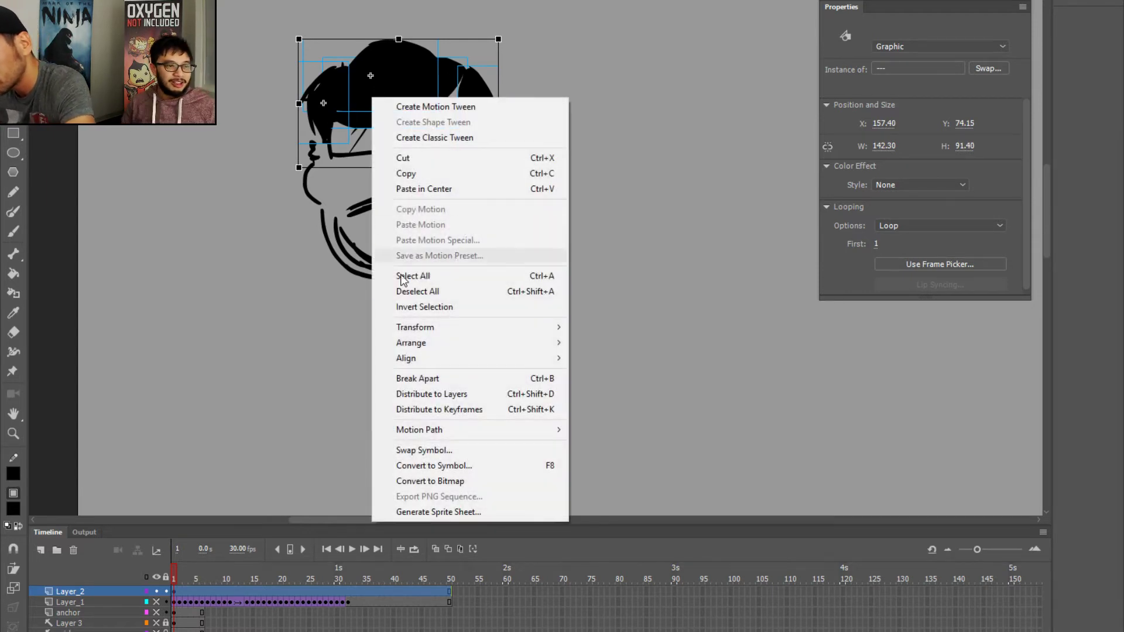
left_click(408, 393)
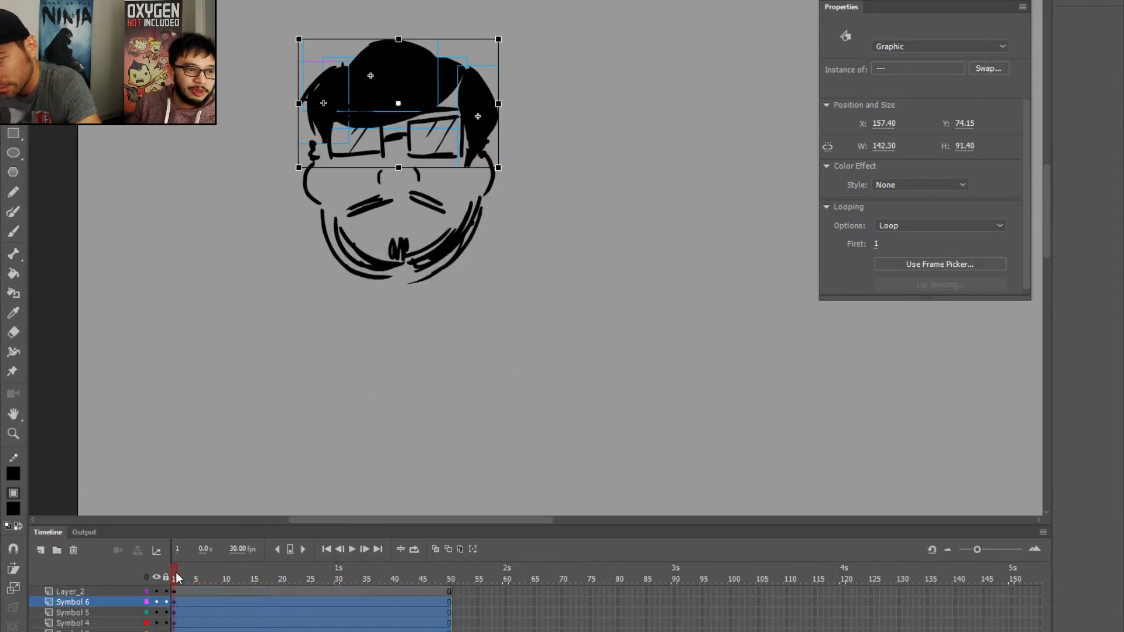
- Move the pivots of the lower and upper fringe symbols to their root ends and rotate each slightly down over the glasses
left_click(177, 578)
left_click(395, 124)
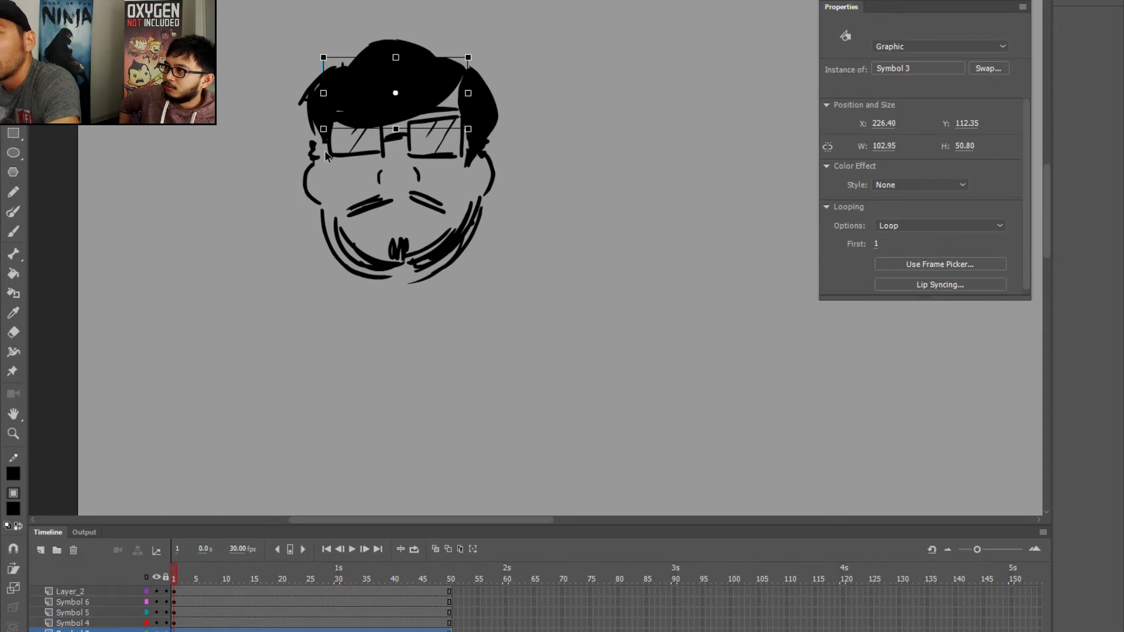
left_click_drag(395, 93, 451, 71)
left_click_drag(323, 138, 336, 171)
left_click(373, 85)
left_click_drag(370, 75, 419, 51)
left_click_drag(305, 130, 316, 85)
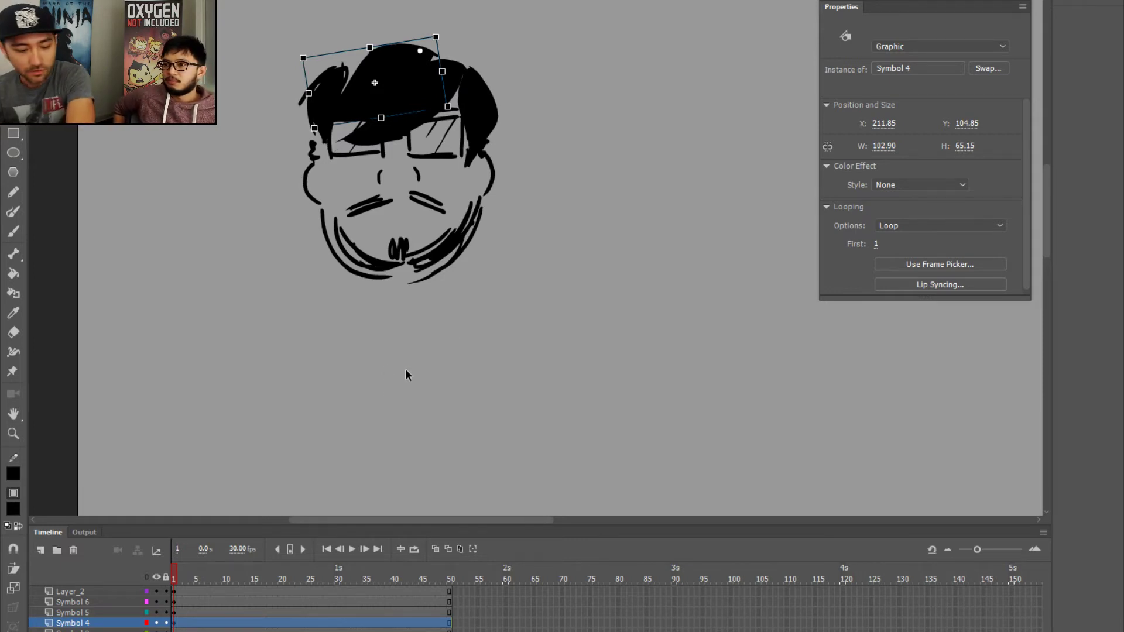
- Open the custom ease curve of the tween at frame 12 and shape it into an S-curve, trying different ease-out strengths
key("b")
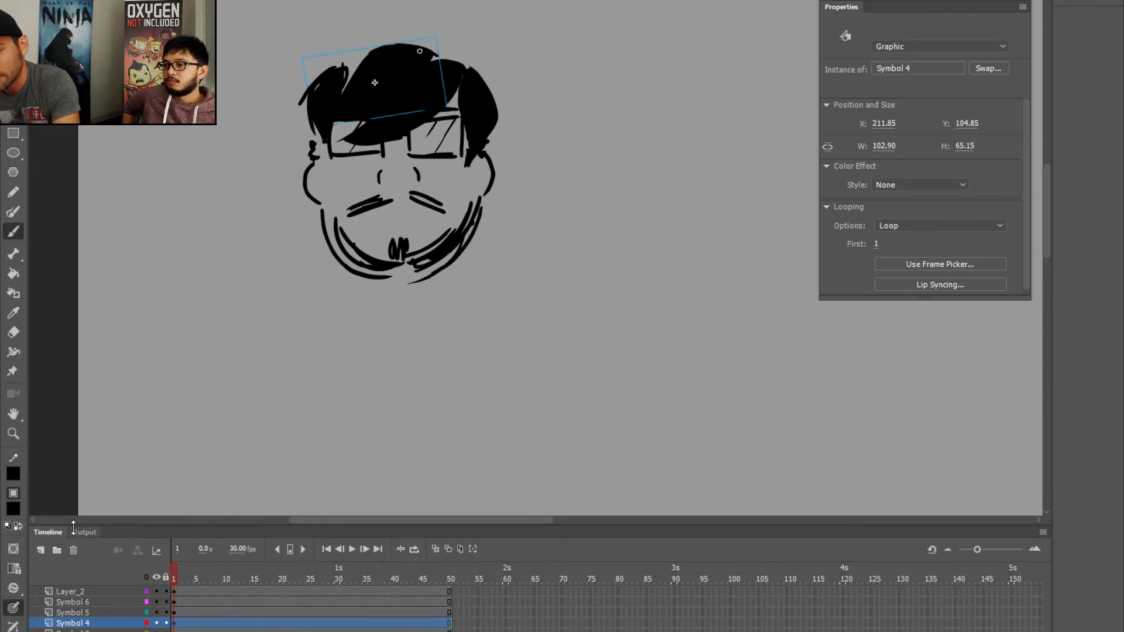
left_click(236, 577)
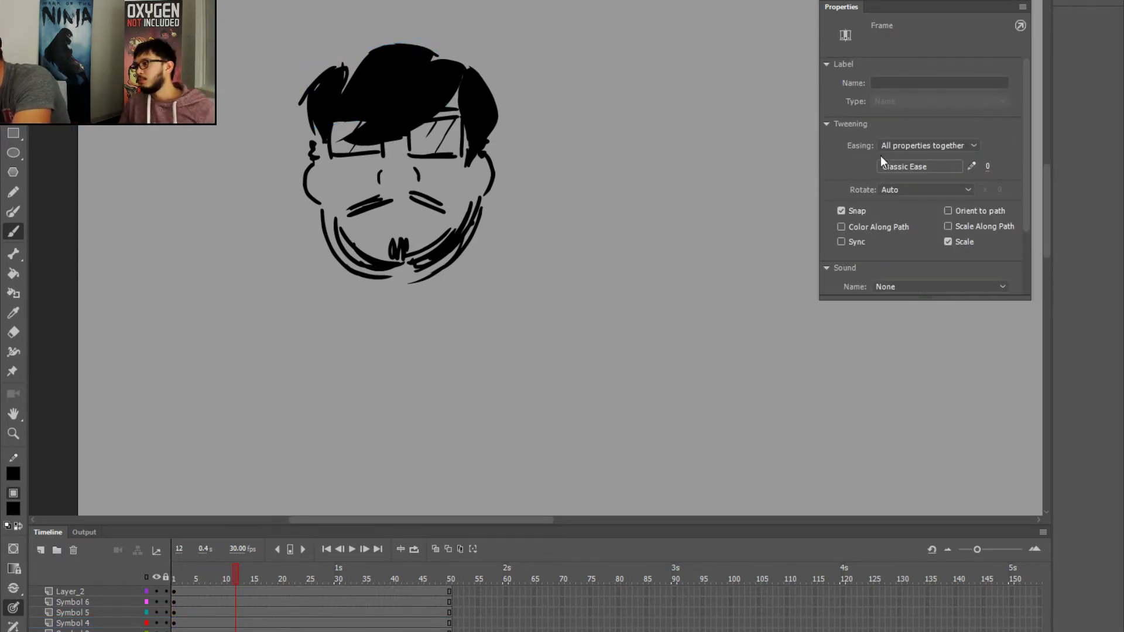
left_click(972, 167)
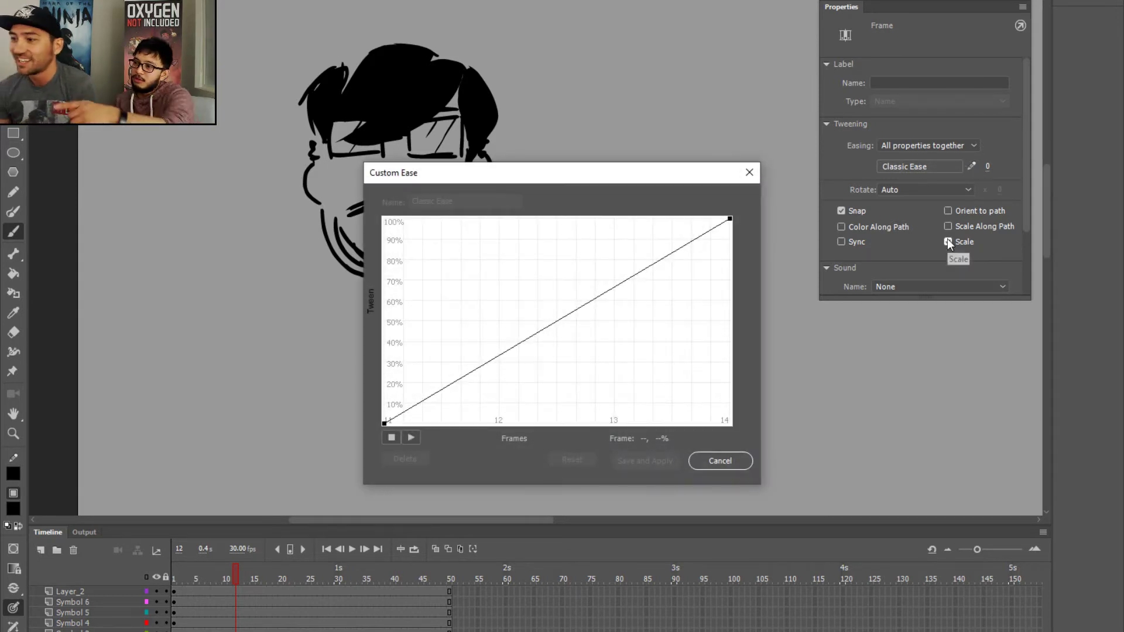
left_click(729, 219)
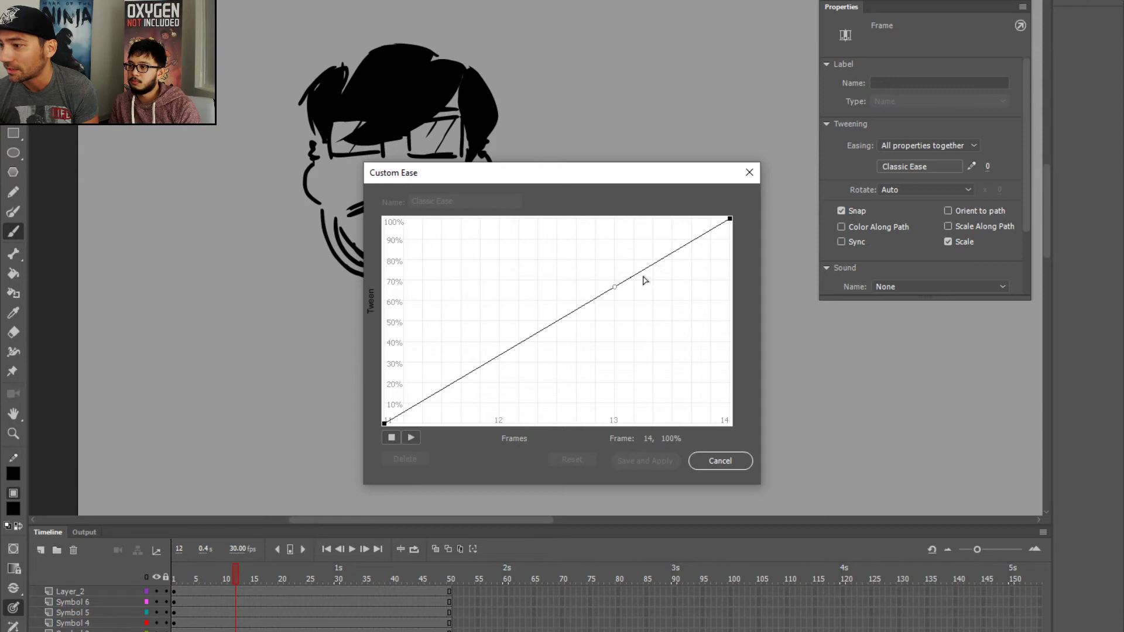
left_click_drag(618, 291, 591, 222)
left_click(385, 422)
left_click_drag(501, 358, 511, 448)
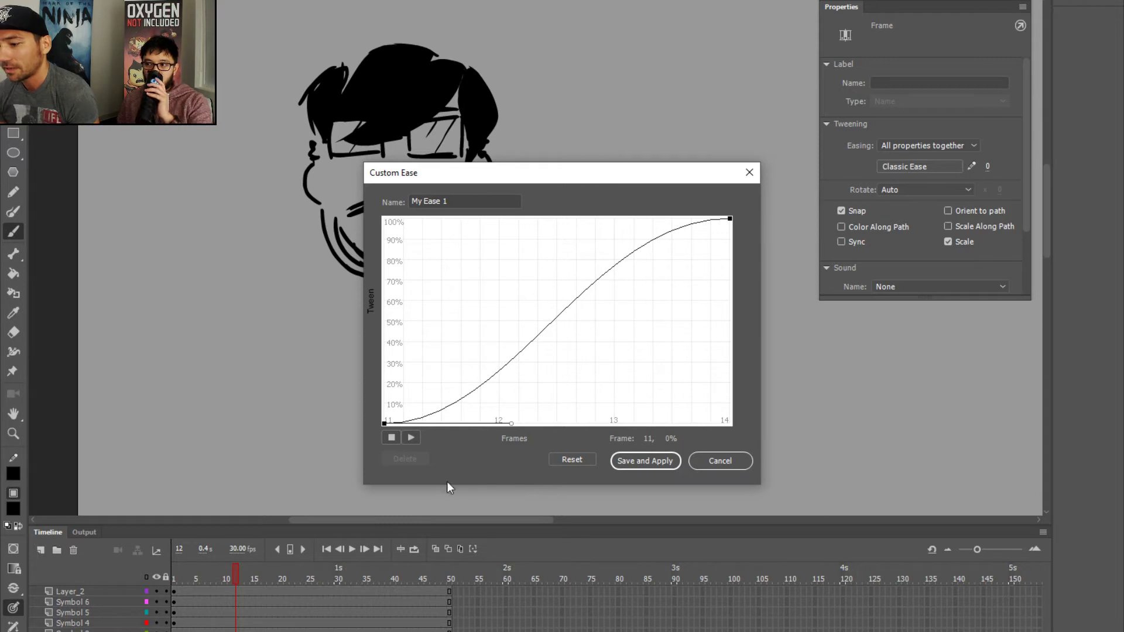
mouse_move(509, 424)
left_mouse_down()
mouse_move(508, 400)
mouse_move(427, 286)
mouse_move(376, 261)
mouse_move(496, 423)
left_mouse_up()
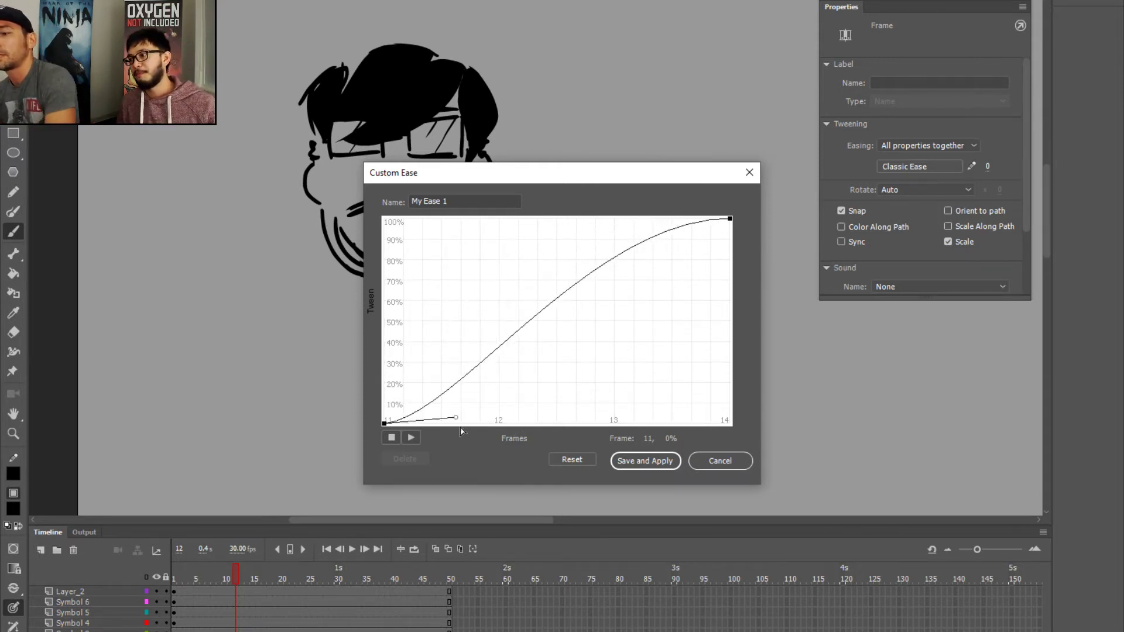
- Reshape the ease curve into a steep late acceleration, add anchor points for several peaks and dips, and cancel the custom ease
left_click(730, 219)
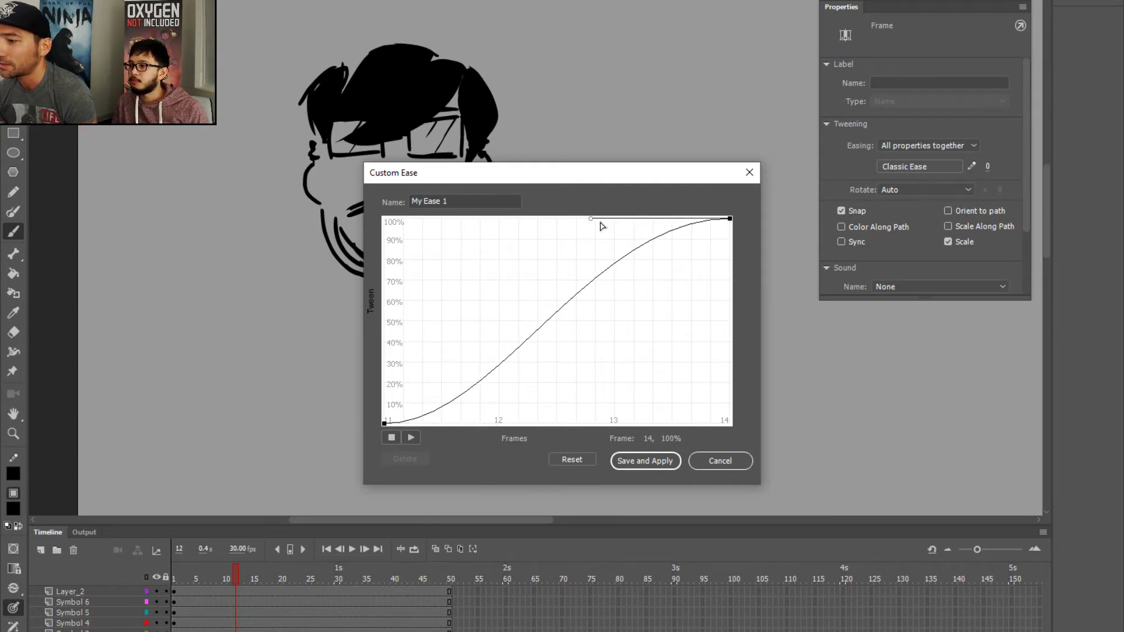
left_click_drag(591, 221, 679, 439)
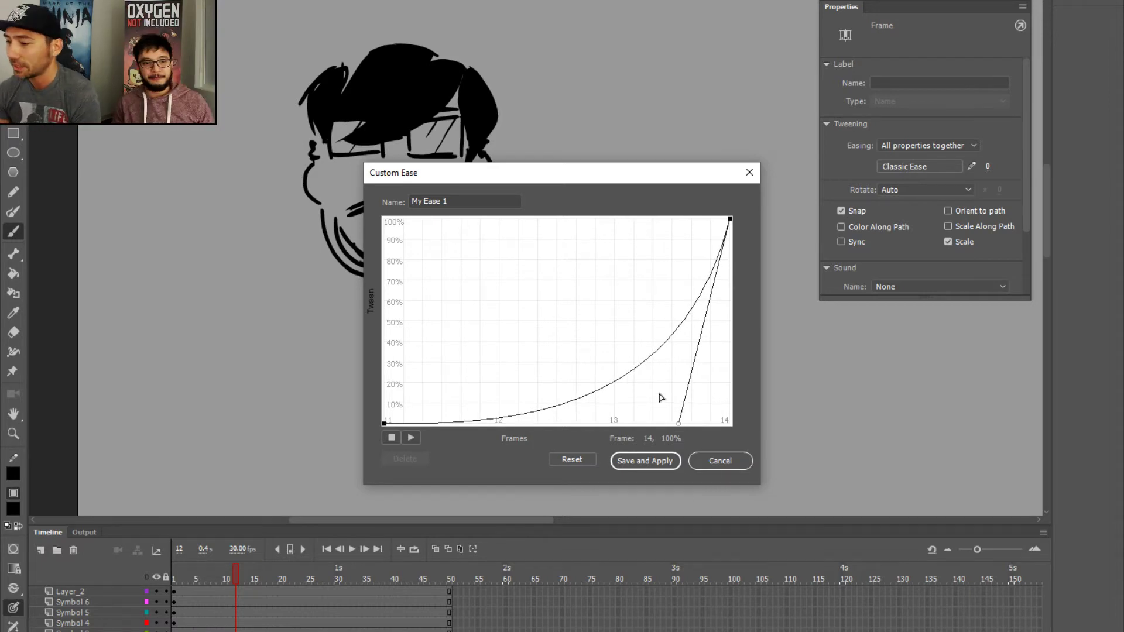
left_click_drag(498, 423, 473, 358)
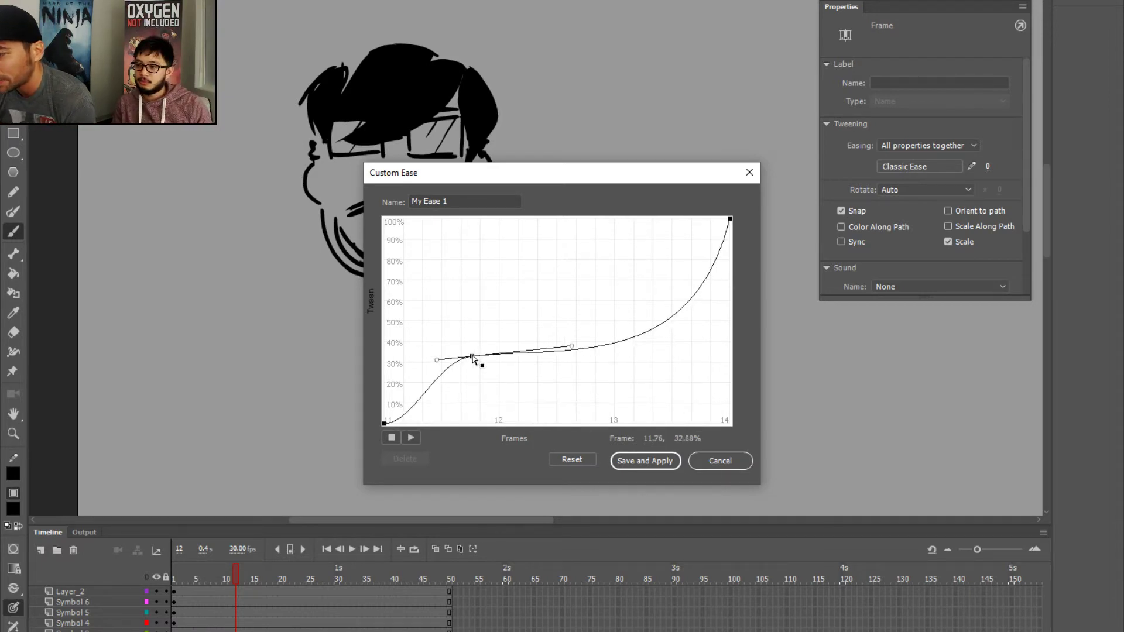
left_click(538, 372)
left_click_drag(539, 375, 676, 232)
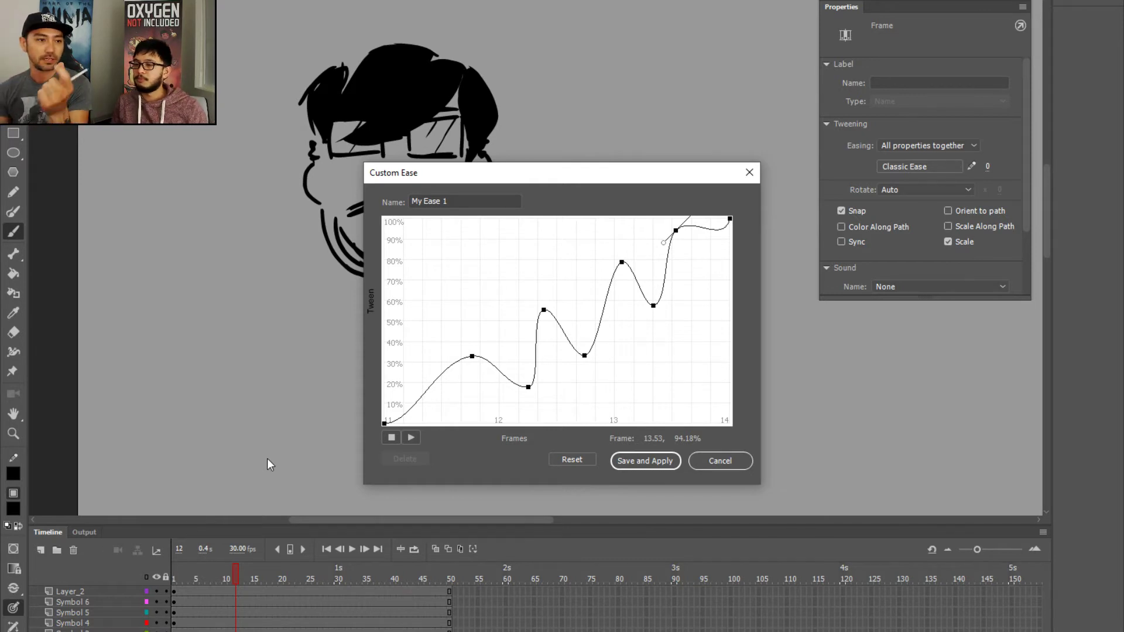
left_click(719, 461)
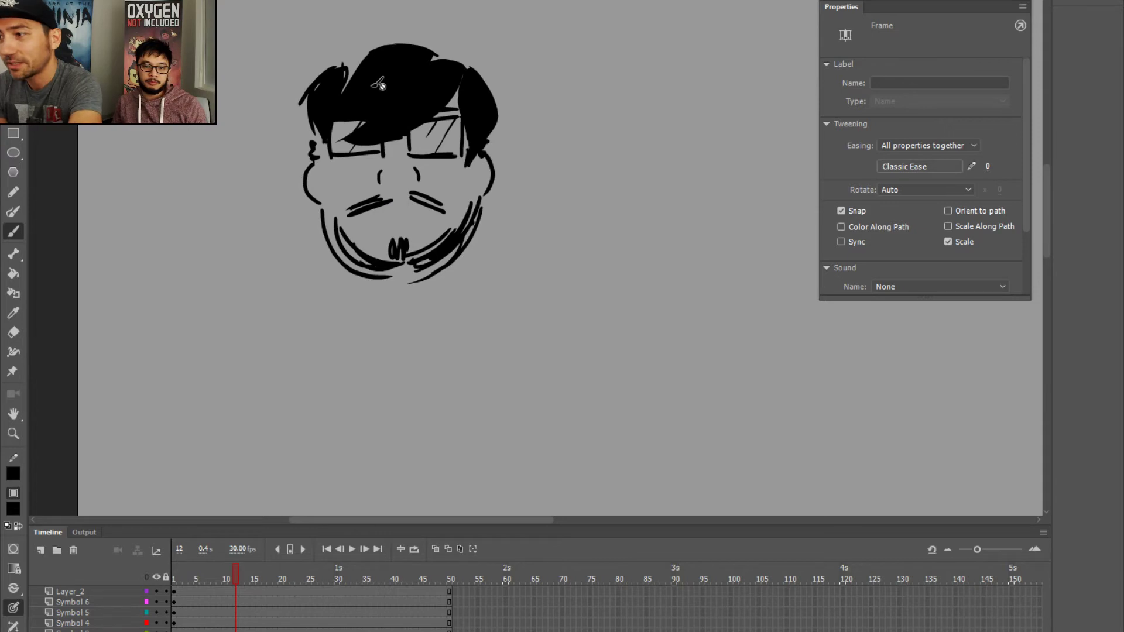
- Recolour the upper fringe shape dark grey inside its symbol and return to the main scene
key("v")
left_click(377, 106)
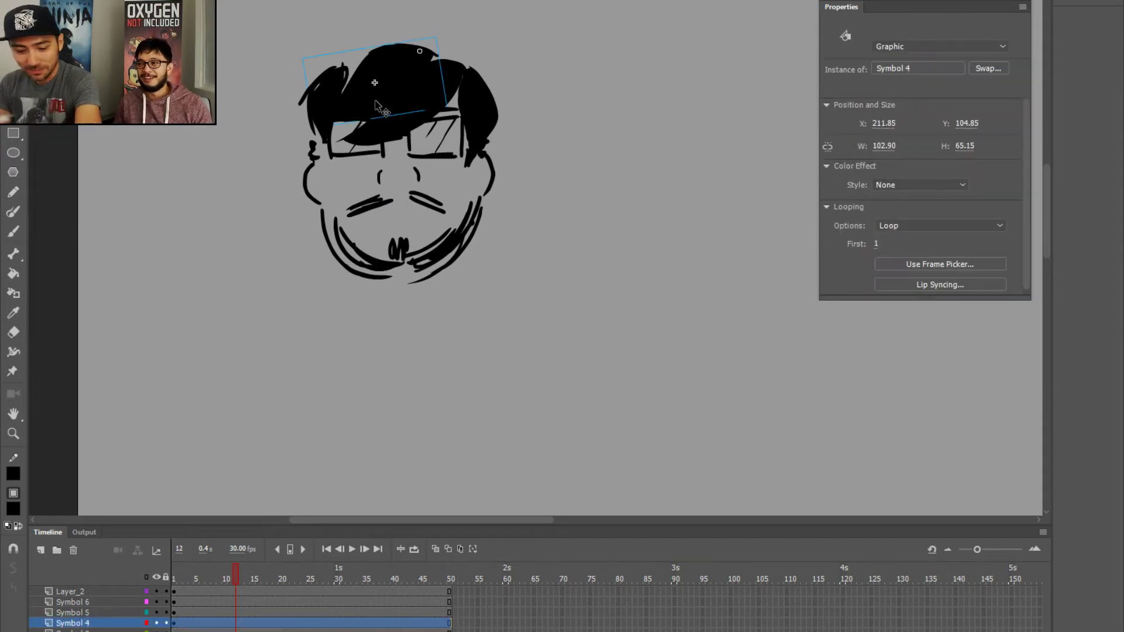
key("ctrl+equal")
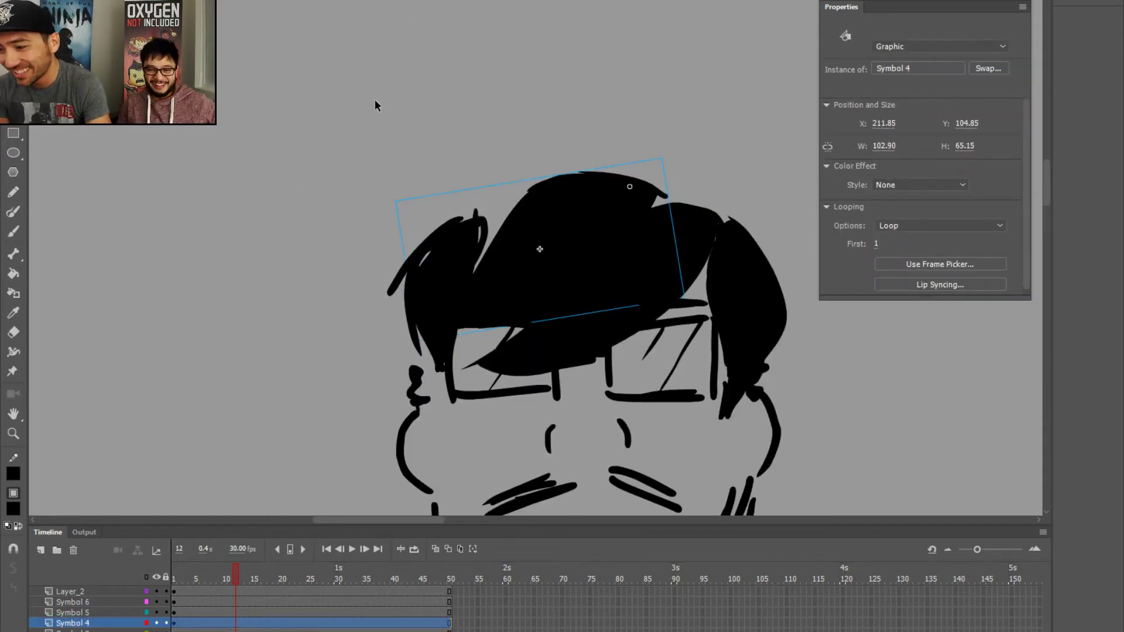
left_click_drag(339, 326, 268, 135)
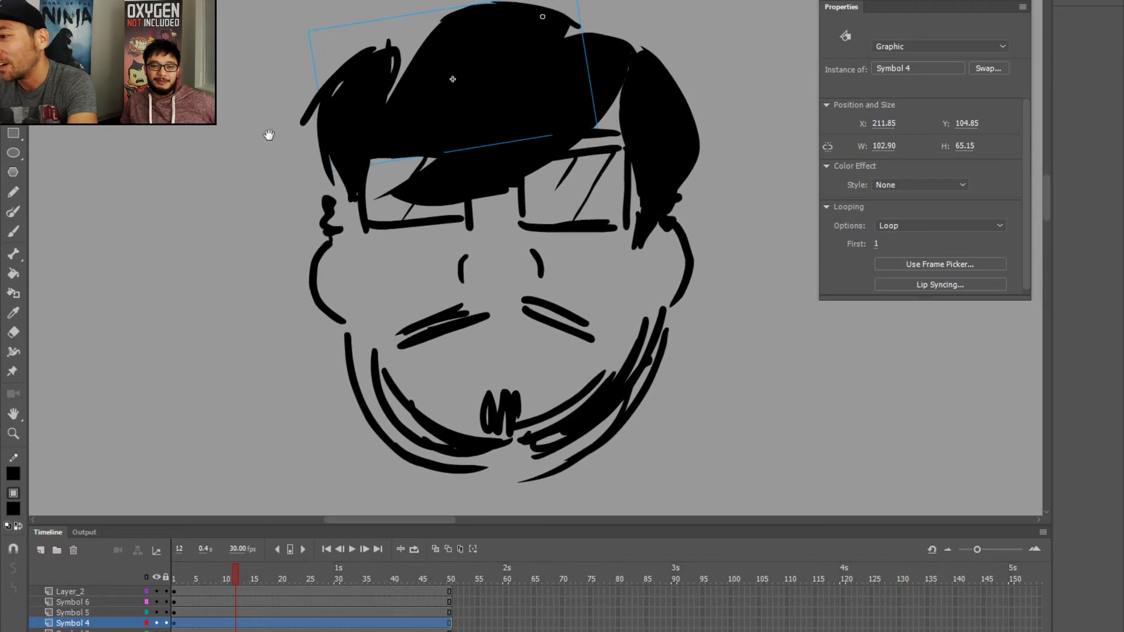
double_click(441, 112)
double_click(403, 122)
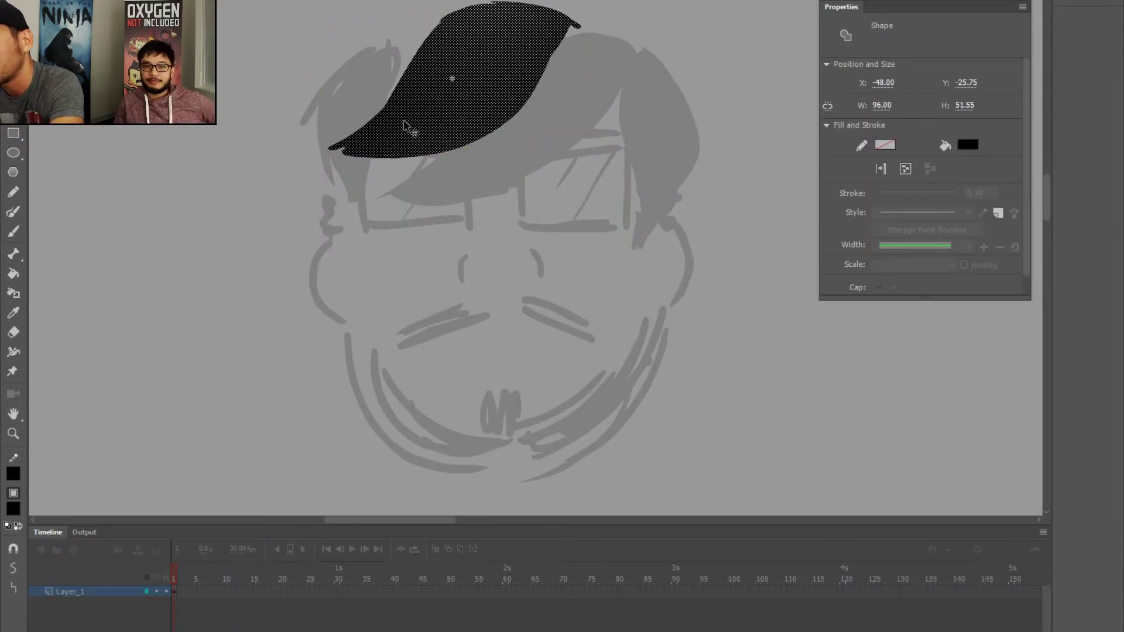
left_click(968, 144)
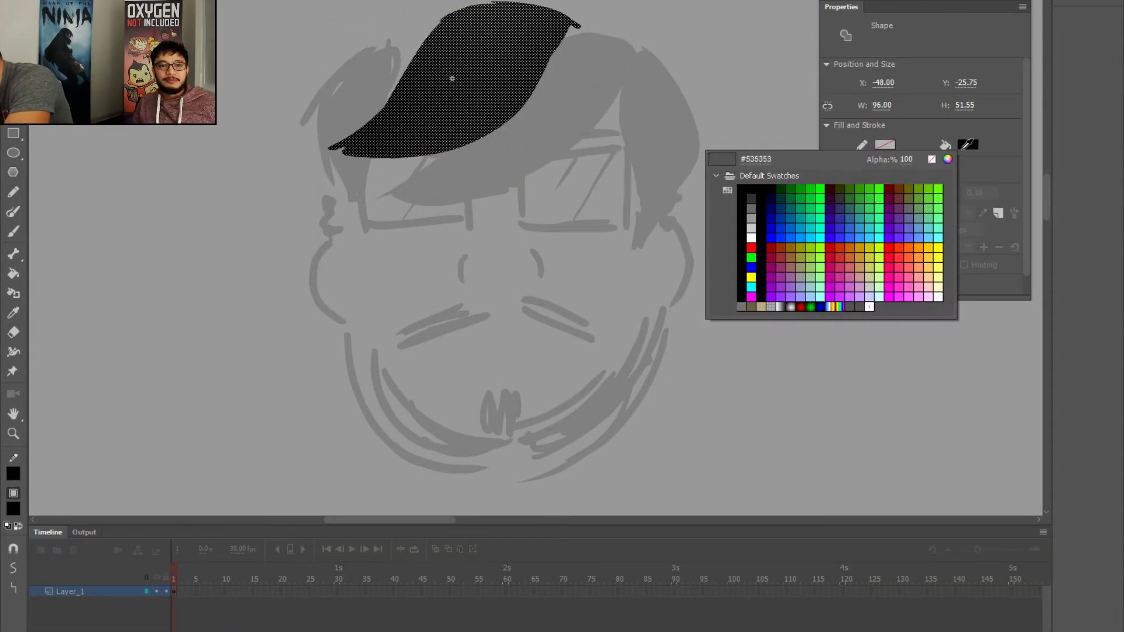
left_click(753, 197)
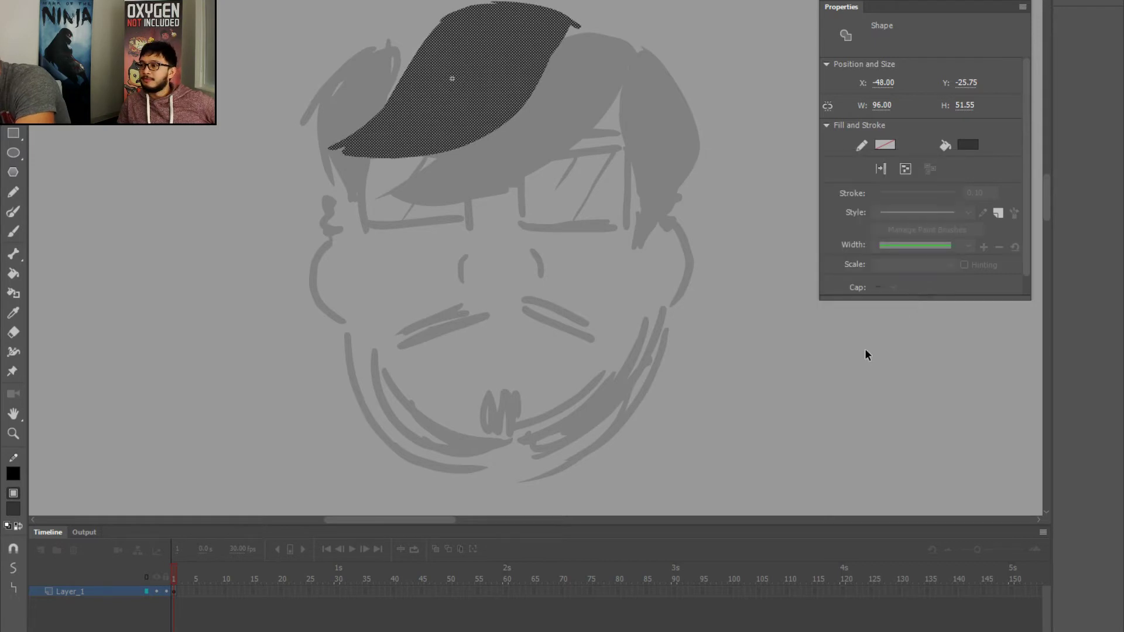
double_click(354, 50)
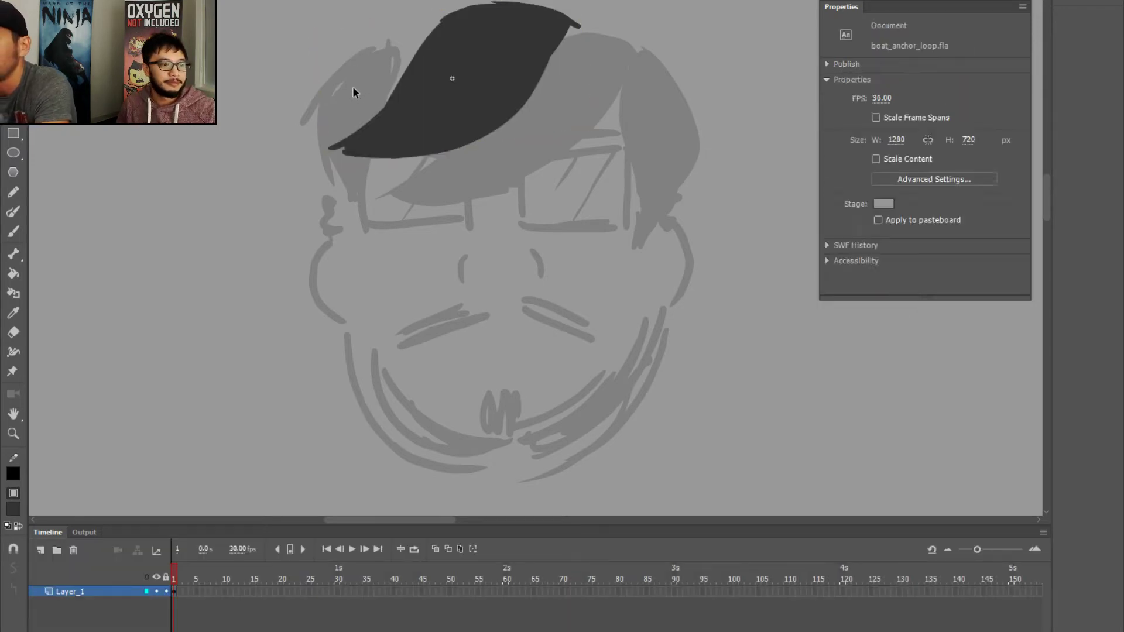
double_click(352, 86)
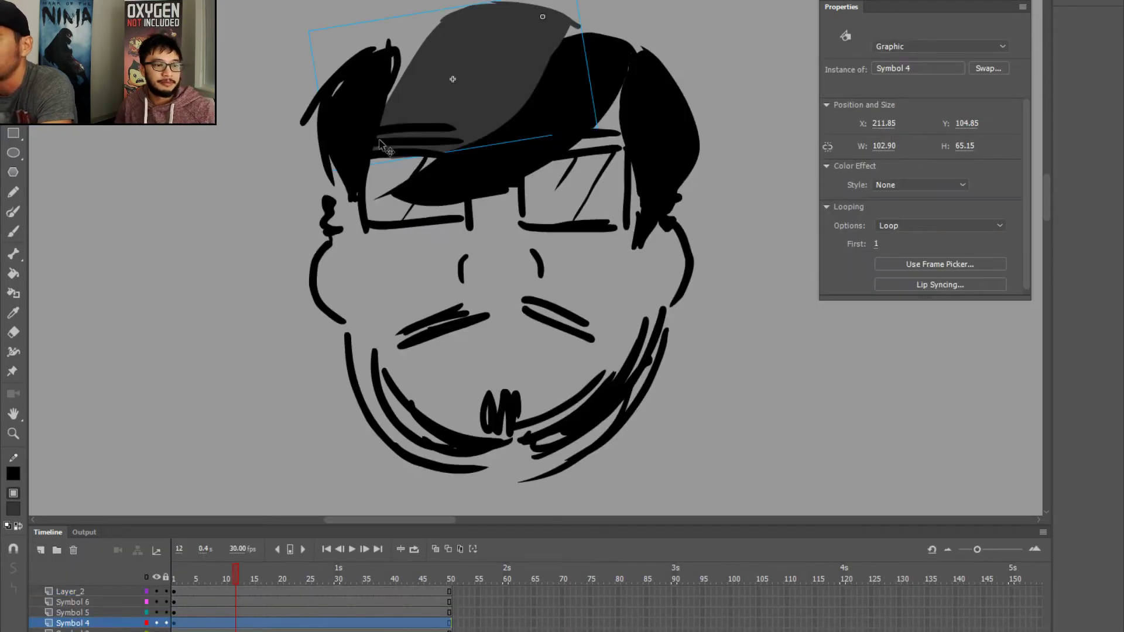
- Move the lower fringe's layer above the other hair layers and shift the grey fringe lock to X 213.35, Y 108.60
left_click(425, 331)
left_click_drag(91, 596, 91, 631)
left_click(426, 135)
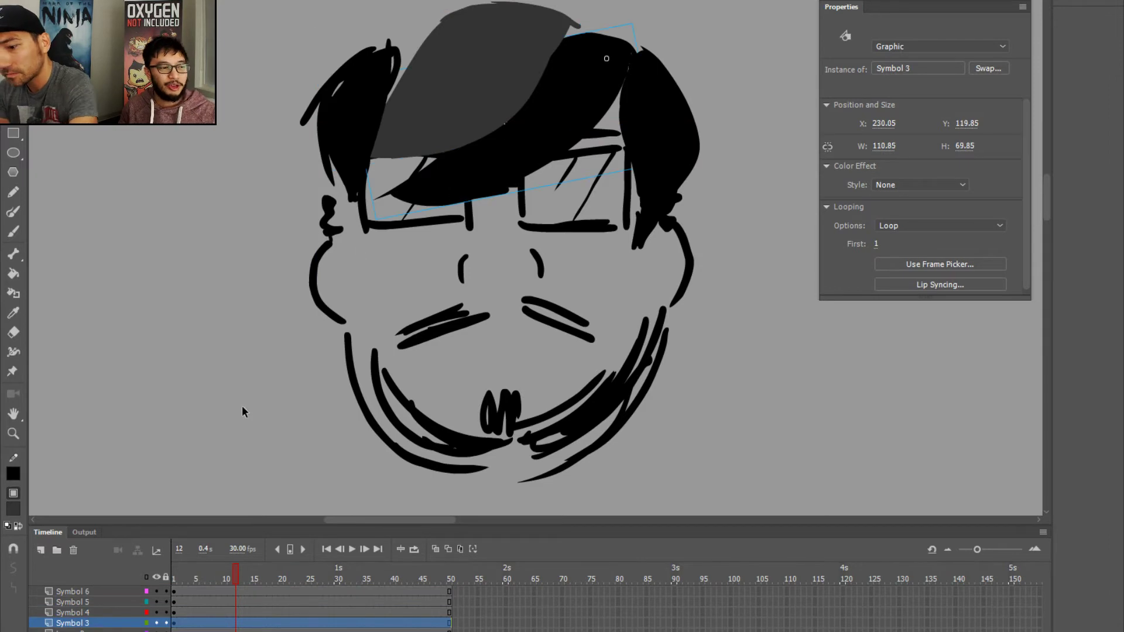
left_click_drag(128, 619, 123, 590)
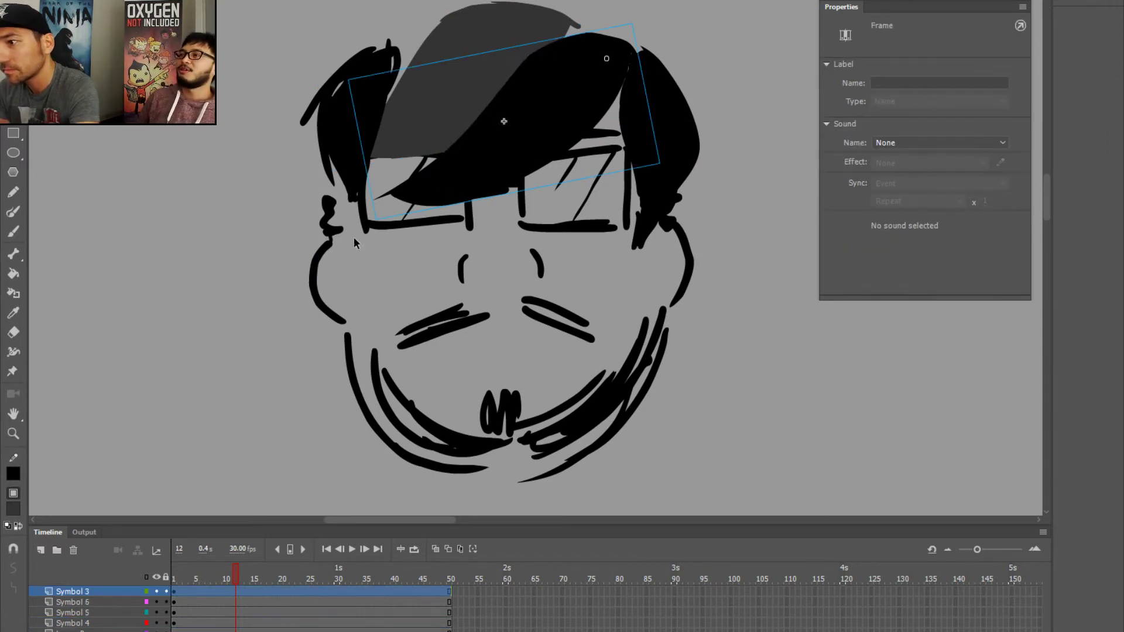
left_click(413, 137)
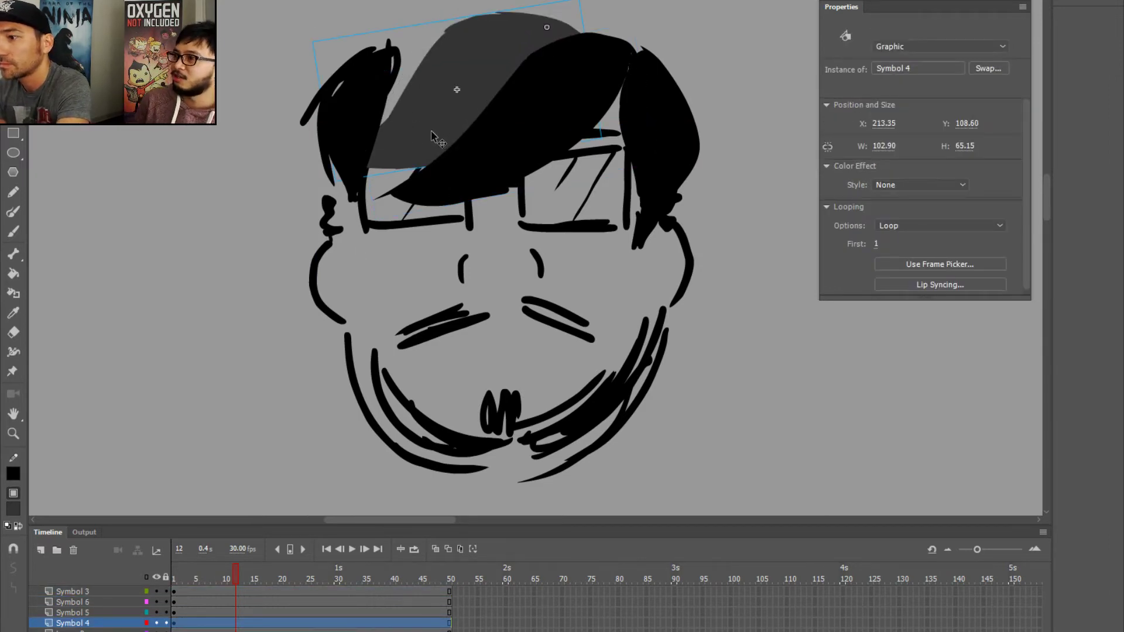
- Move the left side tuft inward and scale the grey fringe lock up to about 110.40 by 69.95
key("q")
left_click(515, 87)
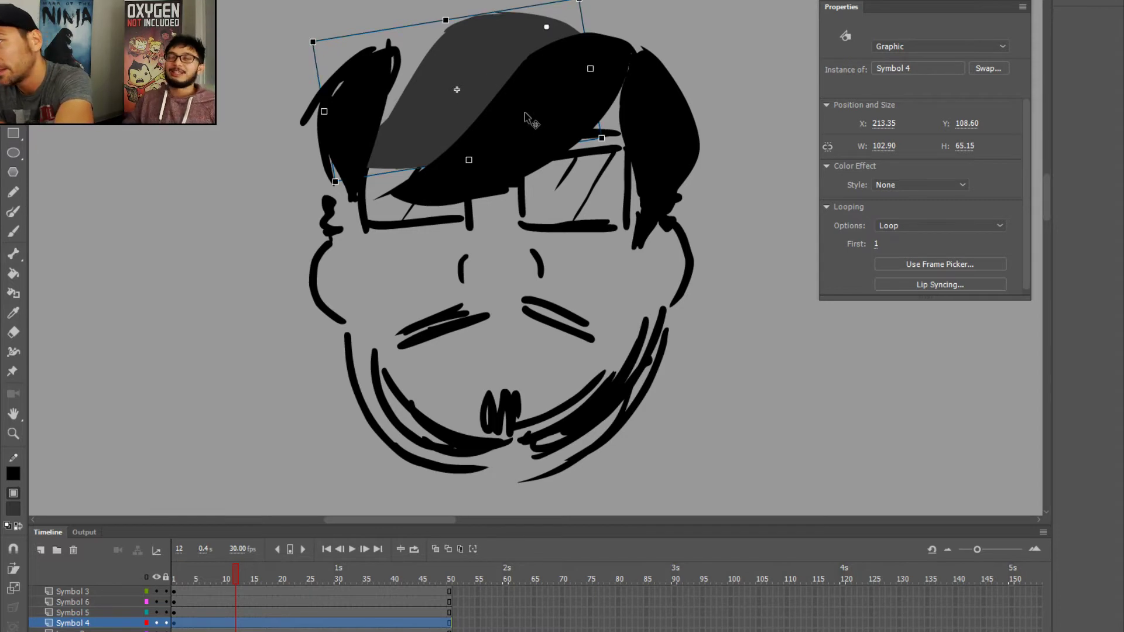
left_click(629, 117)
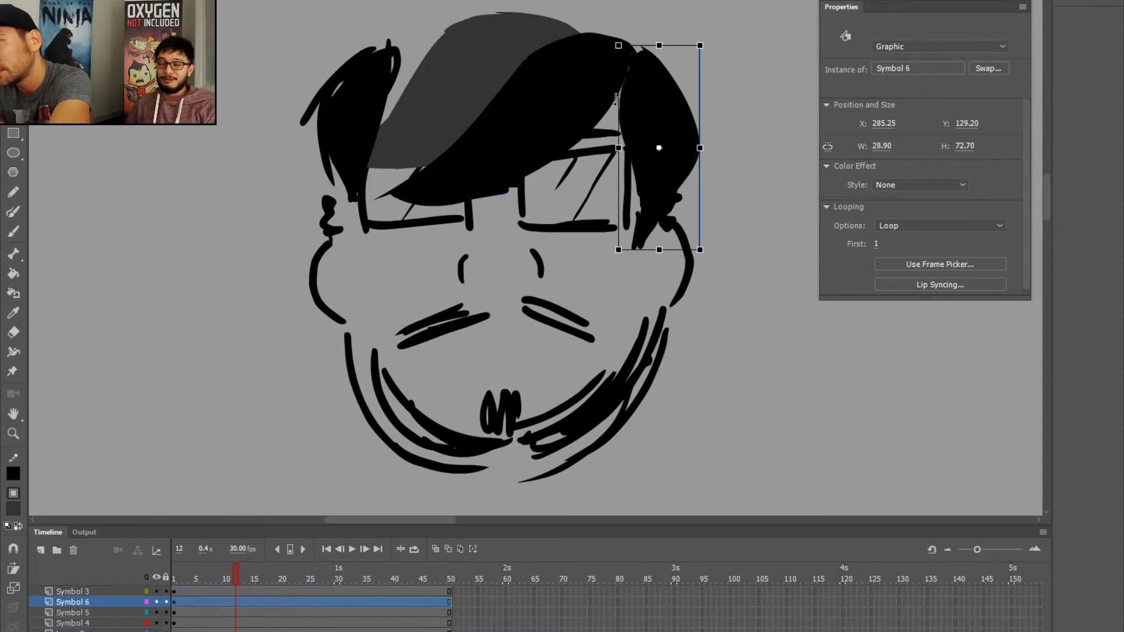
left_click(453, 96)
left_click(465, 136, "shift")
left_click(250, 24)
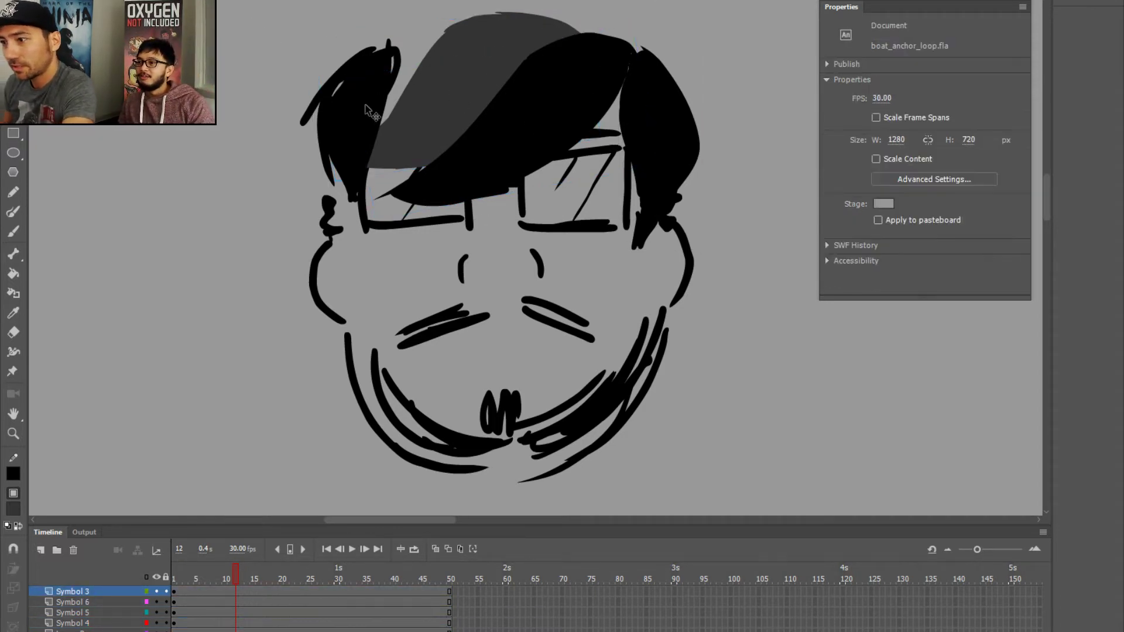
left_click(353, 88)
left_click_drag(353, 88, 375, 87)
left_click_drag(319, 34, 295, 45)
- Move the grey fringe lock's Symbol 4 layer directly below the Symbol 3 layer, in front of the side hair
left_click(451, 105)
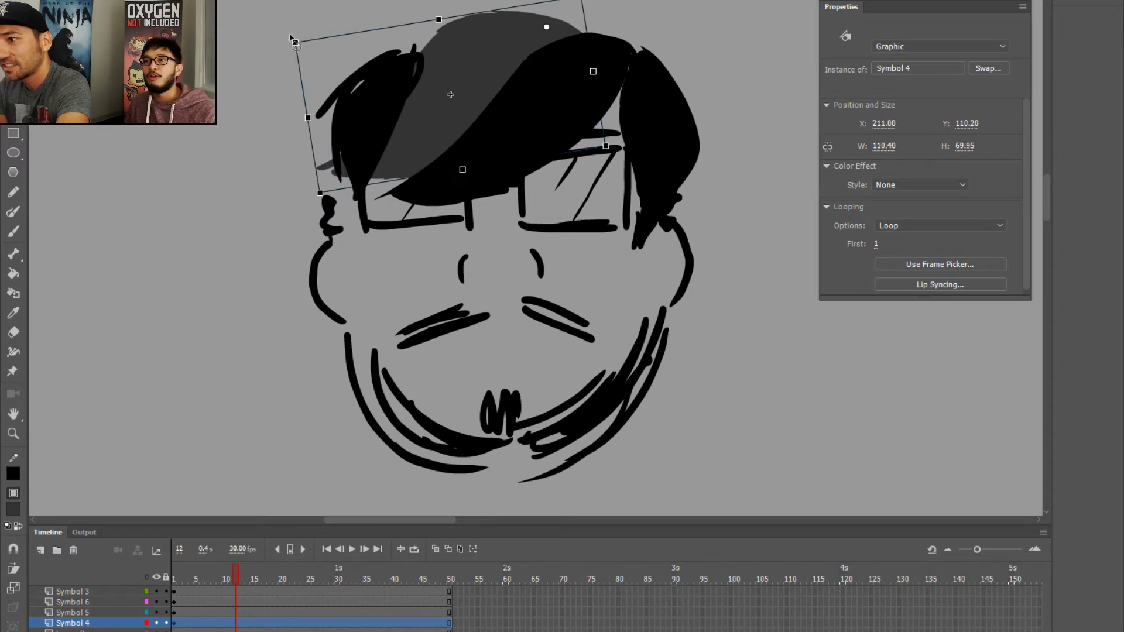
left_click(431, 199)
left_click(418, 119, "shift")
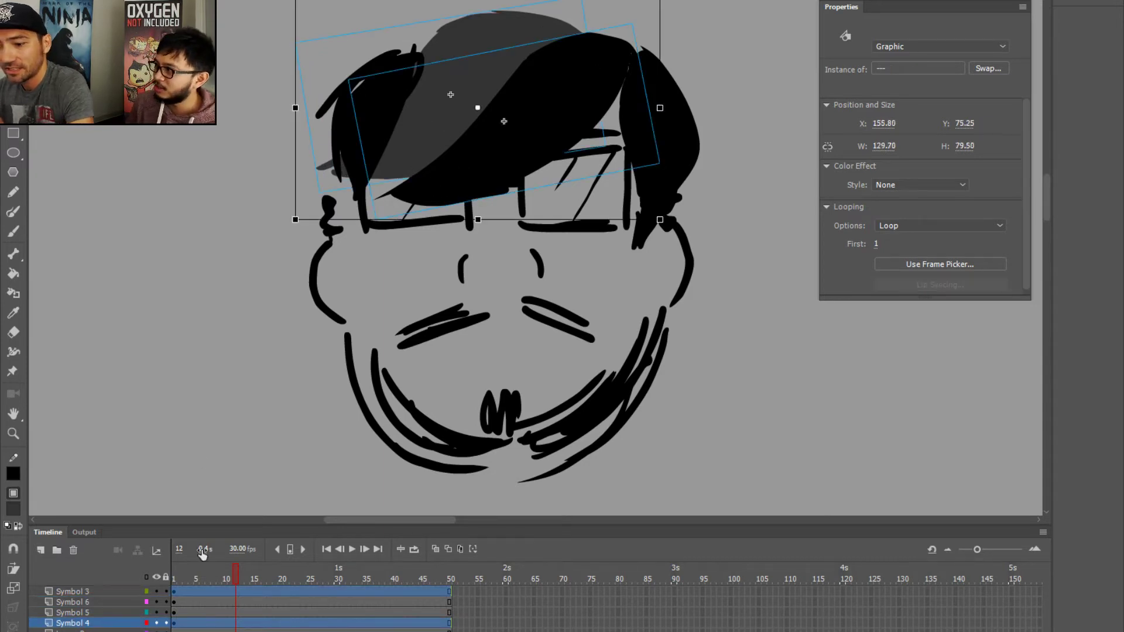
left_click_drag(98, 627, 98, 602)
left_click(178, 574)
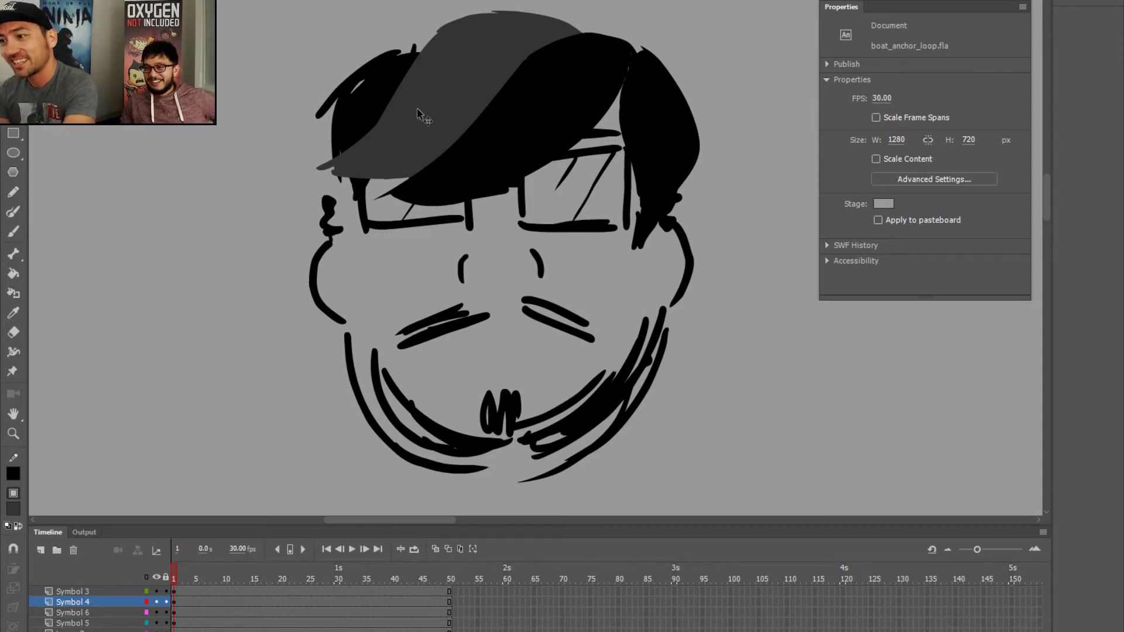
- Insert keyframes at frame 15 on the Symbol 3 and Symbol 4 fringe layers
left_click(493, 140)
mouse_move(171, 266)
left_mouse_down()
mouse_move(128, 209)
mouse_move(138, 247)
left_mouse_up()
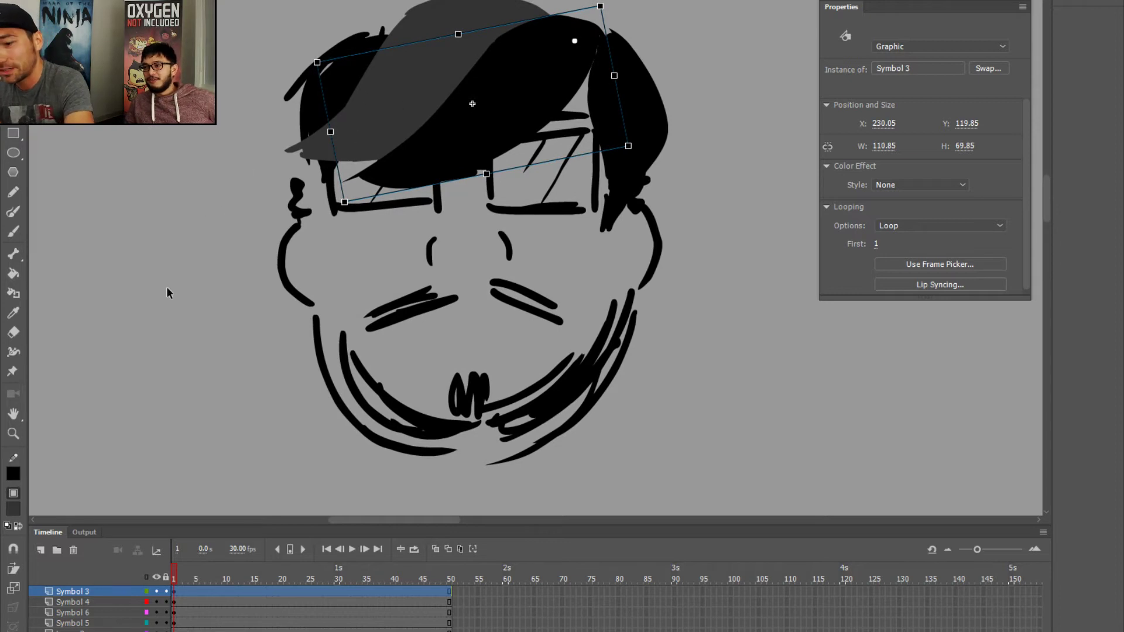
left_click(251, 591)
left_click(383, 146)
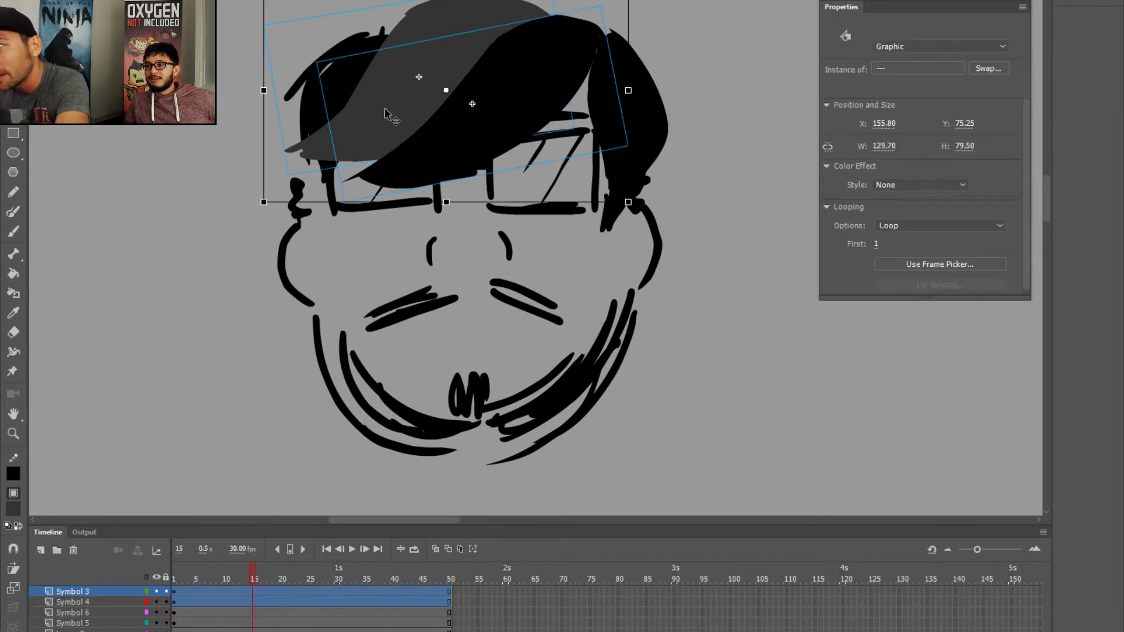
left_click(254, 614)
left_click(254, 601)
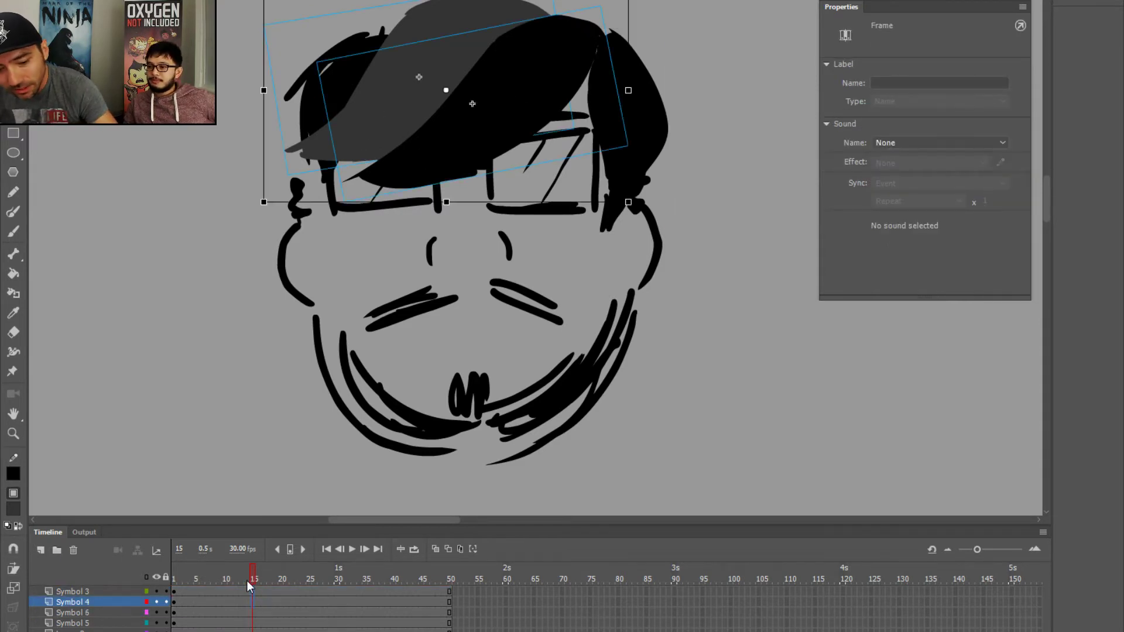
left_click(331, 149)
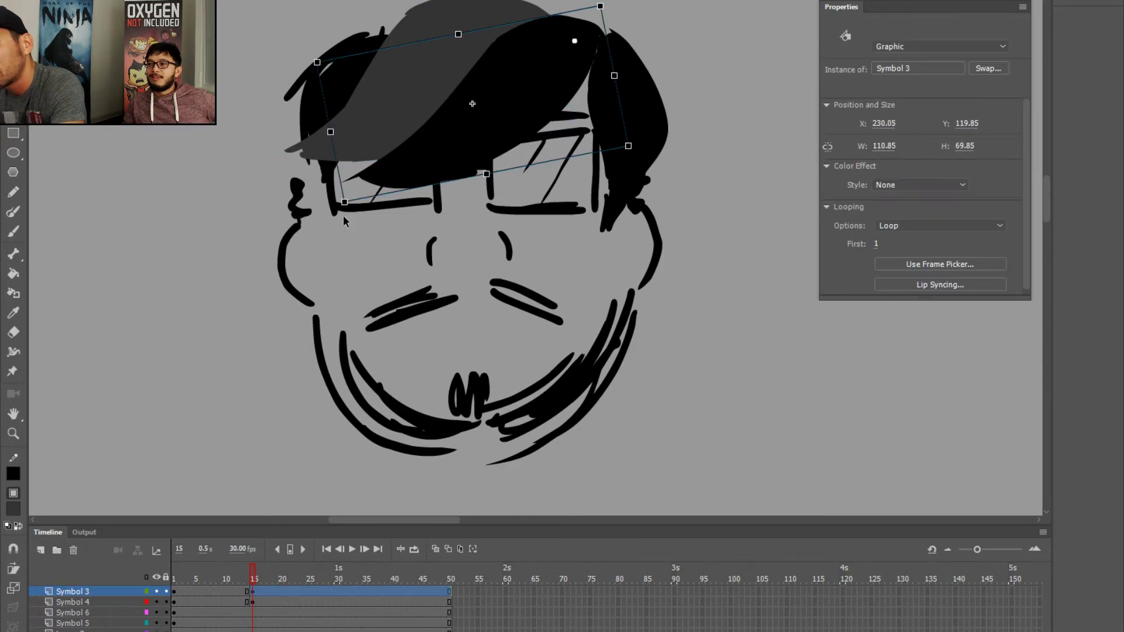
- Rotate the black fringe and the grey lock downward over the glasses at frame 15
left_click_drag(343, 209, 416, 278)
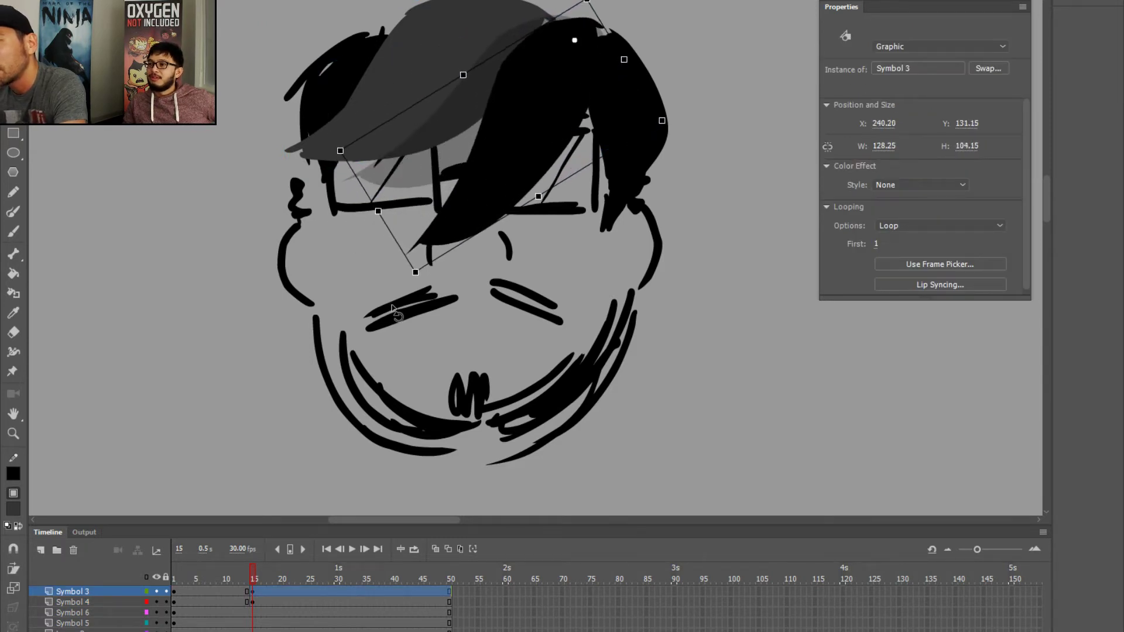
left_click(327, 148)
left_click_drag(290, 194, 371, 185)
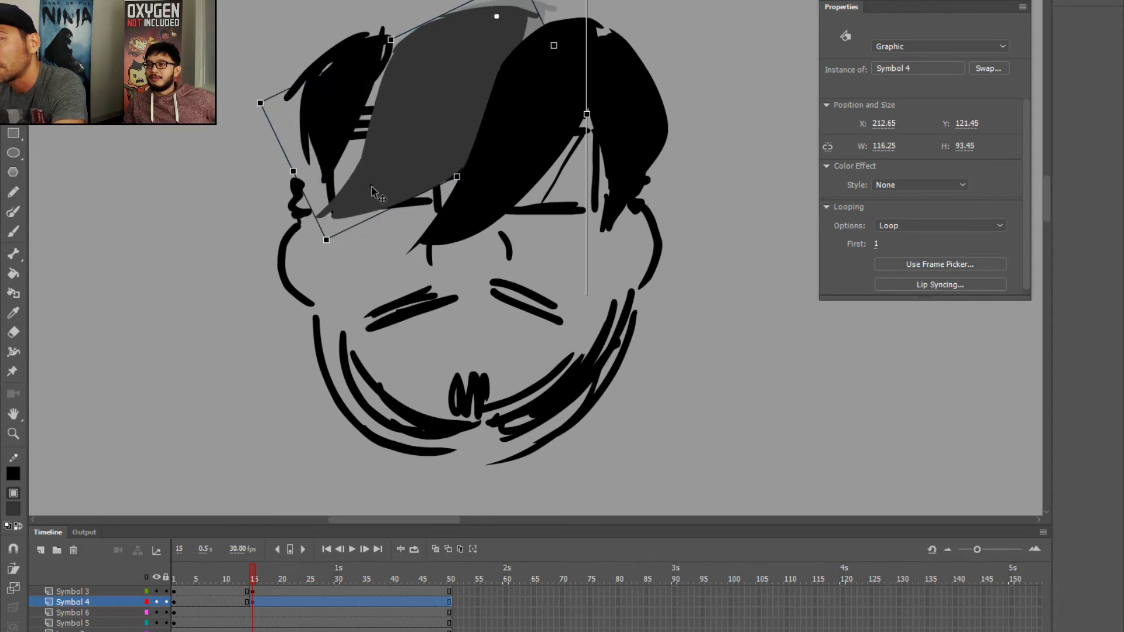
- Rotate the grey lock and the black fringe upward at frame 1, clear of the glasses
left_click(175, 590)
left_click(175, 601)
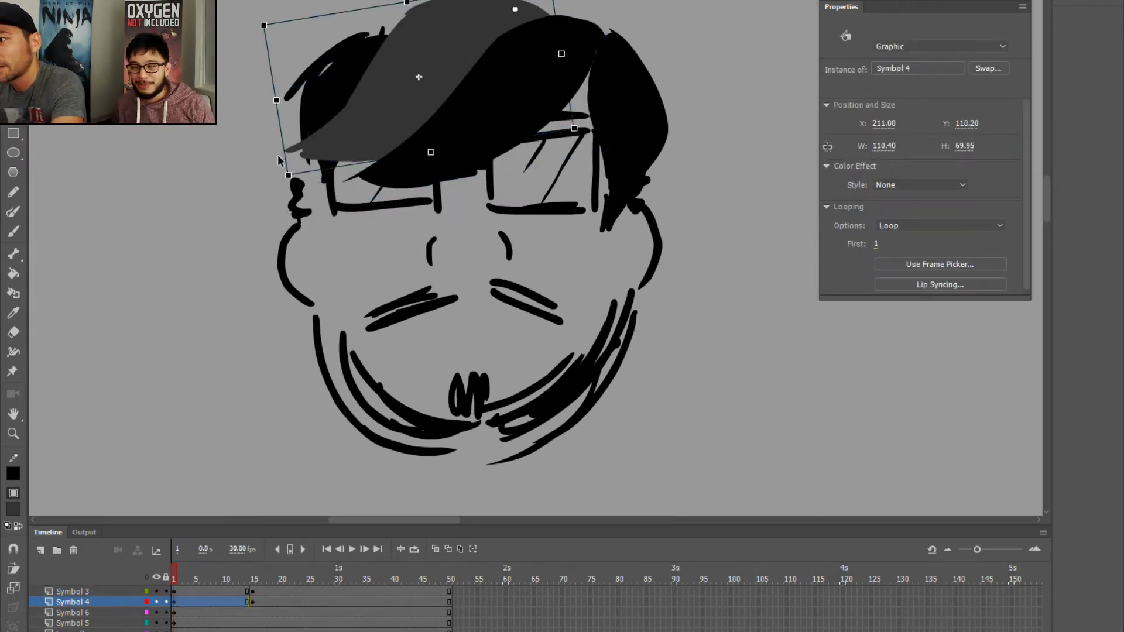
left_click_drag(285, 185, 254, 105)
left_click(357, 175)
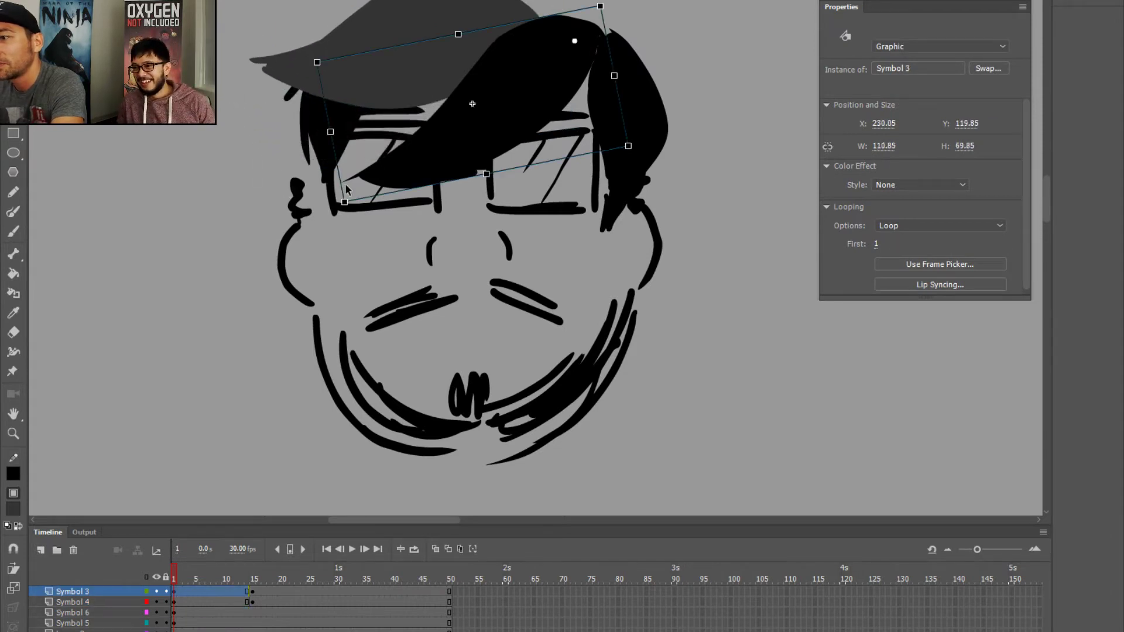
left_click_drag(341, 216, 295, 117)
- Copy both fringe layers' frame 1 keyframes to frame 31 and scrub through the poses
left_click(175, 599)
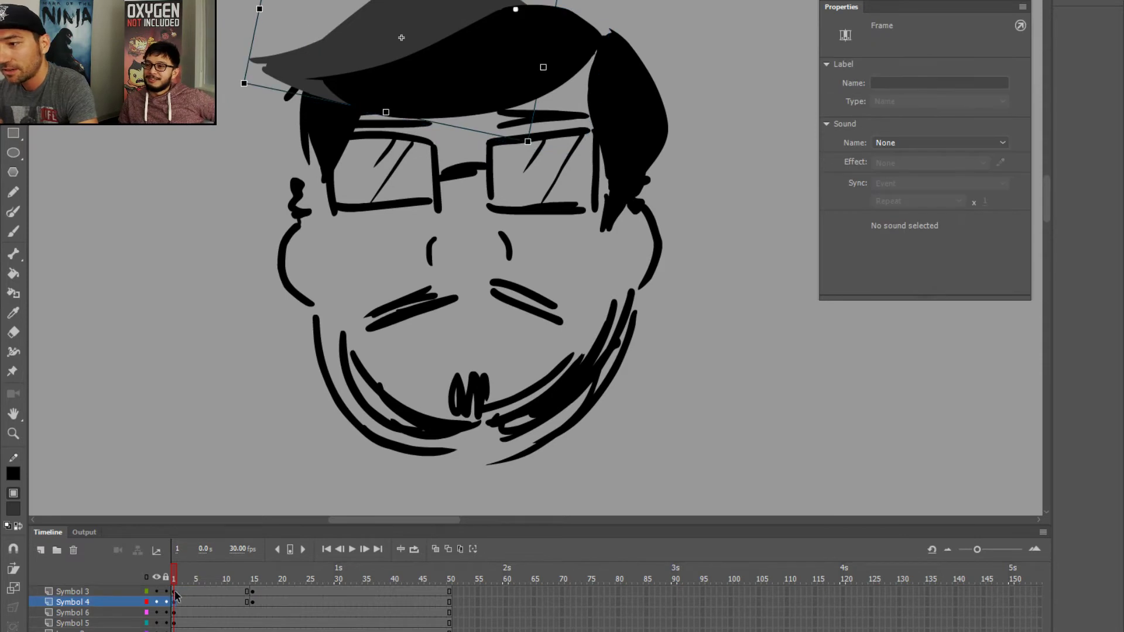
left_click_drag(175, 602, 337, 596)
left_click(222, 575)
mouse_move(223, 574)
left_mouse_down()
mouse_move(353, 589)
mouse_move(199, 587)
mouse_move(226, 591)
left_mouse_up()
- Create classic tweens between the keyframes on both fringe layers and play the animation from frame 1
left_click(276, 602)
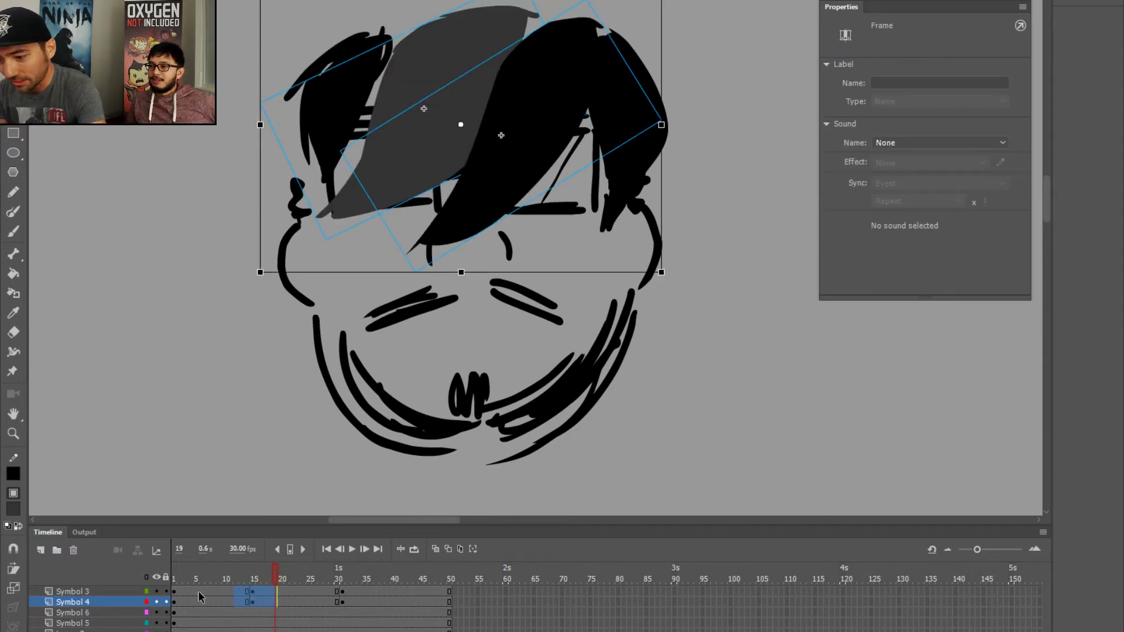
right_click(247, 600)
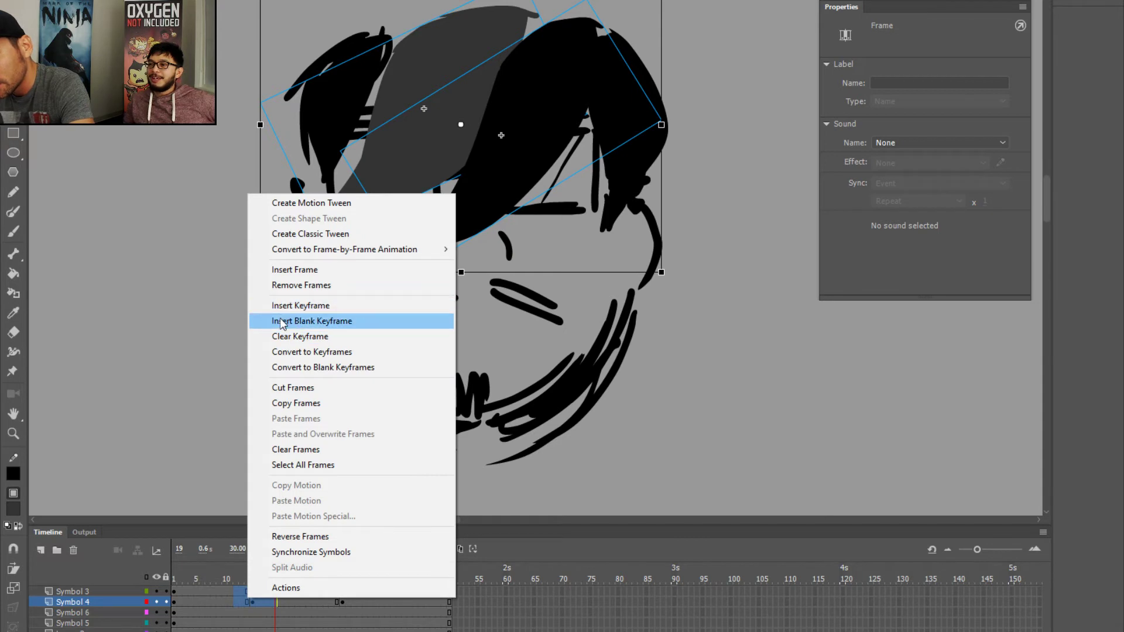
left_click(279, 237)
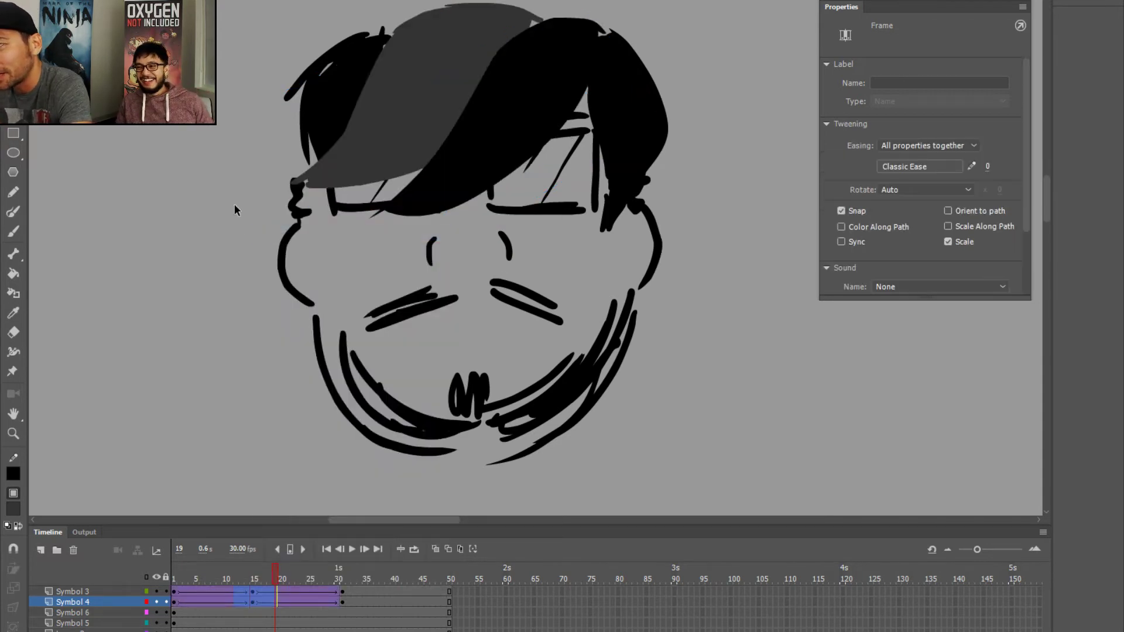
left_click_drag(206, 565, 141, 585)
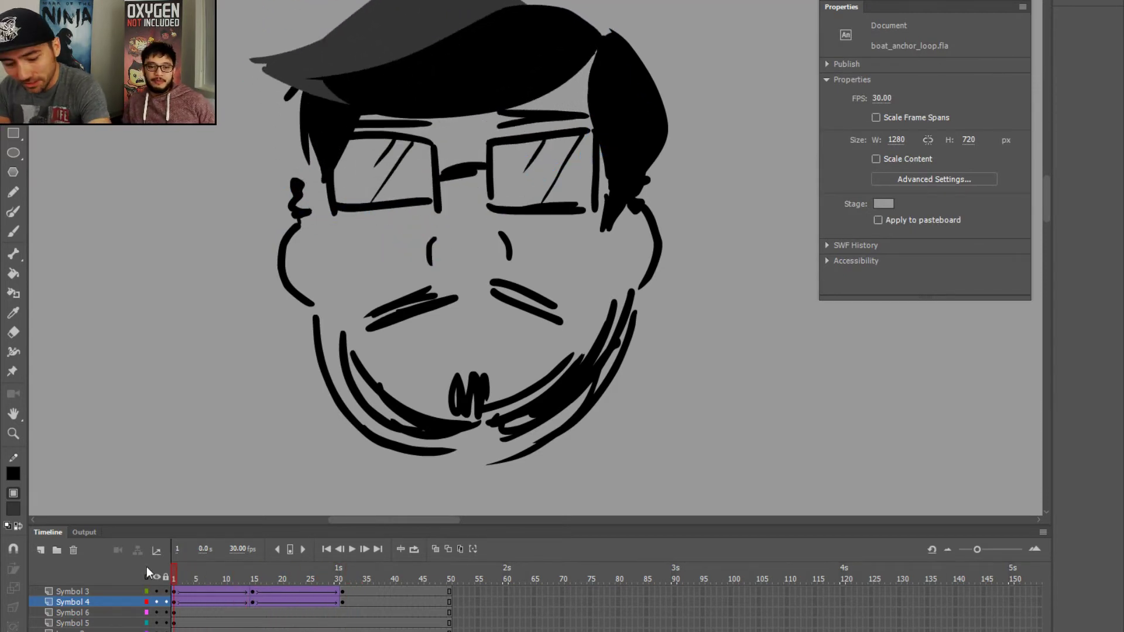
key("Return")
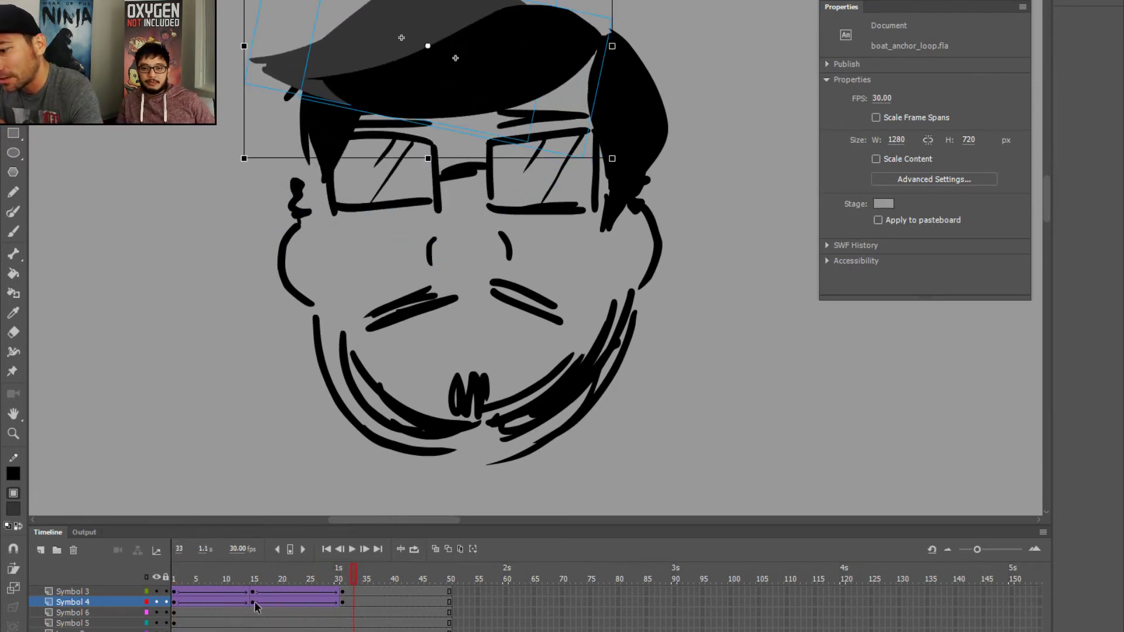
- Shift both fringe layers' middle keyframes to frame 9 and end keyframes to frame 17, and play the faster swing
left_click_drag(257, 591, 349, 604)
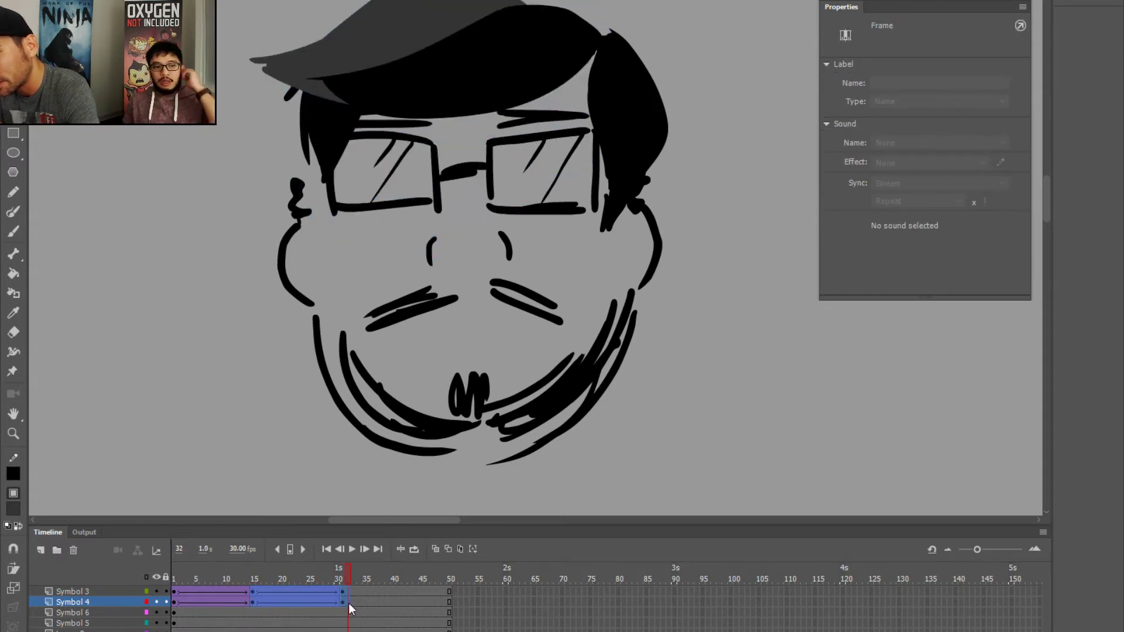
left_click_drag(254, 601, 220, 603)
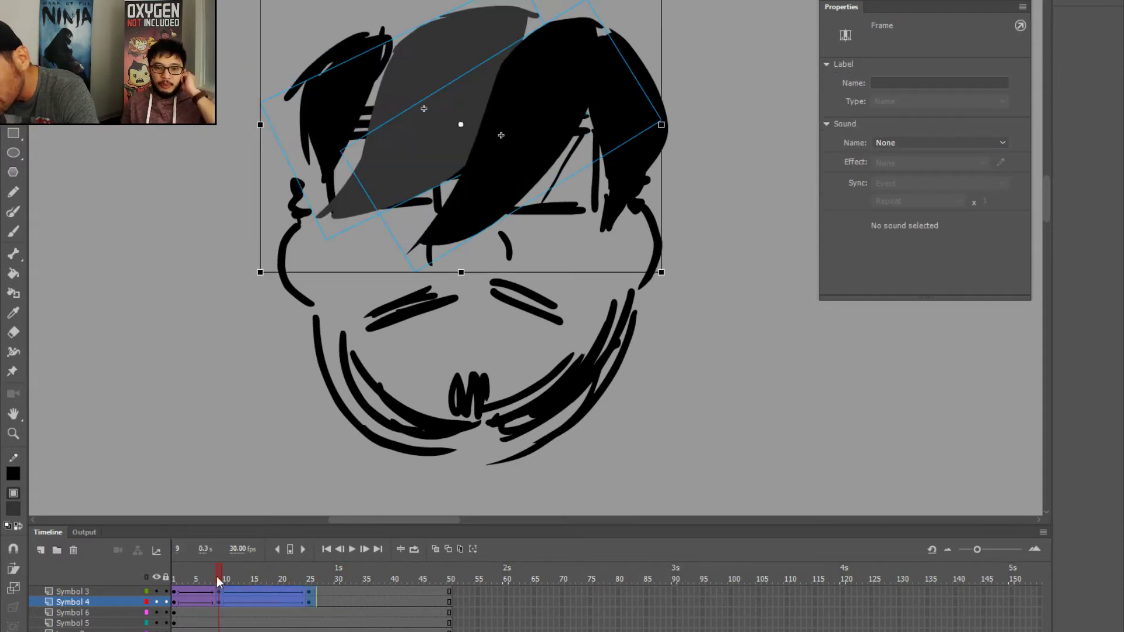
left_click(220, 591)
left_click_drag(309, 592, 258, 610)
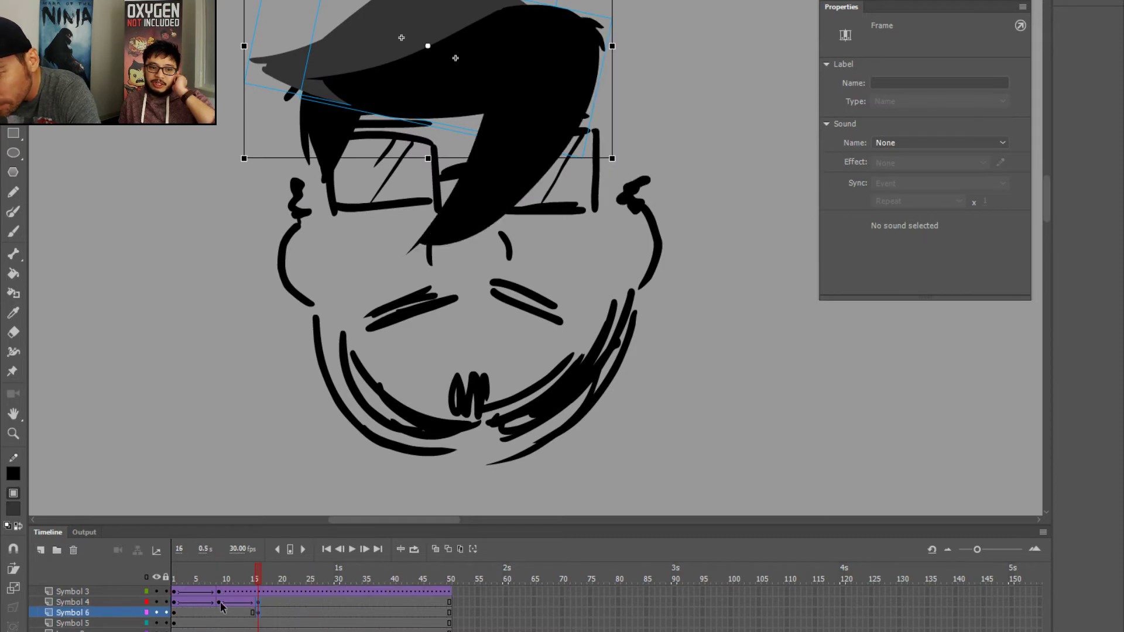
left_click(258, 591)
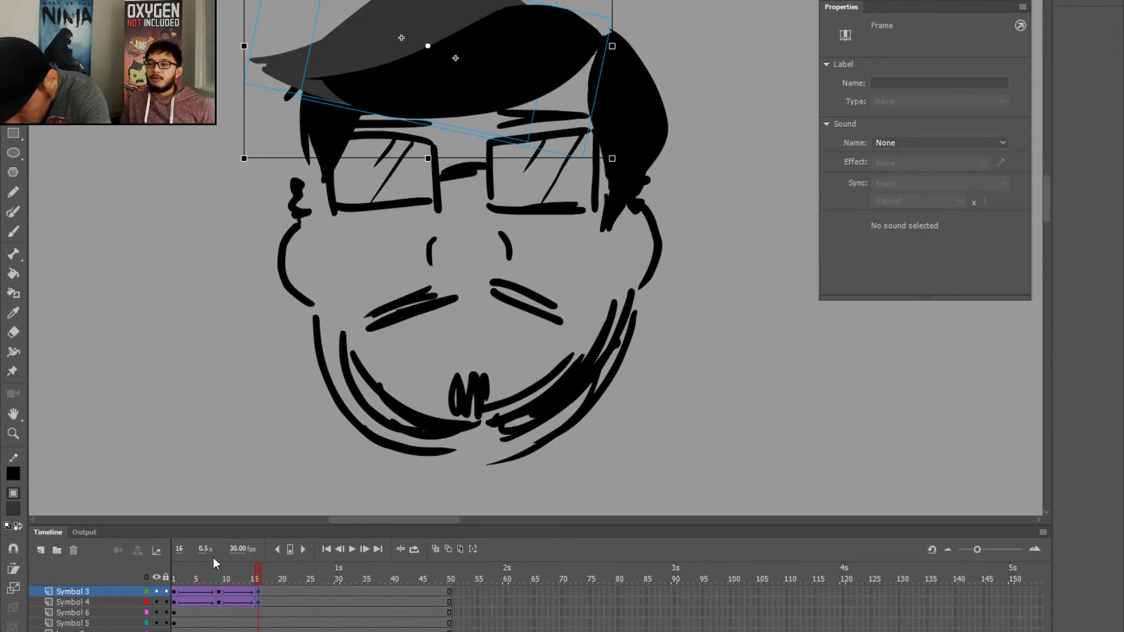
left_click(186, 574)
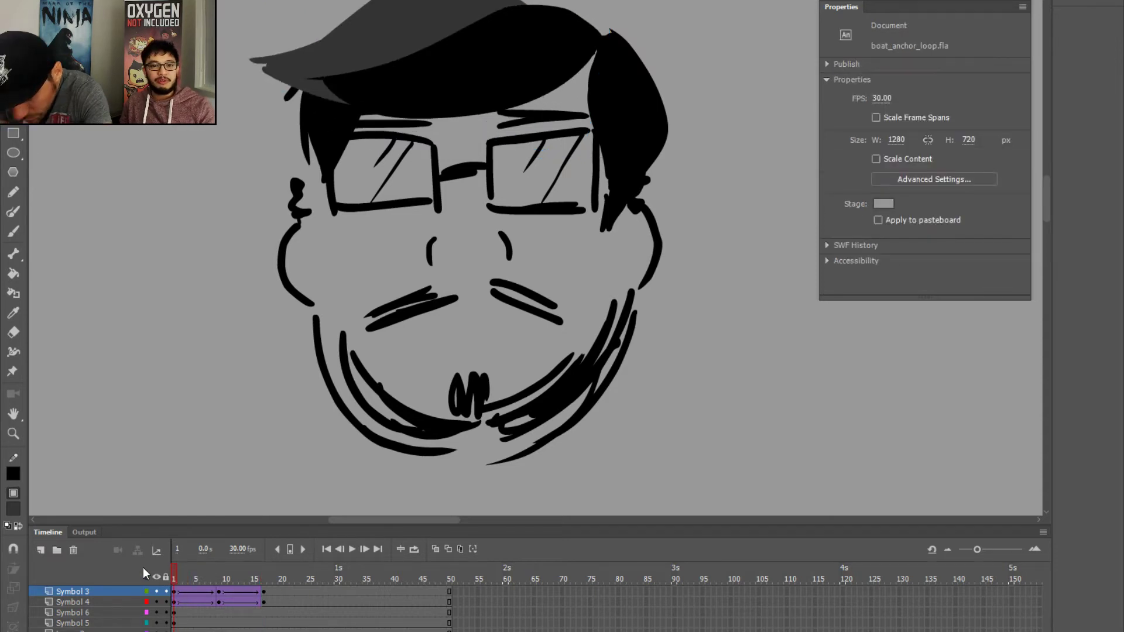
key("Return")
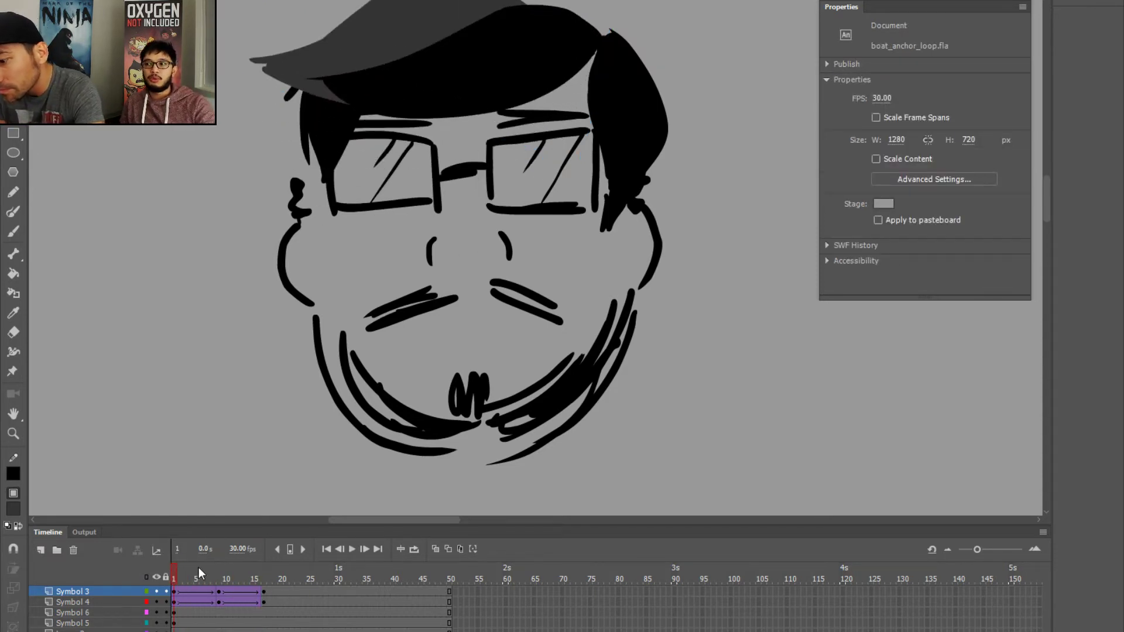
- Reduce the swing by rotating both fringe pieces slightly lower at frame 1 and higher at frame 9
left_click(389, 103)
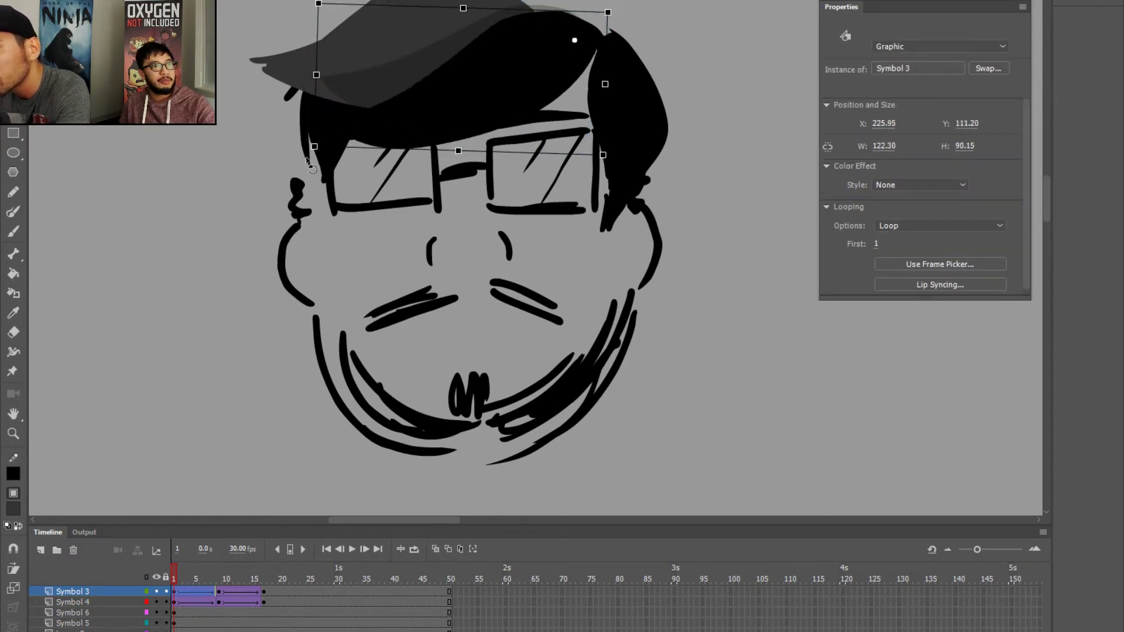
left_click(273, 75)
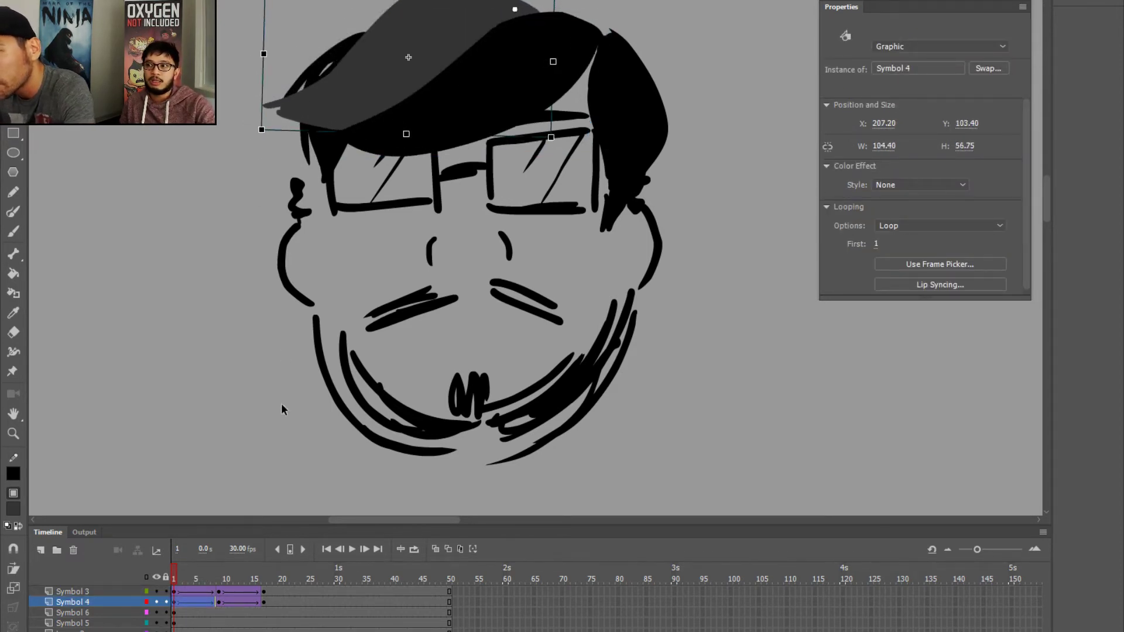
left_click(219, 579)
left_click(354, 193)
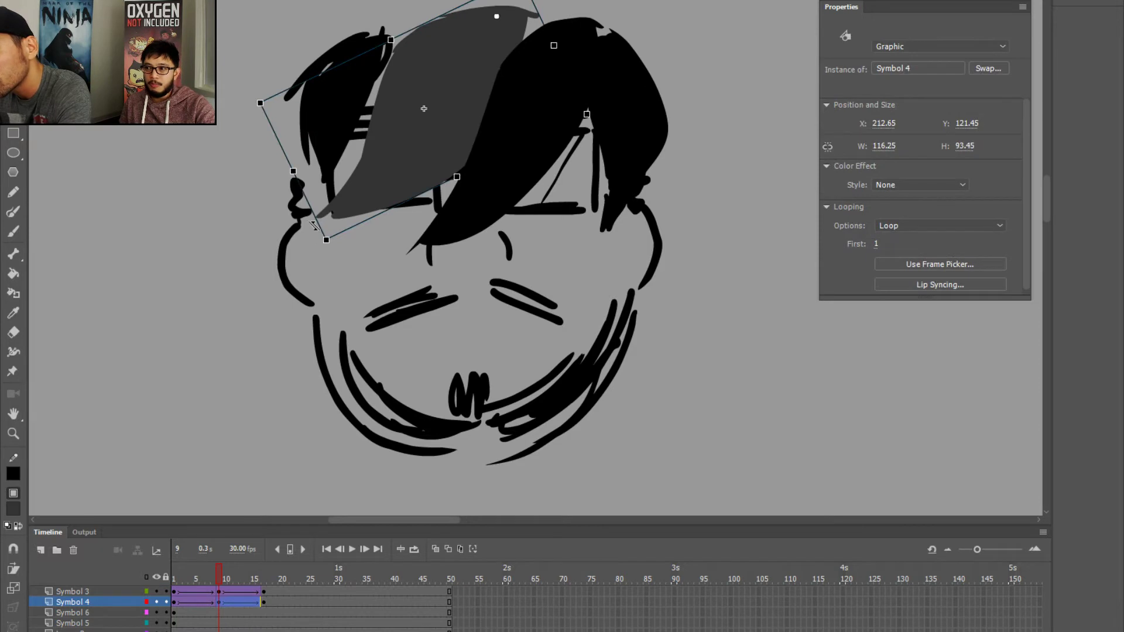
left_click_drag(355, 193, 339, 159)
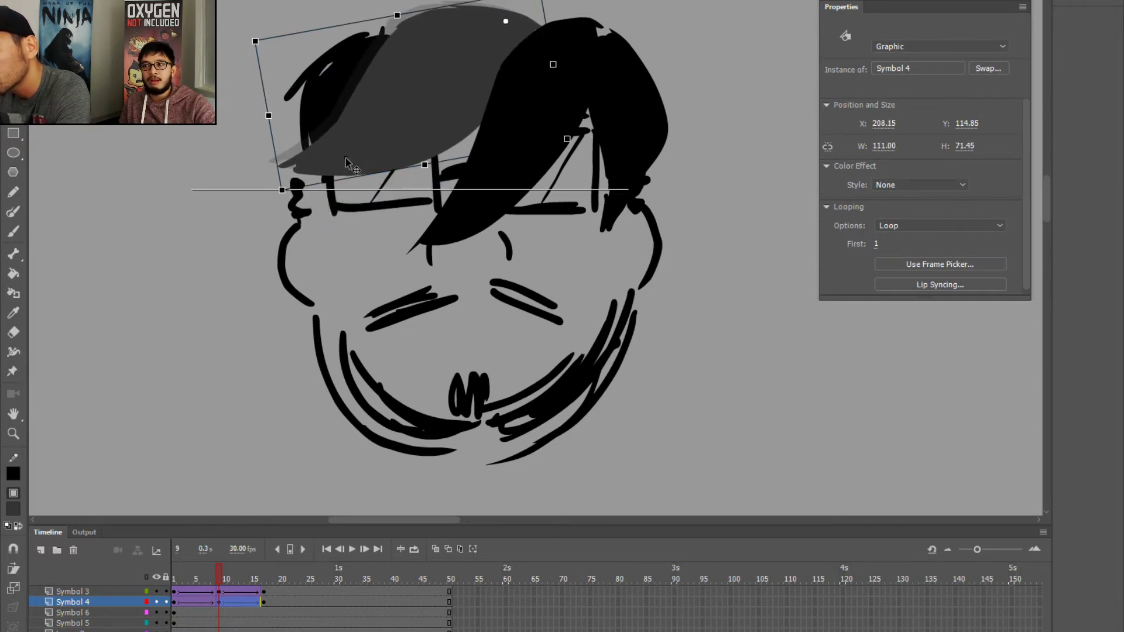
left_click(430, 245)
left_click_drag(417, 275, 348, 224)
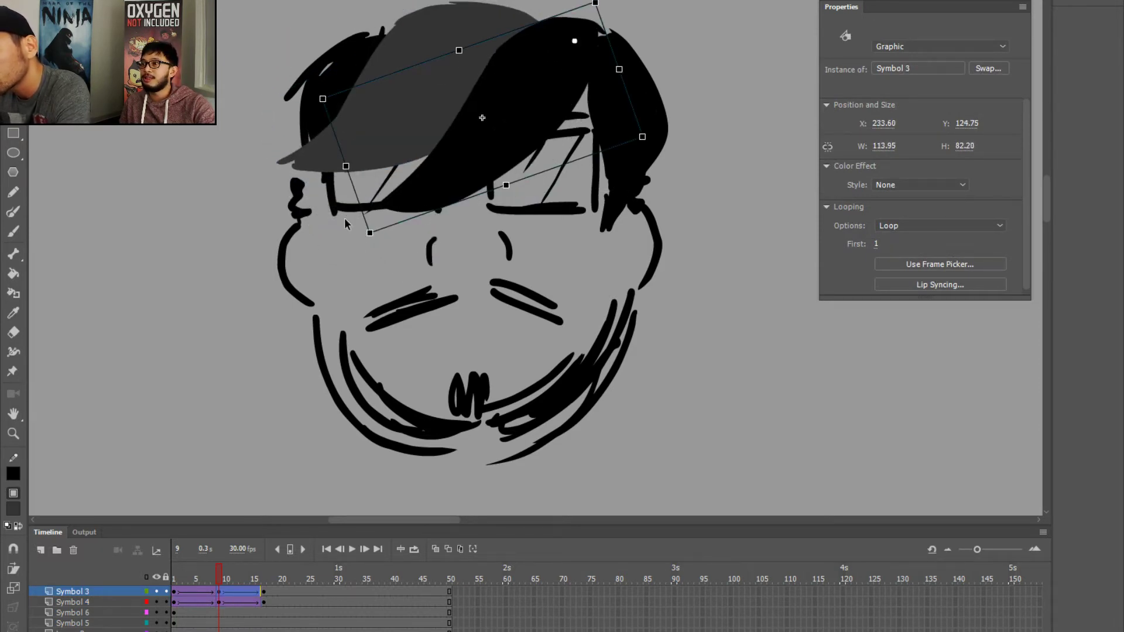
- Copy both fringe layers' frame 1 keyframes to frame 17 and remove the classic tweens that follow them
left_click(176, 597)
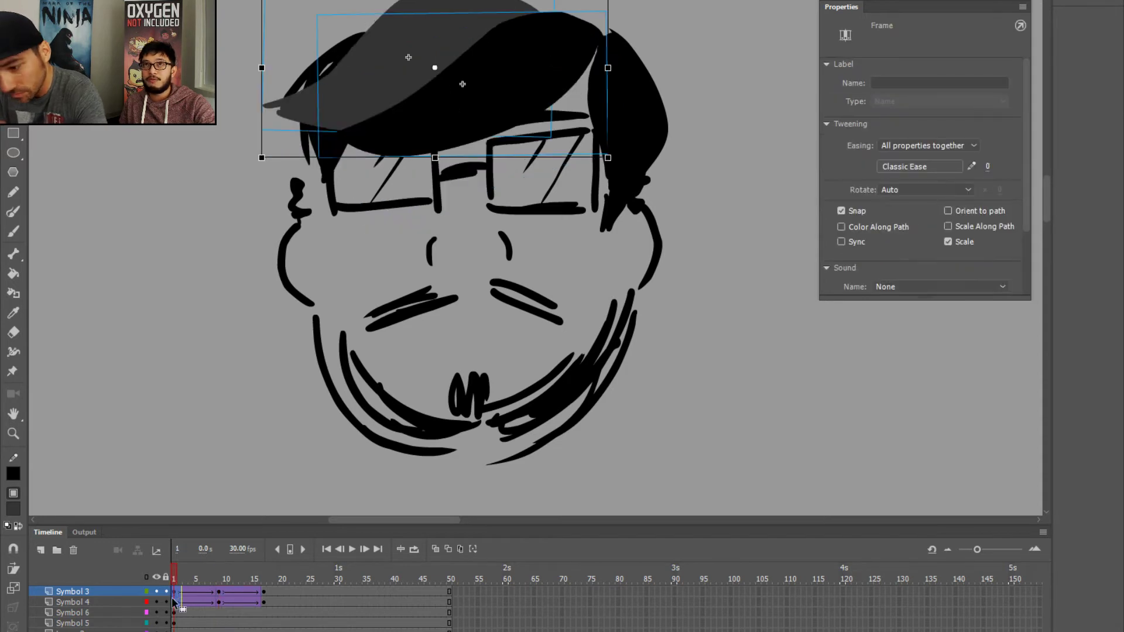
left_click(174, 601)
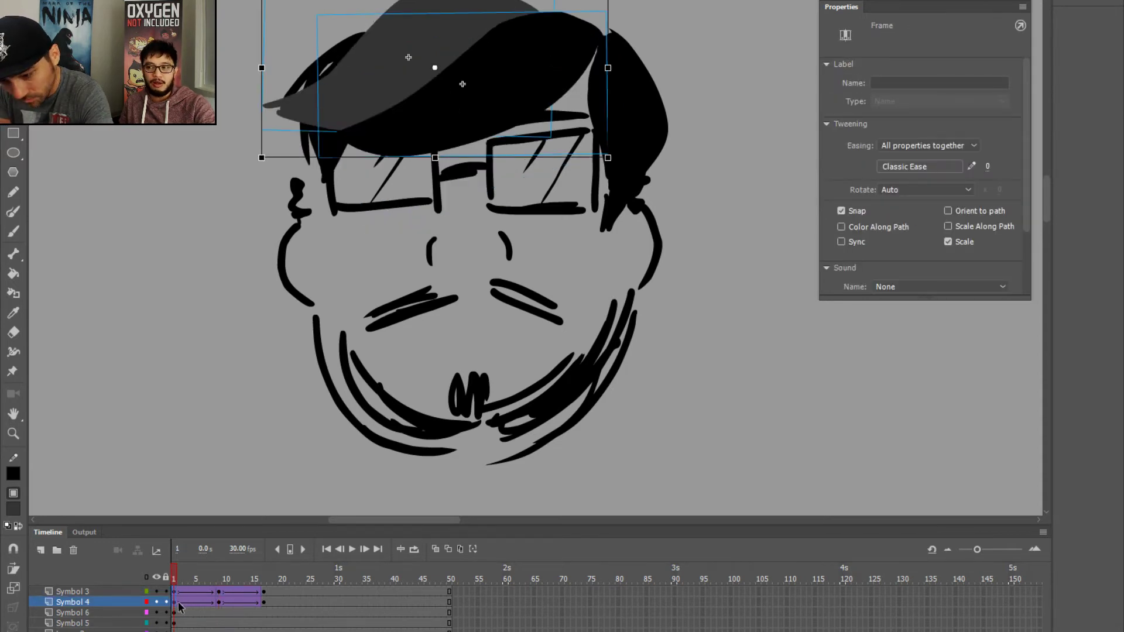
left_click_drag(174, 602, 264, 604)
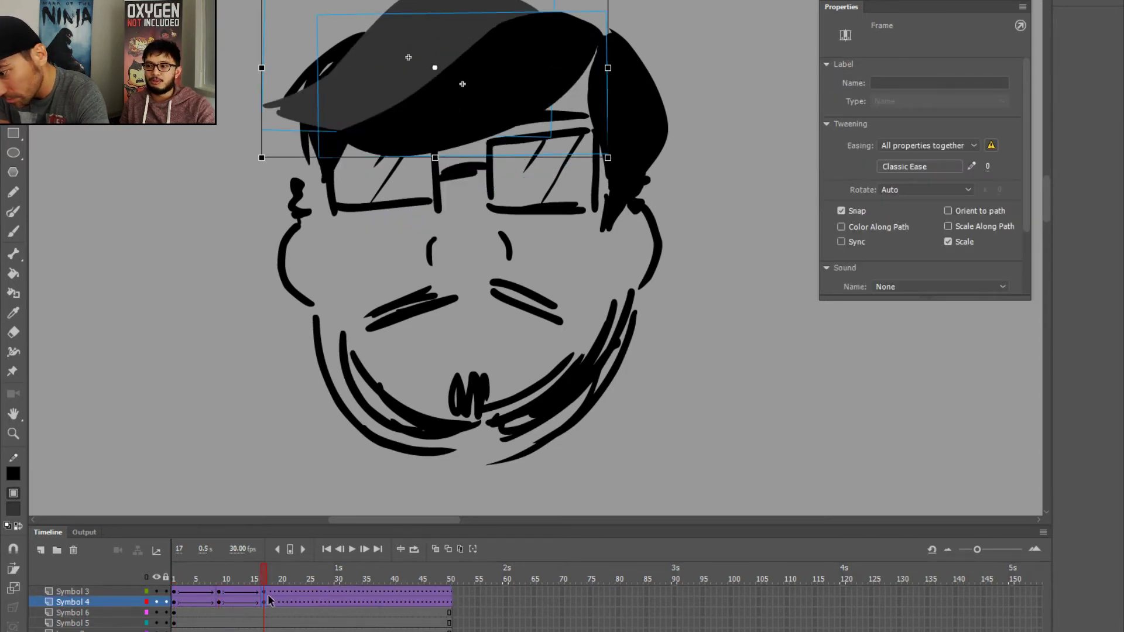
right_click(269, 592)
left_click(334, 232)
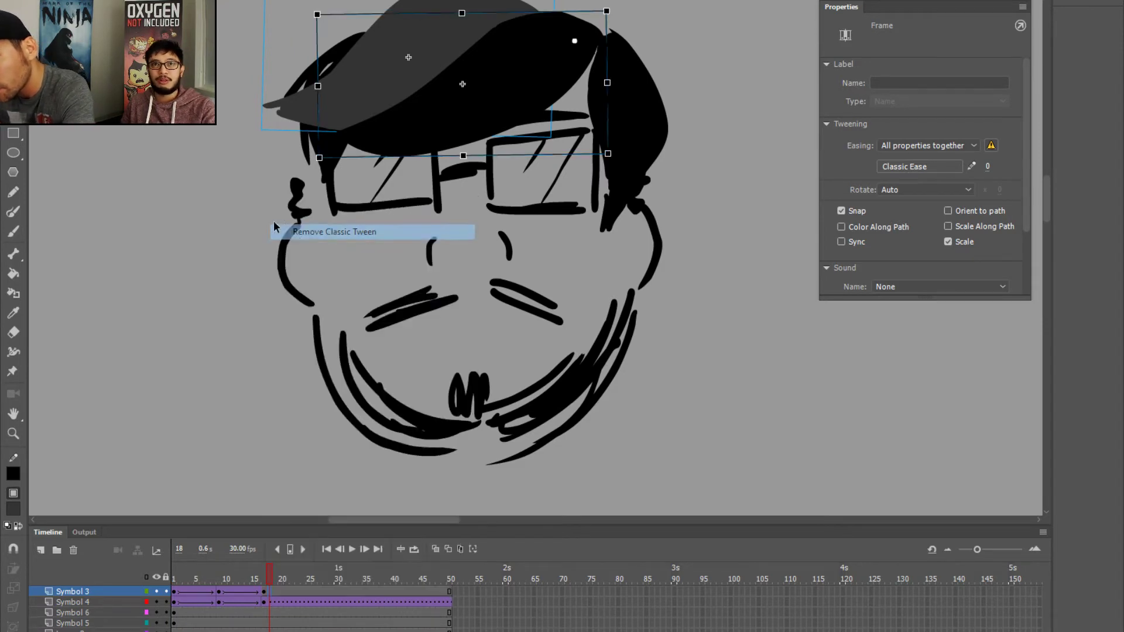
right_click(286, 602)
left_click(310, 240)
- Turn on looped playback for frames 1 to 16 and play the fringe swing from the first frame
left_click_drag(284, 571, 118, 586)
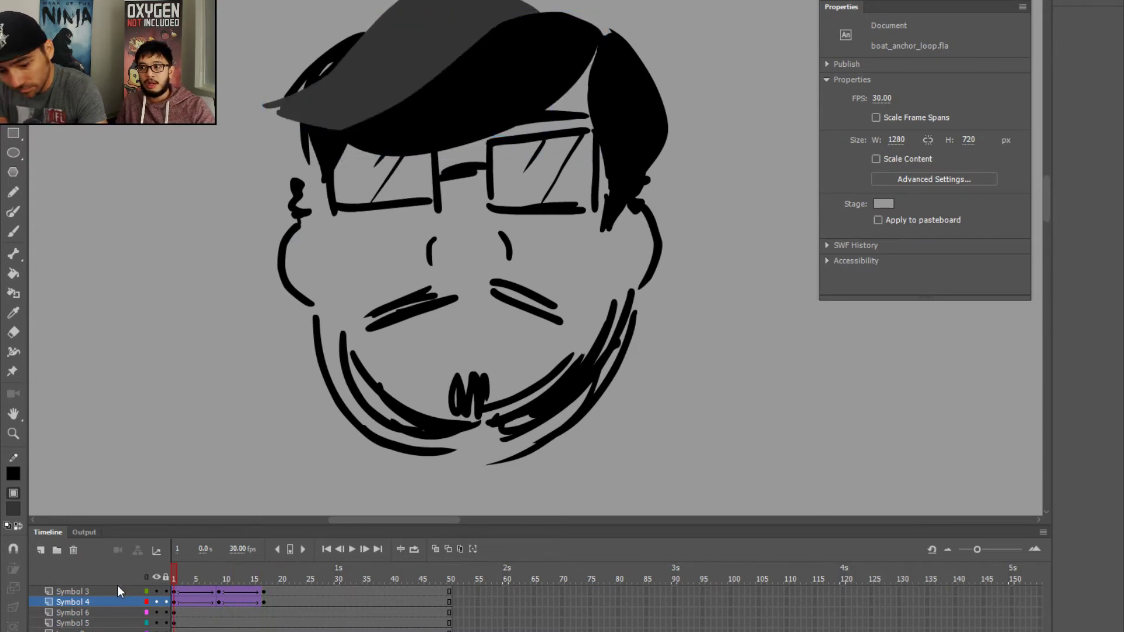
left_click(414, 549)
left_click_drag(215, 575, 261, 575)
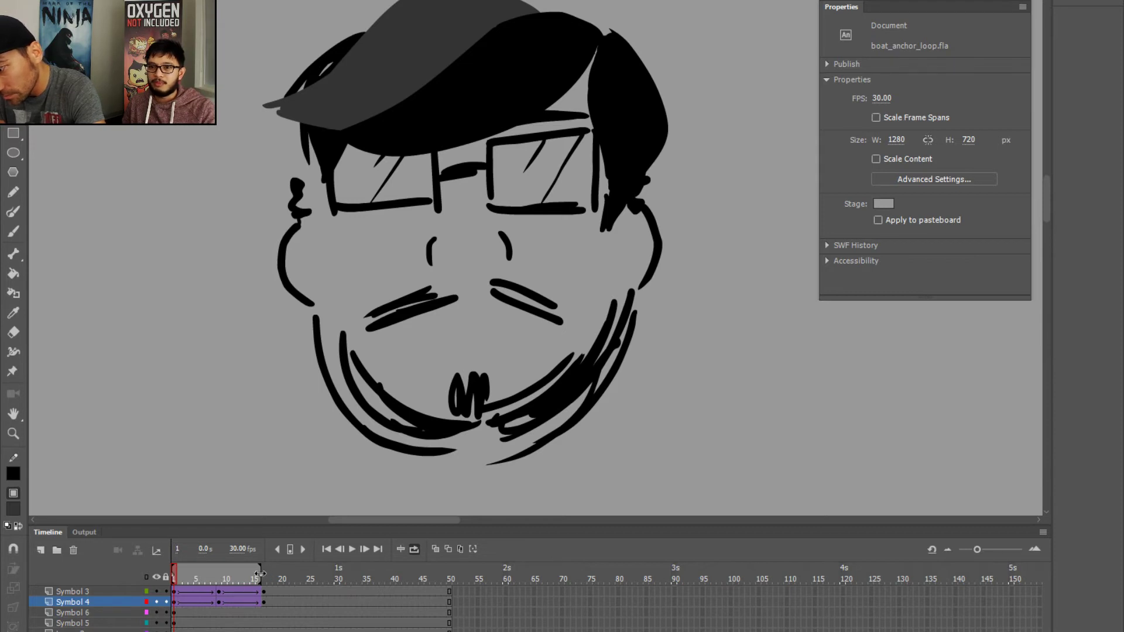
key("Return")
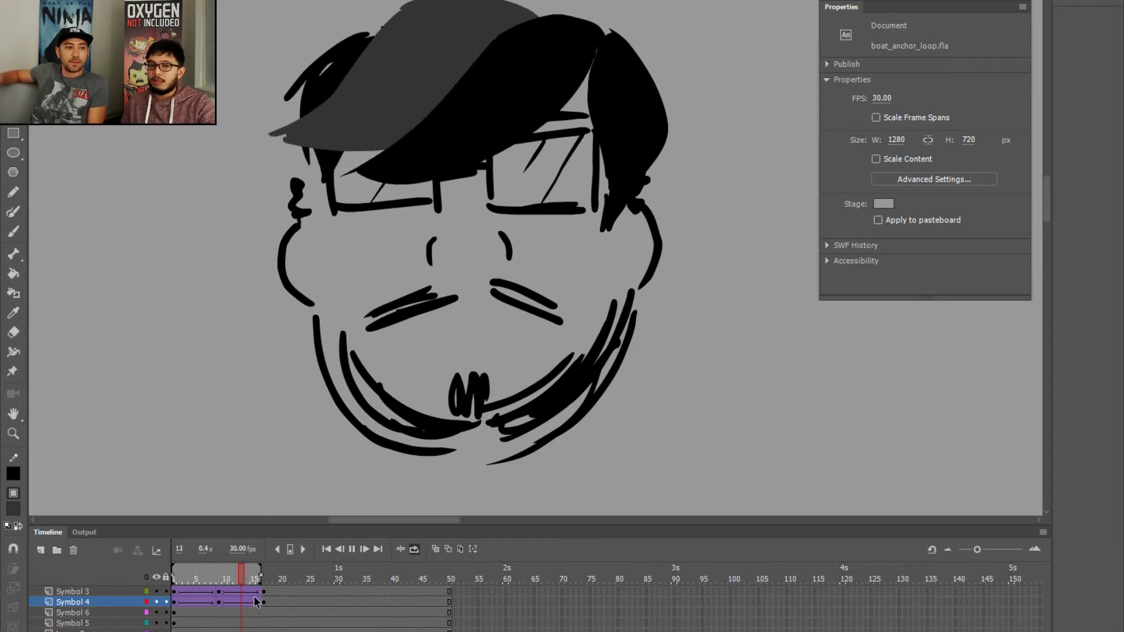
- Fill the dark grey fringe piece with black inside its symbol, group the shape, and play the loop in the main scene
left_click(209, 578)
left_click_drag(209, 578, 223, 578)
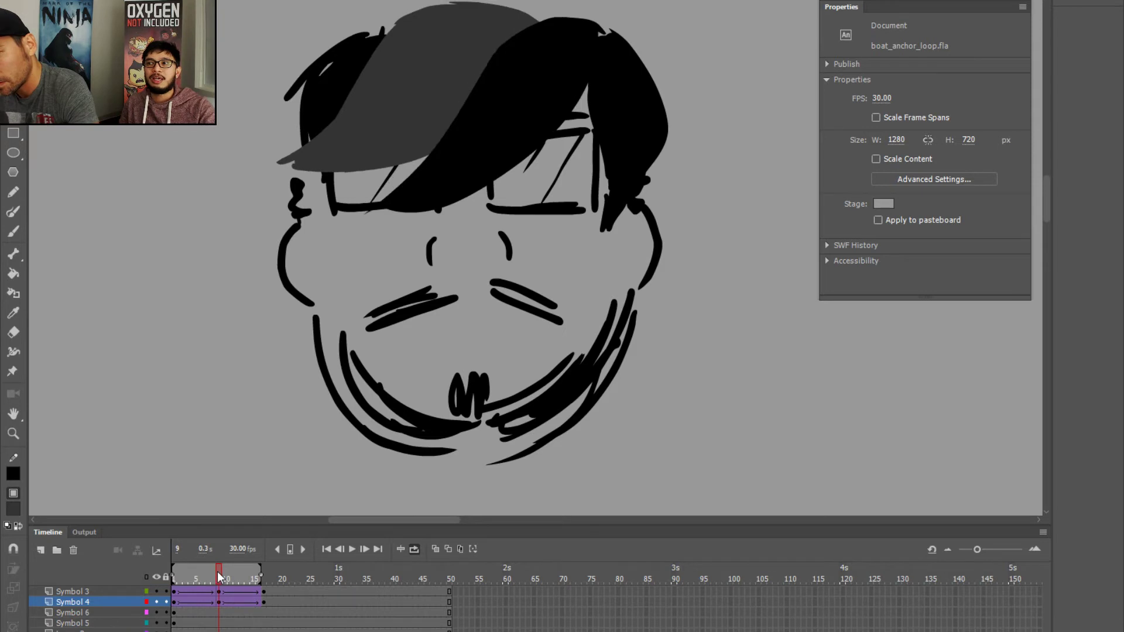
double_click(381, 125)
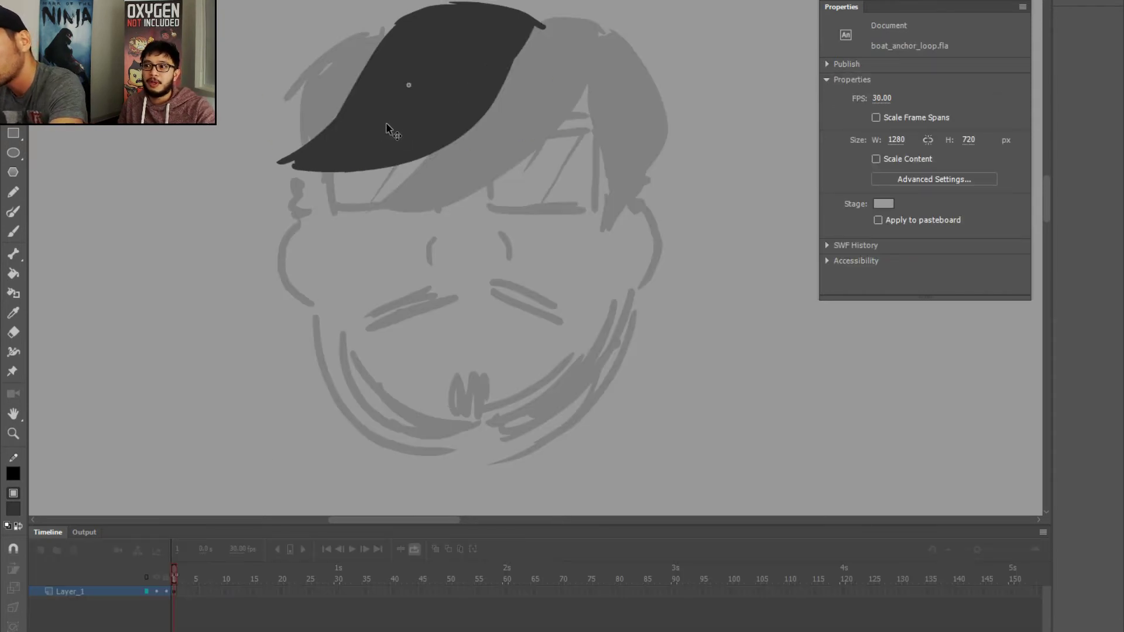
left_click(386, 121)
left_click(967, 145)
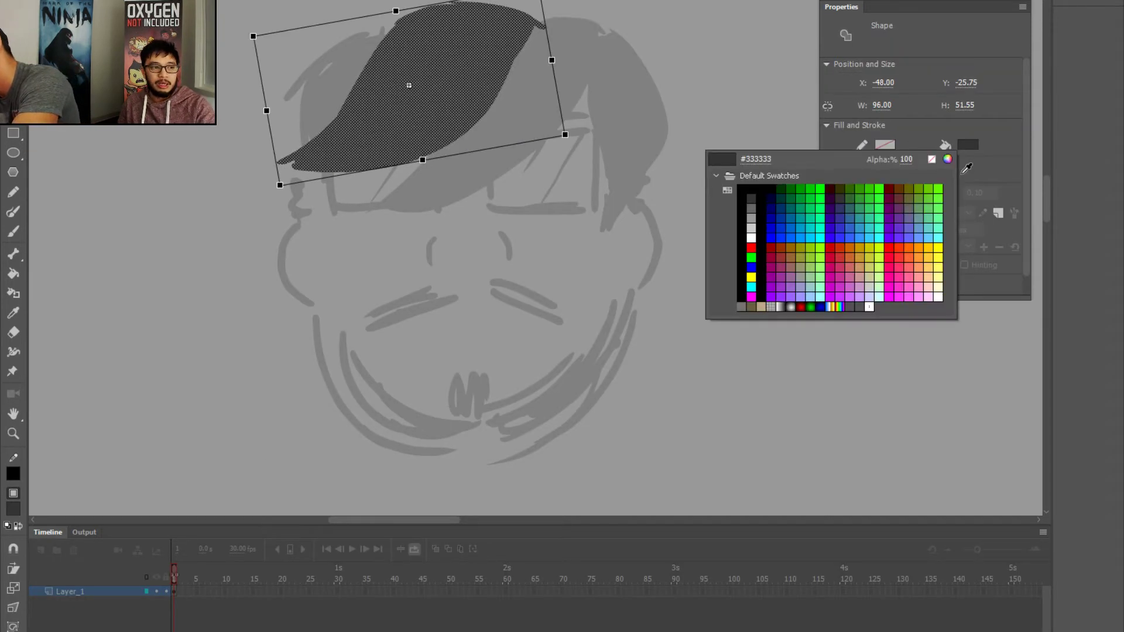
left_click(741, 193)
key("ctrl+g")
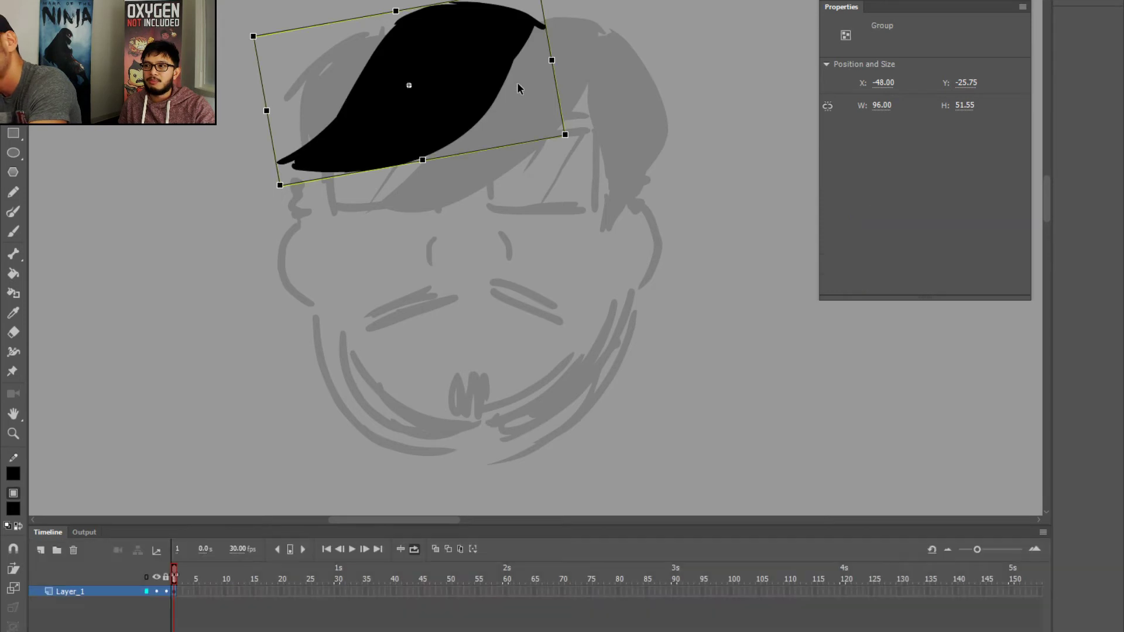
double_click(269, 76)
key("Return")
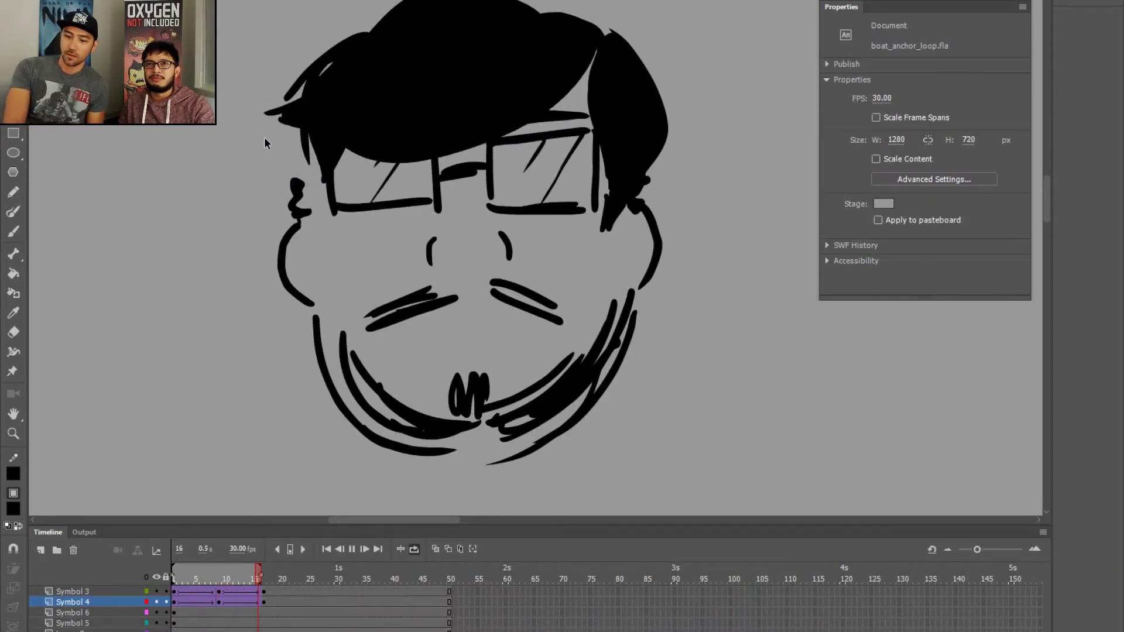
- Examine the looping fringe swing on the whole head, both from a distance and up close
key("ctrl+minus")
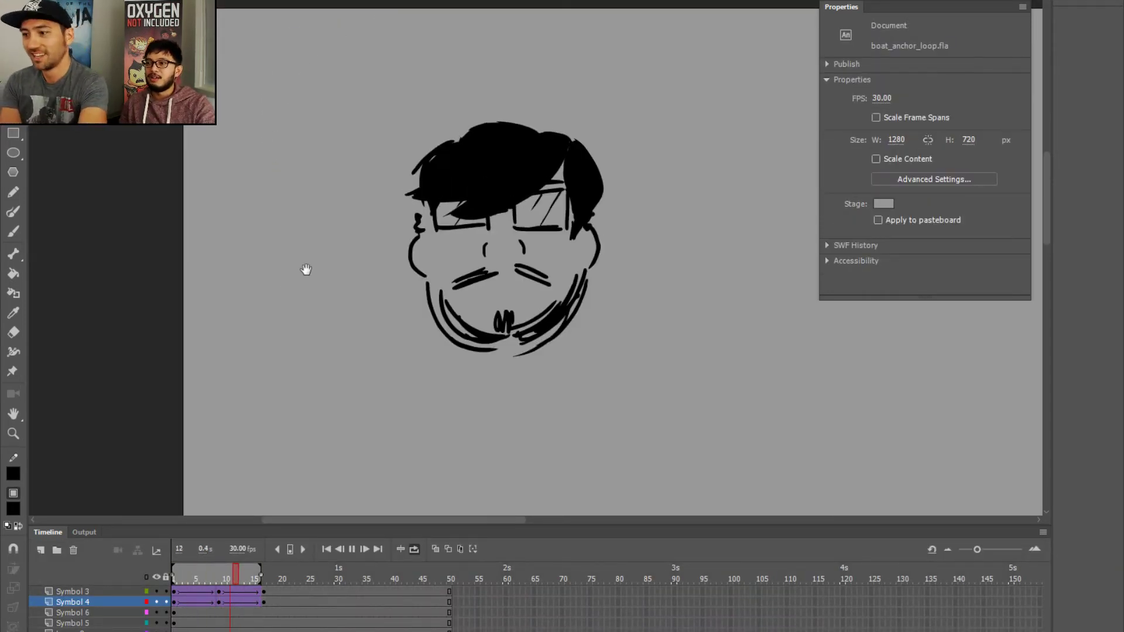
left_click_drag(306, 269, 234, 170)
key("b")
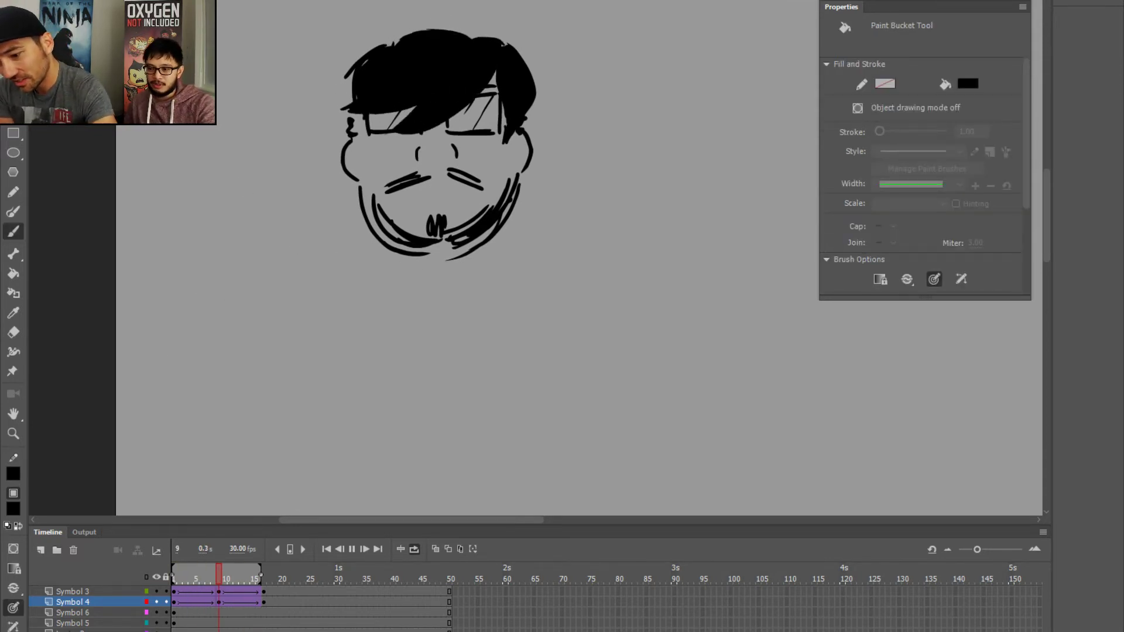
left_click(73, 592)
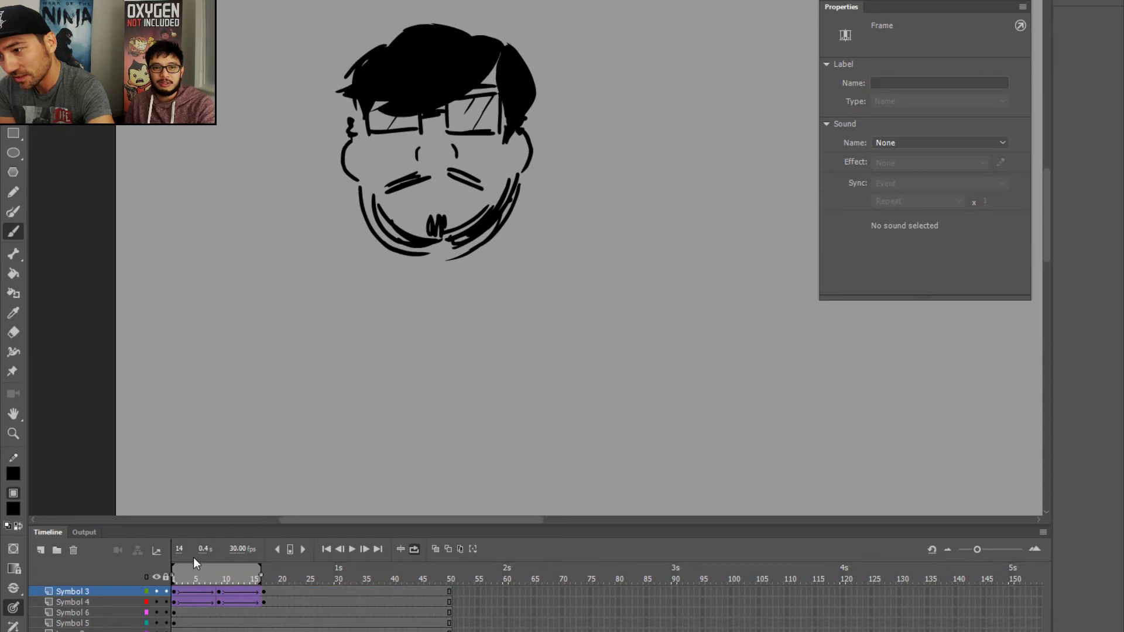
key("Return")
key("ctrl+equal")
mouse_move(176, 222)
left_mouse_down()
mouse_move(213, 358)
mouse_move(223, 322)
mouse_move(275, 293)
left_mouse_up()
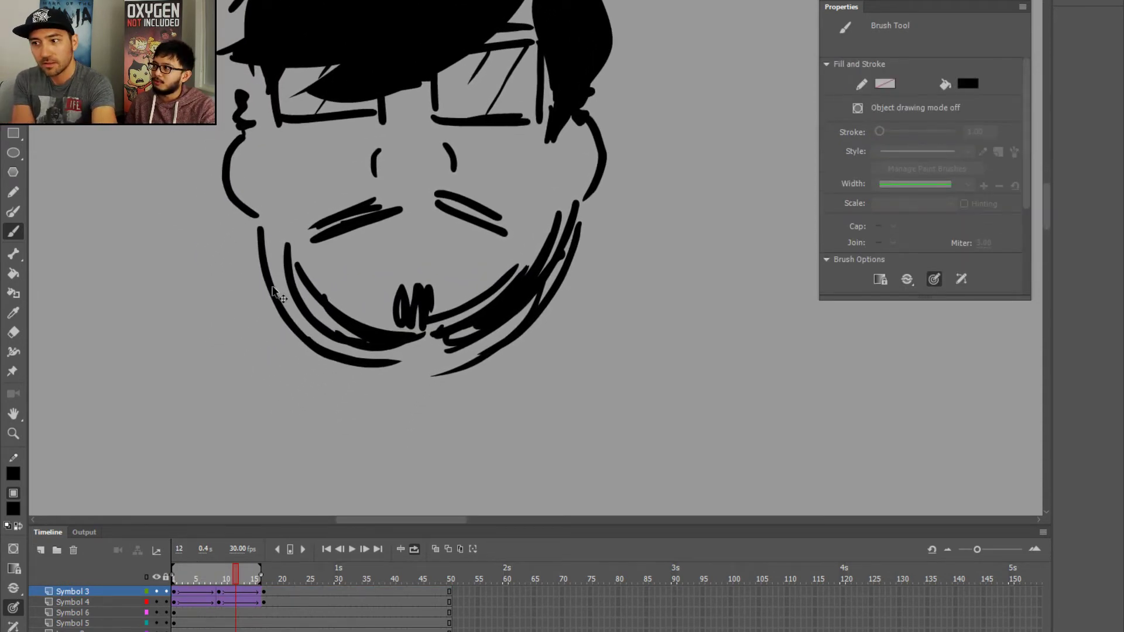
key("ctrl+minus")
scroll(170, 275, "down", 3)
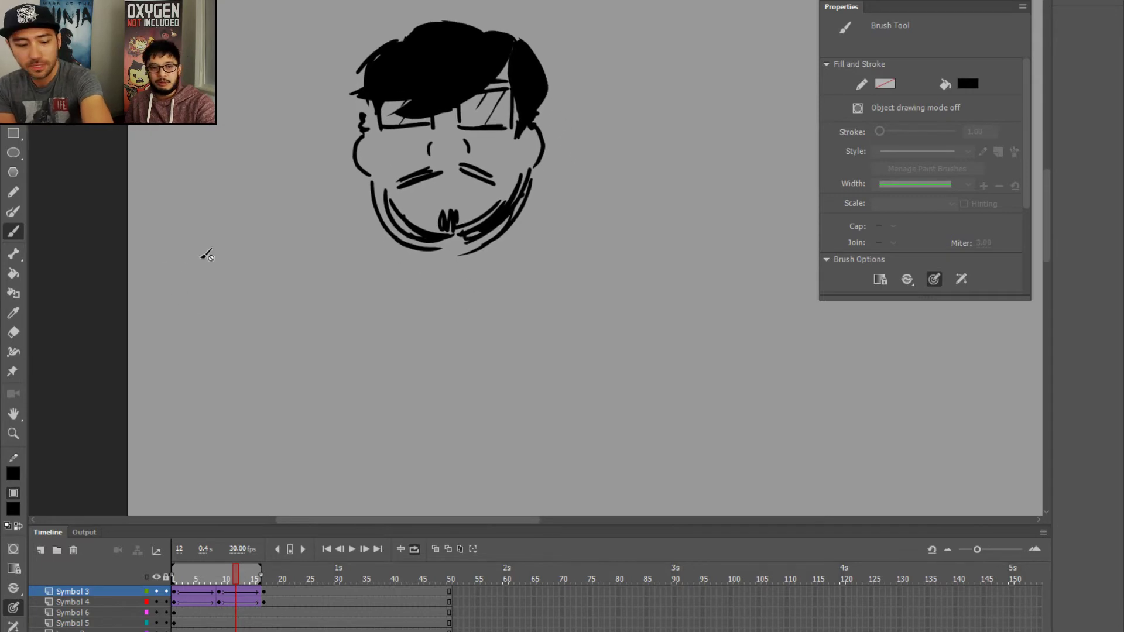
- Add a new layer above the Symbol 3 layer and select its first frame
key("v")
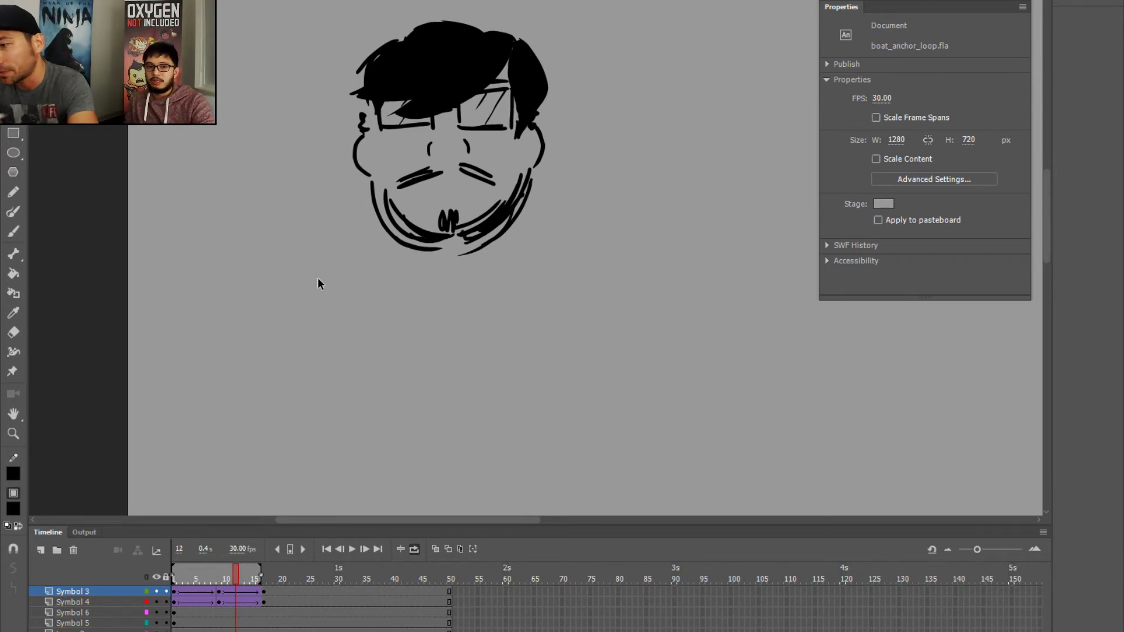
left_click(403, 247)
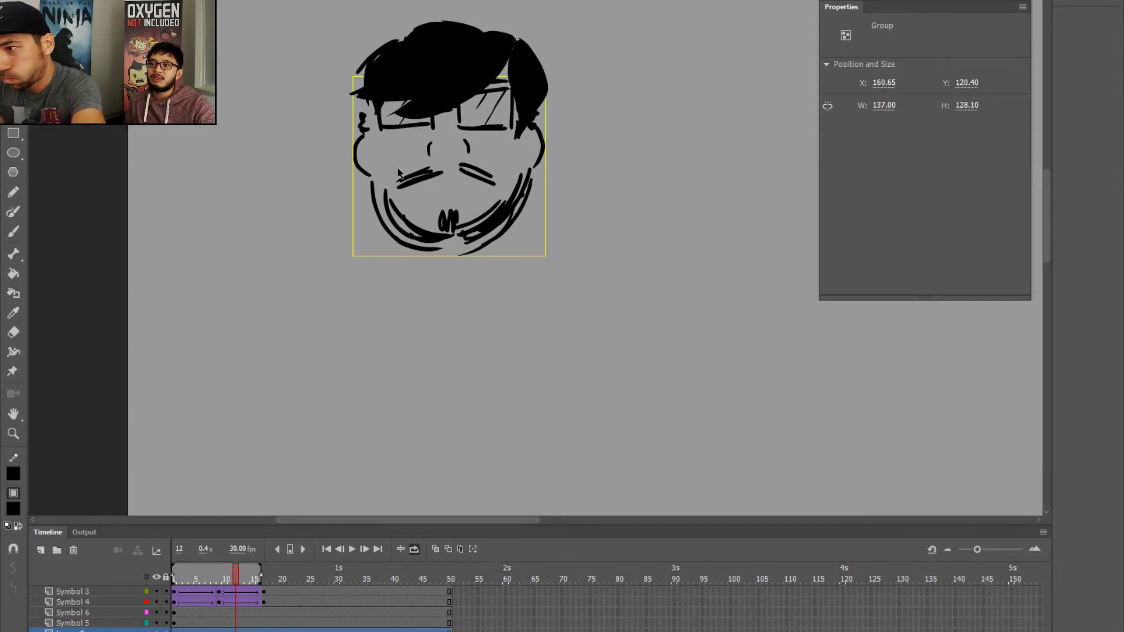
left_click(425, 129)
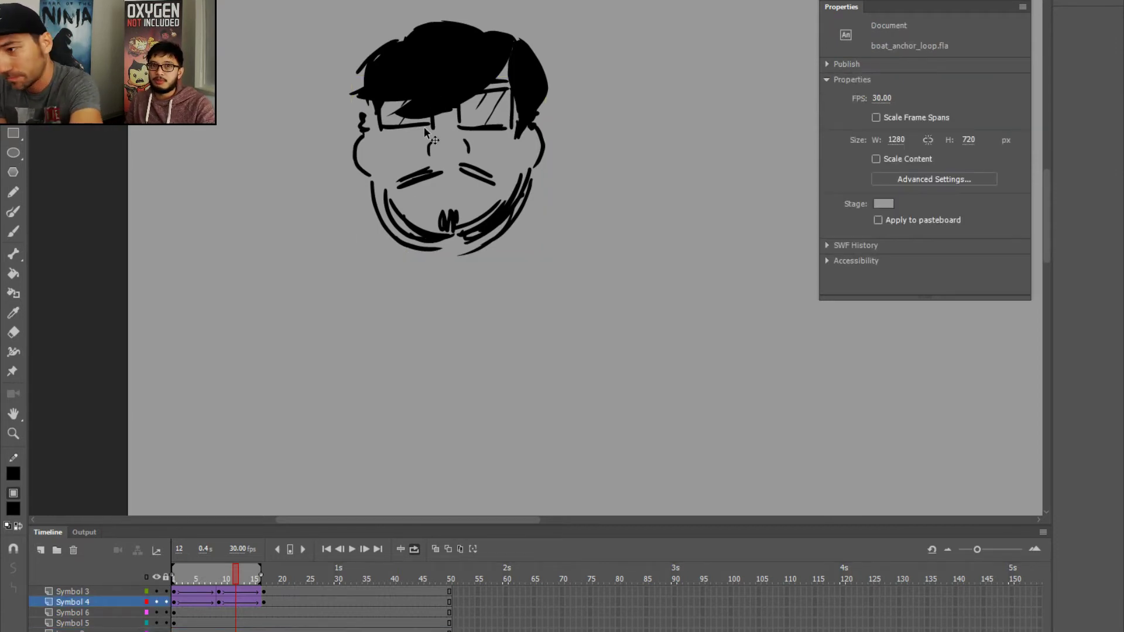
left_click(98, 592)
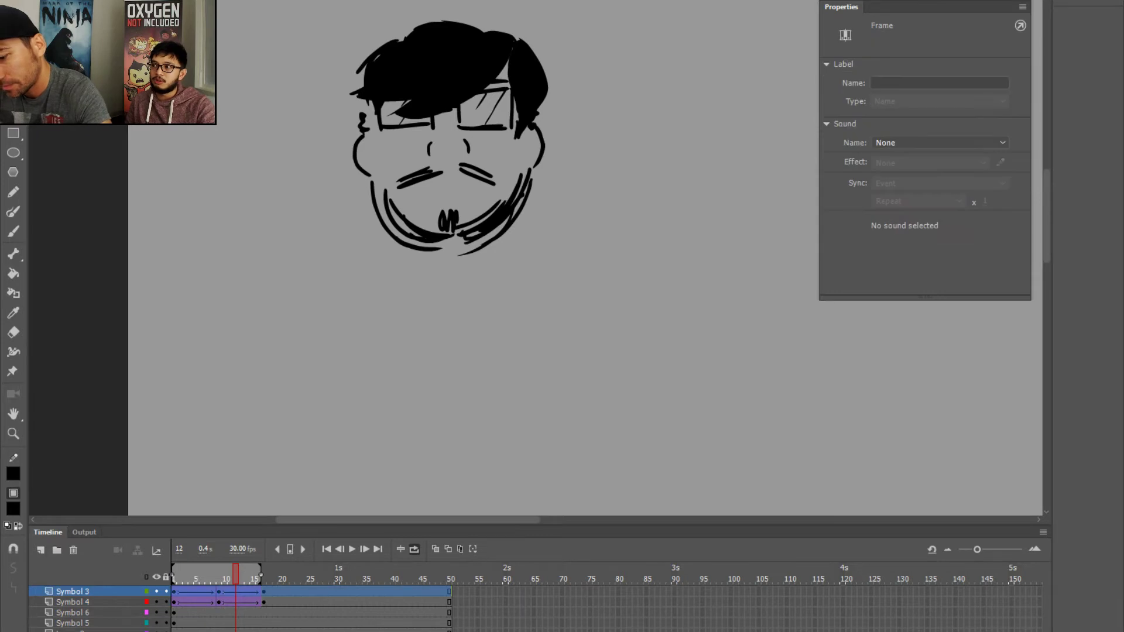
left_click(41, 550)
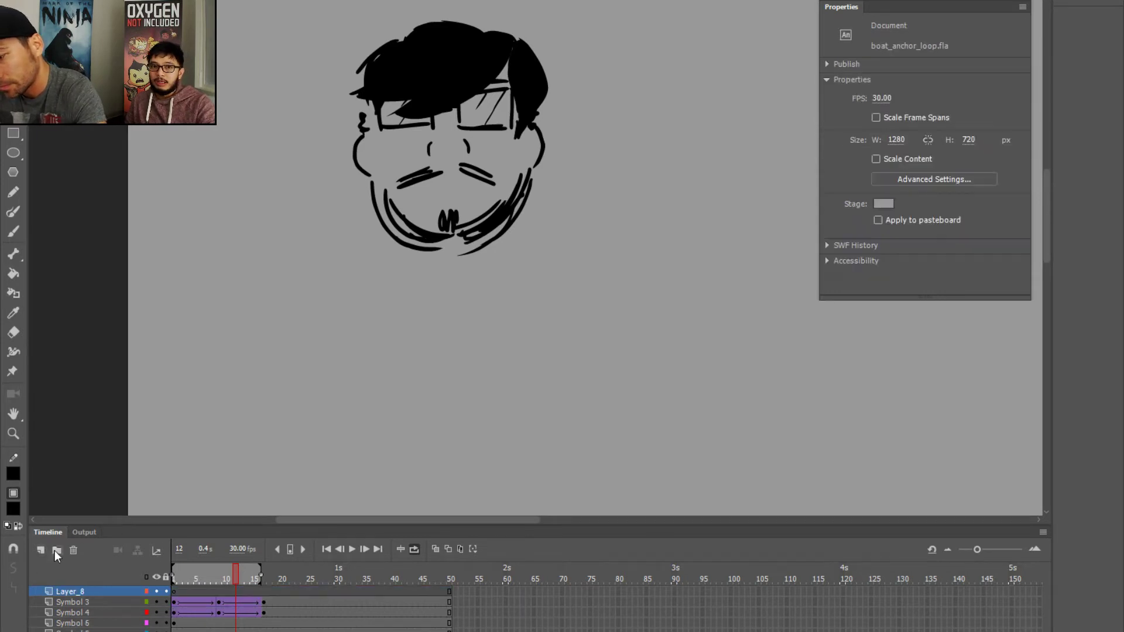
left_click(174, 592)
- Sketch a neck, a shoulder and a bent arm with a hand below the head using the Brush tool
key("b")
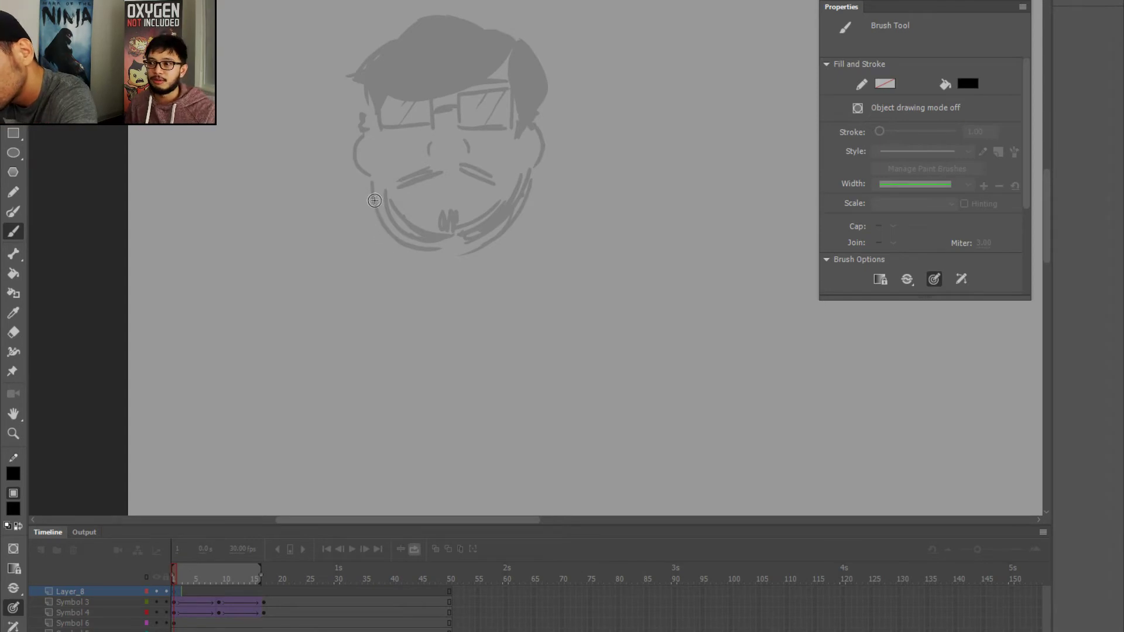
left_click_drag(386, 193, 372, 232)
left_click_drag(523, 193, 532, 222)
mouse_move(375, 194)
left_mouse_down()
mouse_move(334, 244)
mouse_move(279, 257)
mouse_move(219, 316)
mouse_move(209, 367)
mouse_move(309, 464)
mouse_move(358, 472)
left_mouse_up()
left_click_drag(239, 385, 334, 471)
mouse_move(293, 376)
left_mouse_down()
mouse_move(365, 355)
mouse_move(325, 364)
left_mouse_up()
left_click_drag(275, 339, 382, 443)
left_click_drag(391, 405, 374, 484)
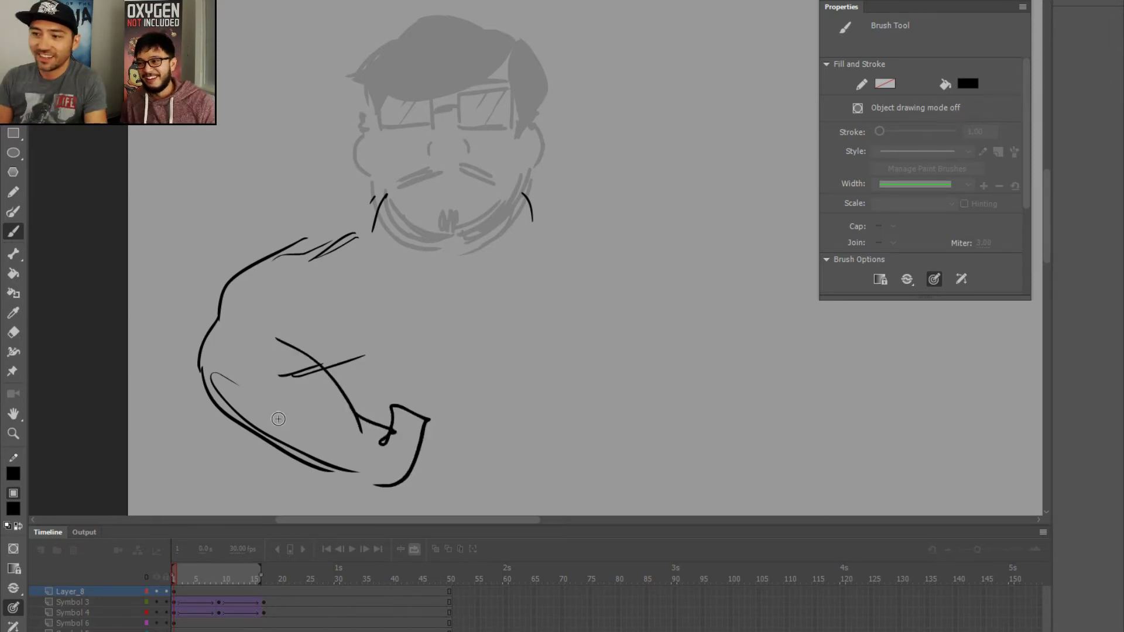
- Delete all the sketched neck and arm strokes and return to the main scene
key("ctrl+a")
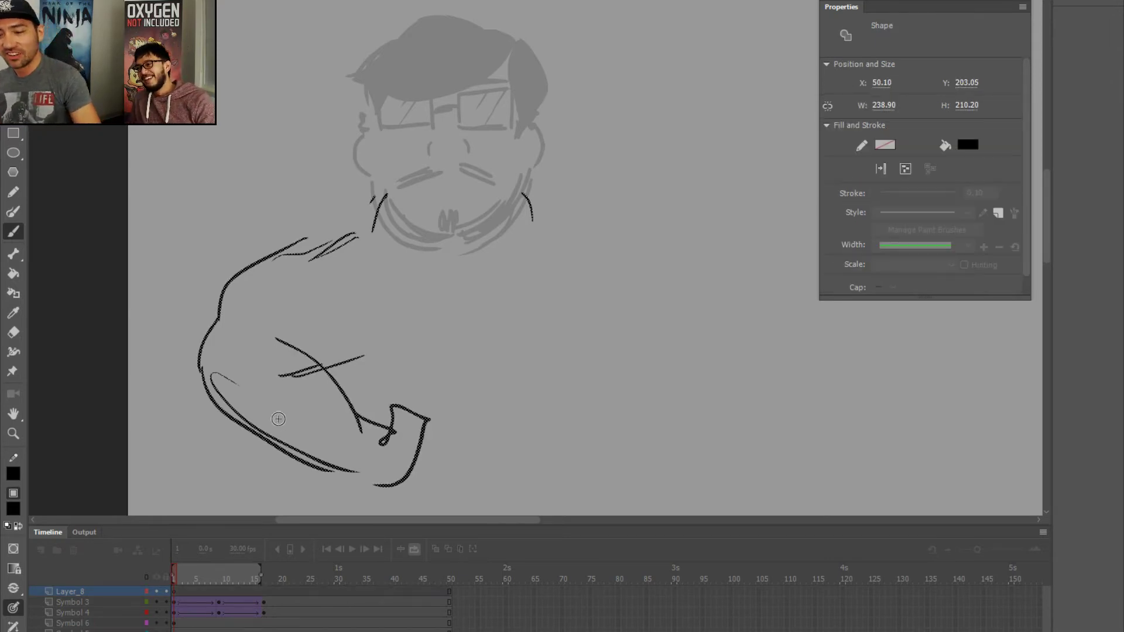
key("Delete")
key("v")
double_click(347, 96)
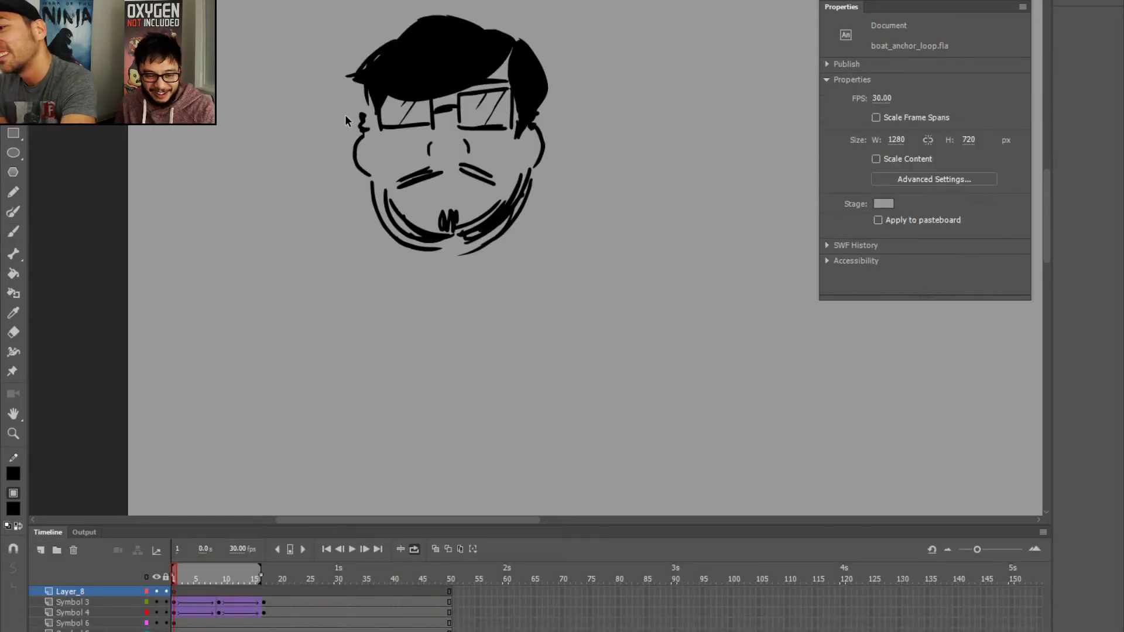
- Scrub and play the fringe loop to examine the spacing of the swing between its keyframes
key("ctrl+equal")
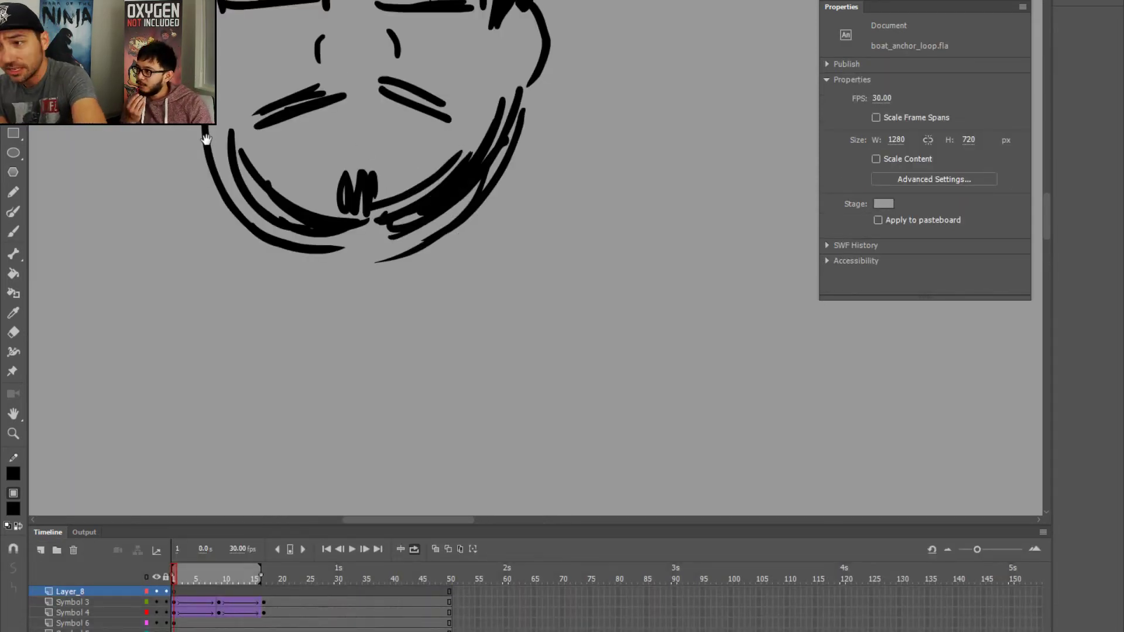
left_click_drag(252, 320, 282, 366)
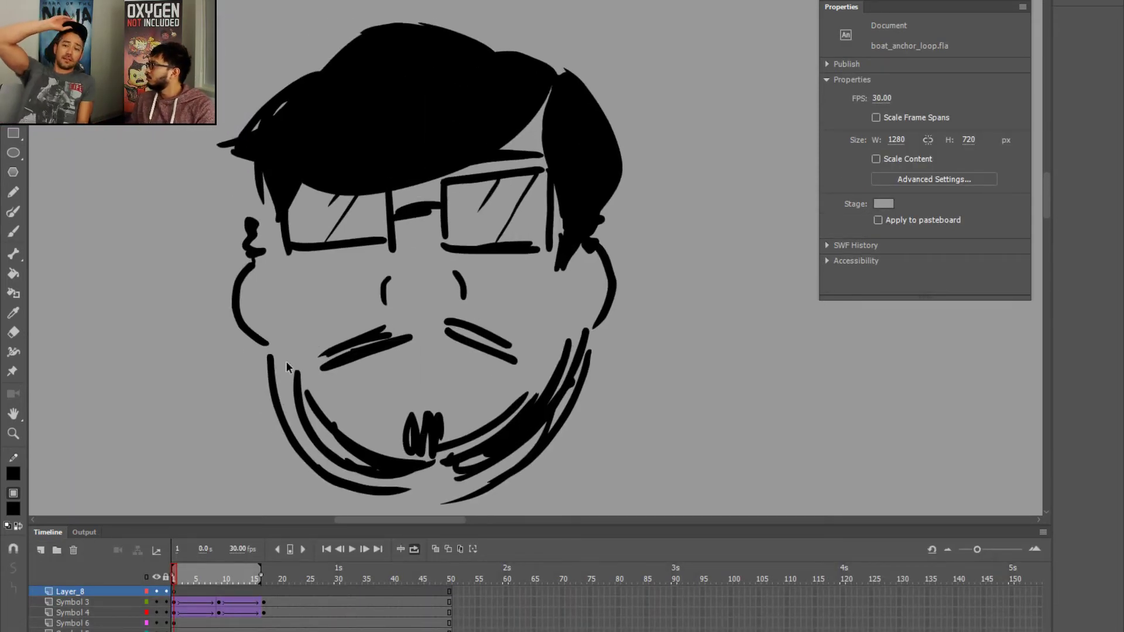
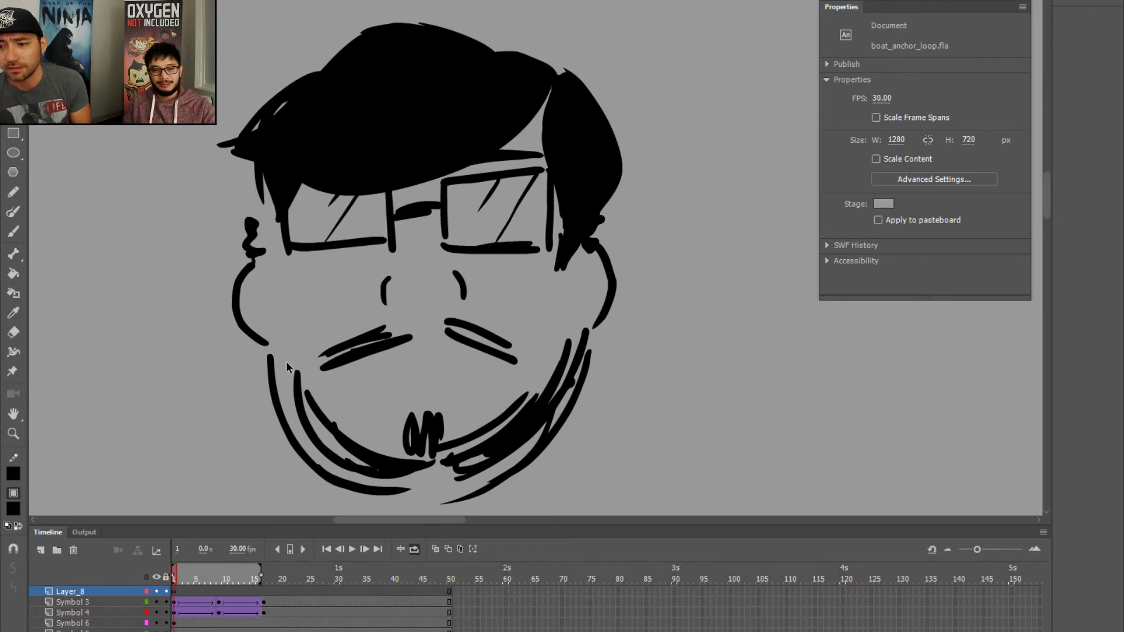
mouse_move(192, 574)
left_mouse_down()
mouse_move(227, 572)
mouse_move(198, 561)
left_mouse_up()
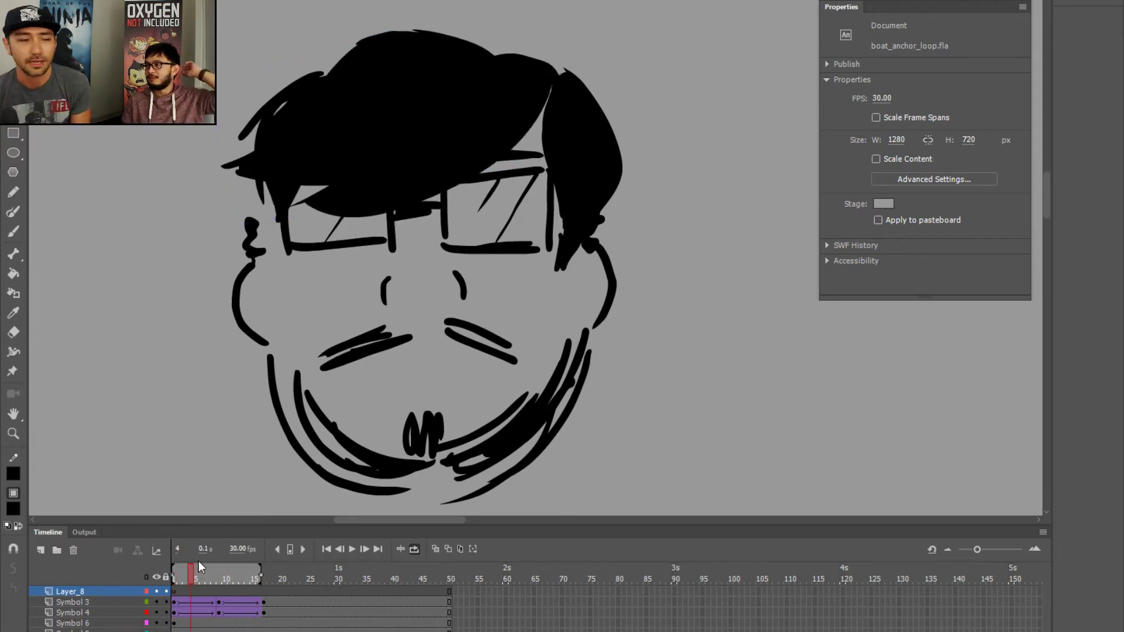
mouse_move(192, 571)
left_mouse_down()
mouse_move(209, 571)
mouse_move(198, 571)
left_mouse_up()
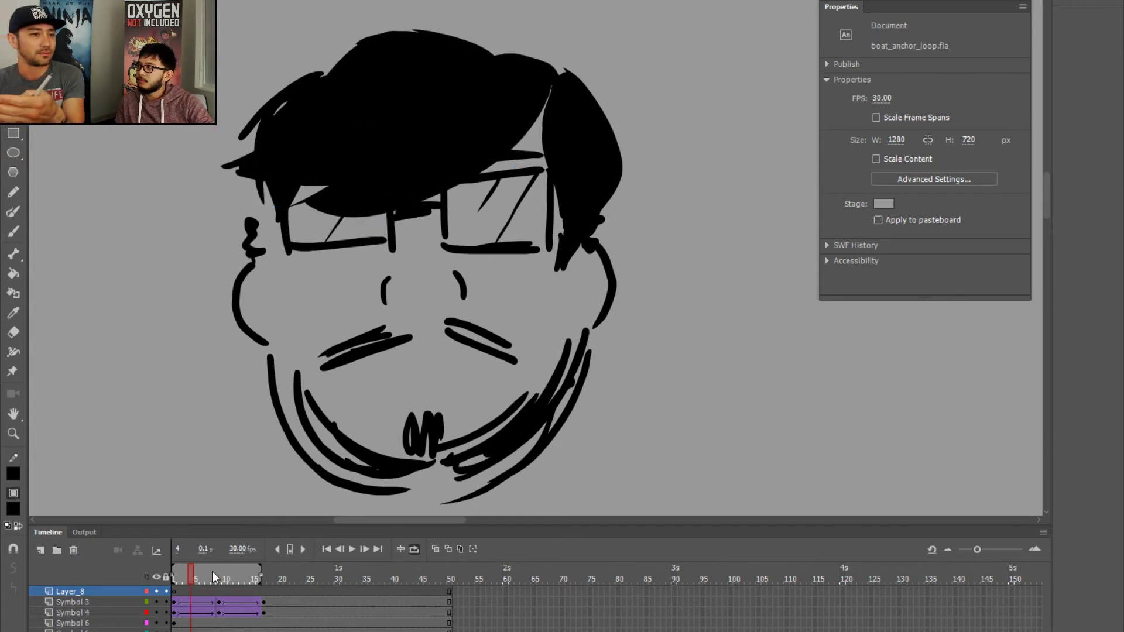
mouse_move(195, 570)
left_mouse_down()
mouse_move(252, 571)
mouse_move(150, 570)
left_mouse_up()
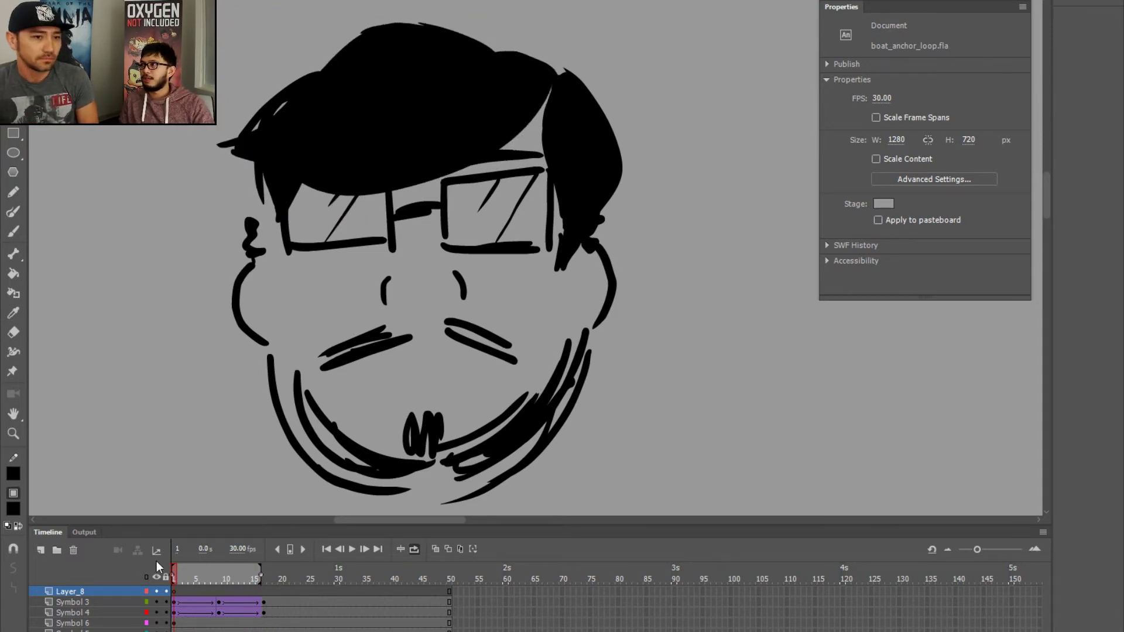
key("Return")
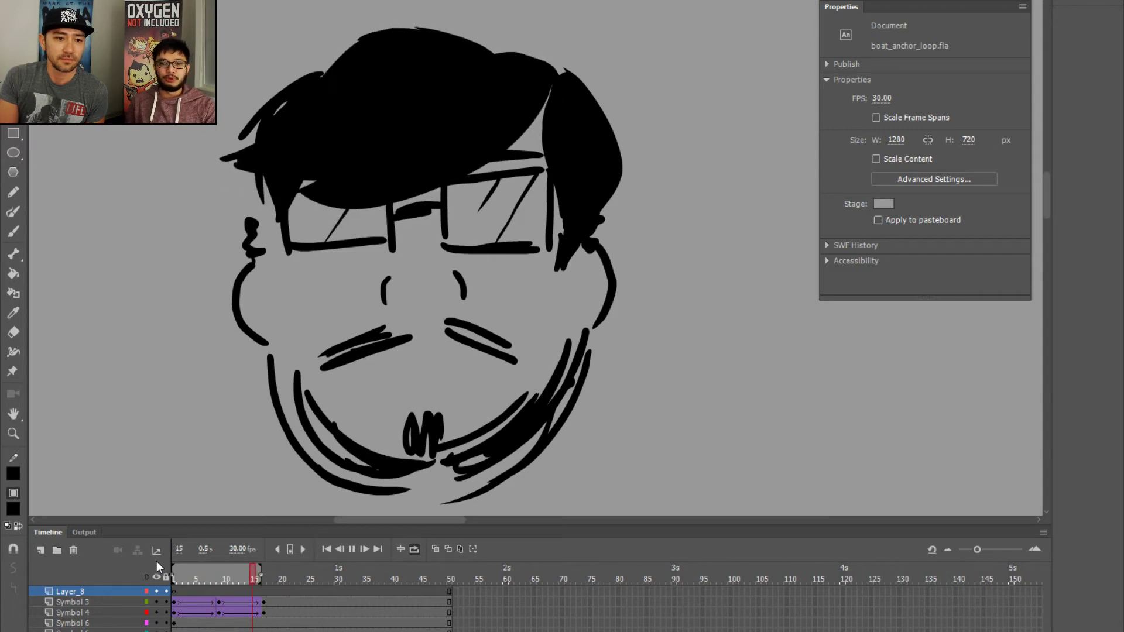
key("Return")
mouse_move(220, 574)
left_mouse_down()
mouse_move(171, 572)
mouse_move(250, 579)
left_mouse_up()
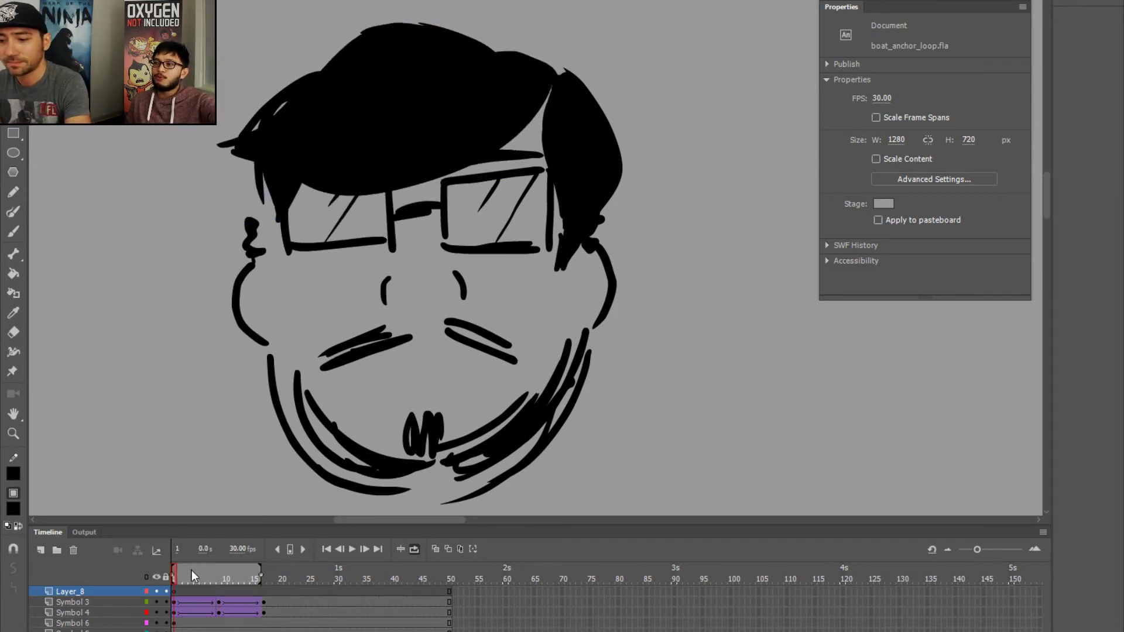
left_click(241, 585)
key("Return")
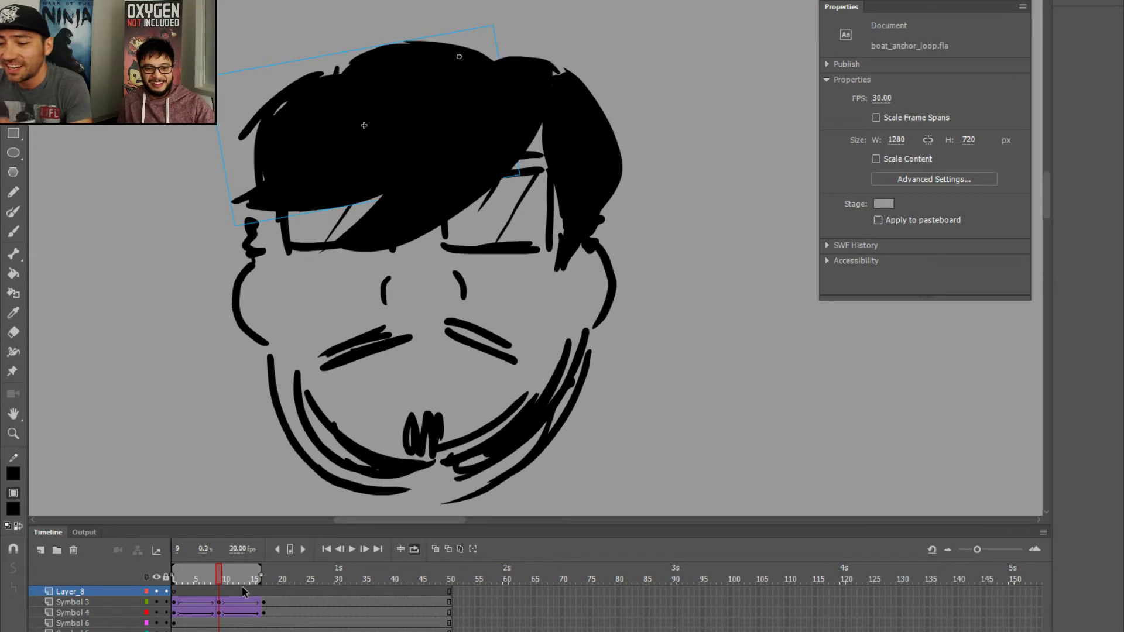
- Add two layers above Layer_8 and duplicate the Symbol 3 and Symbol 4 swing tweens onto Layer_9 and Layer_8
left_click_drag(213, 575, 165, 571)
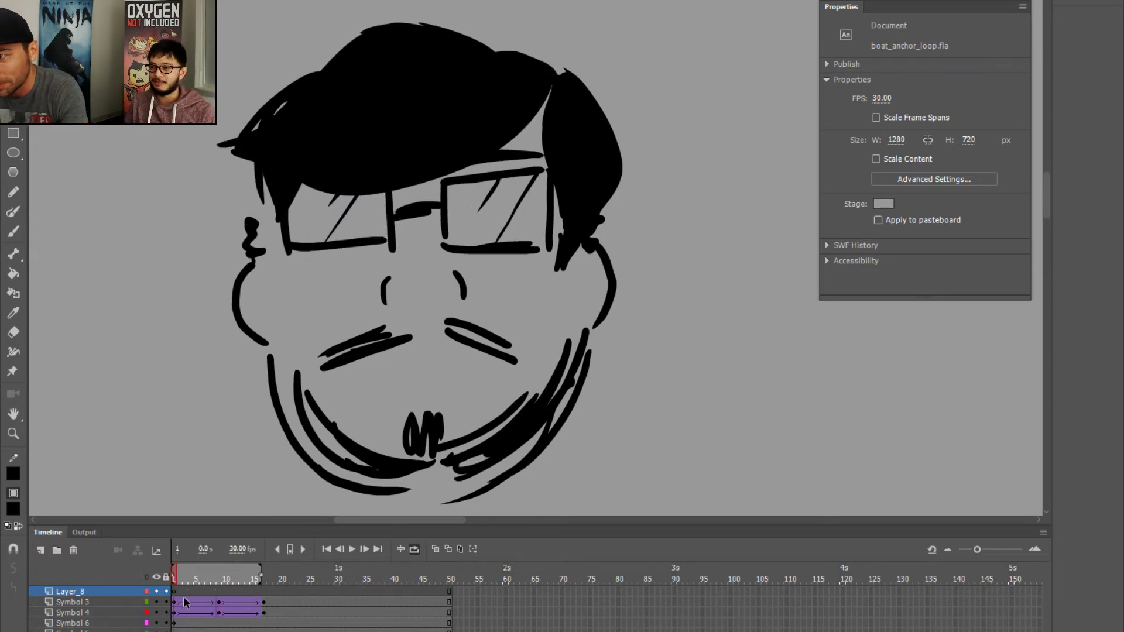
left_click_drag(176, 602, 270, 613)
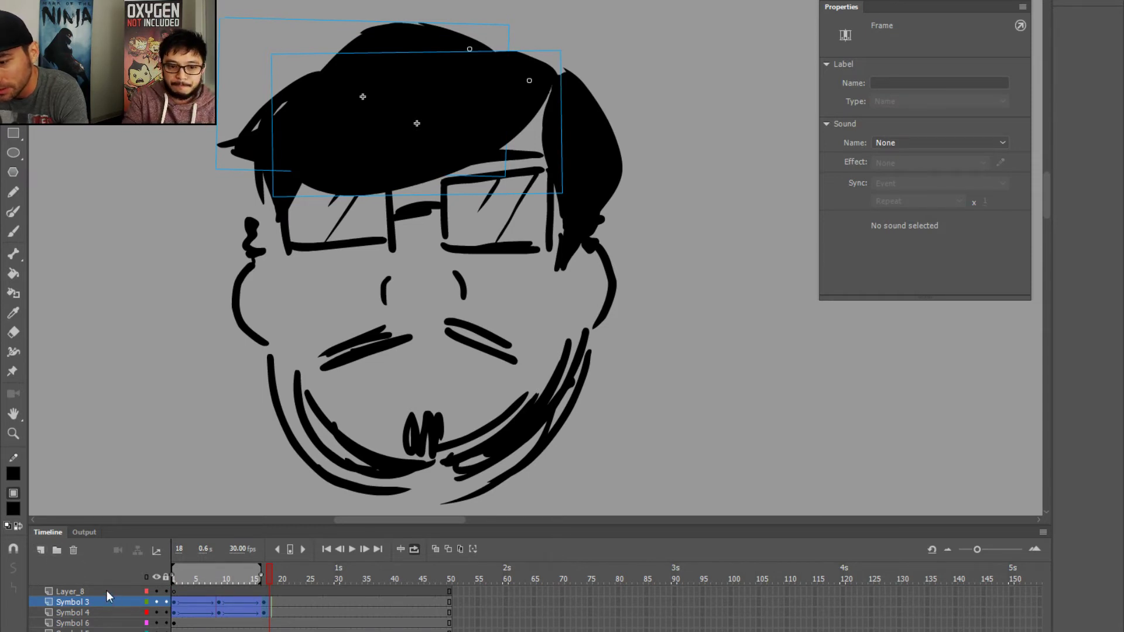
left_click(107, 590)
double_click(40, 550)
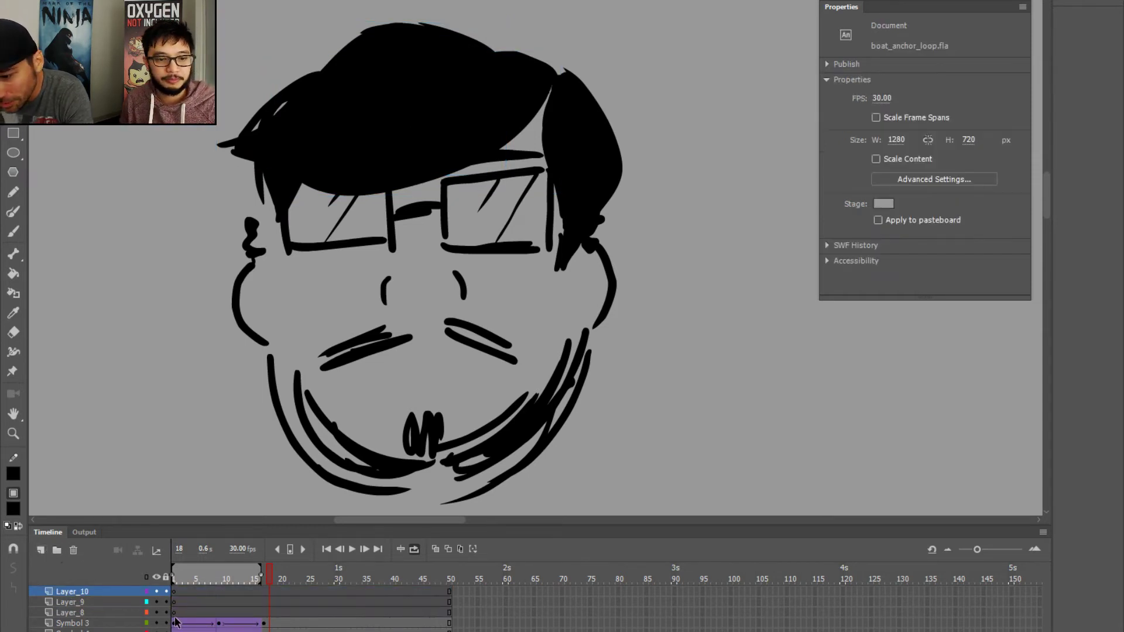
left_click(158, 631)
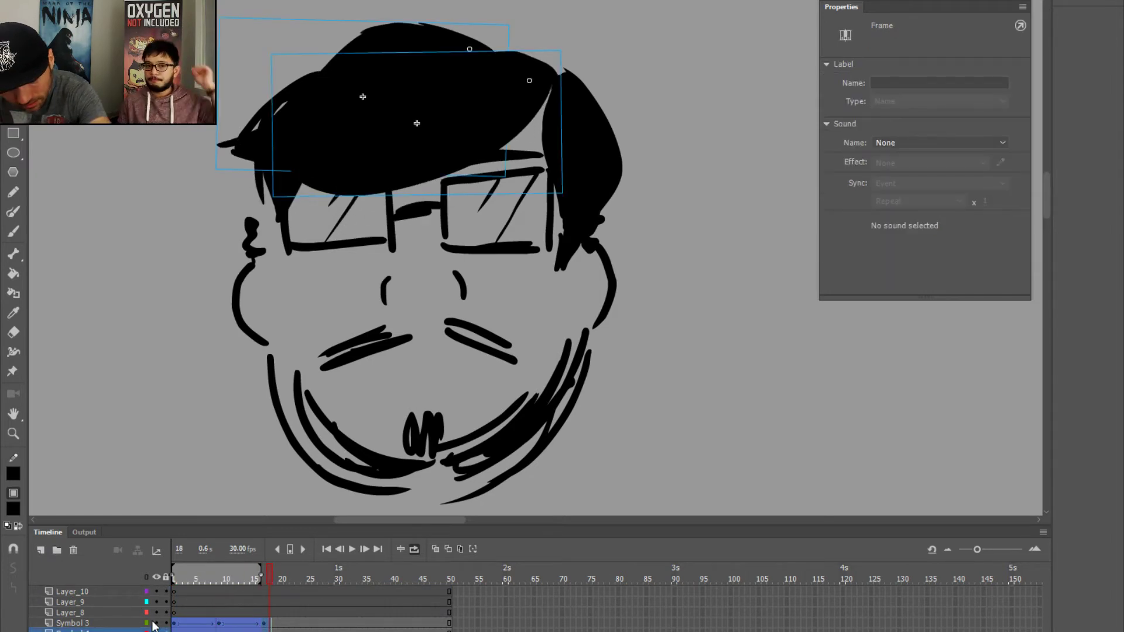
left_click_drag(176, 627, 174, 606)
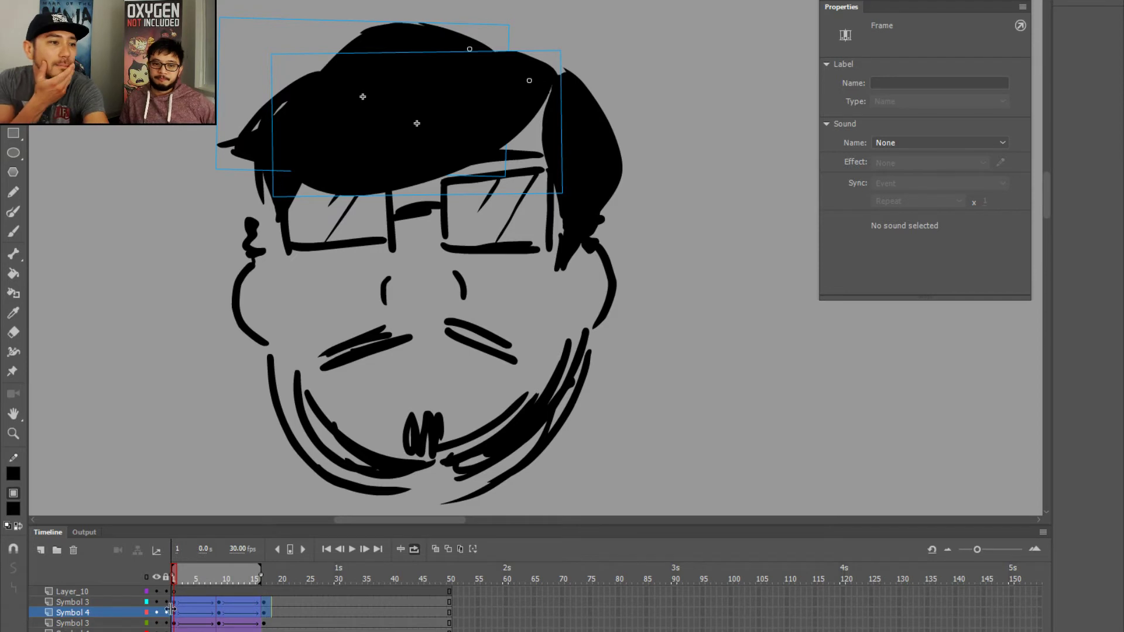
- Move the duplicated swing tweens up onto the two topmost layers
left_click_drag(191, 612, 177, 595)
key("ctrl+z")
key("ctrl+z")
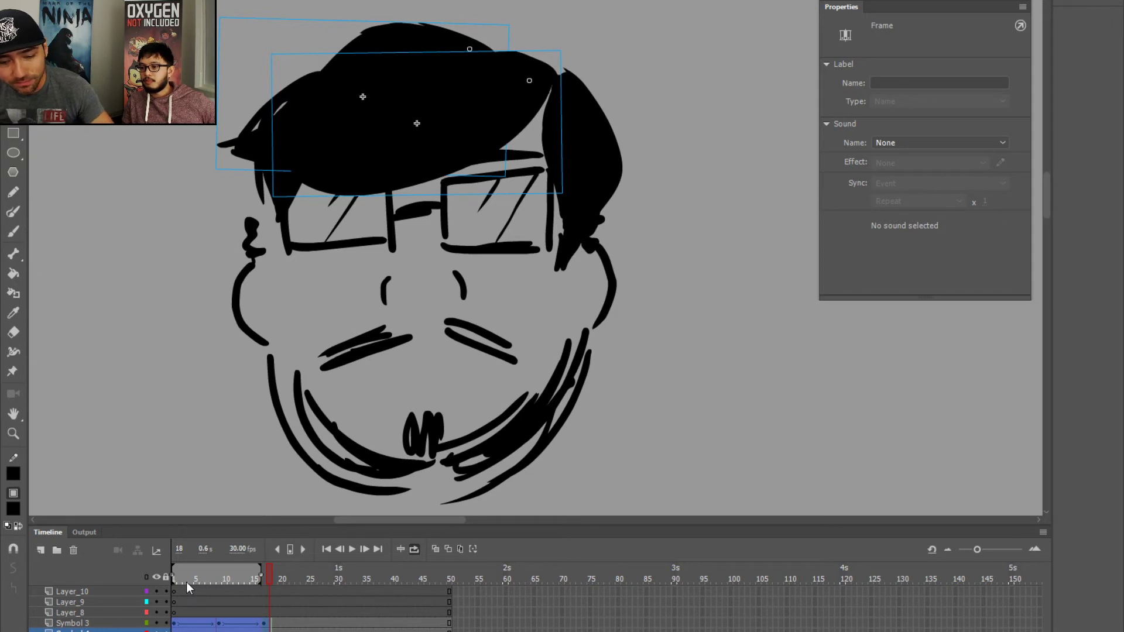
key("ctrl+y")
key("ctrl+y")
- Reorder the two duplicated Symbol 3 layers below the empty Symbol 4 layer and return to frame 1
left_click(111, 603)
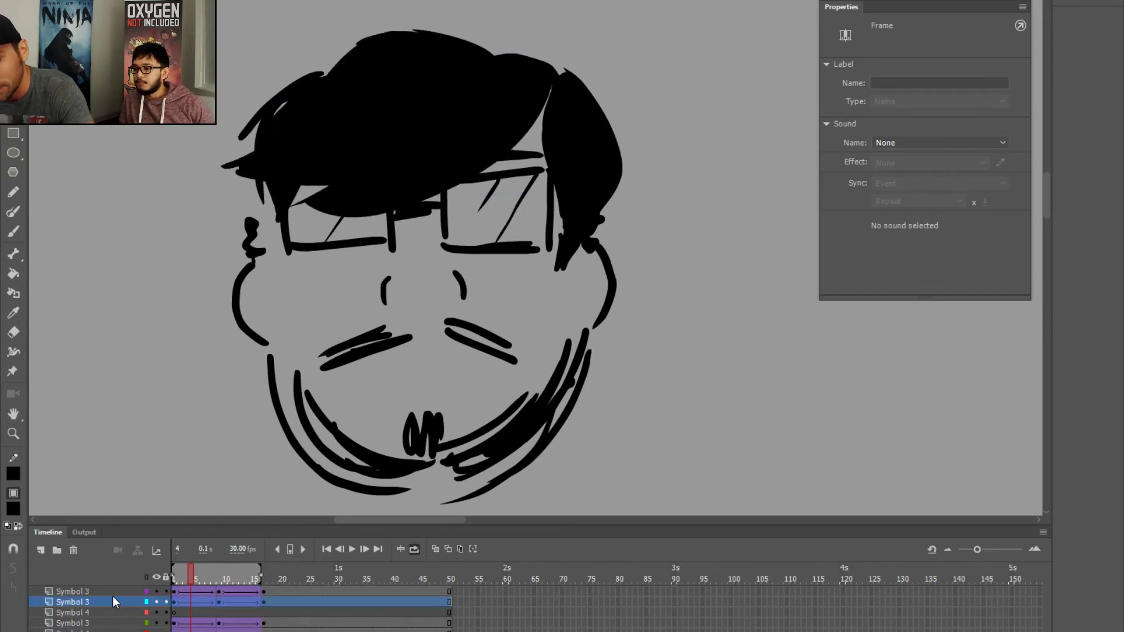
left_click(83, 594, "shift")
left_click_drag(83, 594, 87, 612)
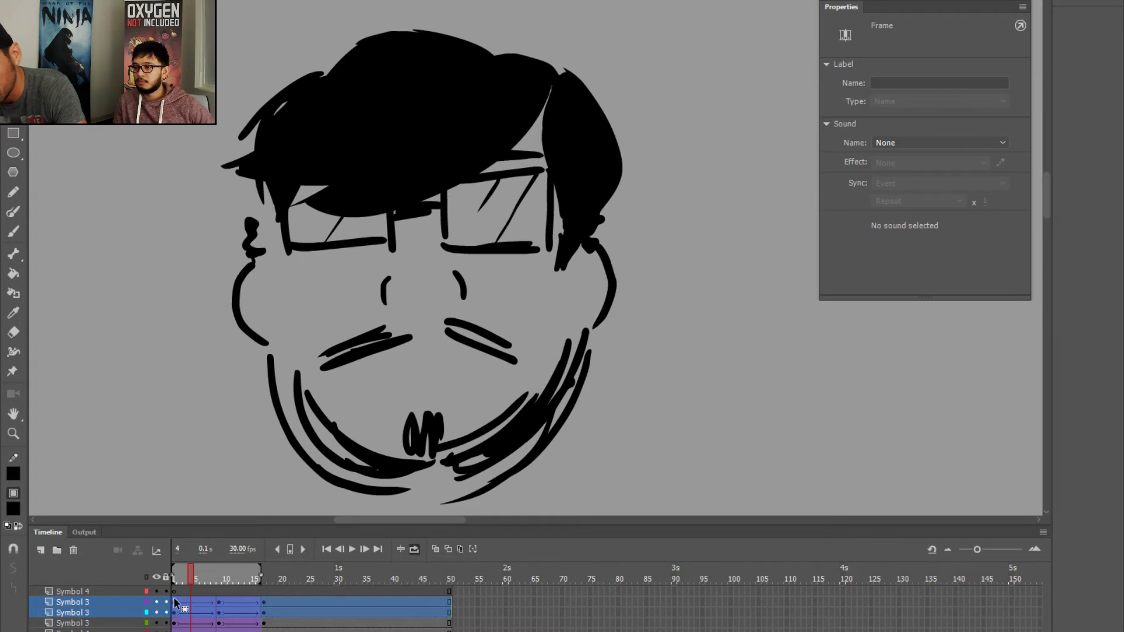
left_click_drag(175, 603, 175, 592)
key("Return")
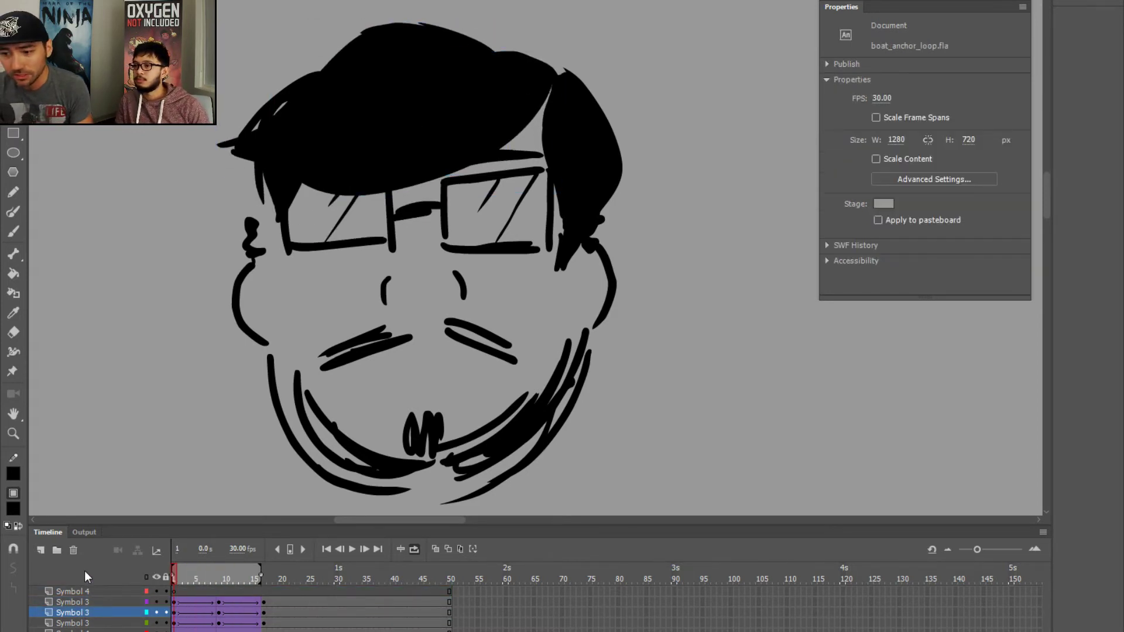
- Enable Edit Multiple Frames over the whole swing for the two duplicated Symbol 3 layers, and lock the other layers
left_click(182, 602)
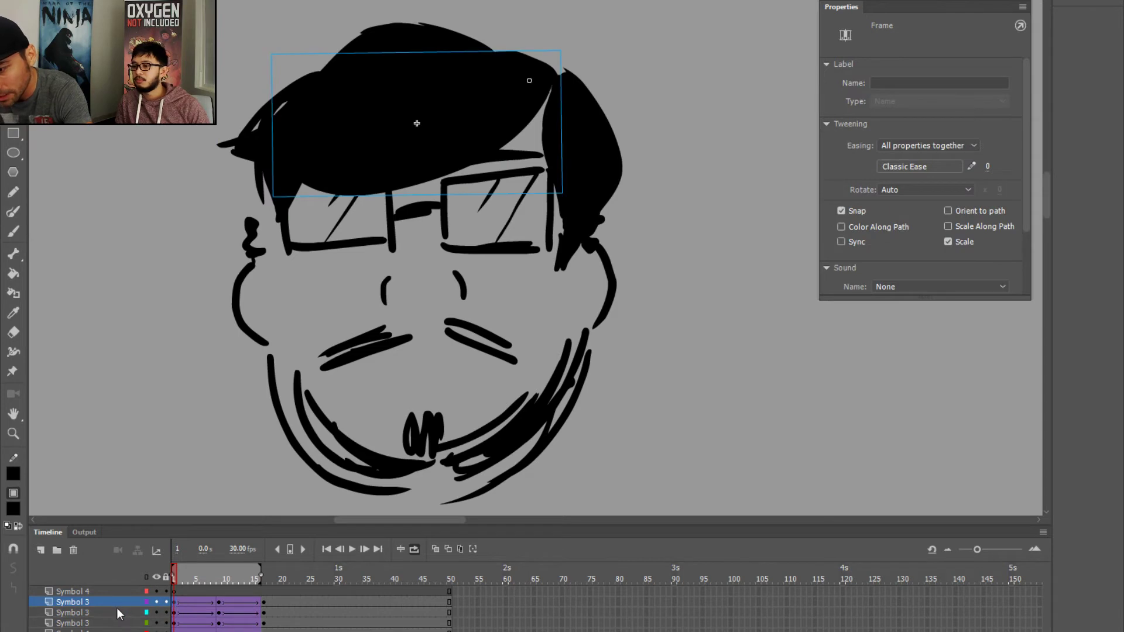
left_click(117, 613, "shift")
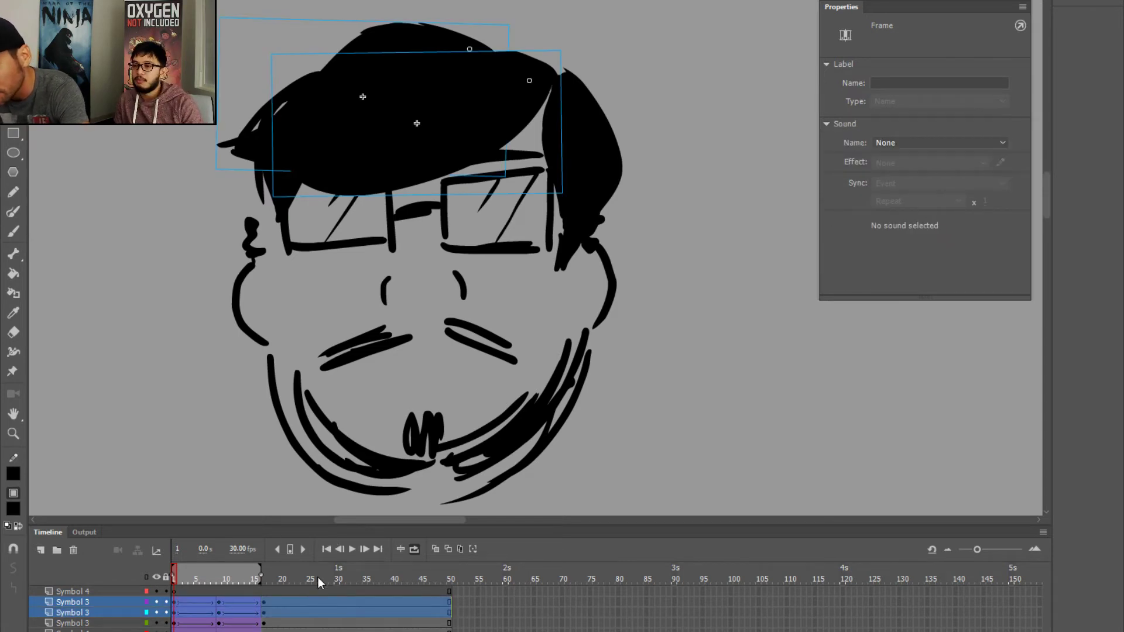
left_click(460, 549)
left_click_drag(187, 576, 269, 583)
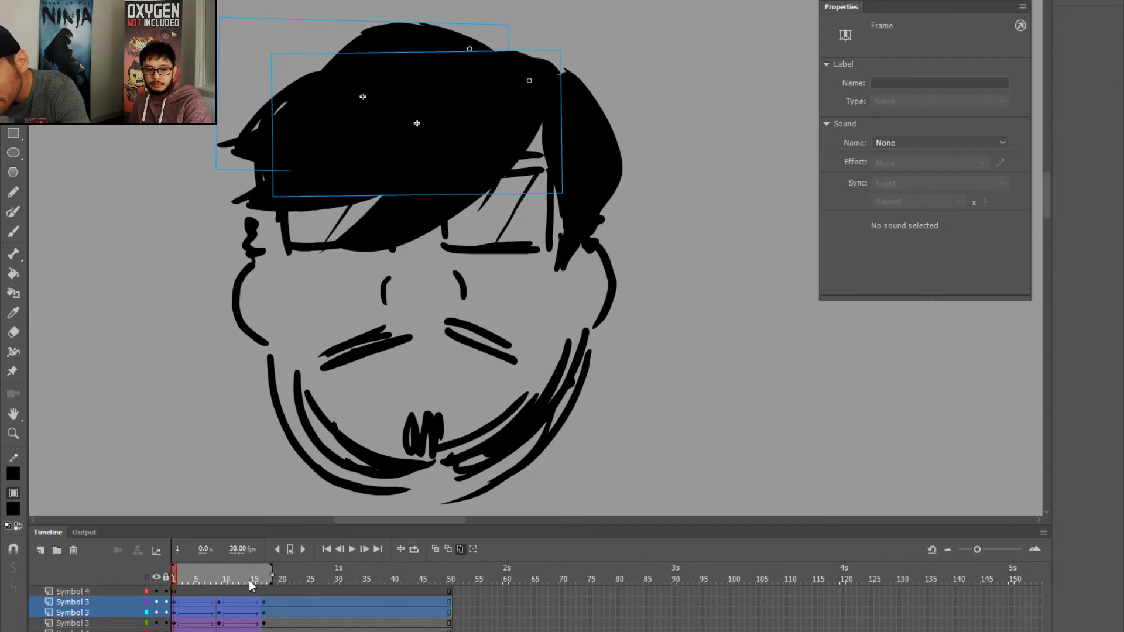
left_click(166, 574)
left_click(161, 587)
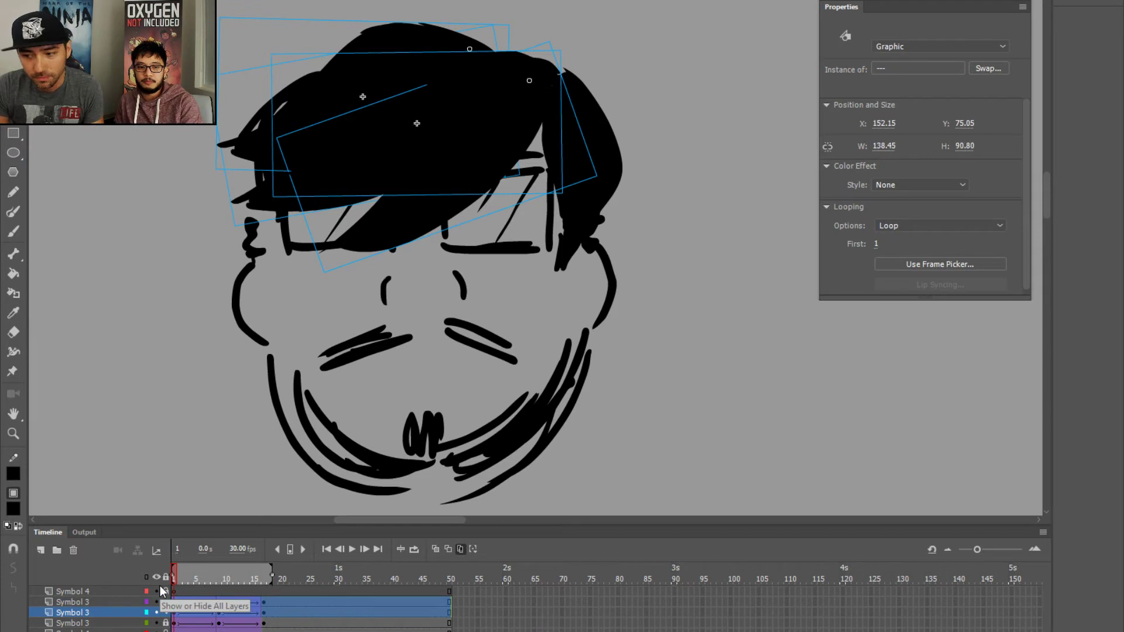
- Squash, rotate and move the duplicated hair clumps across all their keyframes to sit above the original fringe
left_click_drag(433, 138, 392, 123)
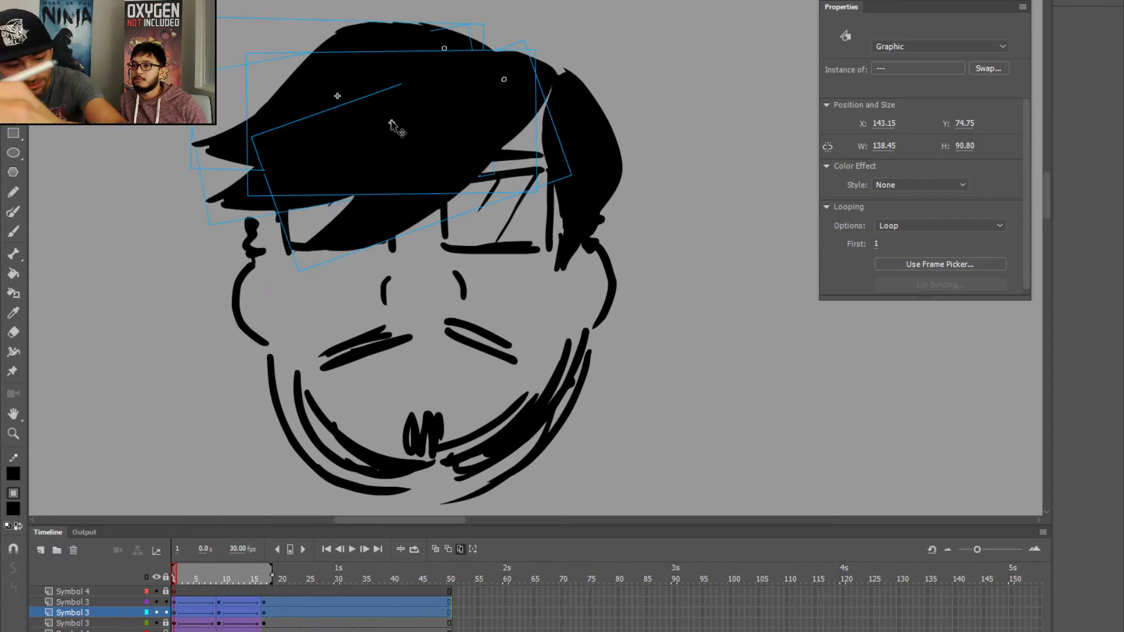
left_click_drag(392, 123, 331, 52)
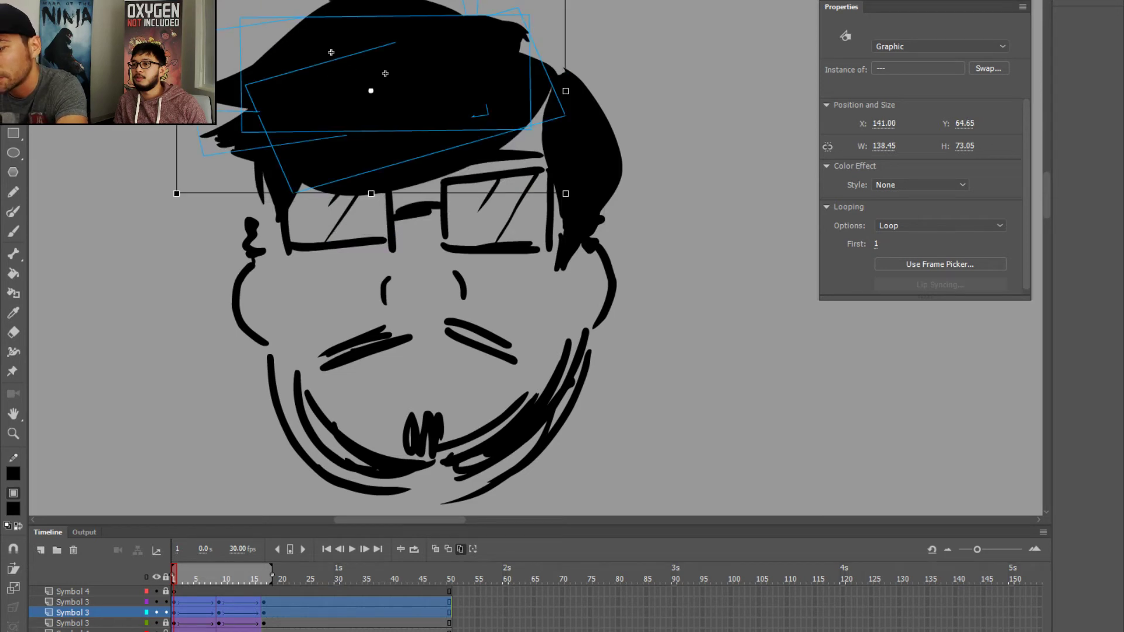
left_click_drag(175, 195, 153, 128)
left_click_drag(243, 44, 258, 16)
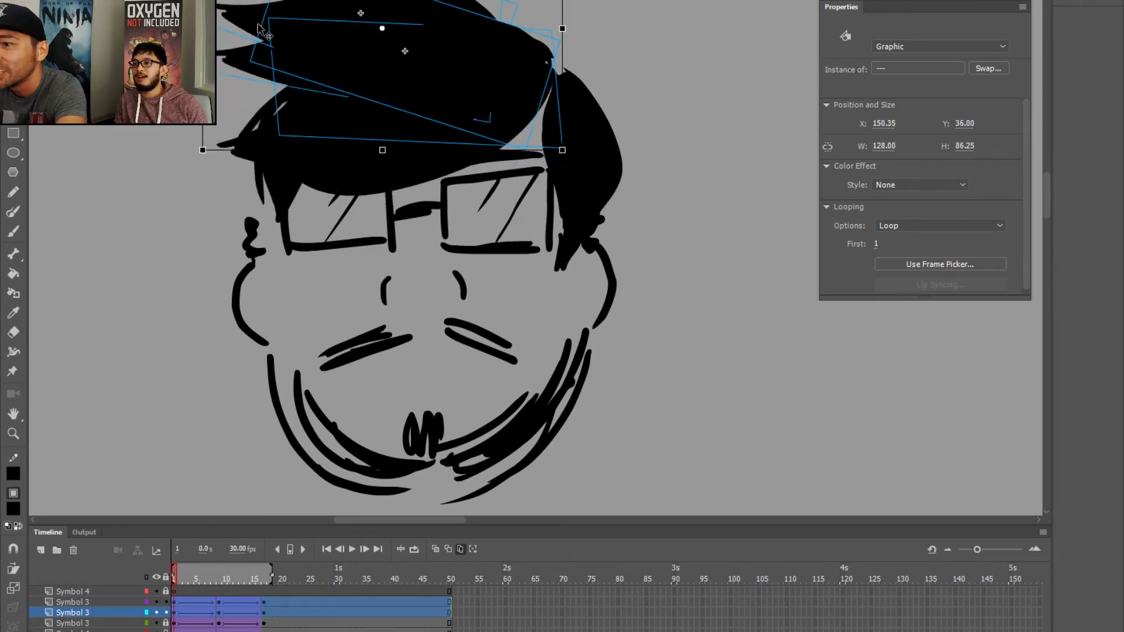
left_click(151, 144)
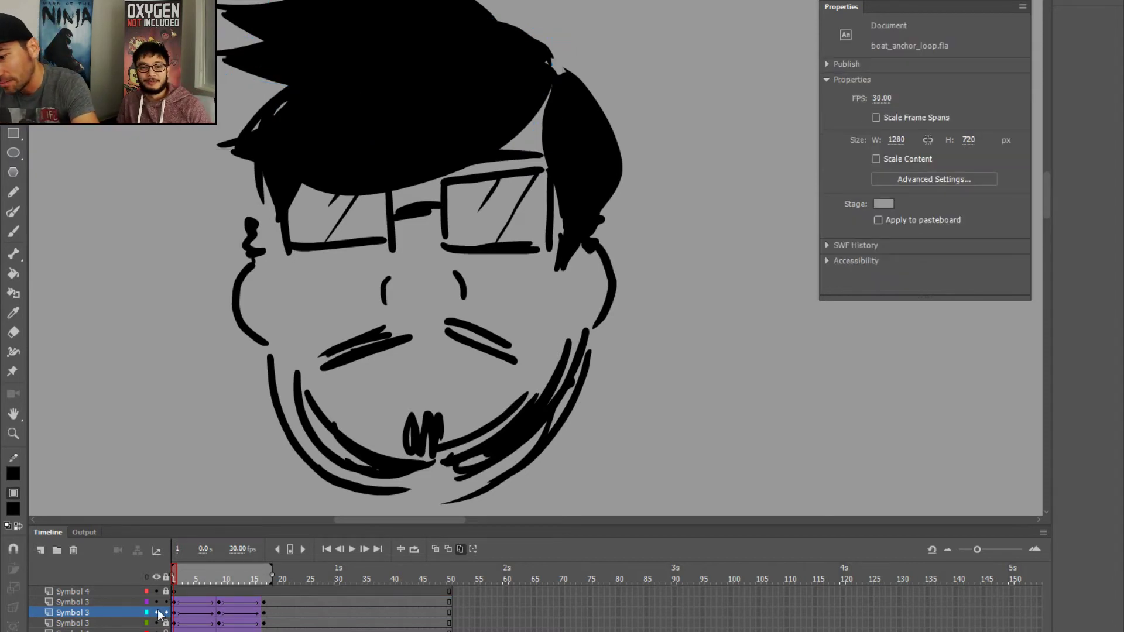
- Turn on loop playback and play the animation to review the swing of the duplicated hair clumps
key("Return")
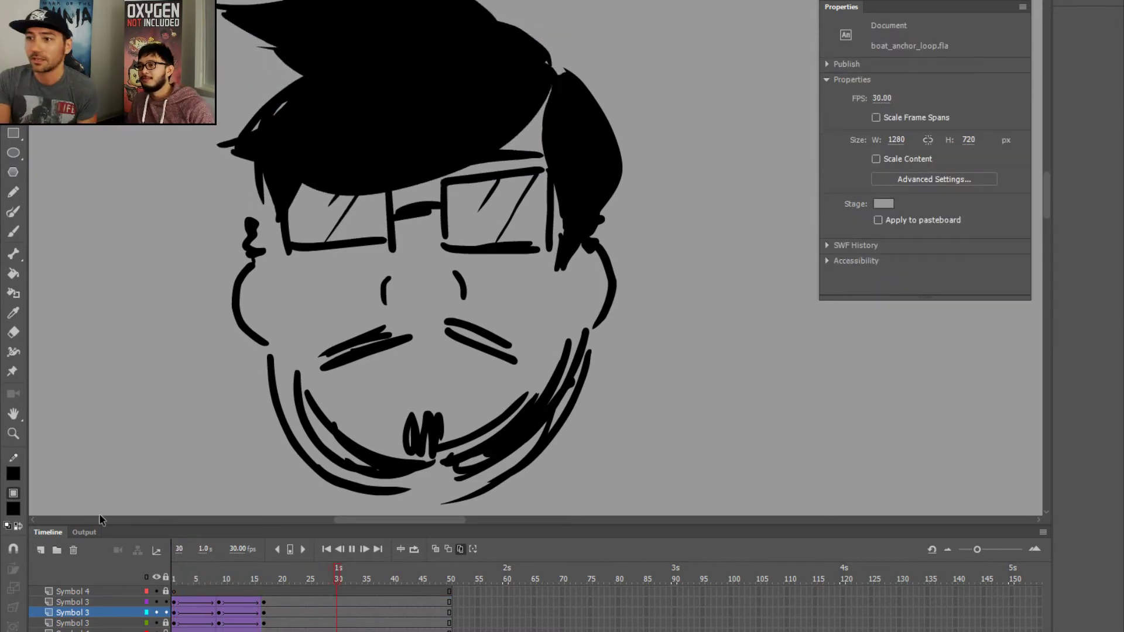
left_click(173, 579)
key("Return")
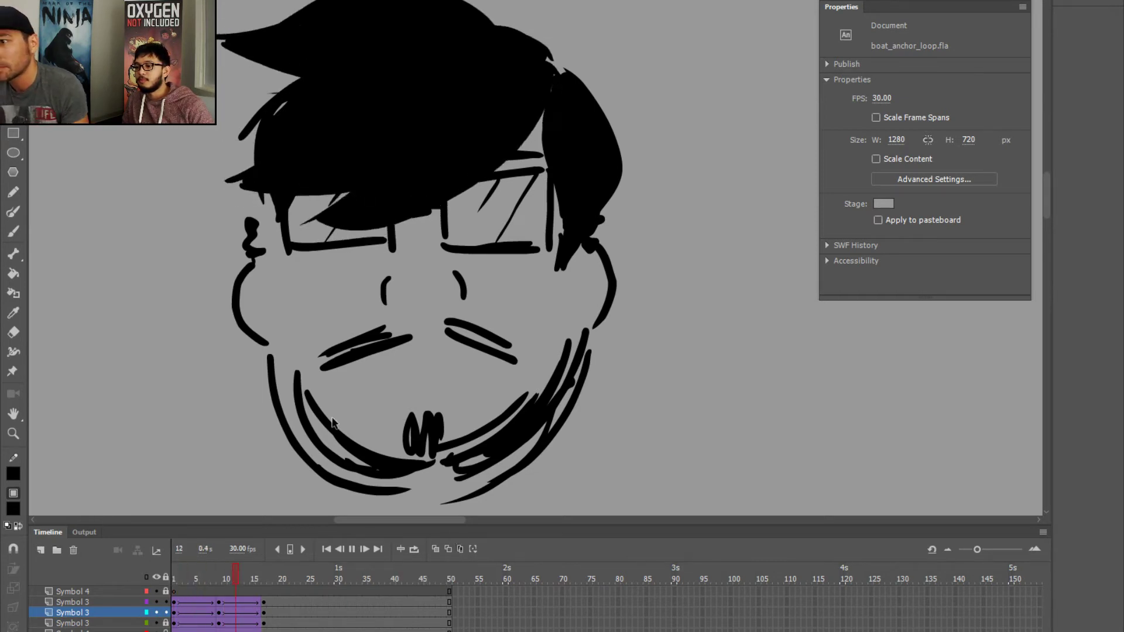
key("Return")
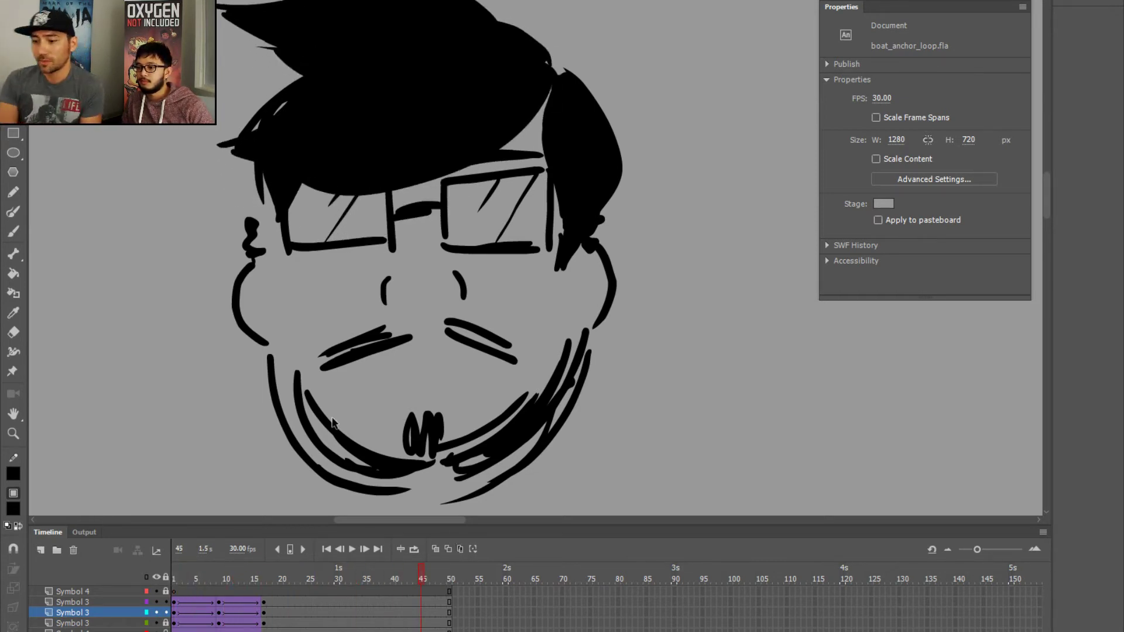
left_click(414, 549)
key("Return")
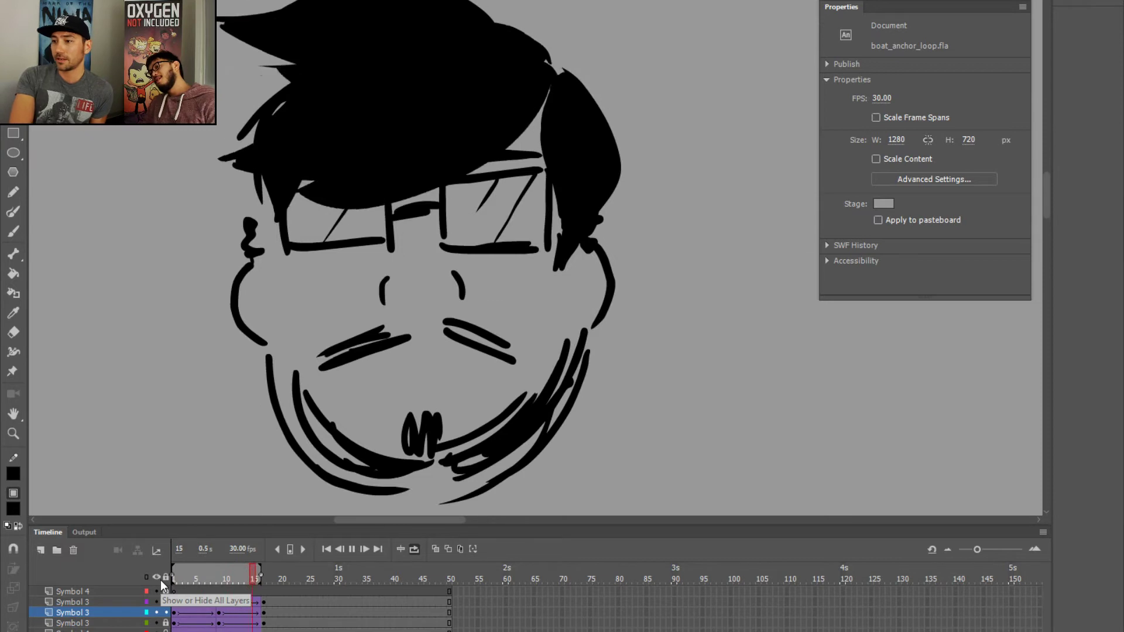
- Offset the upper duplicated Symbol 3 tween three frames later to start at frame 4, and turn off the Short layer row height
left_click(182, 612)
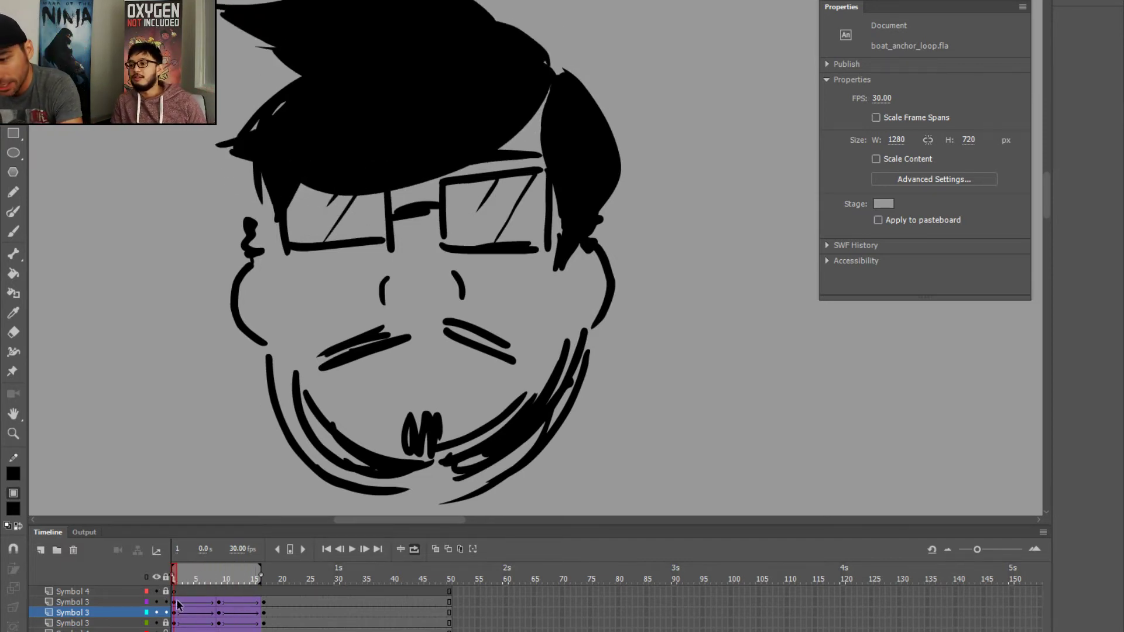
left_click(182, 624)
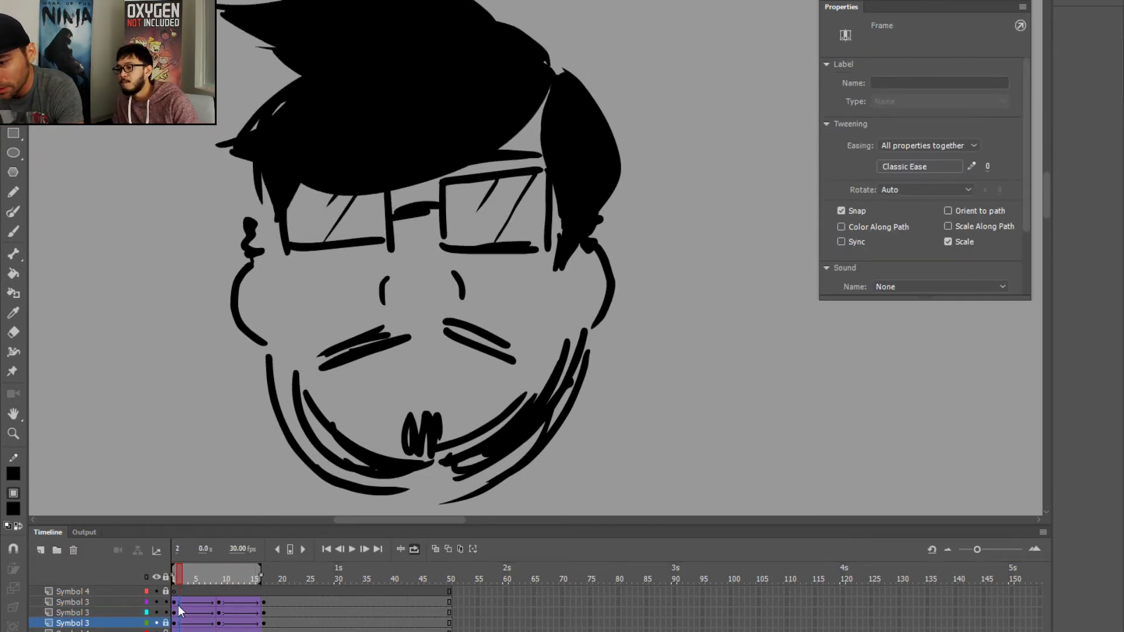
left_click(180, 602)
left_click(202, 603)
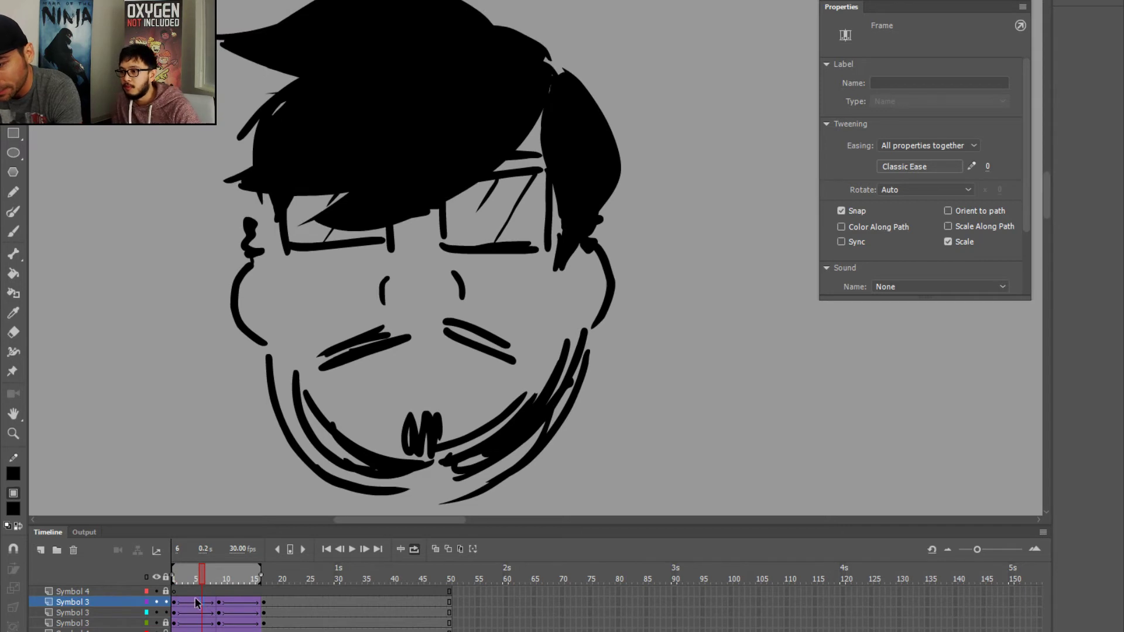
key("Return")
key("Return")
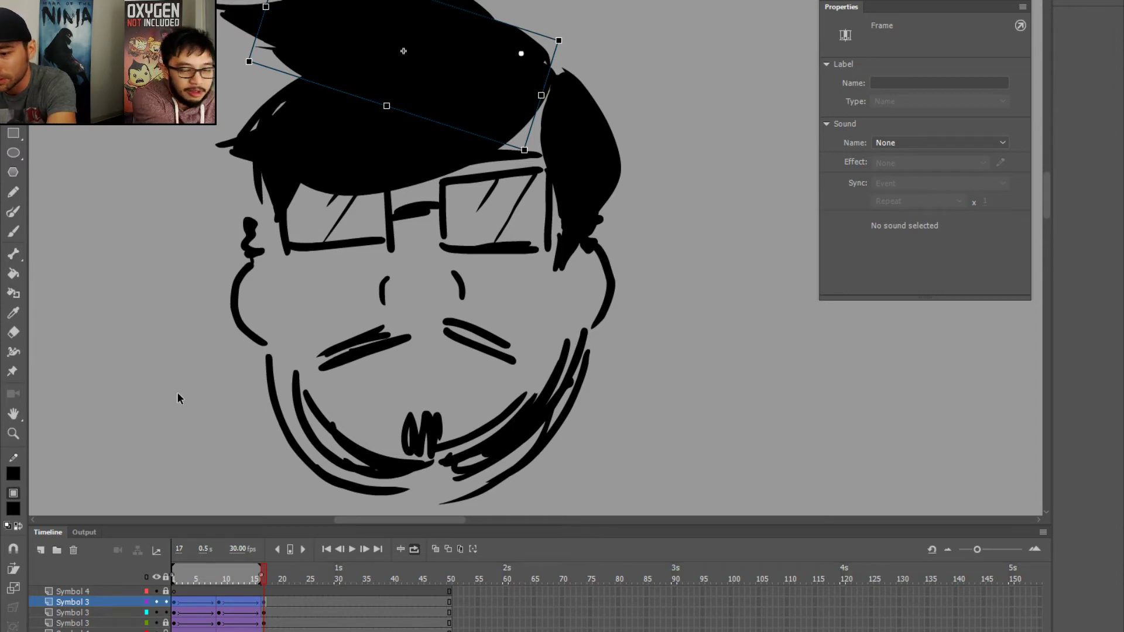
left_click_drag(198, 602, 208, 607)
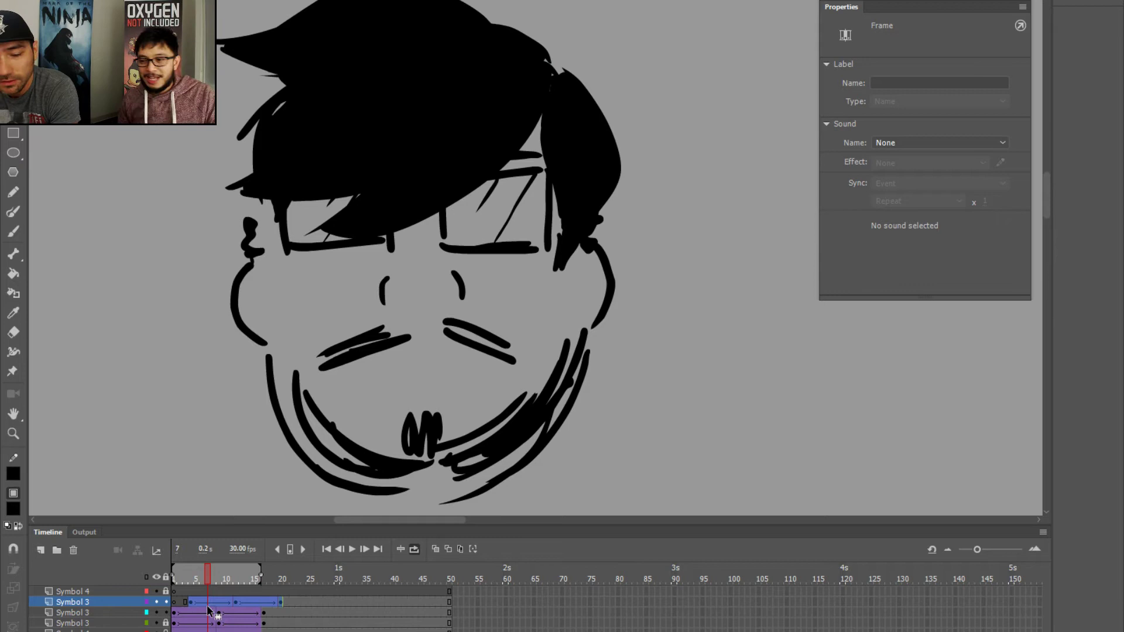
left_click(1042, 533)
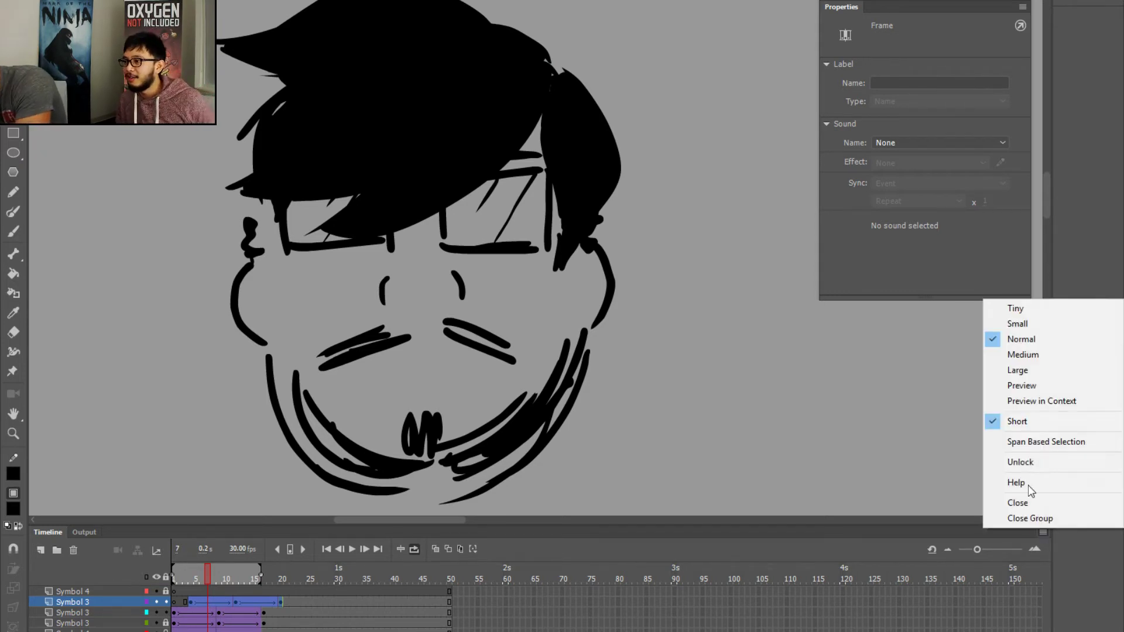
left_click(1012, 421)
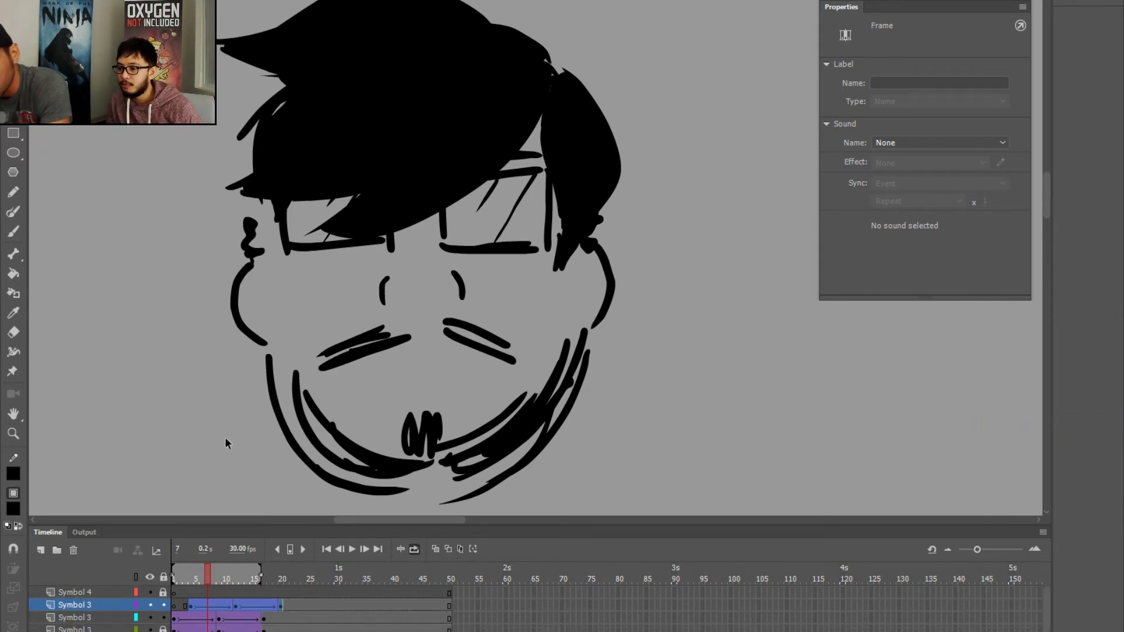
- Shift the second duplicated Symbol 3 tween to start at frame 7 and the original Symbol 4 tween to start at frame 3
left_click(175, 573)
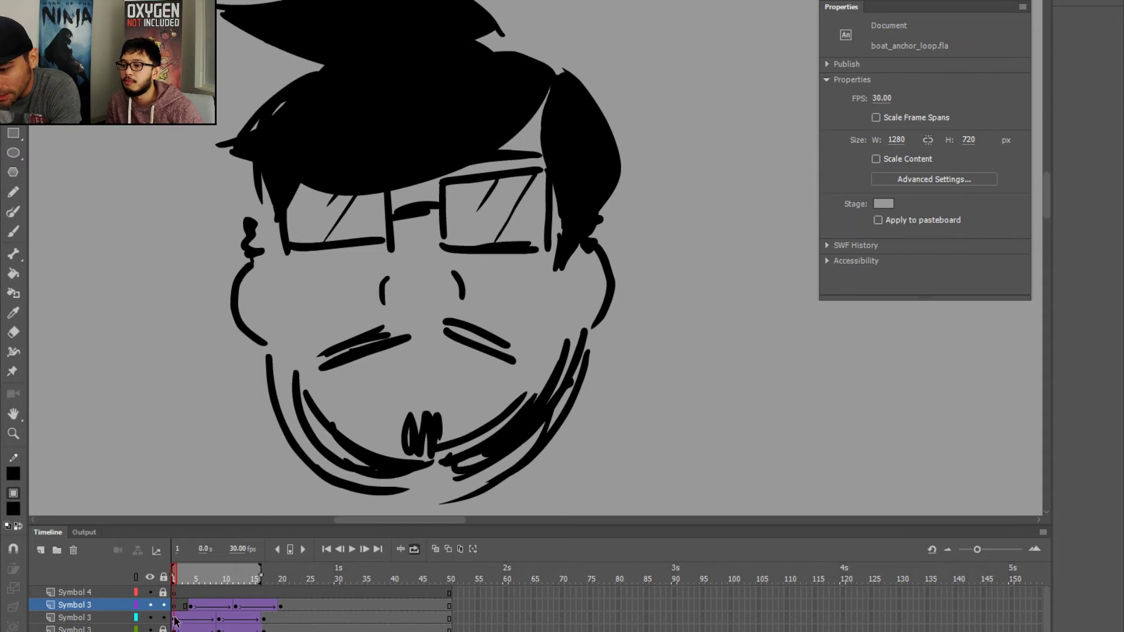
left_click_drag(175, 621, 221, 622)
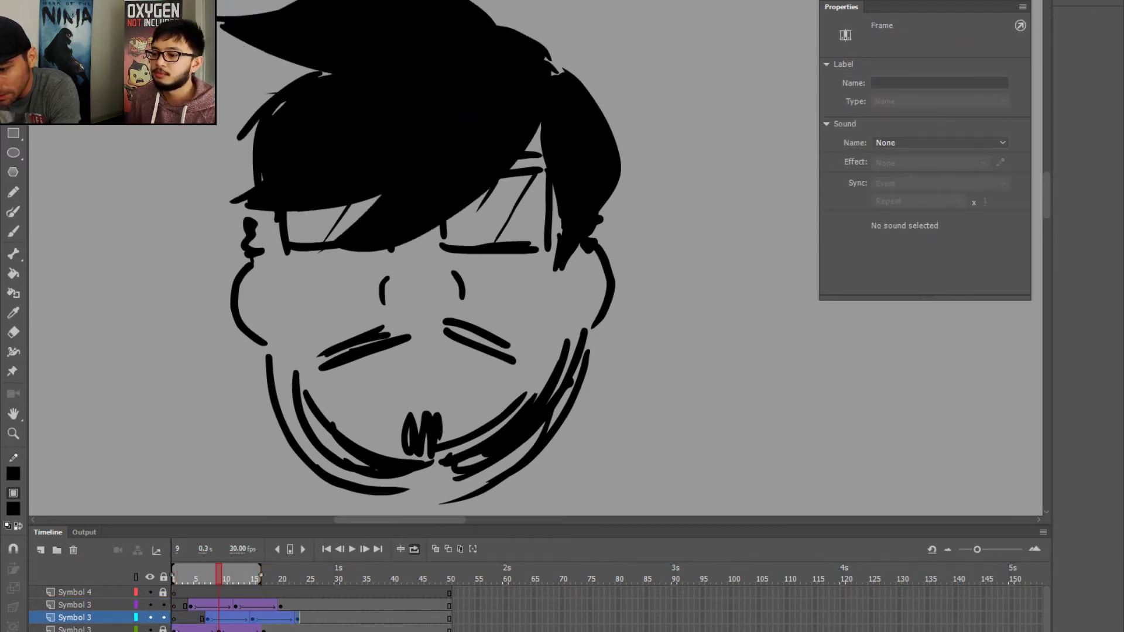
left_click(76, 629)
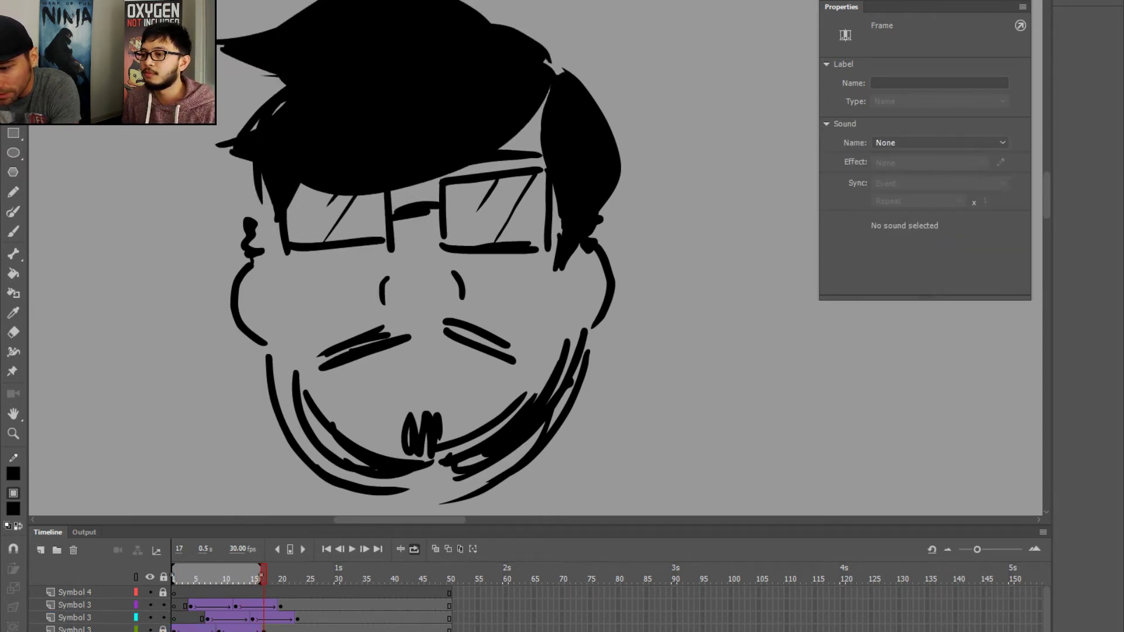
- Play and scrub the staggered hair swing, and enlarge the timeline to examine the offsets on all layers
left_click(172, 575)
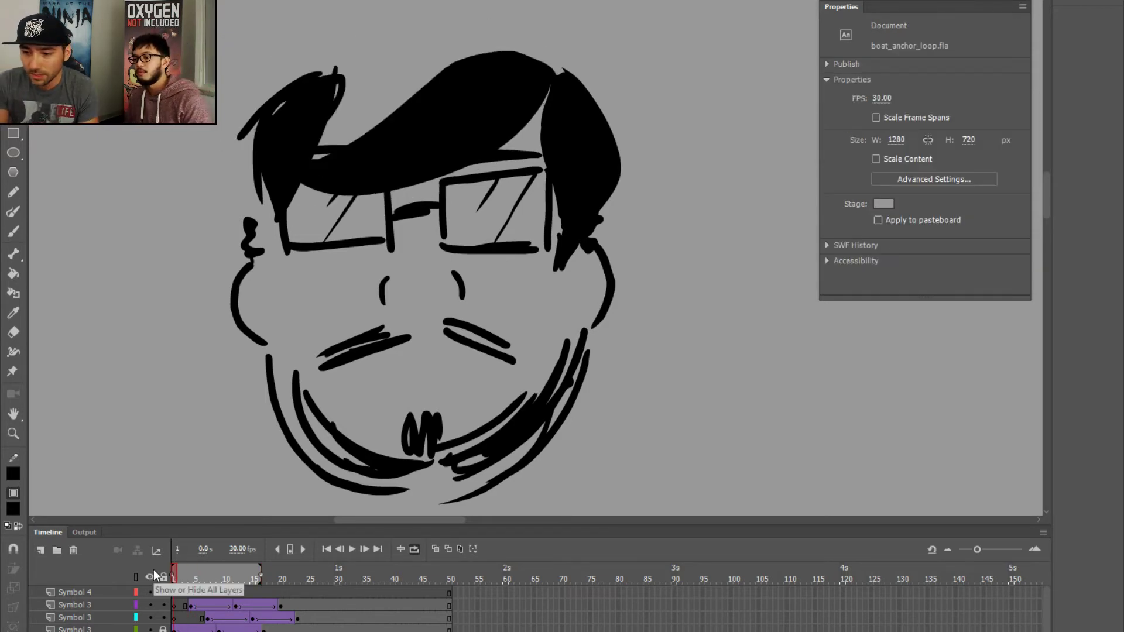
key("Return")
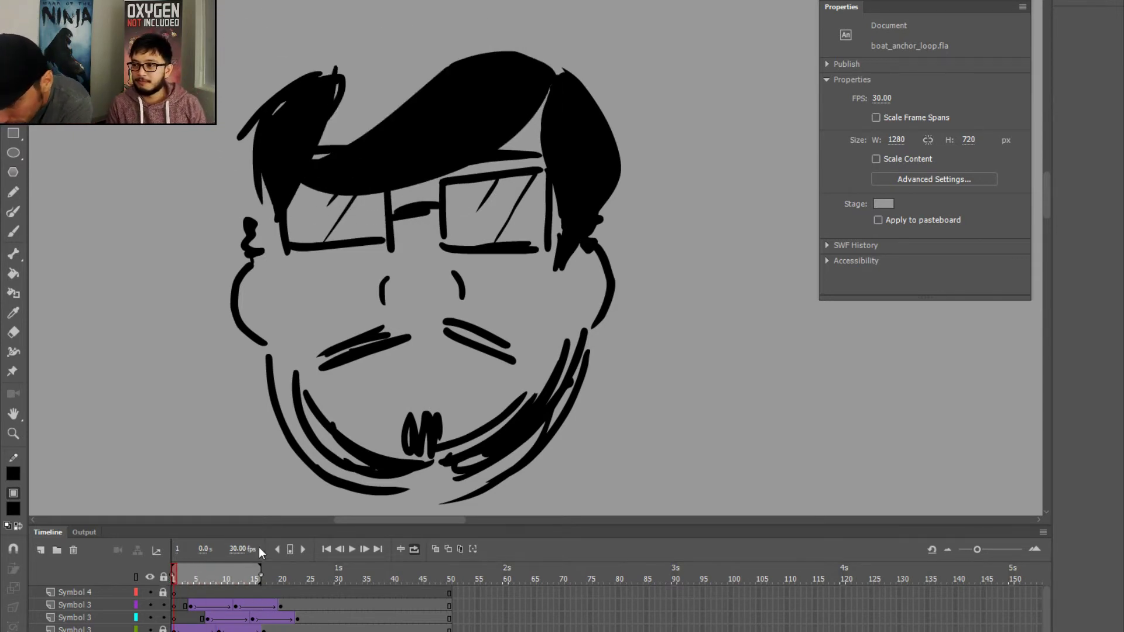
left_click_drag(178, 574, 265, 568)
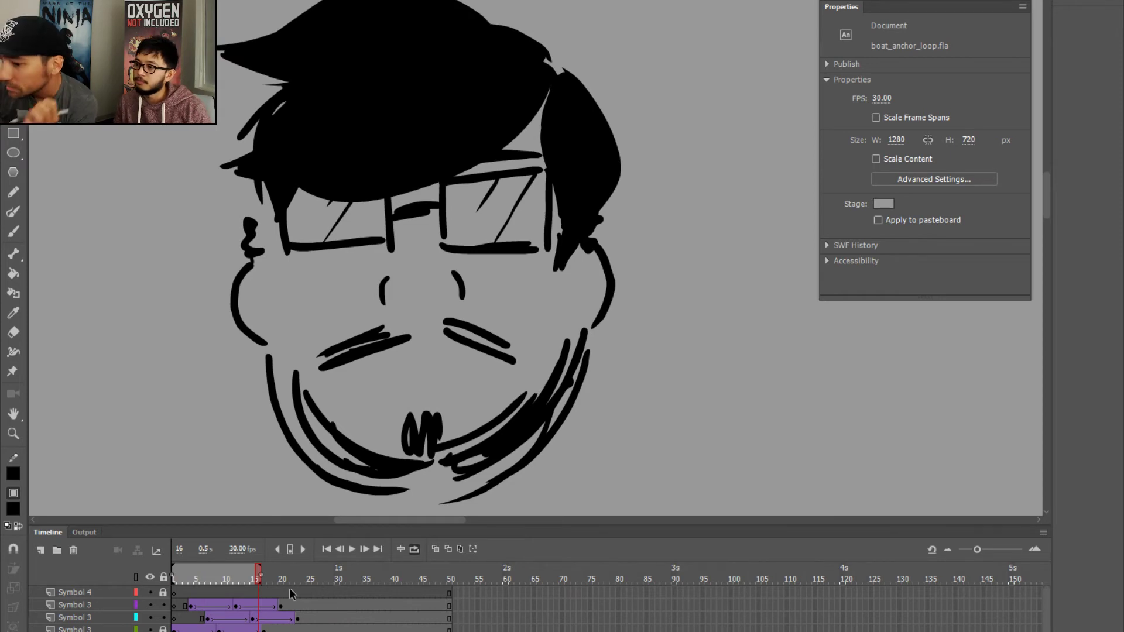
left_click_drag(213, 527, 210, 397)
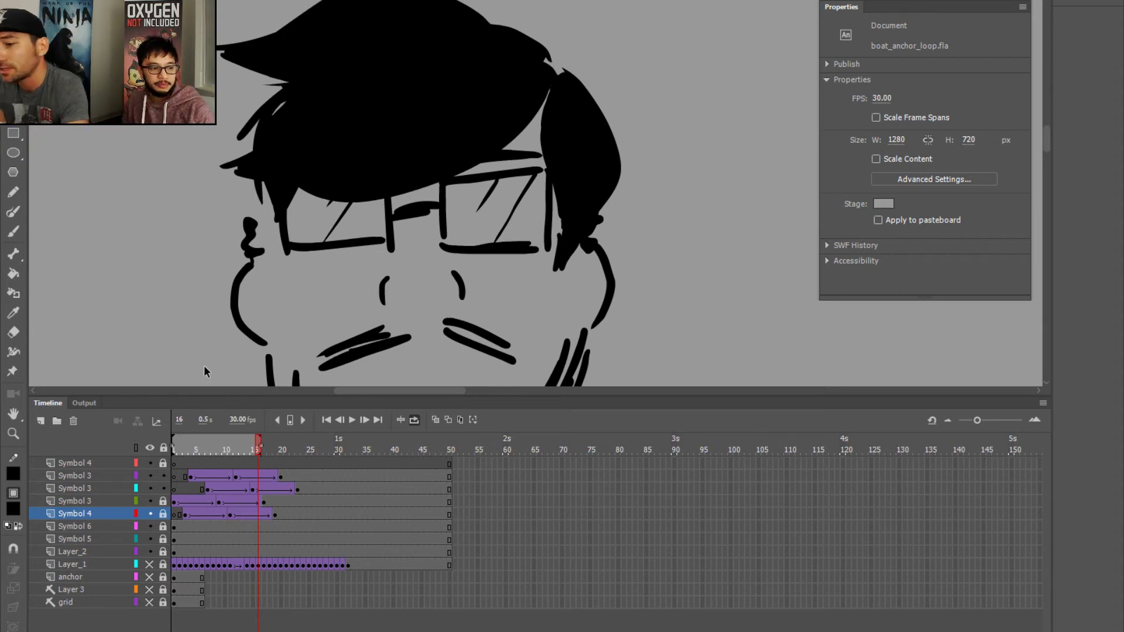
left_click_drag(193, 252, 211, 232)
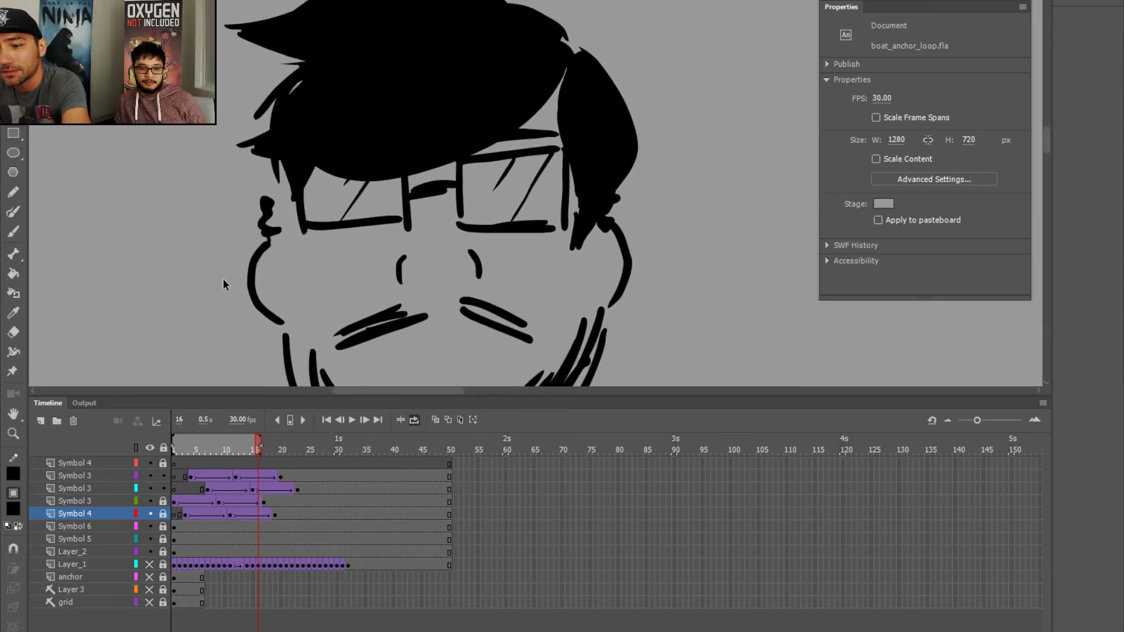
left_click(262, 477)
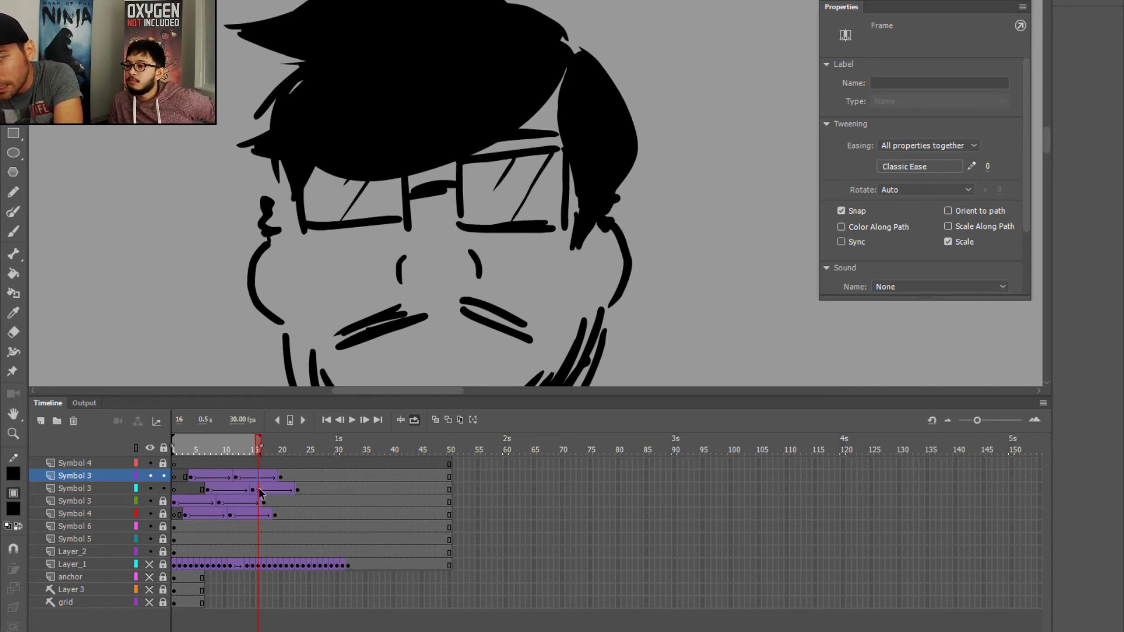
left_click(261, 490)
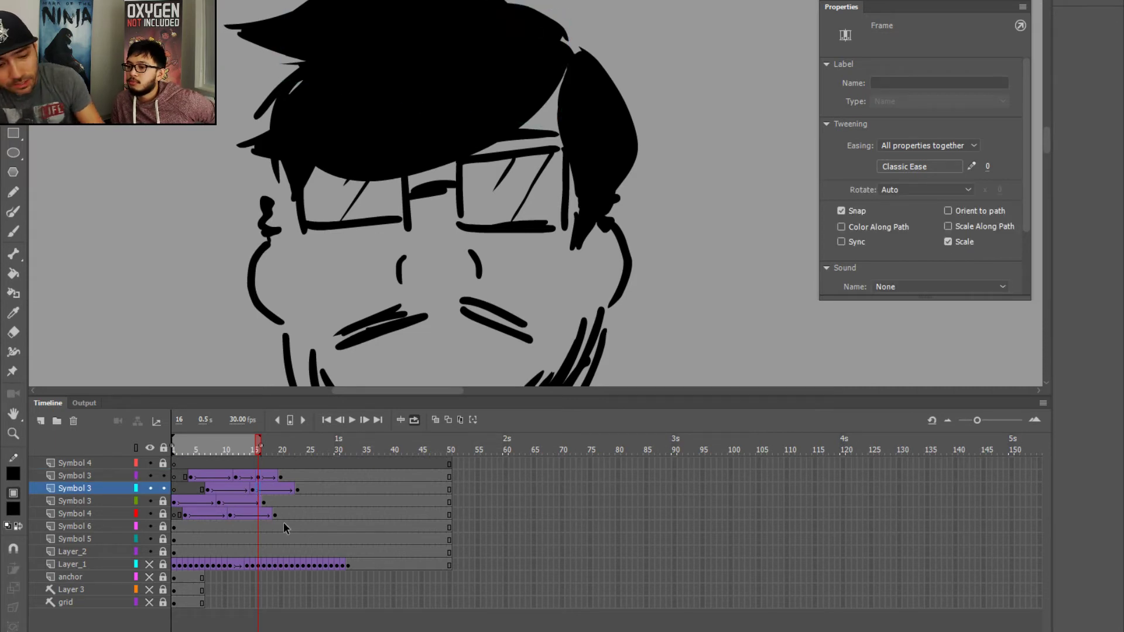
key("ctrl+z")
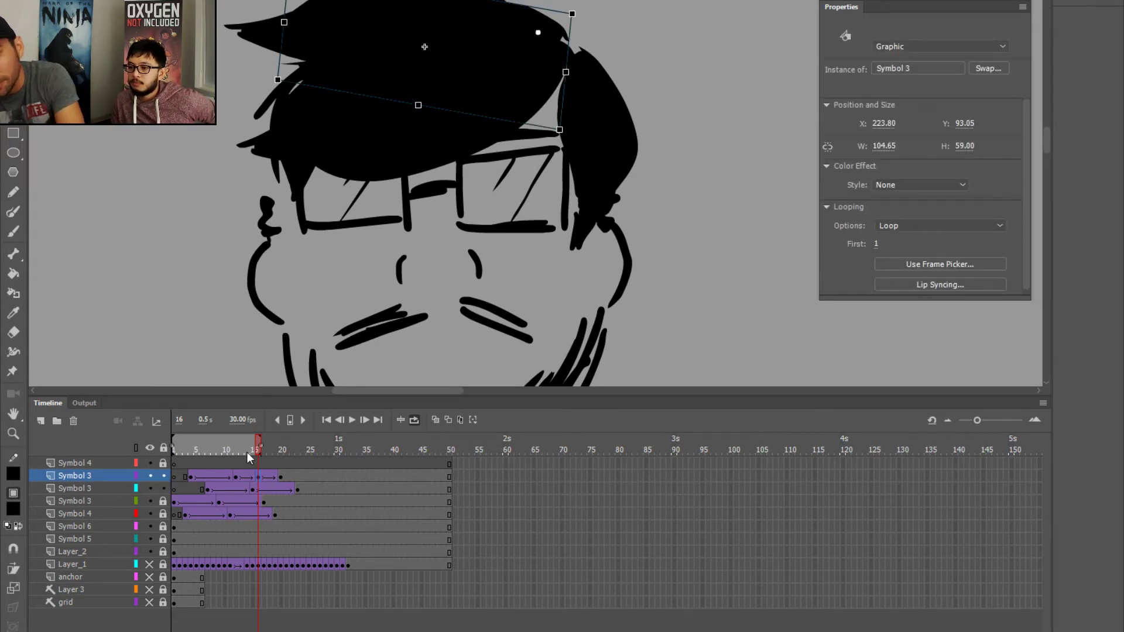
key("Escape")
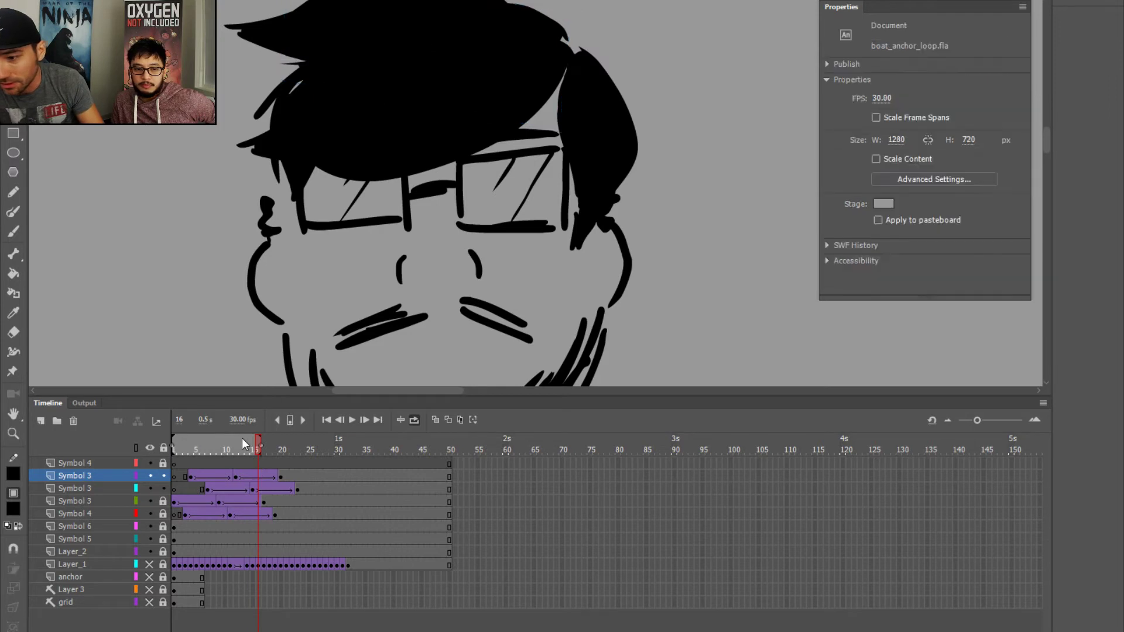
- Insert keyframes at frame 17 in the tweens of the two upper Symbol 3 layers and the lower Symbol 4 layer
left_click(263, 477)
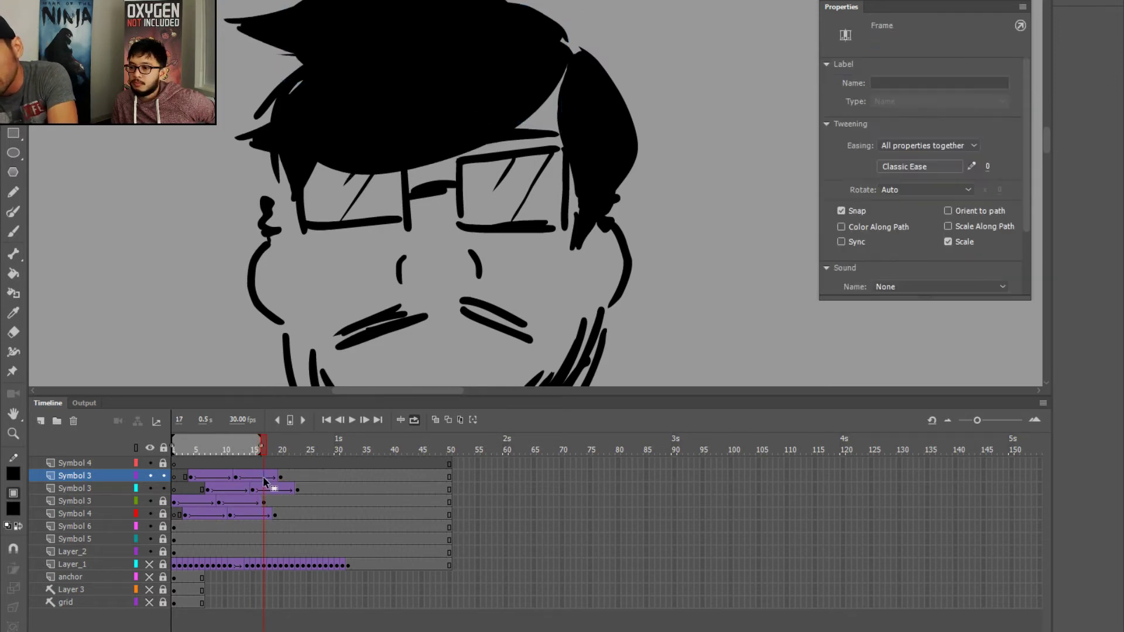
left_click(261, 490)
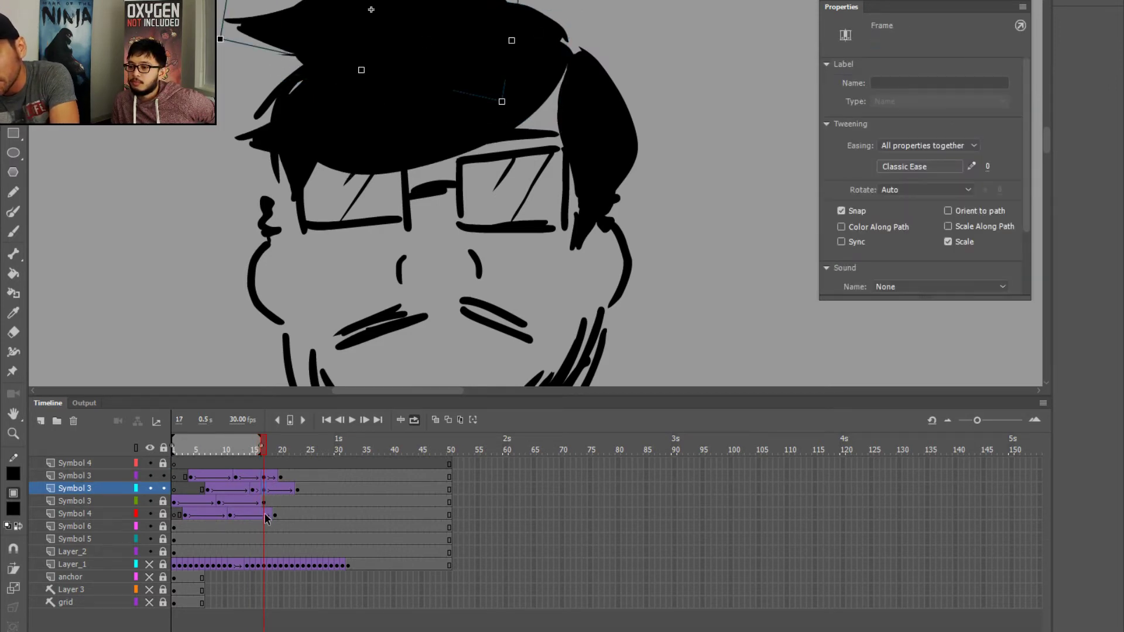
left_click(265, 514)
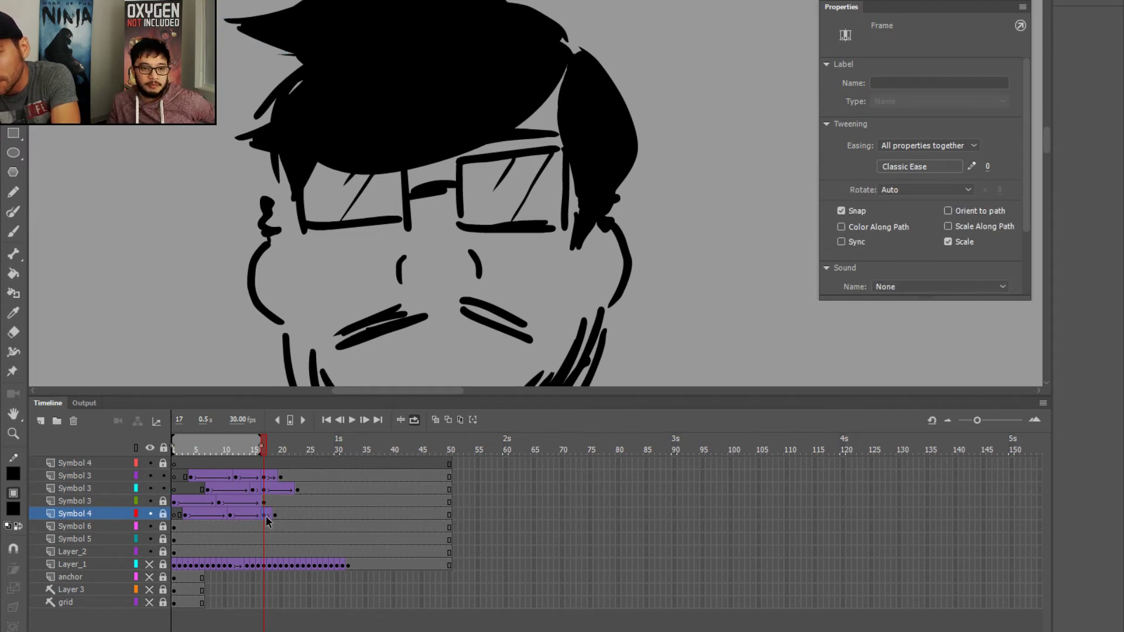
left_click(180, 515)
left_click(265, 515)
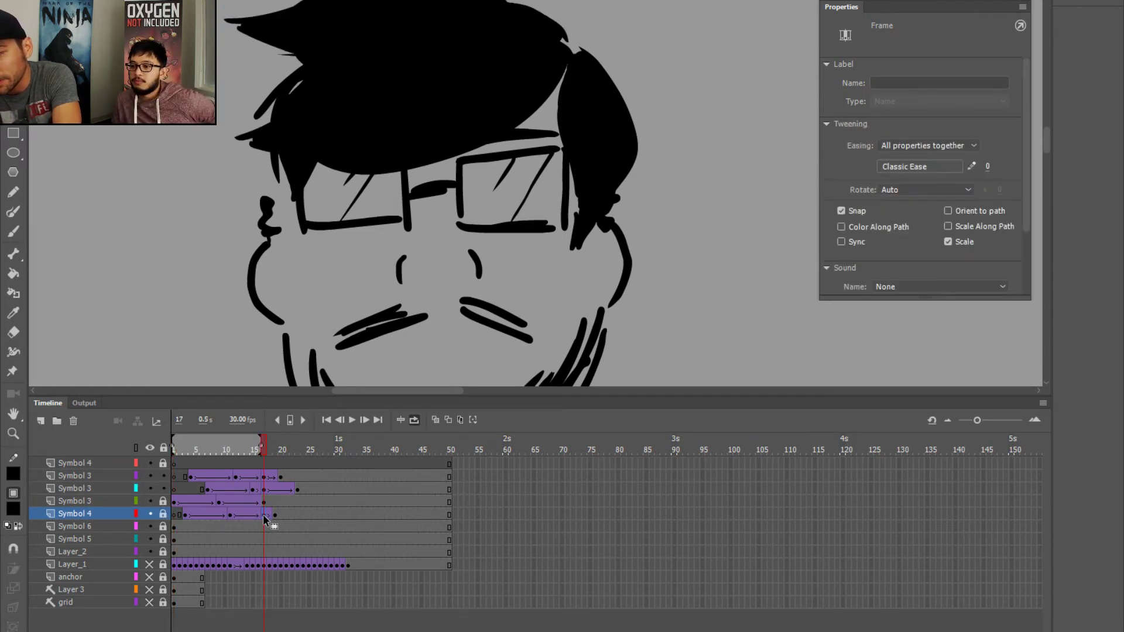
- Copy the frame 17 keyframes to frame 1 on the lower Symbol 4 layer and the two upper Symbol 3 layers
left_click_drag(263, 518, 174, 518)
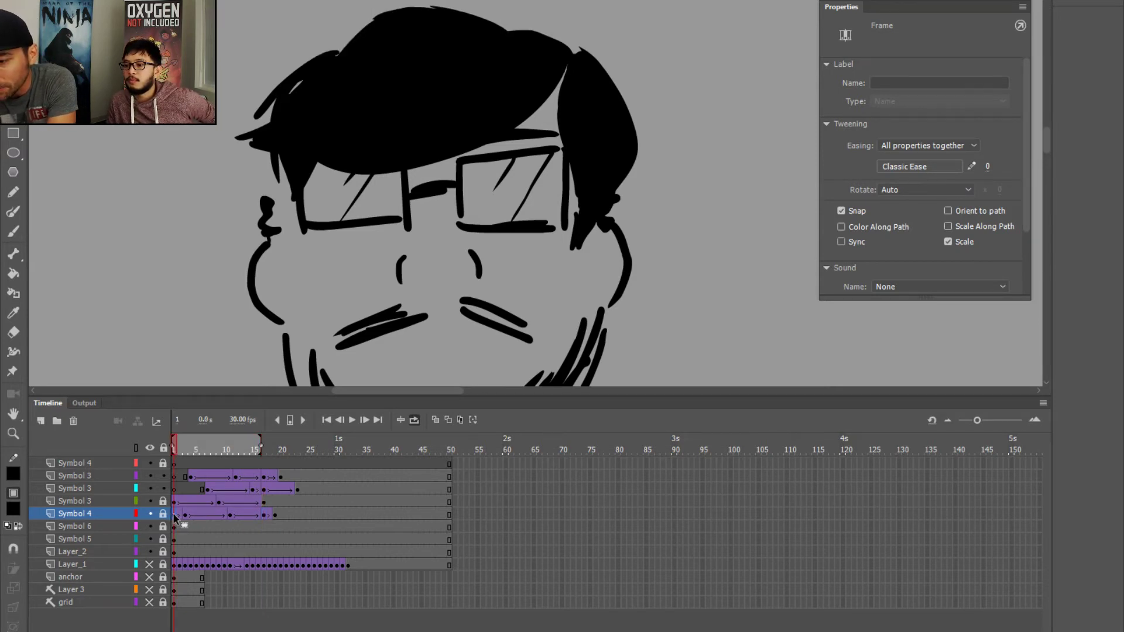
left_click(263, 516)
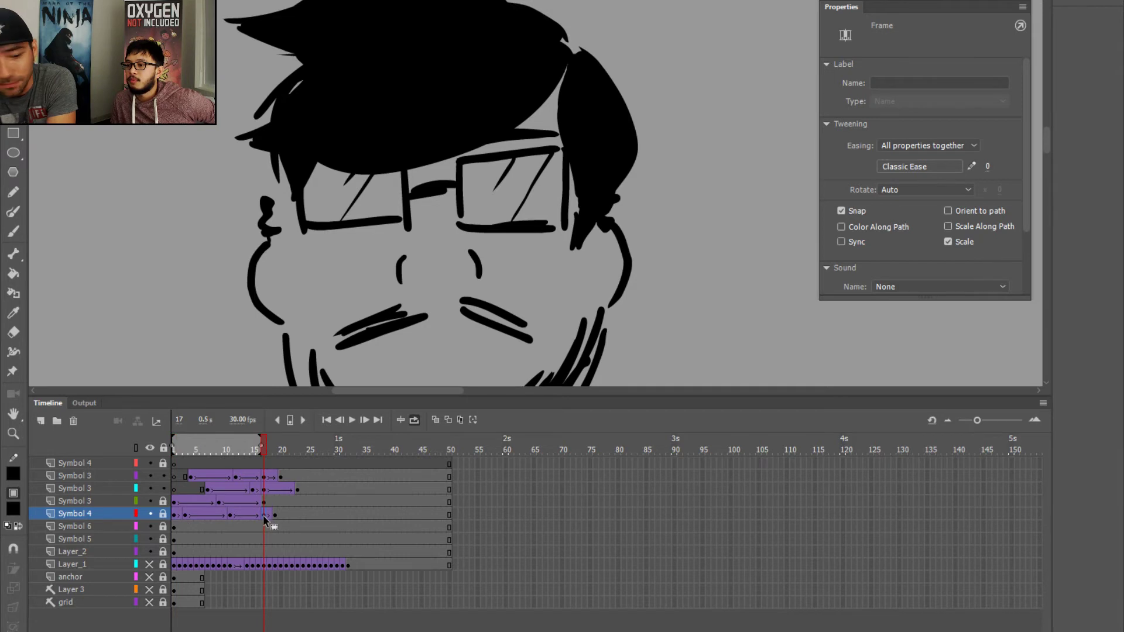
left_click(264, 489)
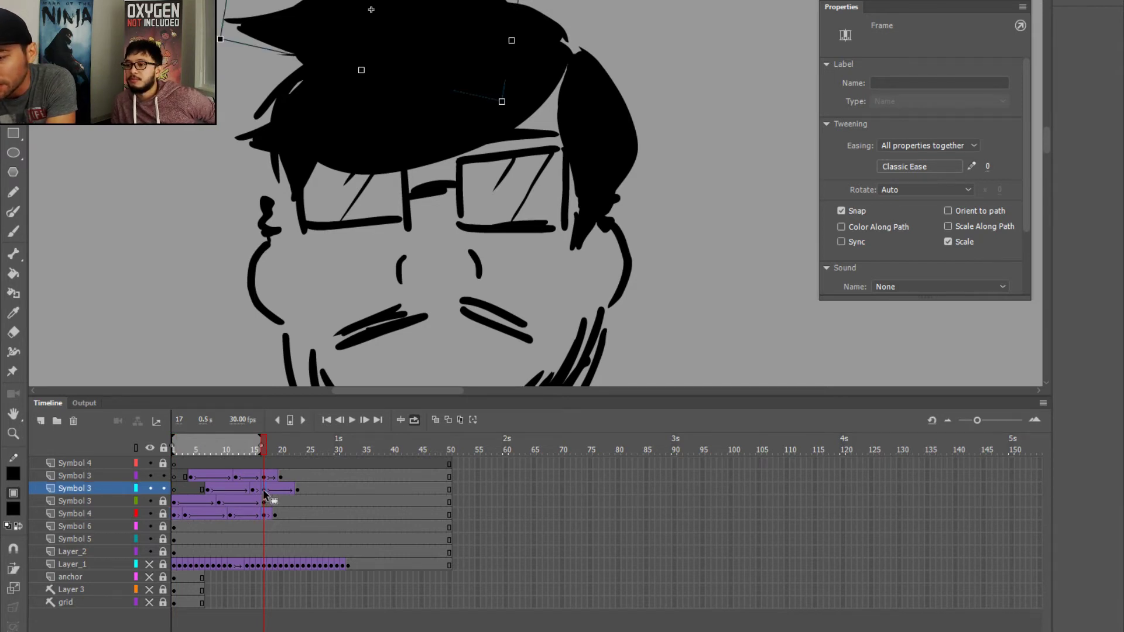
left_click_drag(264, 491, 177, 490)
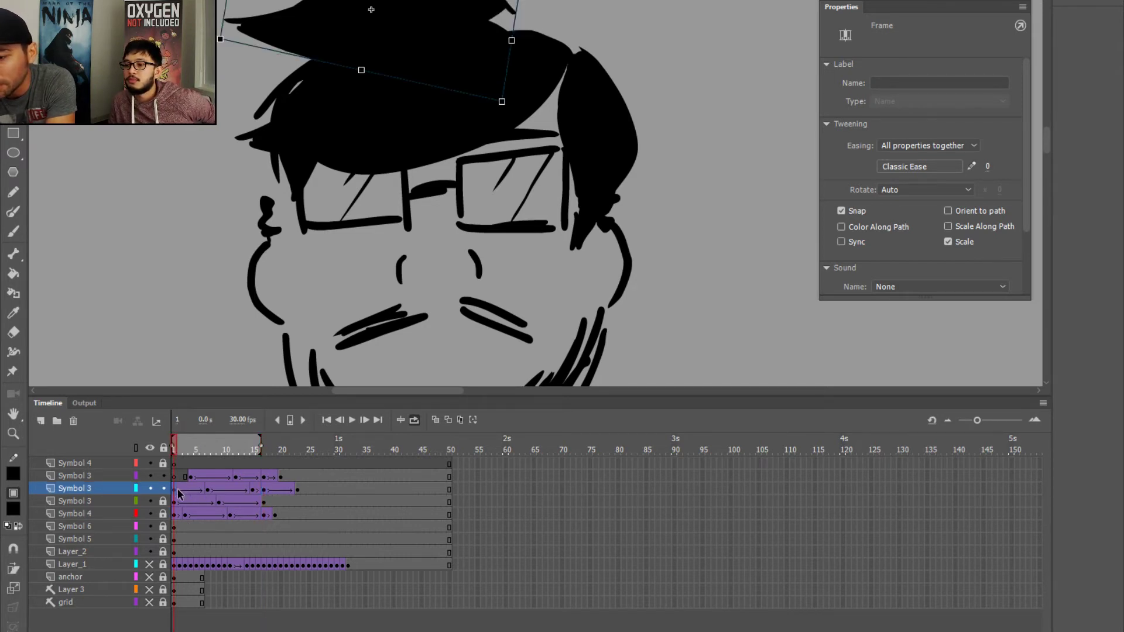
left_click(265, 477)
left_click_drag(265, 479, 270, 448)
- Clear the keyframes and remove the classic tweens after frame 17, selecting frames 18 to 24 across the four hair layers
left_click(271, 477)
left_click_drag(269, 487, 299, 515)
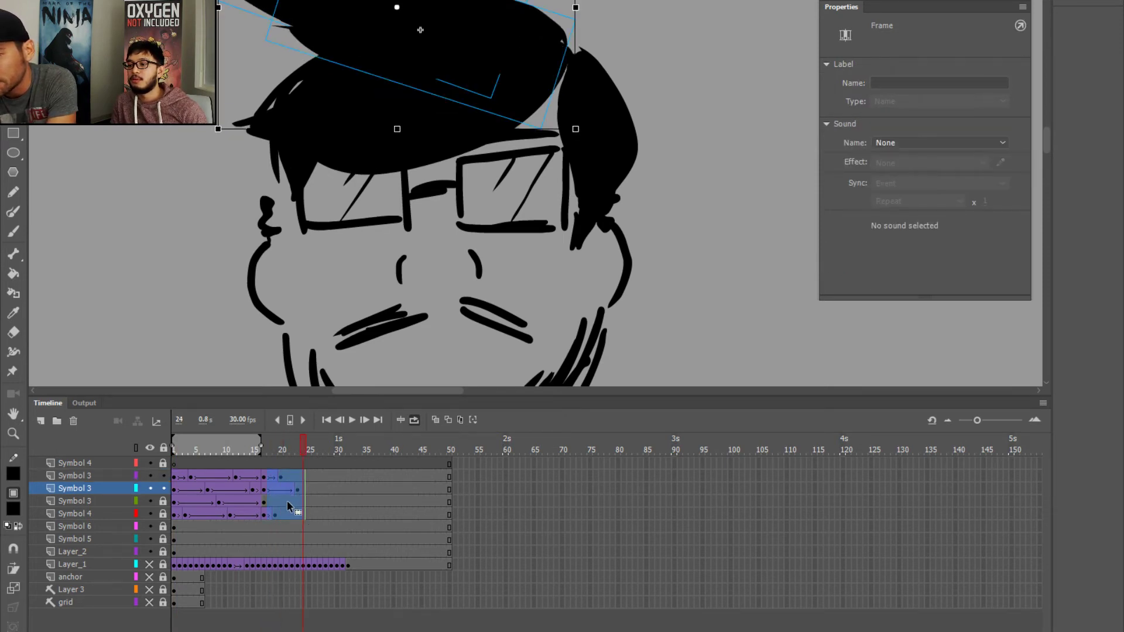
right_click(284, 494)
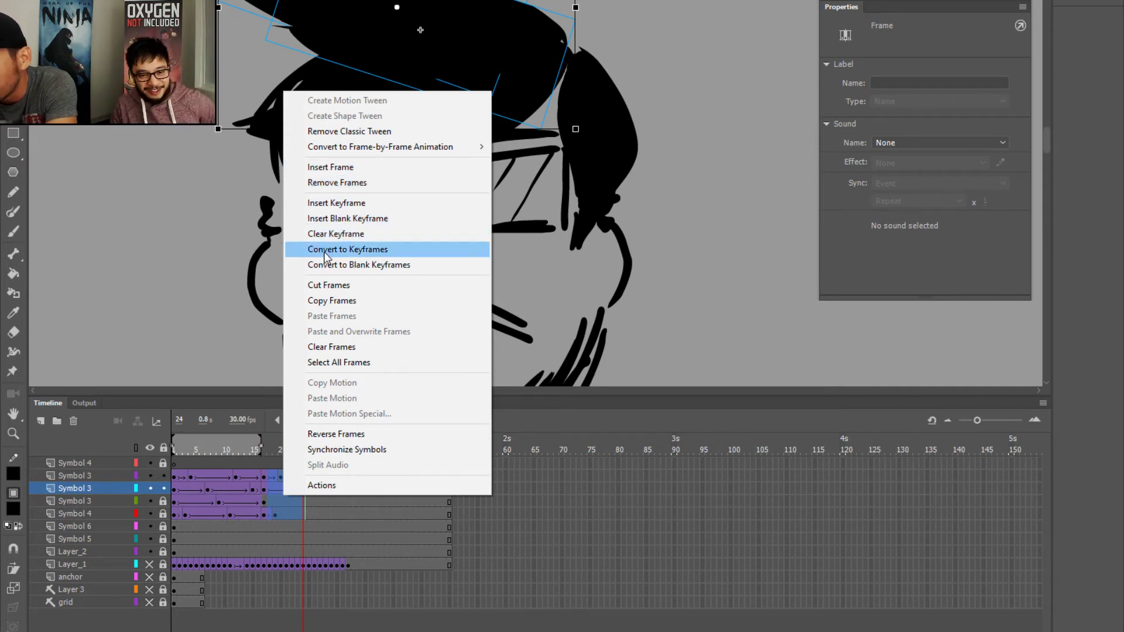
left_click(317, 234)
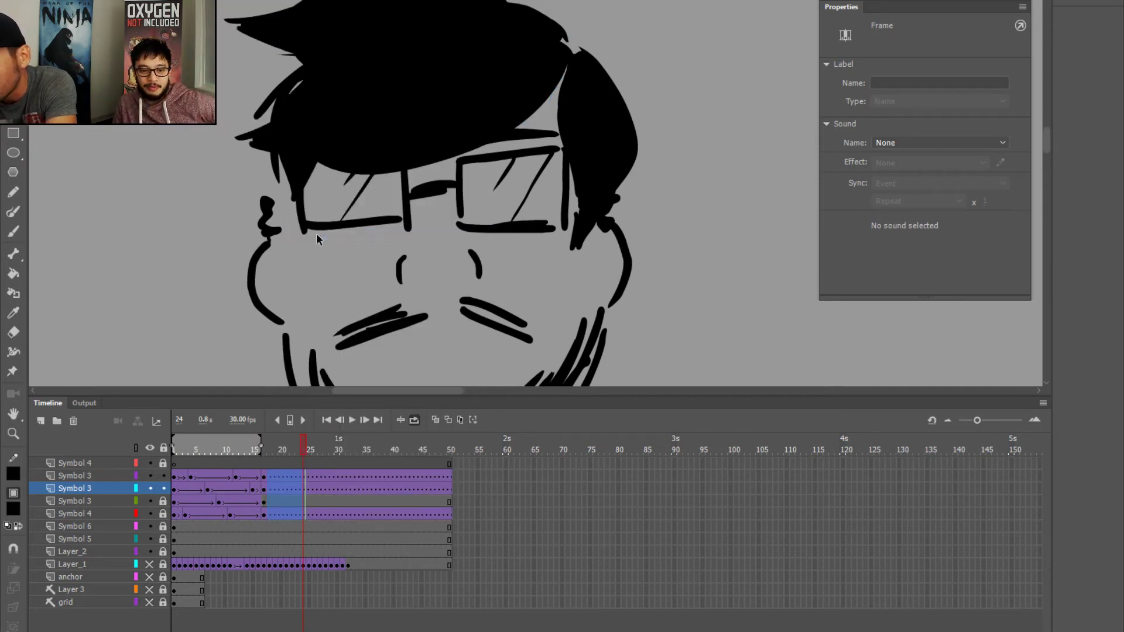
right_click(292, 480)
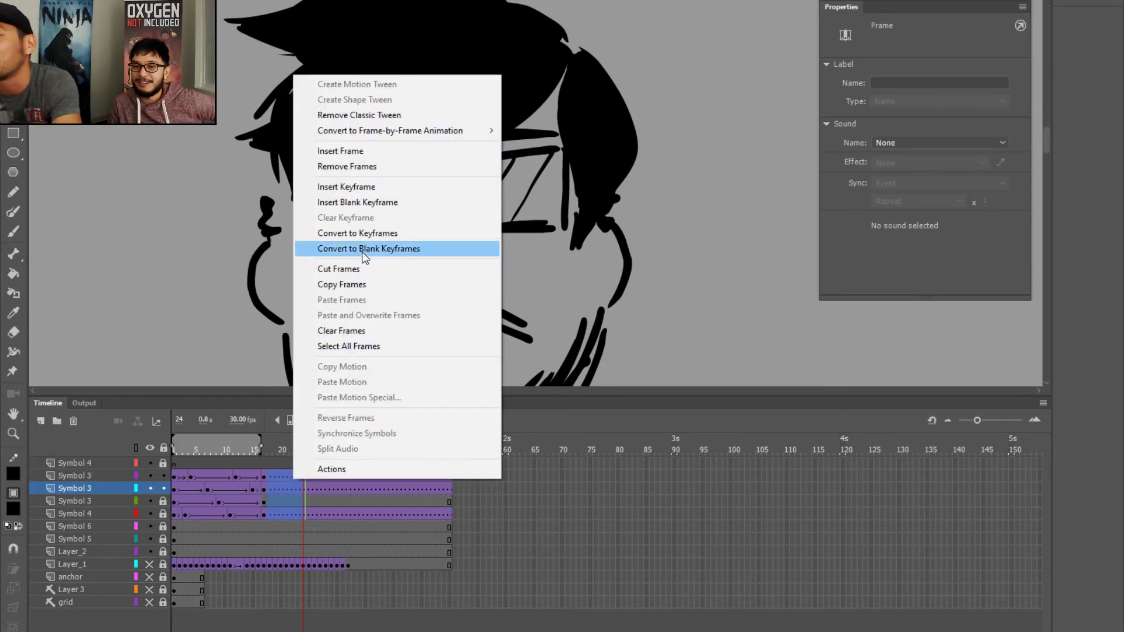
left_click(336, 115)
- Play and scrub the overlapping hair loop, shrinking the timeline to reveal the whole face
key("Return")
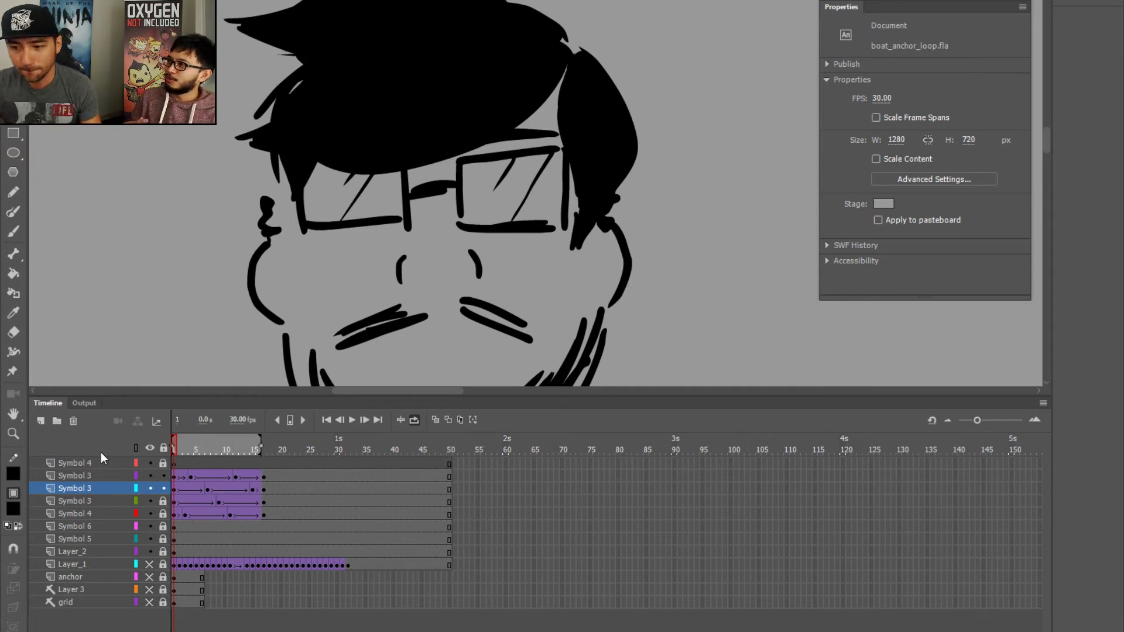
left_click_drag(326, 398, 324, 534)
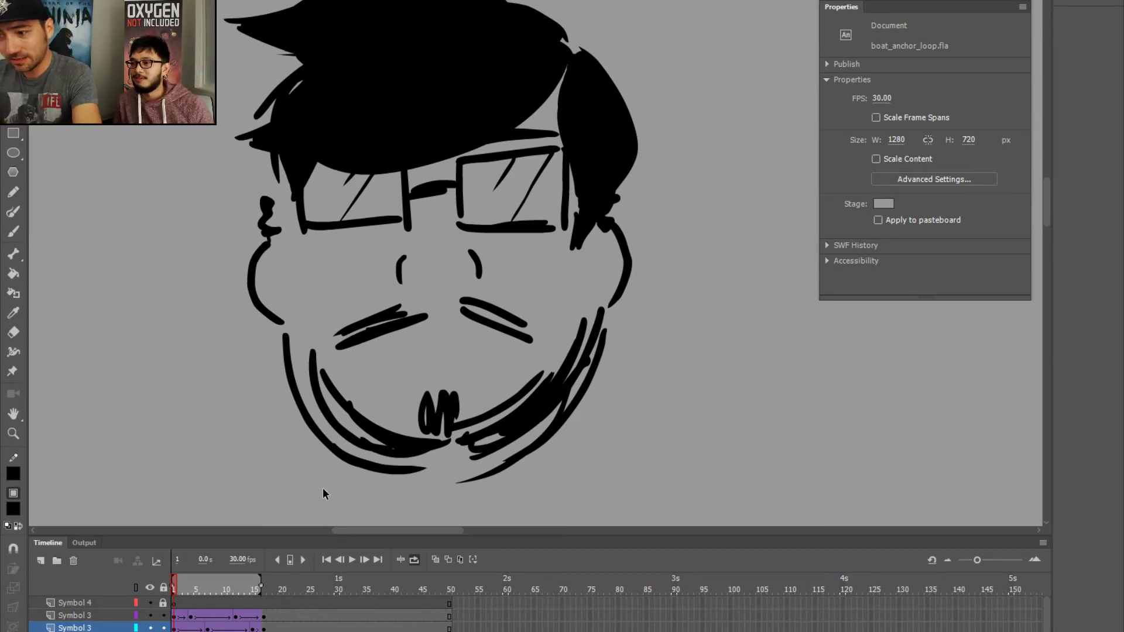
key("Return")
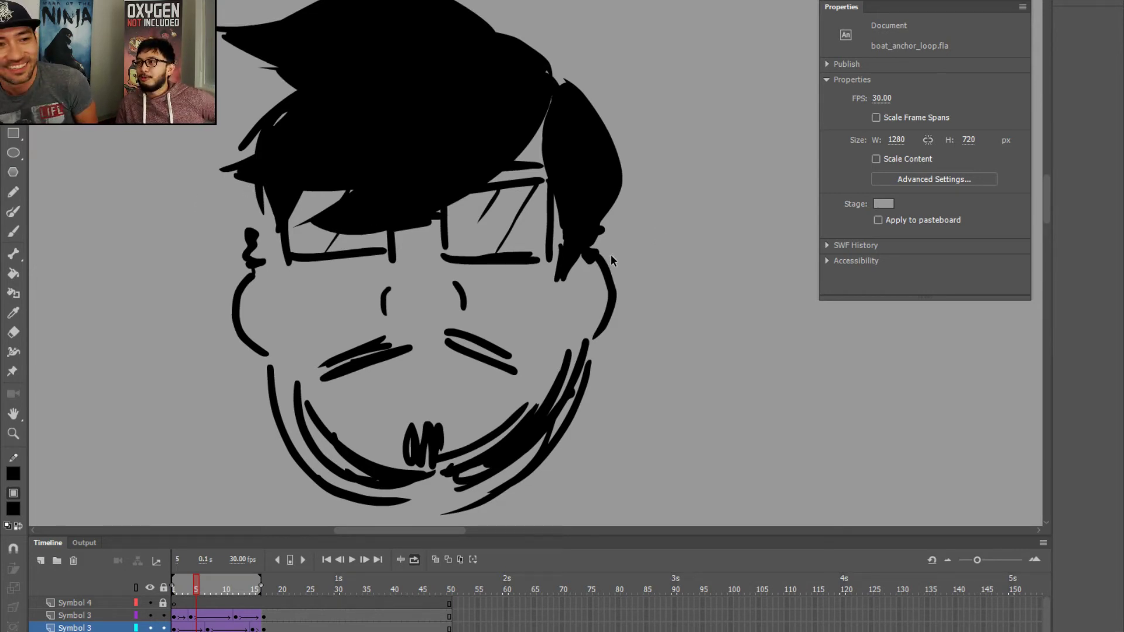
key("Return")
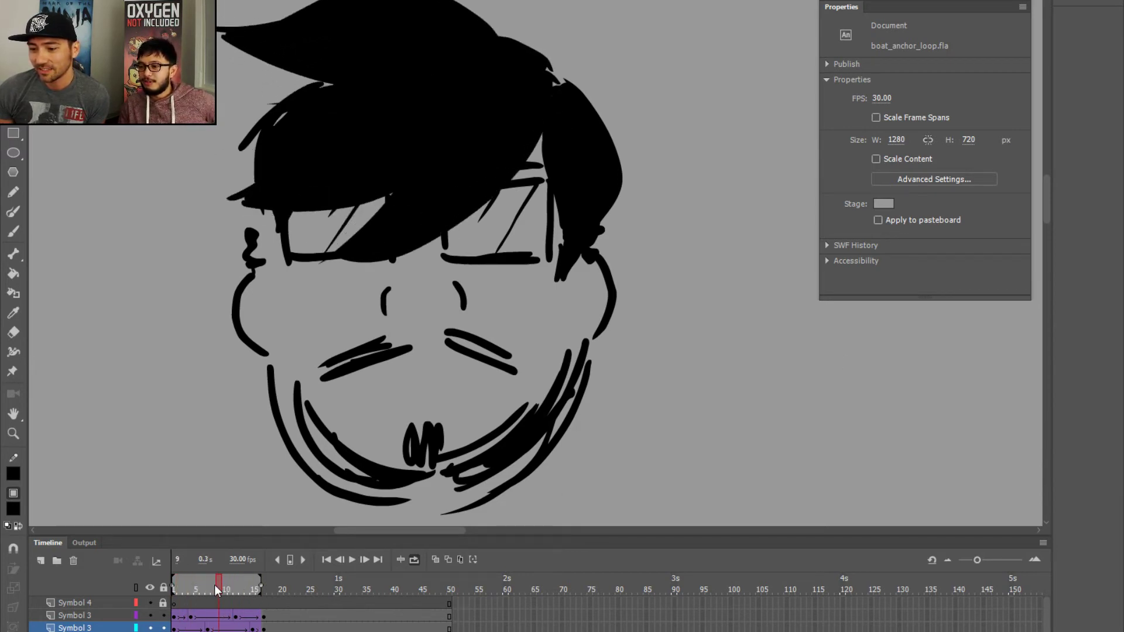
left_click_drag(267, 585, 174, 585)
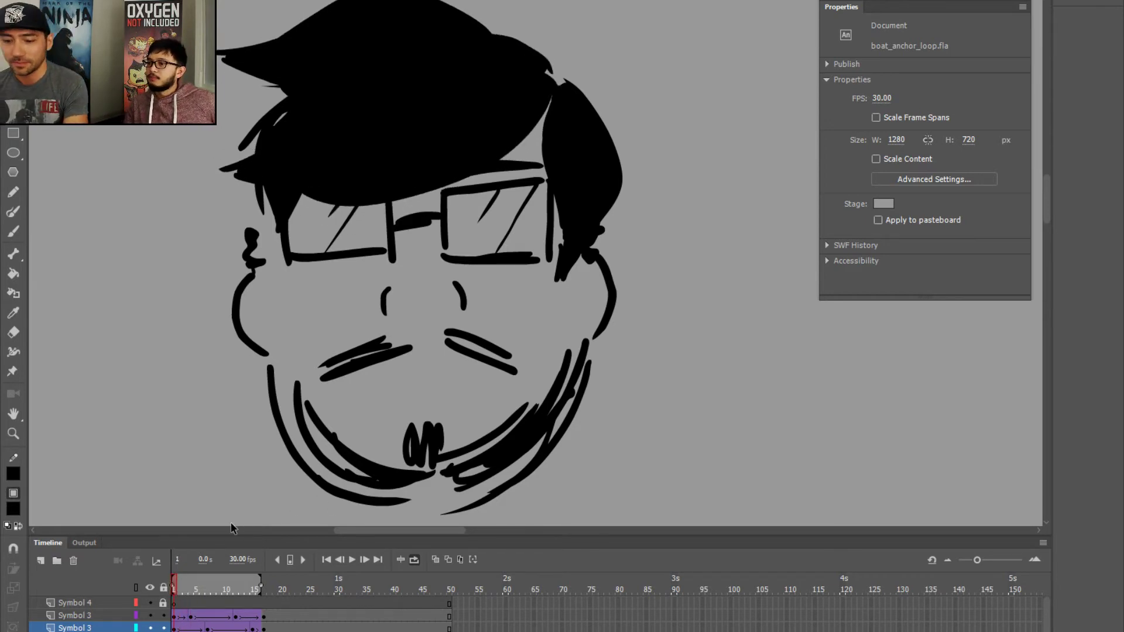
- Inspect the upper Symbol 3 keyframe at frame 4 and replay the hair loop
left_click(178, 615)
left_click(191, 615)
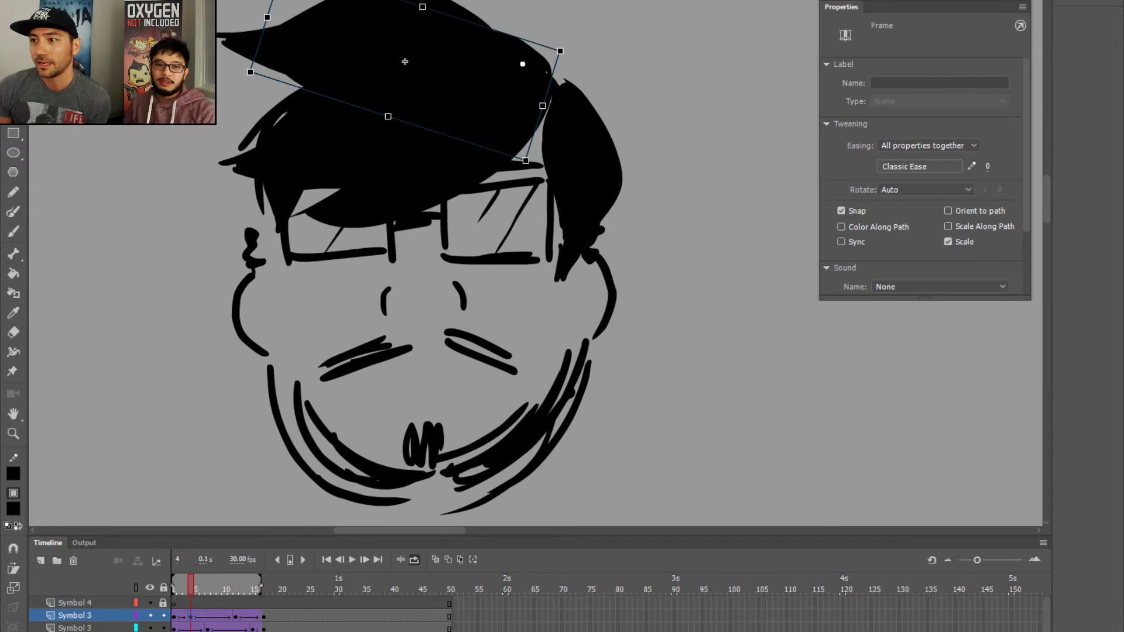
key("Escape")
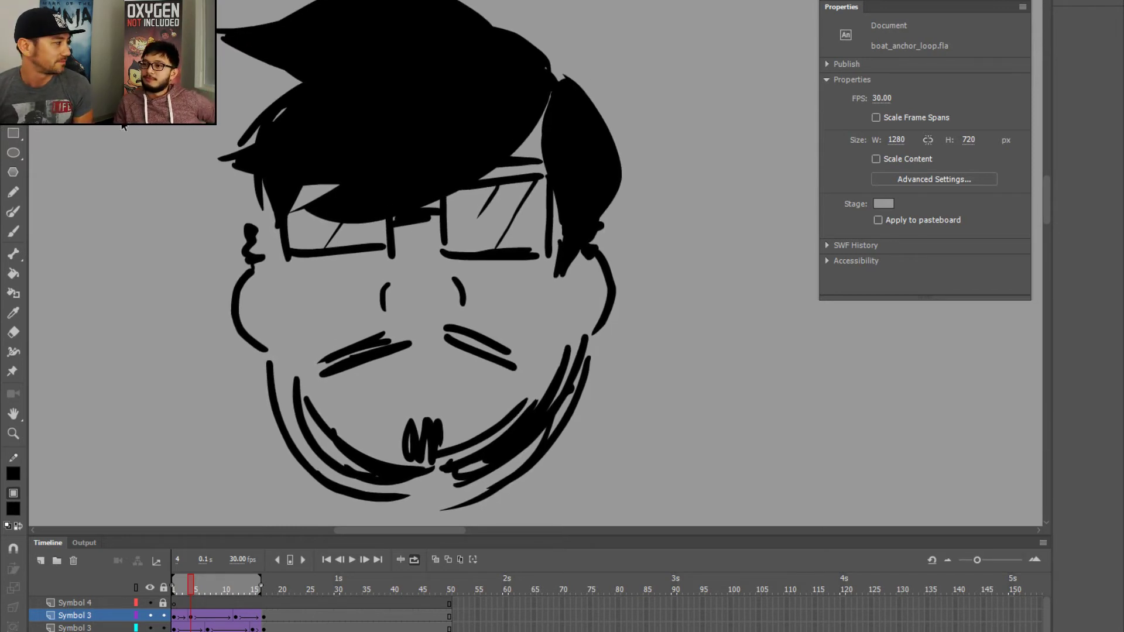
key("Return")
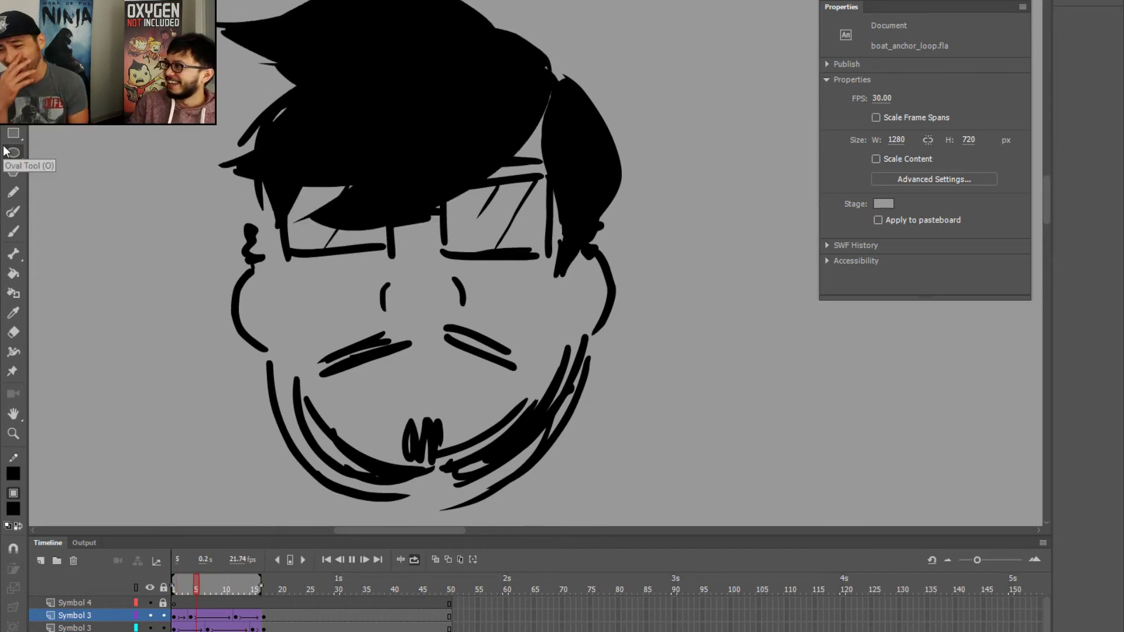
key("Return")
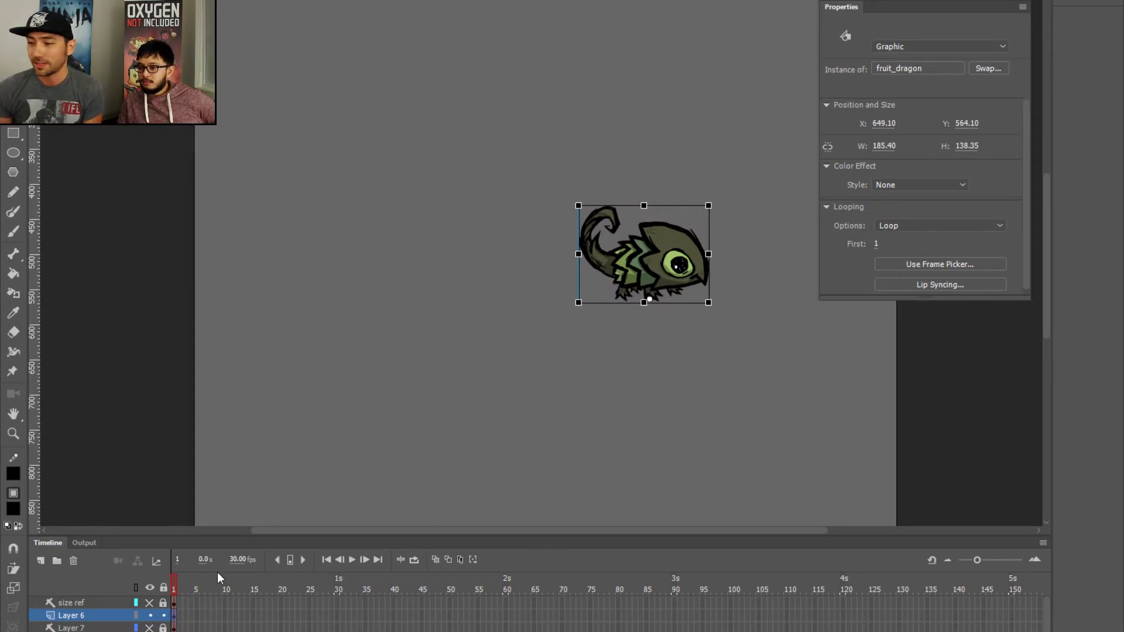
- Open the fruit_dragon graphic symbol for editing and clear the selection of its parts
key("ctrl+shift+a")
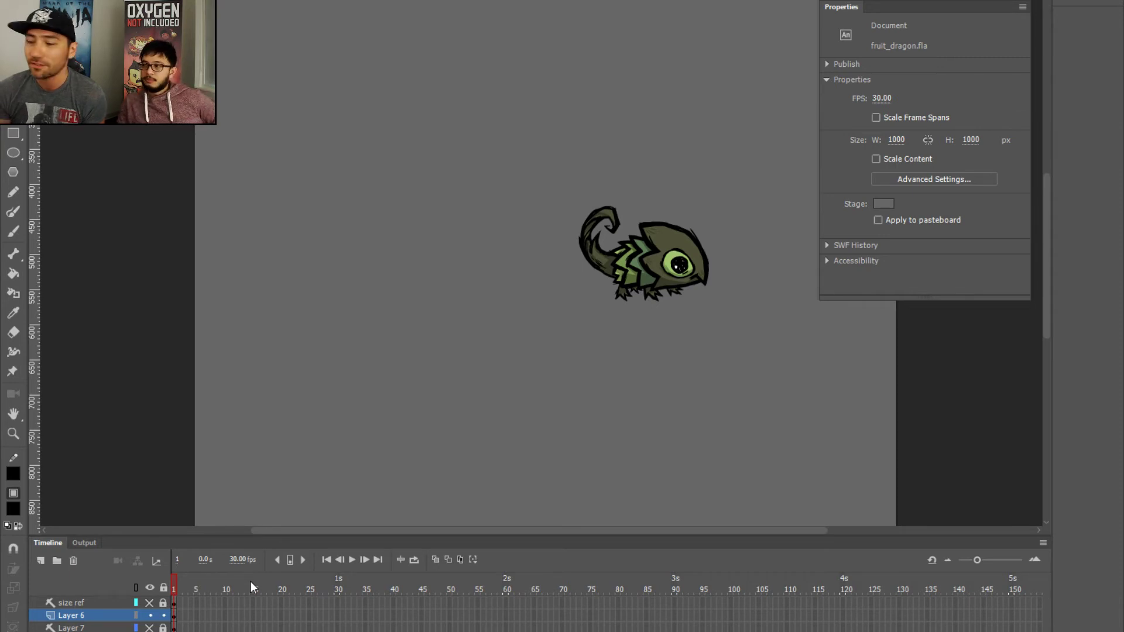
left_click(651, 278)
double_click(648, 273)
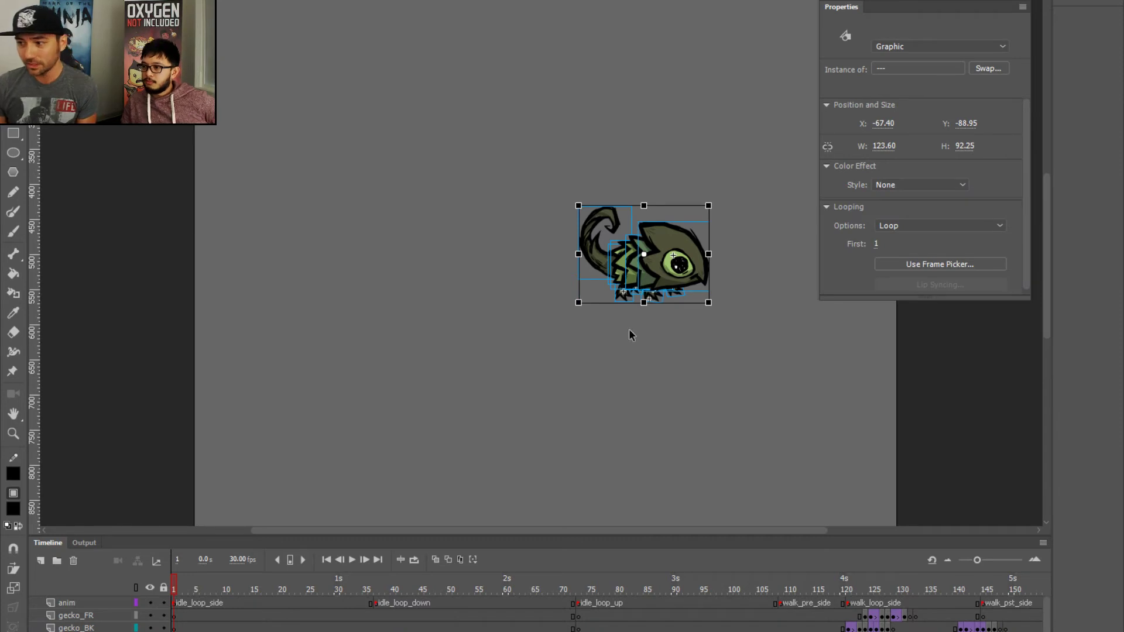
left_click(615, 360)
left_click_drag(627, 378, 400, 391)
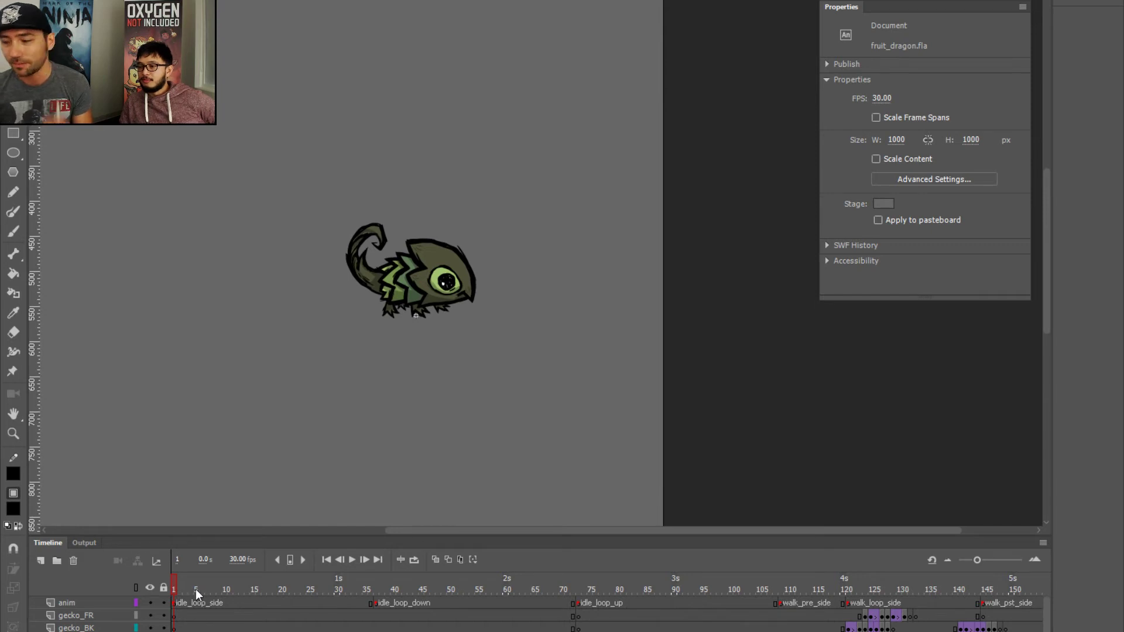
- Play the fruit dragon's idle animations from frame 1 and on into the side walk
left_click_drag(177, 589, 146, 610)
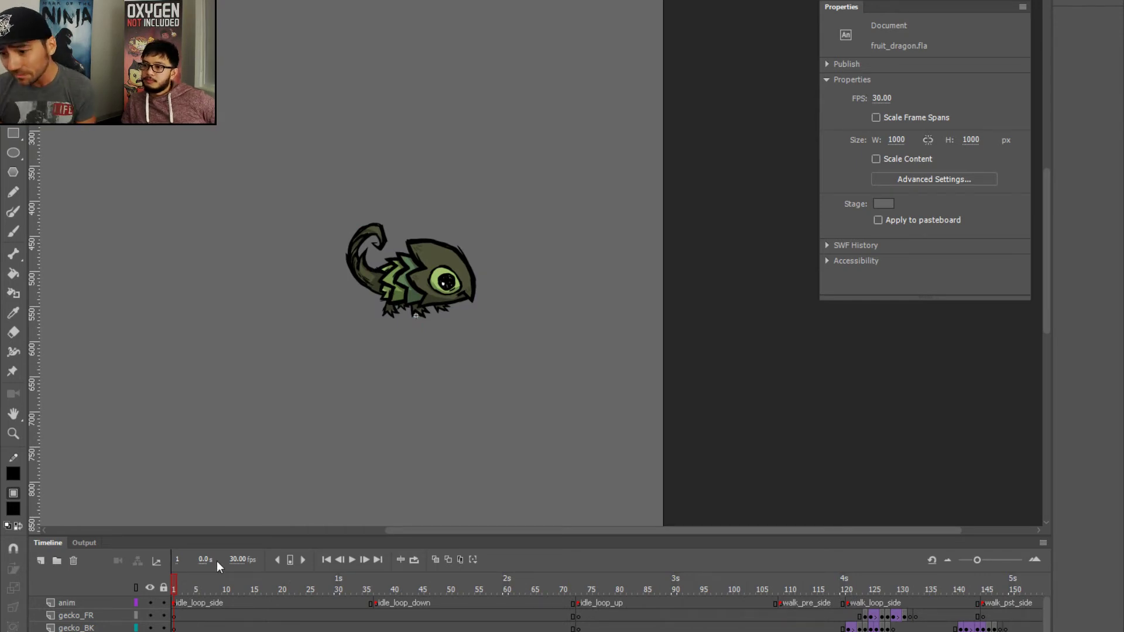
left_click_drag(178, 582, 173, 612)
key("Return")
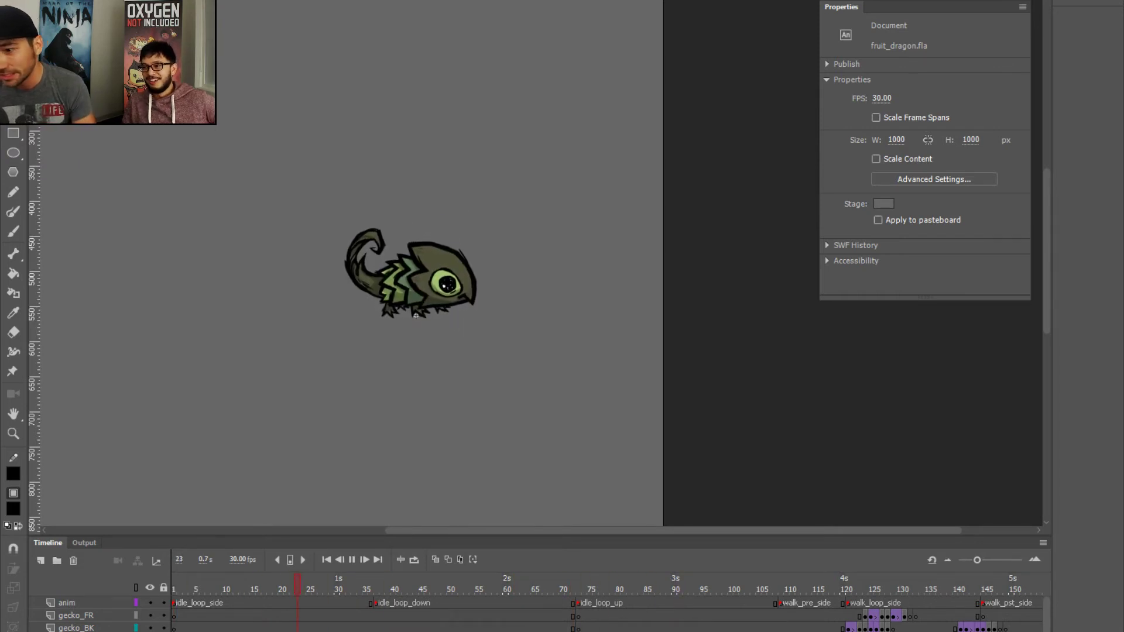
scroll(318, 371, "up", 2)
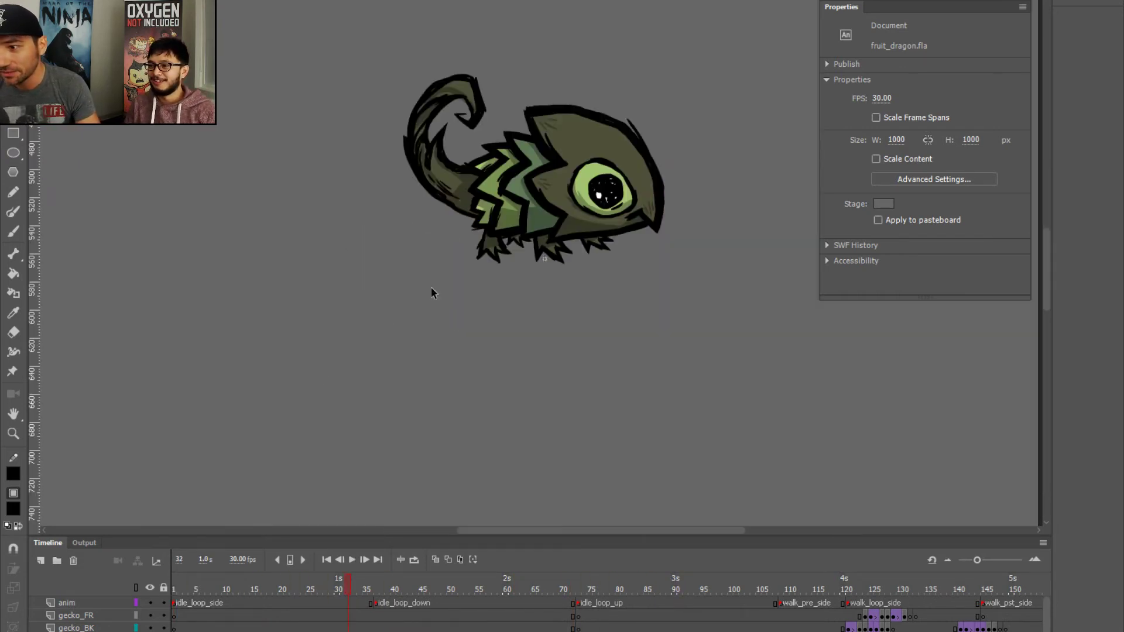
left_click_drag(546, 229, 445, 347)
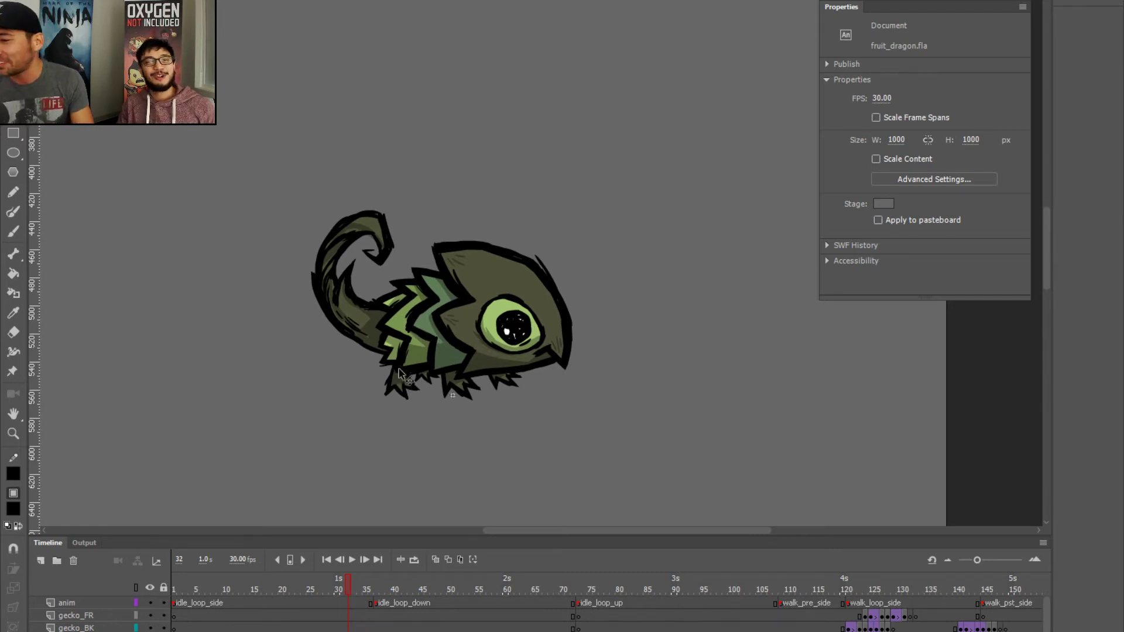
key("Return")
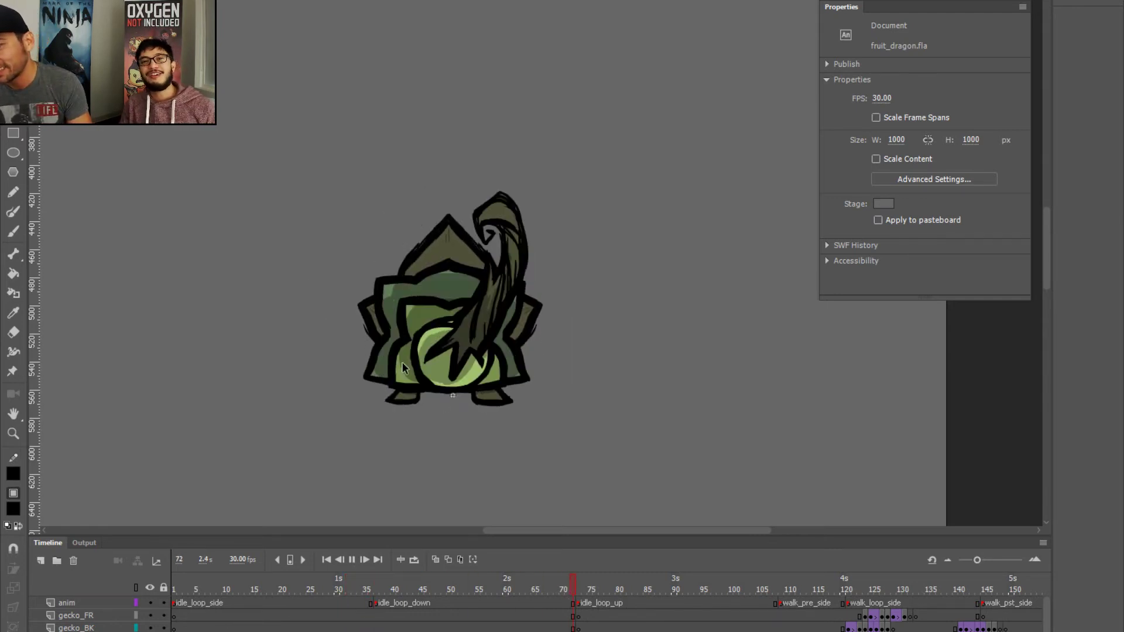
left_click_drag(398, 403, 509, 428)
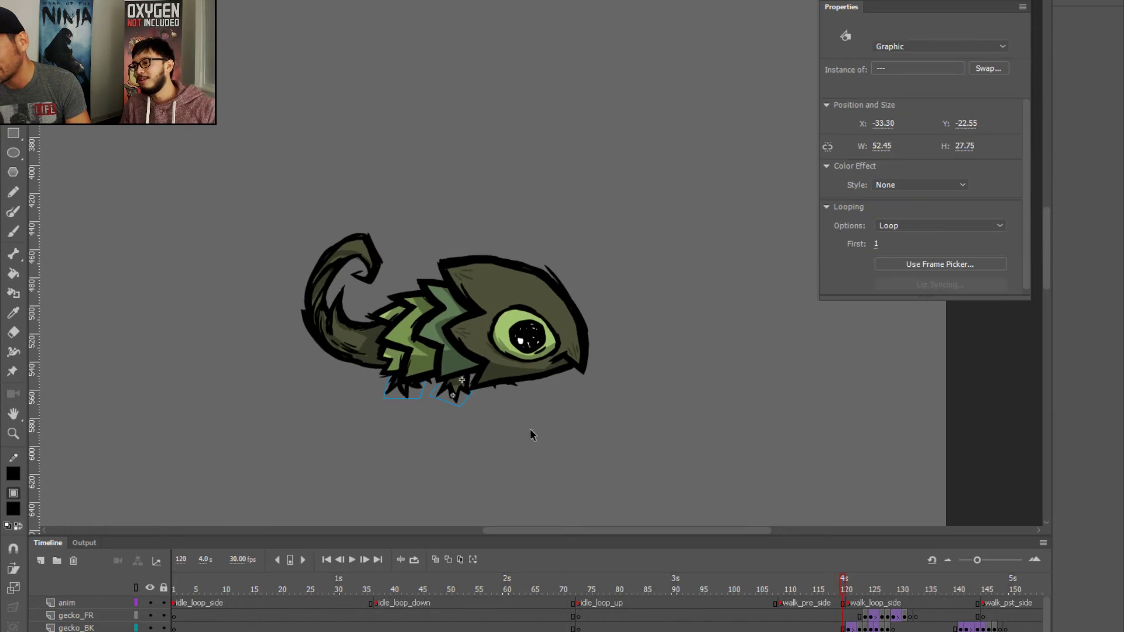
left_click_drag(792, 581, 652, 603)
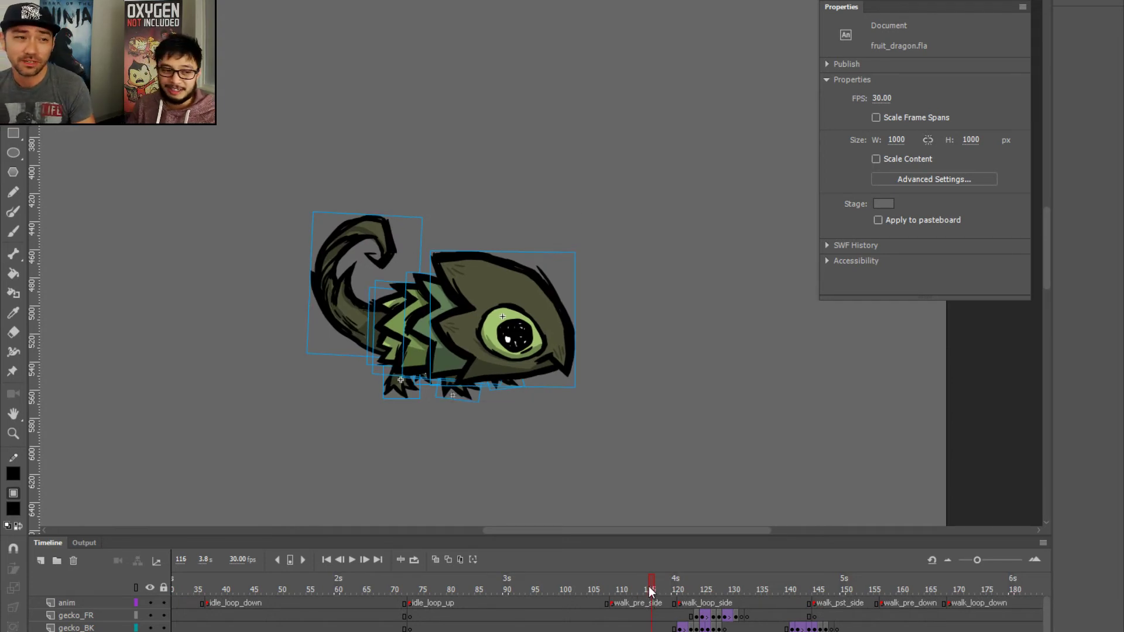
key("Return")
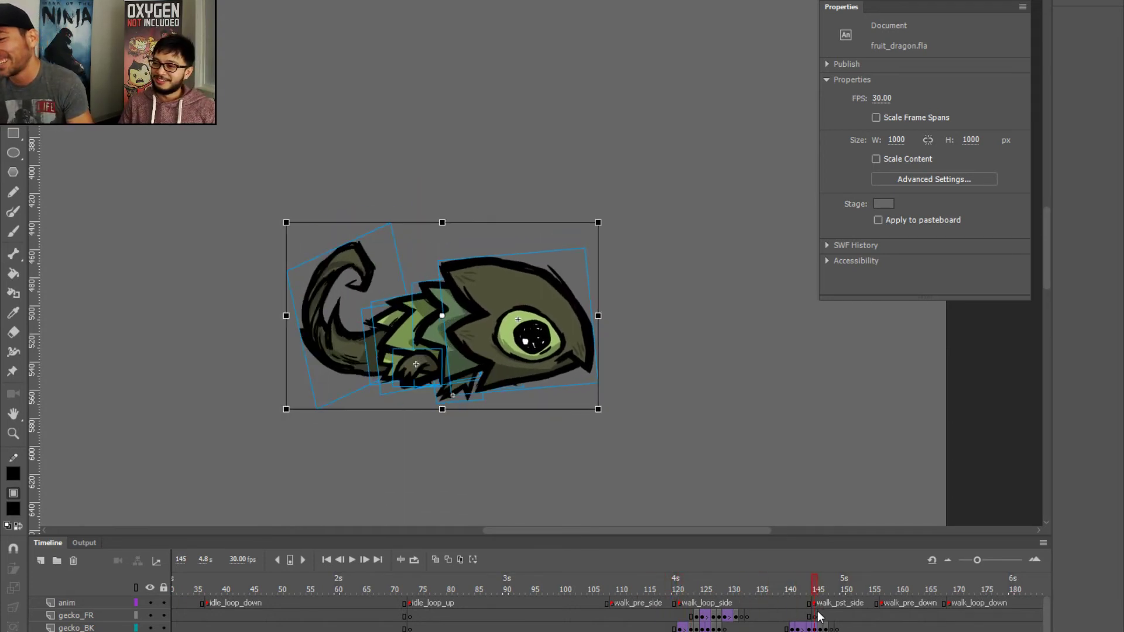
- Set the playback loop range to the whole walk_loop_side section and play it
left_click(677, 588)
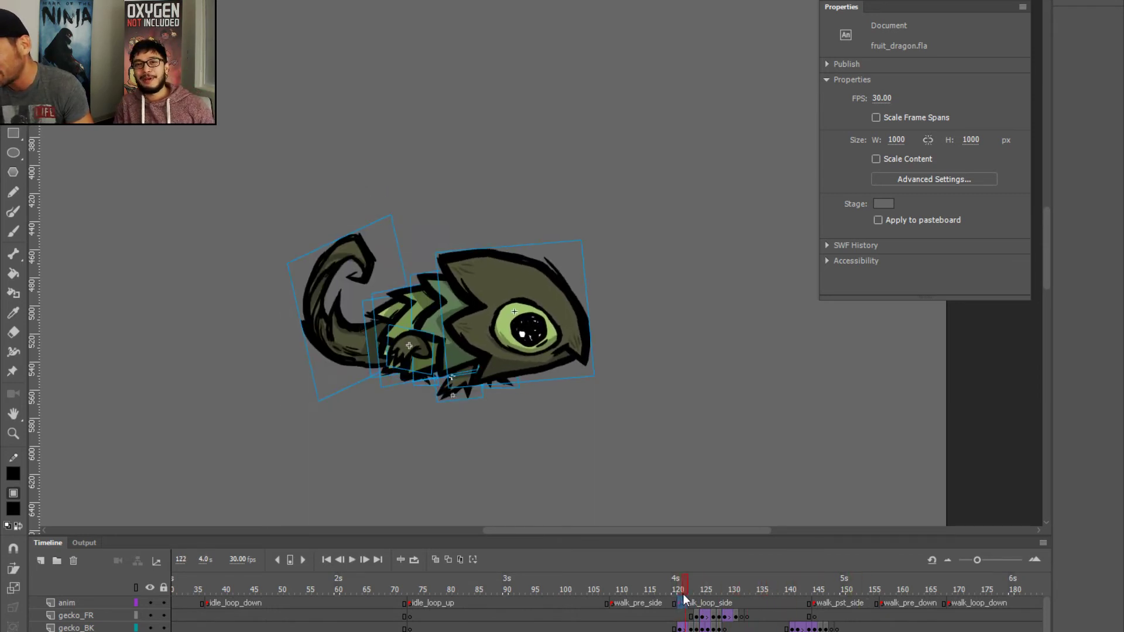
left_click(683, 585)
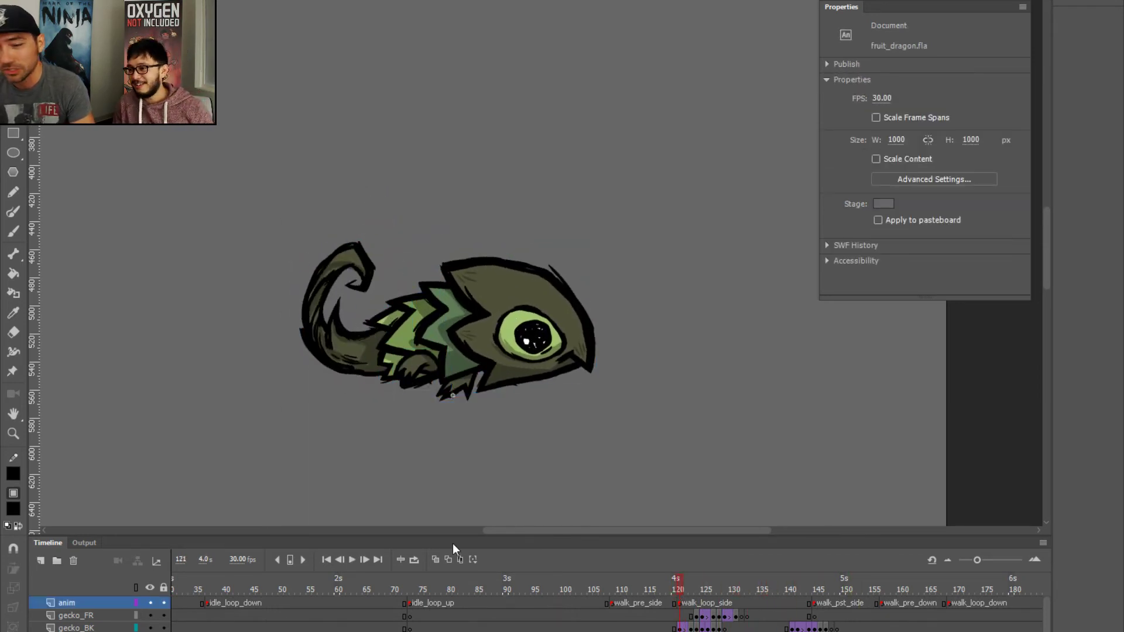
left_click(413, 560)
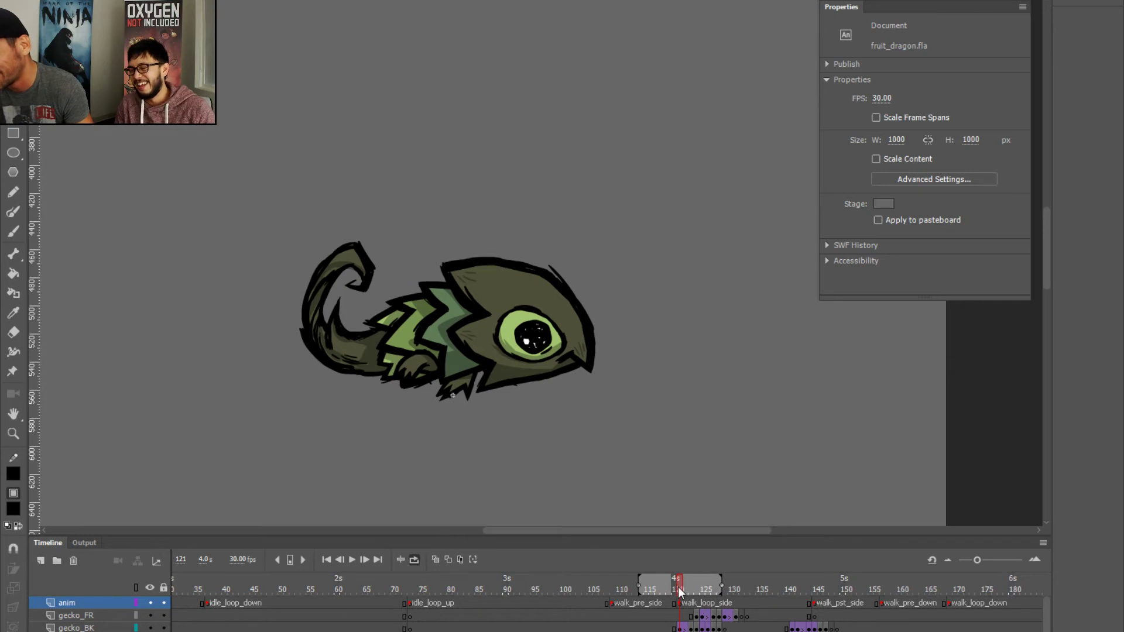
mouse_move(642, 589)
left_mouse_down()
mouse_move(676, 579)
mouse_move(811, 588)
left_mouse_up()
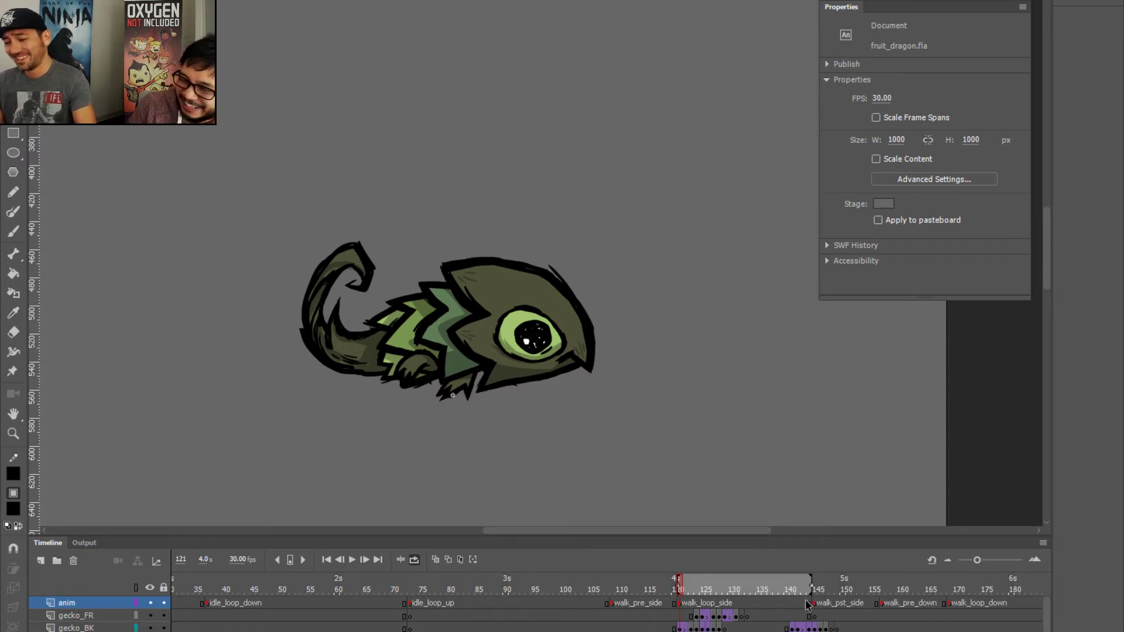
key("Return")
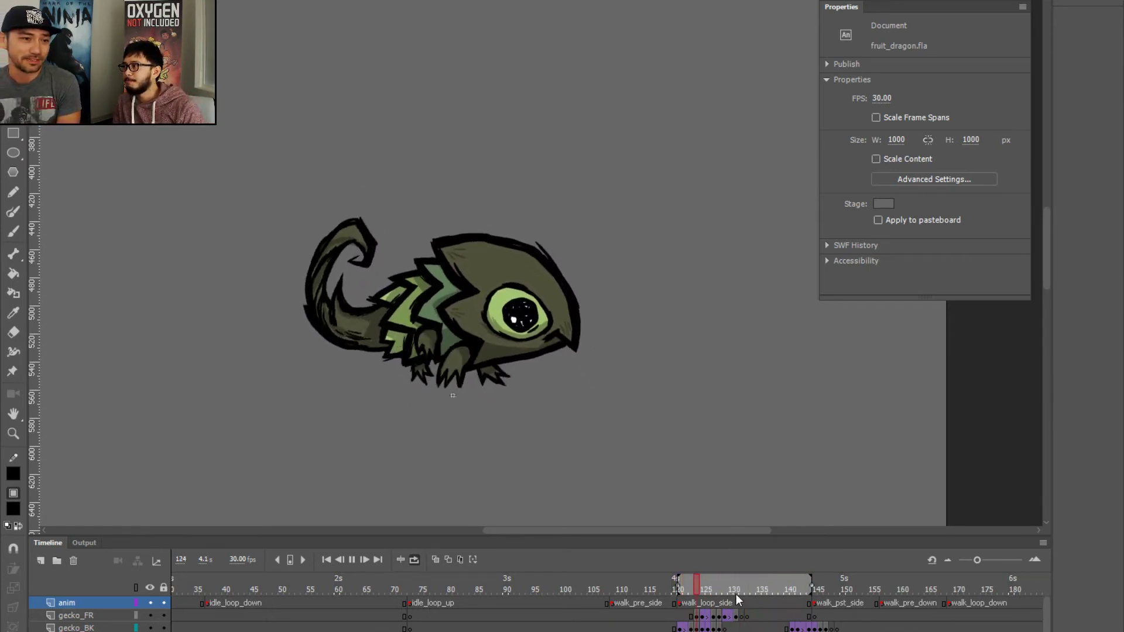
- Stop playback and scrub through walk_loop_side to examine the leg and body poses of the walk
key("Return")
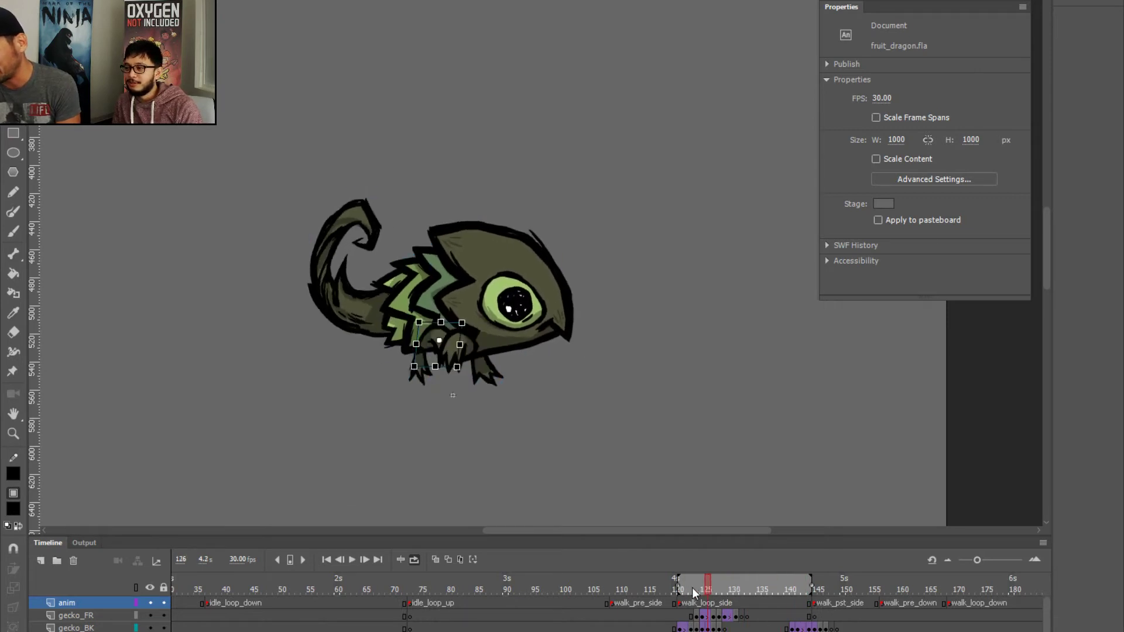
key("Return")
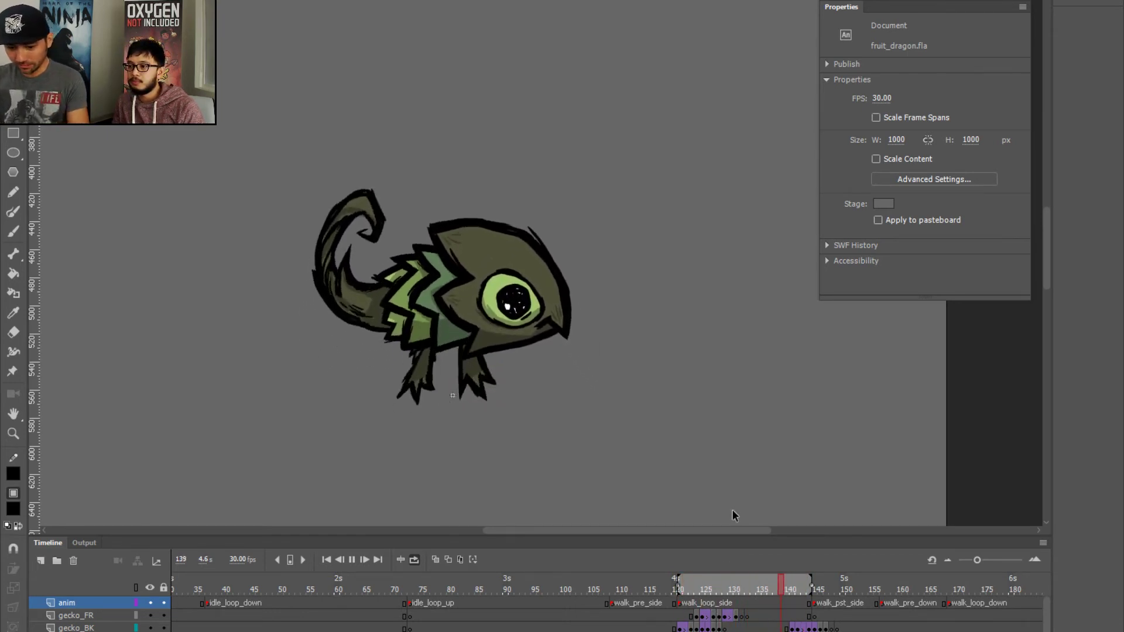
key("Return")
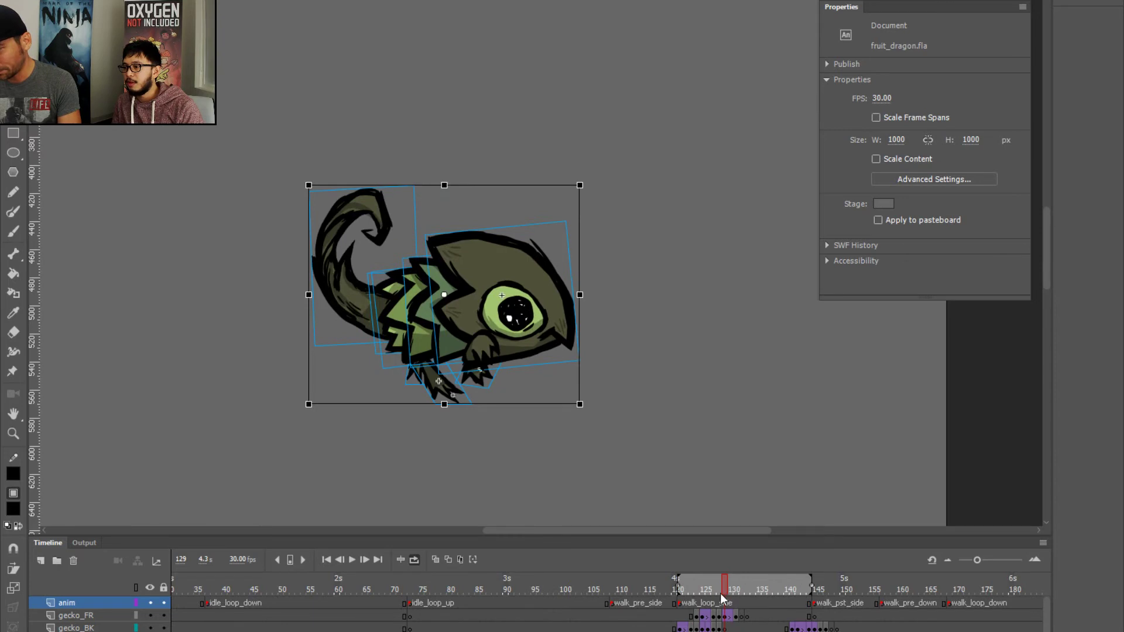
left_click(646, 603)
left_click(686, 611)
left_click_drag(685, 611, 721, 614)
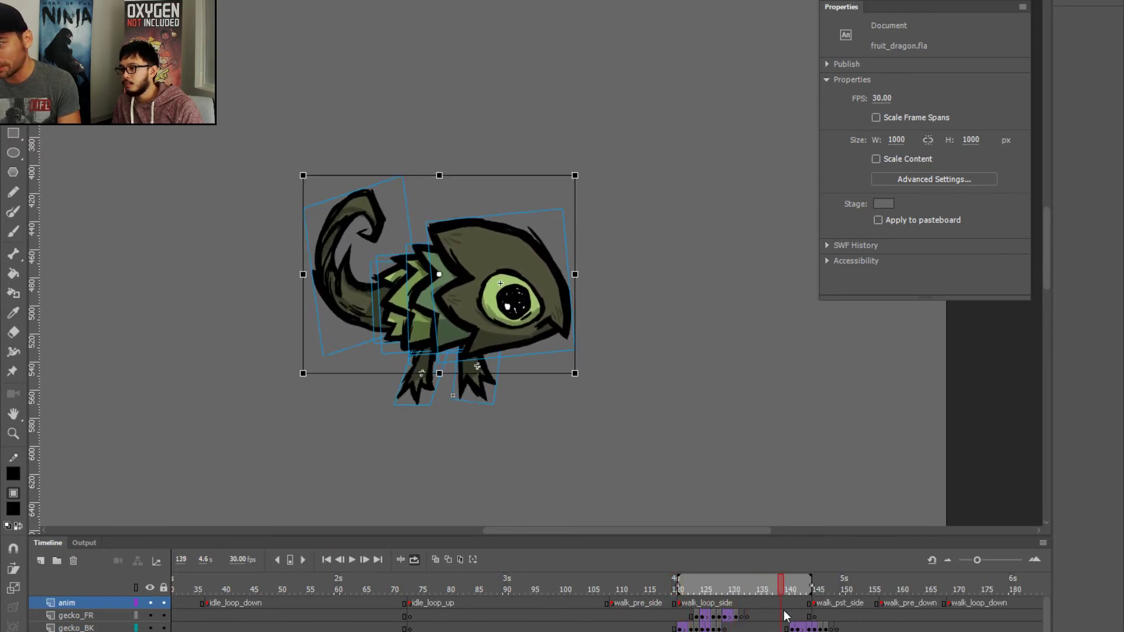
left_click_drag(635, 607, 681, 621)
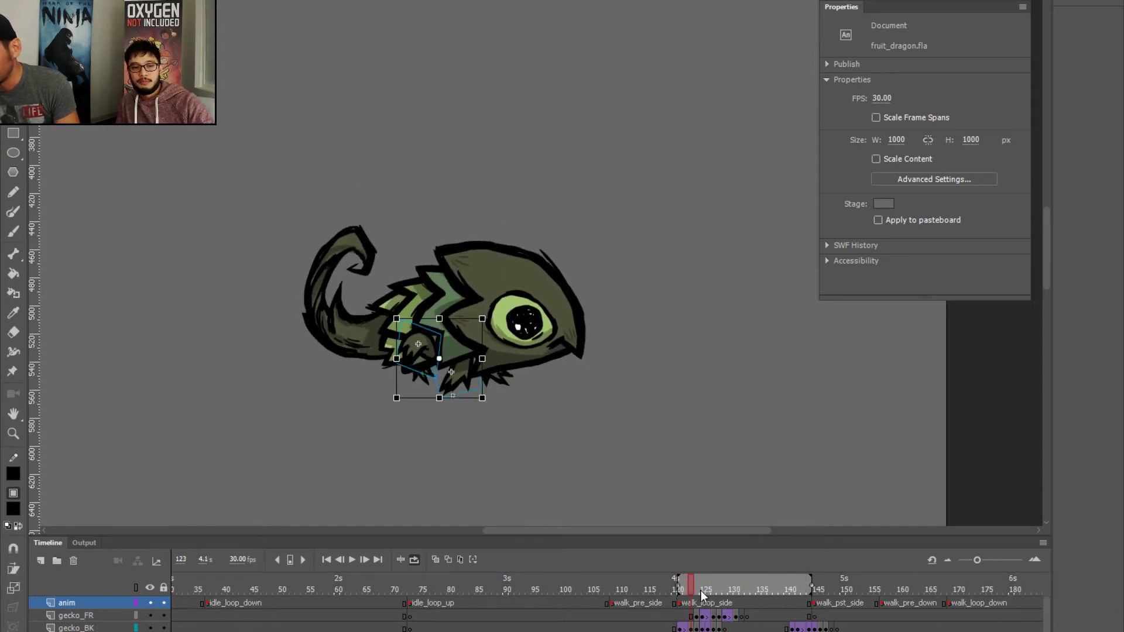
key("Return")
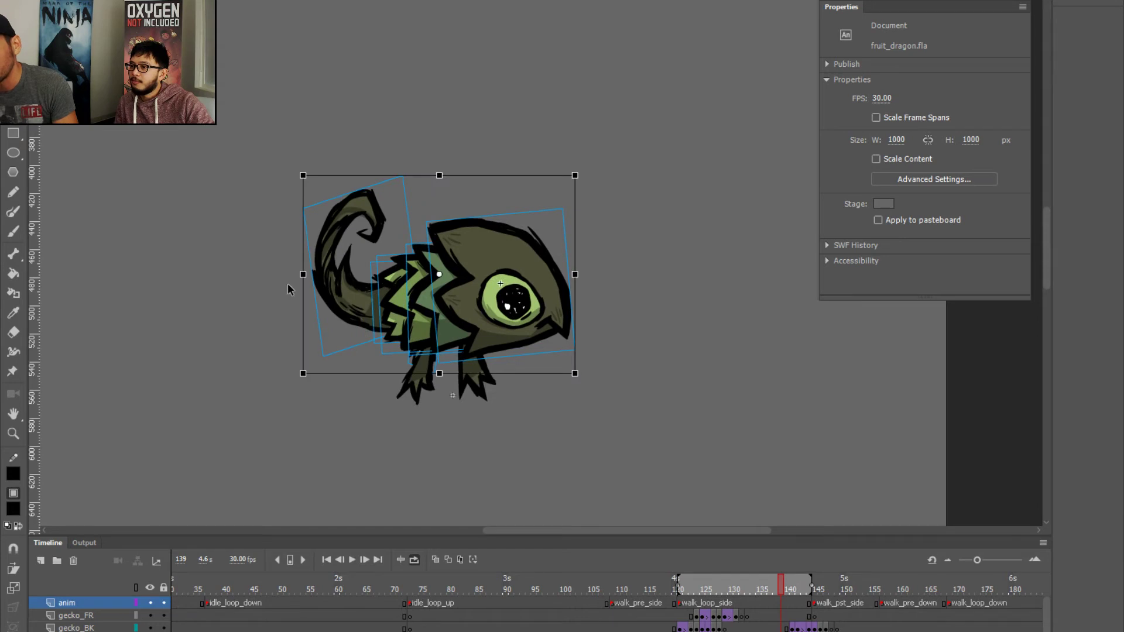
left_click_drag(704, 583, 780, 598)
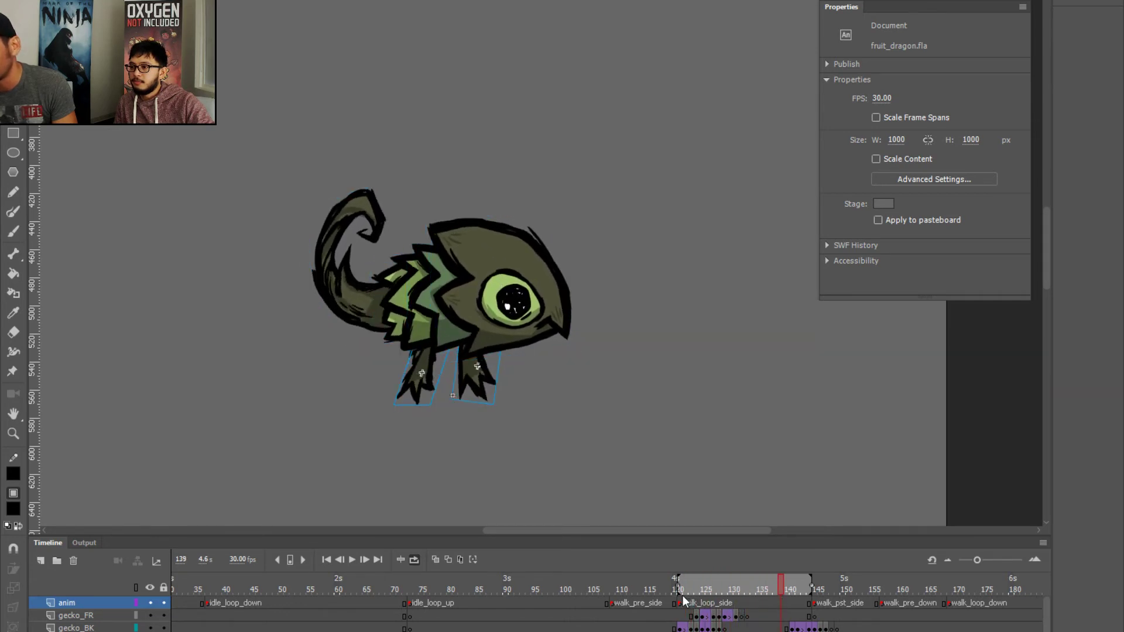
- Play the looping side walk in close-up, pausing it to examine the motion of the feet and body
key("Return")
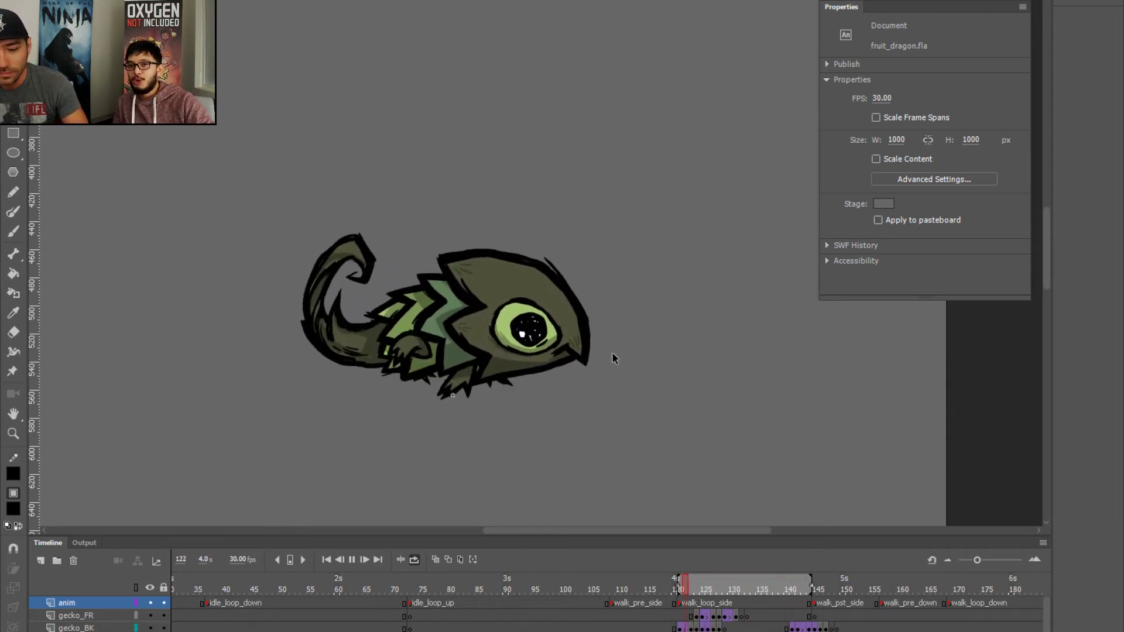
key("ctrl+equal")
left_click_drag(494, 280, 359, 469)
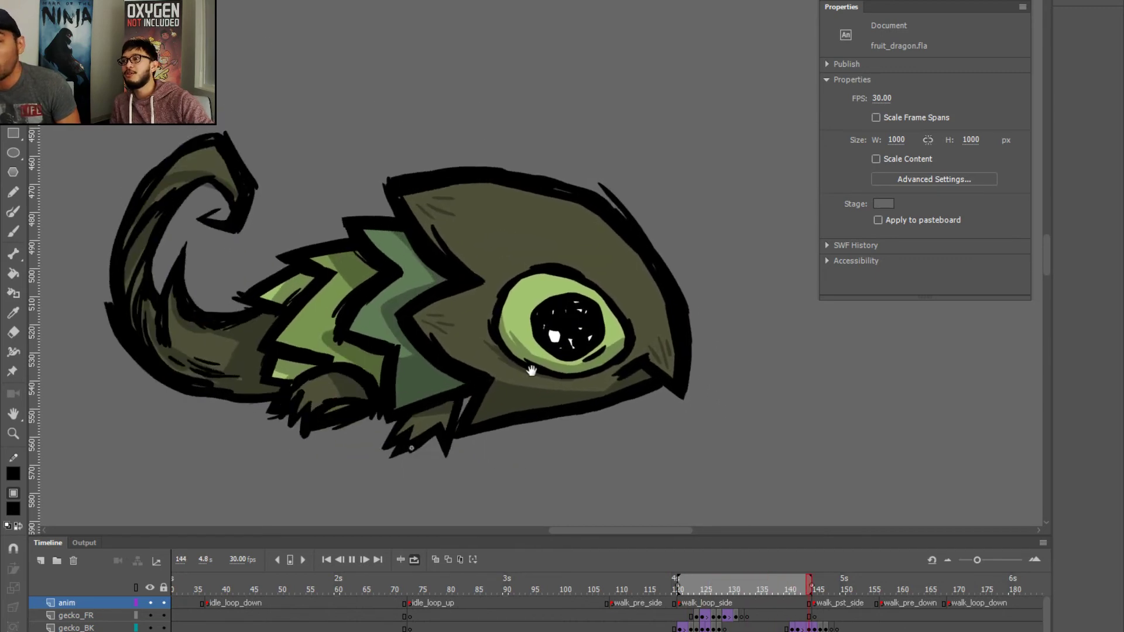
scroll(573, 381, "left", 3)
scroll(604, 383, "left", 3)
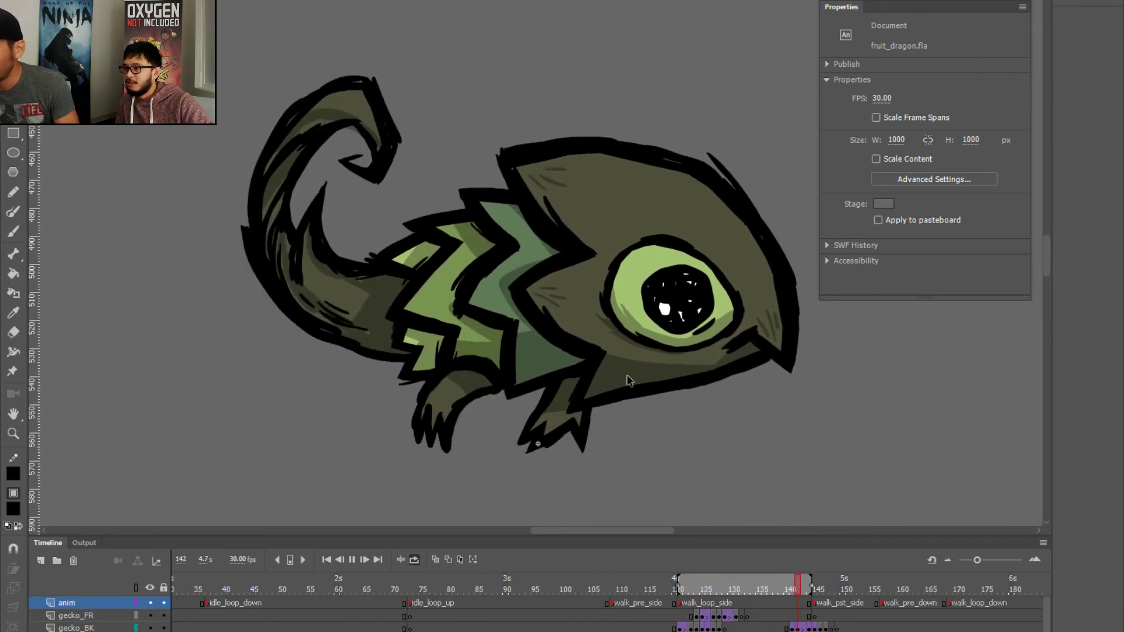
left_click(662, 385)
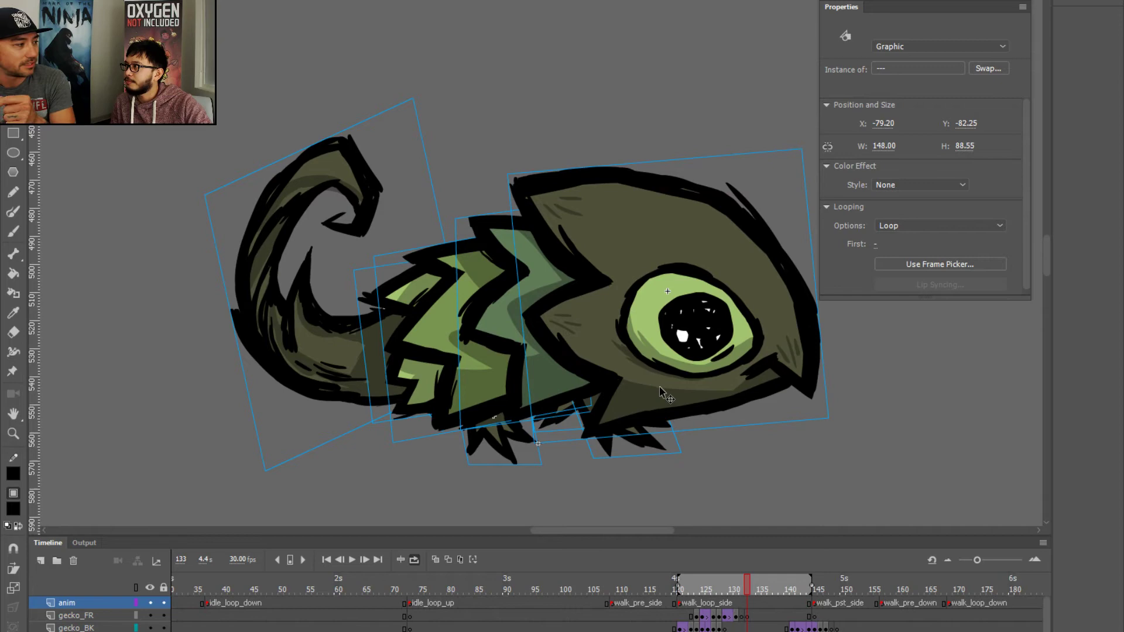
key("Return")
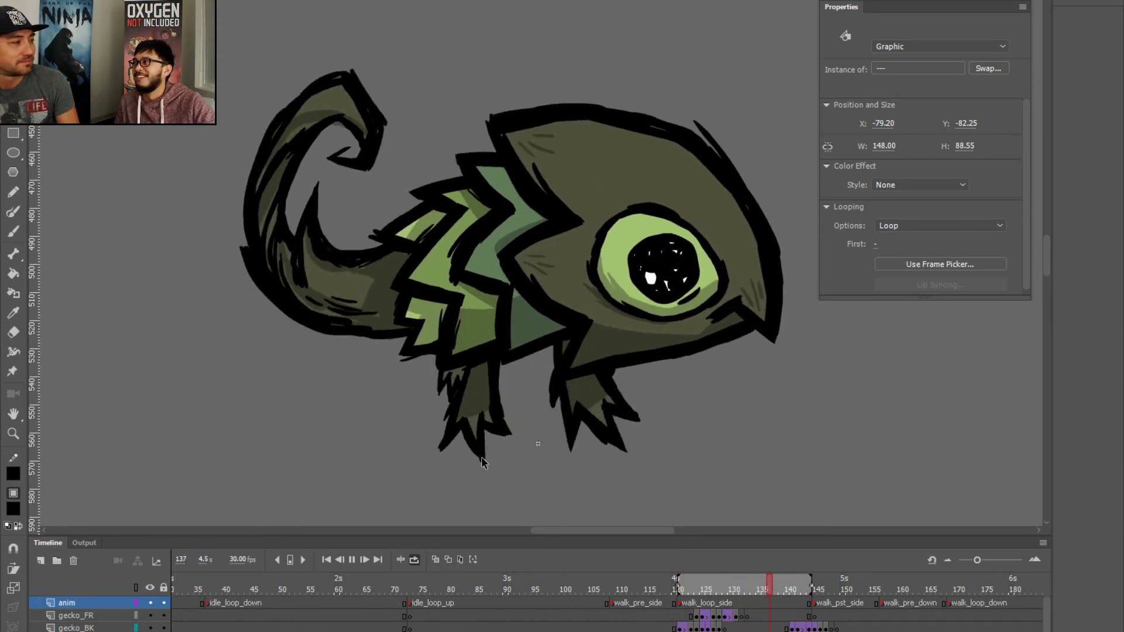
key("Return")
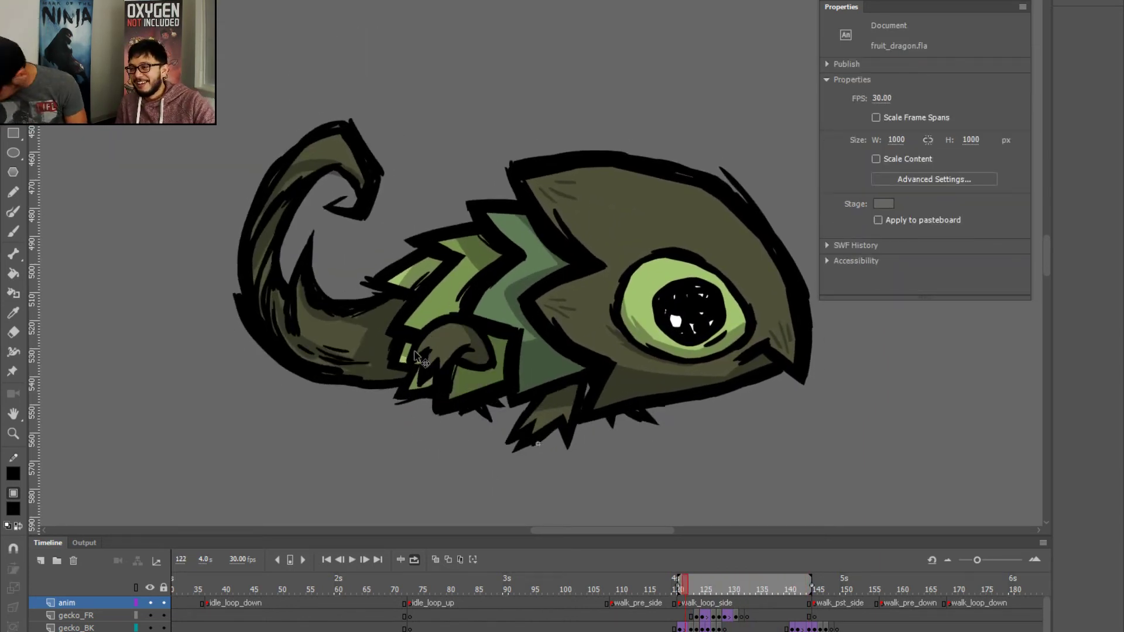
key("Return")
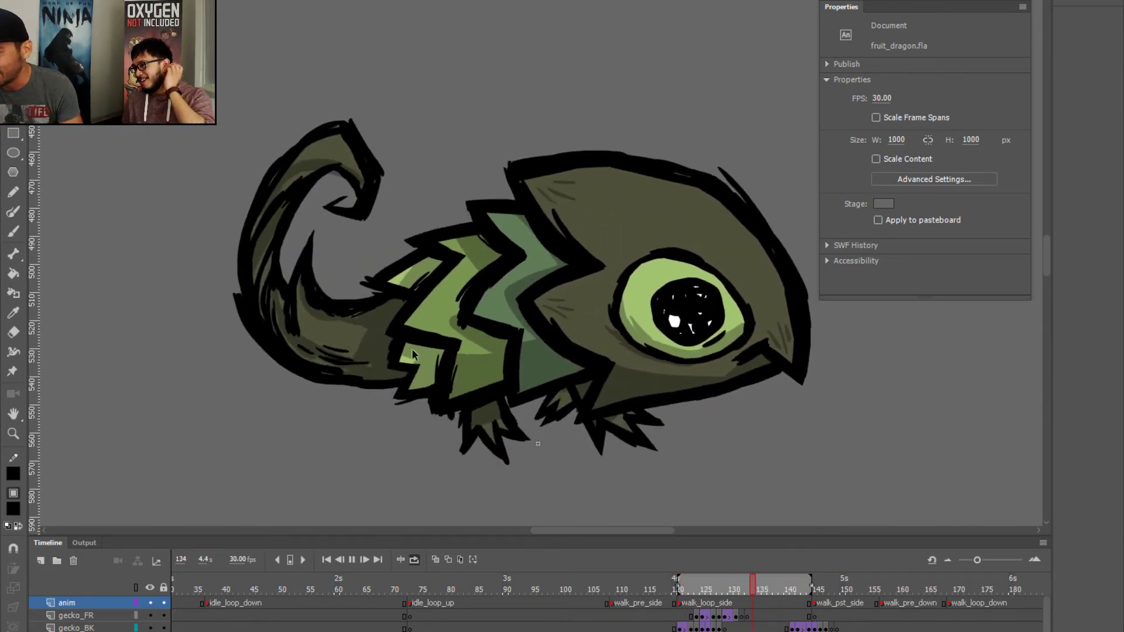
left_click(422, 368)
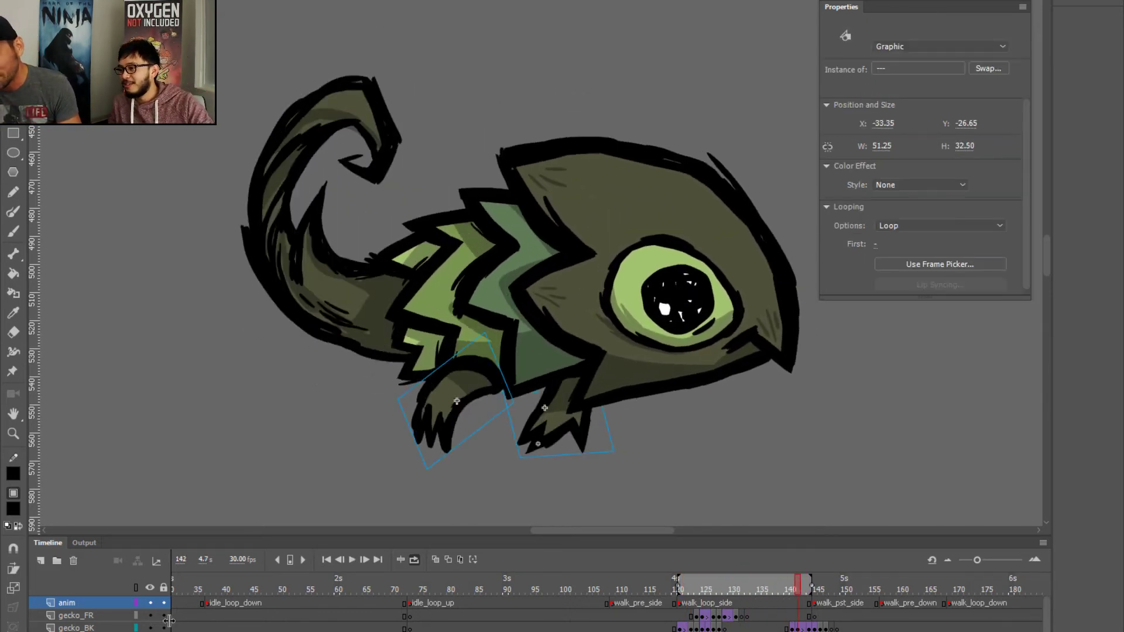
- Turn off loop playback and scrub forward to the start of the walk_loop_down section
left_click(409, 559)
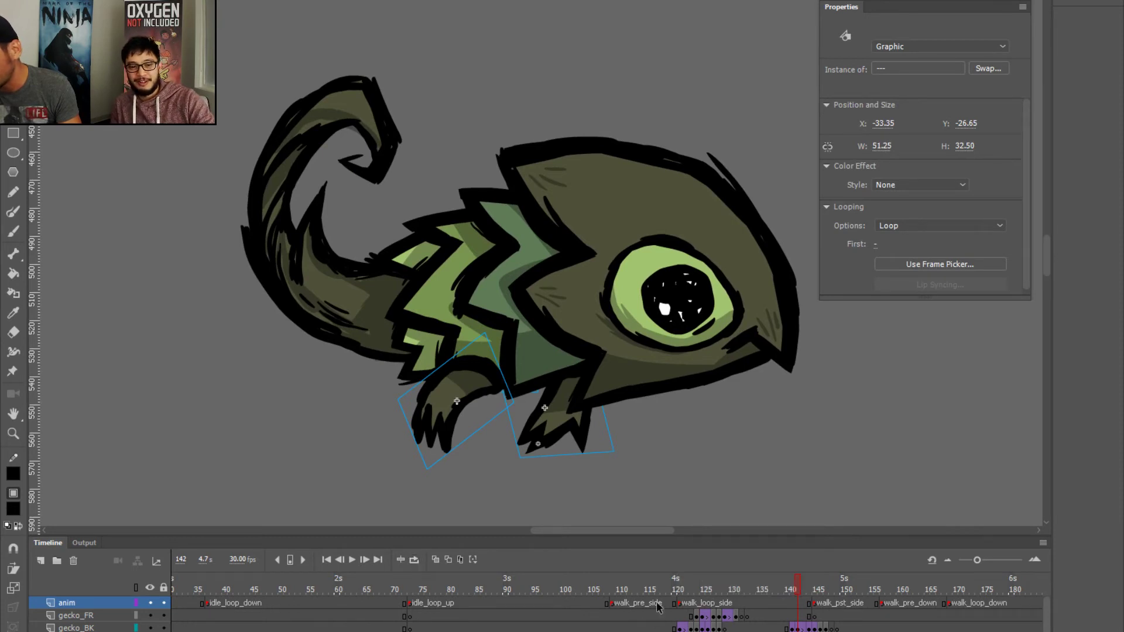
left_click_drag(792, 594, 1001, 610)
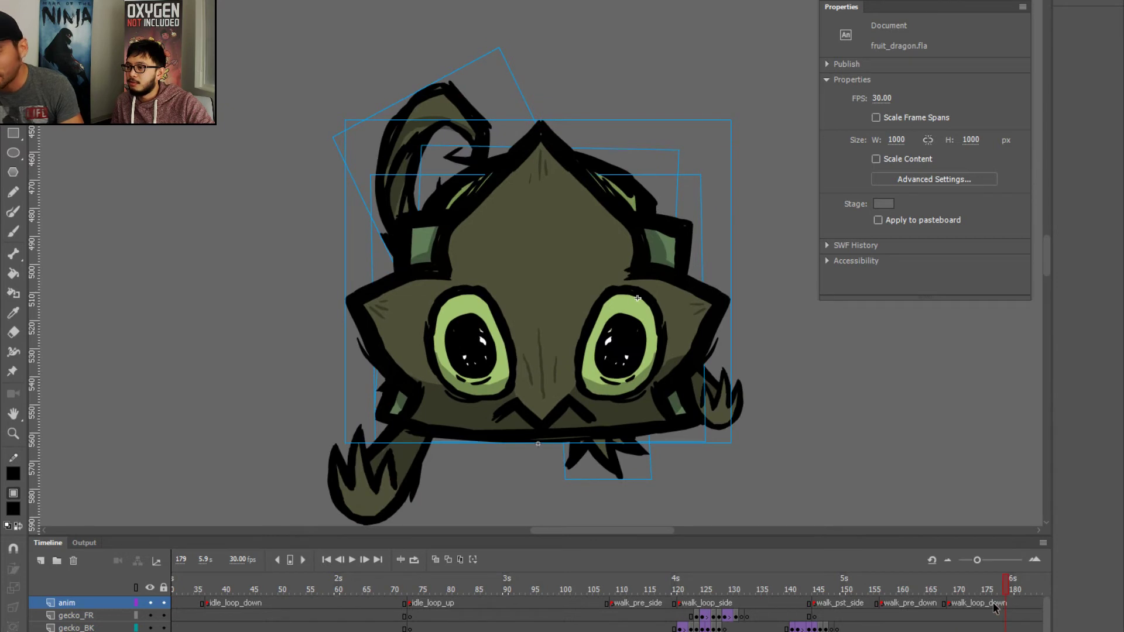
key("ctrl+minus")
left_click_drag(425, 444, 334, 385)
scroll(607, 608, "right", 5)
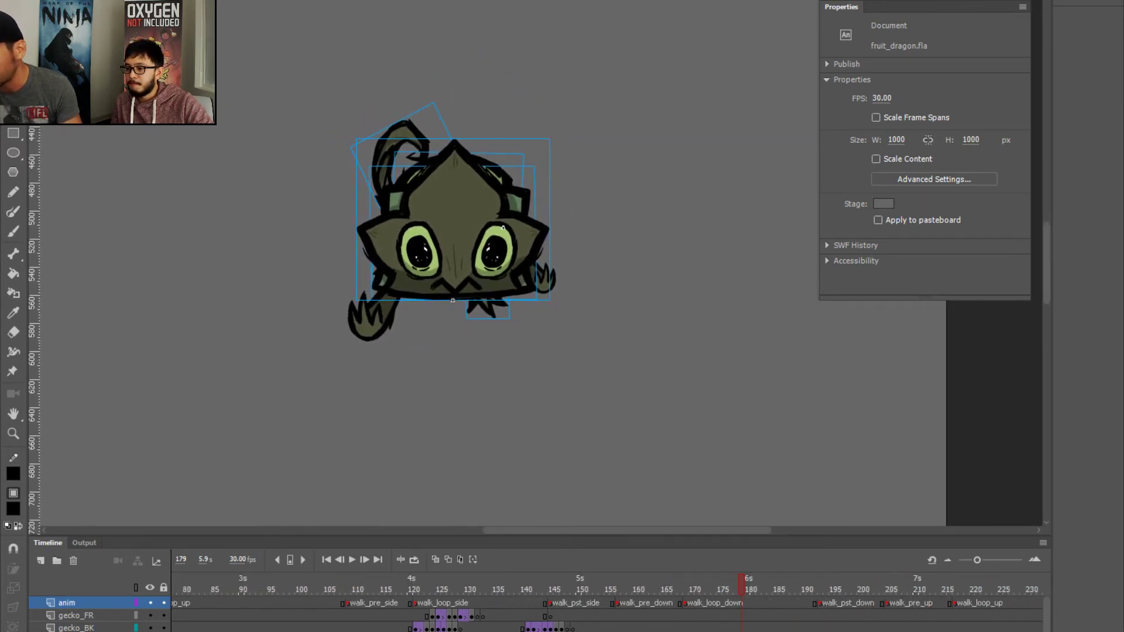
left_click_drag(413, 578, 438, 606)
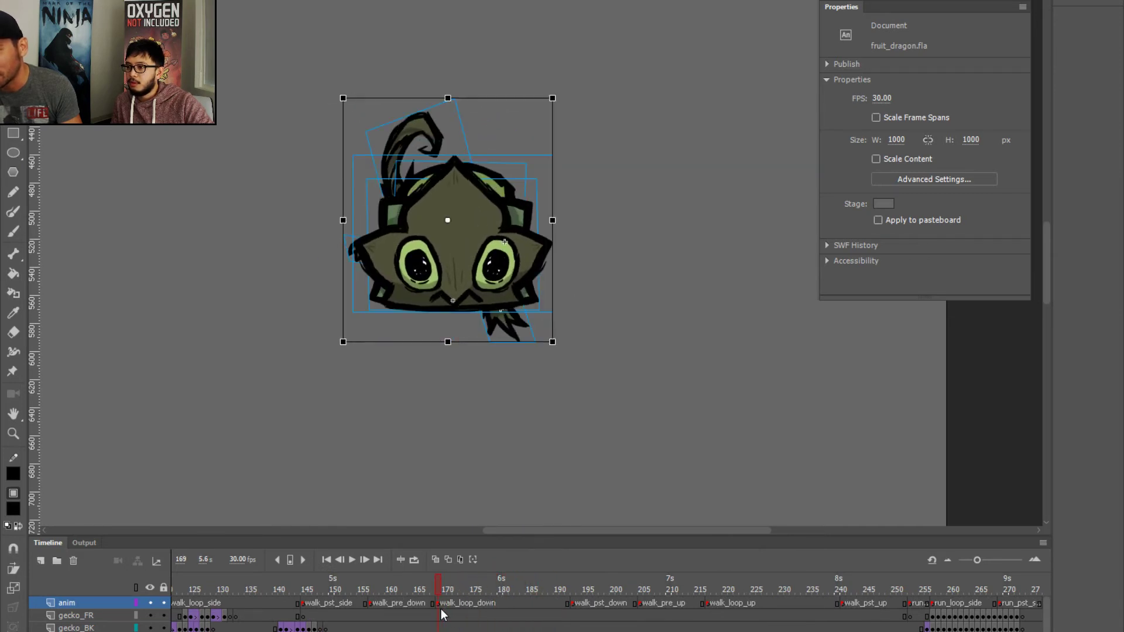
- Turn on loop playback, set its range to the whole walk_loop_down section and play it
left_click(416, 561)
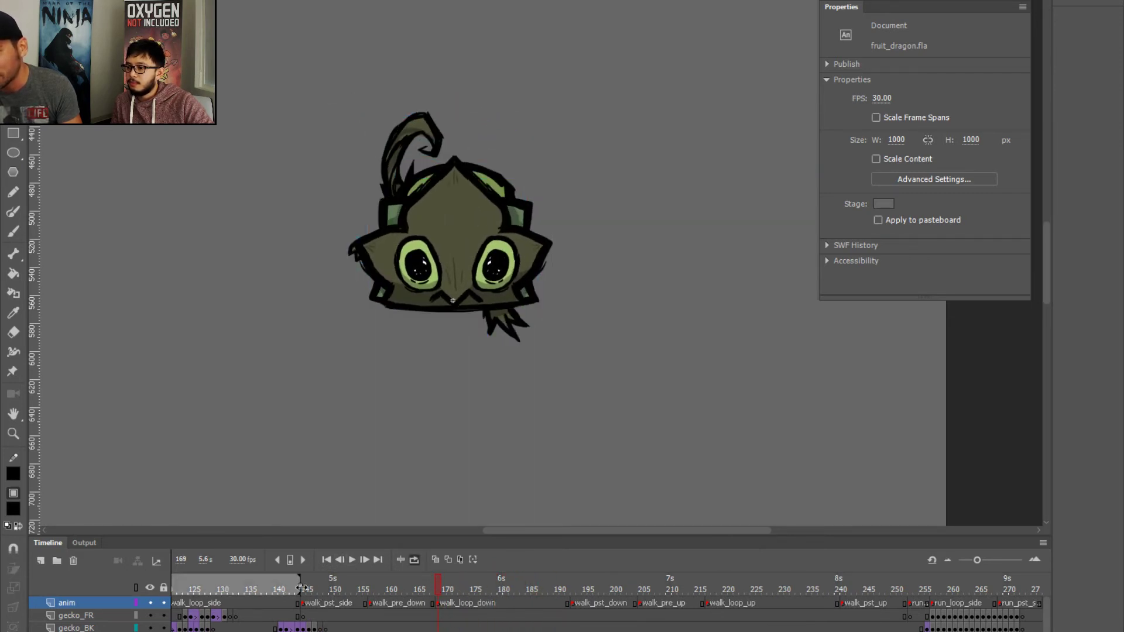
left_click_drag(302, 588, 597, 580)
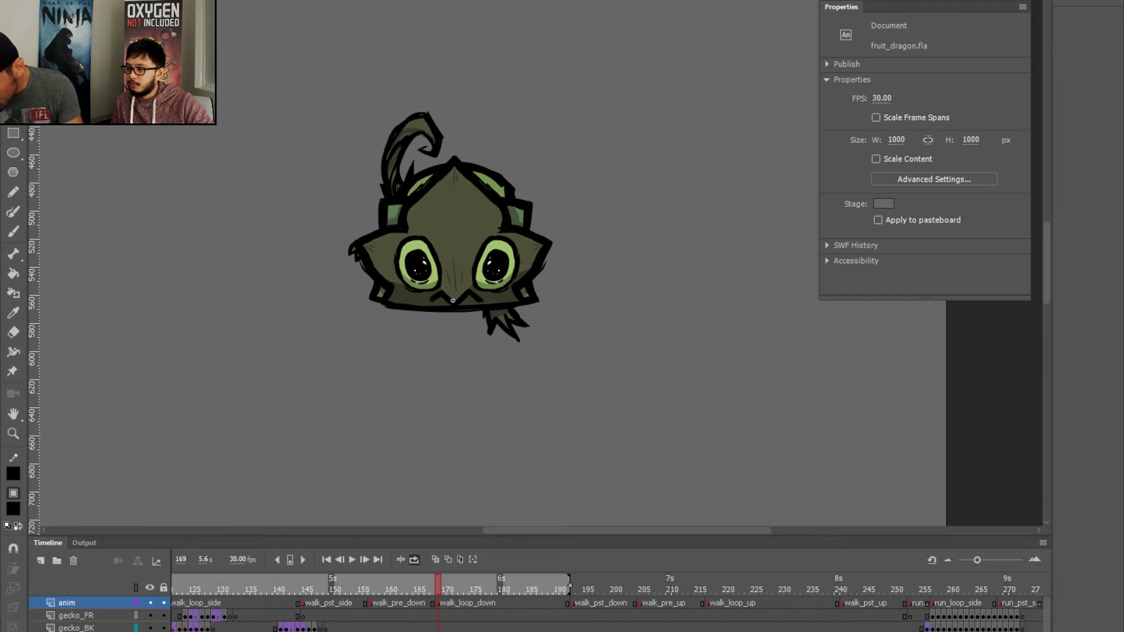
left_click_drag(434, 586, 507, 587)
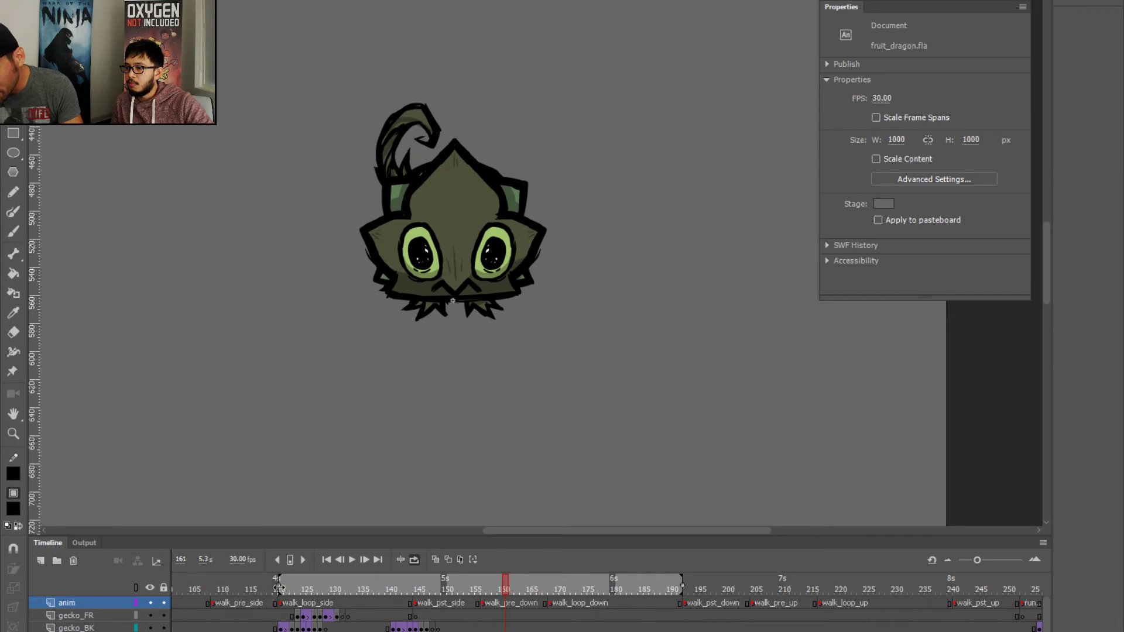
left_click_drag(278, 587, 539, 589)
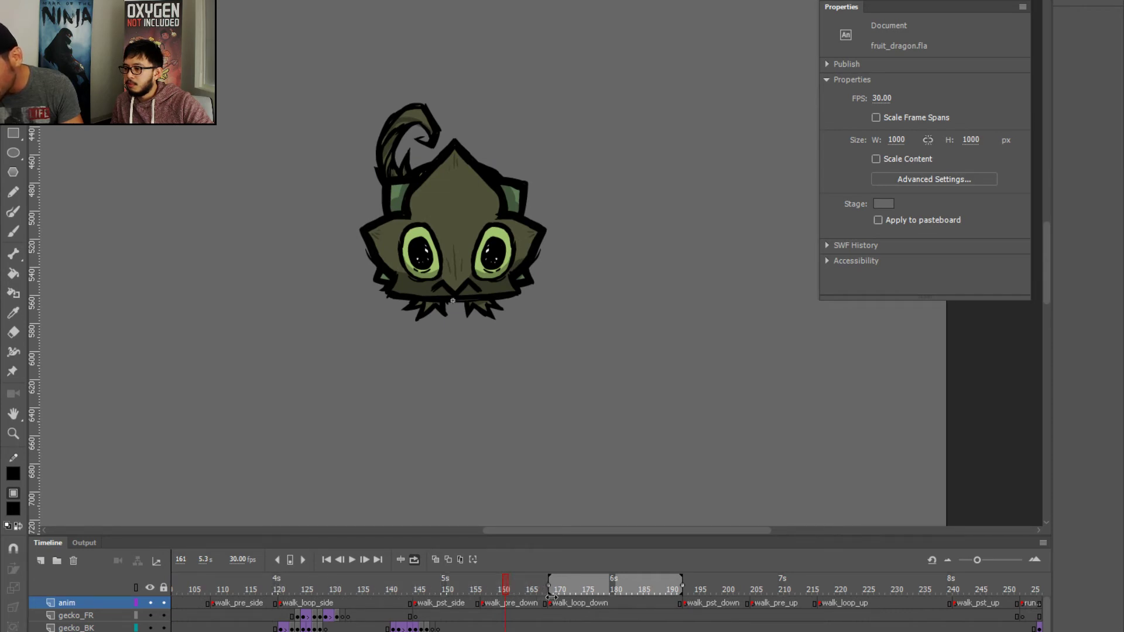
left_click(567, 585)
key("Return")
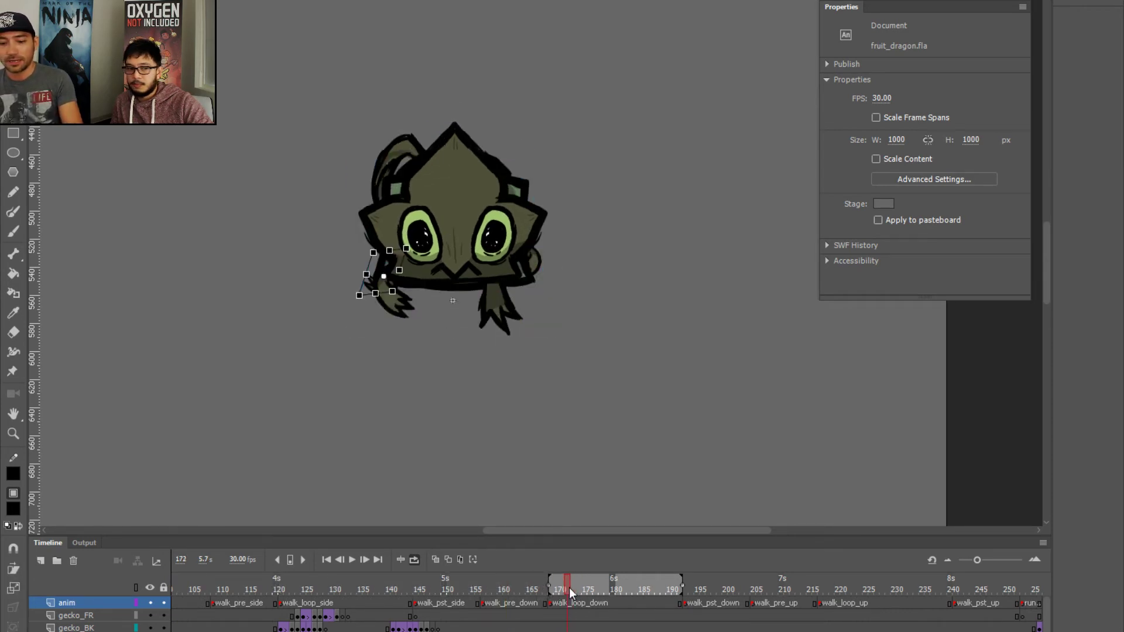
- Scrub through walk_loop_down to examine the front-facing walk poses and replay the loop
left_click_drag(556, 588, 607, 589)
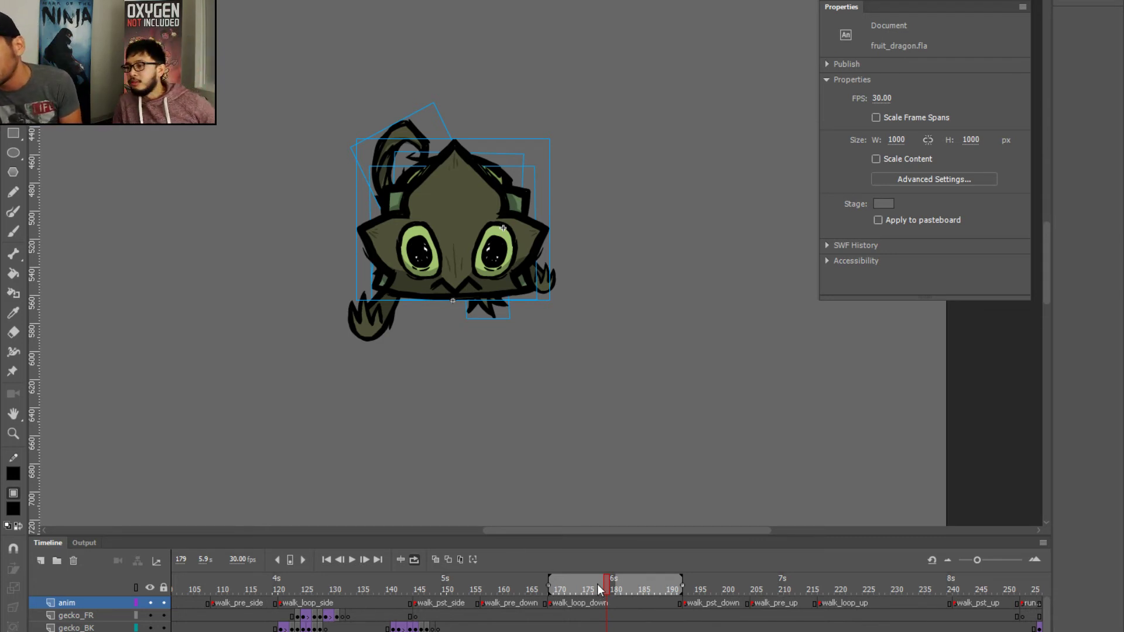
left_click_drag(597, 584, 571, 584)
key("Return")
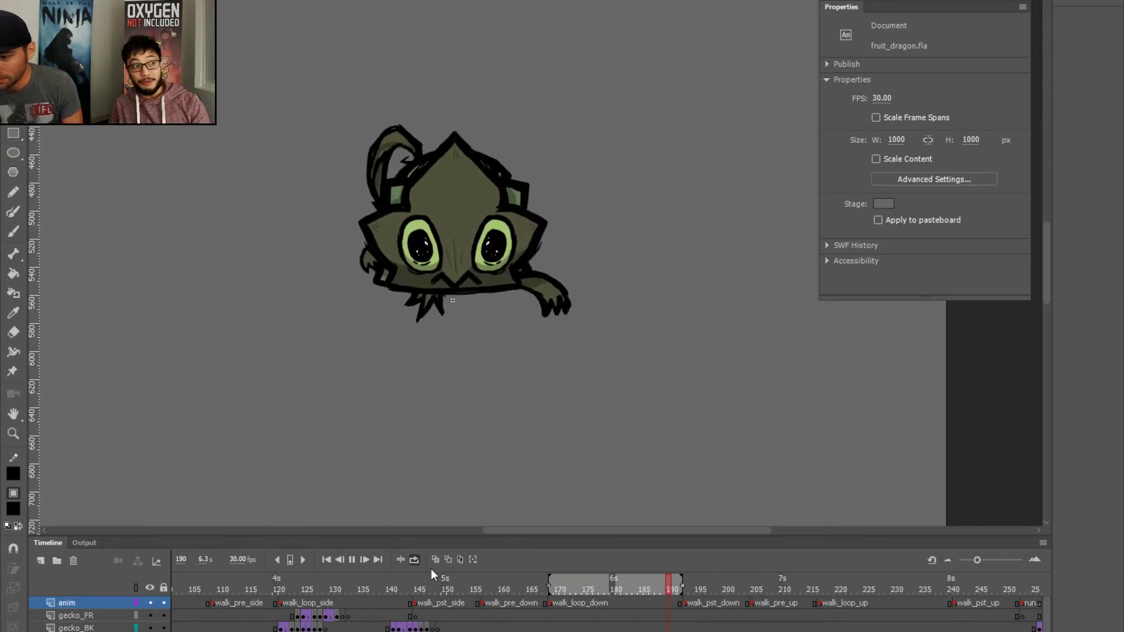
- Turn off loop playback and scrub forward to the start of the walk_loop_up section
left_click(414, 559)
left_click(799, 588)
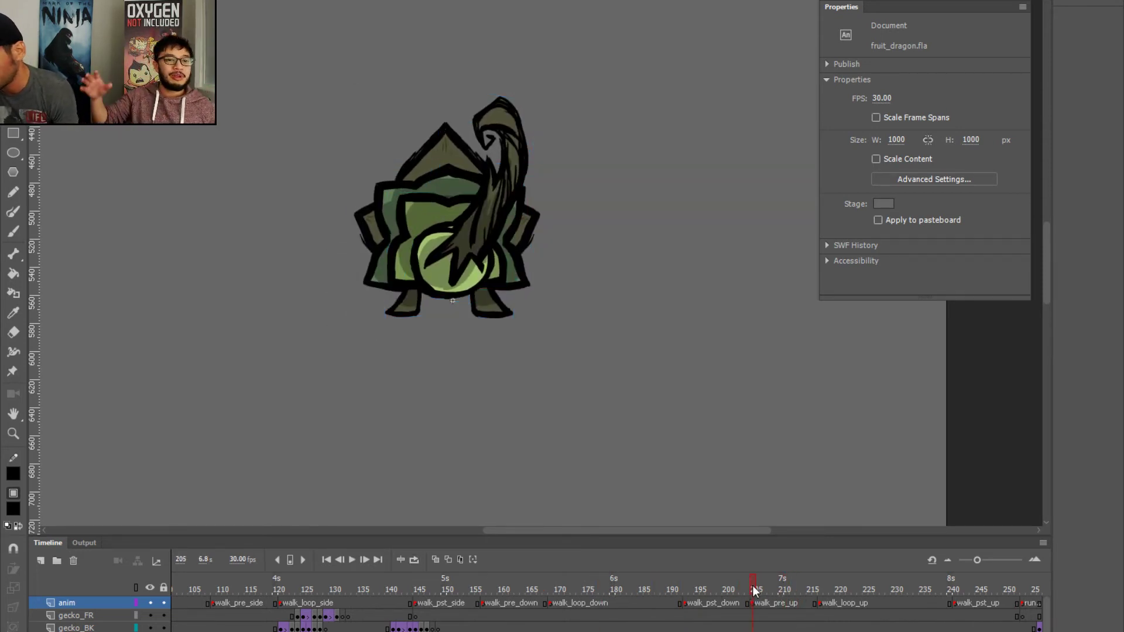
left_click_drag(814, 588, 822, 616)
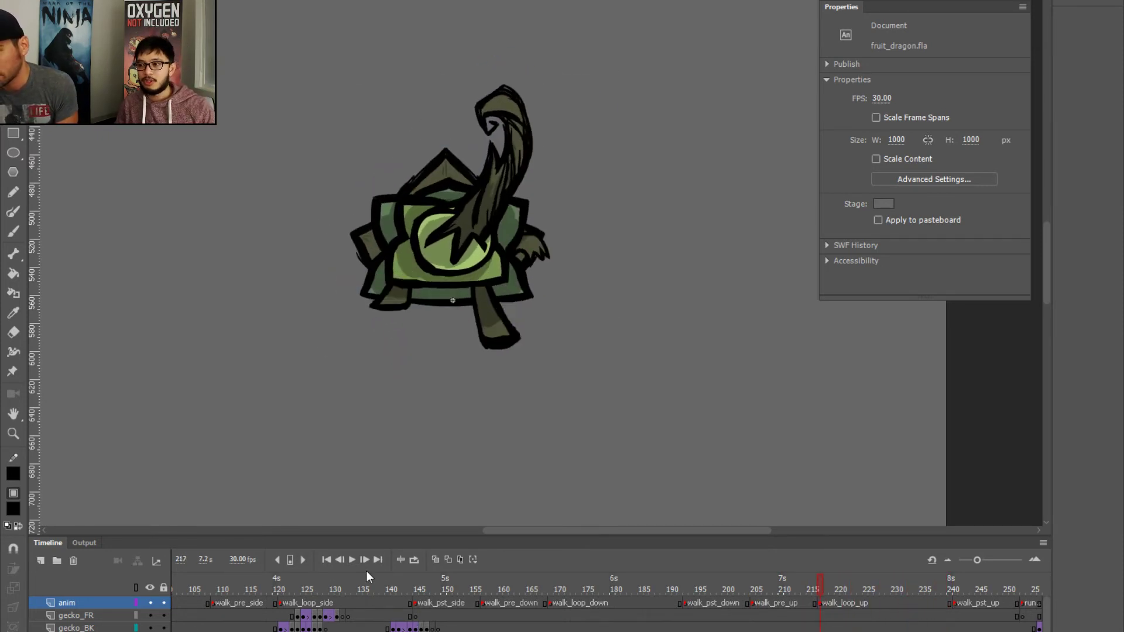
- Turn on loop playback with its range covering the whole walk_loop_up section and play it
left_click(415, 560)
left_click_drag(682, 586, 929, 592)
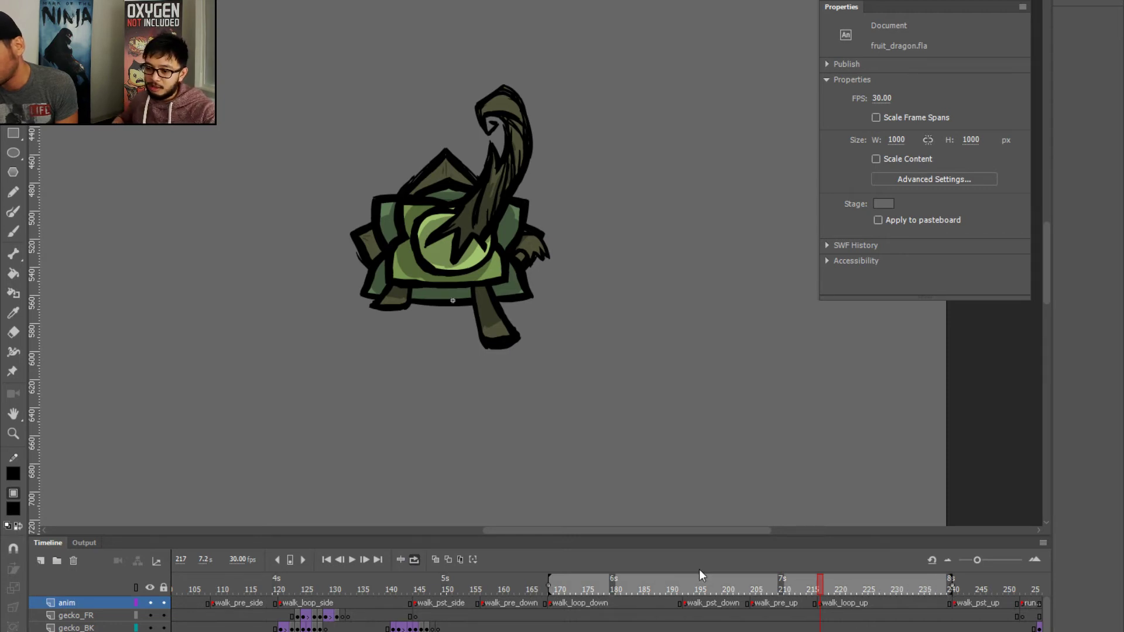
left_click_drag(549, 581, 814, 583)
key("Return")
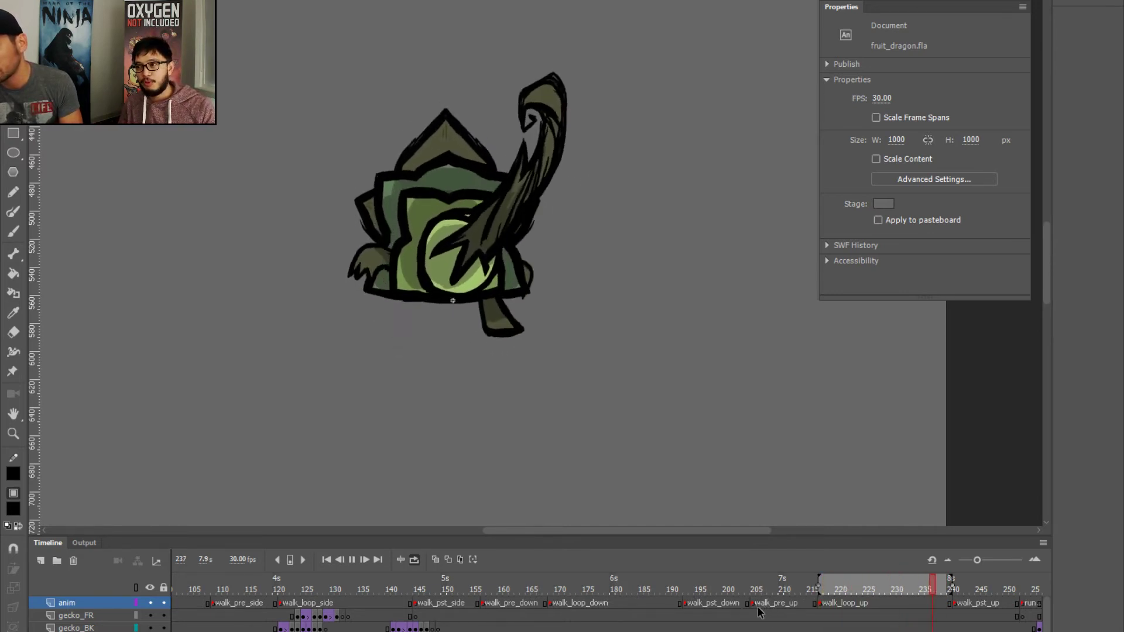
- Pause and resume the looping up walk to examine the legs and tail from behind, and stop it near the section's start
left_click(376, 268)
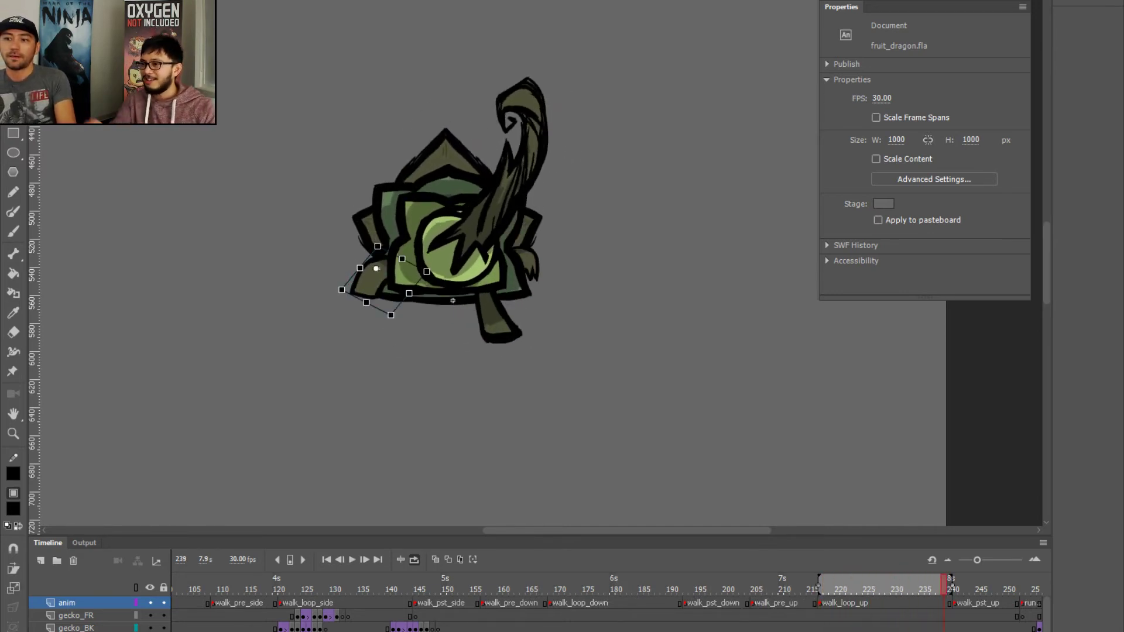
key("Return")
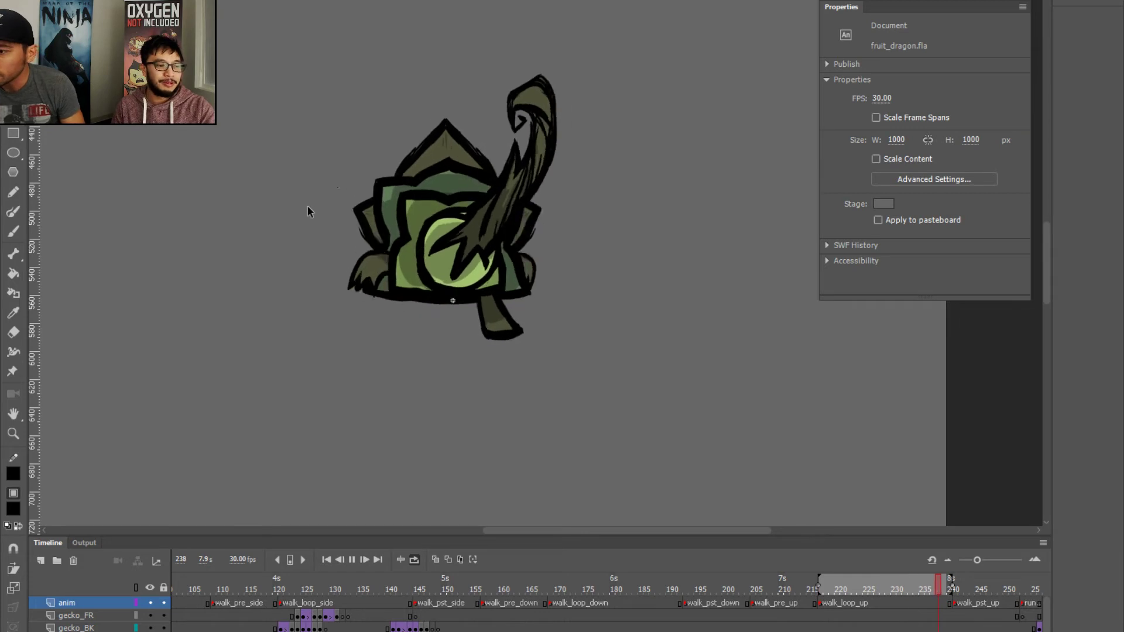
left_click_drag(220, 178, 247, 236)
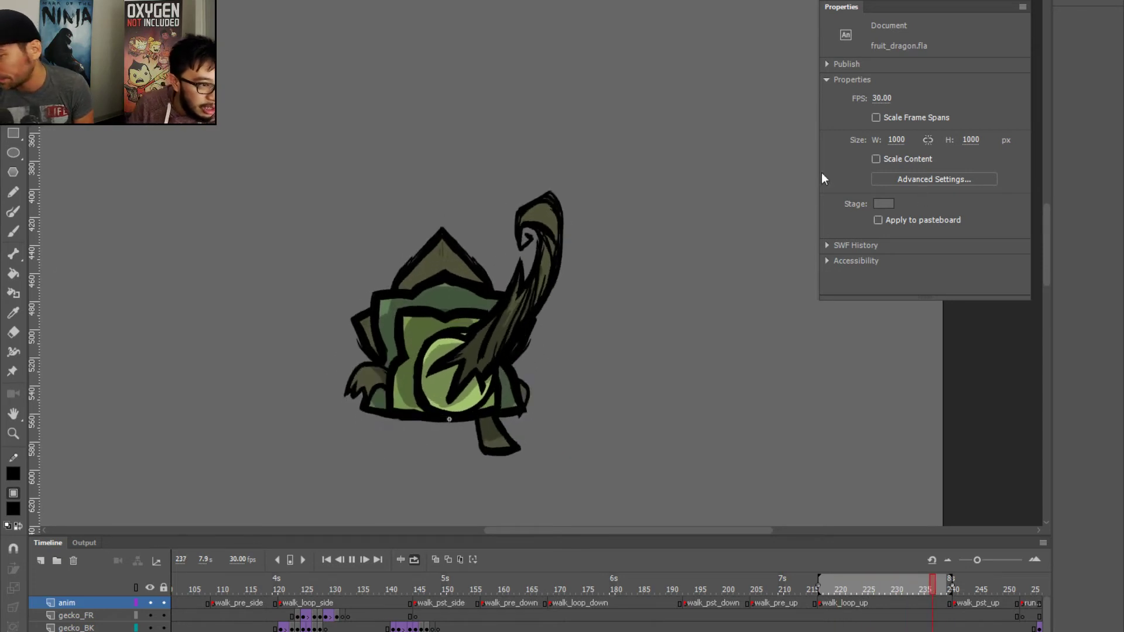
left_click(834, 588)
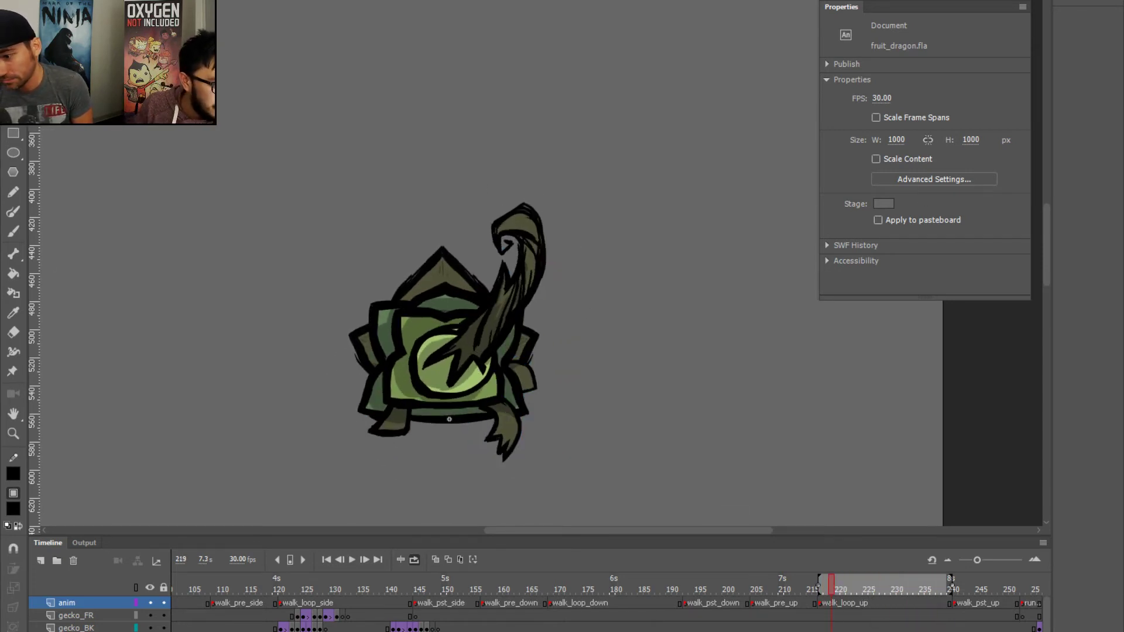
- Turn off loop playback and scrub forward to the start of the run_loop_side section
left_click(415, 562)
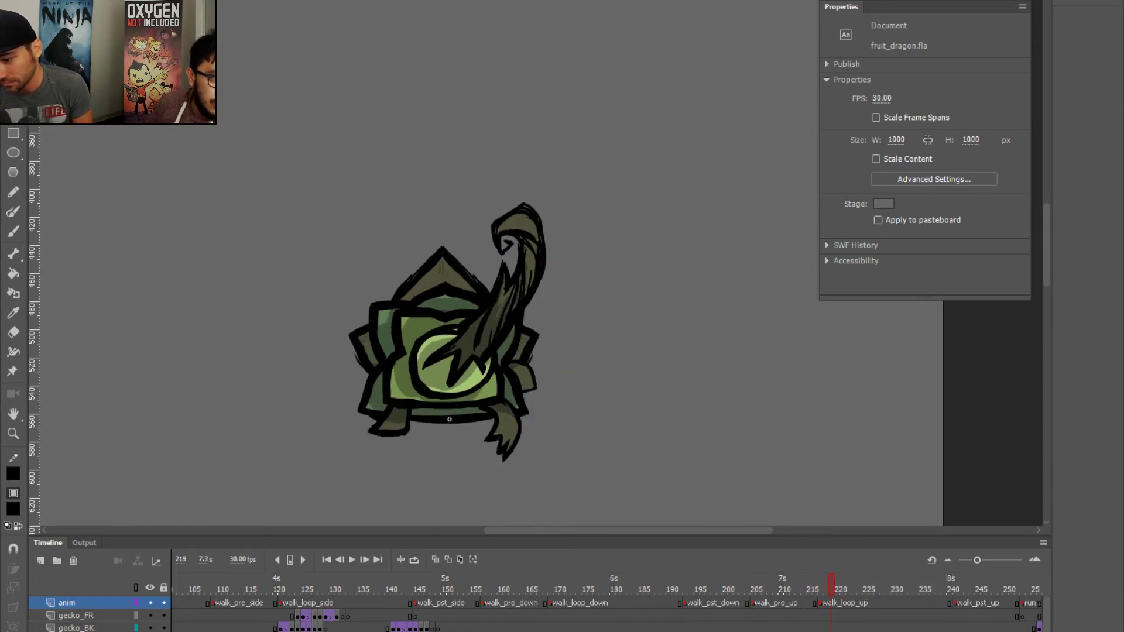
scroll(310, 603, "right", 10)
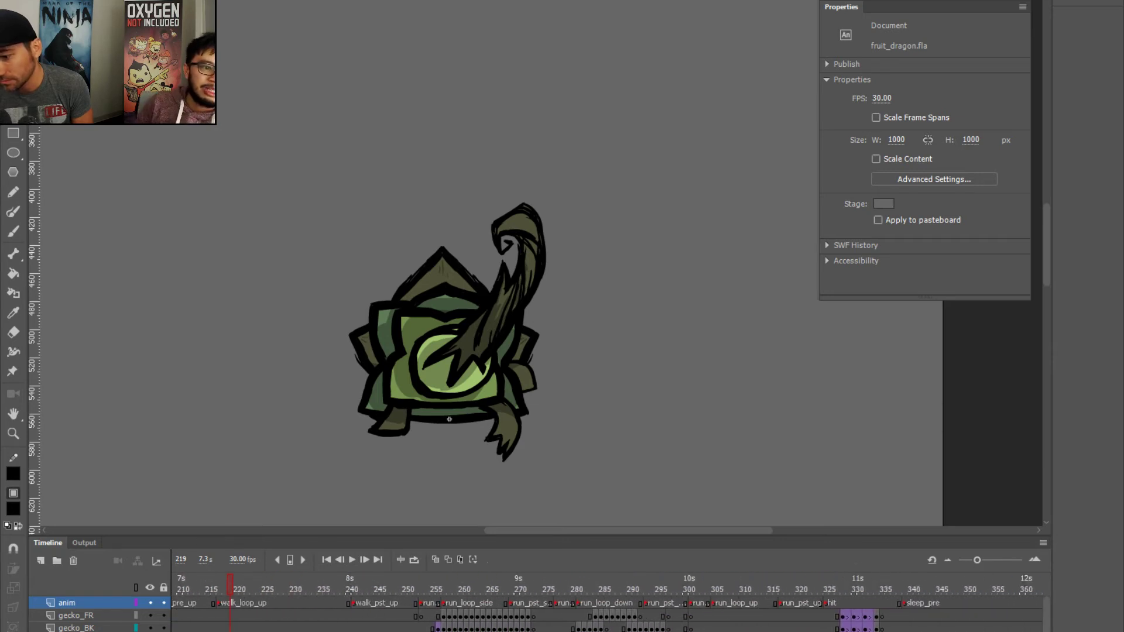
left_click_drag(236, 590, 412, 597)
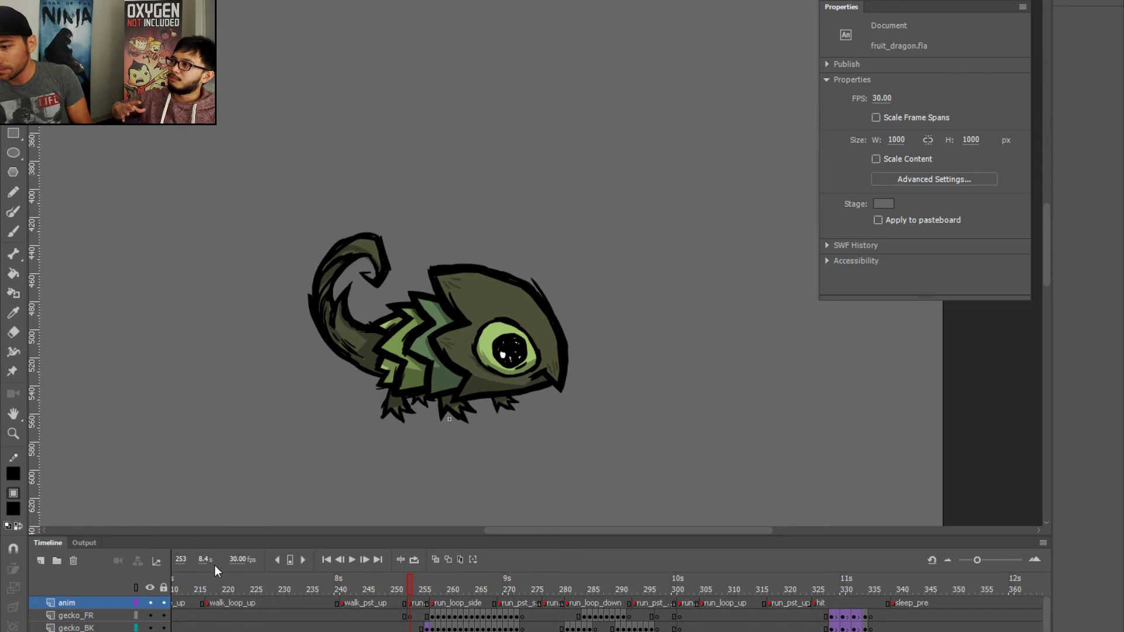
left_click_drag(405, 597, 430, 599)
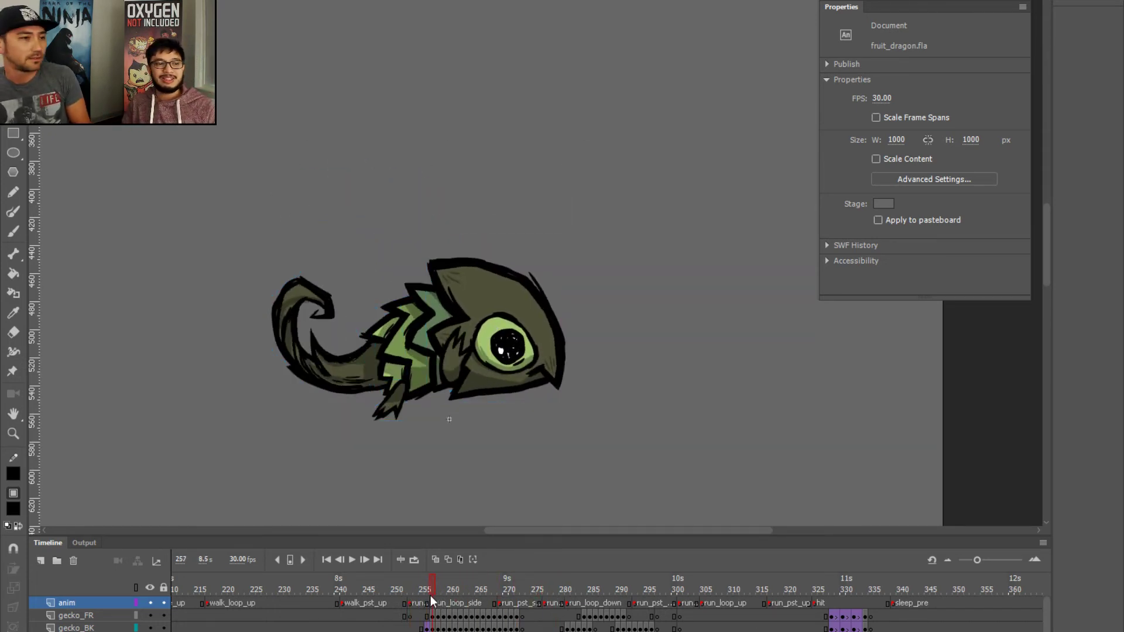
- Loop playback over the whole run_loop_side section, play the side run to examine its motion, and stop it
left_click(414, 559)
mouse_move(335, 589)
left_mouse_down()
mouse_move(514, 609)
mouse_move(497, 607)
left_mouse_up()
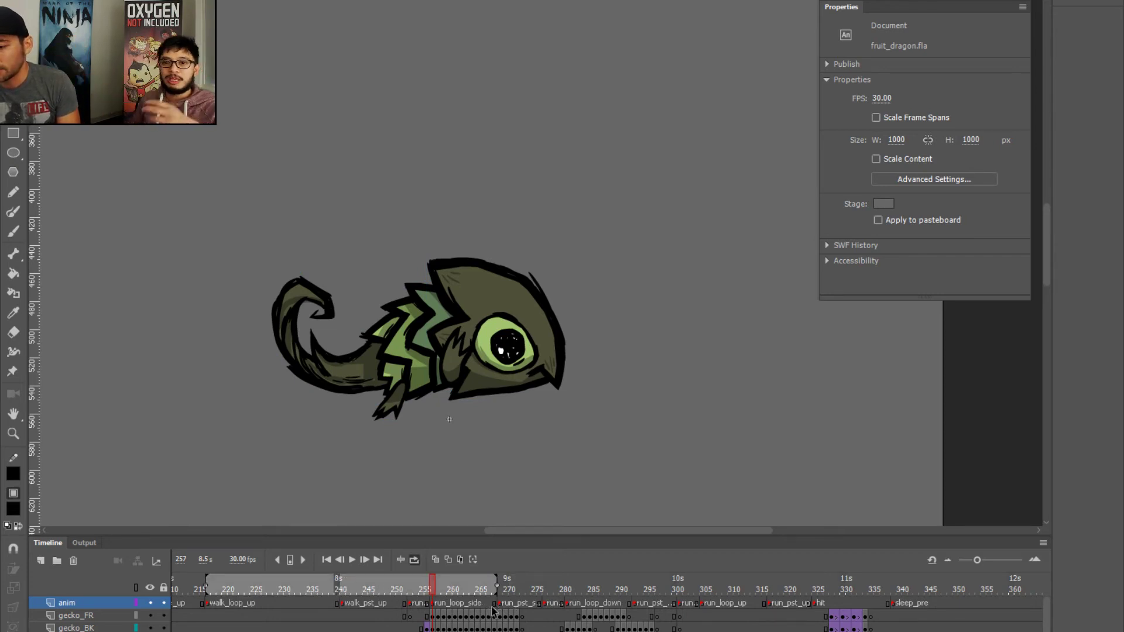
left_click_drag(206, 589, 431, 603)
key("Return")
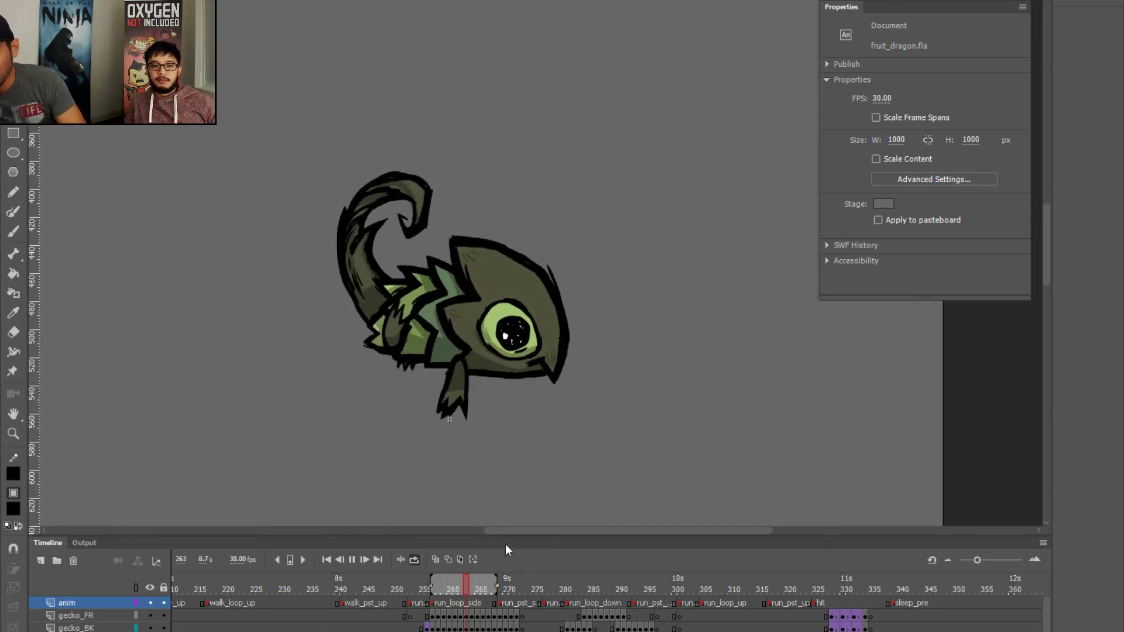
key("Return")
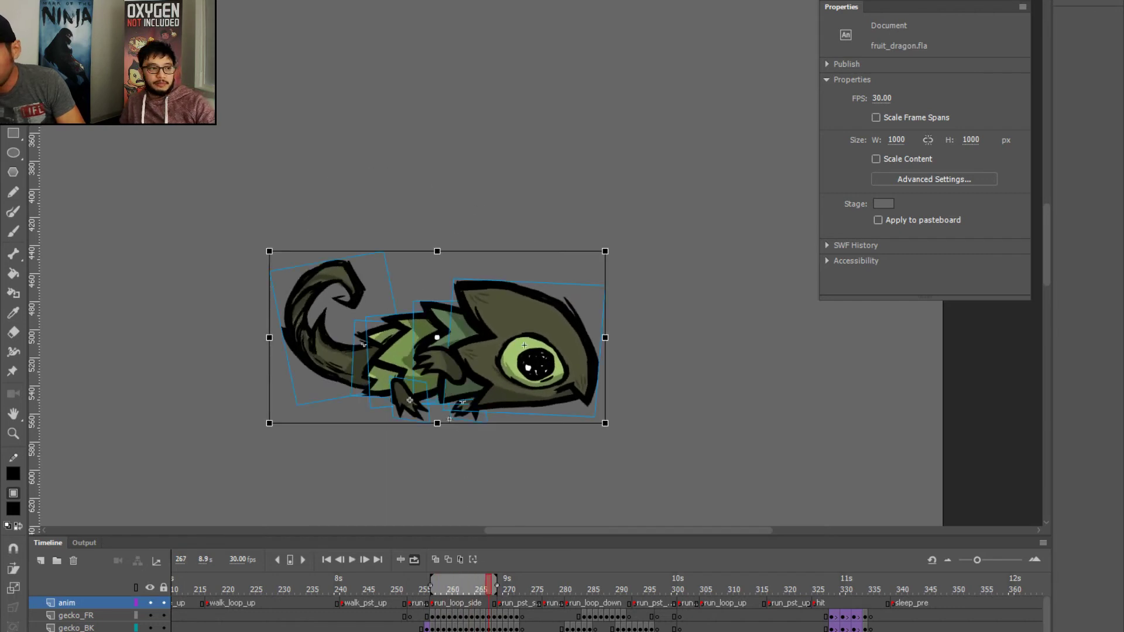
- Set the playback loop range to the whole run_loop_down section and play the front-facing run, stopping it after viewing
left_click(421, 560)
left_click_drag(483, 587, 575, 595)
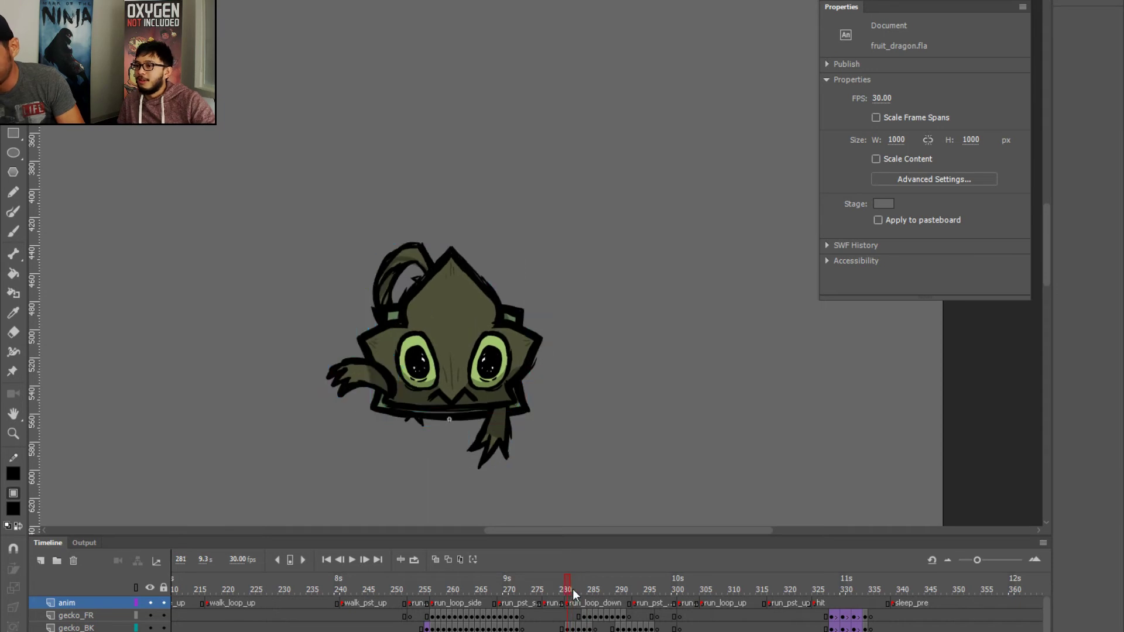
left_click(415, 559)
left_click(483, 588)
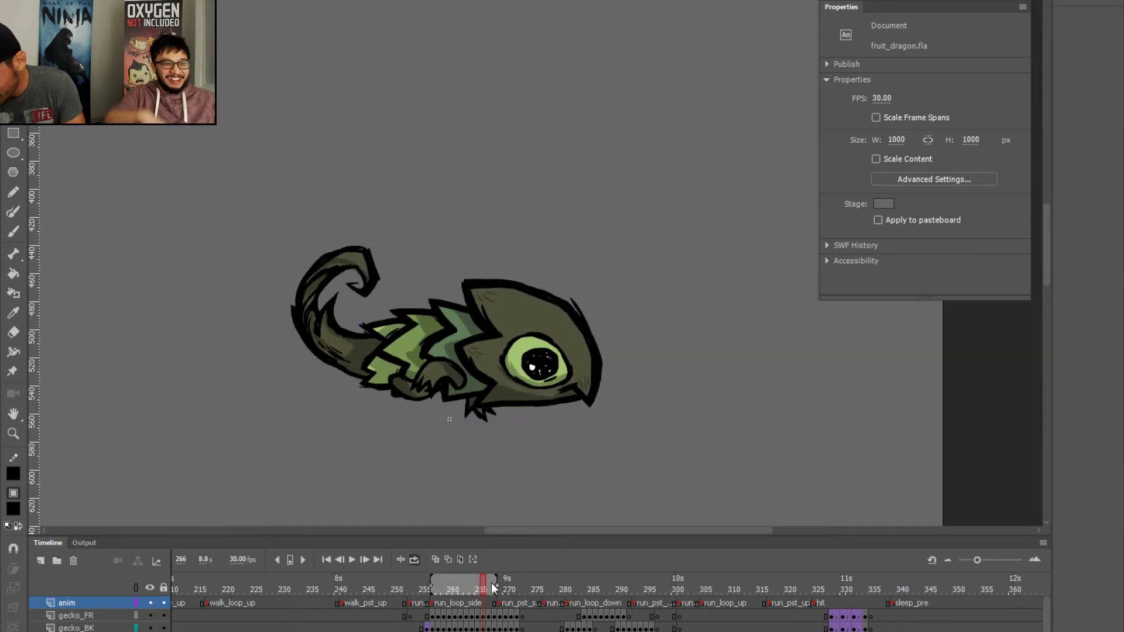
left_click_drag(496, 584, 630, 604)
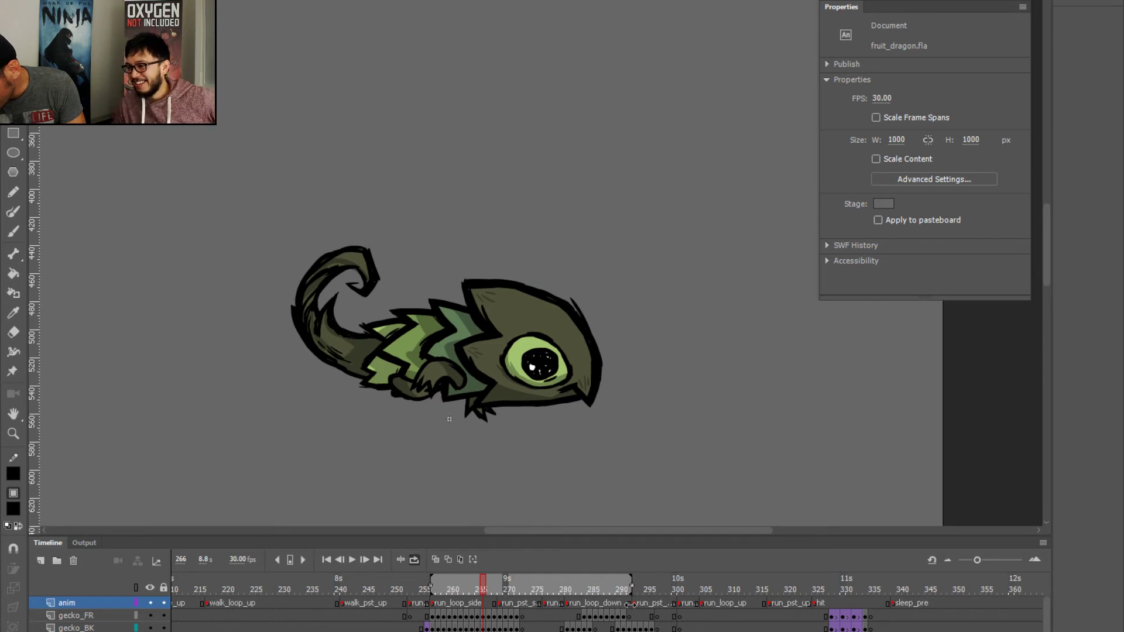
left_click_drag(436, 586, 560, 592)
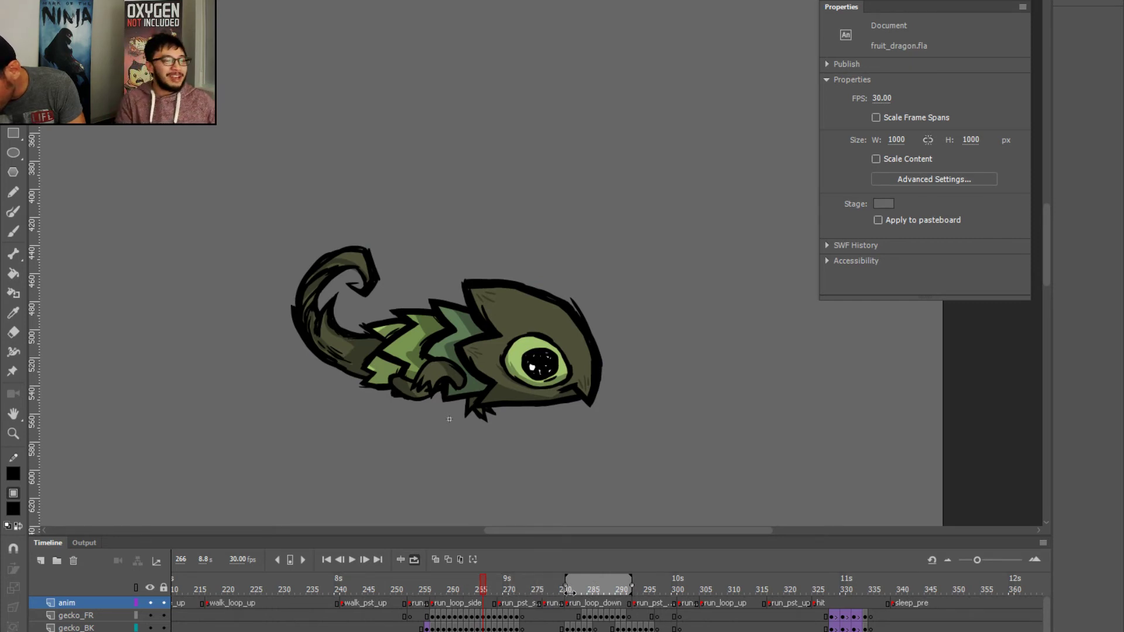
key("Return")
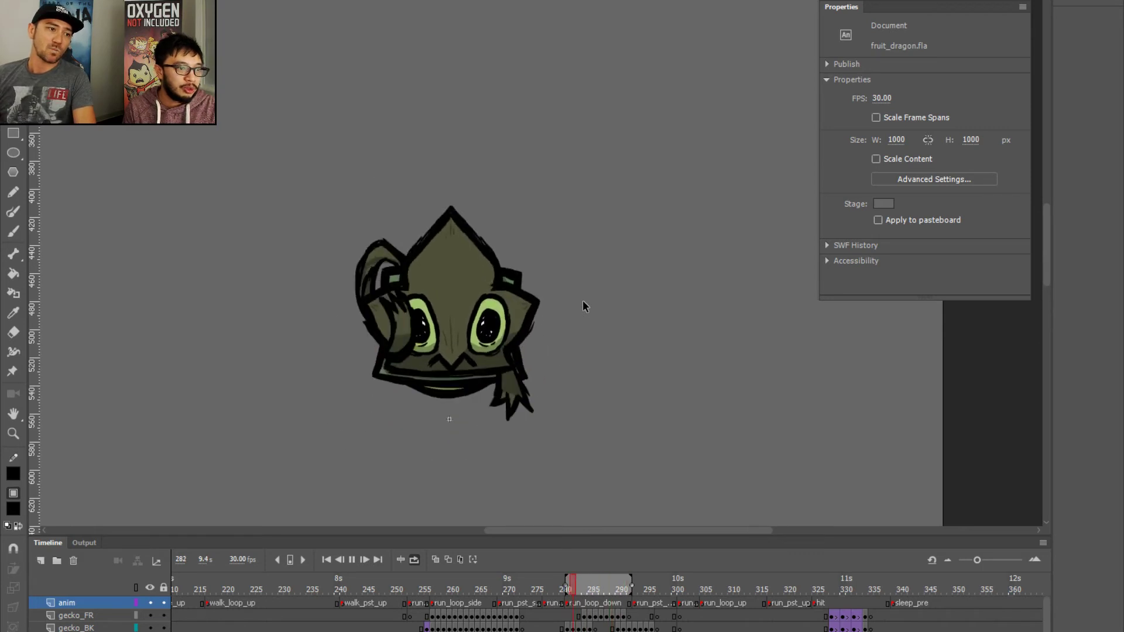
key("Return")
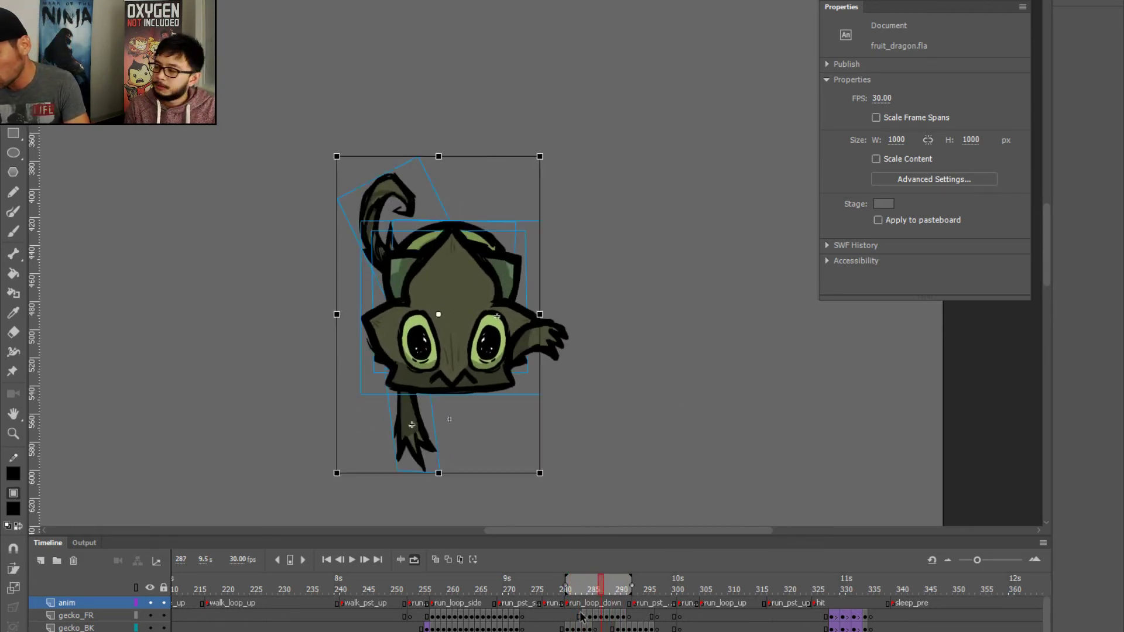
- Set the playback loop range to the whole run_loop_up section and play the run seen from behind
left_click_drag(628, 586, 760, 592)
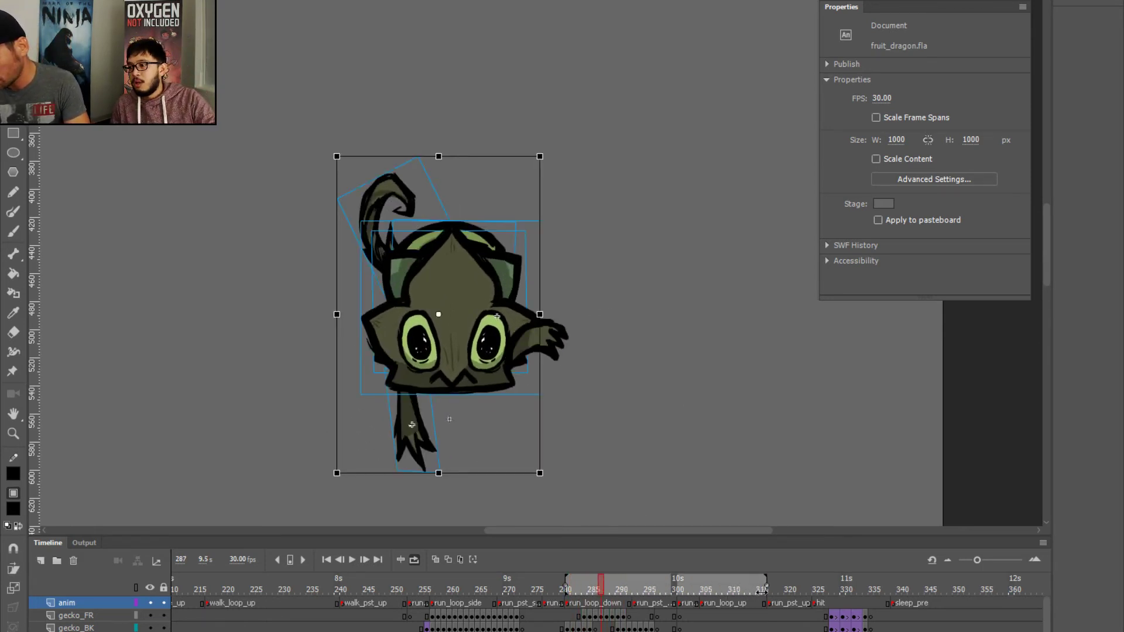
left_click_drag(569, 582, 705, 589)
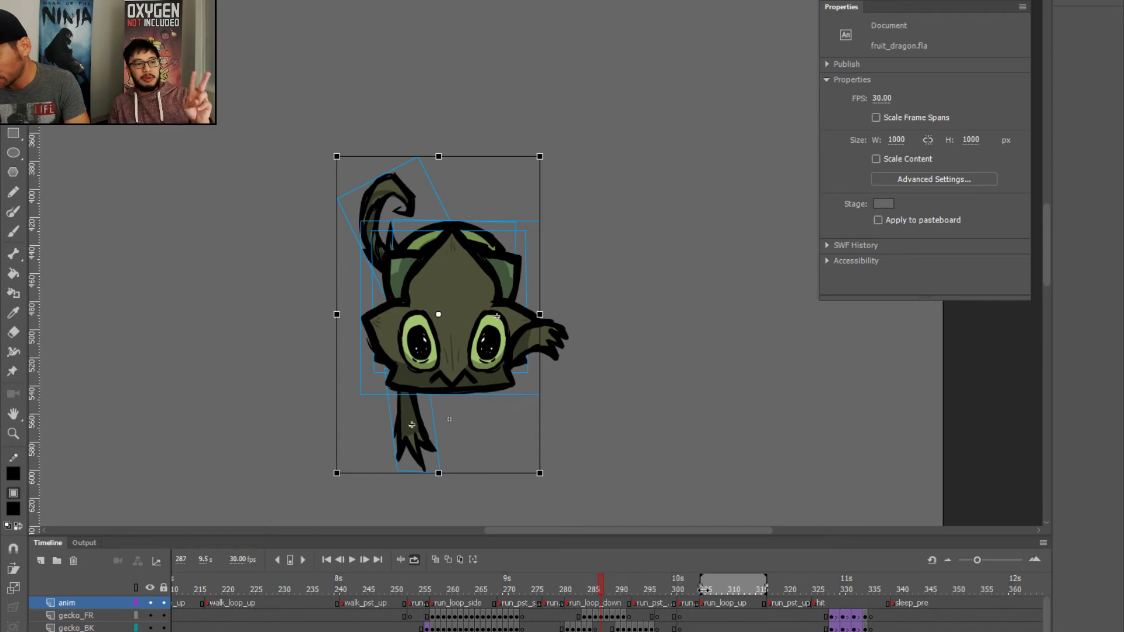
key("Return")
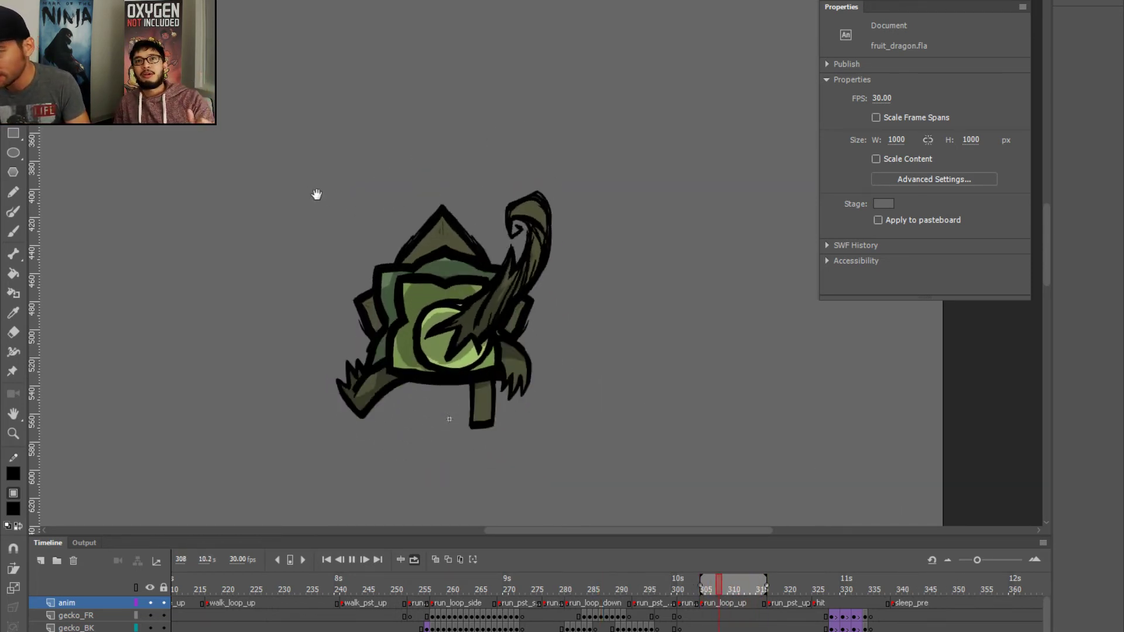
left_click_drag(316, 191, 335, 153)
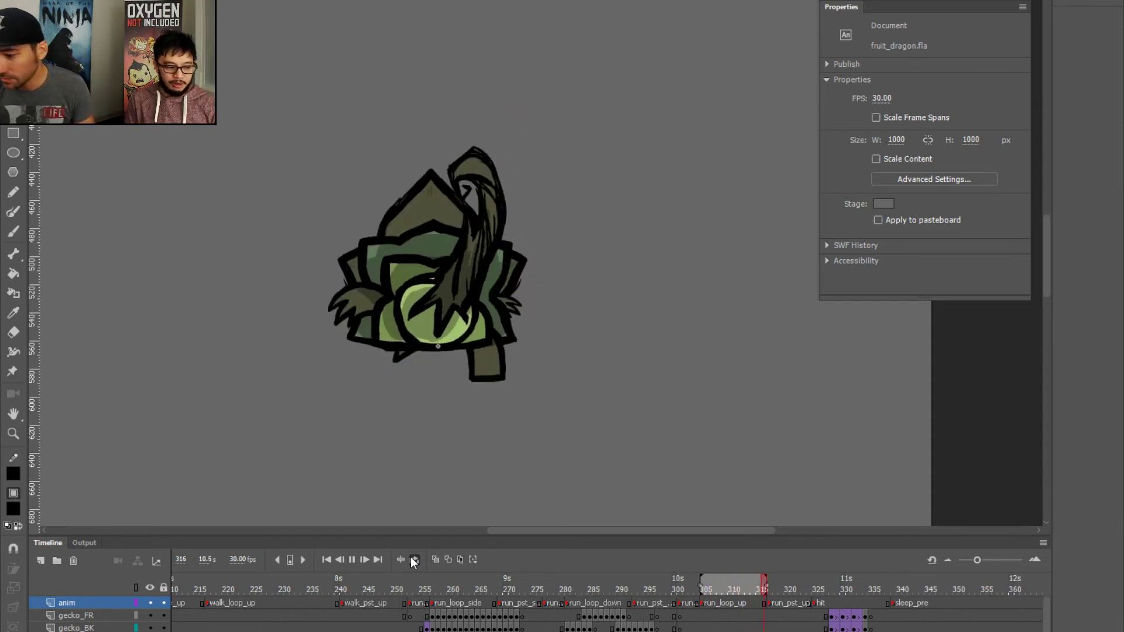
- Turn off loop playback, scrub through the hit and sleep_pre sections, and return to the first frame of sleep_pre
left_click(412, 558)
left_click(434, 585)
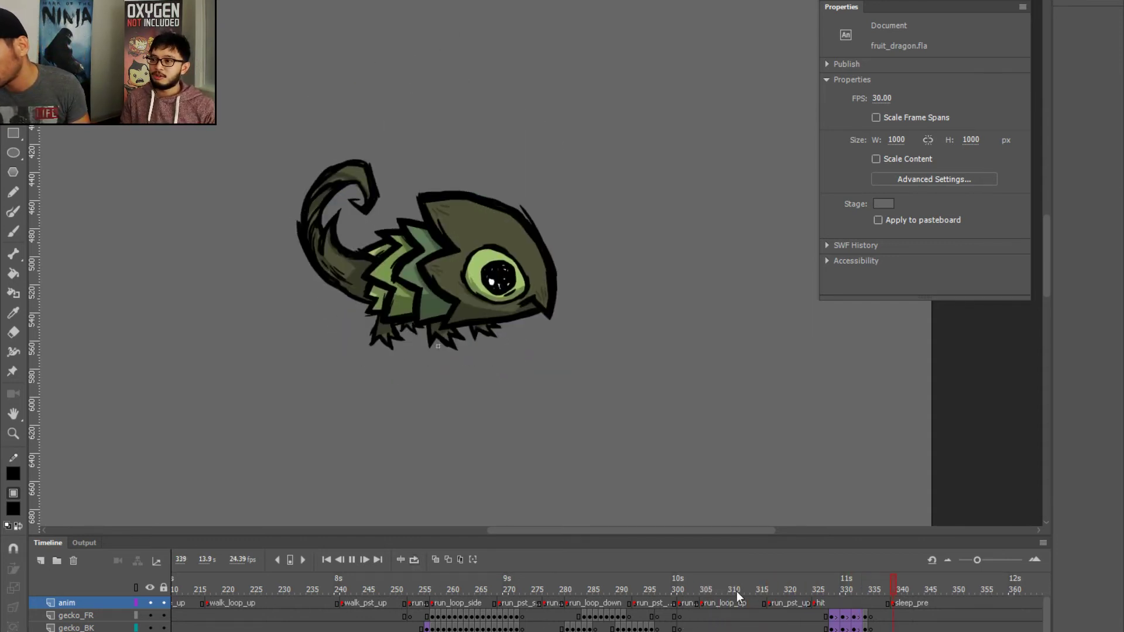
left_click(787, 591)
left_click_drag(795, 595, 1031, 621)
scroll(395, 595, "right", 10)
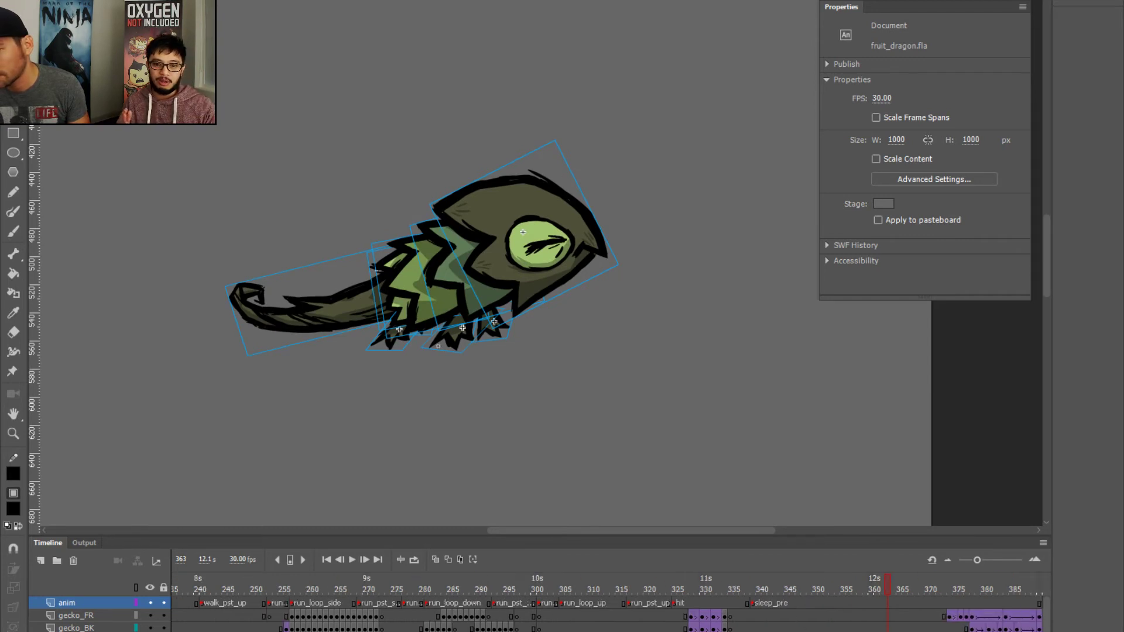
left_click(276, 589)
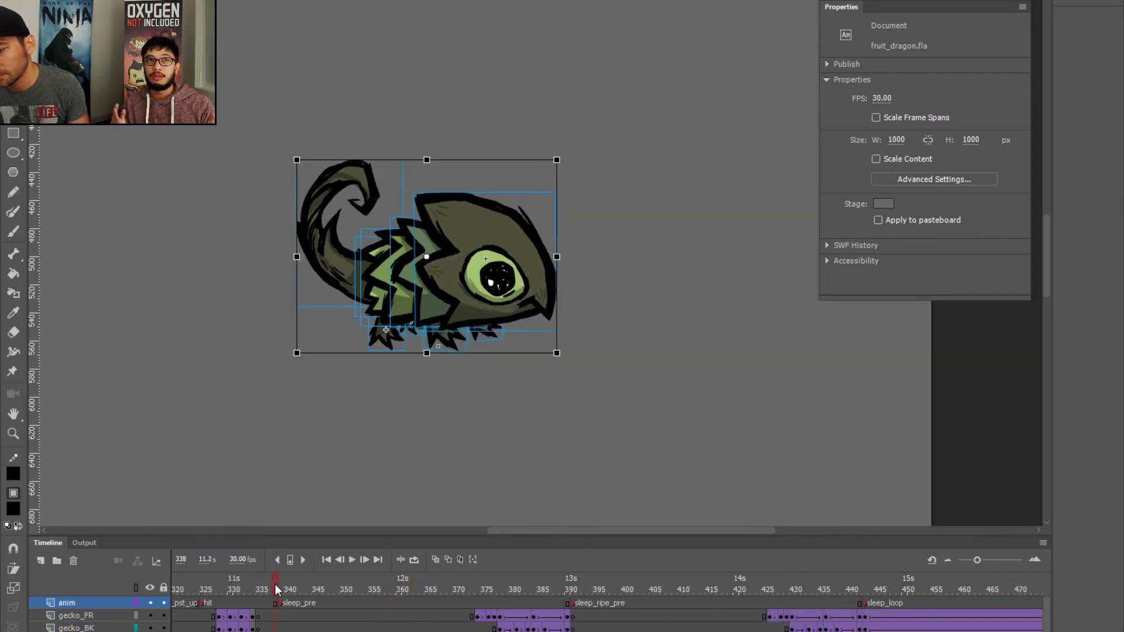
- Play the sleep_pre section, then scrub through sleep_ripe_pre up to the start of sleep_loop to examine the fruit dragon falling asleep
key("Return")
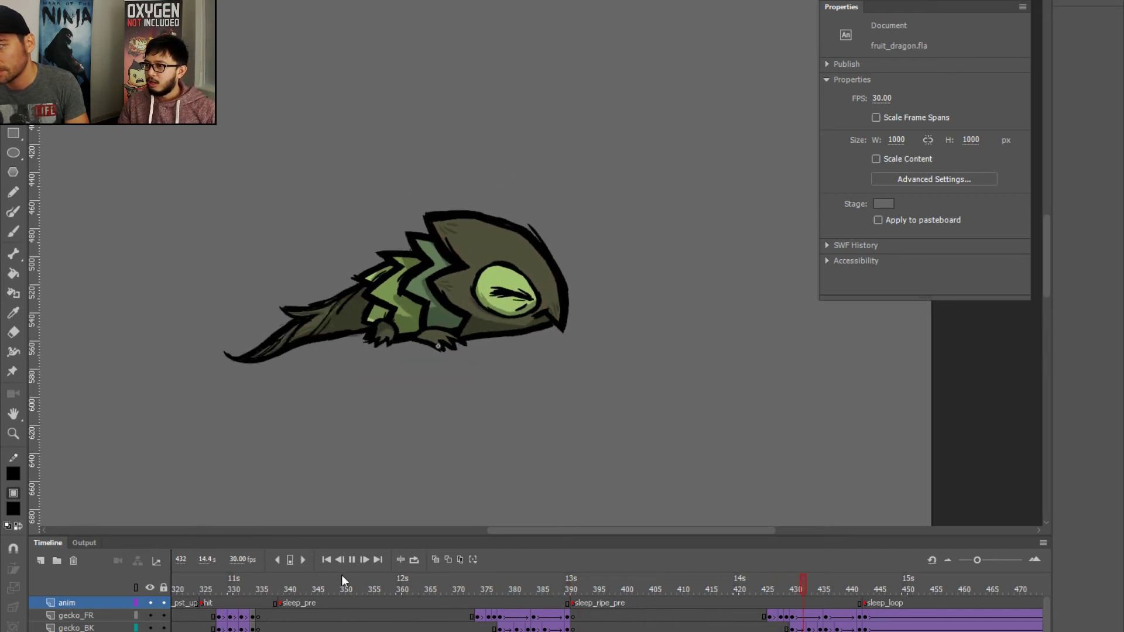
left_click(583, 596)
left_click_drag(583, 596, 623, 618)
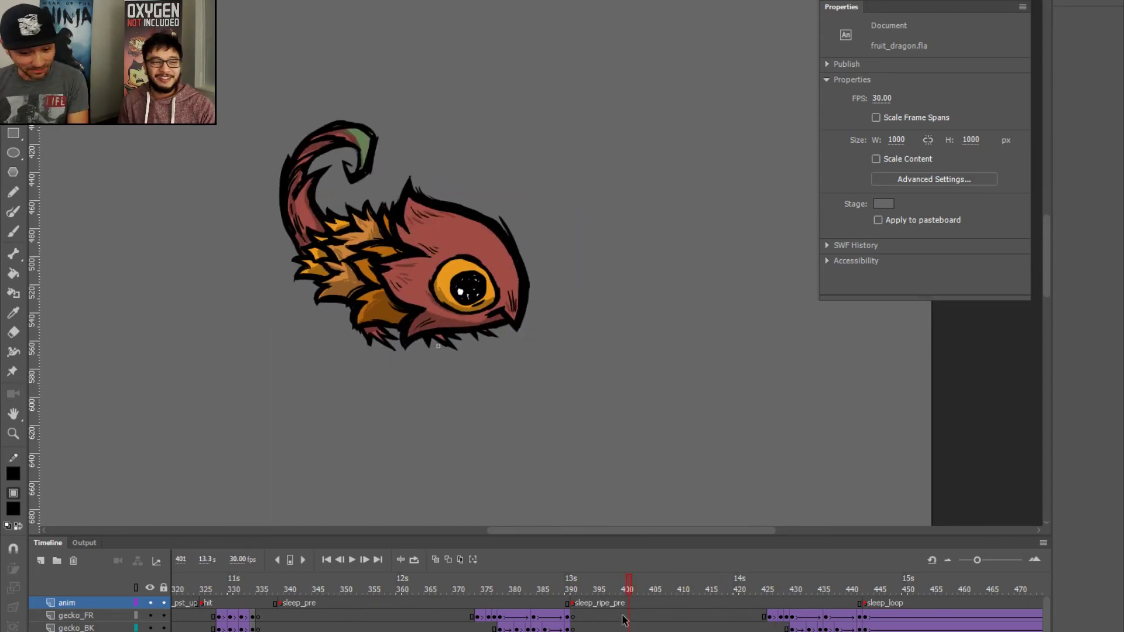
left_click_drag(624, 585, 870, 630)
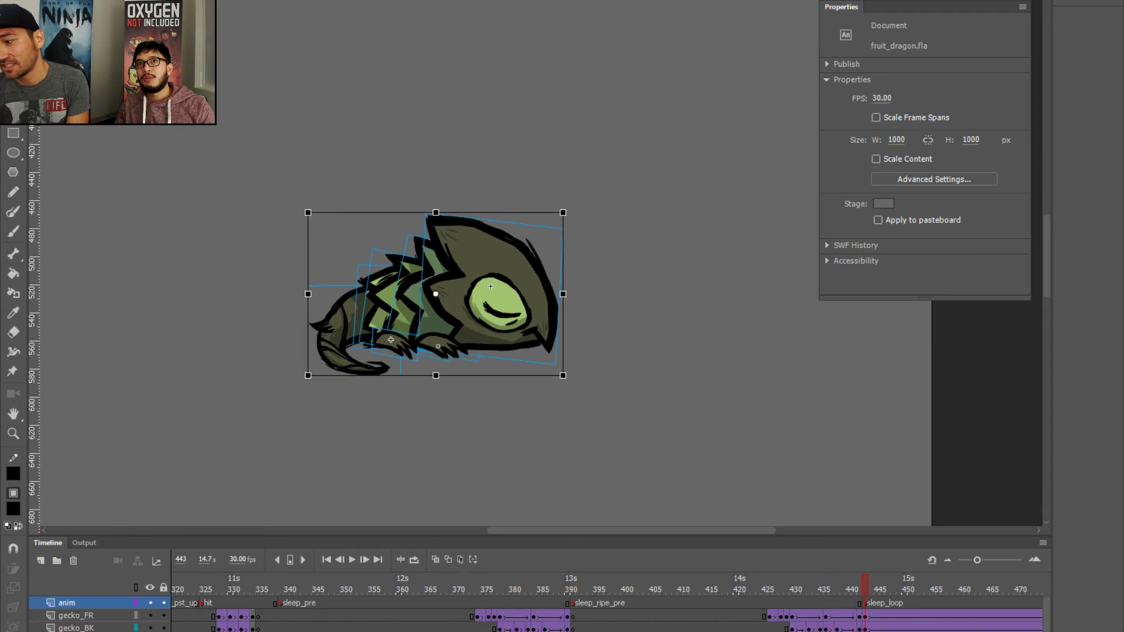
scroll(606, 609, "right", 5)
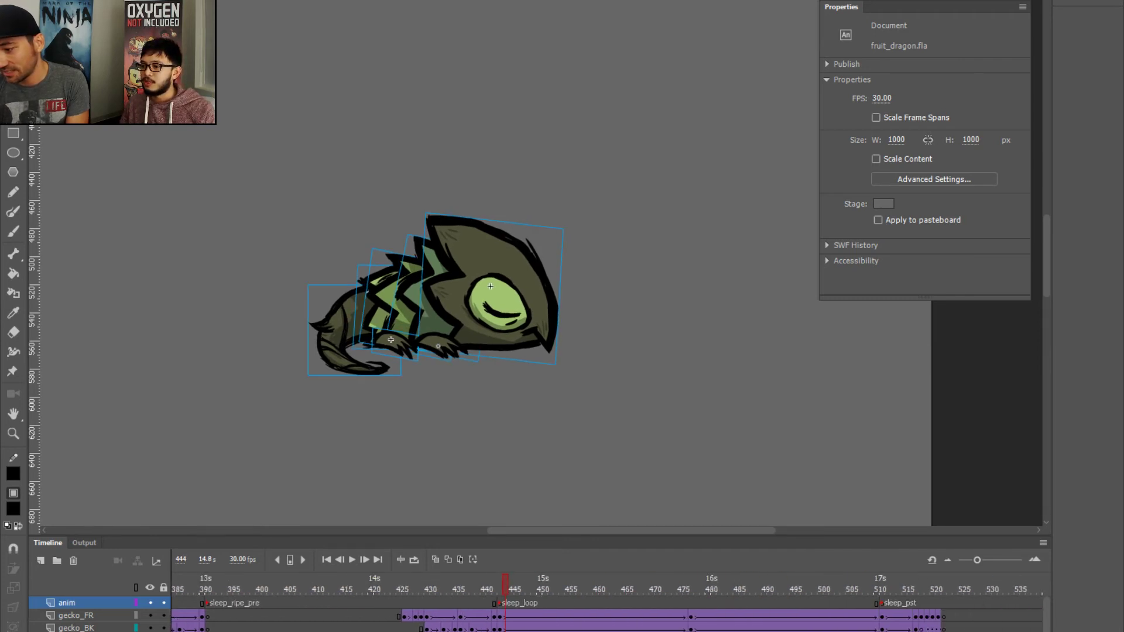
- Turn on loop playback and set its range to the whole sleep_loop section
left_click_drag(352, 584, 348, 585)
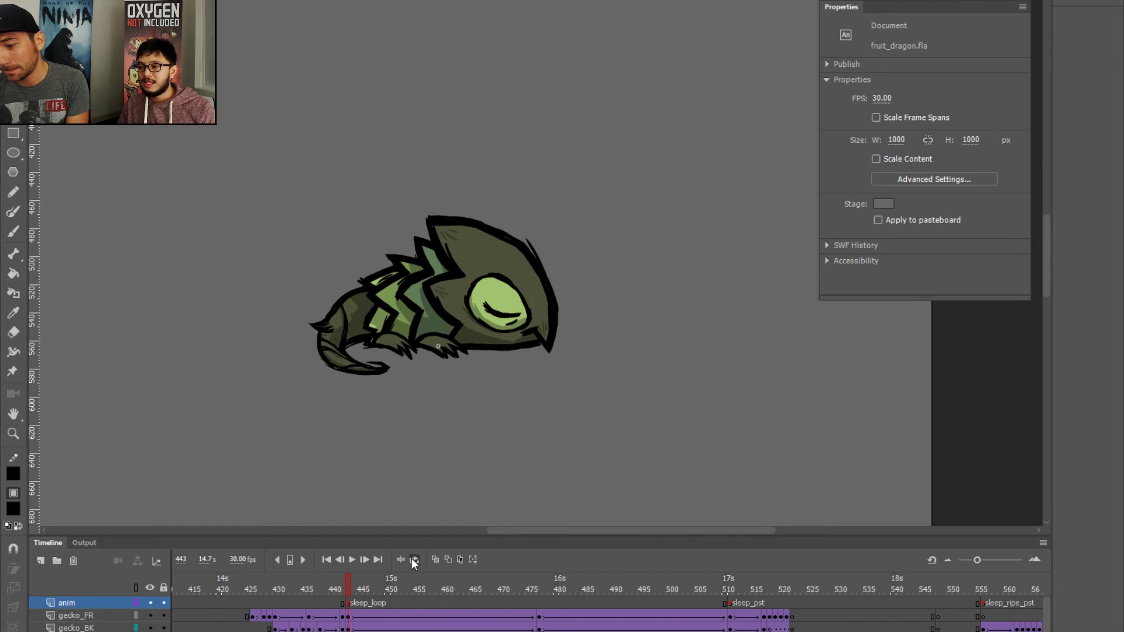
left_click(472, 560)
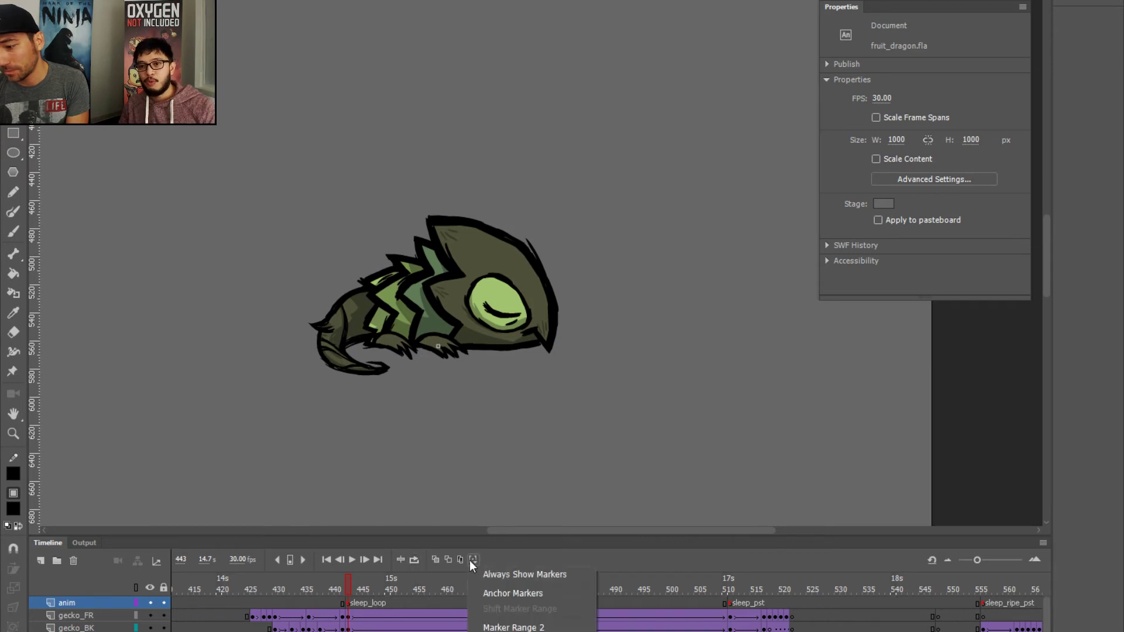
left_click(496, 628)
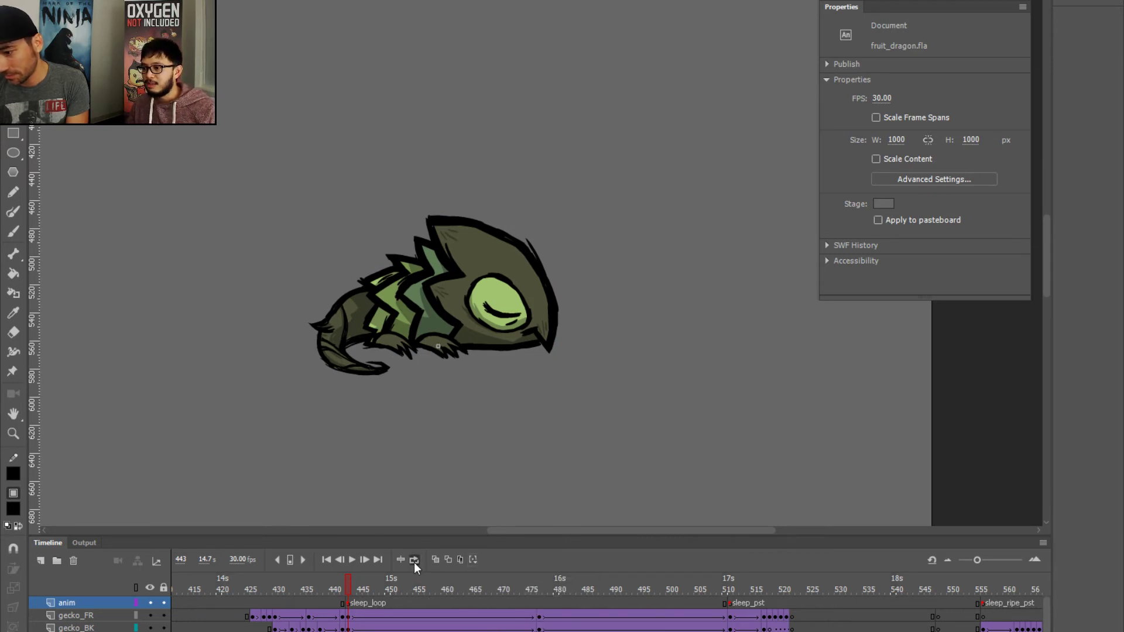
left_click(473, 559)
left_click(524, 575)
left_click_drag(364, 585, 642, 586)
left_click_drag(652, 627, 726, 625)
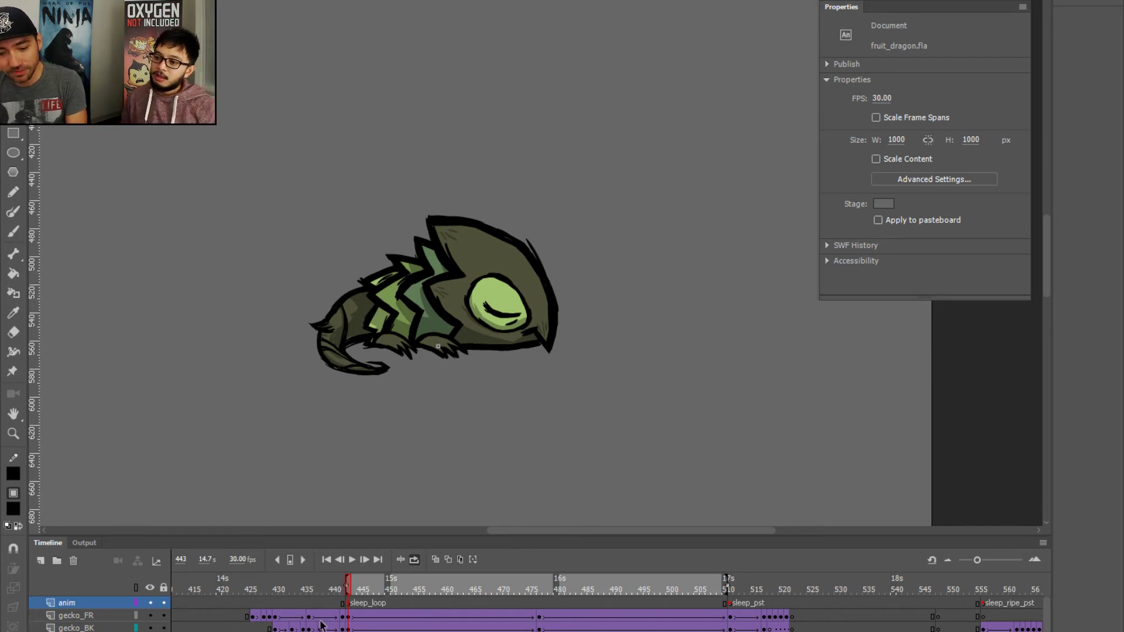
- Play the sleep_loop section in close-up to examine the breathing motion, then stop it and scrub back to the start of the section
left_click_drag(449, 587, 325, 581)
key("Return")
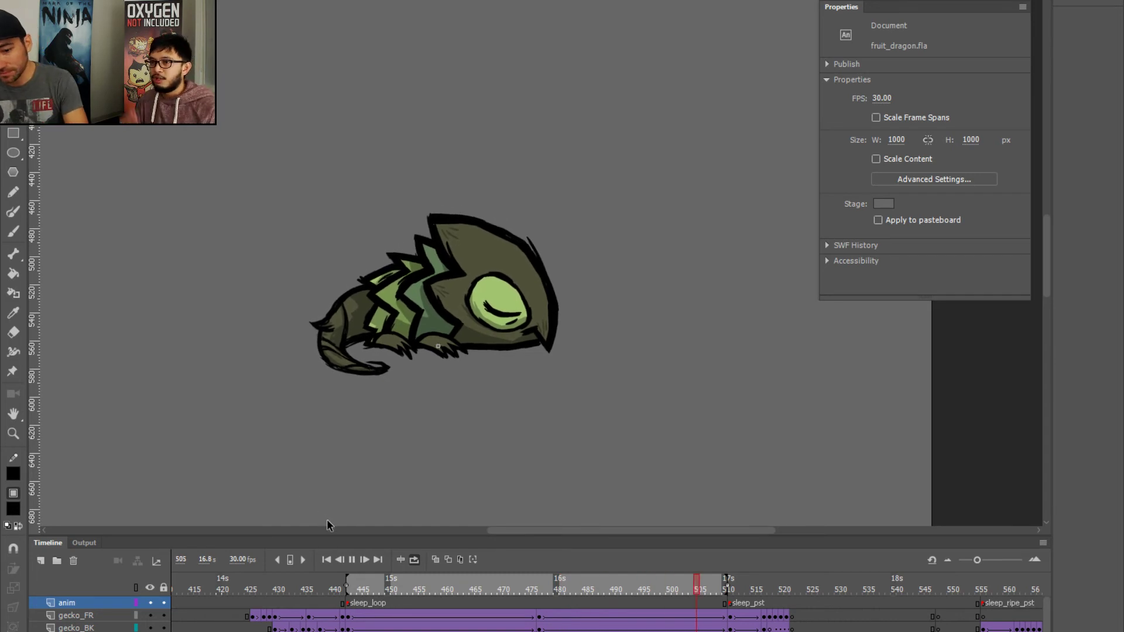
scroll(332, 521, "up", 1)
left_click_drag(443, 310, 361, 416)
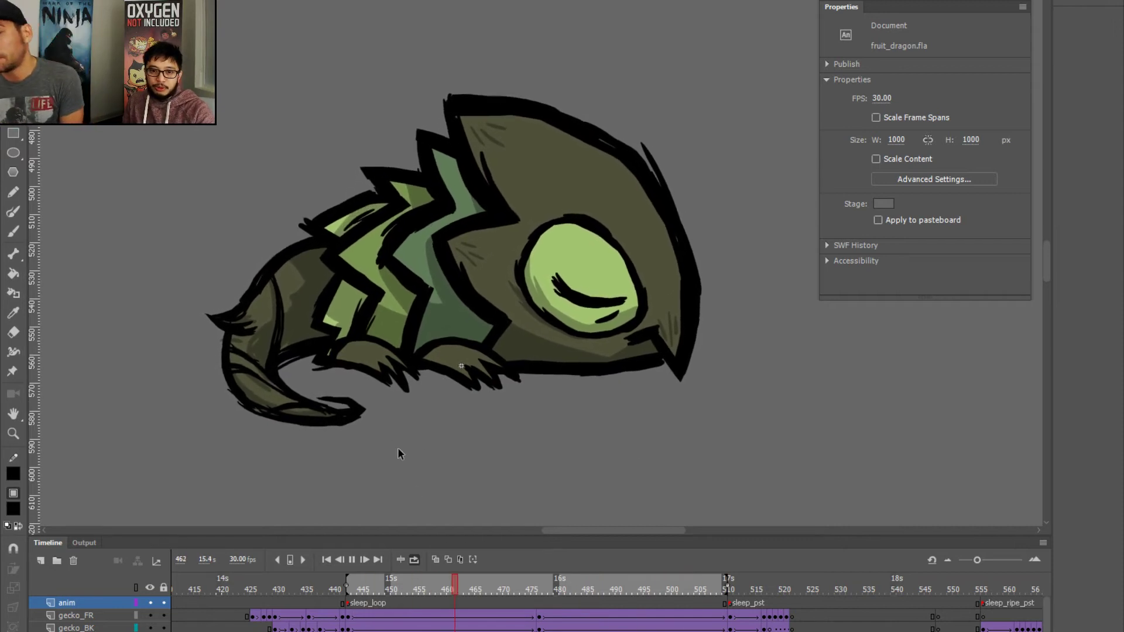
left_click(545, 592)
left_click_drag(544, 592, 357, 584)
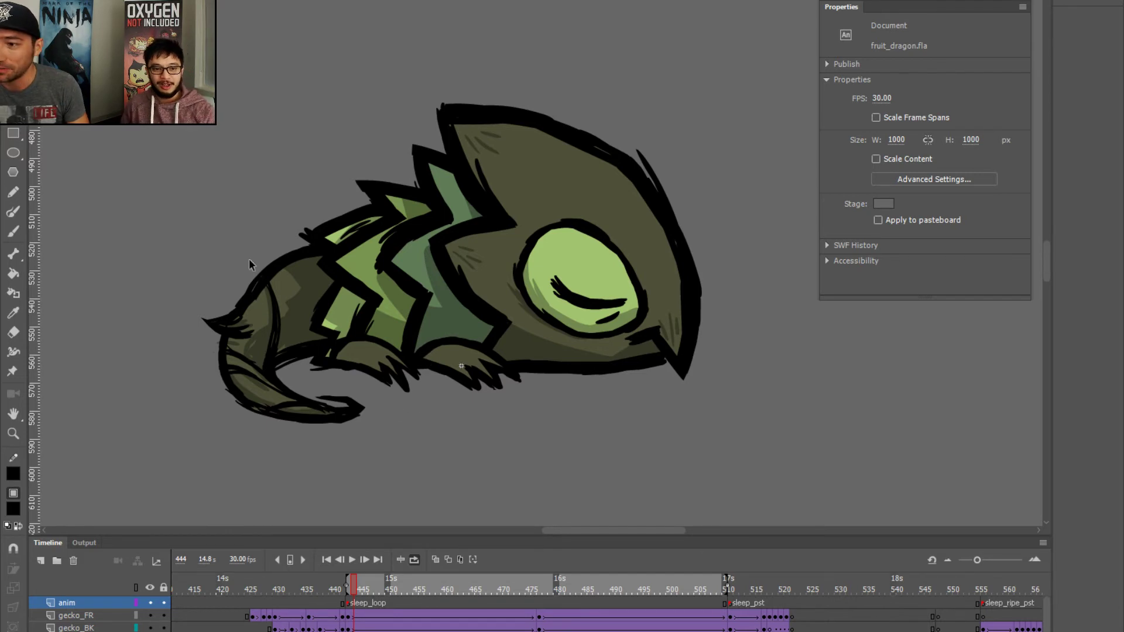
- Exit the fruit dragon symbol, add a new layer above the size ref layer, and extend its frames to frame 76
left_click_drag(184, 161, 199, 112)
left_click_drag(478, 295, 480, 299)
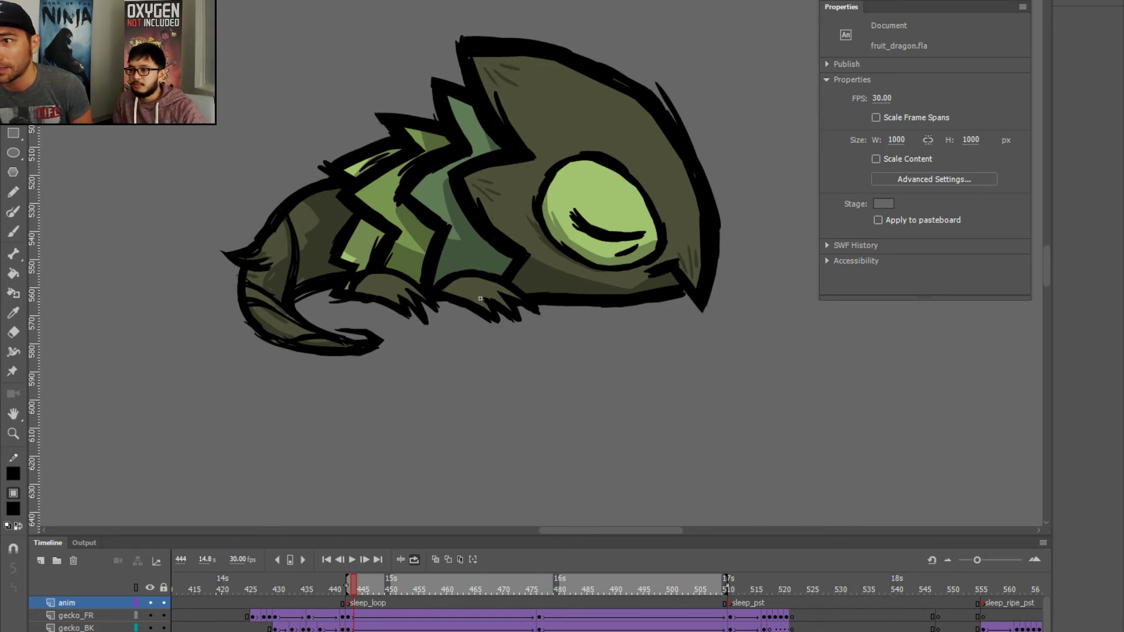
double_click(480, 299)
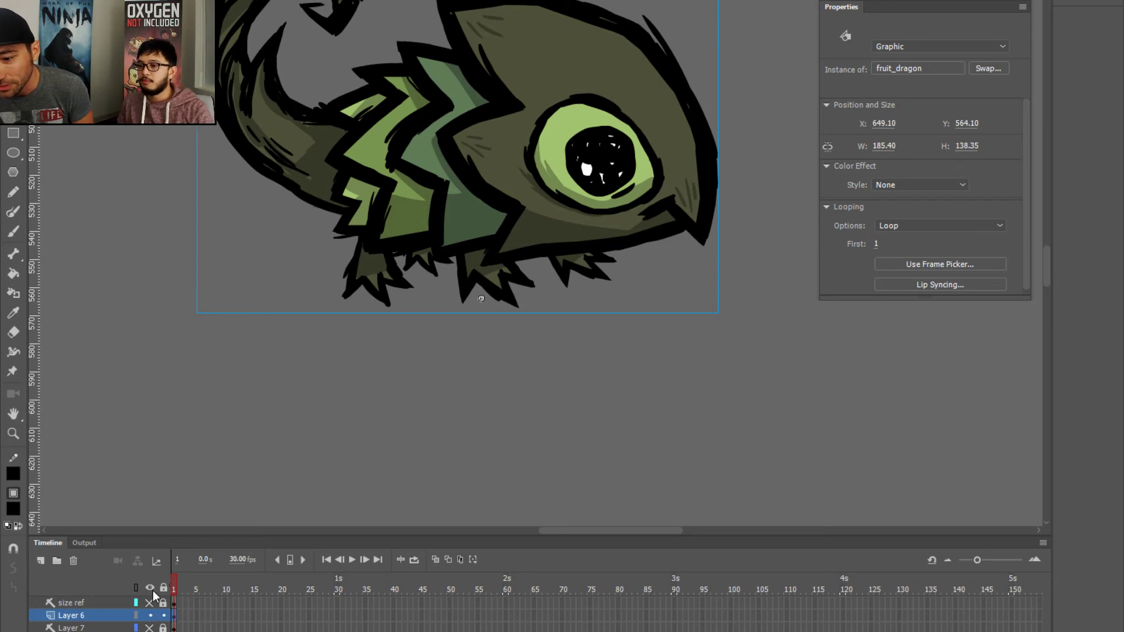
left_click(93, 602)
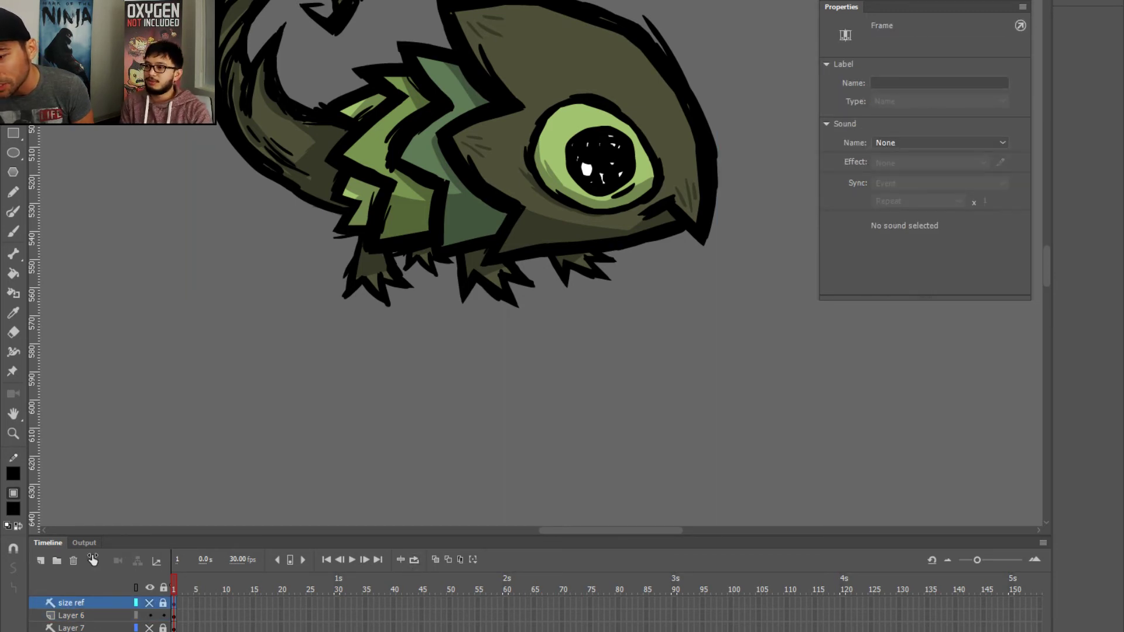
left_click(41, 561)
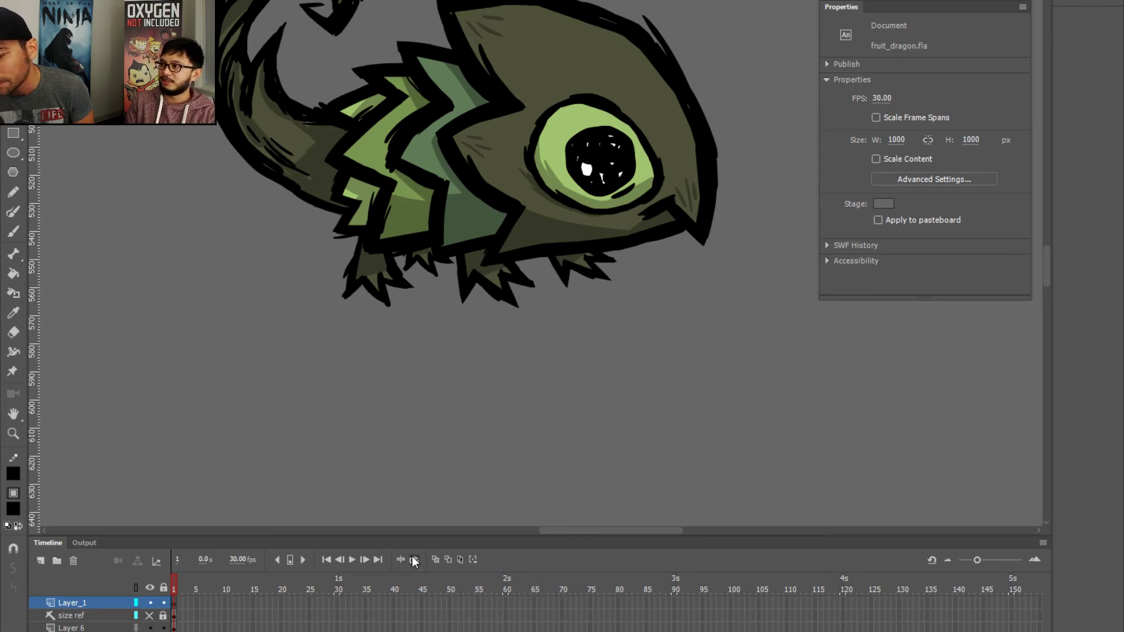
left_click_drag(284, 603, 590, 602)
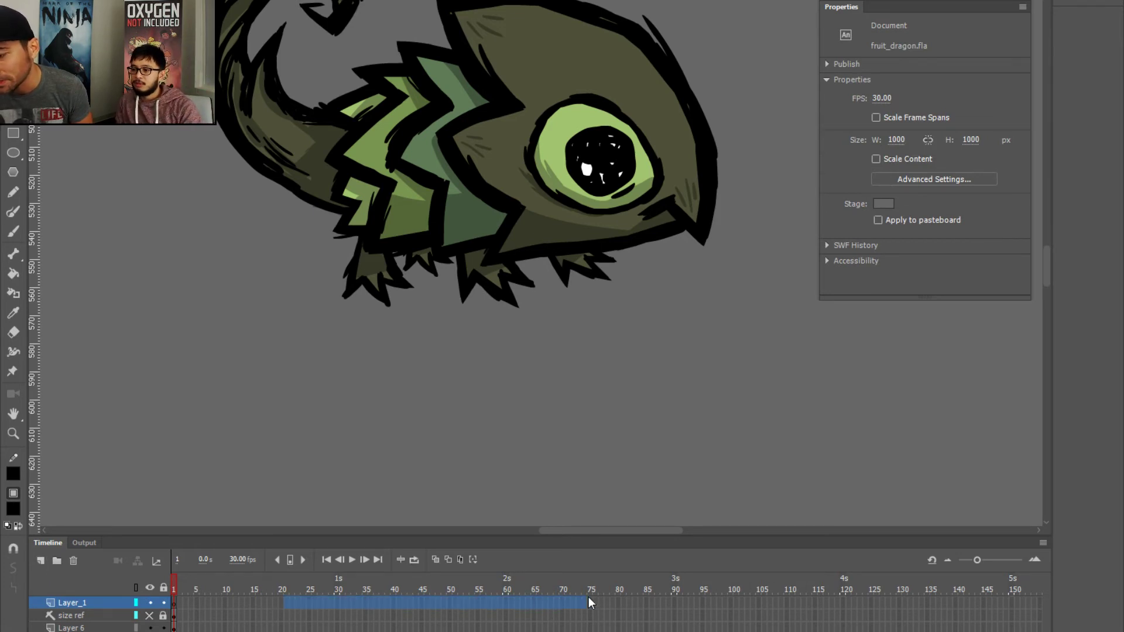
left_click(597, 595)
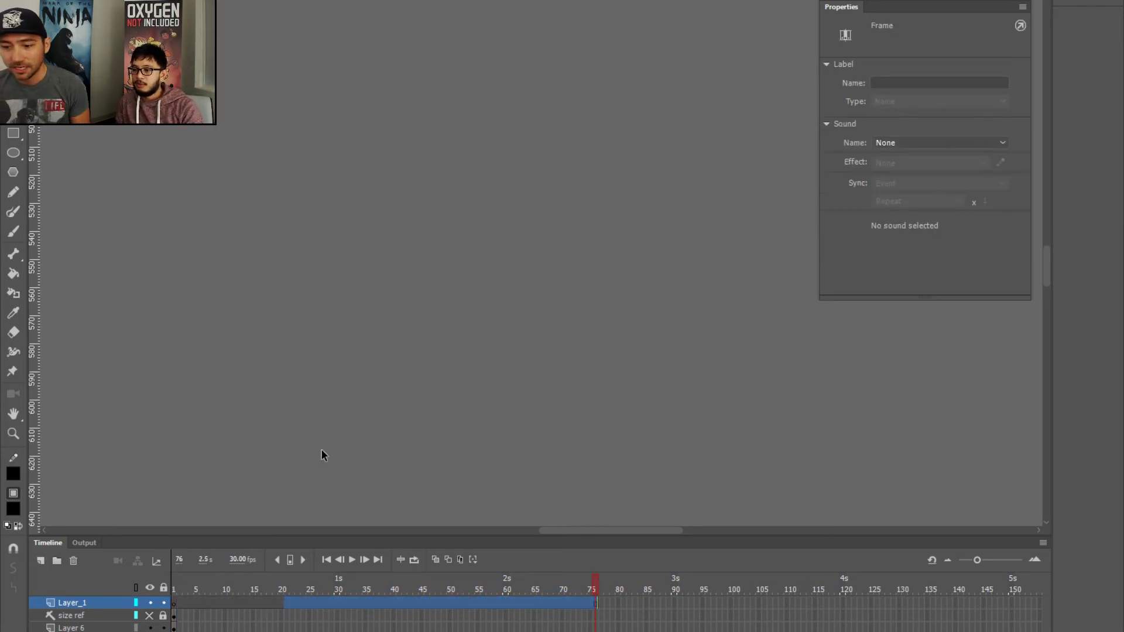
- Sketch a stick figure in a walking contact pose on the new layer with the Brush tool, using a dark red fill
key("b")
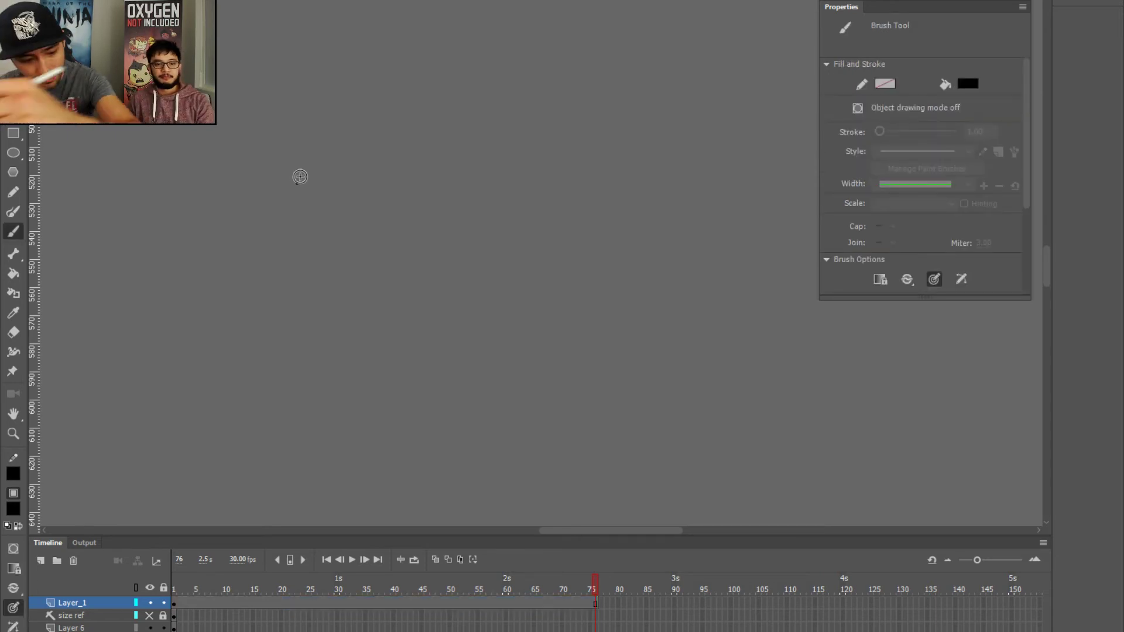
left_click(300, 177)
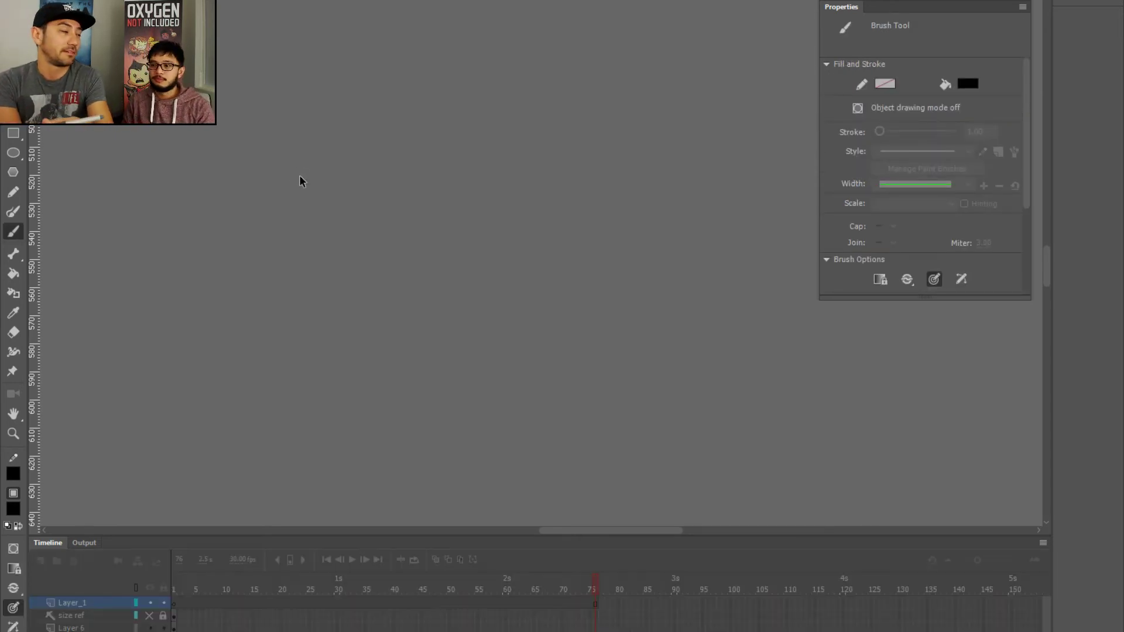
left_click(15, 512)
left_click(89, 610)
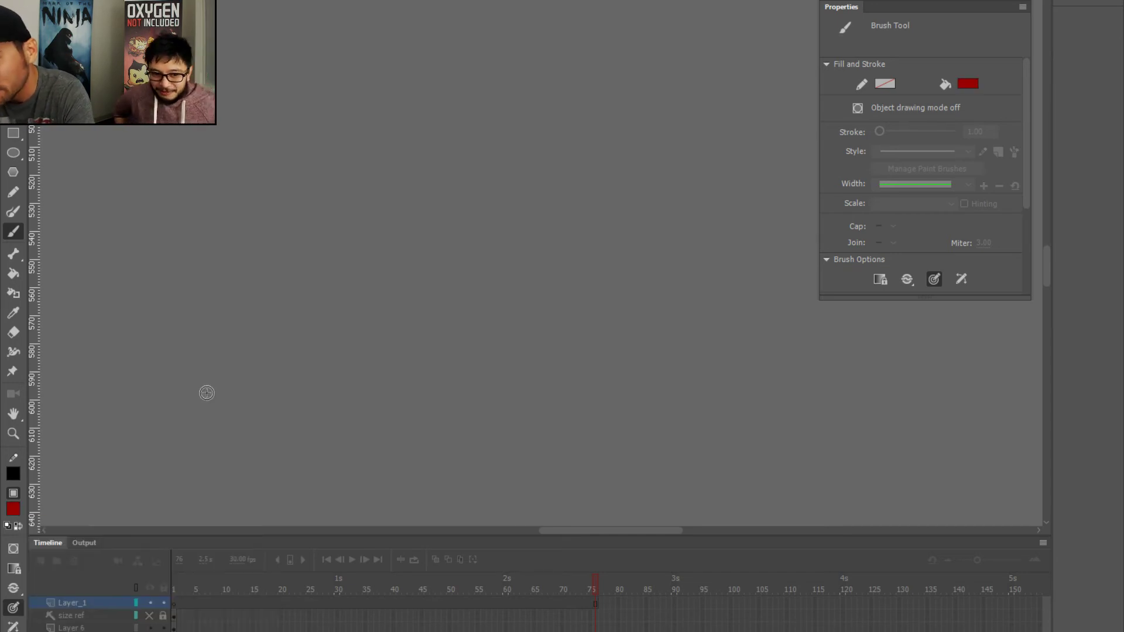
mouse_move(397, 154)
left_mouse_down()
mouse_move(366, 157)
mouse_move(398, 157)
left_mouse_up()
mouse_move(380, 226)
left_mouse_down()
mouse_move(359, 288)
mouse_move(405, 284)
mouse_move(394, 283)
left_mouse_up()
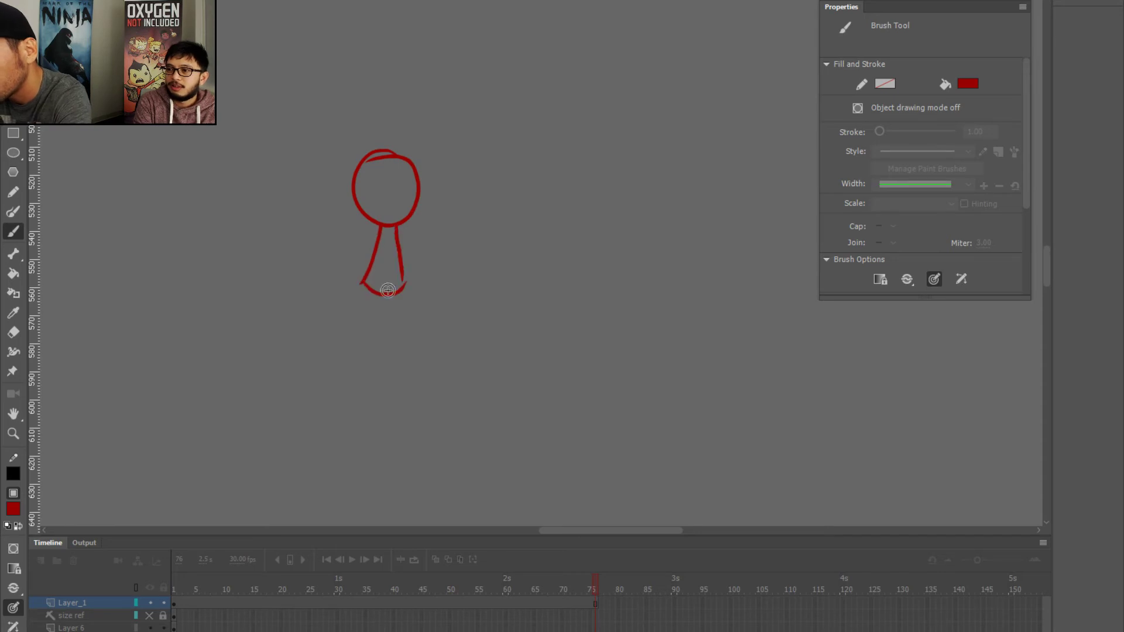
left_click_drag(399, 291, 424, 350)
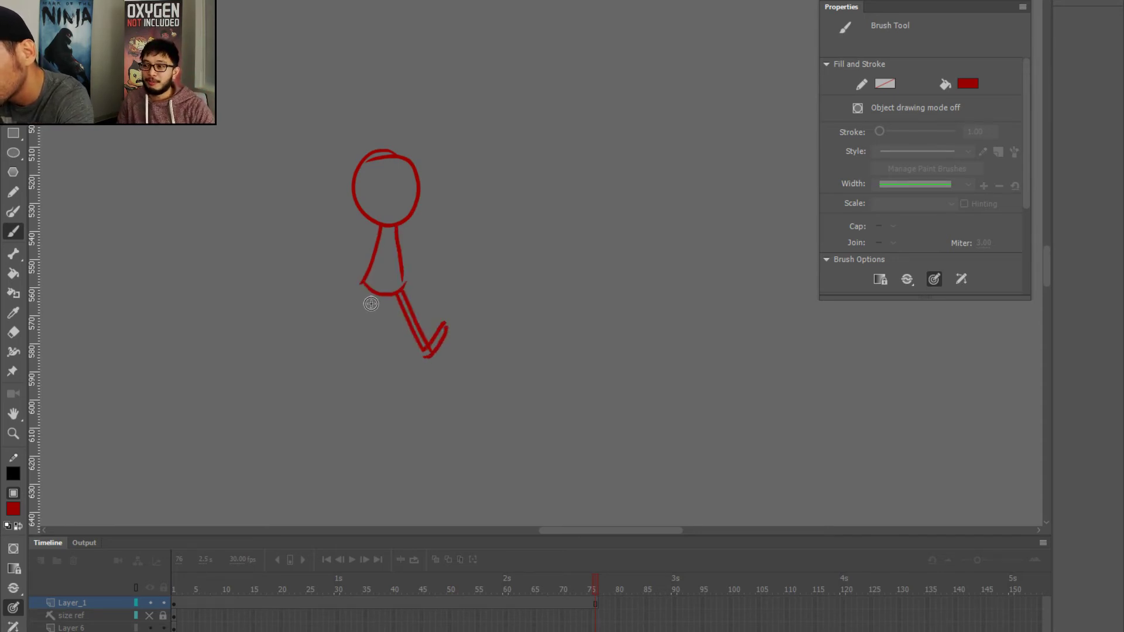
mouse_move(370, 316)
left_mouse_down()
mouse_move(338, 346)
mouse_move(369, 326)
mouse_move(338, 348)
mouse_move(364, 356)
left_mouse_up()
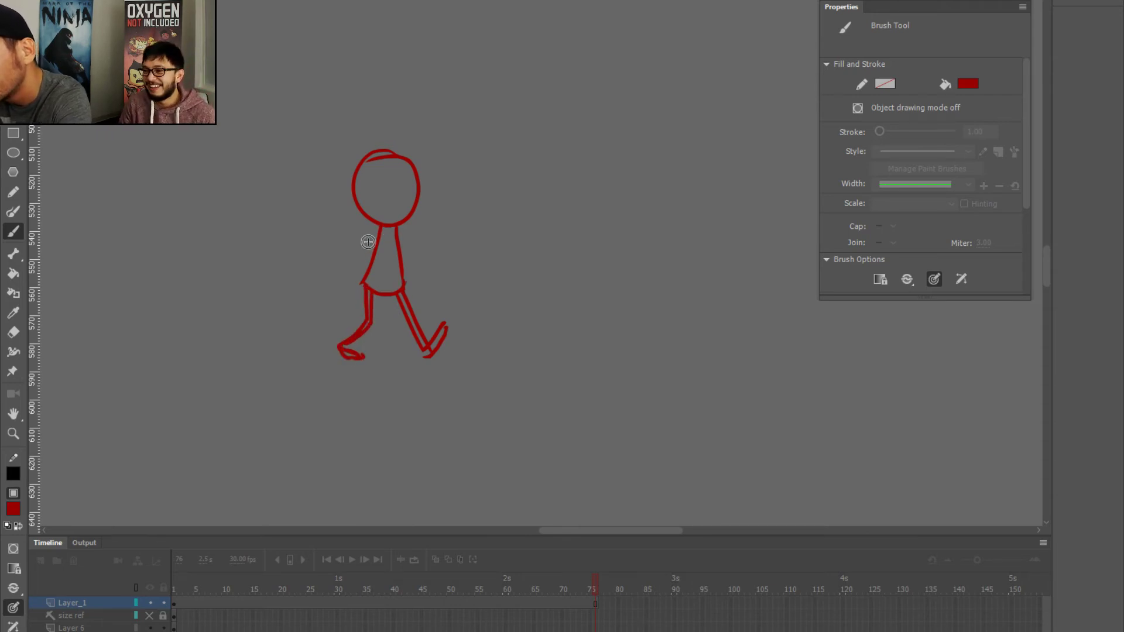
mouse_move(349, 264)
left_mouse_down()
mouse_move(383, 235)
mouse_move(415, 261)
mouse_move(444, 234)
left_mouse_up()
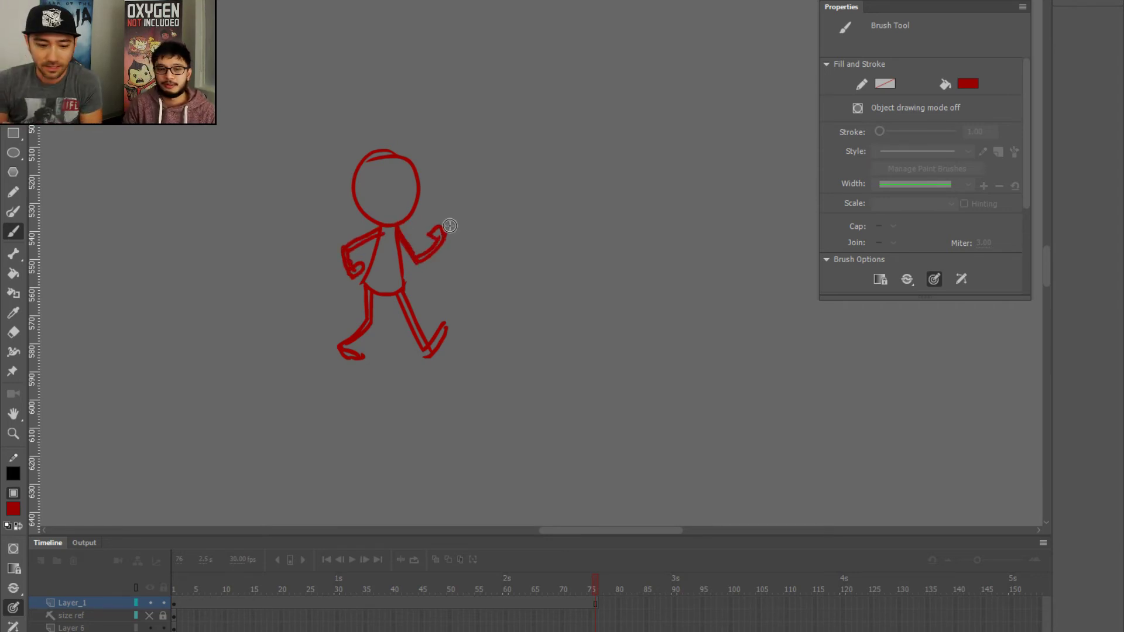
- Recolor the whole stick figure drawing black and group it
key("v")
key("ctrl+a")
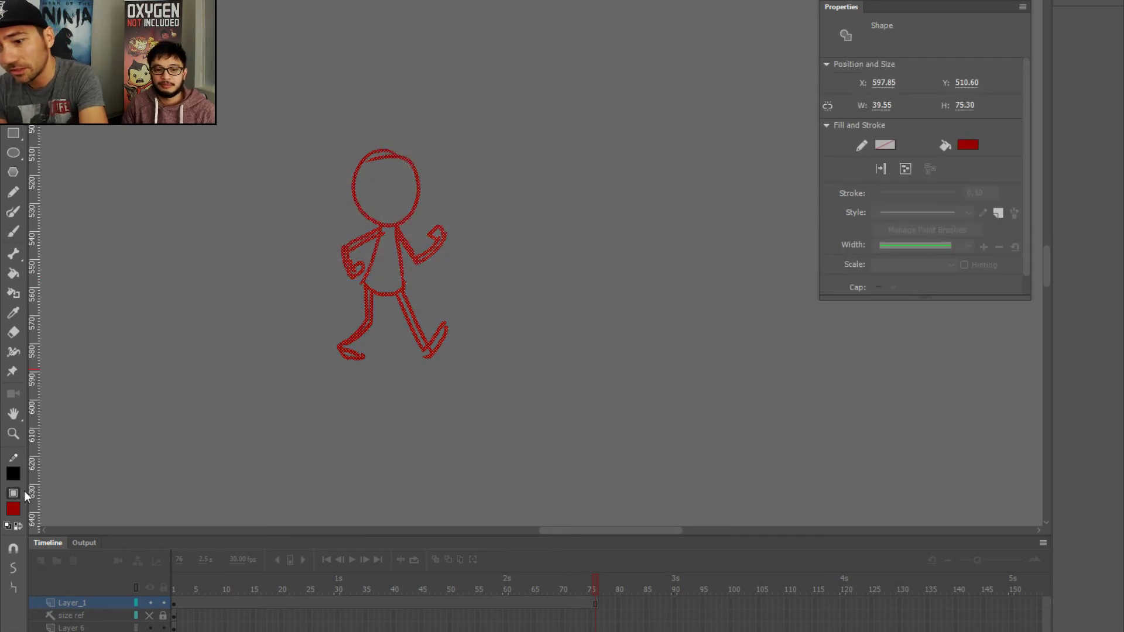
left_click(13, 509)
left_click(57, 554)
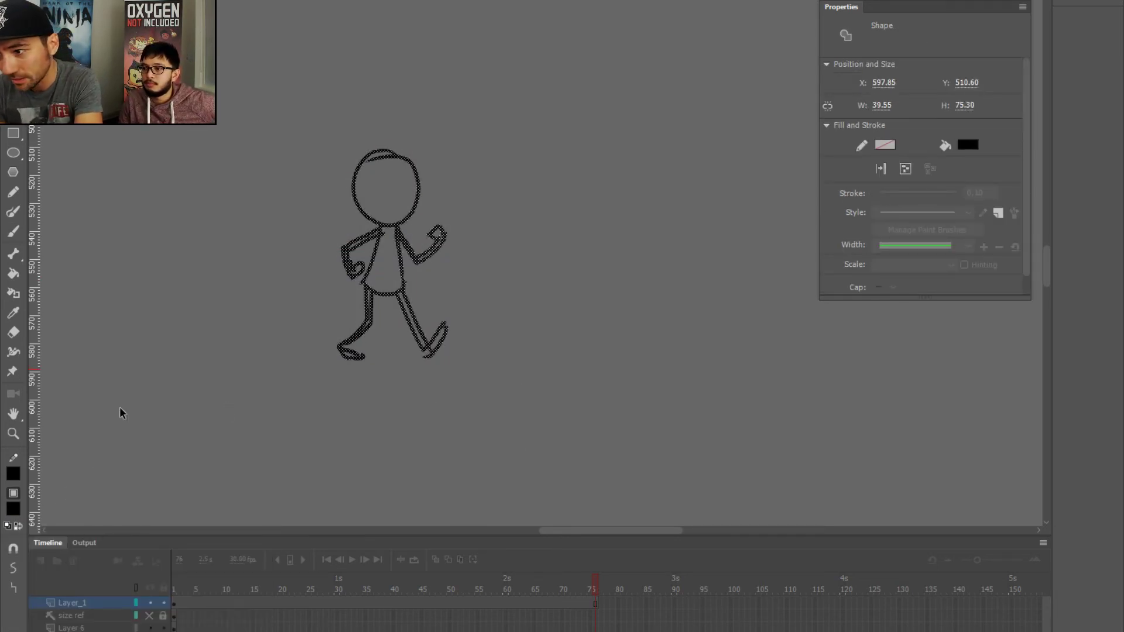
key("ctrl+g")
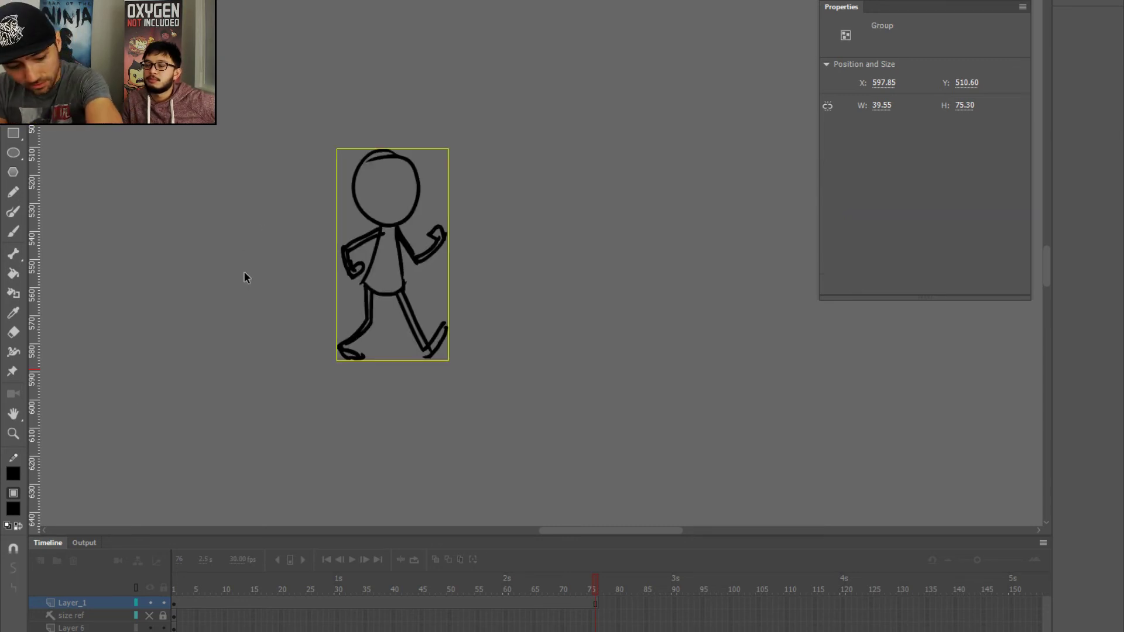
left_click(247, 291)
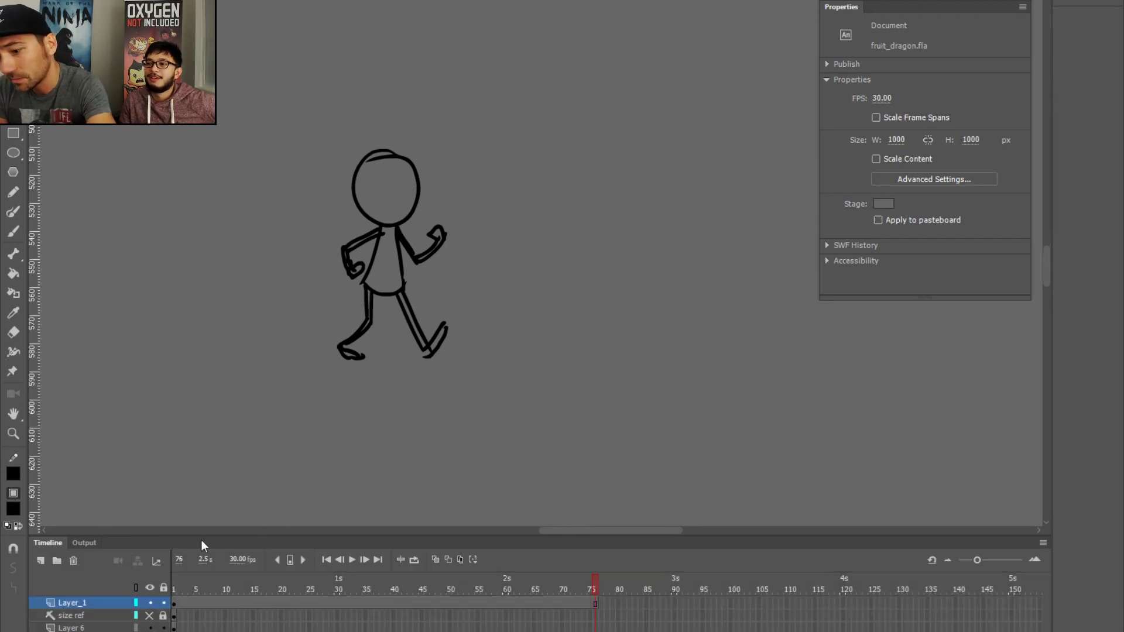
- Clear the stick figure from a new keyframe at frame 2 of Layer_1 and turn on onion skinning
left_click(177, 605)
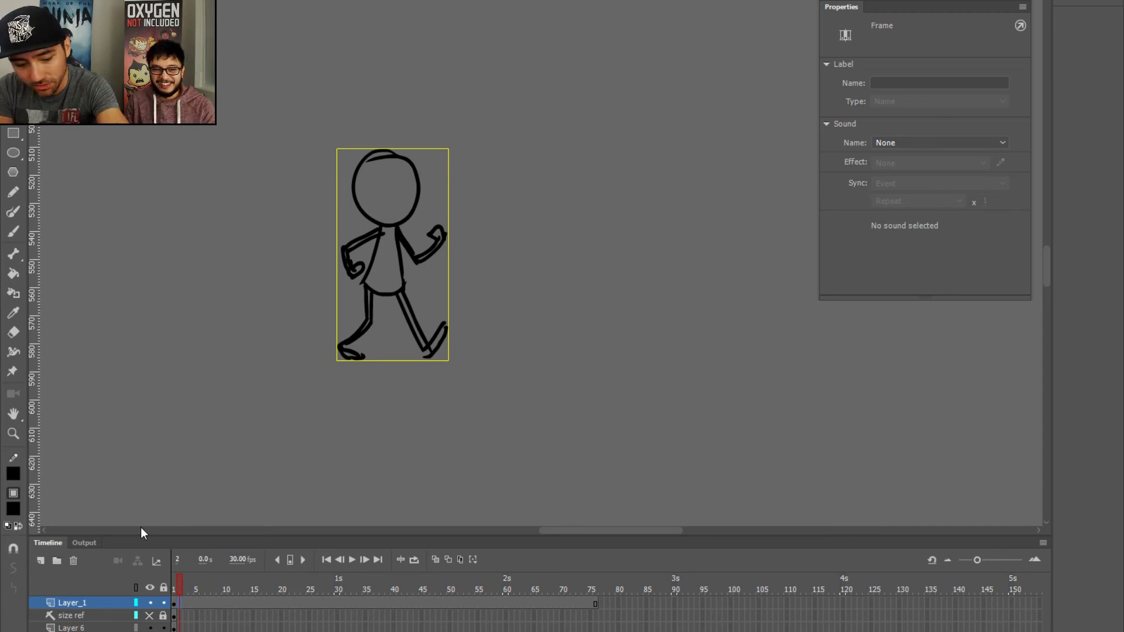
key("Delete")
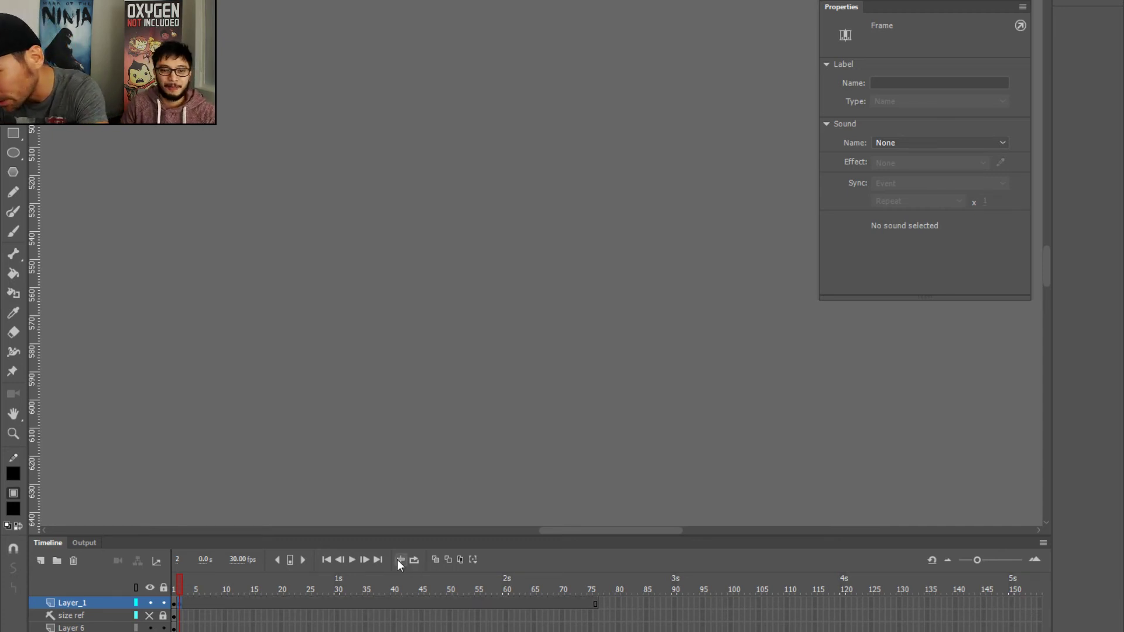
left_click(460, 560)
left_click(459, 559)
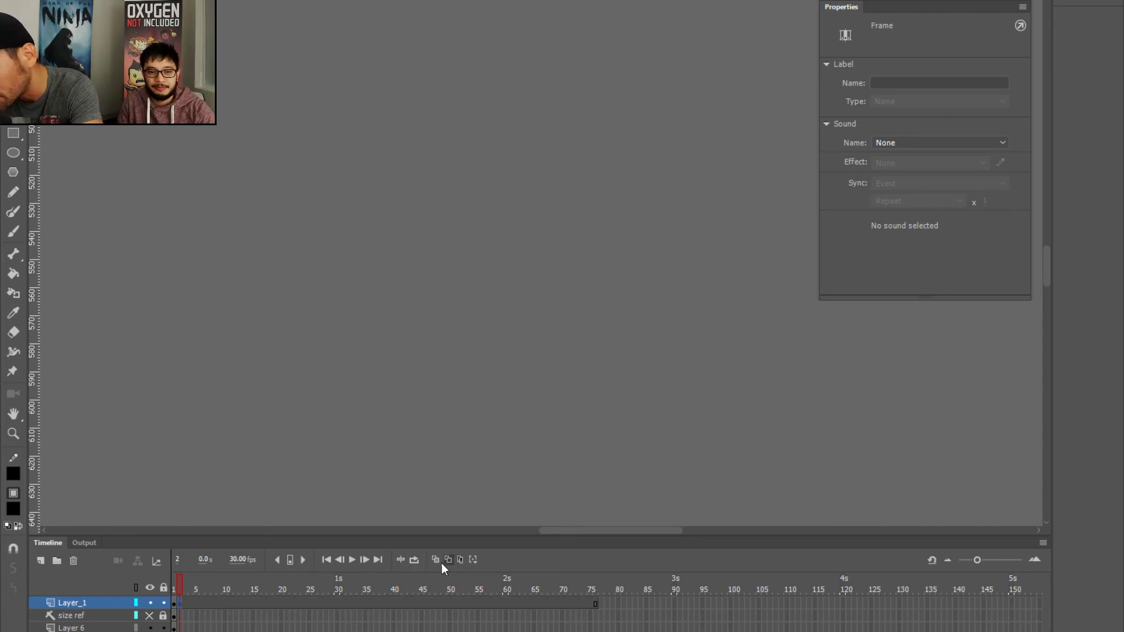
left_click(435, 560)
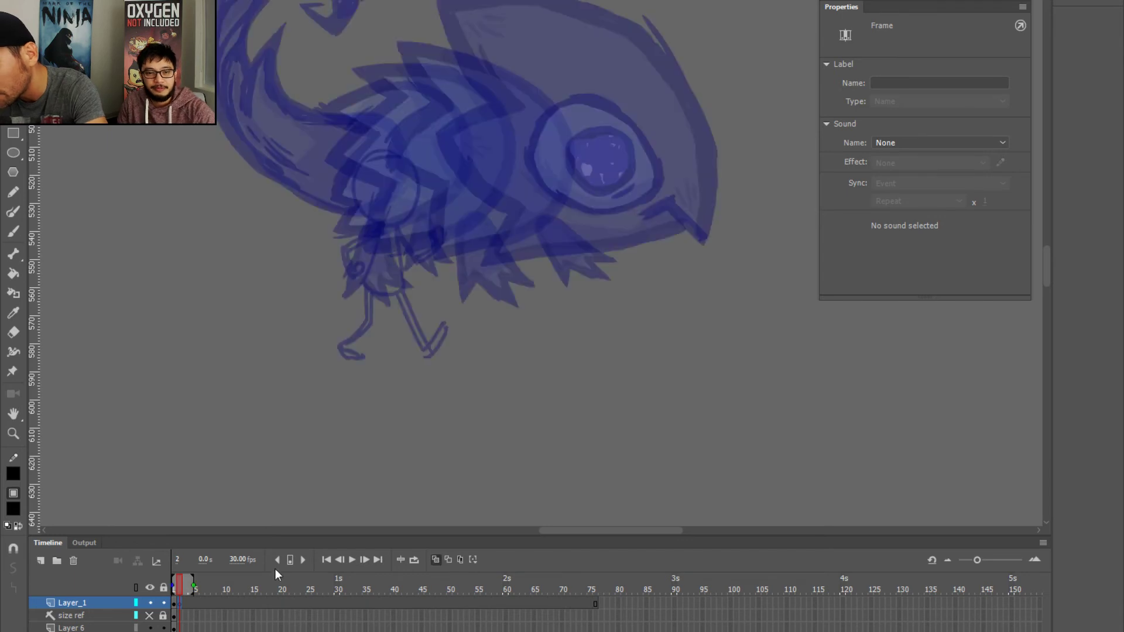
- Hide Layer 6 and brush the stick figure's passing pose on frame 2 of Layer_1 over the onion-skinned contact pose
left_click(151, 628)
key("b")
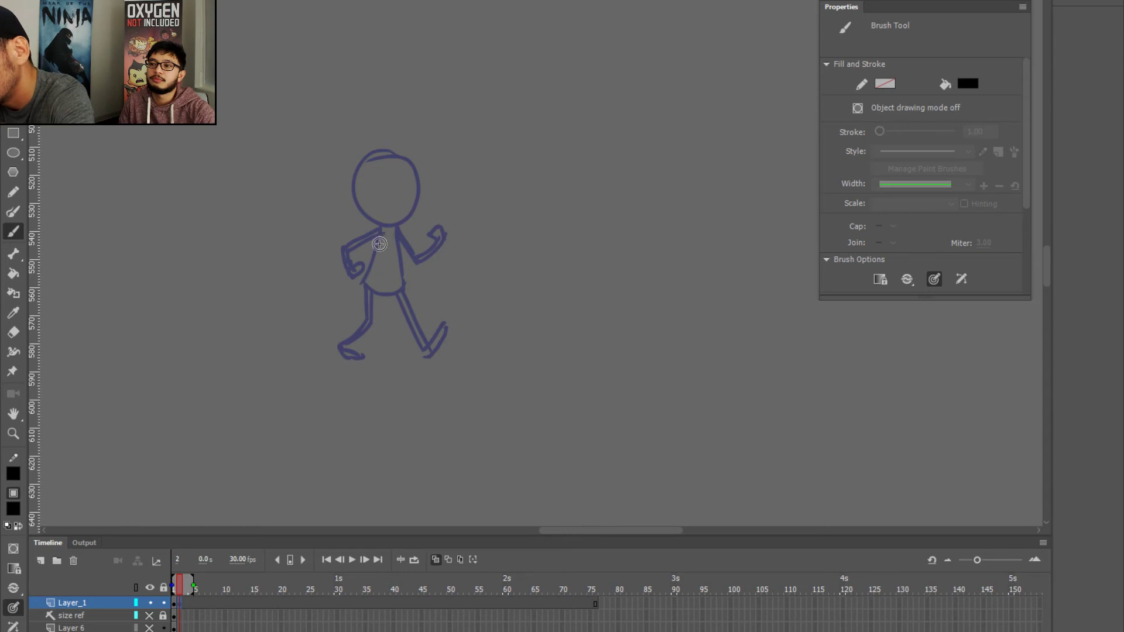
mouse_move(368, 291)
left_mouse_down()
mouse_move(399, 299)
mouse_move(393, 240)
left_mouse_up()
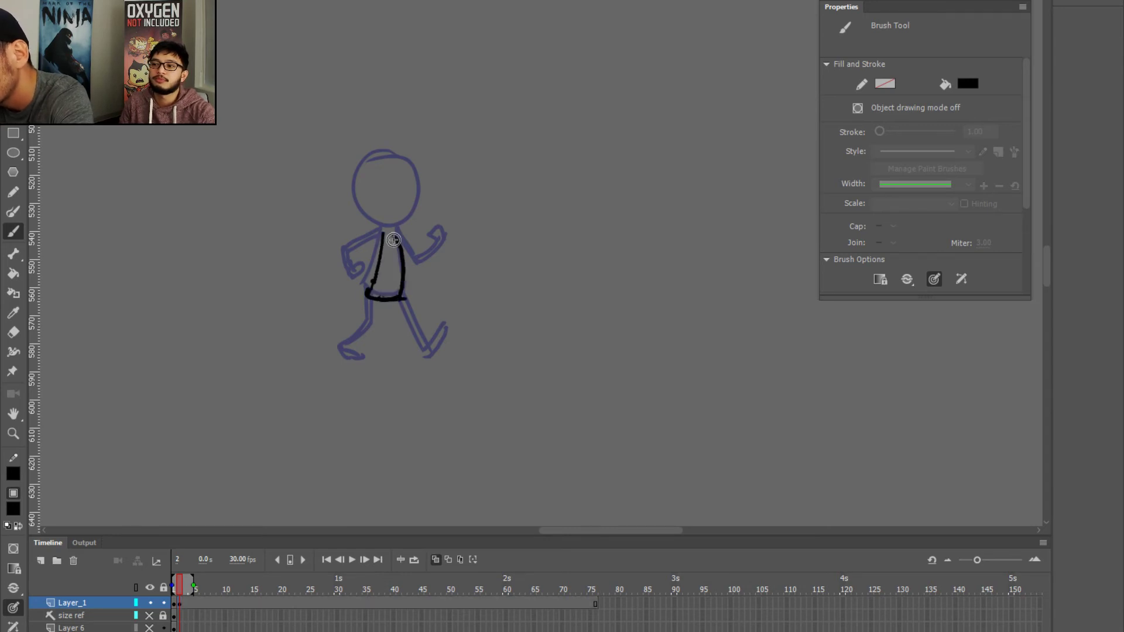
mouse_move(384, 299)
left_mouse_down()
mouse_move(396, 329)
mouse_move(380, 349)
mouse_move(393, 362)
mouse_move(397, 303)
left_mouse_up()
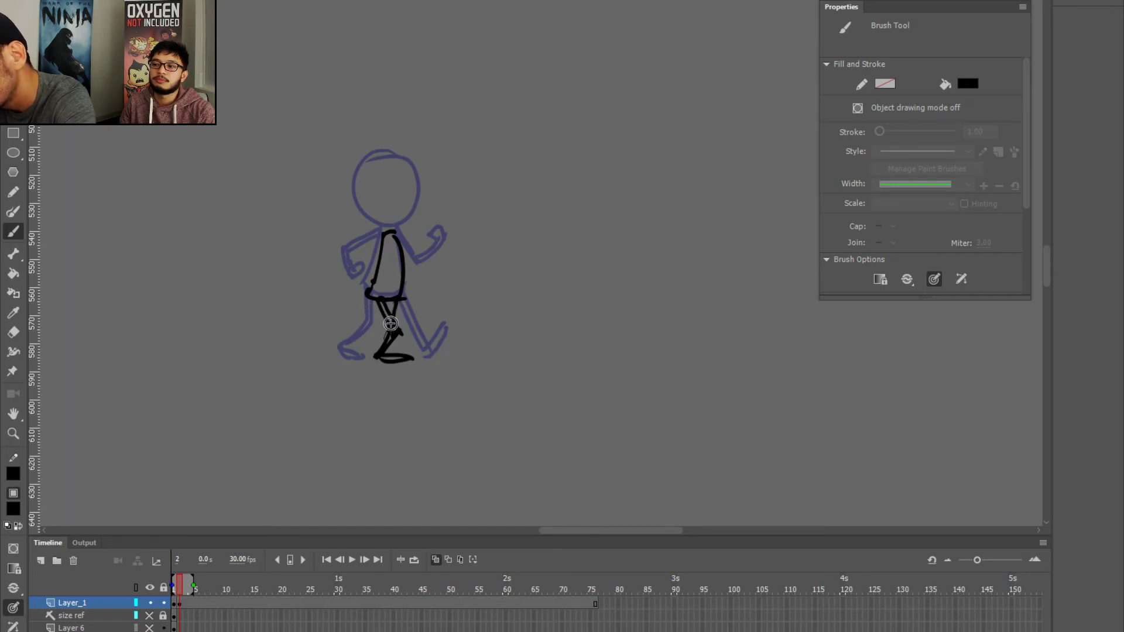
left_click_drag(352, 346, 362, 332)
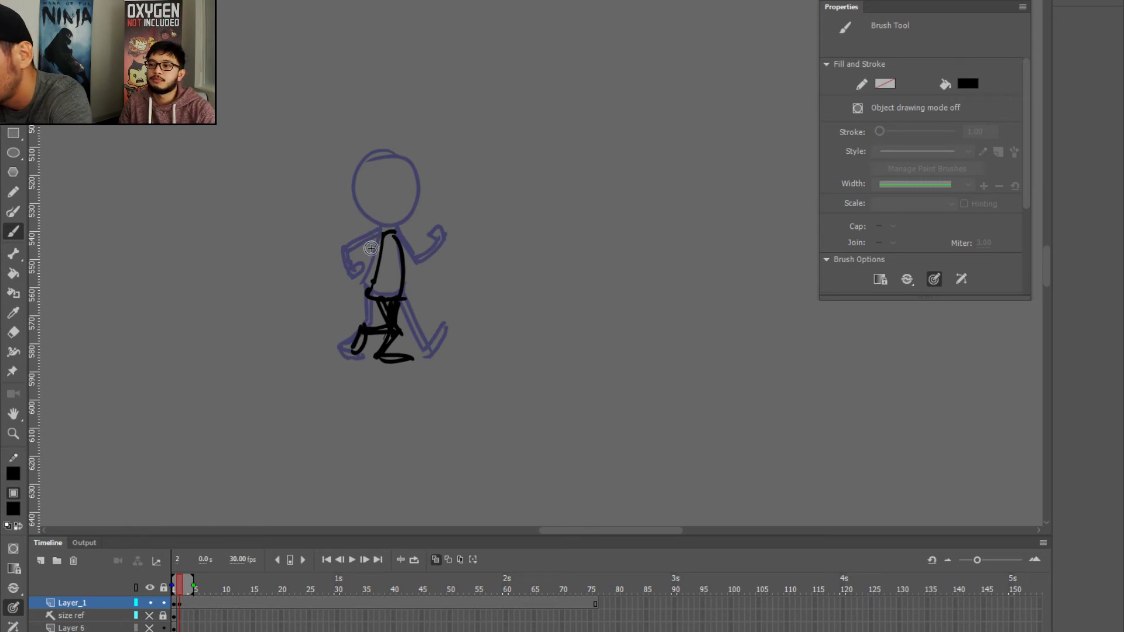
left_click_drag(382, 236, 385, 284)
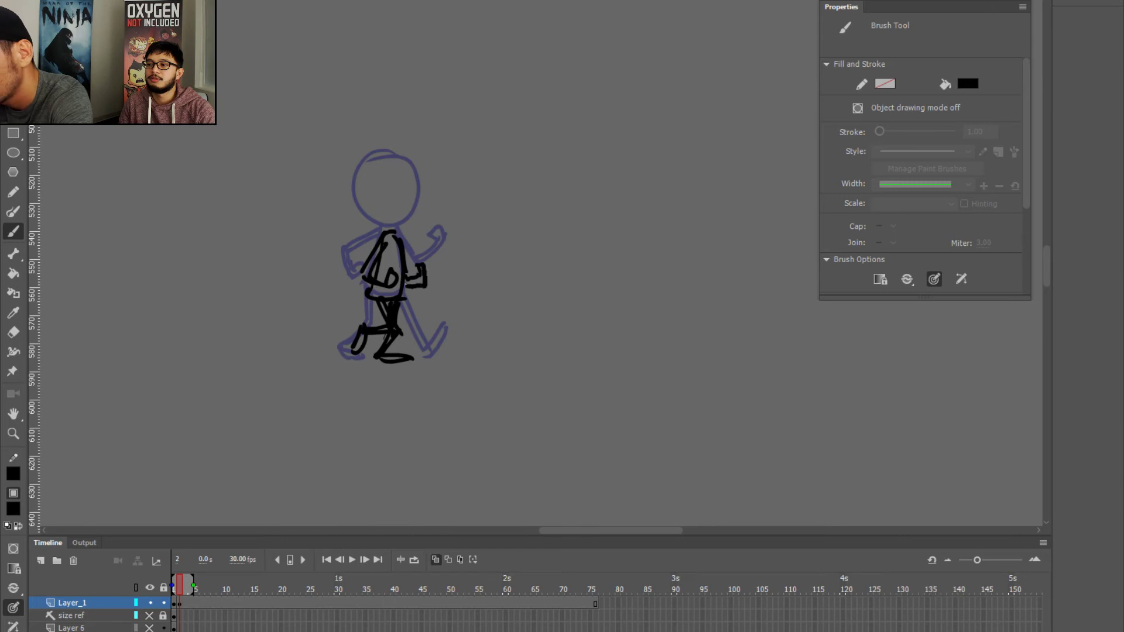
mouse_move(377, 175)
left_mouse_down()
mouse_move(419, 229)
mouse_move(383, 171)
left_mouse_up()
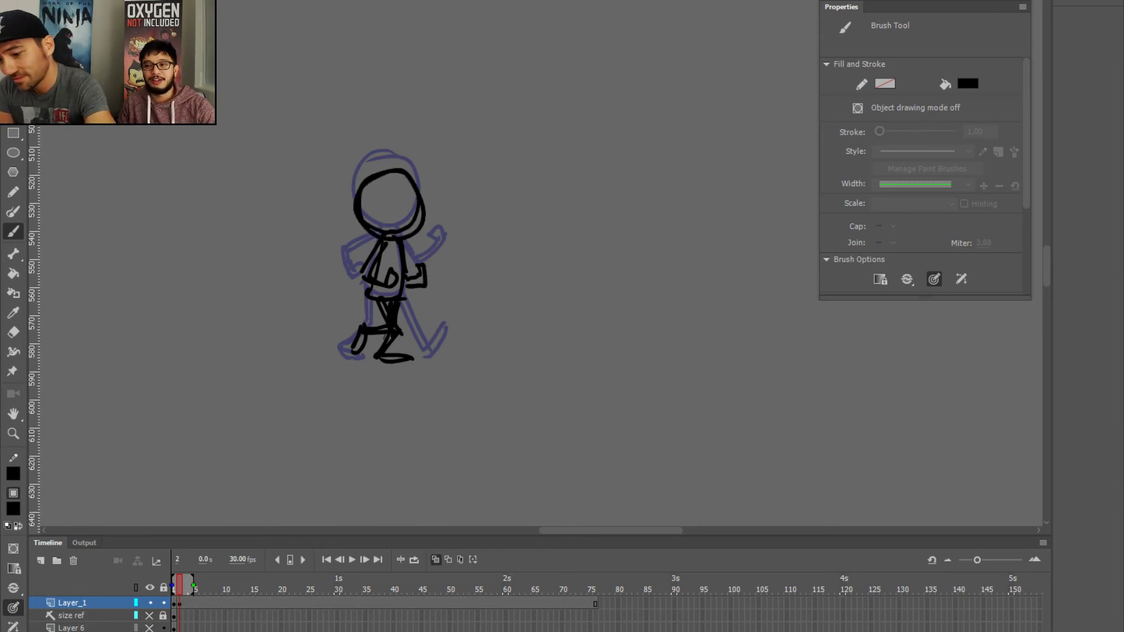
- Turn off onion skinning and flip between frames 1 and 2 to compare the contact and passing poses
left_click(435, 559)
key(".")
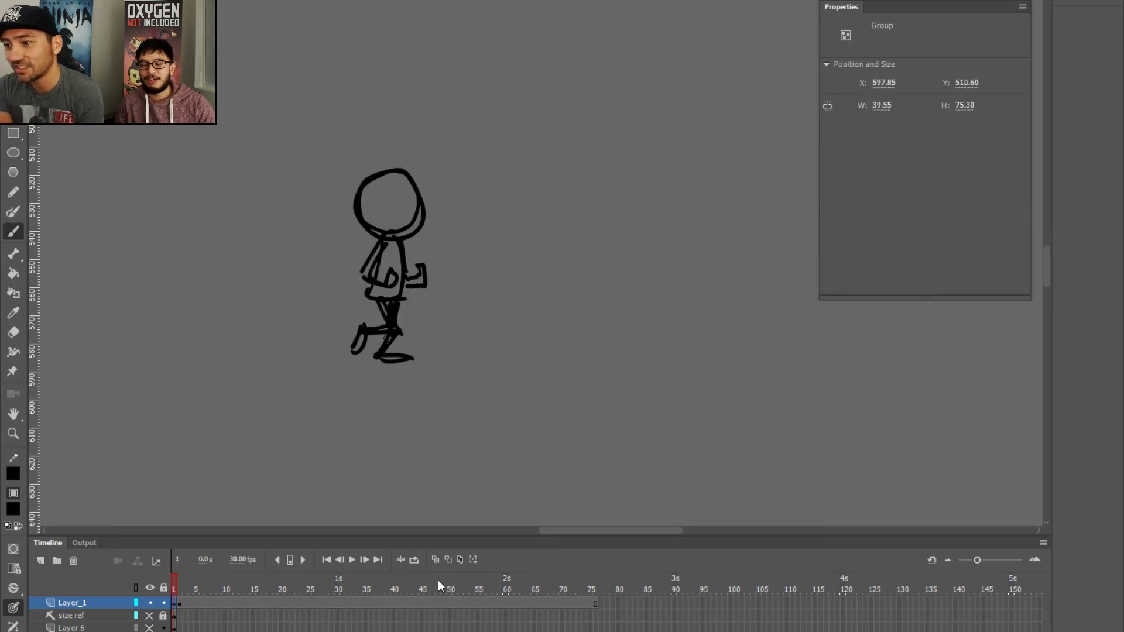
key(".")
key(".")
key(".")
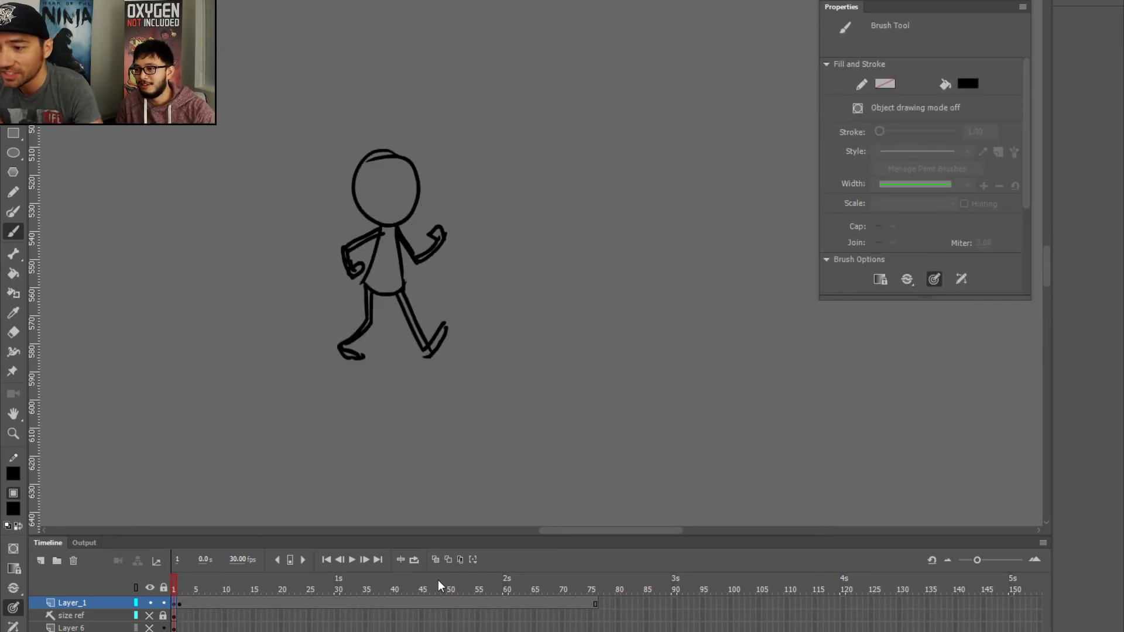
- Copy the first two frames of Layer_1, which hold the contact and passing poses
left_click(181, 604)
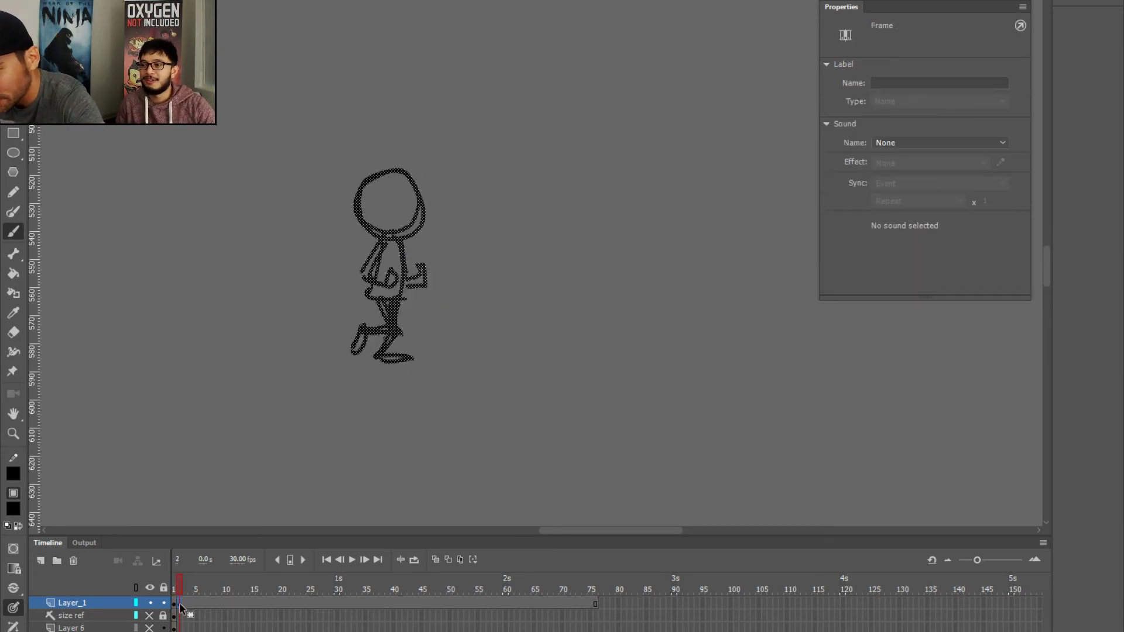
left_click(177, 603)
left_click(181, 603)
left_click(178, 592)
left_click(176, 603)
right_click(178, 607)
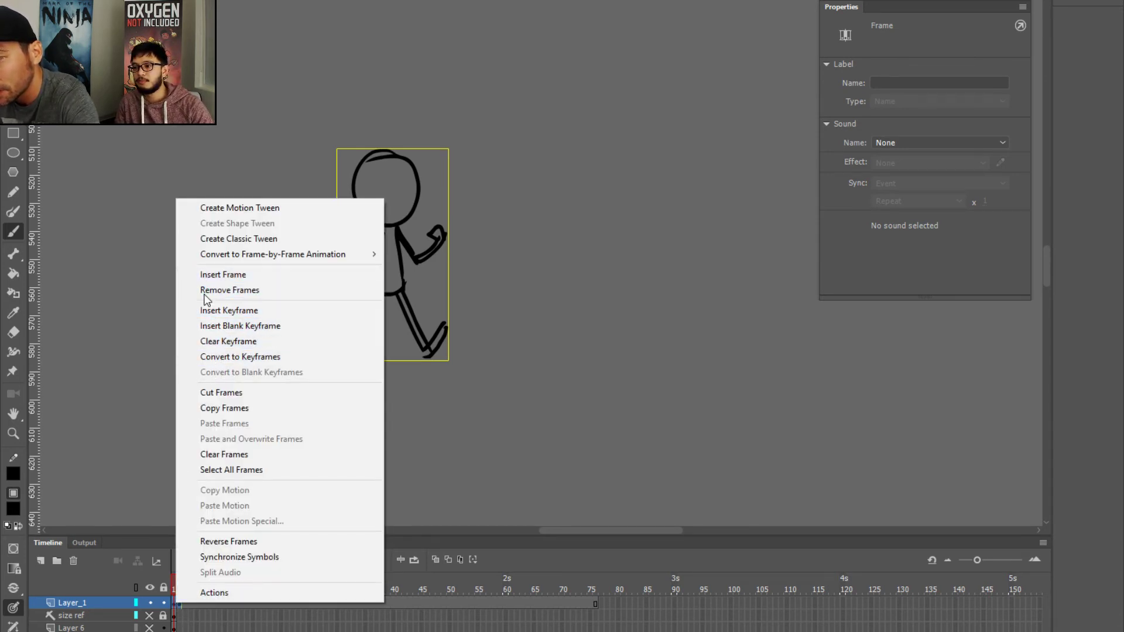
left_click(221, 408)
left_click(179, 582)
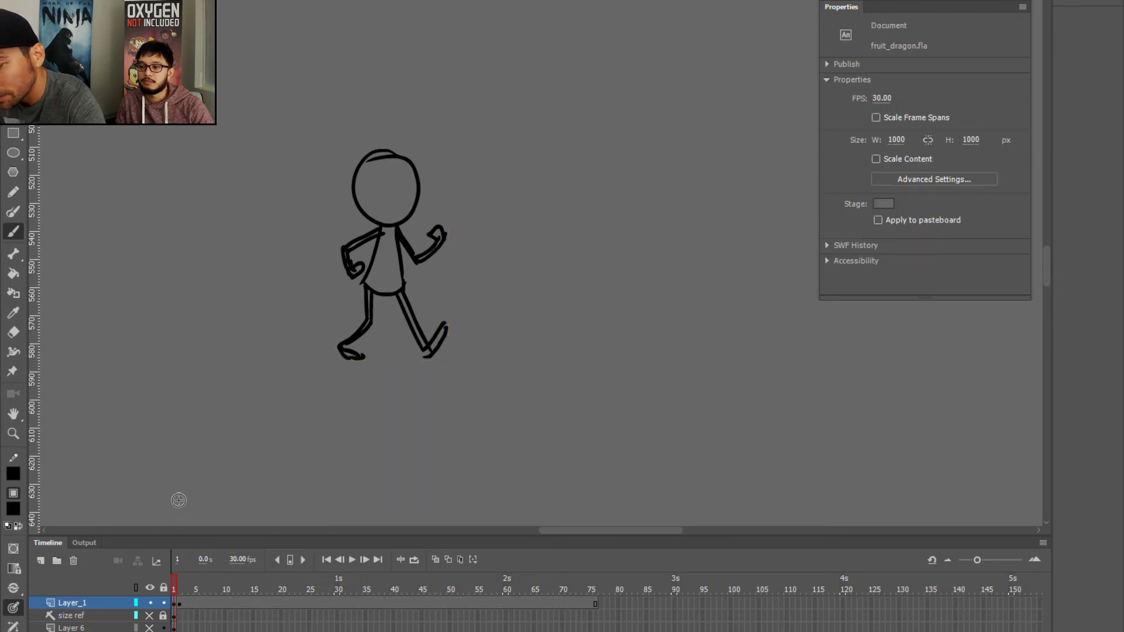
- Convert a small placeholder rectangle beside the stick figure to a graphic symbol, and delete the rectangle inside the symbol
key("r")
left_click_drag(207, 171, 268, 225)
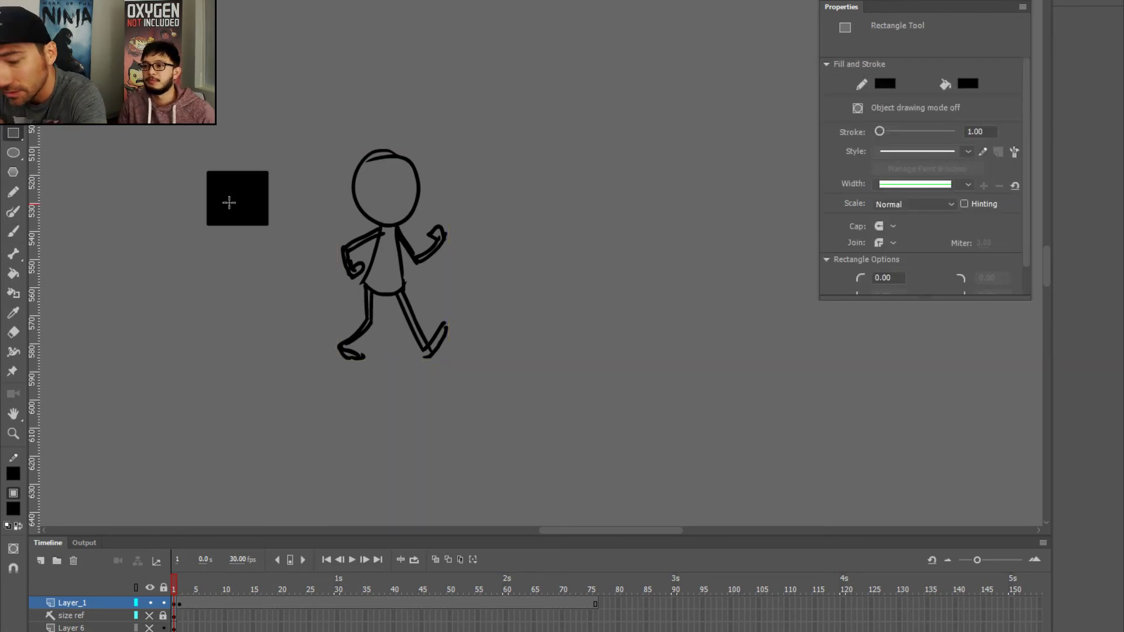
key("v")
left_click(241, 213)
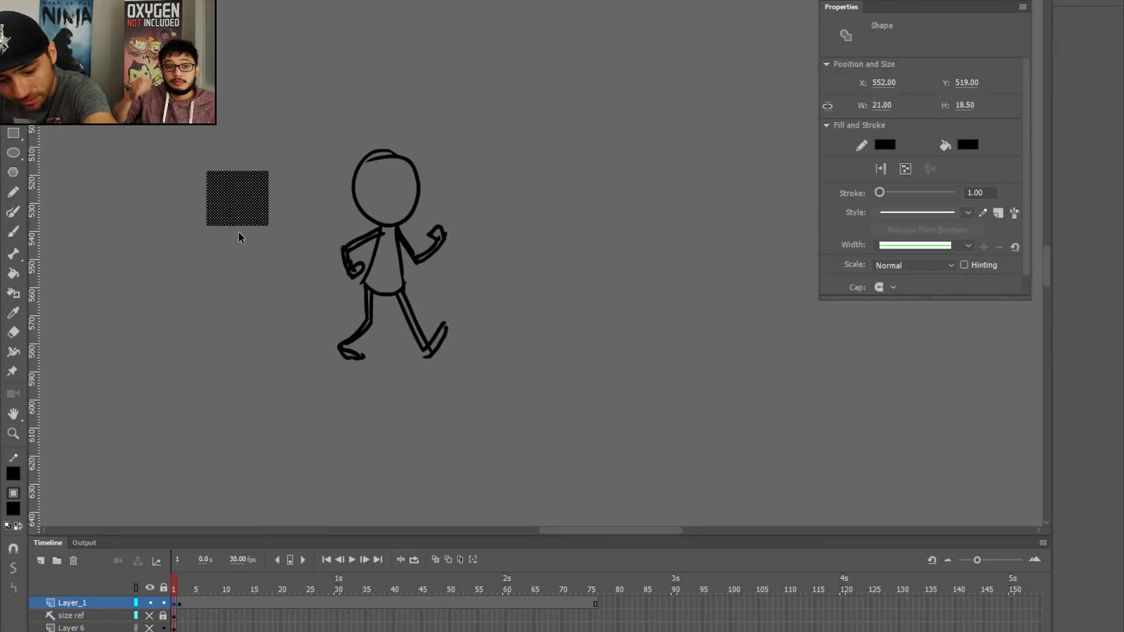
key("F8")
key("Return")
double_click(229, 202)
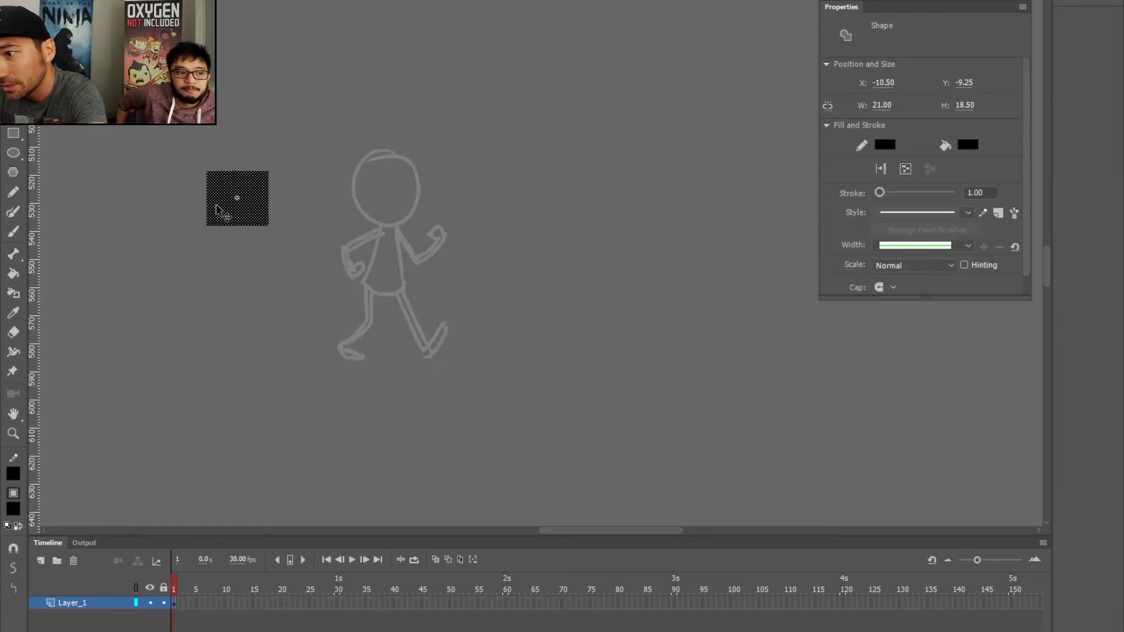
key("Delete")
- Paste the copied walk pose frames at frame 1 of the empty symbol's timeline
left_click(174, 603)
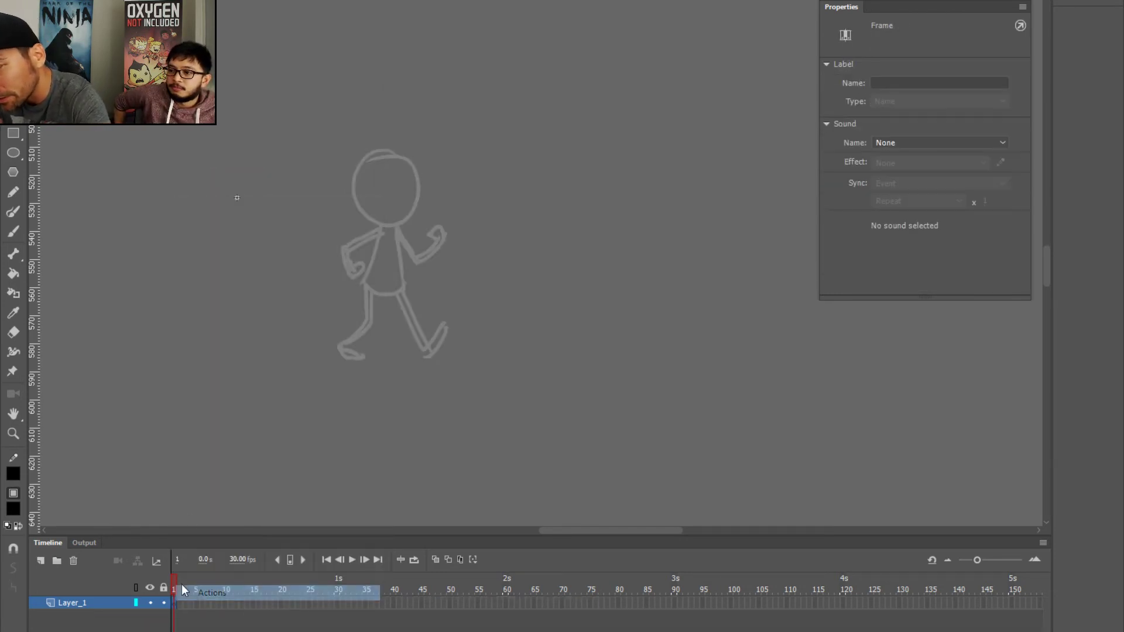
right_click(174, 603)
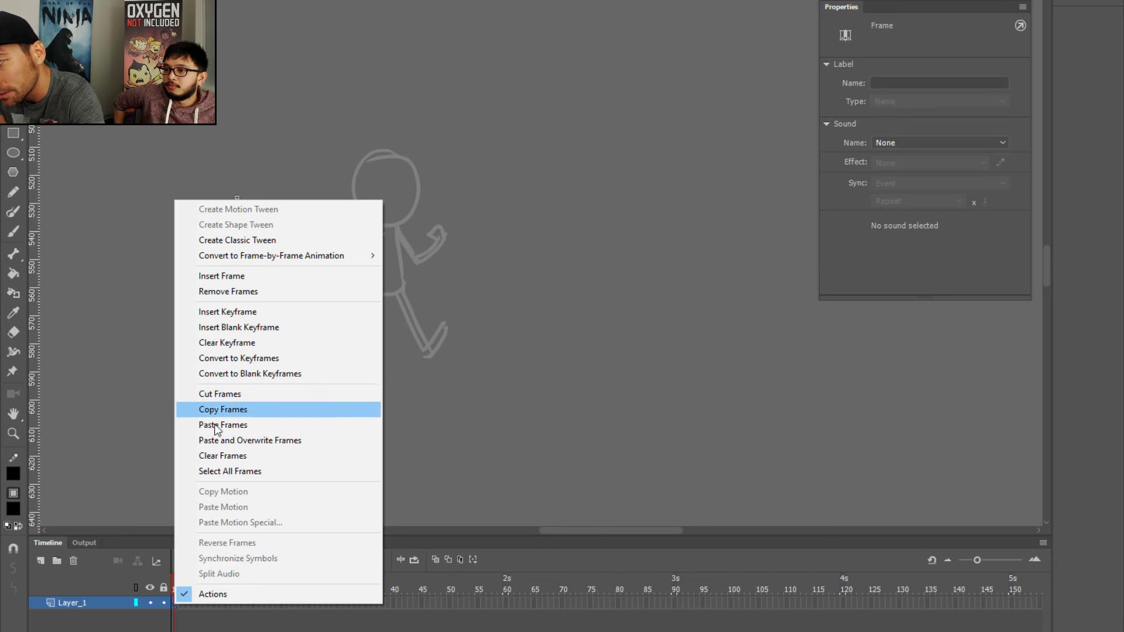
left_click(207, 425)
left_click(181, 581)
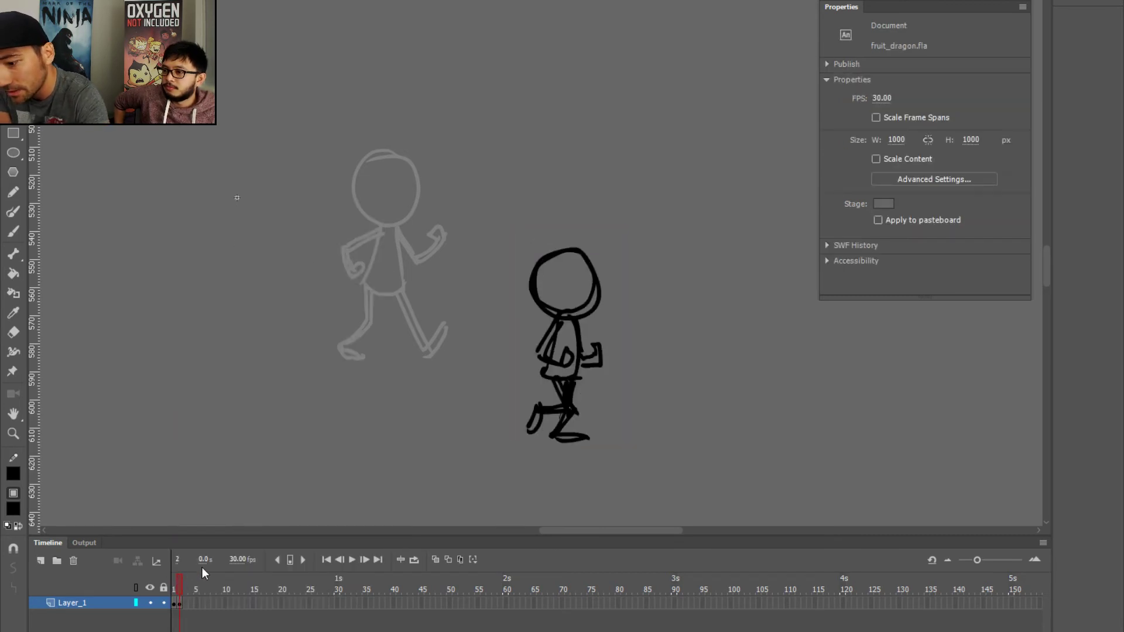
- With Edit Multiple Frames on, move both pasted poses so their feet sit at the symbol's registration point, and exit the symbol
left_click(461, 560)
left_click(550, 352)
left_click_drag(550, 351, 205, 123)
left_click_drag(237, 199, 255, 210)
left_click(235, 277)
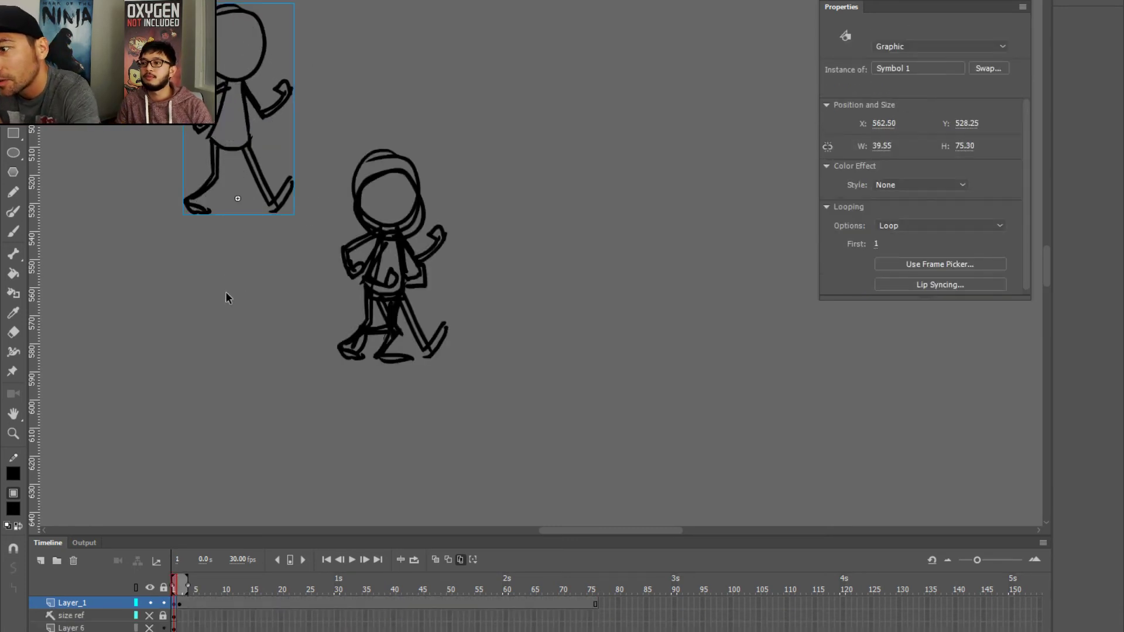
- Delete the original drawings from frames 1 and 2 of Layer_1 and move the symbol instance to X 588.75, Y 571.50
left_click(179, 603)
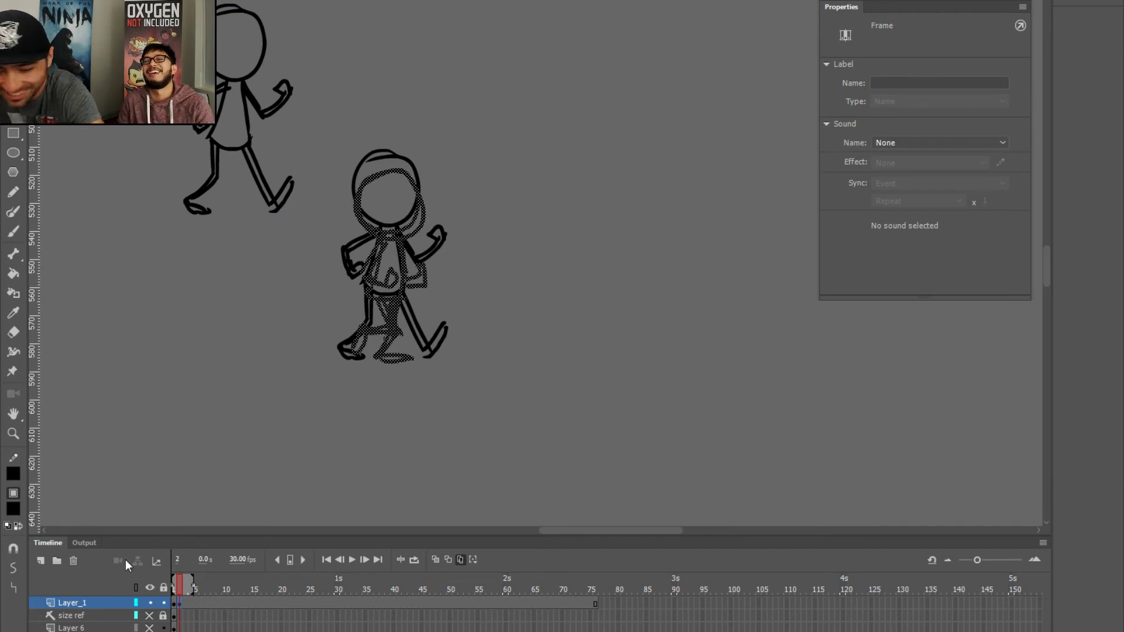
left_click(149, 503)
left_click(175, 603)
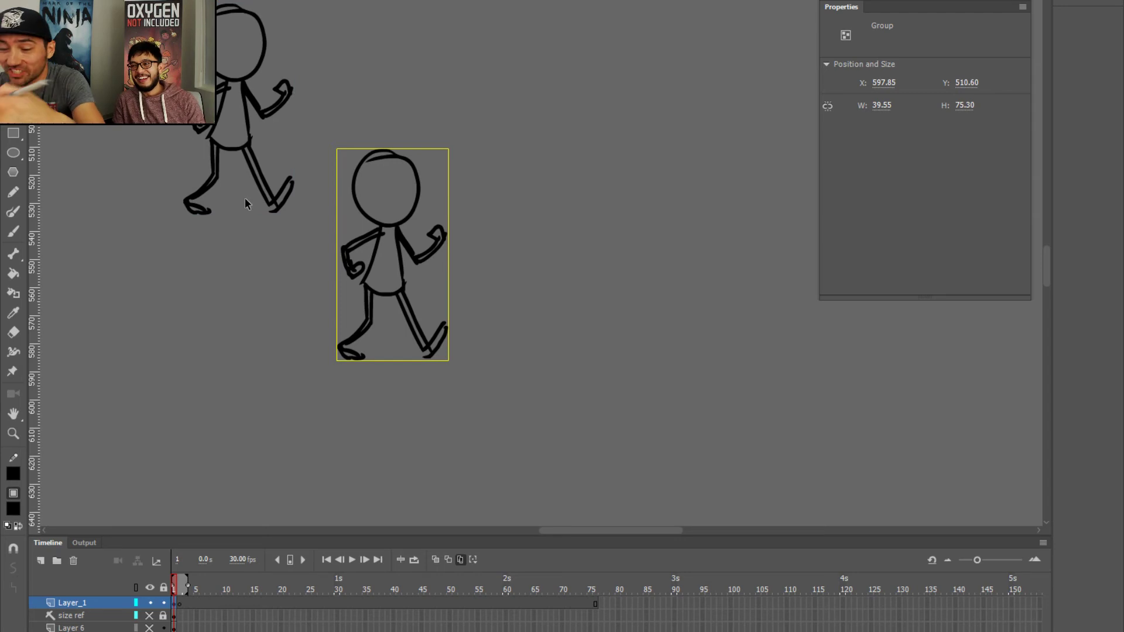
key("Delete")
left_click_drag(220, 144, 296, 264)
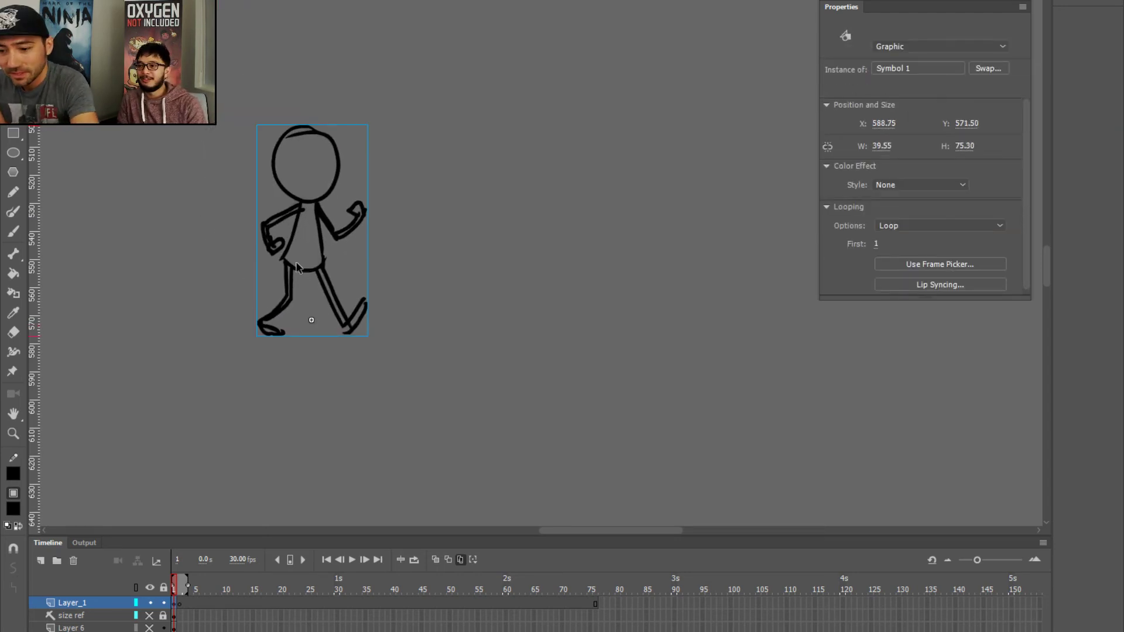
- Inside the symbol, turn off Edit Multiple Frames and extend the contact pose to frame 4 and the passing pose to frame 9
key("ctrl+e")
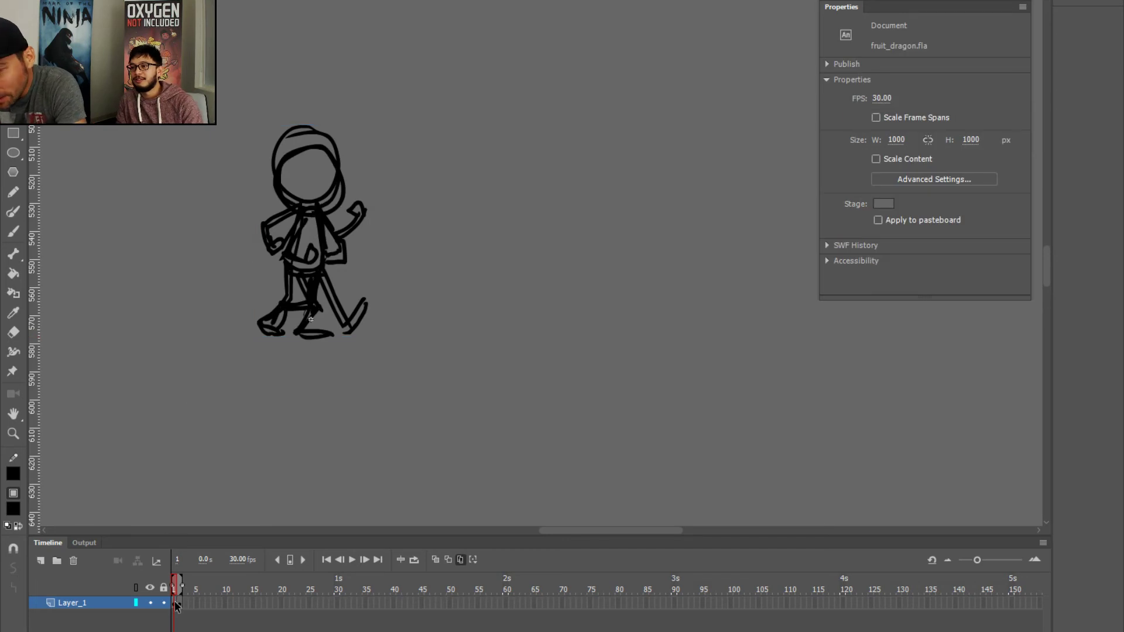
left_click(460, 559)
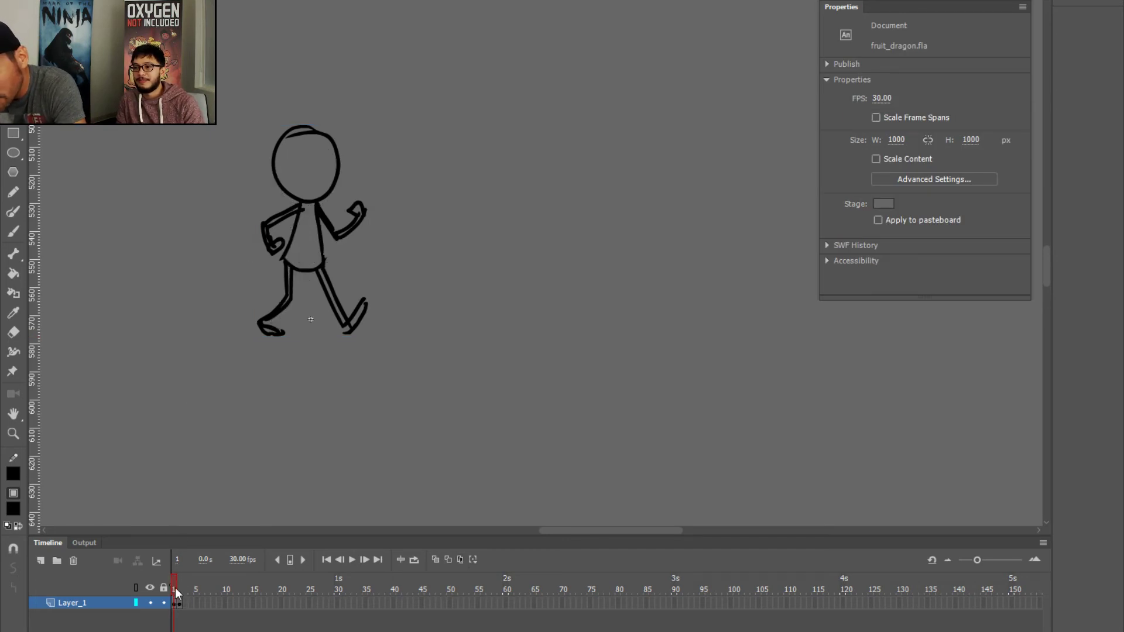
key("F5")
key("F5")
key("F5")
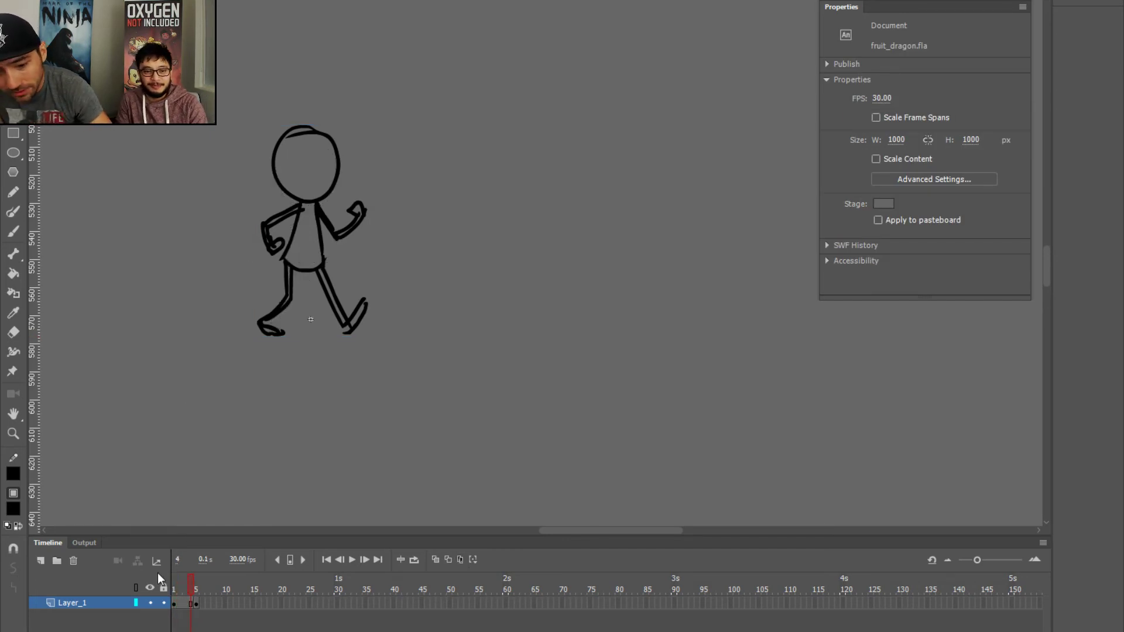
key("period")
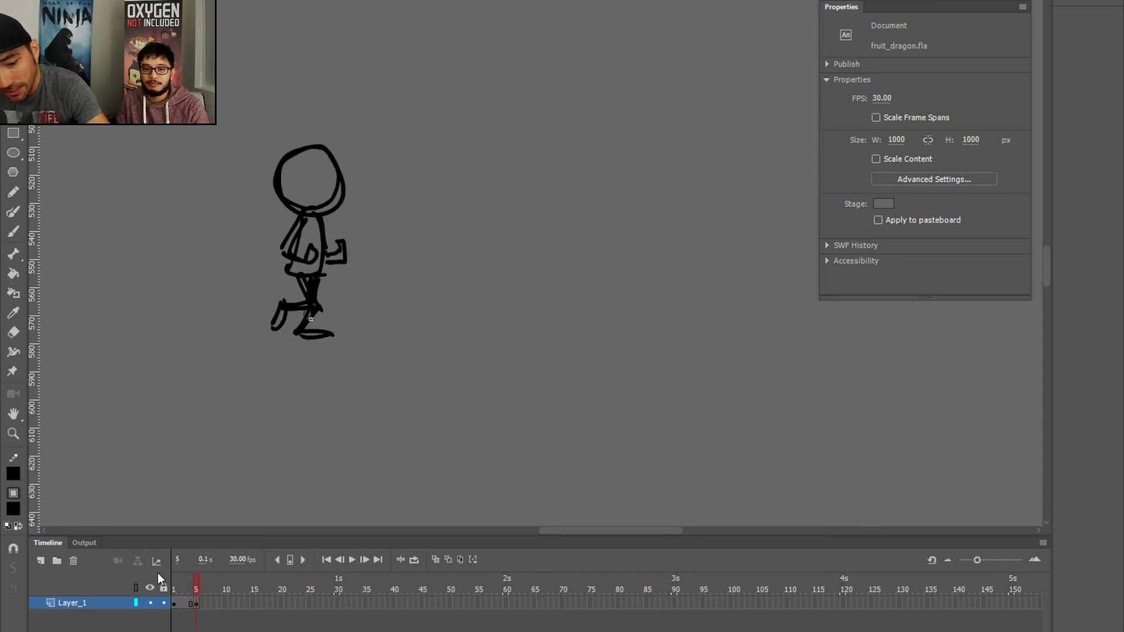
key("F5")
key("F5")
key("F5")
key("F5")
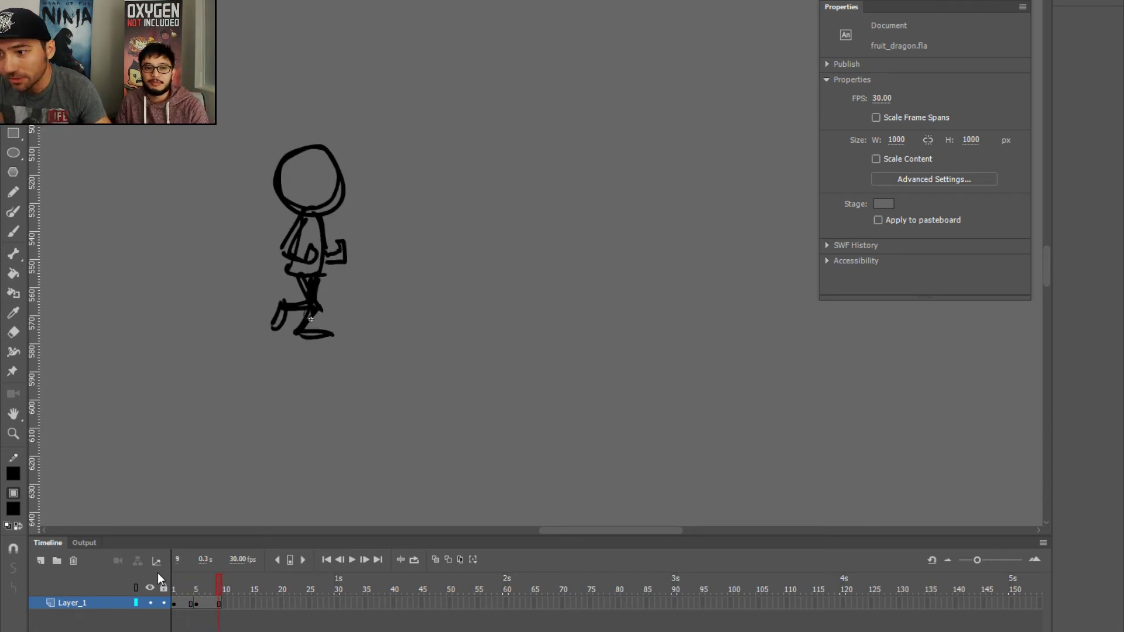
- Clear the keyframe at frame 2 of Layer_1 in the main timeline and play the two-pose walk loop
key("Return")
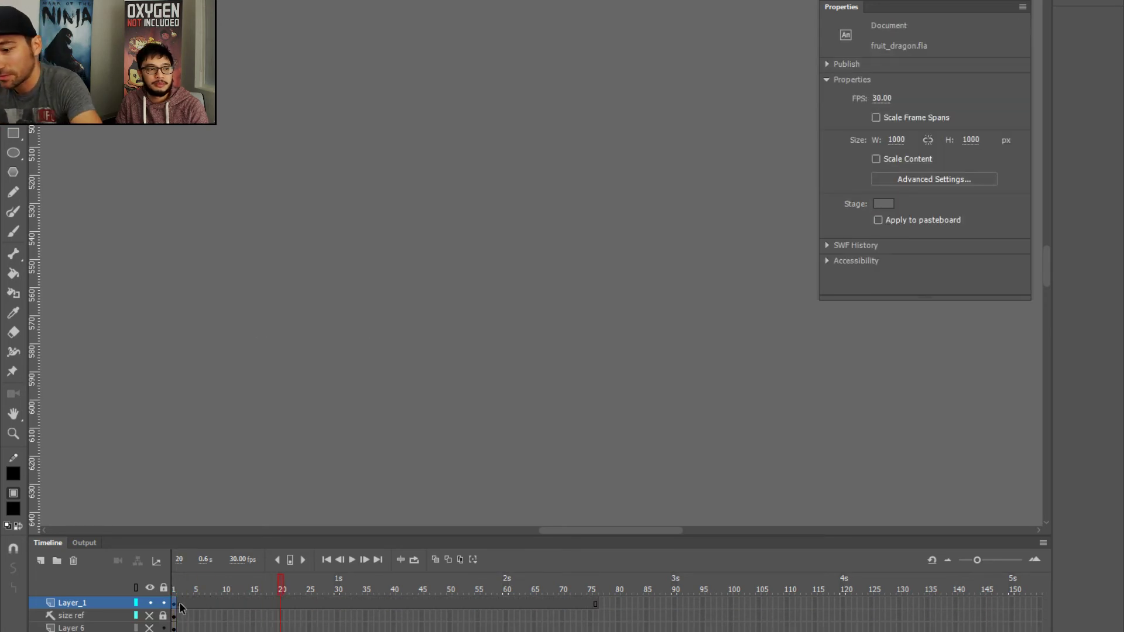
right_click(181, 602)
left_click(205, 346)
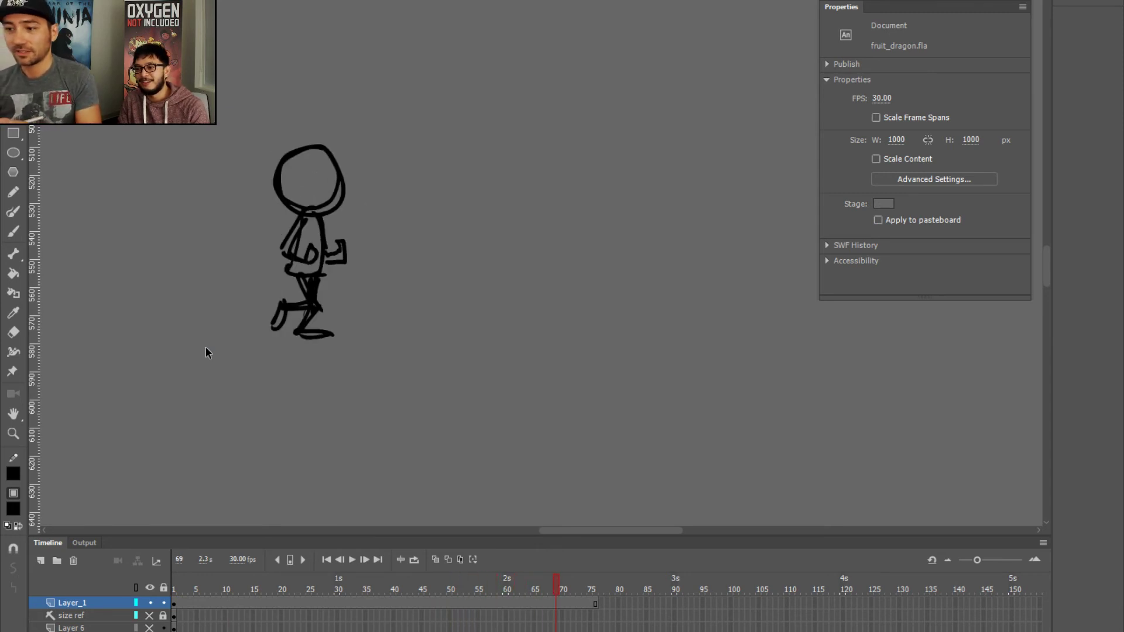
left_click_drag(220, 293, 276, 321)
key("Return")
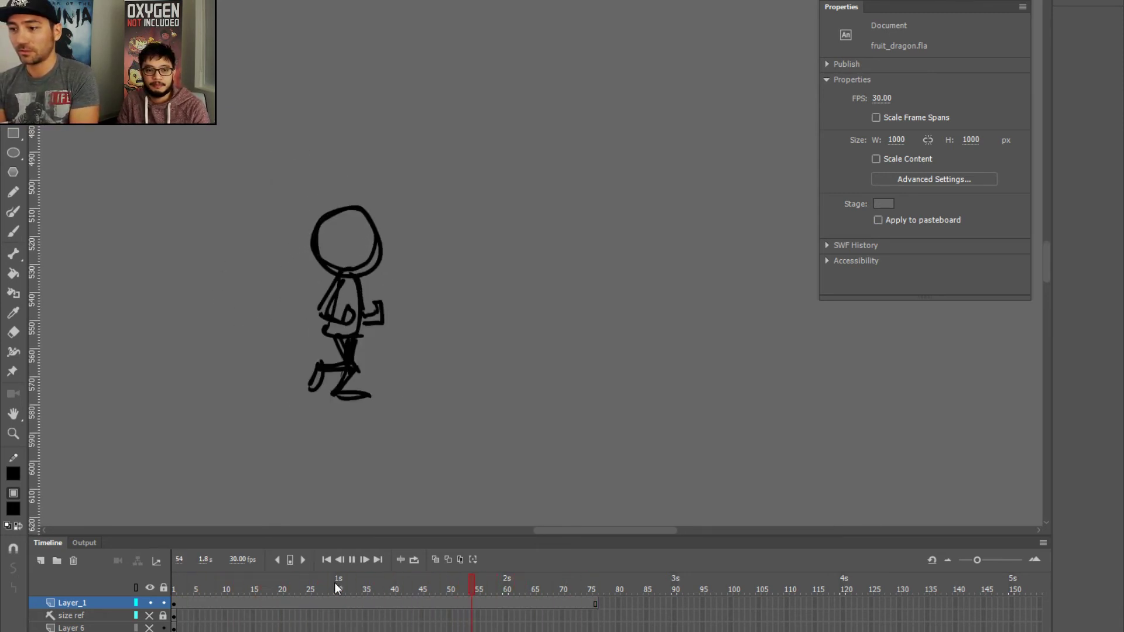
key("Return")
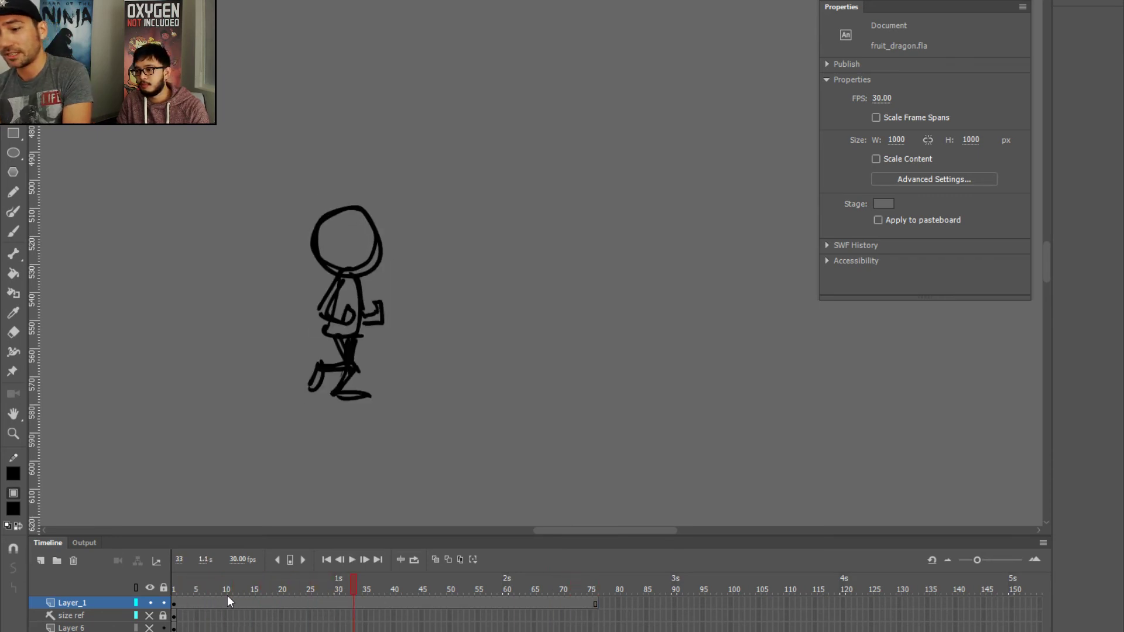
- Open the Color panel and set the Brush tool's fill to light grey 9A9896
key("b")
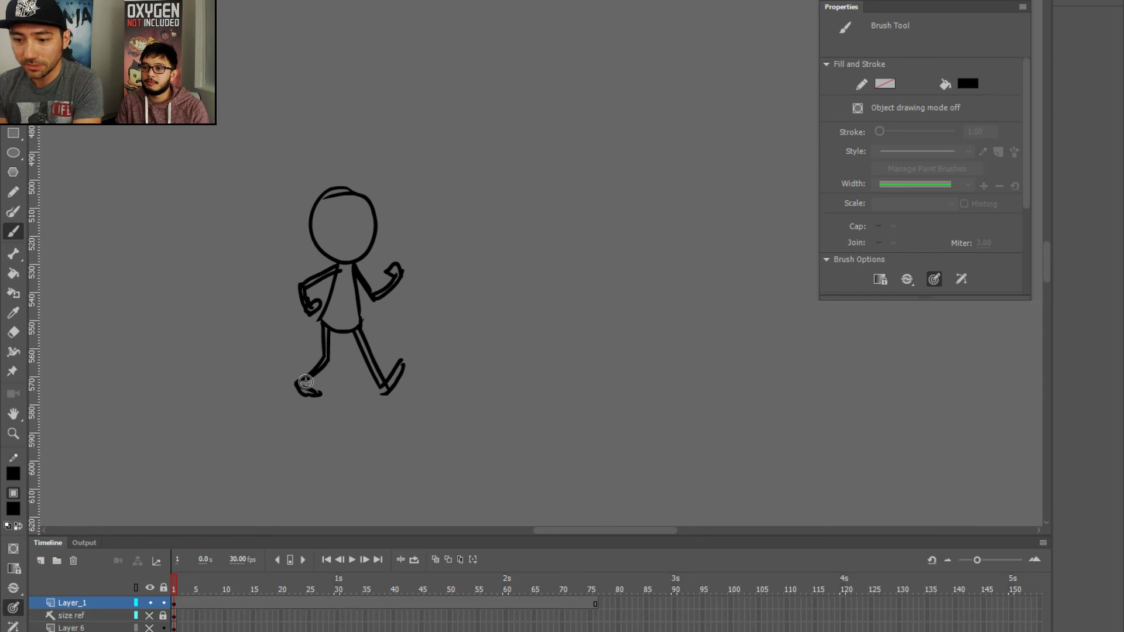
left_click(15, 513)
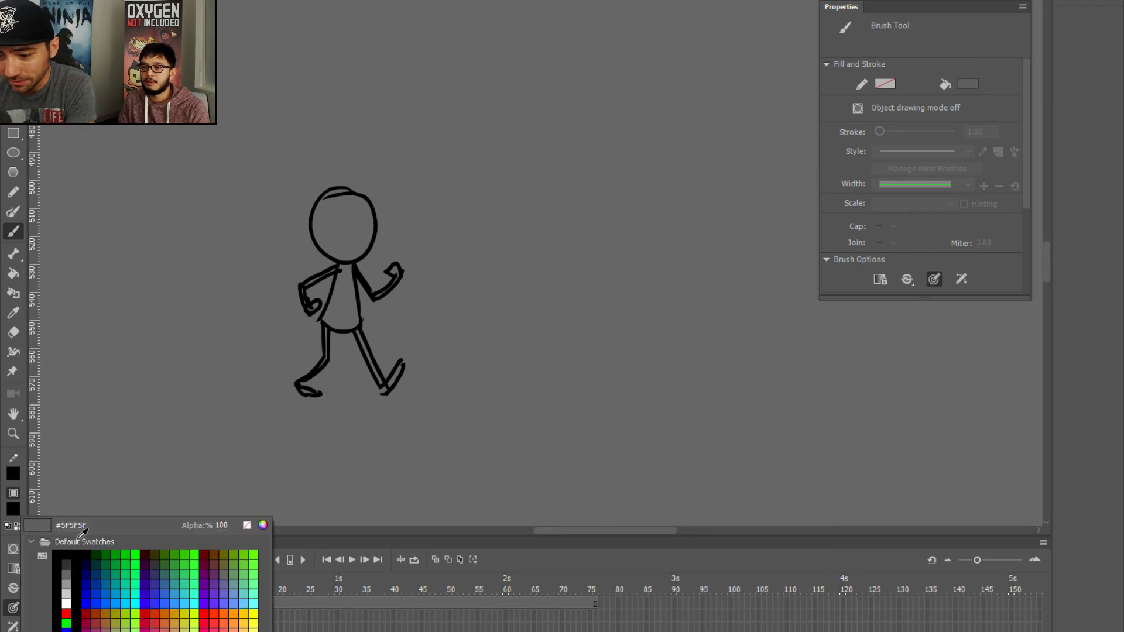
left_click(216, 553)
key("alt+w")
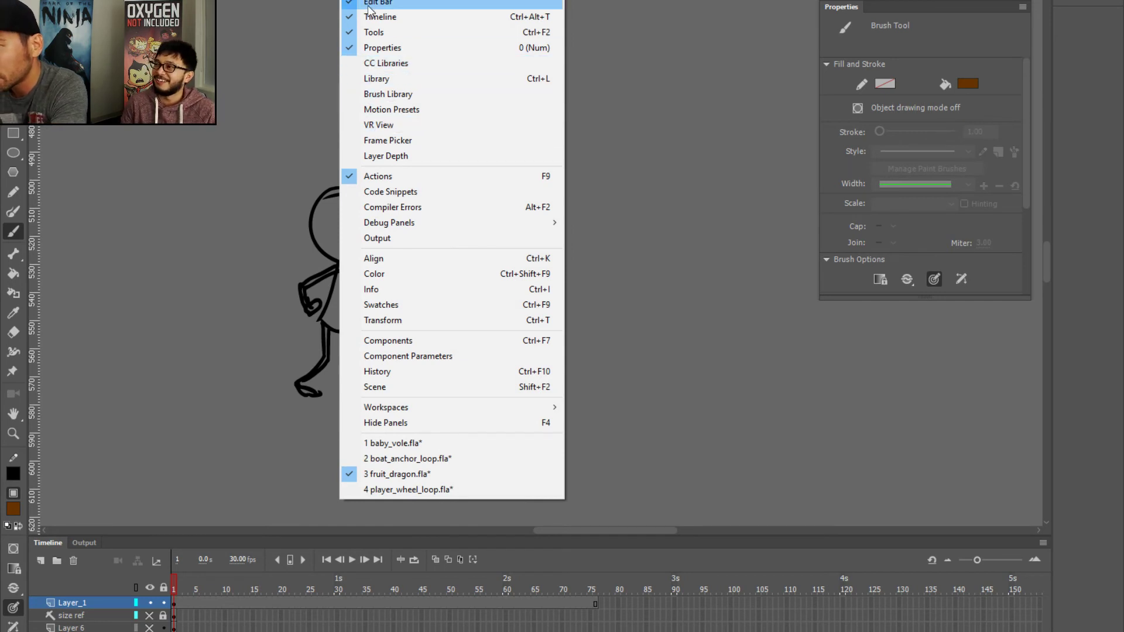
left_click(375, 274)
mouse_move(916, 49)
left_mouse_down()
mouse_move(884, 71)
mouse_move(861, 61)
mouse_move(858, 73)
mouse_move(859, 57)
mouse_move(834, 44)
left_mouse_up()
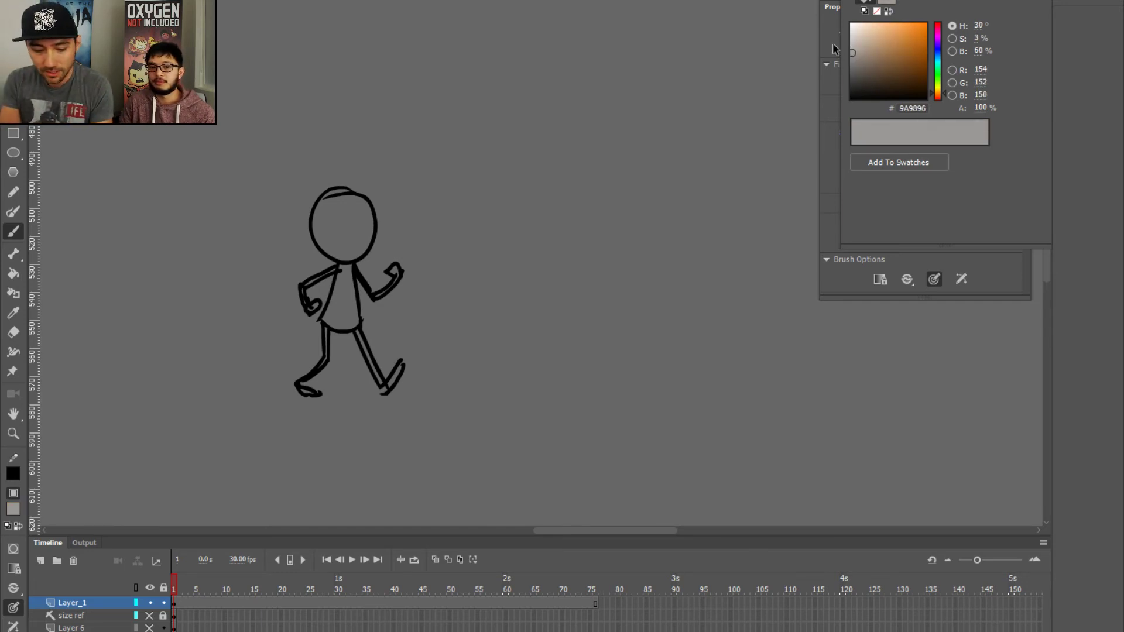
key("ctrl+minus")
key("ctrl+minus")
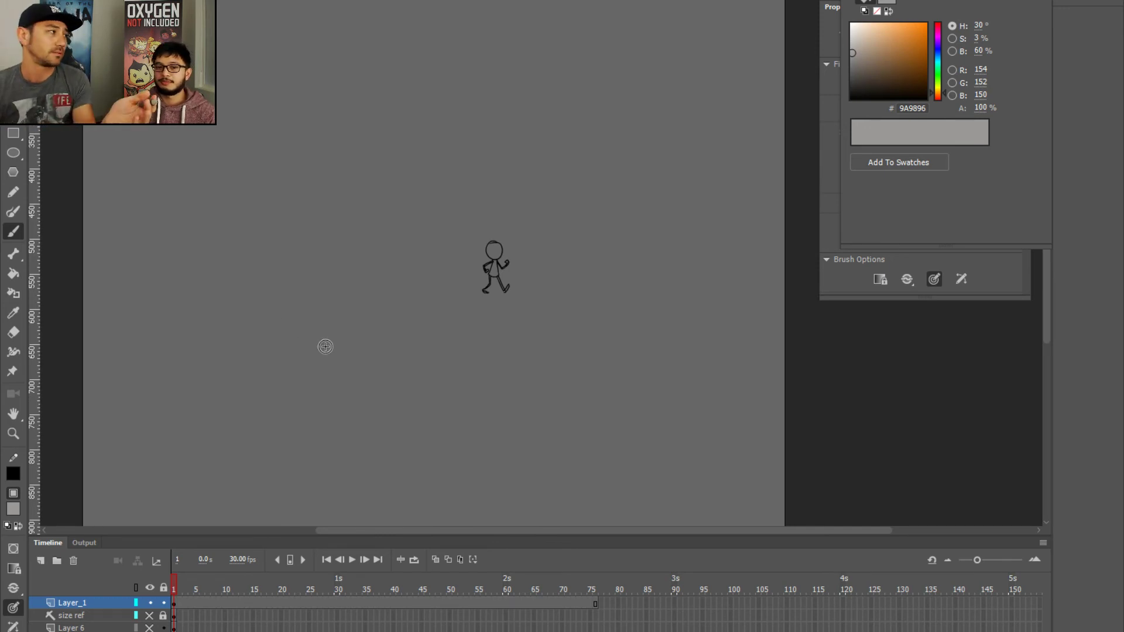
- Paint a wavy light grey ground strip about 832 px wide beneath the stick figure, fill its outline and group it
left_click_drag(170, 325, 725, 327)
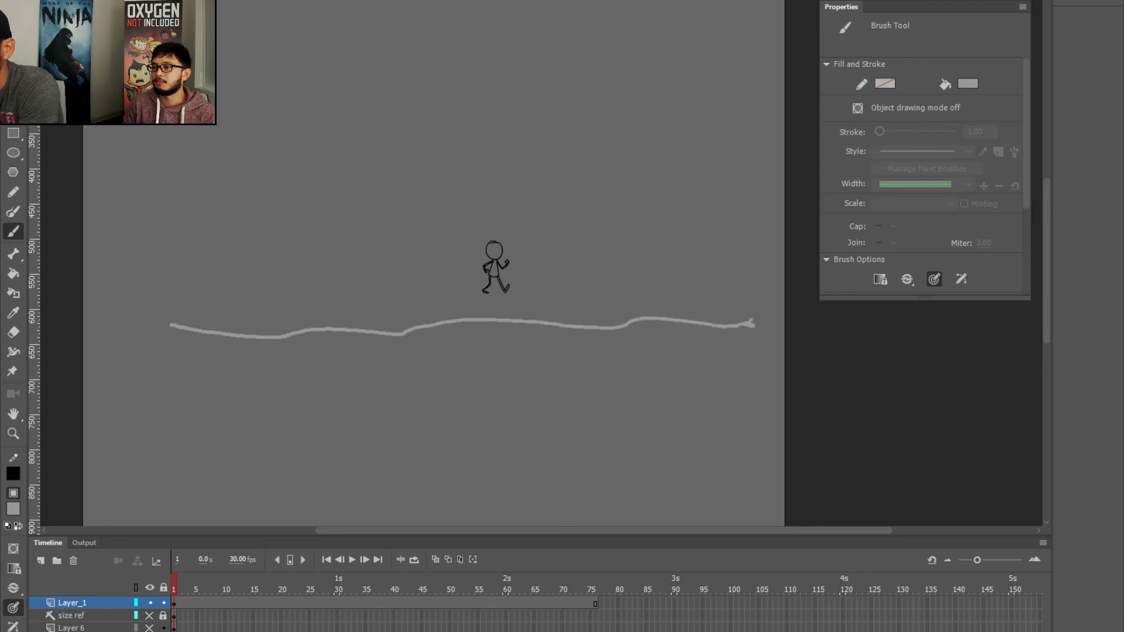
left_click_drag(642, 307, 225, 326)
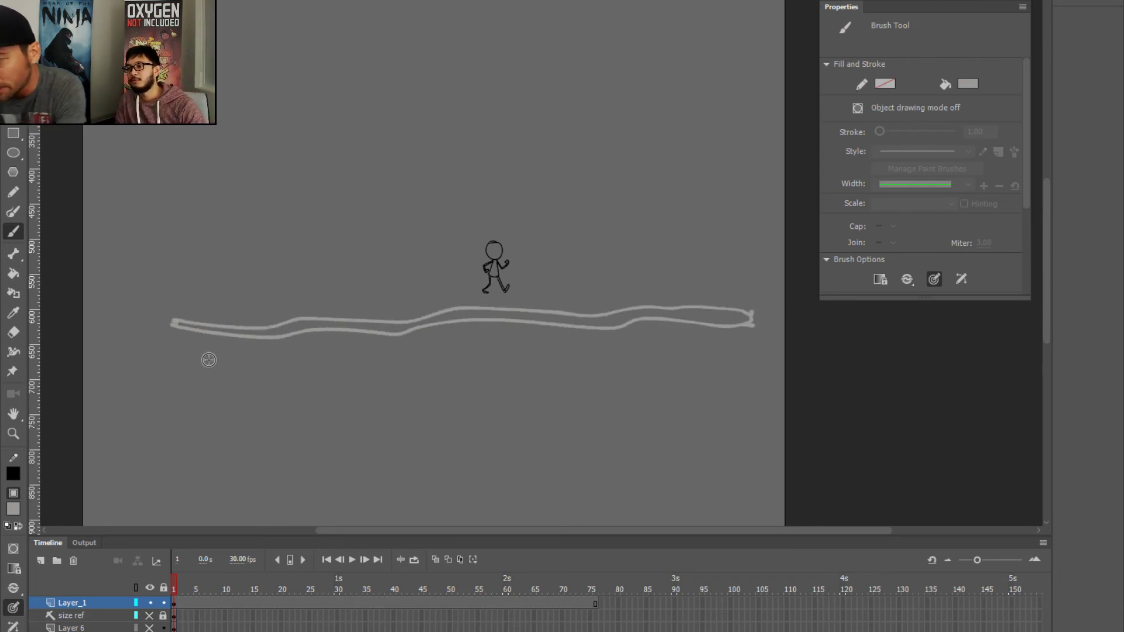
key("k")
left_click(249, 335)
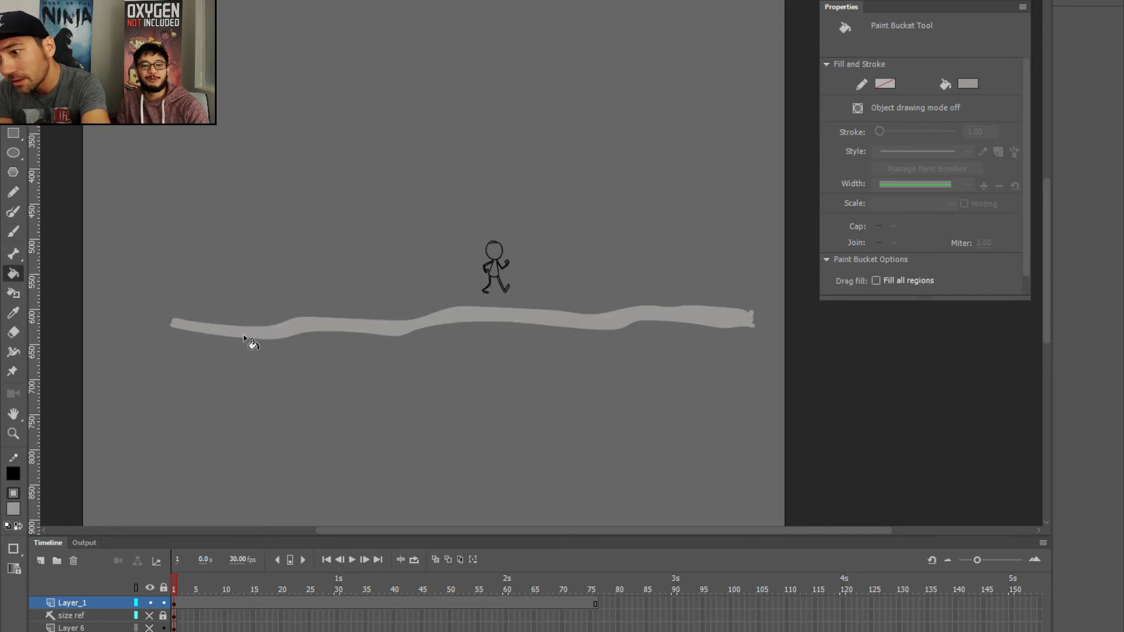
key("v")
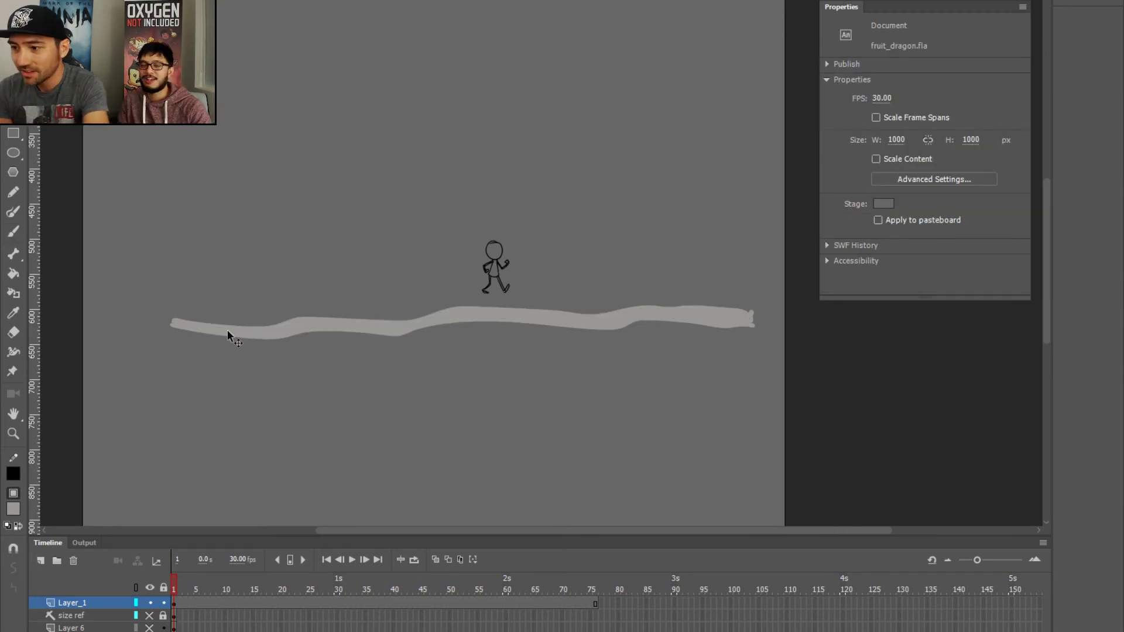
left_click(187, 331)
key("ctrl+g")
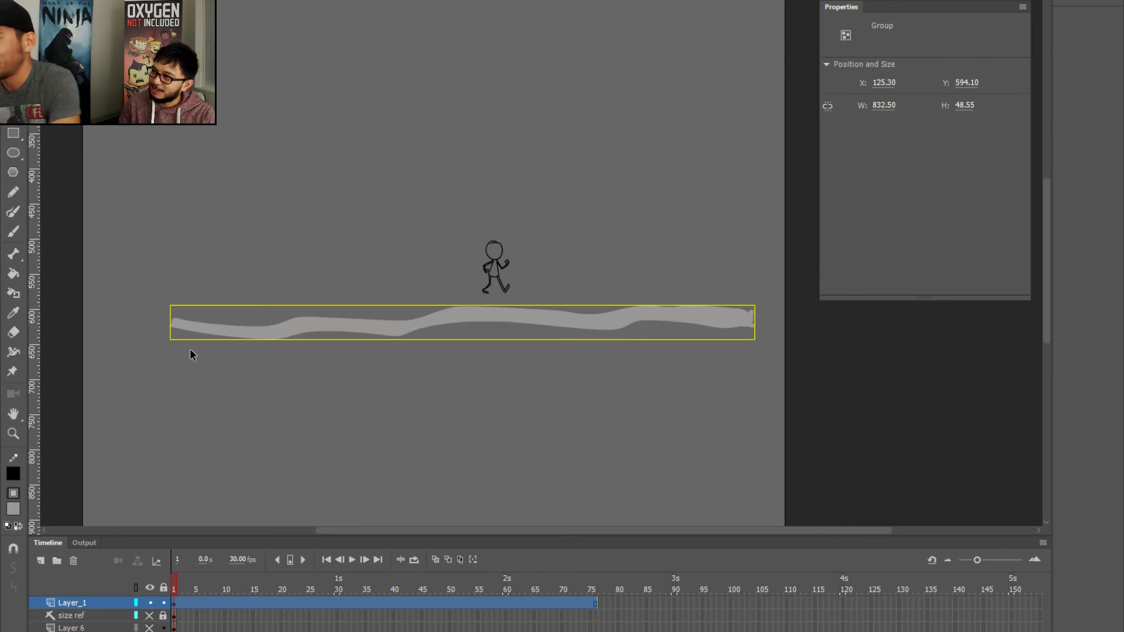
- Start a new group for the grass, reopen the Color panel and set the brush fill to dark green 436443
left_click(633, 124)
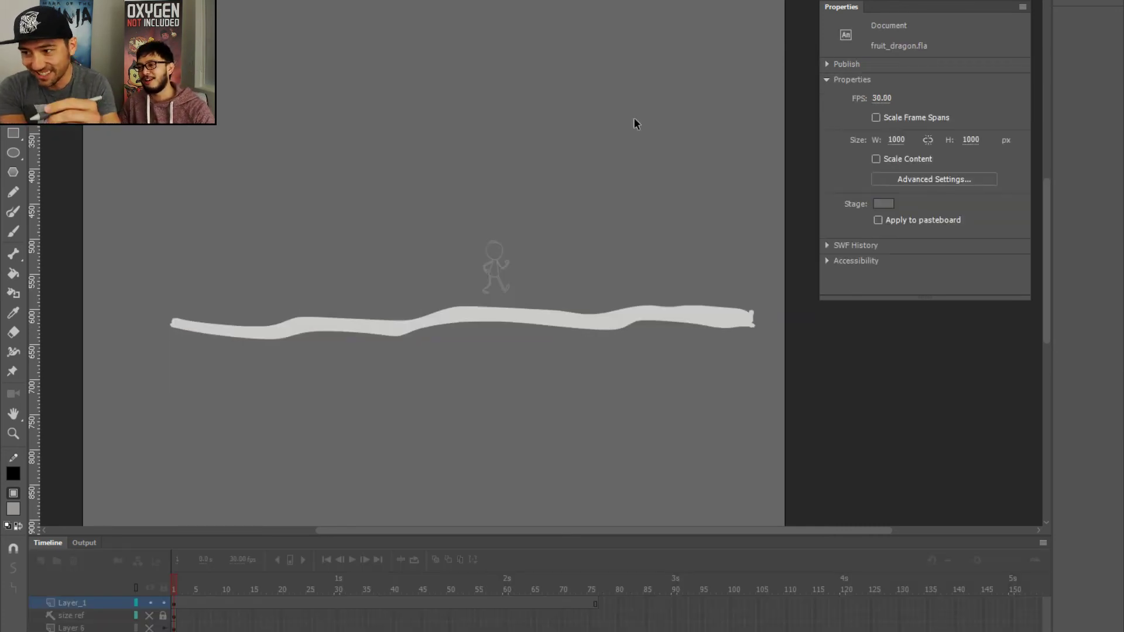
key("b")
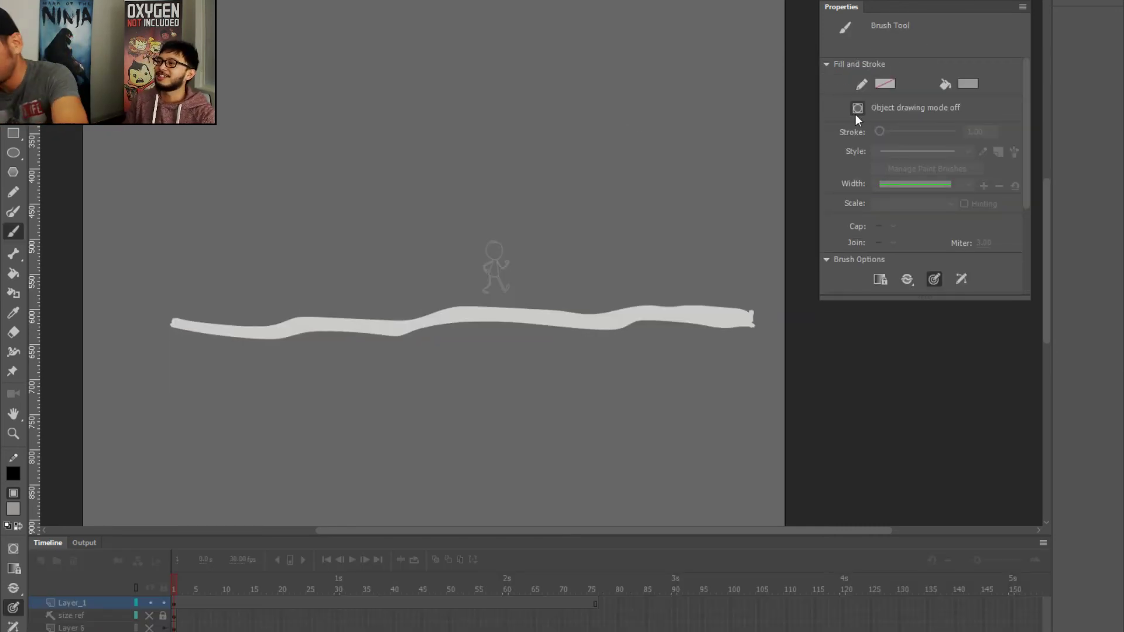
left_click(359, 0)
left_click(359, 0)
left_click(358, 0)
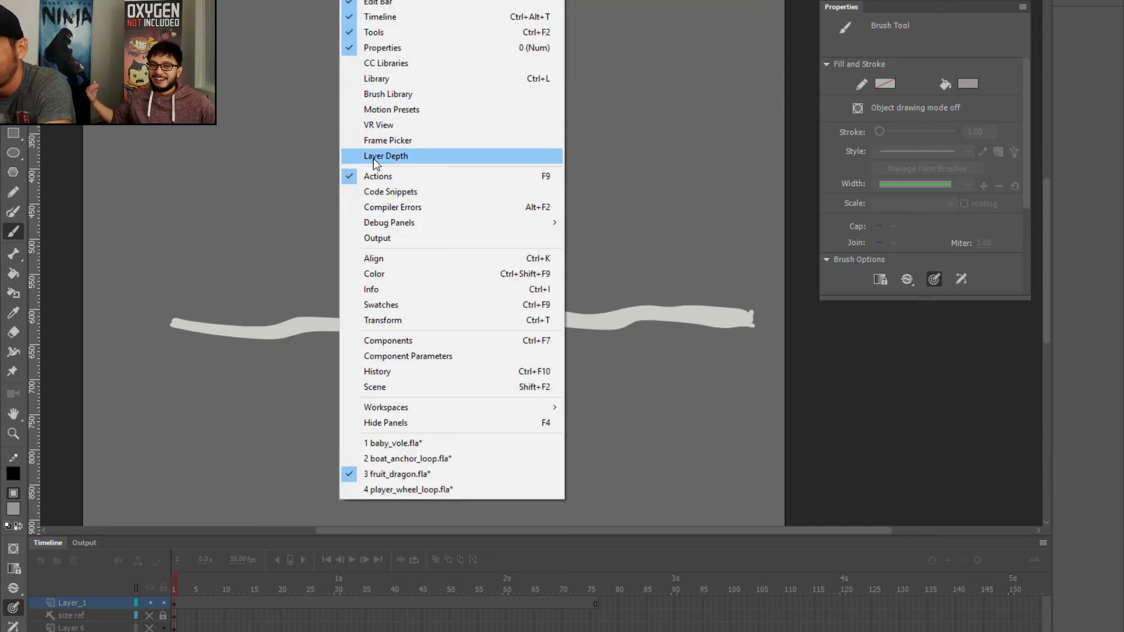
left_click(374, 273)
left_click_drag(867, 7, 743, 136)
left_click_drag(760, 273, 760, 252)
left_click_drag(688, 271, 699, 246)
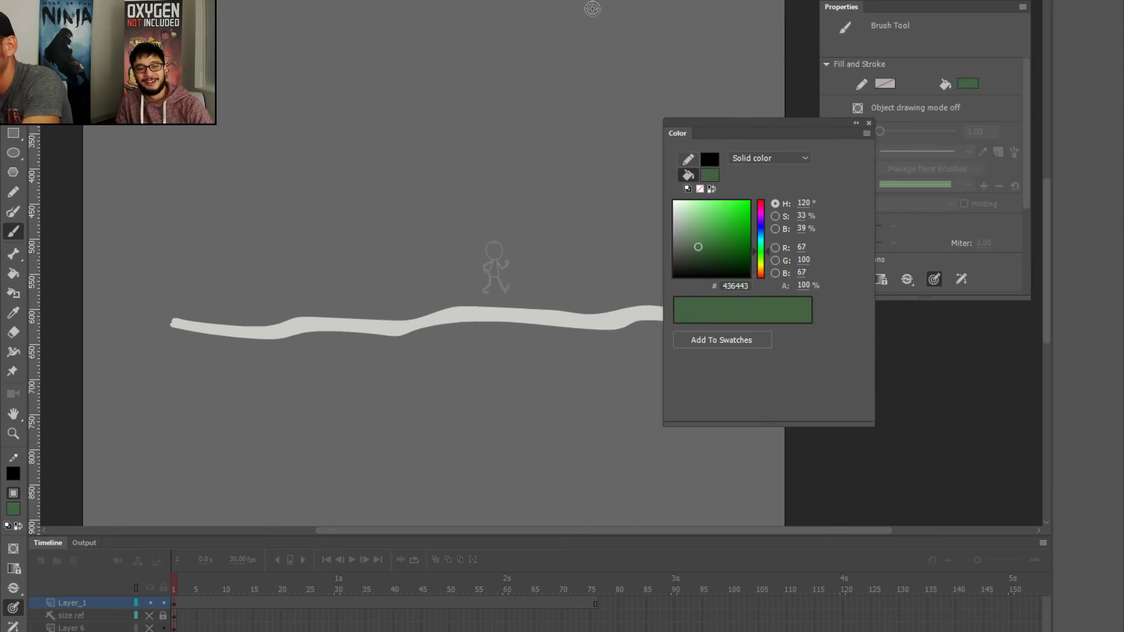
- Draw a clump of spiky green grass over the ground strip's left end and fill its enclosed areas
key("k")
left_click(153, 350)
left_click(192, 350)
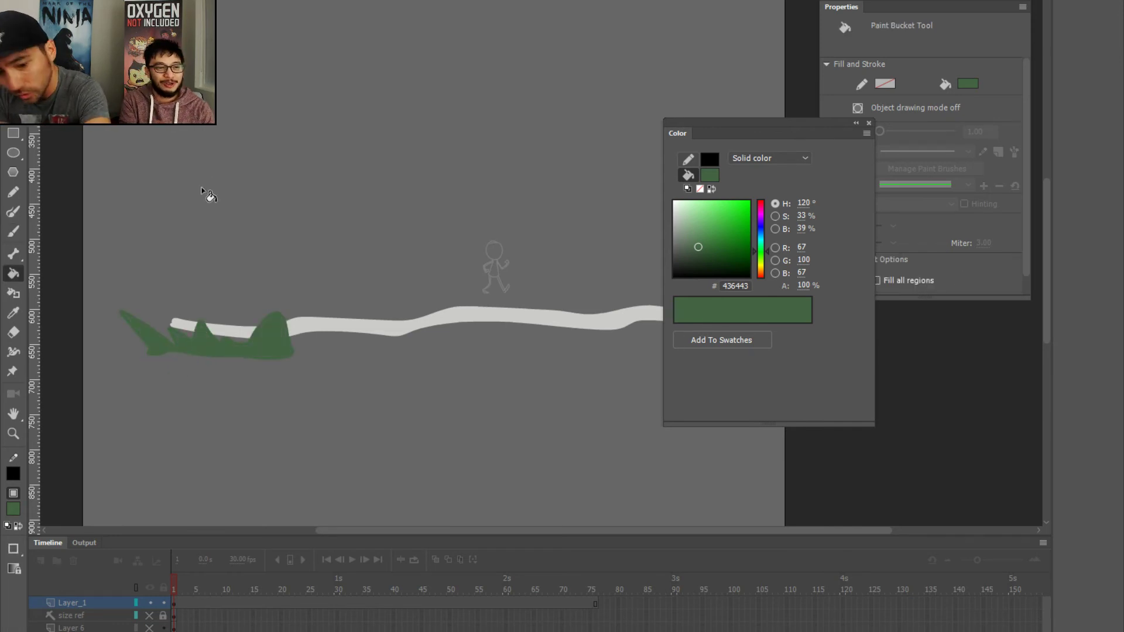
- Draw a second, longer stretch of jagged grass continuing right from the first clump and fill its outline with green
scroll(336, 292, "up", 5)
scroll(271, 312, "down", 5)
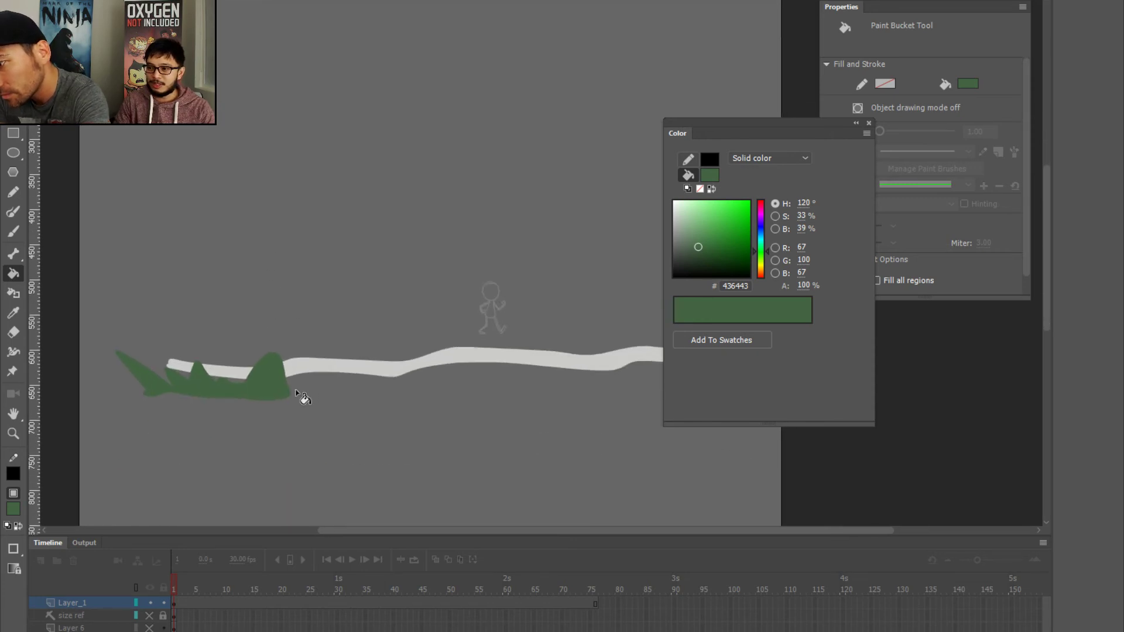
key("b")
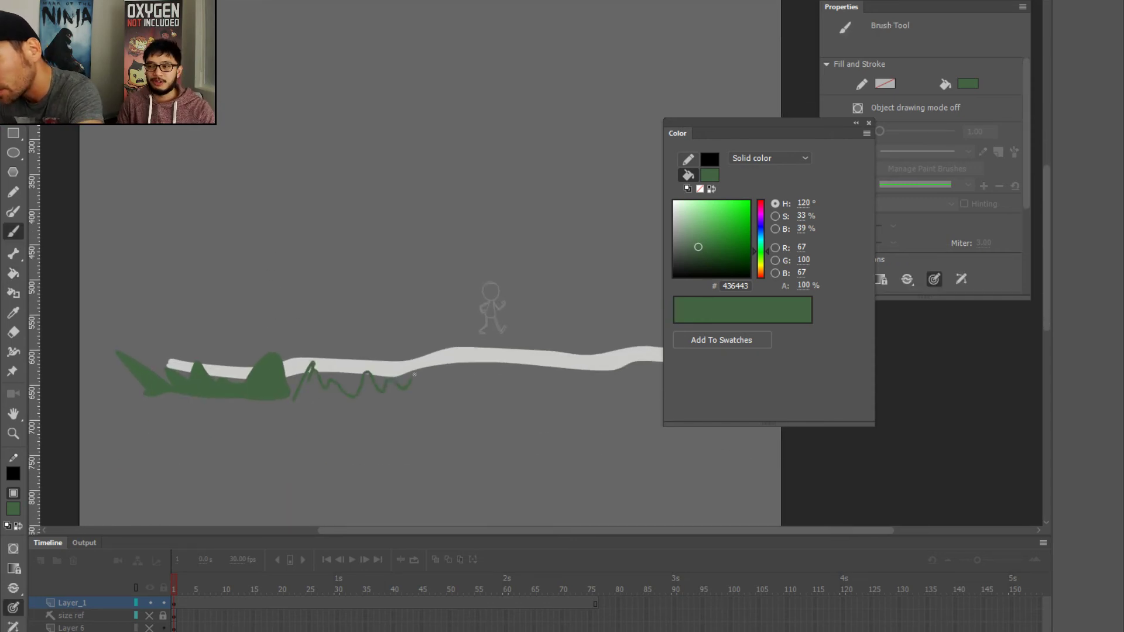
left_click_drag(633, 384, 292, 401)
key("k")
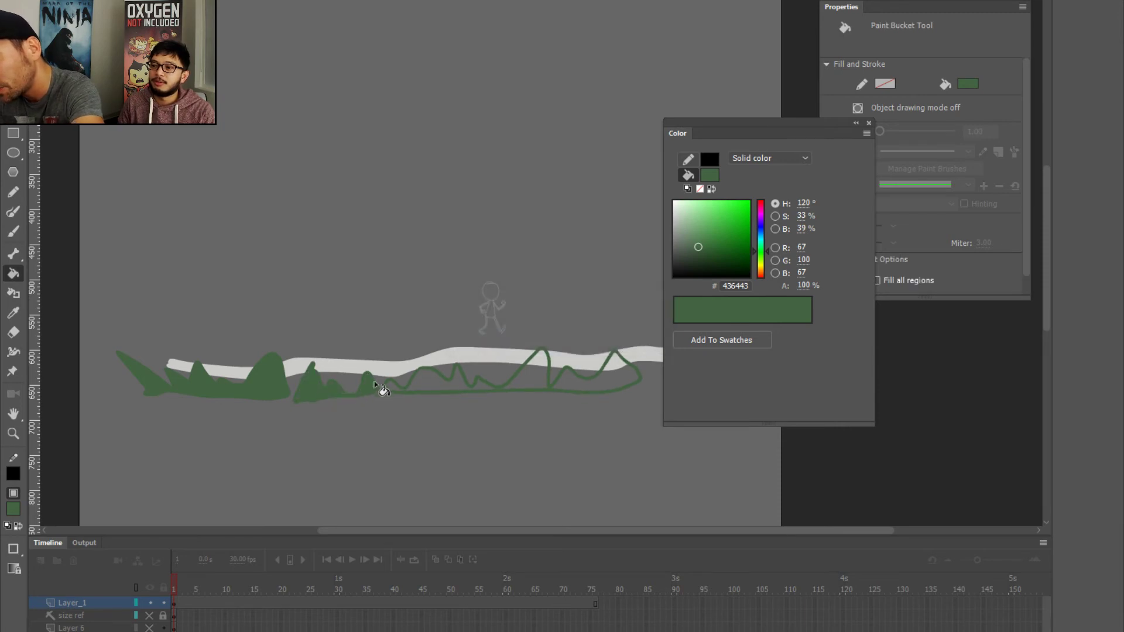
left_click(394, 388)
left_click(569, 386)
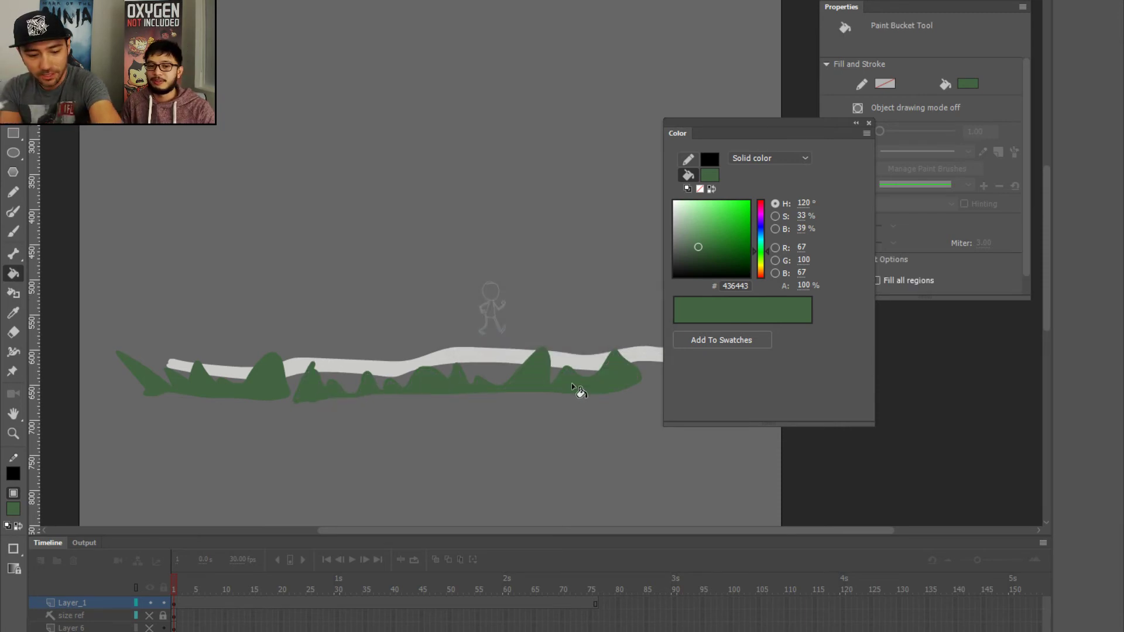
- Butt the longer grass section against the first clump and shift the combined grass to X 63.05, Y 584.80
key("v")
left_click(310, 398)
left_click_drag(309, 404, 296, 405)
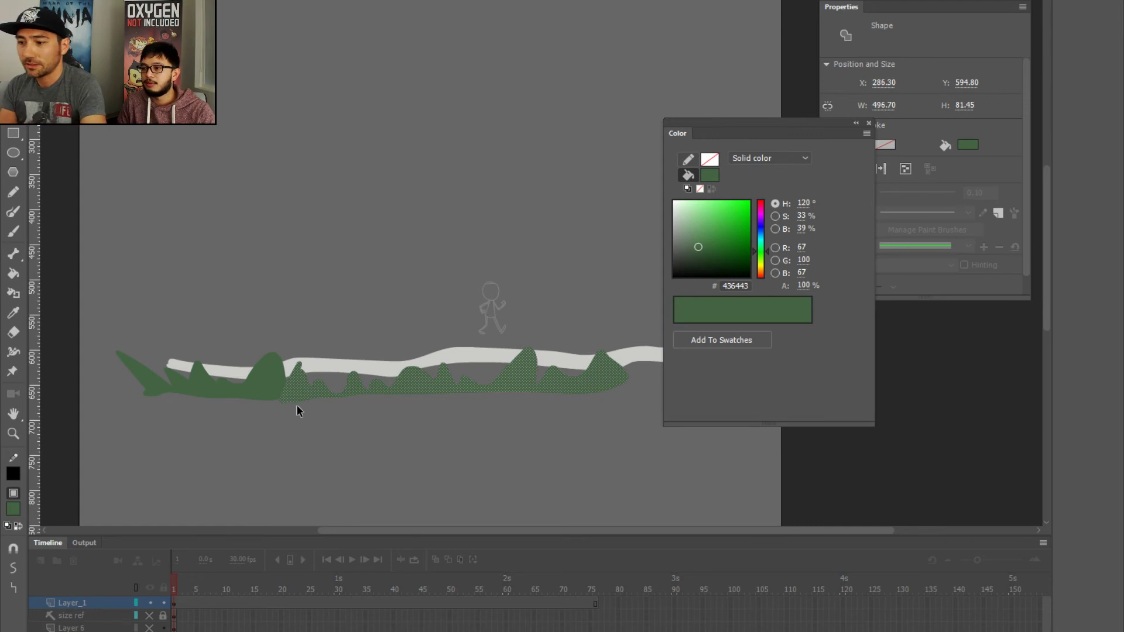
left_click(206, 387, "shift")
key("shift+Up")
key("shift+Right")
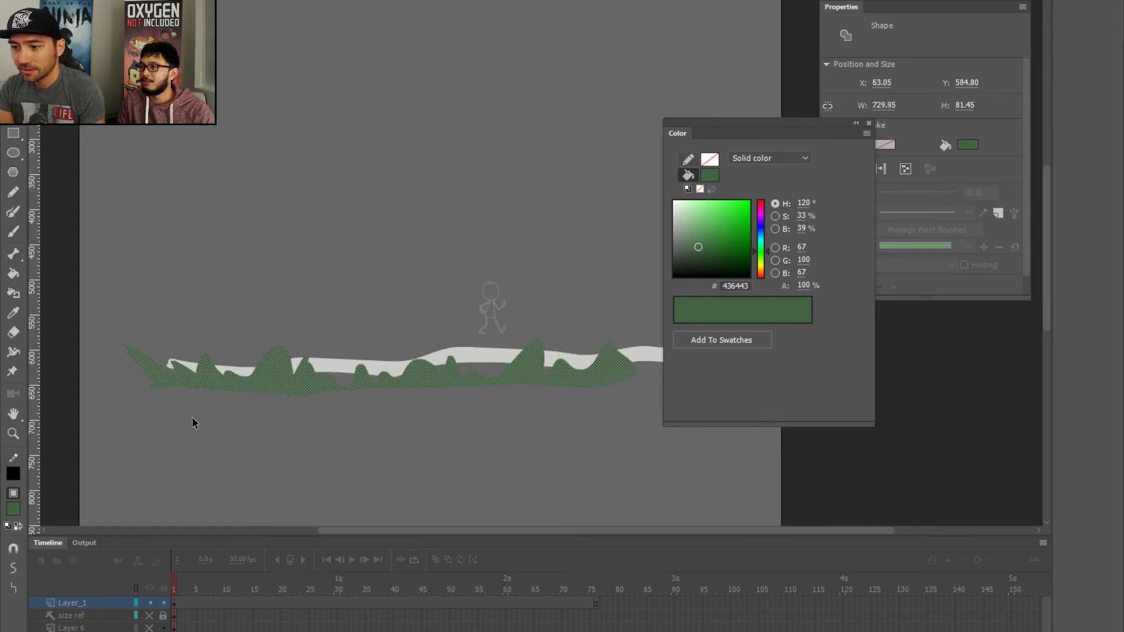
left_click(197, 312)
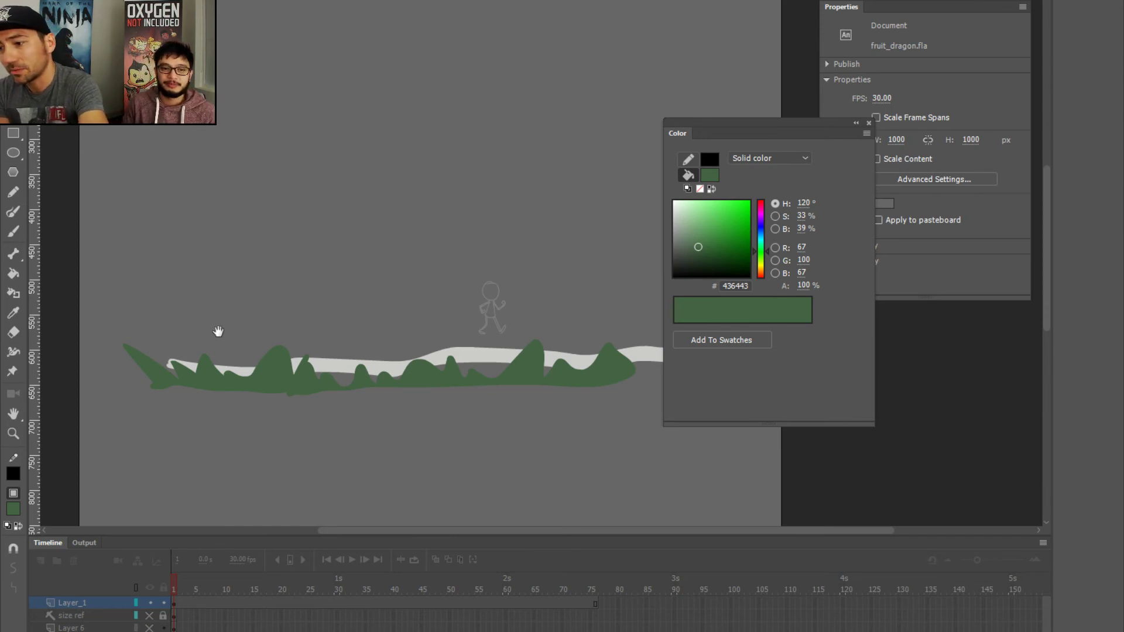
- Move the Color panel clear of the artwork, exit the grass group and set the fill color to muted teal 769895
left_click_drag(218, 328, 114, 256)
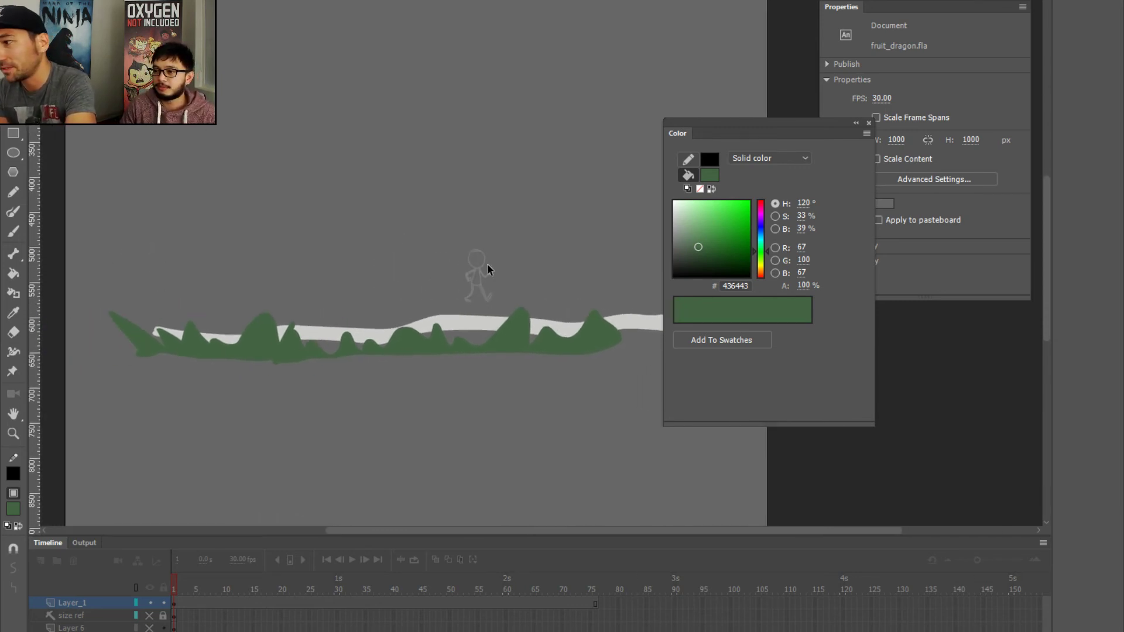
left_click_drag(743, 129, 864, 167)
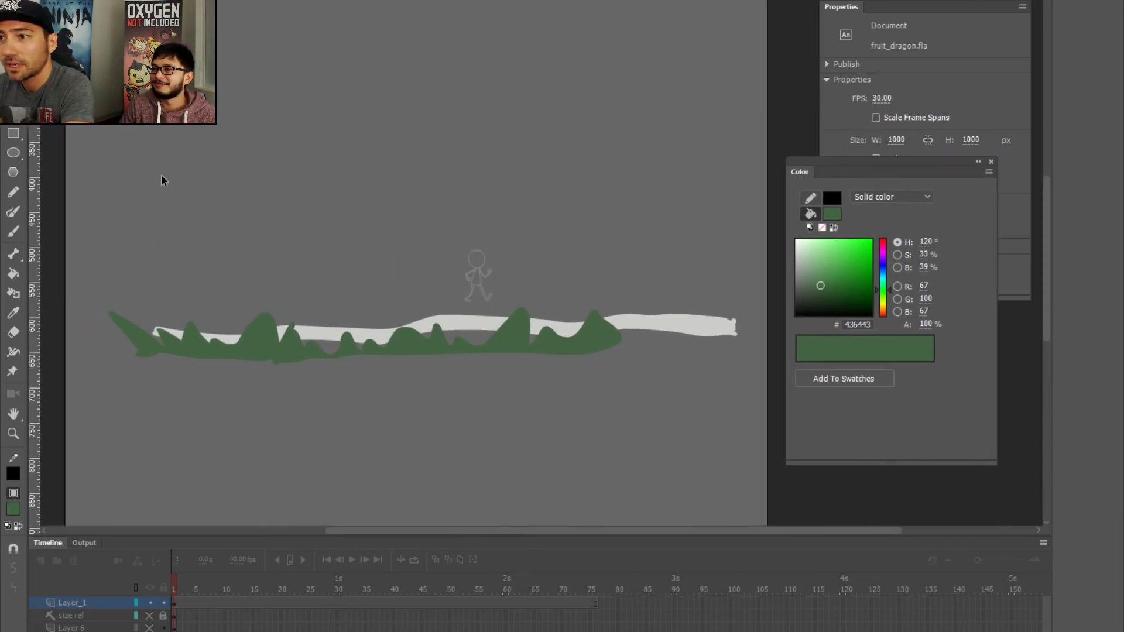
left_click(263, 346)
left_click(473, 325)
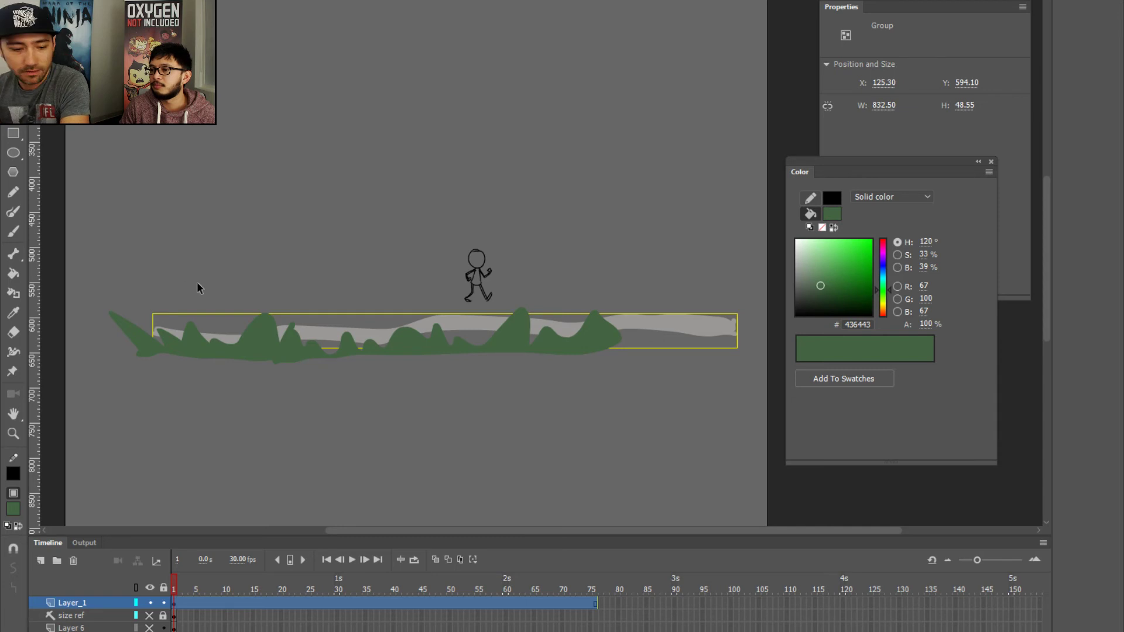
left_click_drag(884, 289, 815, 268)
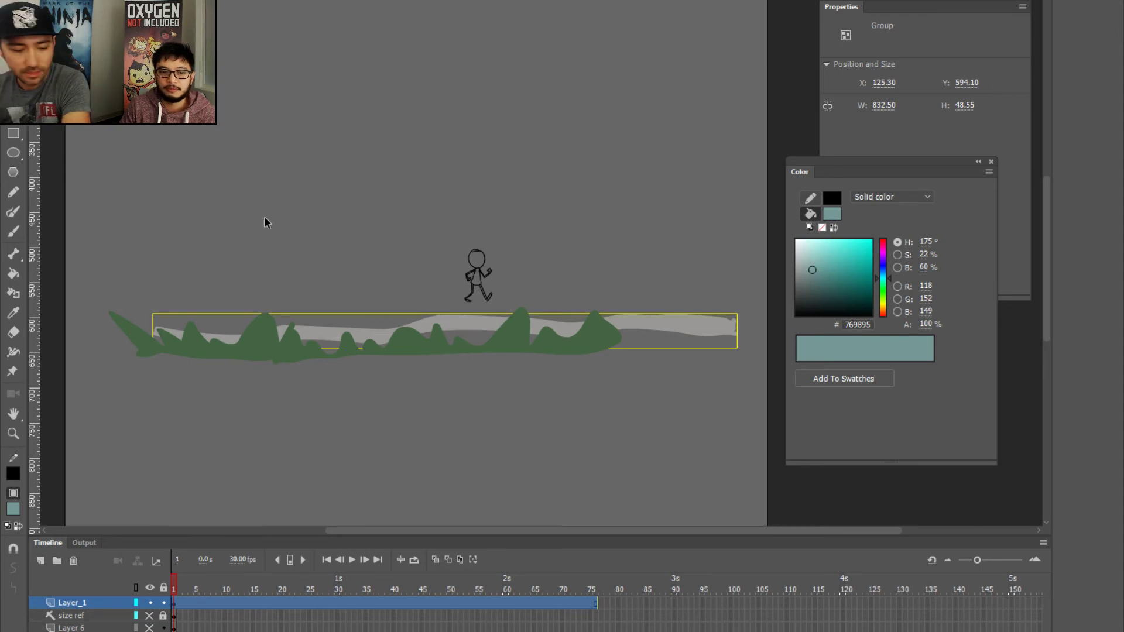
- In a new group, paint a large teal sky rectangle about 856 by 328 px above the ground and fill it
left_click(376, 182)
key("ctrl+Return")
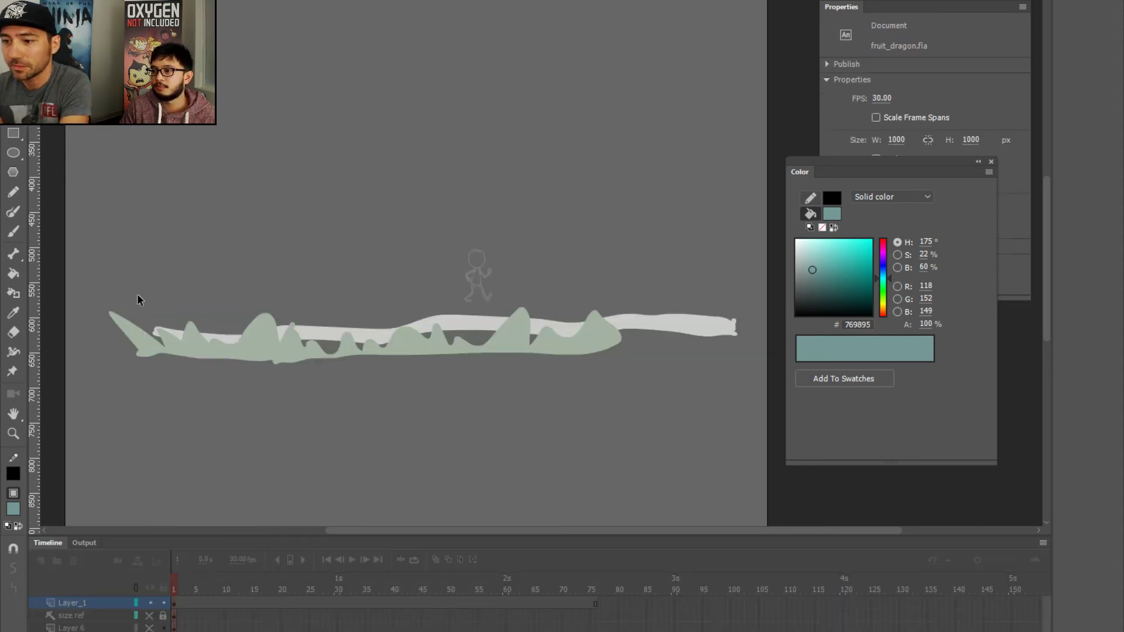
key("b")
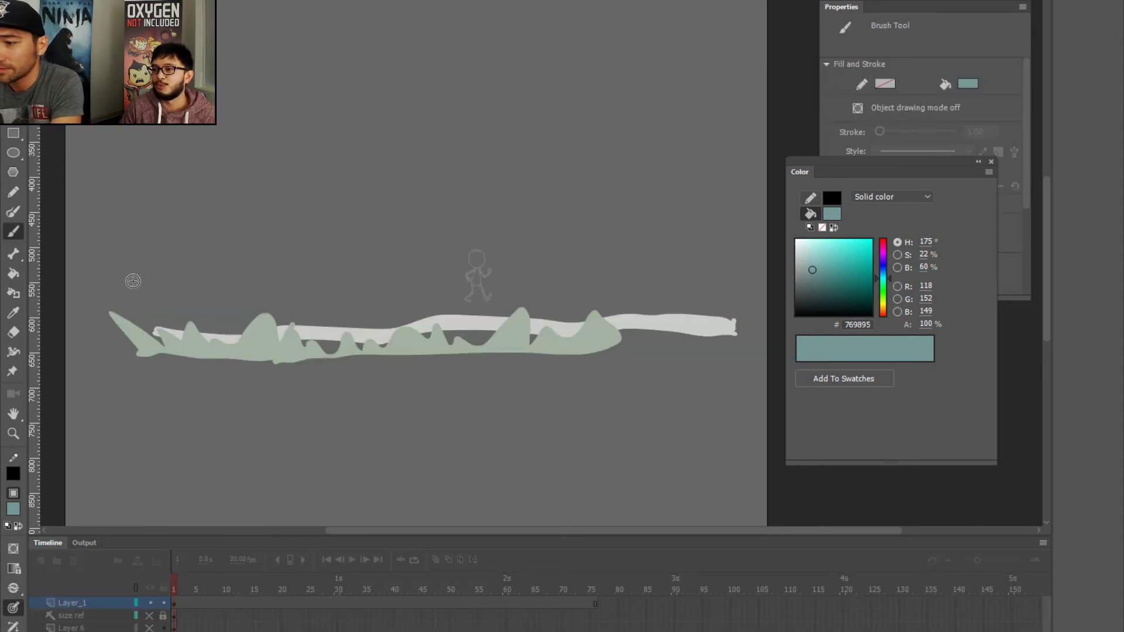
mouse_move(131, 300)
left_mouse_down()
mouse_move(728, 300)
mouse_move(713, 97)
mouse_move(515, 85)
mouse_move(135, 186)
mouse_move(140, 300)
left_mouse_up()
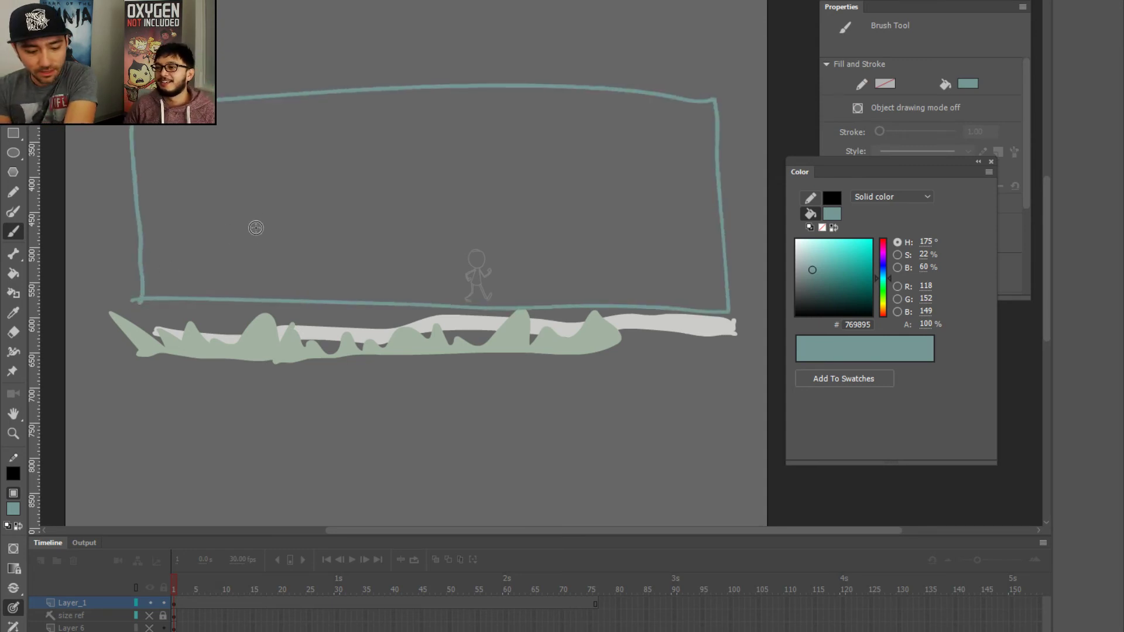
key("k")
left_click(253, 247)
- Exit the sky group and send it to the back, behind the stick figure
key("v")
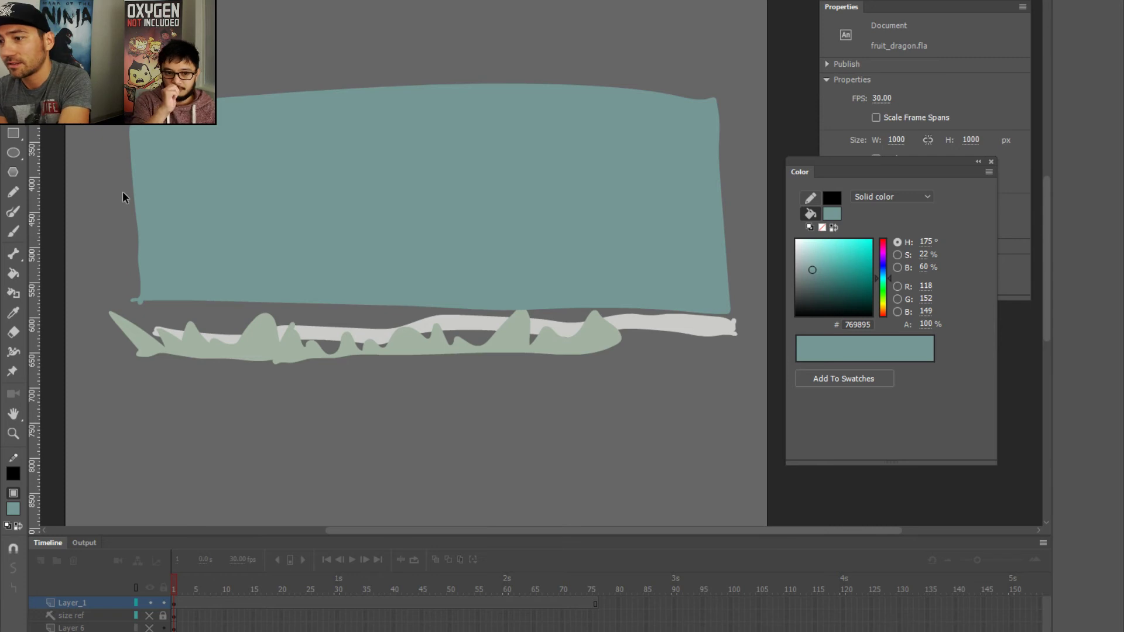
left_click(219, 261)
key("ctrl+shift+Down")
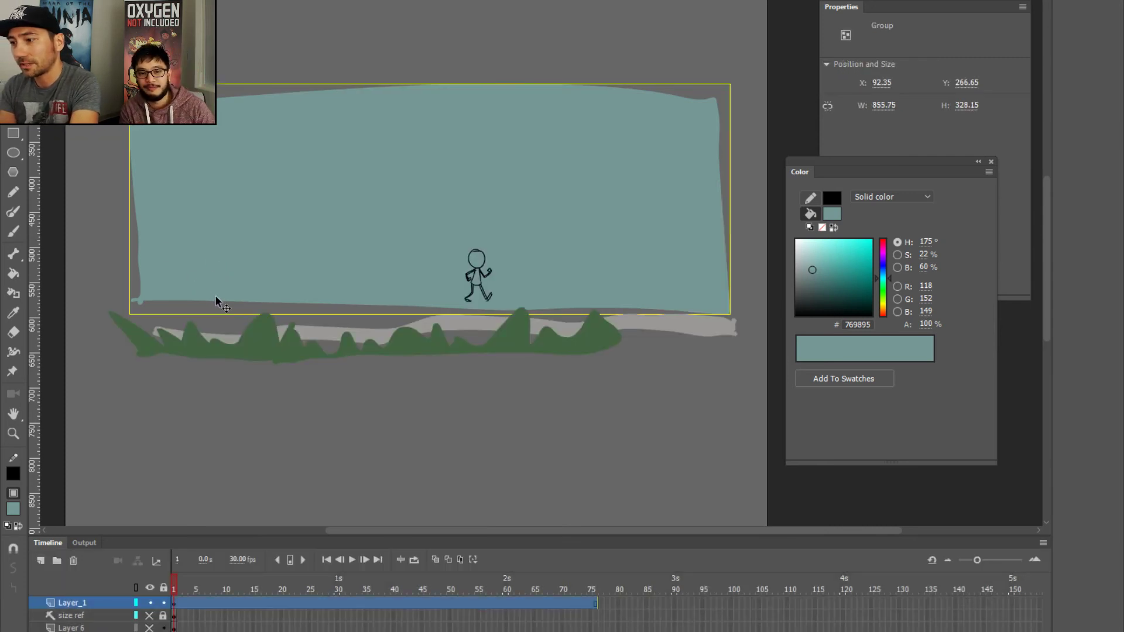
- Set the fill to dark grey 3A4140, then paint and fill a range of rolling hills across the sky in a new group
left_click_drag(811, 281, 803, 296)
double_click(251, 253)
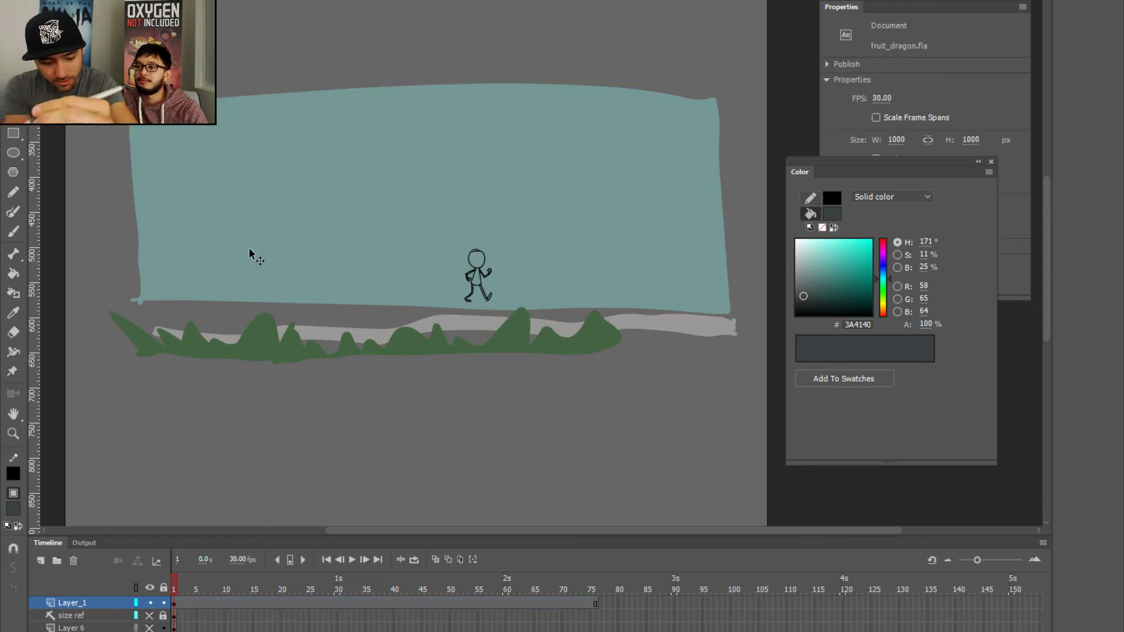
key("b")
mouse_move(106, 297)
left_mouse_down()
mouse_move(204, 223)
mouse_move(321, 267)
mouse_move(447, 278)
mouse_move(648, 201)
mouse_move(751, 310)
mouse_move(741, 309)
mouse_move(748, 328)
mouse_move(518, 318)
mouse_move(122, 333)
mouse_move(114, 290)
left_mouse_up()
scroll(174, 316, "down", 5)
key("k")
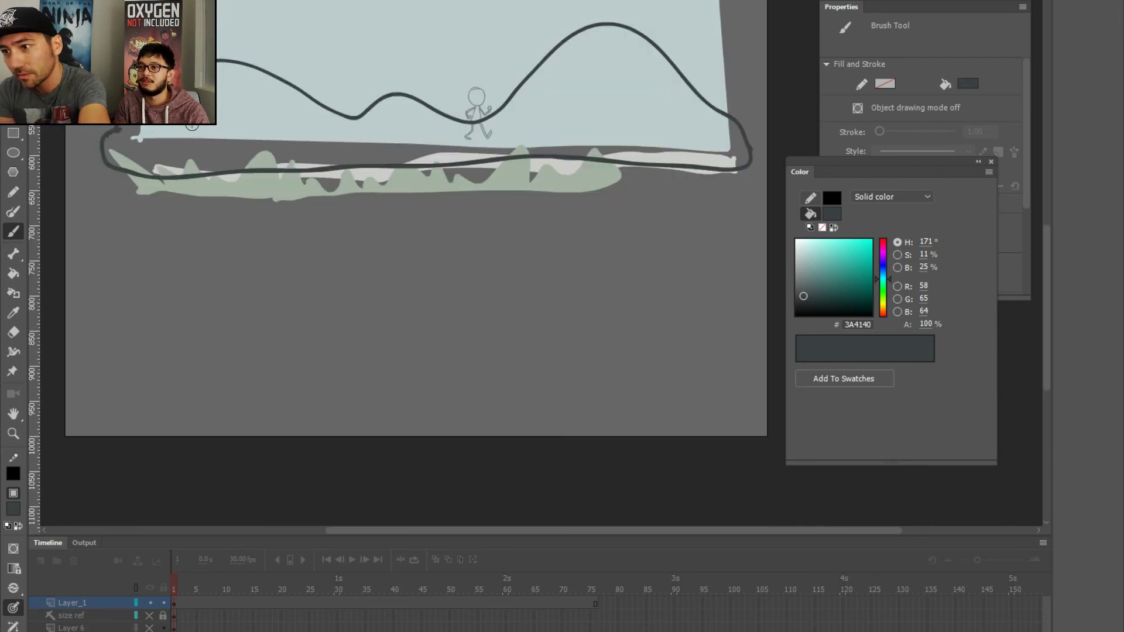
left_click(219, 117)
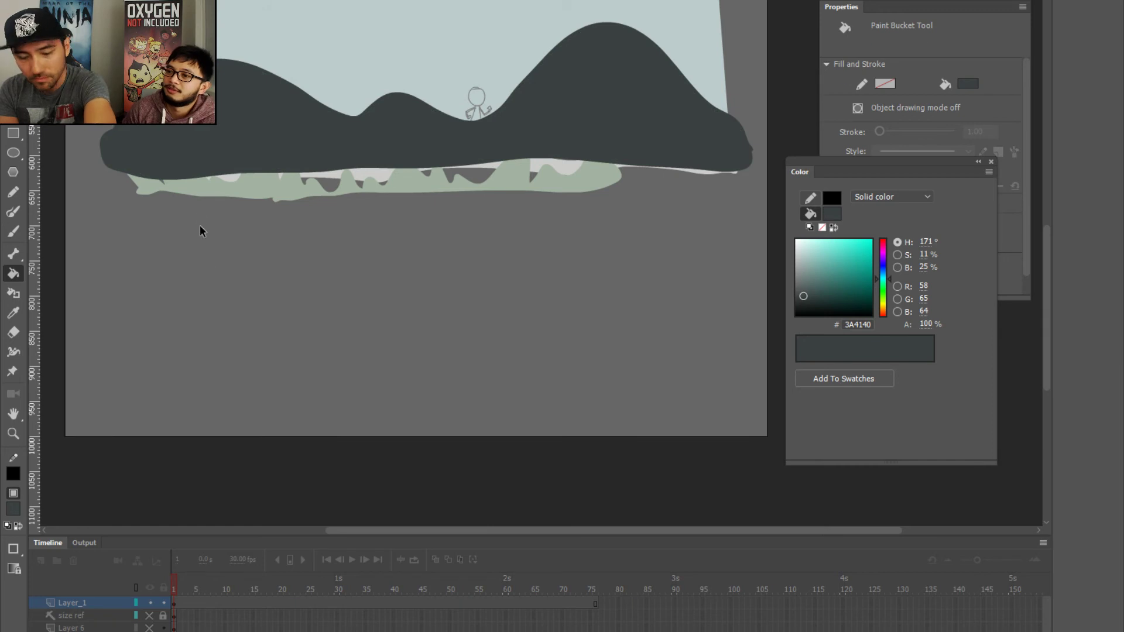
- Exit the hills group and arrange it behind the stick figure, ground and grass but in front of the sky
key("v")
key("ctrl+a")
key("ctrl+g")
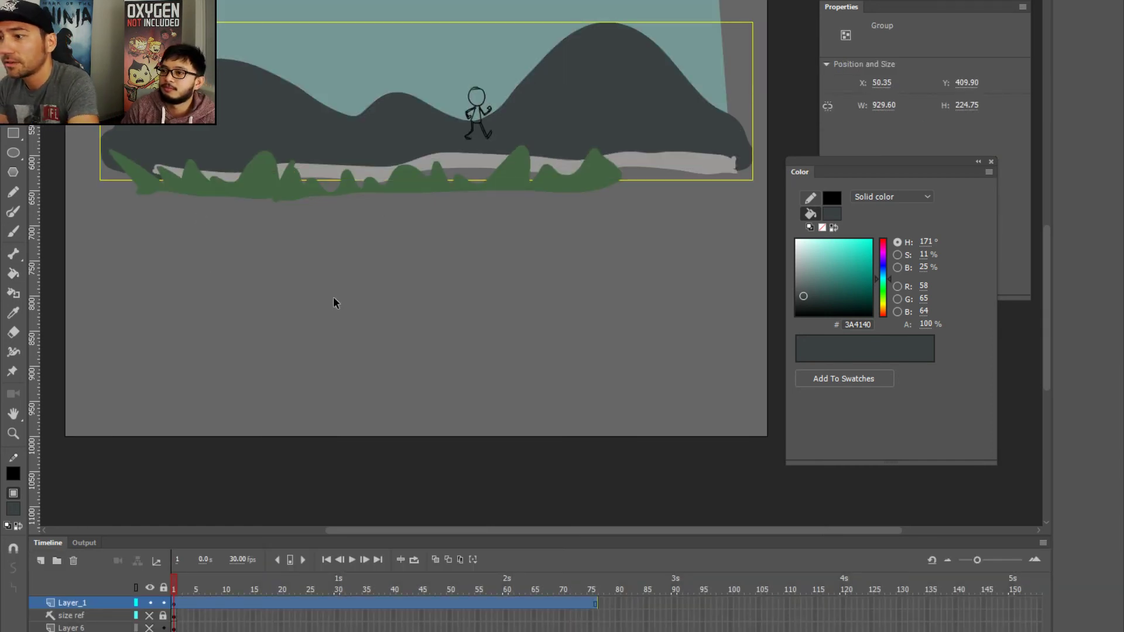
- Cut the grass and ground groups from Layer_1 and paste them in place on a new layer above it
double_click(331, 176)
left_click(293, 193, "shift")
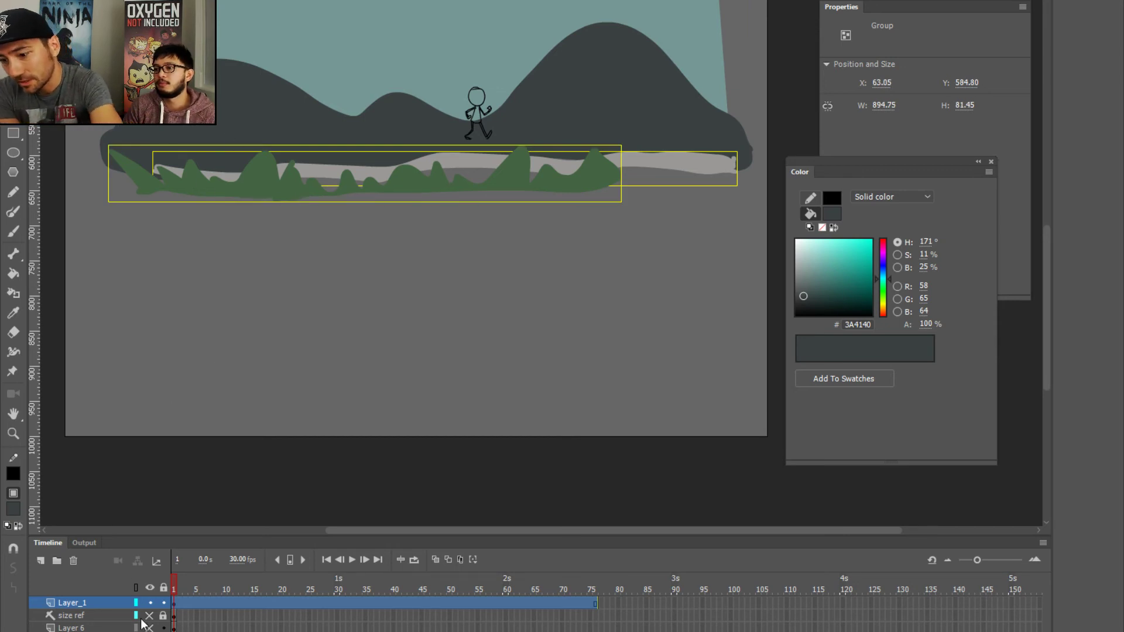
key("Delete")
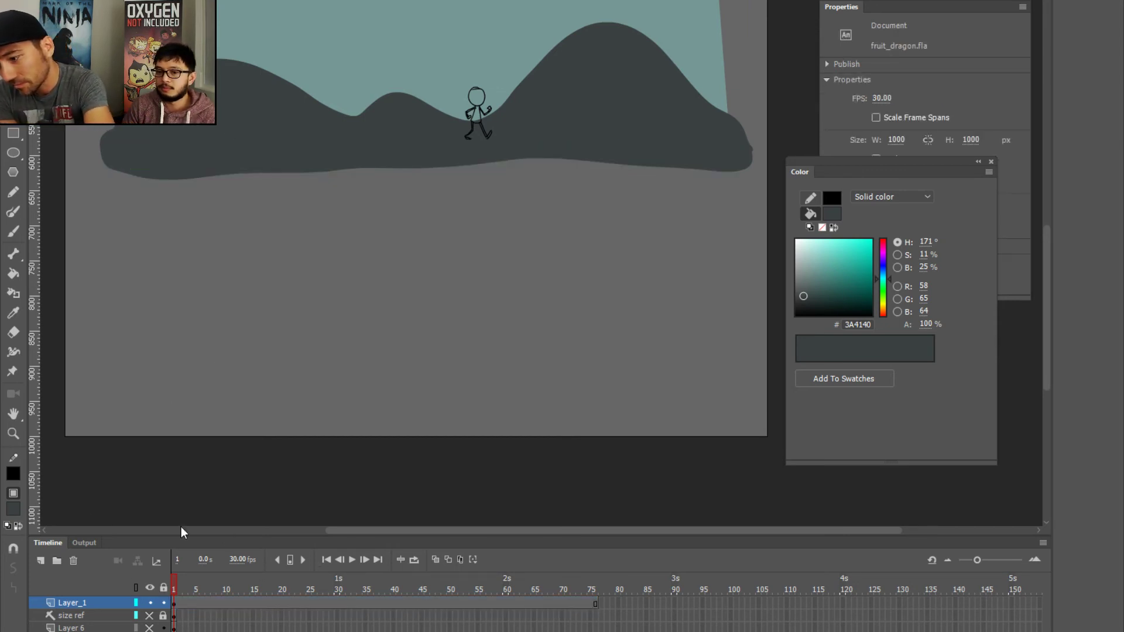
left_click(40, 560)
left_click(179, 602)
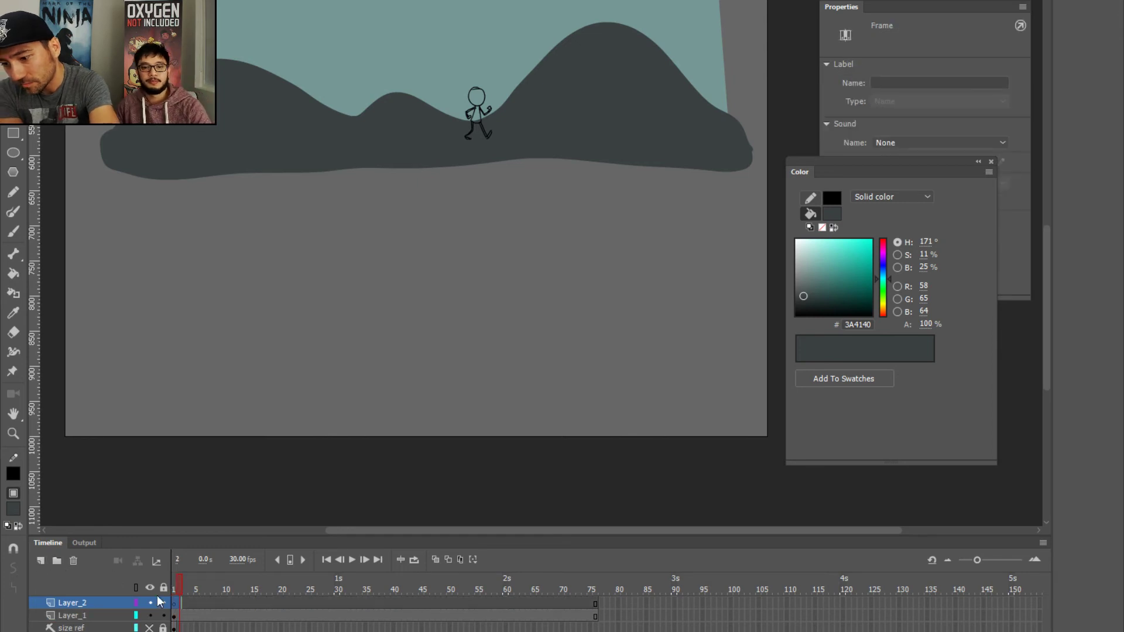
key("ctrl+shift+v")
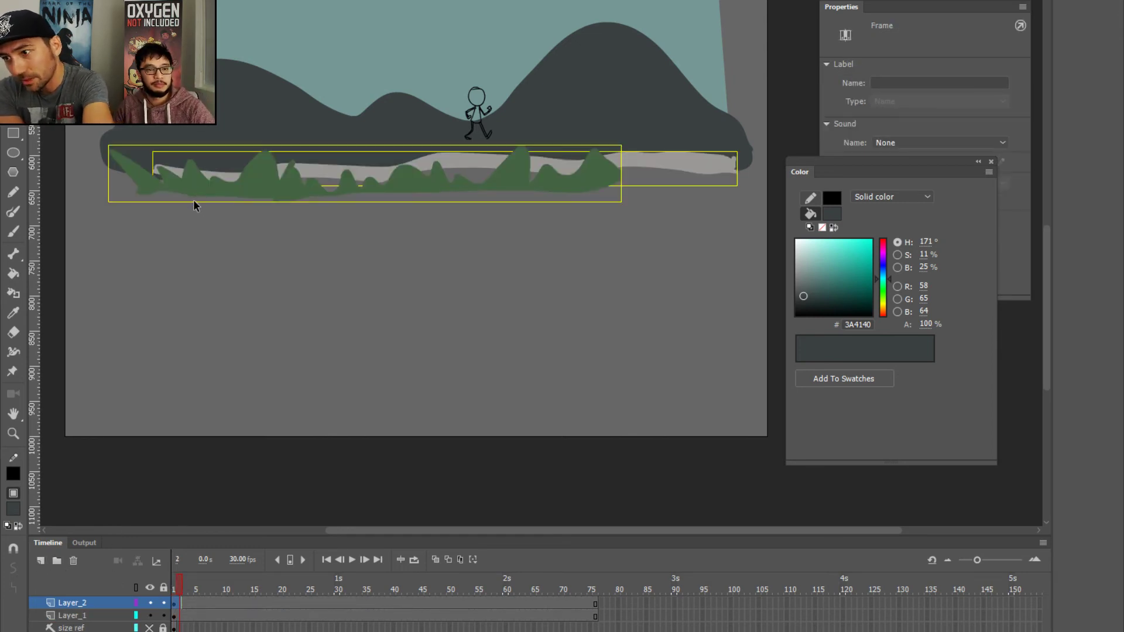
- Cut the hills and sky groups from Layer_1 and paste them in place on a new layer below it
left_click(123, 171)
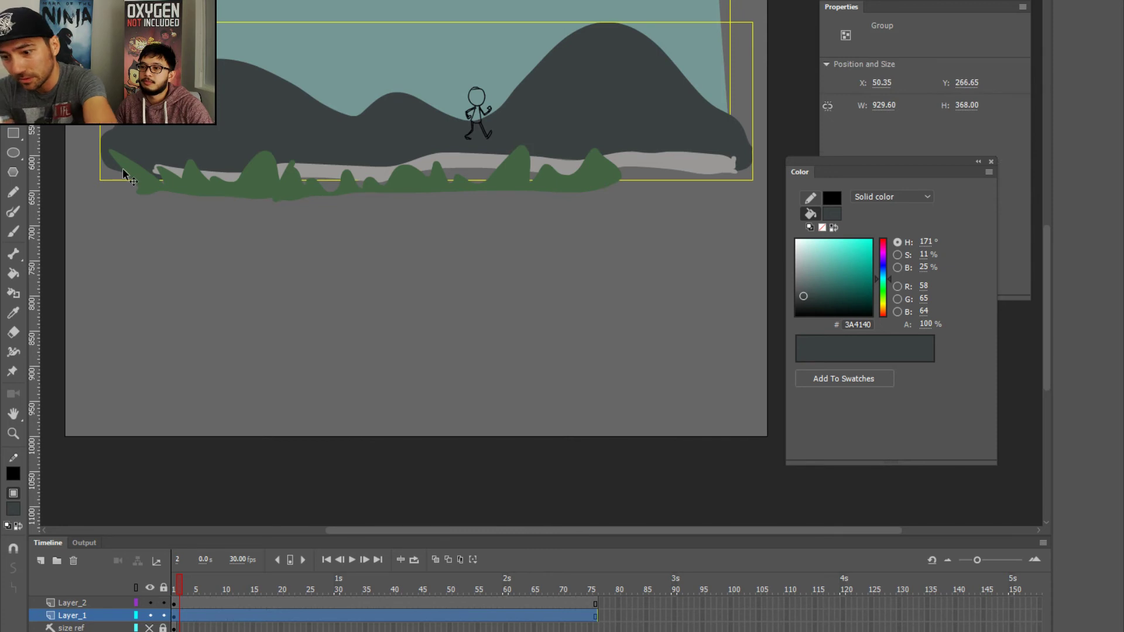
key("ctrl+x")
left_click(70, 627)
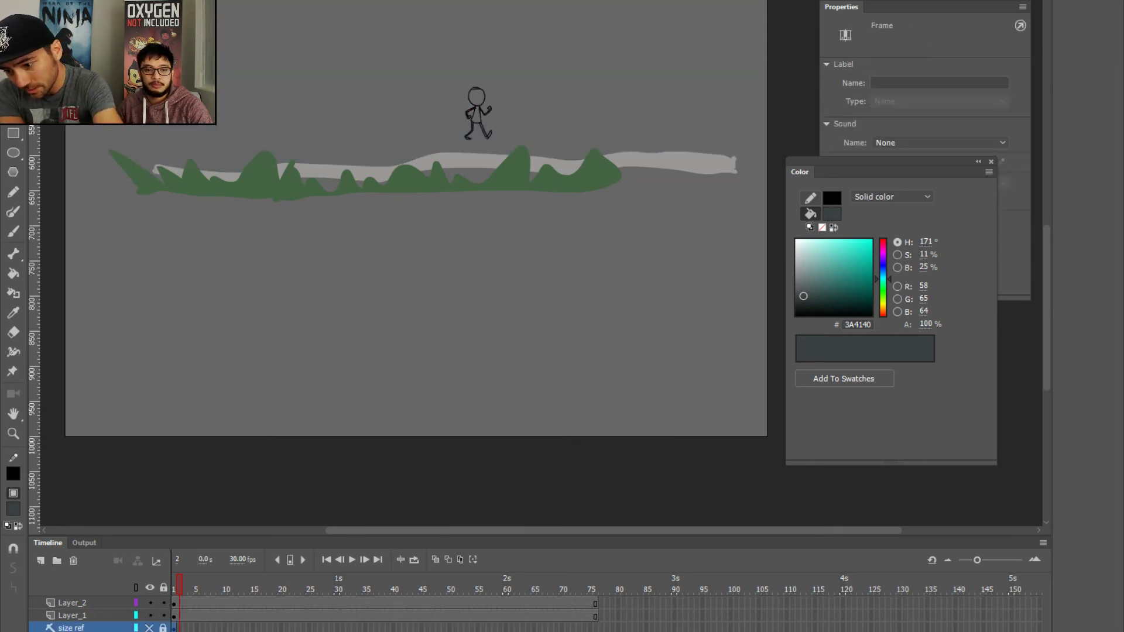
left_click(40, 561)
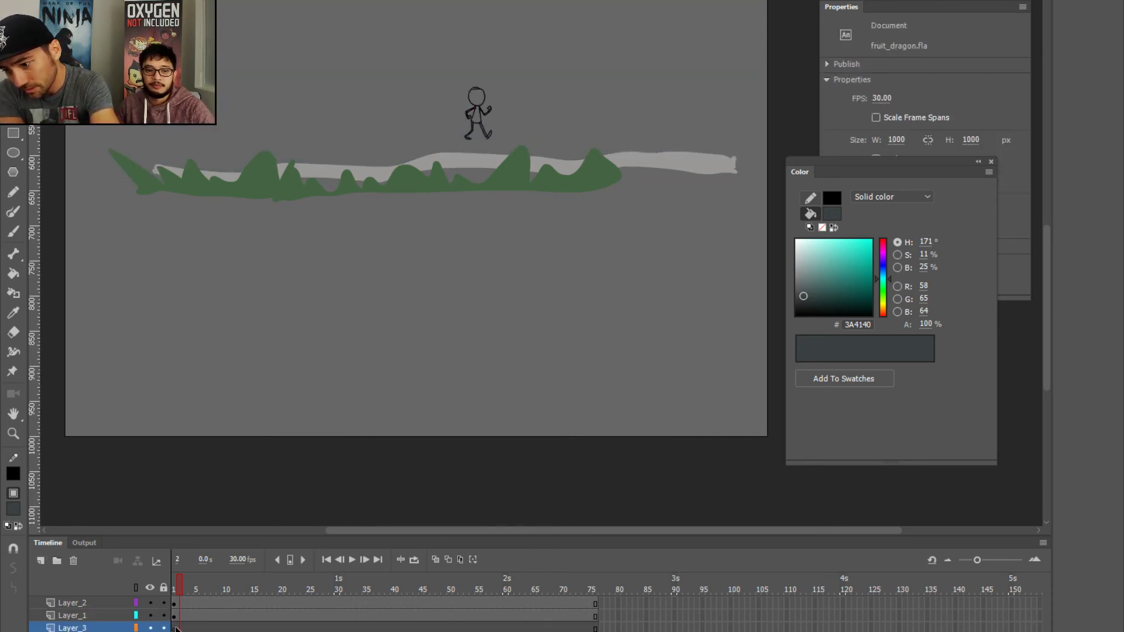
key("ctrl+shift+v")
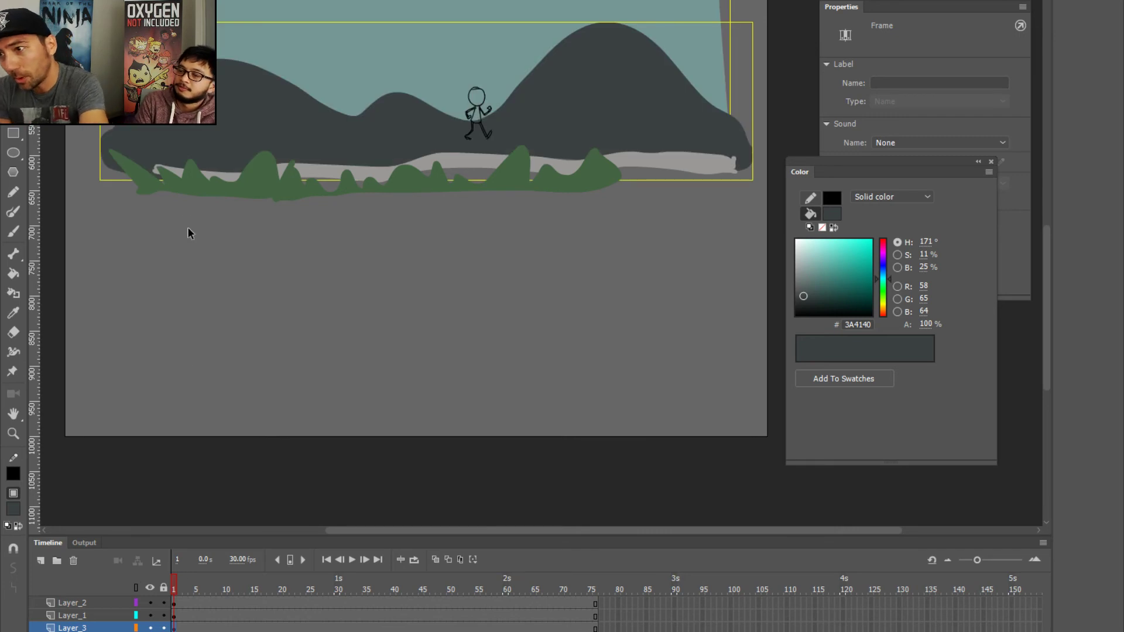
- Convert the sky group and the hills group into separate graphic symbols
right_click(169, 45)
key("Escape")
scroll(224, 106, "down", 5)
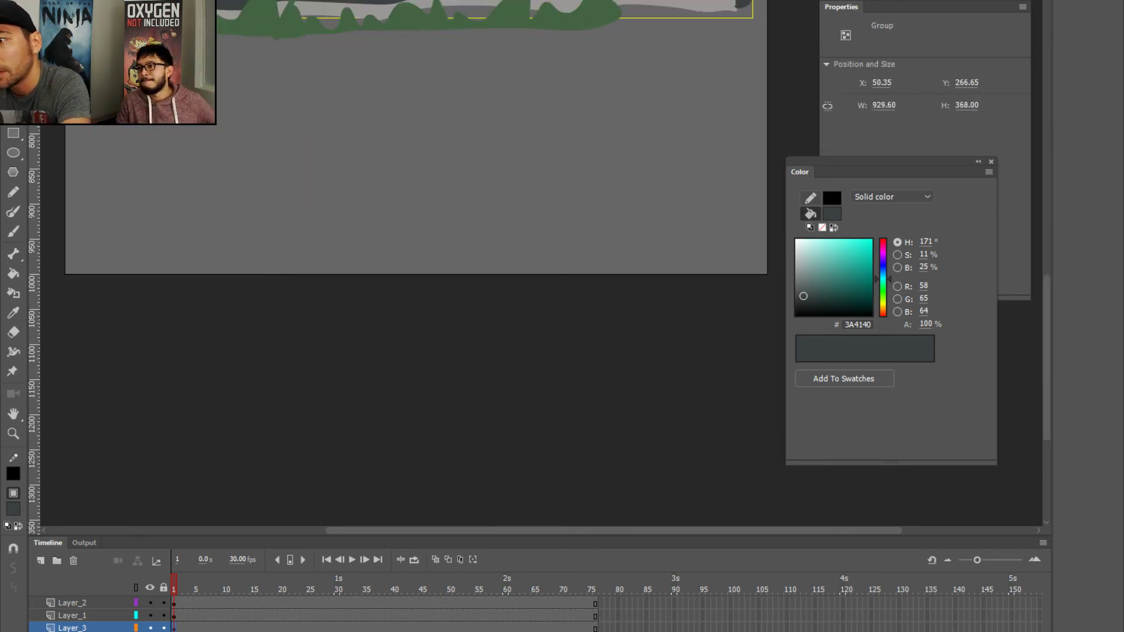
scroll(344, 301, "up", 10)
left_click(306, 132)
left_click(345, 135)
key("F8")
key("Return")
left_click(299, 319)
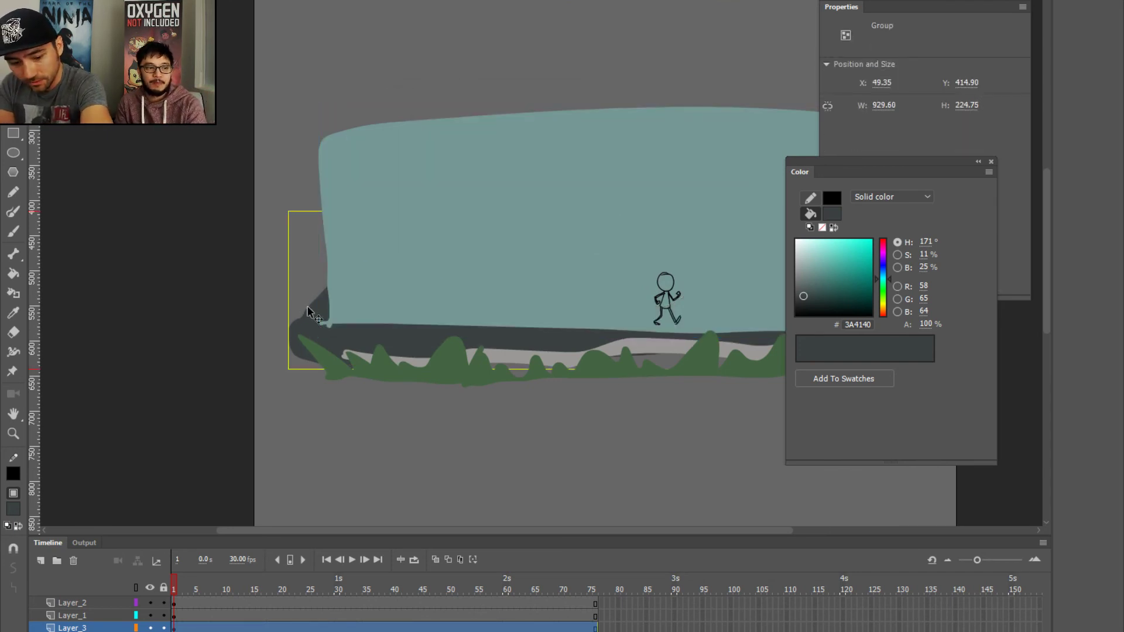
key("F8")
key("Return")
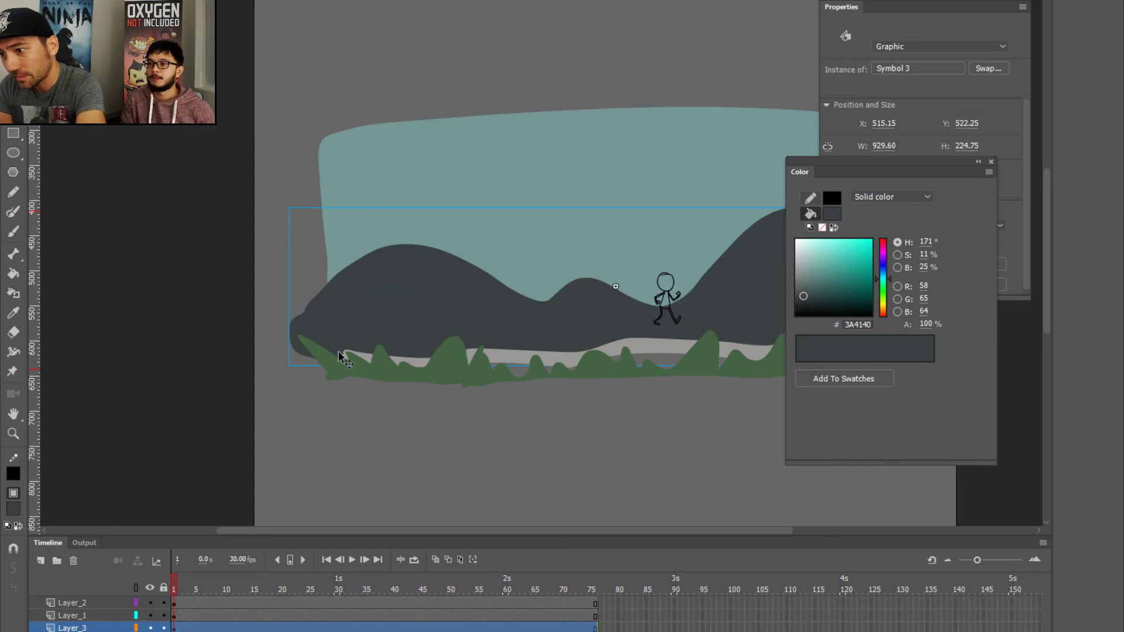
- Convert the ground group and the grass group into separate graphic symbols
left_click(512, 346)
key("F8")
key("Return")
left_click(318, 346)
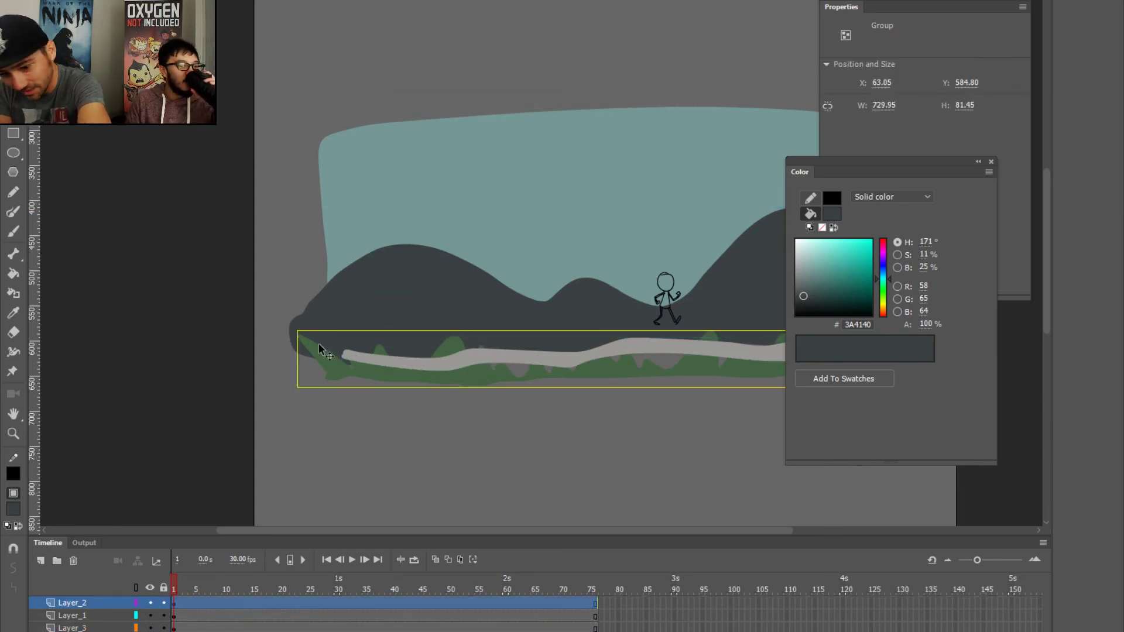
key("F8")
key("Return")
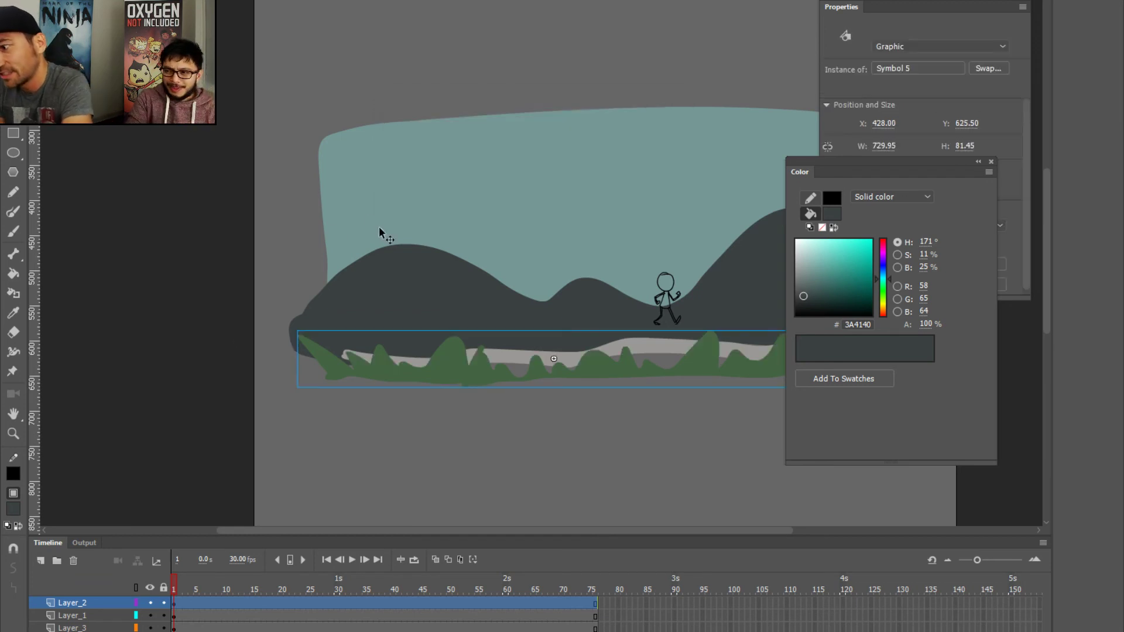
- Reposition the stick figure so its feet stand on the ground, and move Layer_1 above Layer_2
left_click_drag(410, 417, 203, 331)
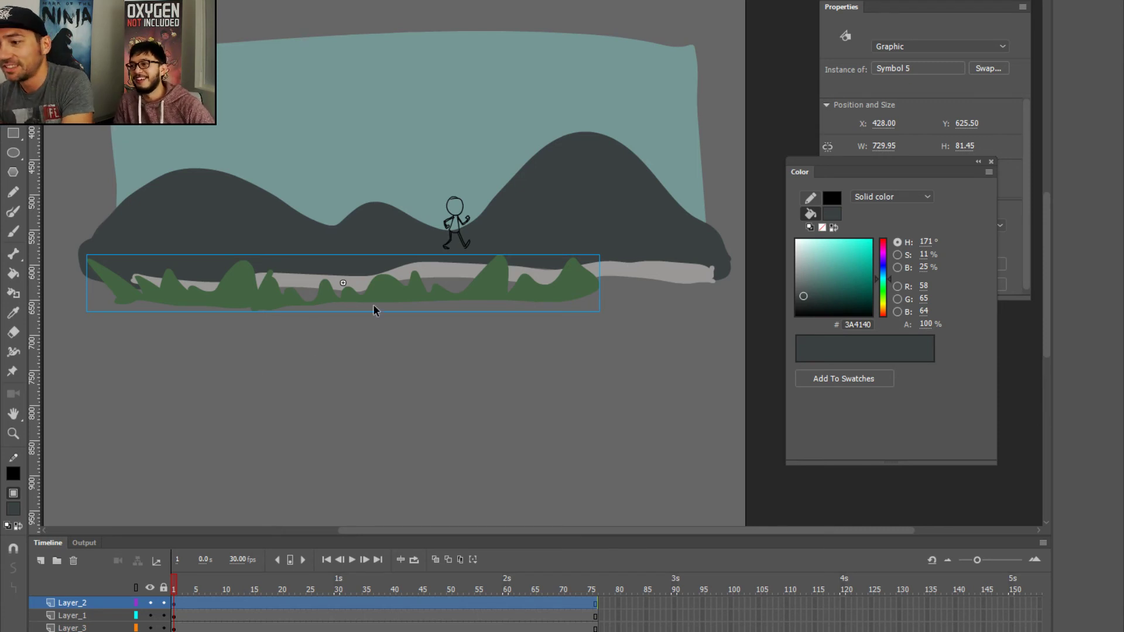
left_click_drag(451, 222, 395, 240)
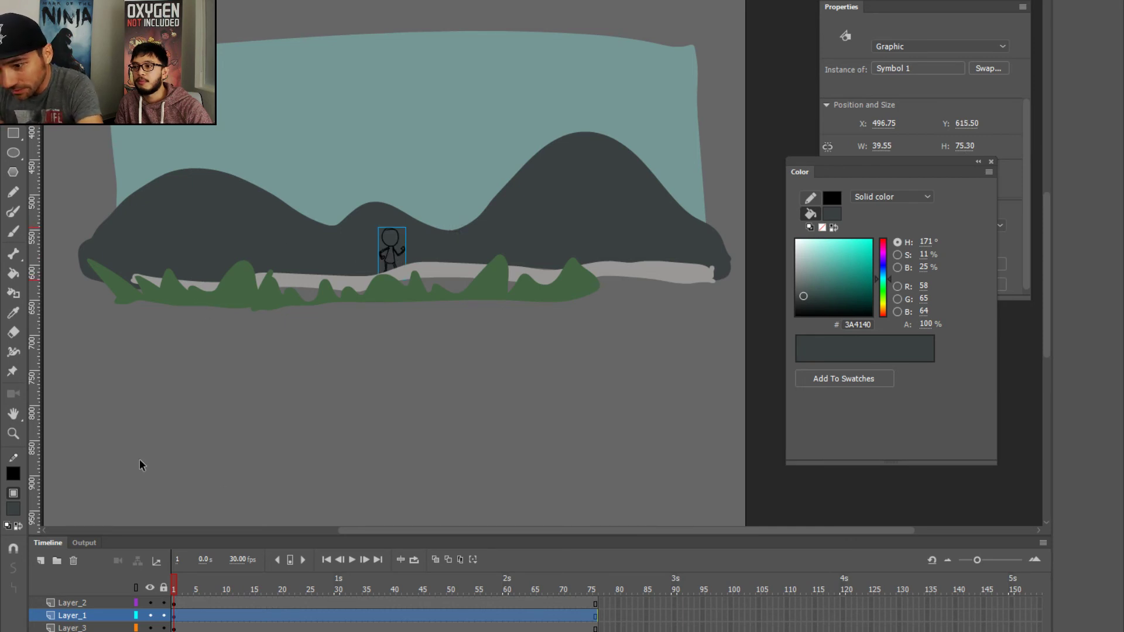
key("Delete")
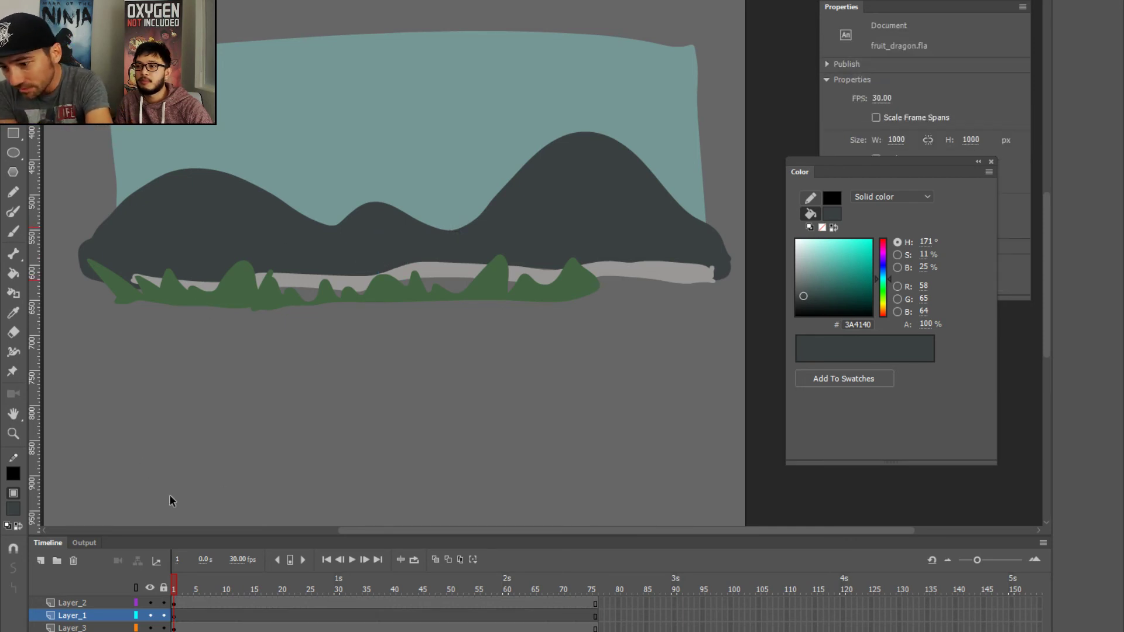
left_click(174, 615)
left_click(175, 603)
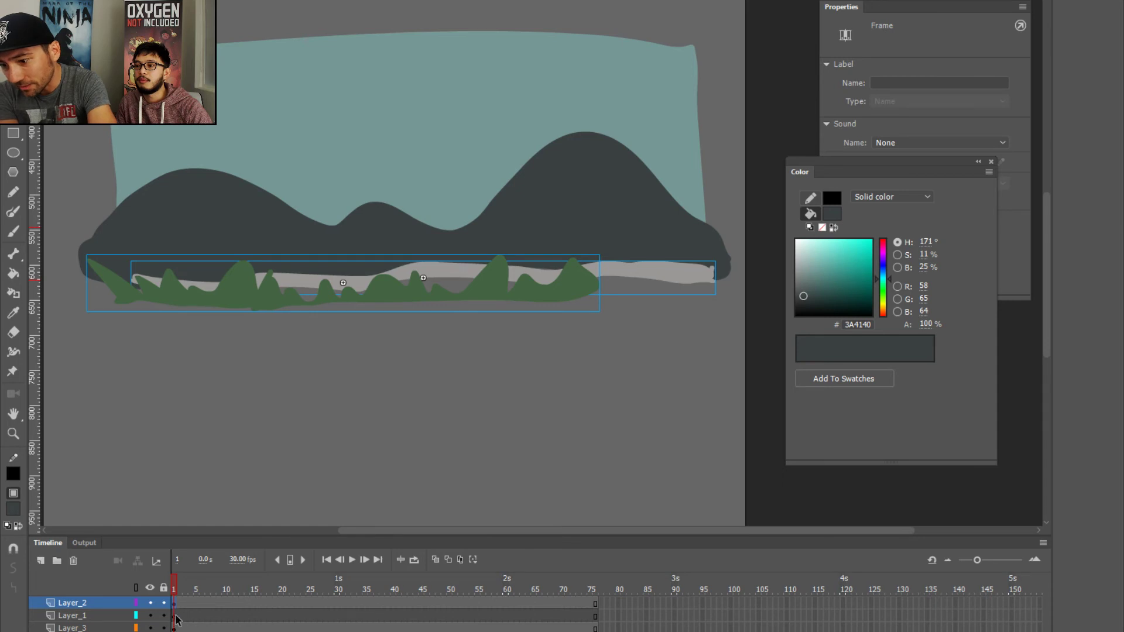
left_click(175, 615)
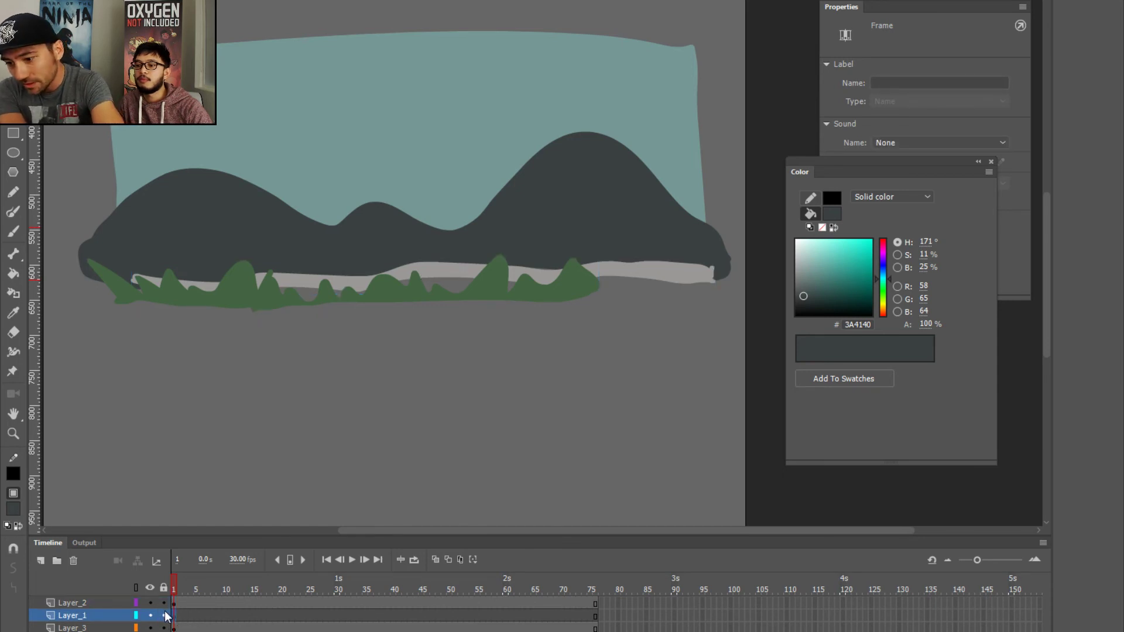
left_click(111, 603)
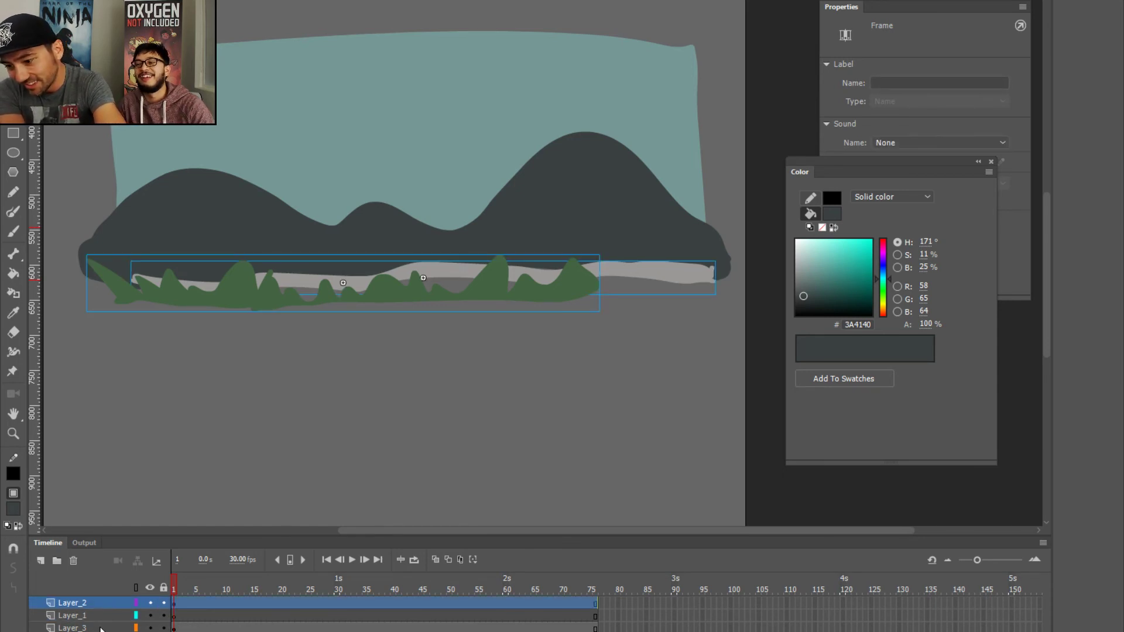
left_click_drag(120, 620, 108, 594)
- Cut the grass symbol from Layer_2, paste it in place on a new layer above Layer_1, and save the document
left_click(219, 301)
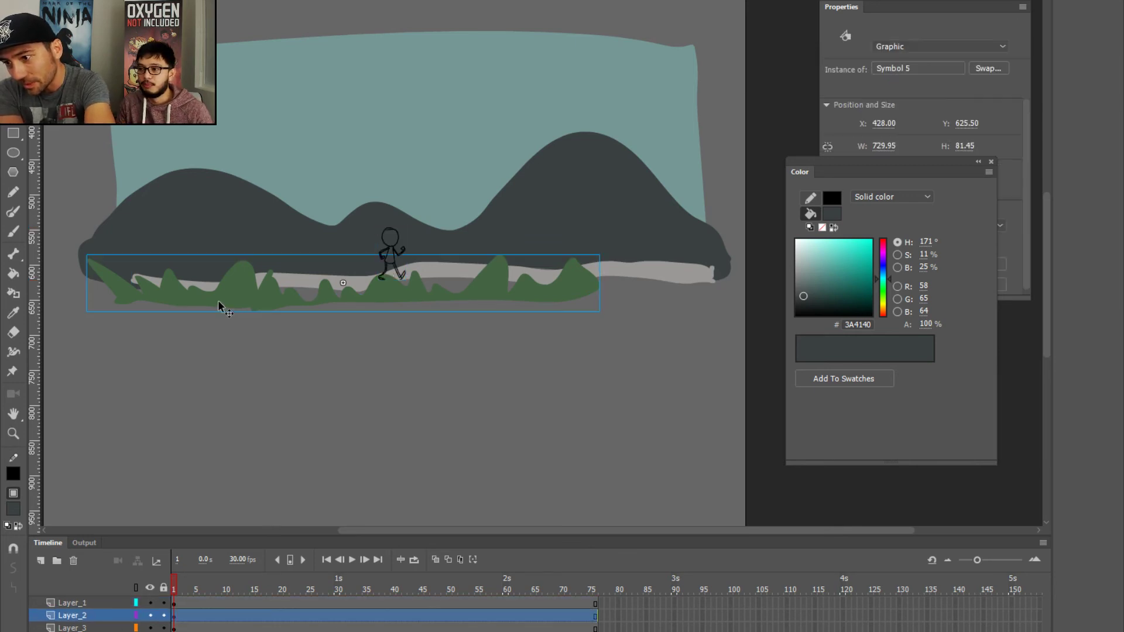
key("Delete")
left_click(88, 602)
left_click(41, 560)
key("ctrl+shift+v")
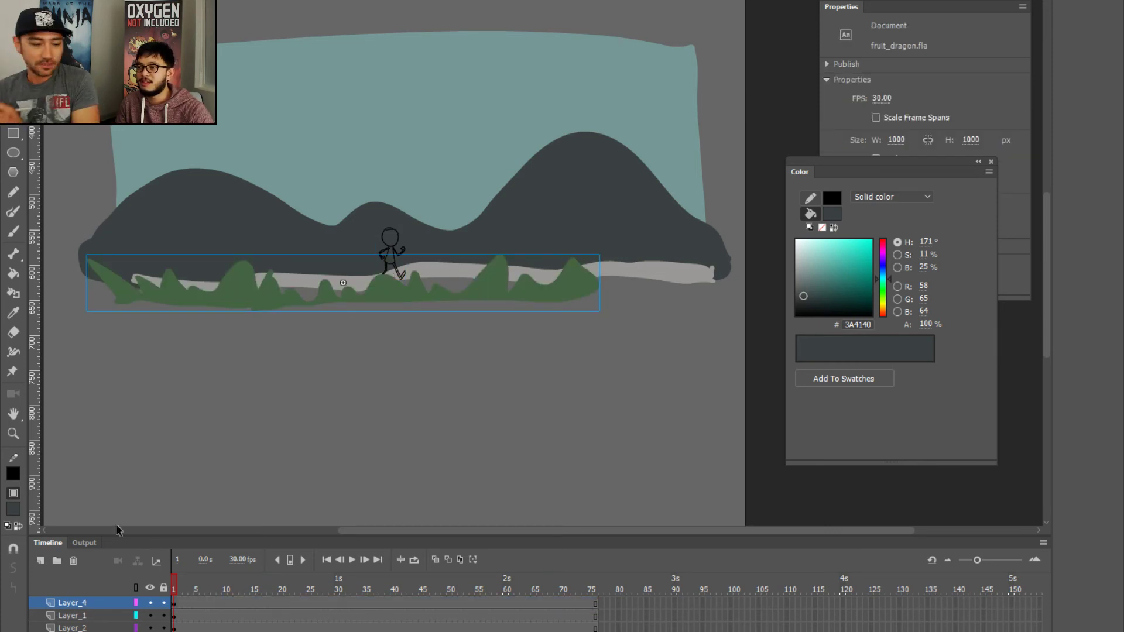
key("ctrl+s")
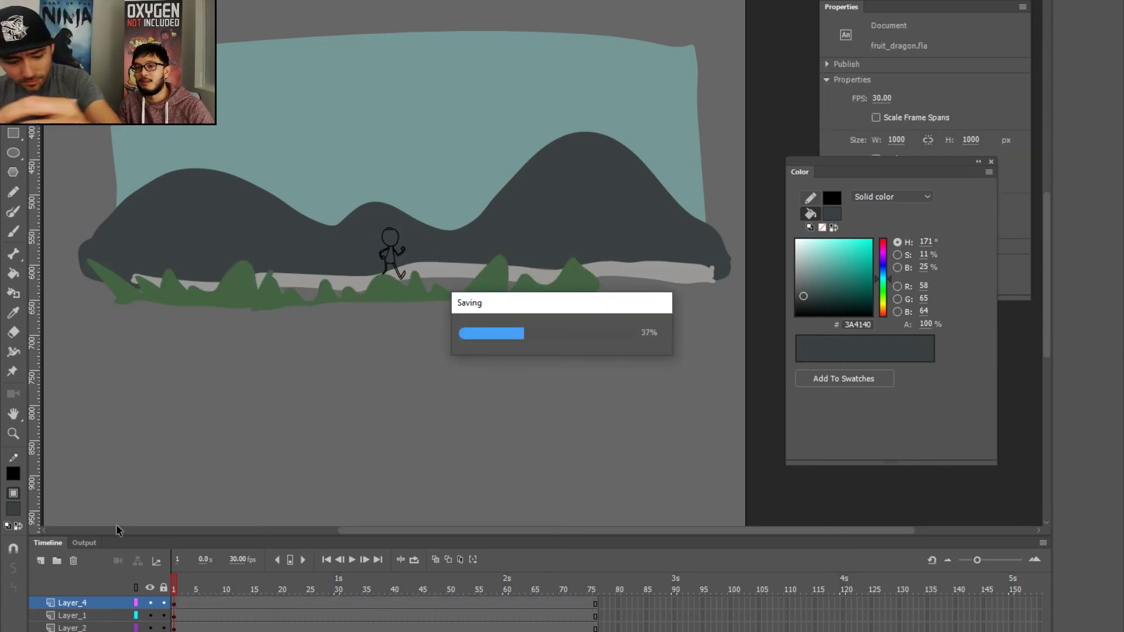
- Add a new top layer and draw a 3A4140 rectangle of about 378 by 223 px around the stick figure in a new group
left_click(67, 602)
left_click(40, 560)
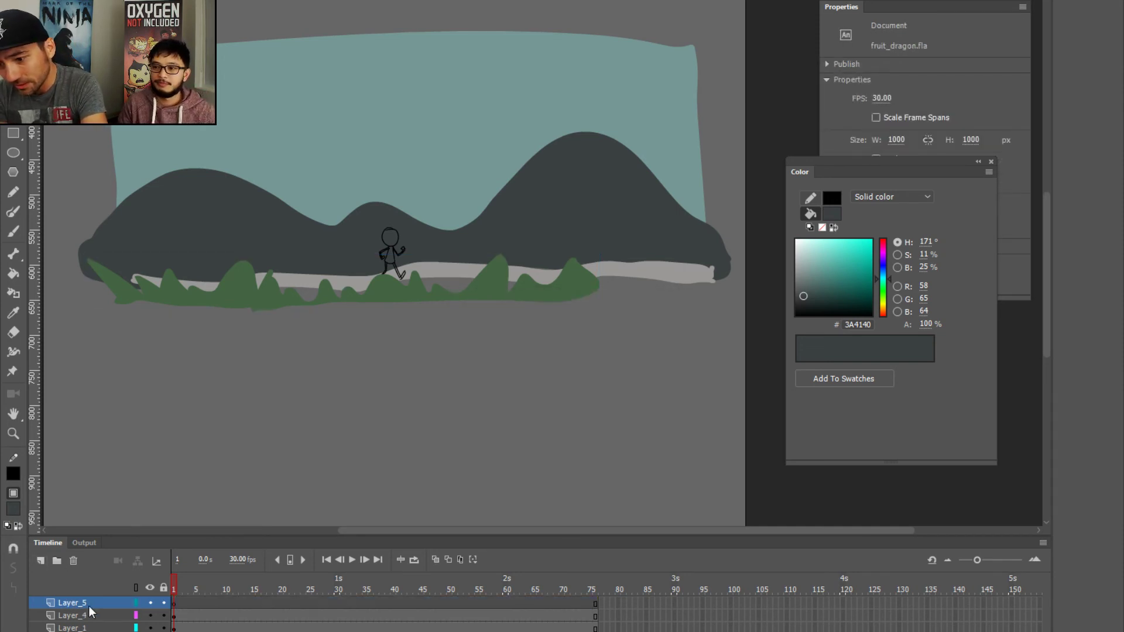
key("ctrl+g")
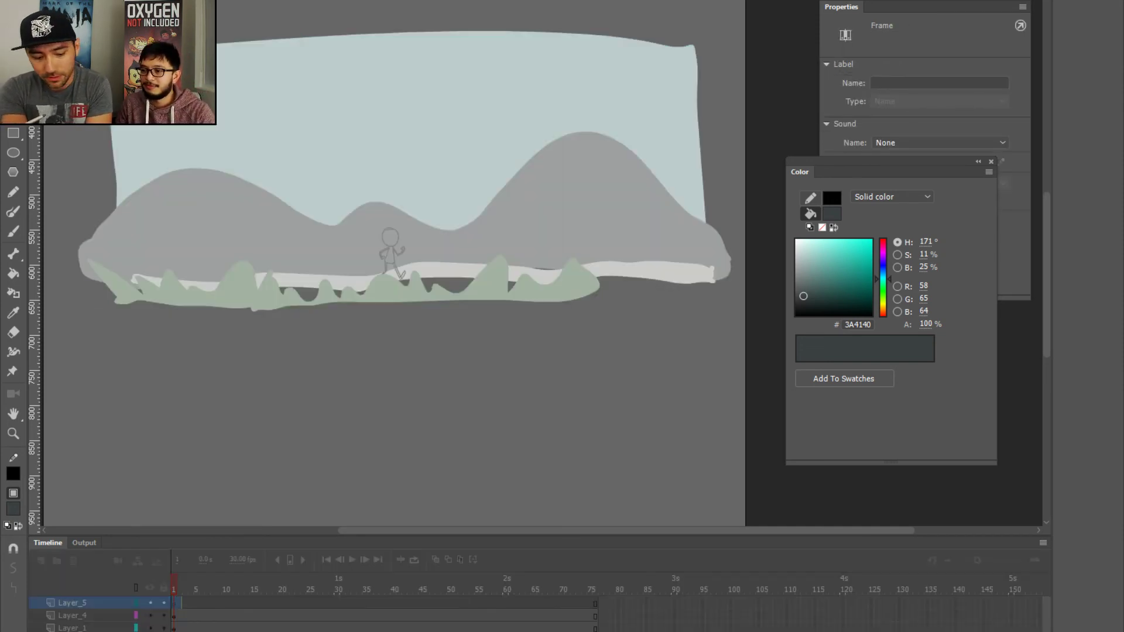
key("b")
key("r")
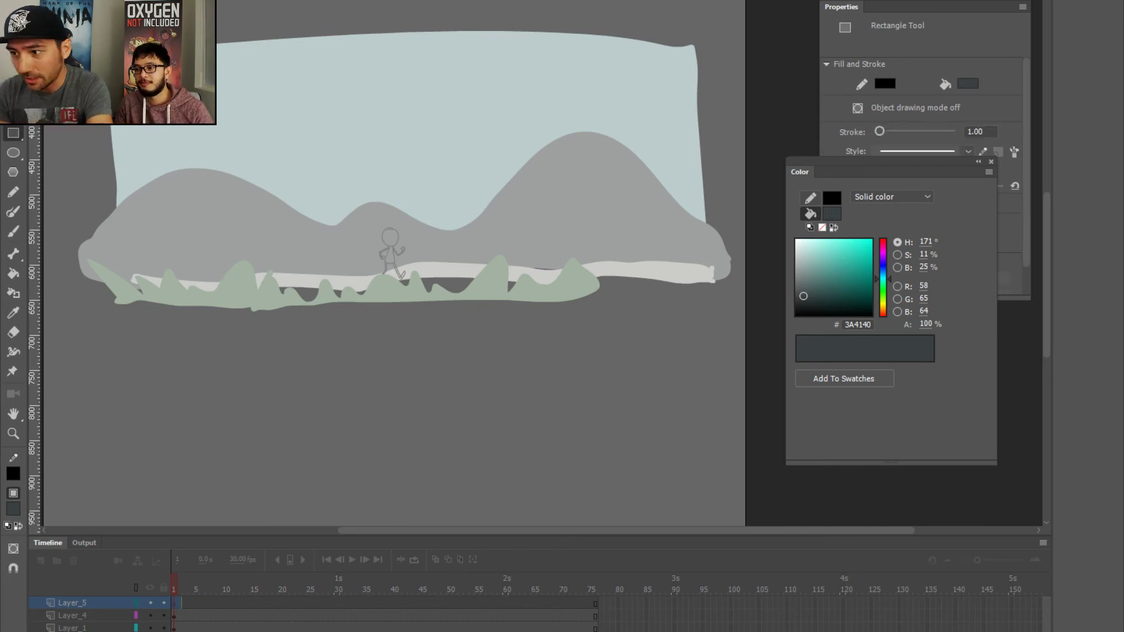
left_click_drag(248, 140, 514, 296)
key("v")
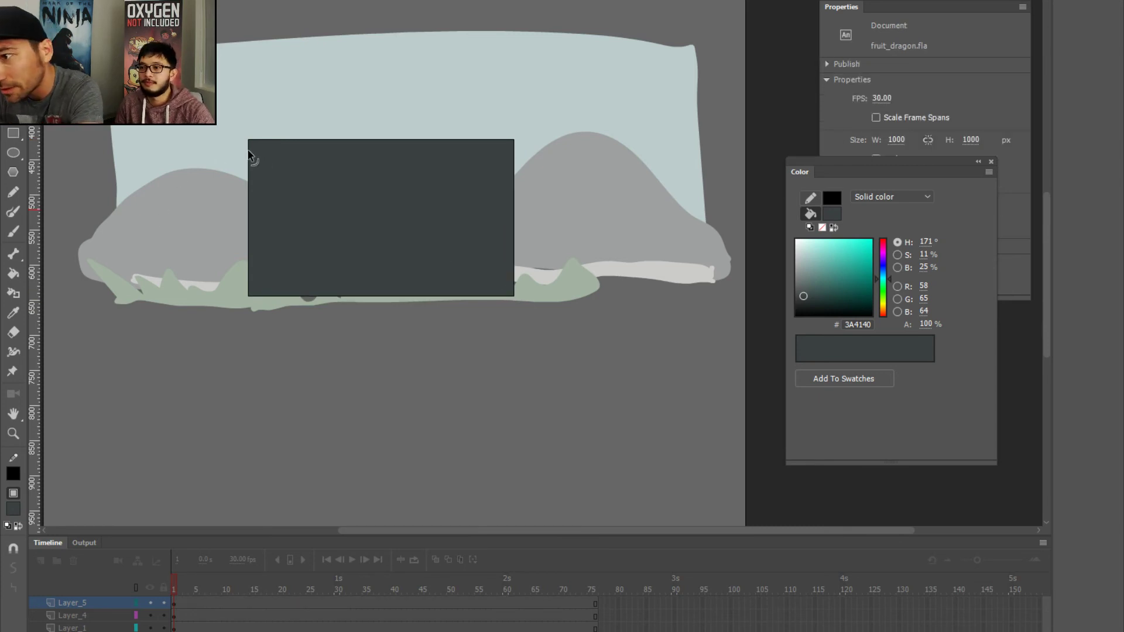
- Scale the rectangle's outline inward and delete the fill inside it, cutting a window of about 324 by 191 px
double_click(250, 157)
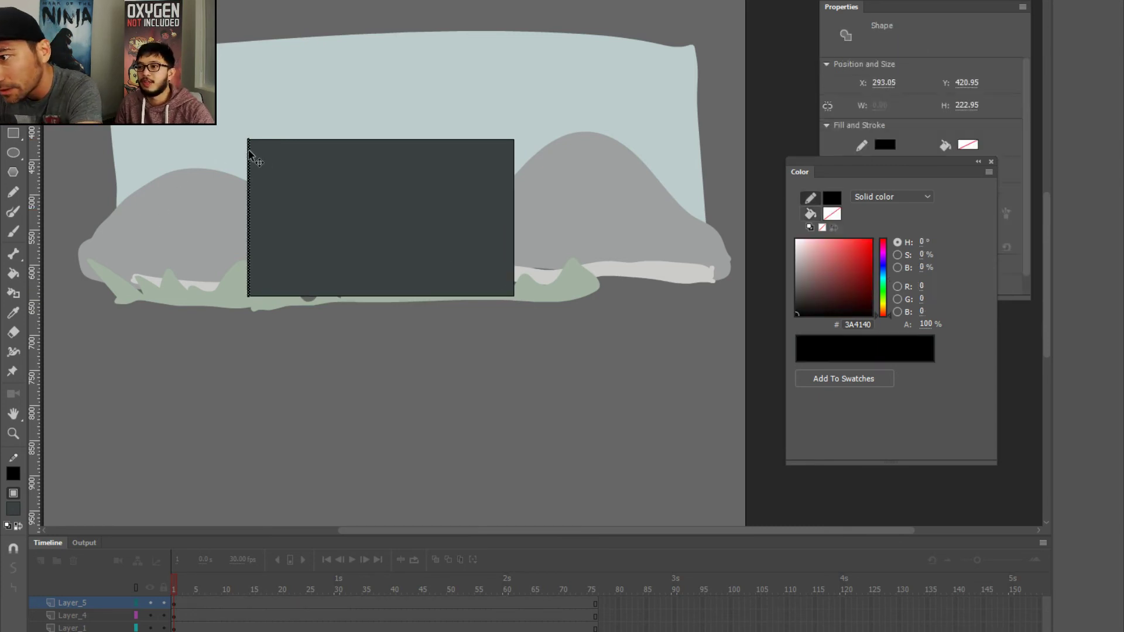
key("q")
left_click_drag(251, 137, 267, 149)
left_click(269, 186)
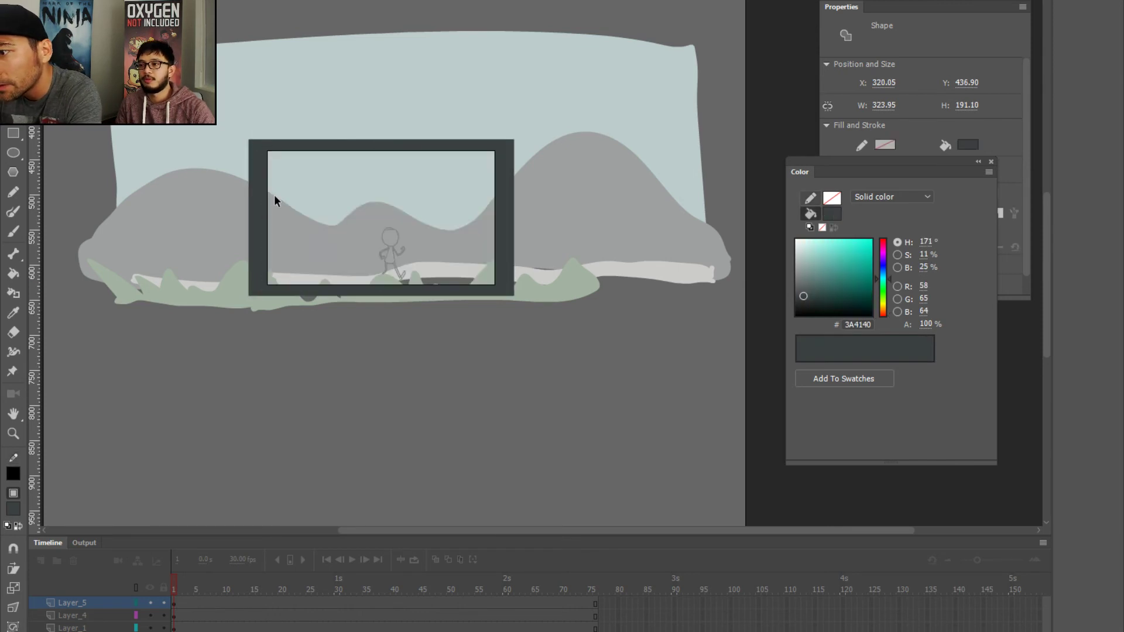
key("Delete")
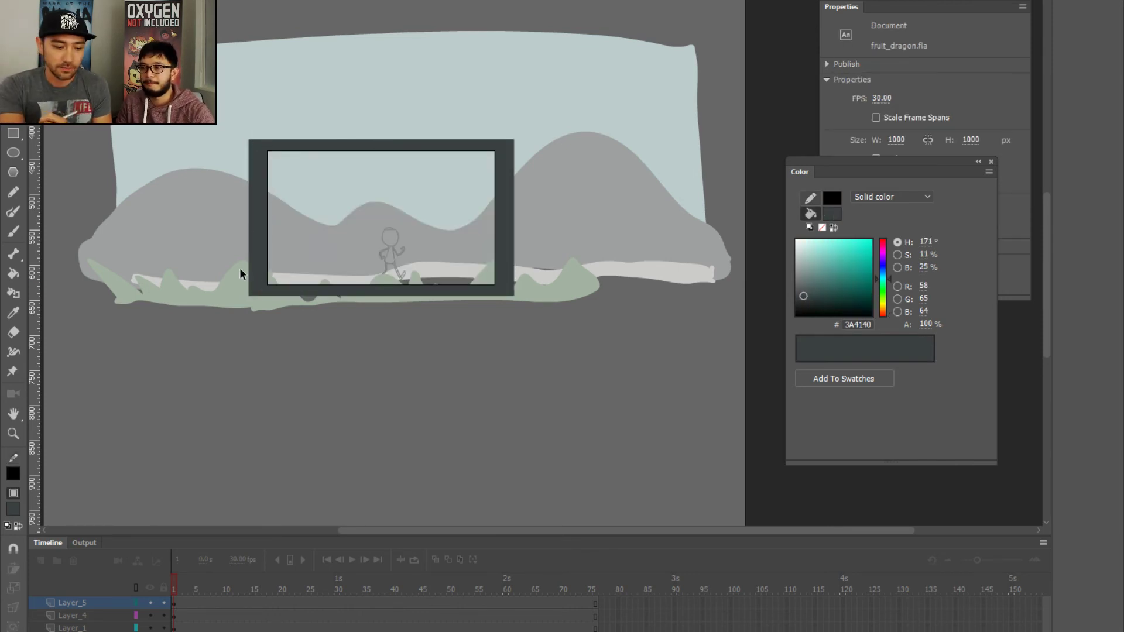
- Exit the frame group and shift the frame down to X 291.75, Y 439.80 around the stick figure
key("ctrl+2")
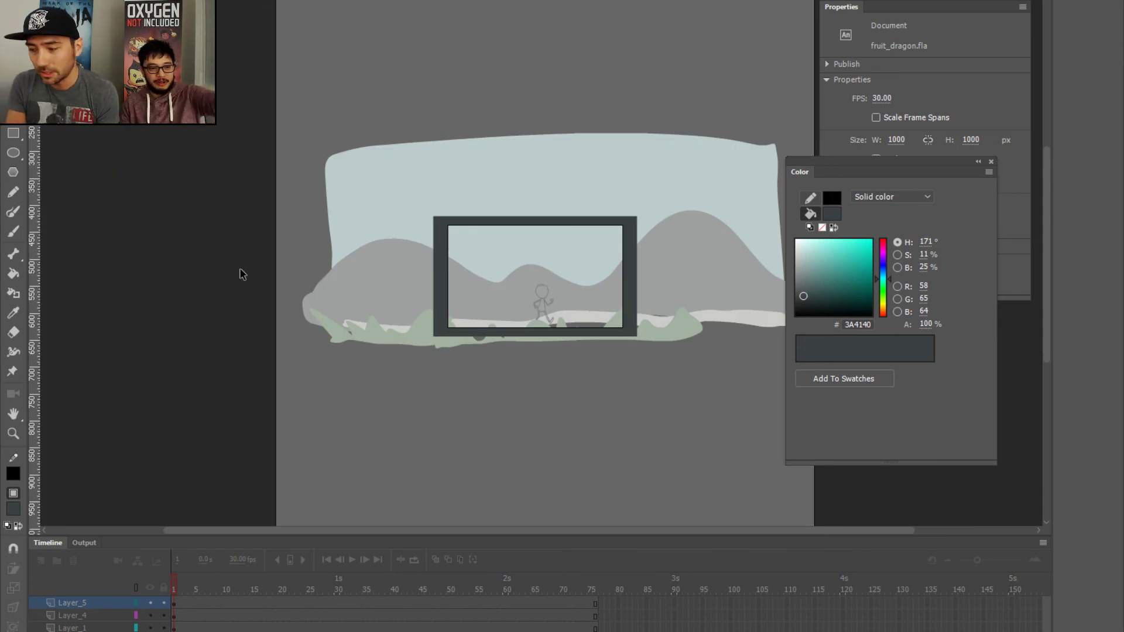
key("ctrl+equal")
scroll(297, 158, "down", 6)
scroll(296, 158, "right", 6)
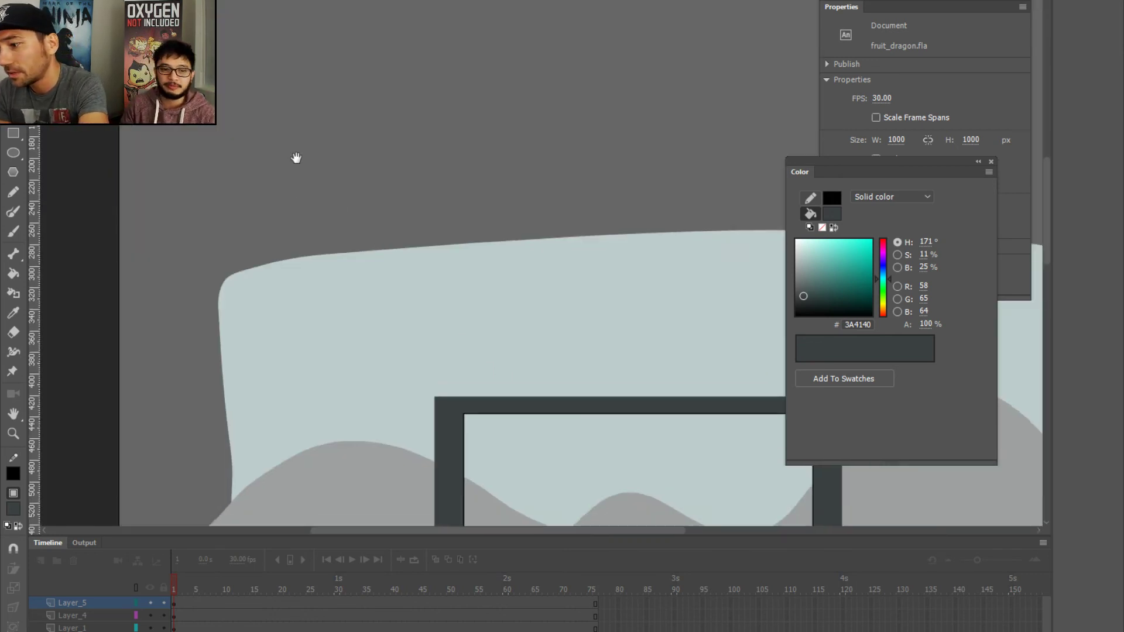
scroll(142, 256, "down", 3)
scroll(141, 271, "down", 3)
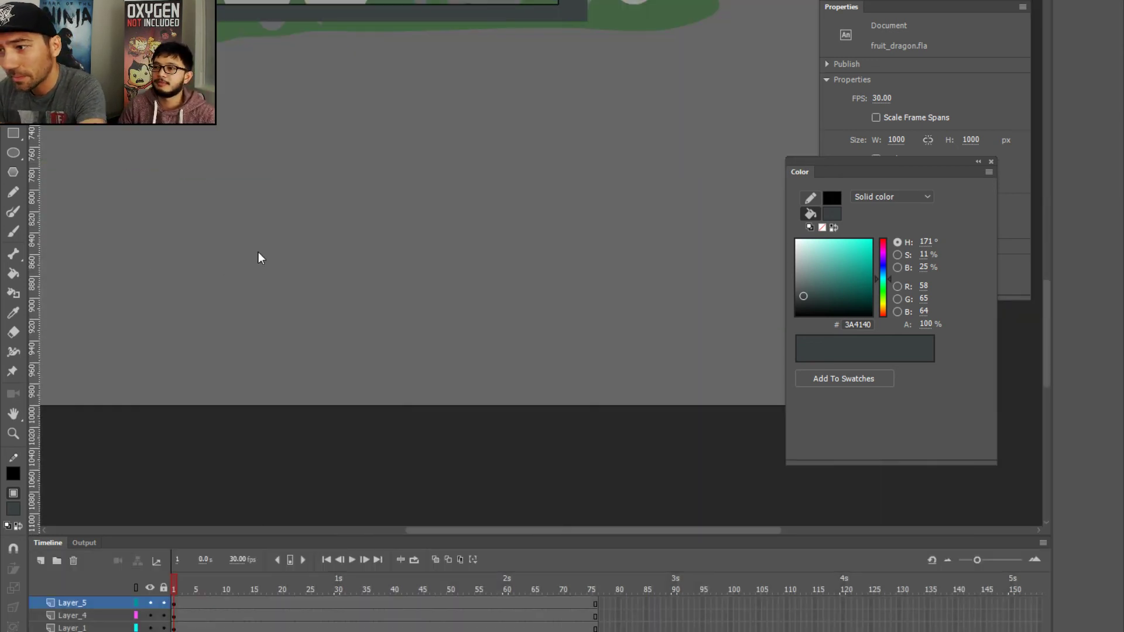
left_click_drag(237, 176, 286, 416)
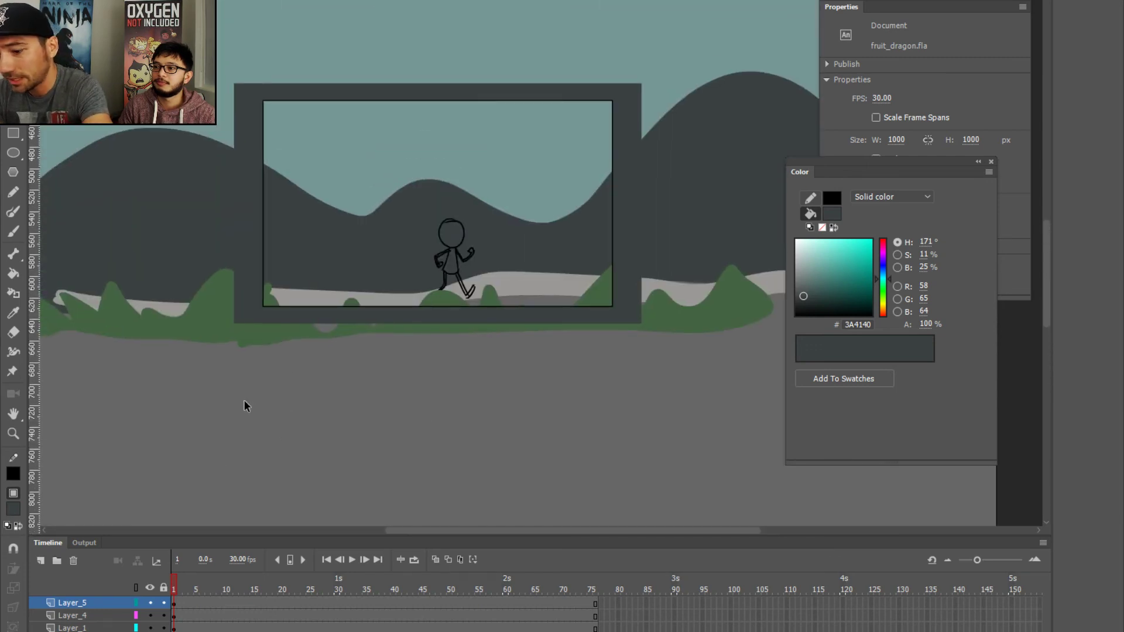
mouse_move(177, 581)
left_mouse_down()
mouse_move(484, 577)
mouse_move(174, 579)
left_mouse_up()
left_click_drag(248, 298, 248, 307)
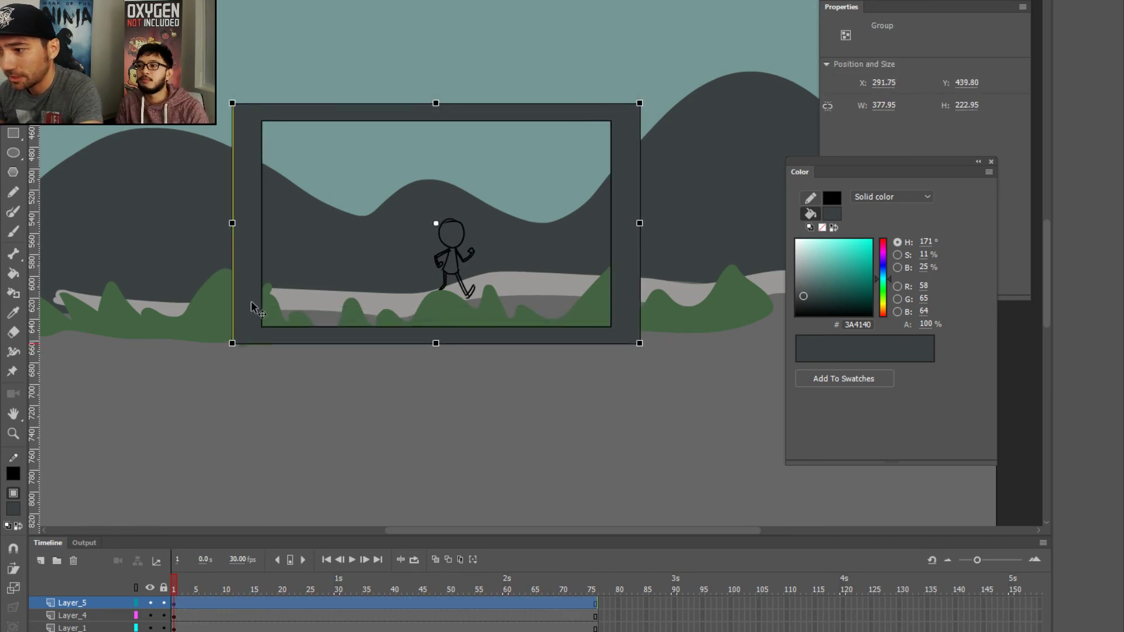
key("ctrl+minus")
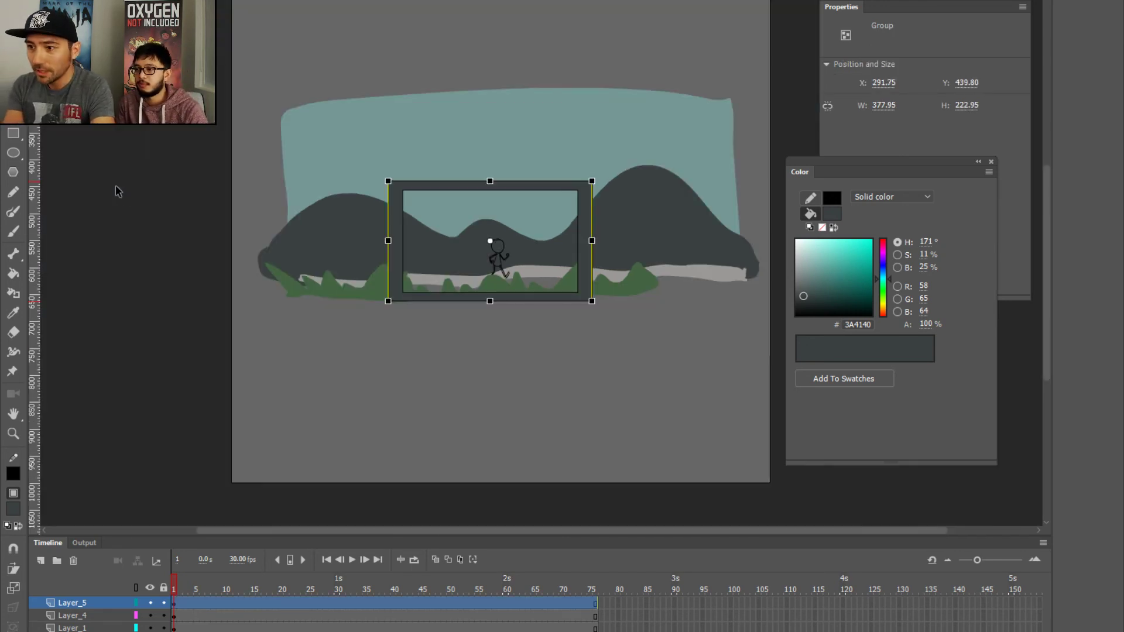
- Select the sky, hills, ground and grass symbols together and slide them left behind the frame without the stick figure
left_click_drag(250, 159, 317, 305)
key("shift+Left")
key("shift+Left")
key("shift+Left")
key("shift+Left")
key("shift+Left")
key("shift+Left")
key("shift+Left")
key("shift+Left")
key("shift+Left")
key("shift+Left")
key("shift+Left")
key("shift+Left")
key("shift+Left")
key("shift+Left")
key("shift+Left")
key("shift+Left")
key("shift+Left")
key("shift+Left")
key("shift+Left")
key("shift+Left")
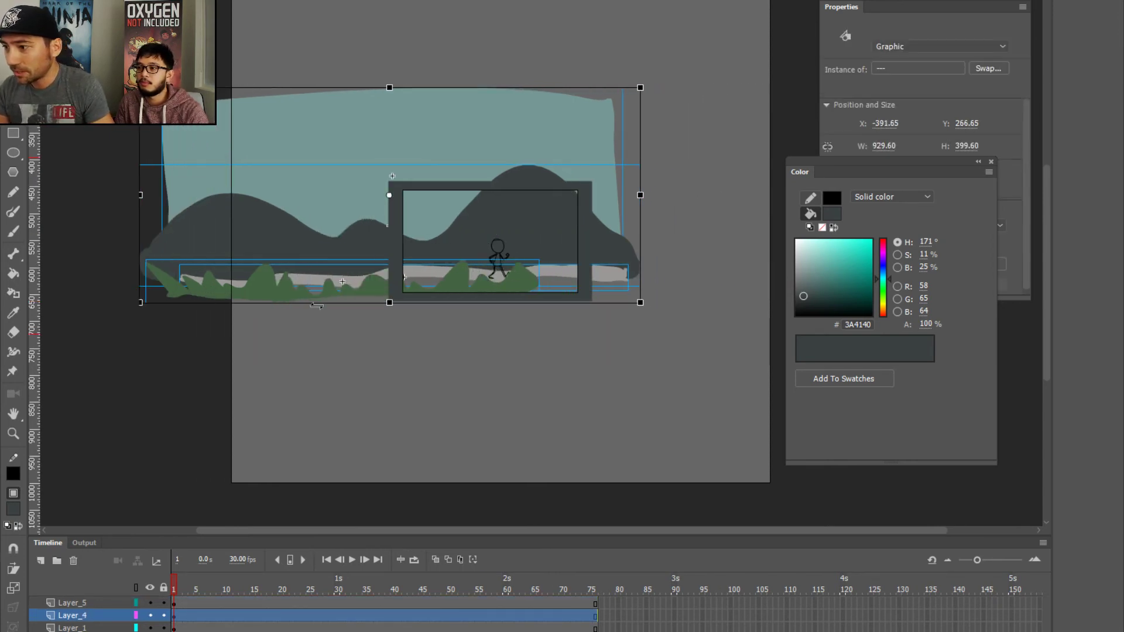
key("shift+Left")
- Slide the selected background symbols back right to X -79.65 and deselect them
key("shift+Right")
key("shift+Right")
key("shift+Right")
key("shift+Right")
key("shift+Right")
key("shift+Right")
key("shift+Right")
key("shift+Right")
key("shift+Right")
key("shift+Right")
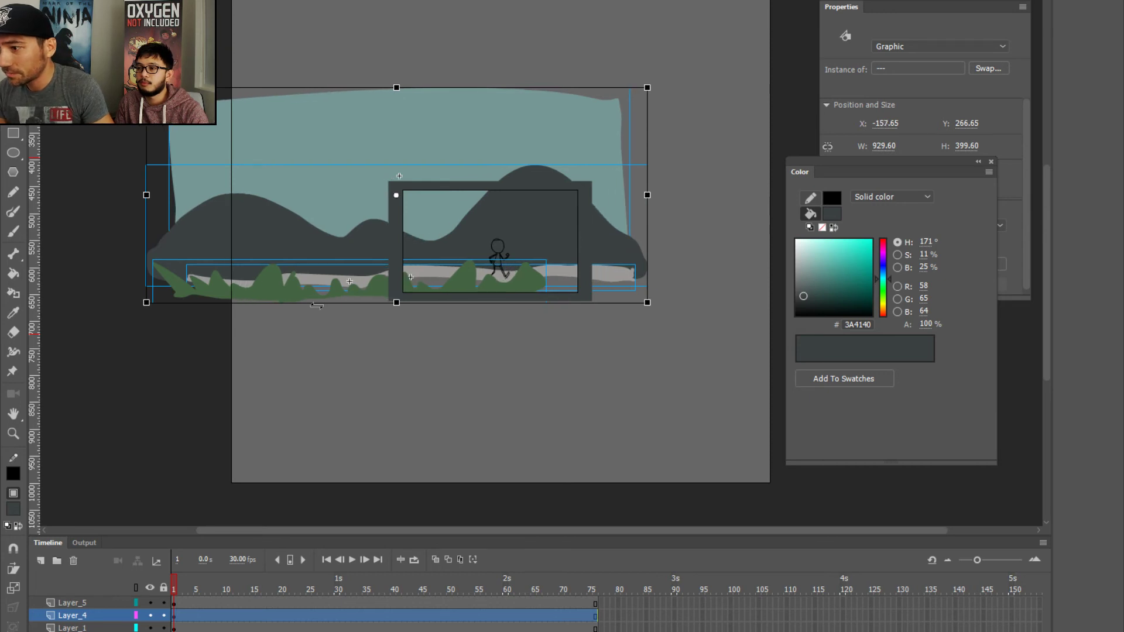
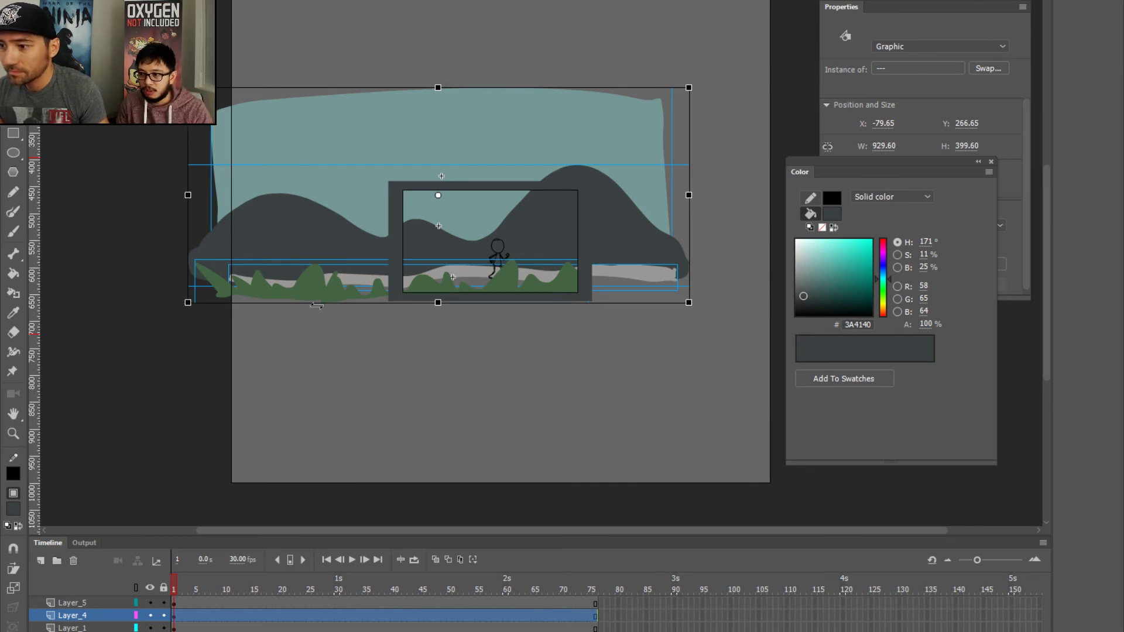
left_click(159, 141)
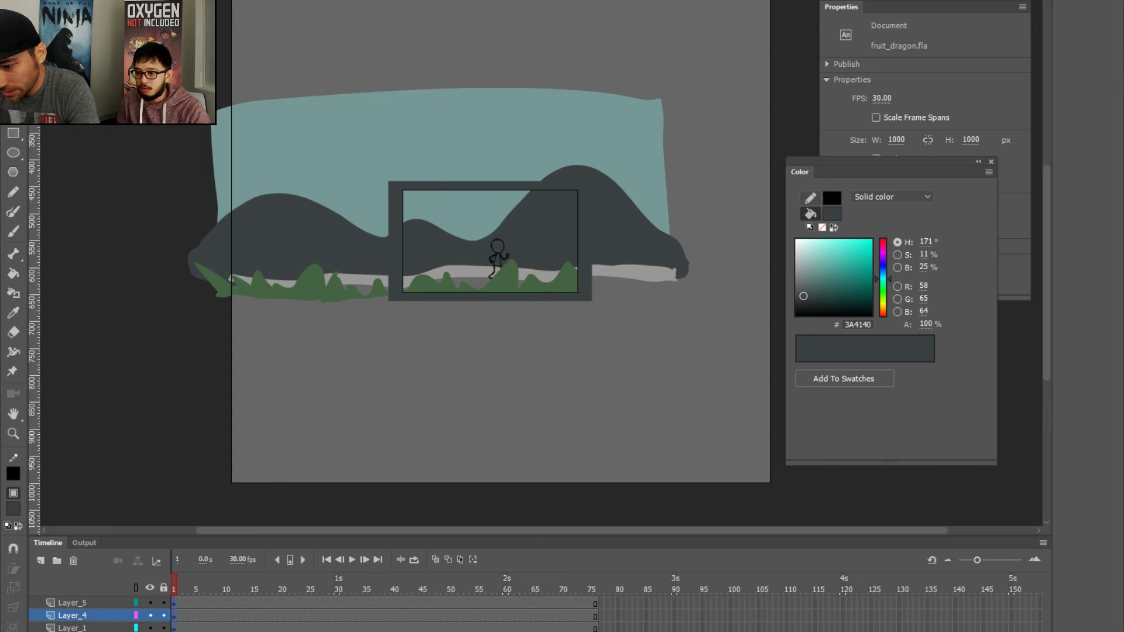
- Insert keyframes at frame 75 on all layers
key("ctrl+a")
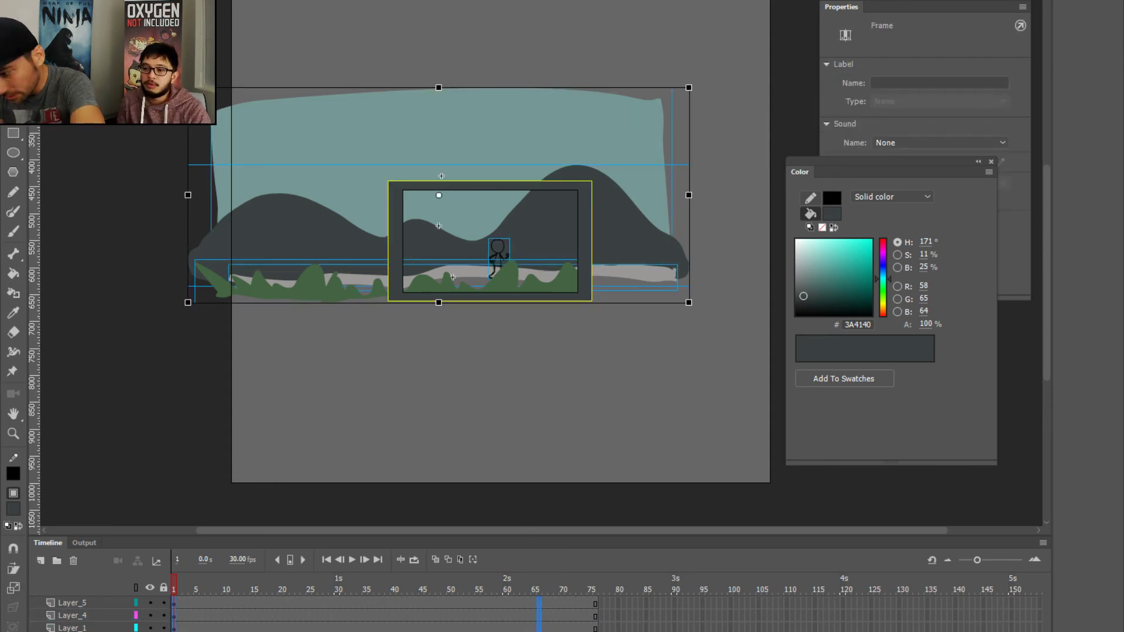
key("F6")
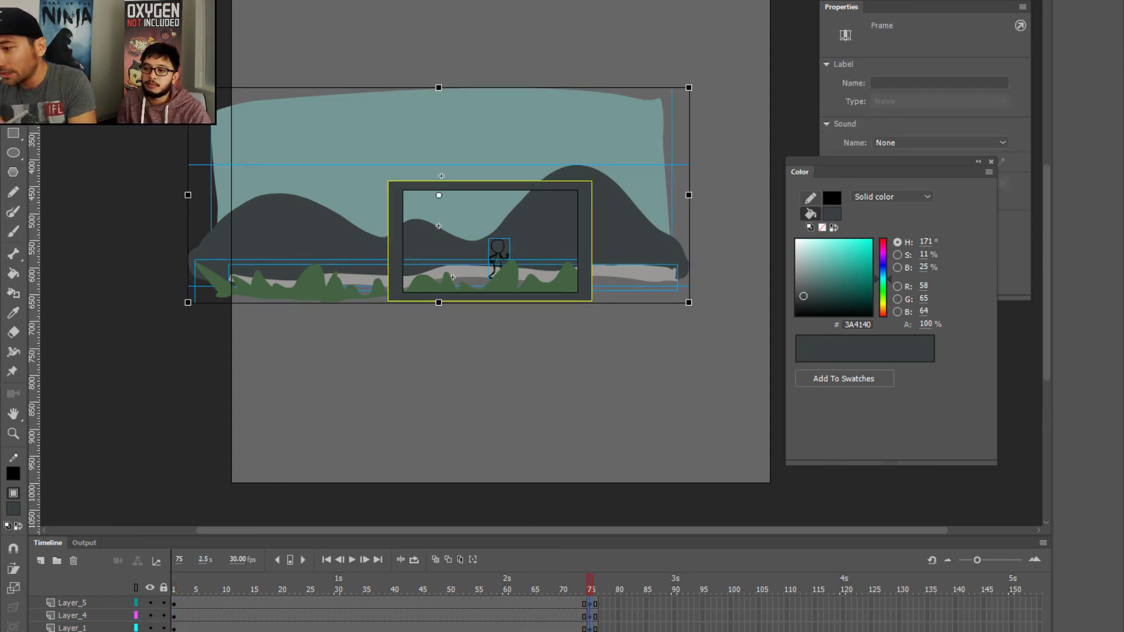
key("Right")
key("Right")
key("Right")
key("Right")
key("Right")
key("Right")
key("Right")
key("Right")
key("Right")
key("Right")
key("Right")
key("Right")
key("Right")
key("Right")
key("Right")
key("Right")
key("Right")
key("Right")
key("Right")
key("Right")
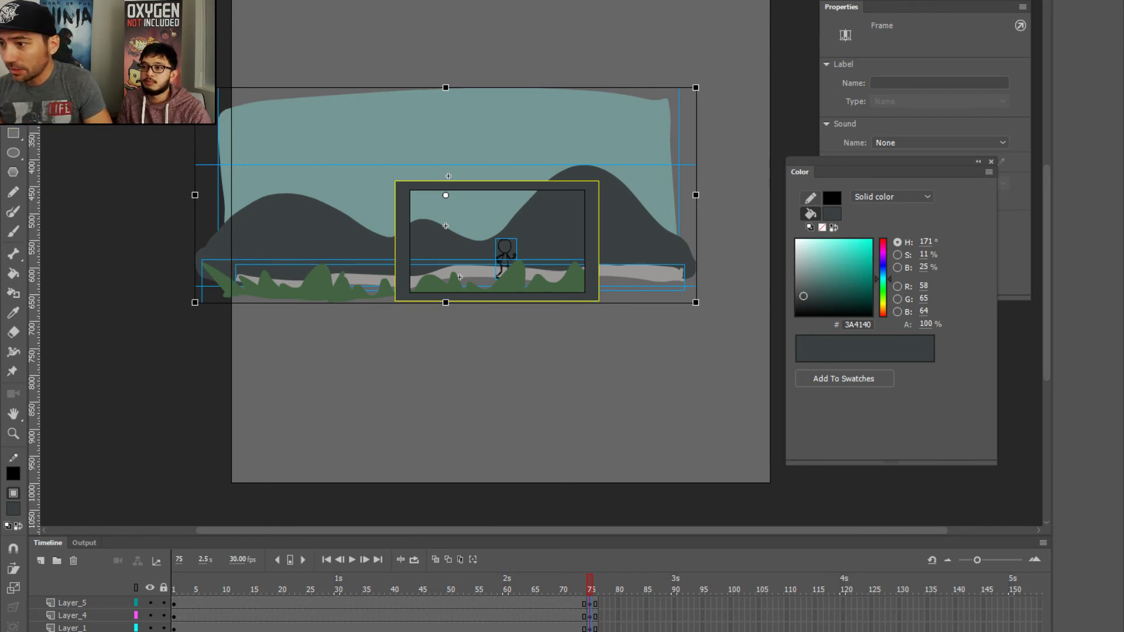
key("ctrl+z")
left_click(371, 345)
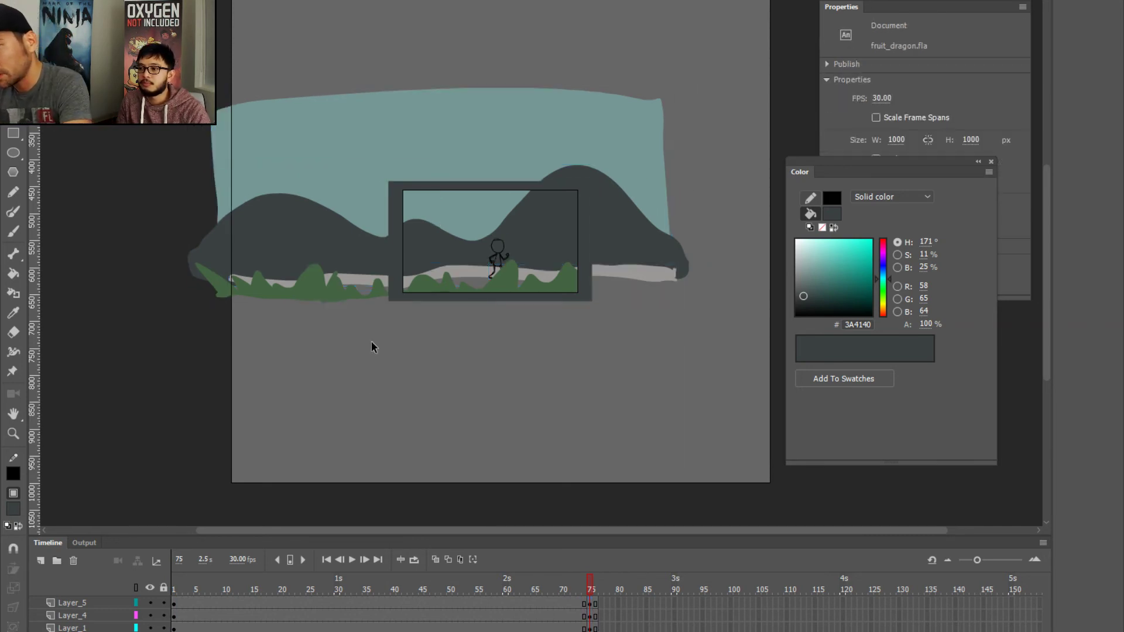
- At frame 75, select the background symbols without the frame and stick figure and slide them right to X 245.35
left_click(395, 234)
left_click(104, 615)
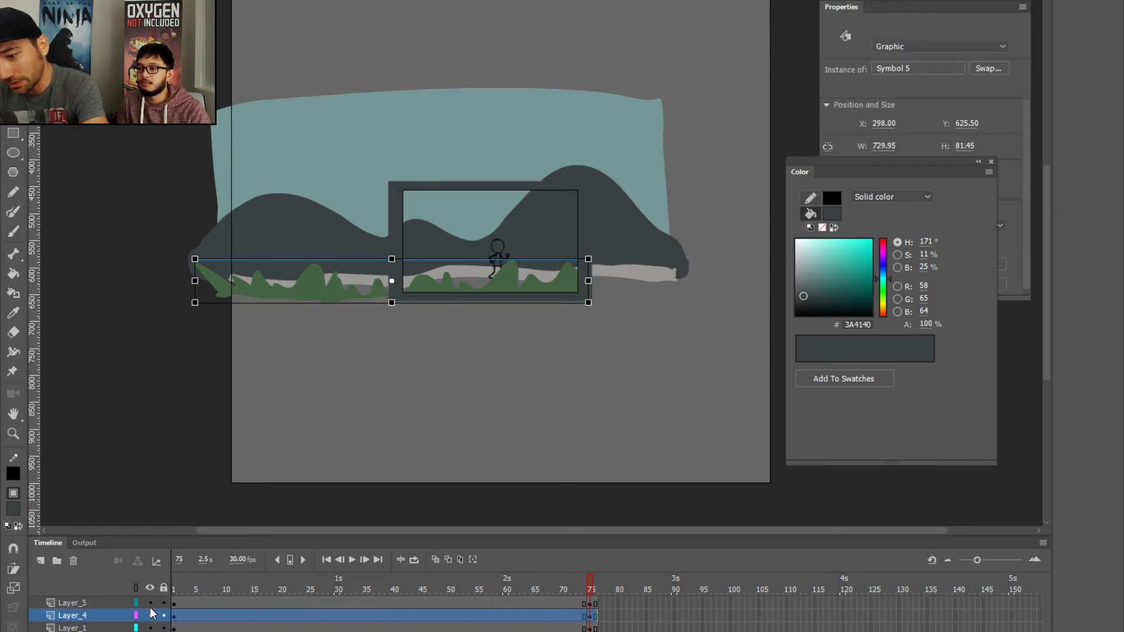
left_click(149, 603)
left_click(149, 603)
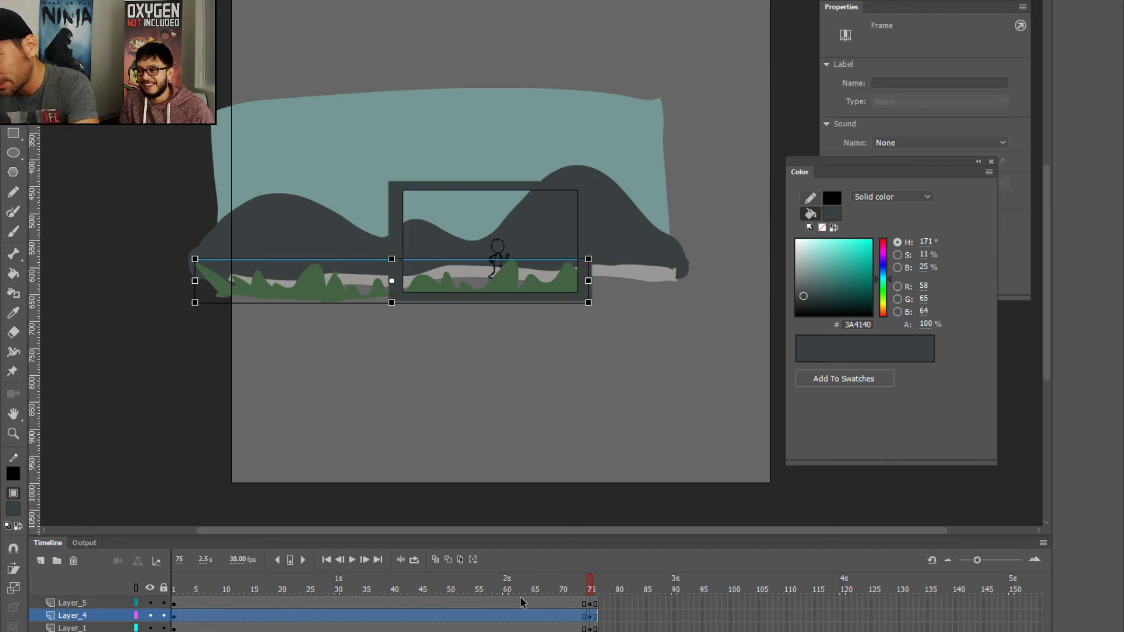
left_click(577, 588)
left_click(580, 588)
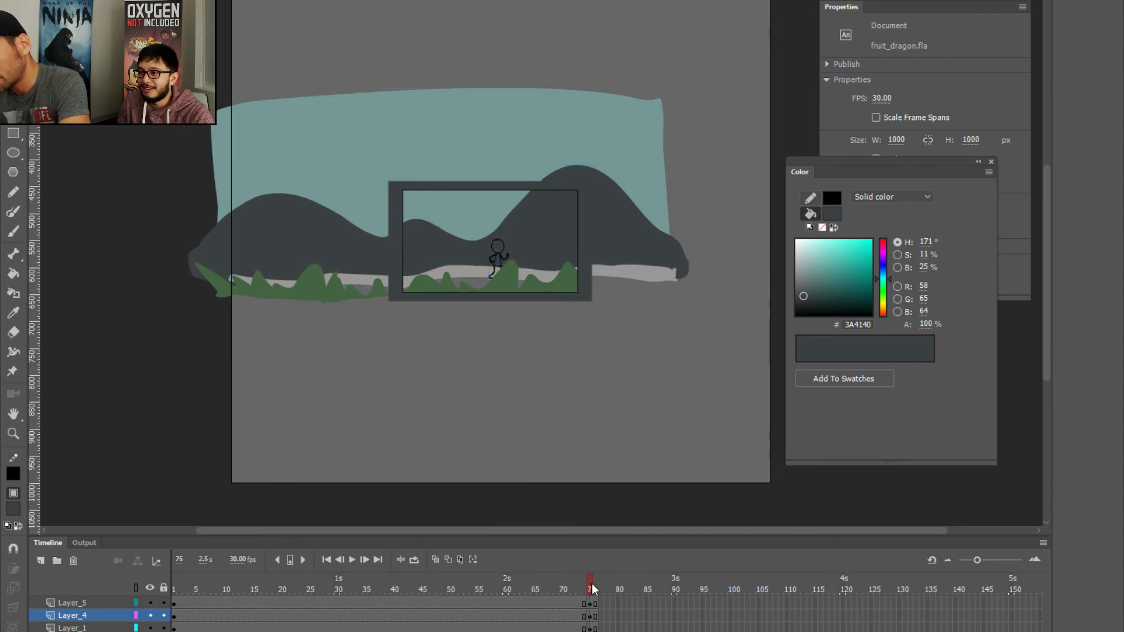
key("ctrl+a")
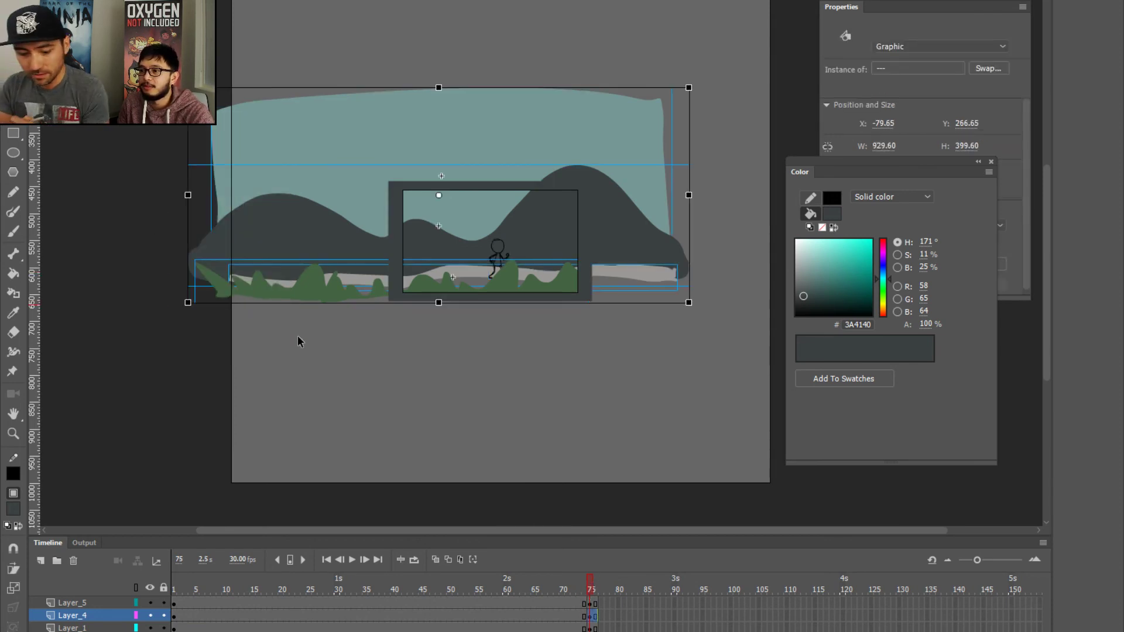
key("shift+Right")
key("shift+Right")
key("shift+Right")
key("shift+Right")
key("shift+Right")
key("shift+Right")
key("shift+Right")
key("shift+Right")
key("shift+Right")
key("shift+Right")
key("shift+Right")
key("shift+Right")
key("shift+Right")
key("shift+Right")
key("shift+Right")
key("shift+Right")
key("shift+Right")
key("shift+Right")
key("shift+Right")
key("shift+Right")
key("shift+Left")
key("shift+Left")
key("shift+Left")
key("shift+Right")
key("shift+Right")
key("shift+Right")
key("shift+Right")
key("shift+Right")
key("shift+Right")
key("shift+Right")
key("shift+Right")
key("shift+Right")
key("shift+Right")
key("shift+Right")
key("shift+Right")
key("shift+Right")
key("shift+Right")
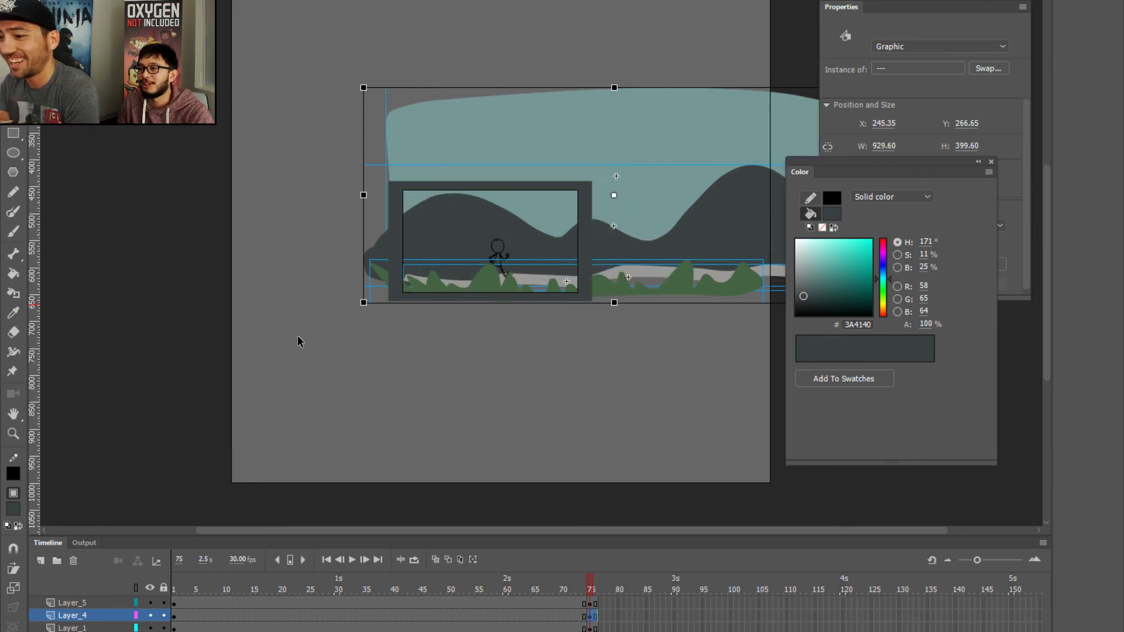
key("shift+Right")
key("Right")
key("Right")
key("Right")
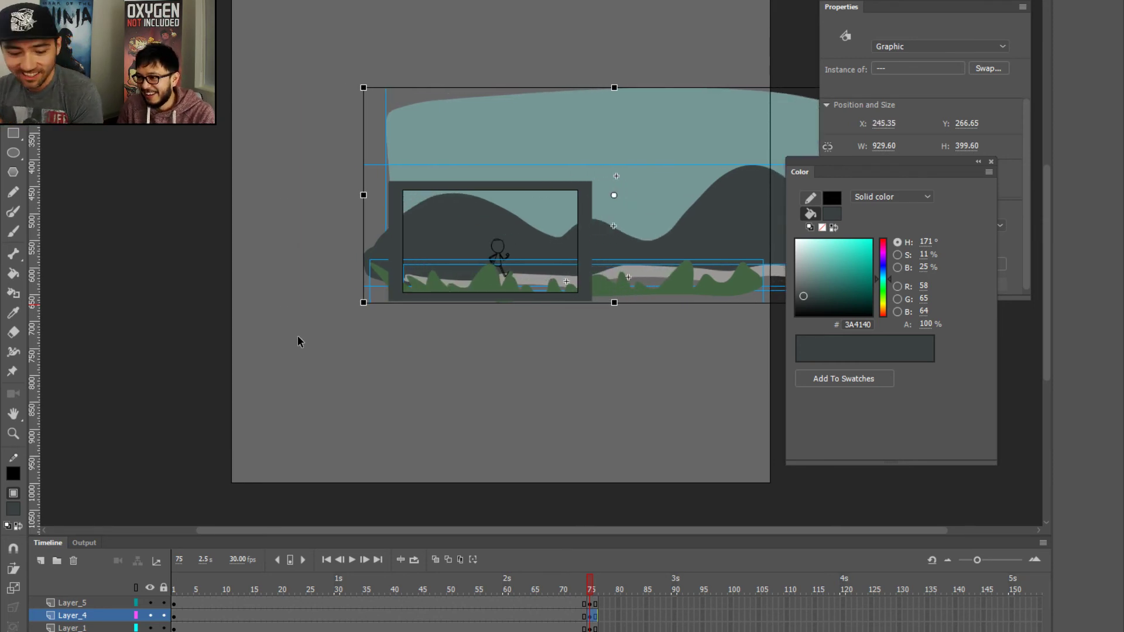
- Flip the stick figure symbol horizontally at the frame 75 keyframe
left_click(298, 342)
left_click(493, 254)
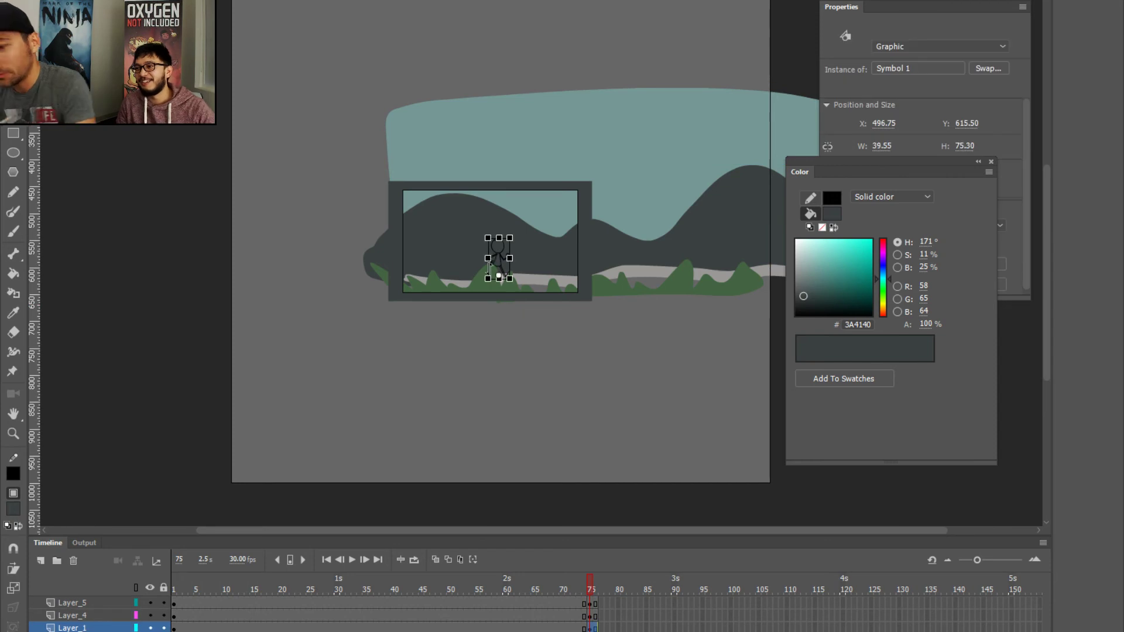
scroll(489, 268, "up", 5)
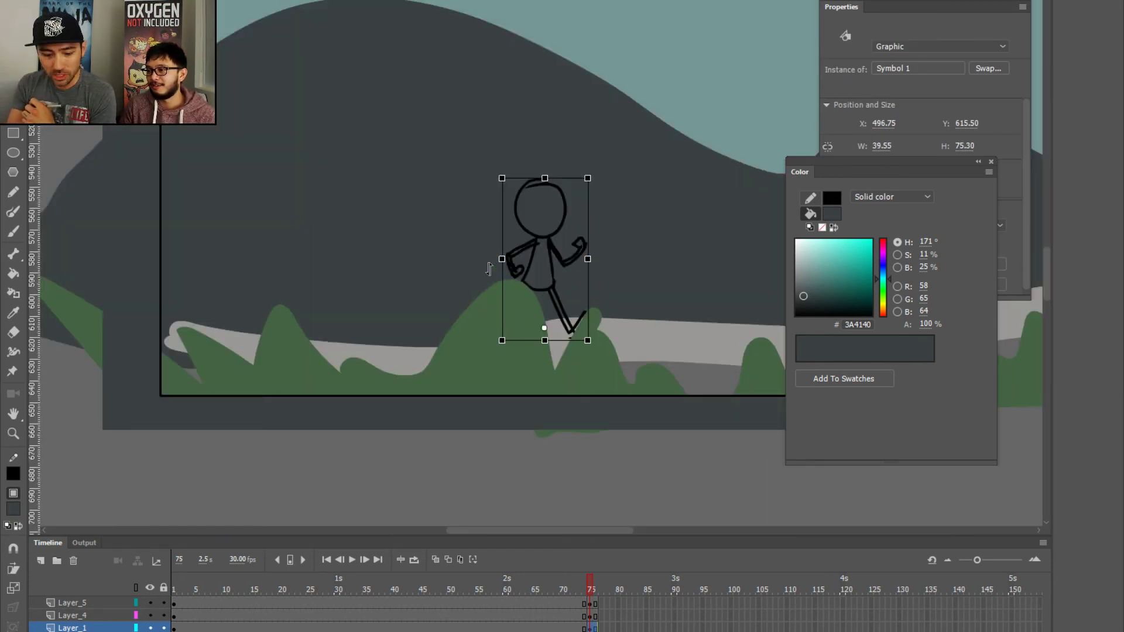
right_click(529, 248)
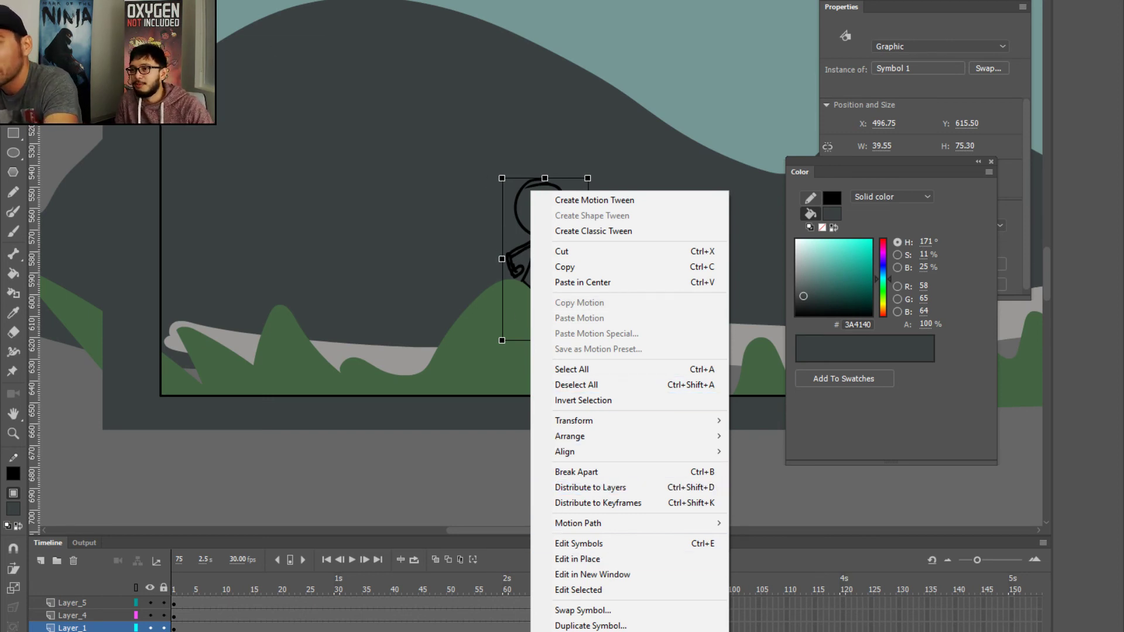
left_click(494, 234)
left_click(534, 251)
right_click(534, 251)
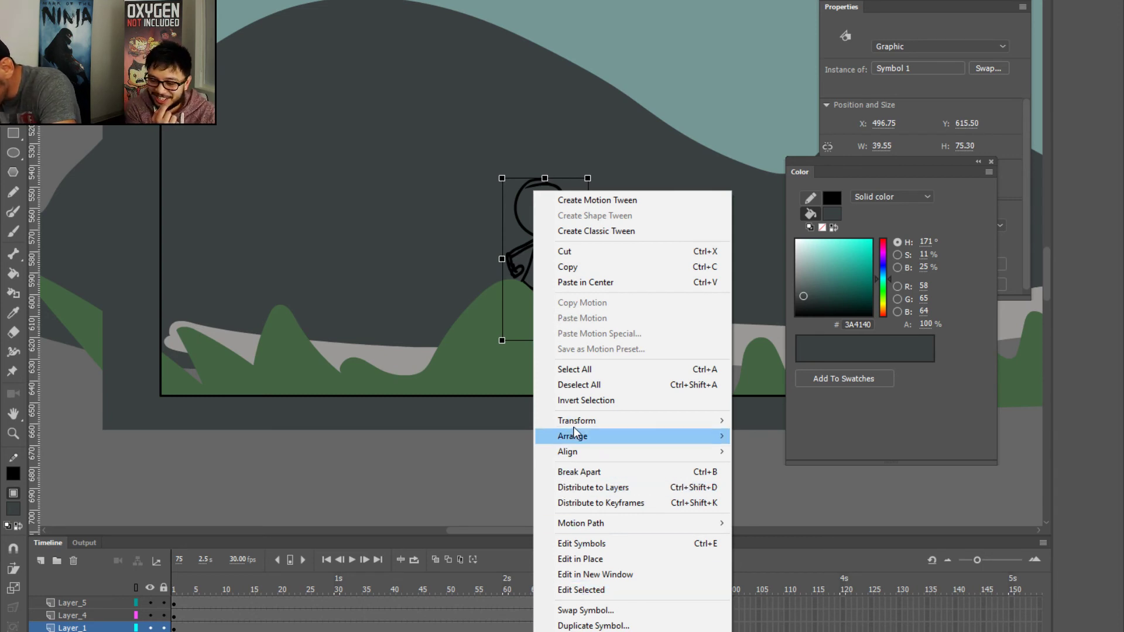
mouse_move(571, 426)
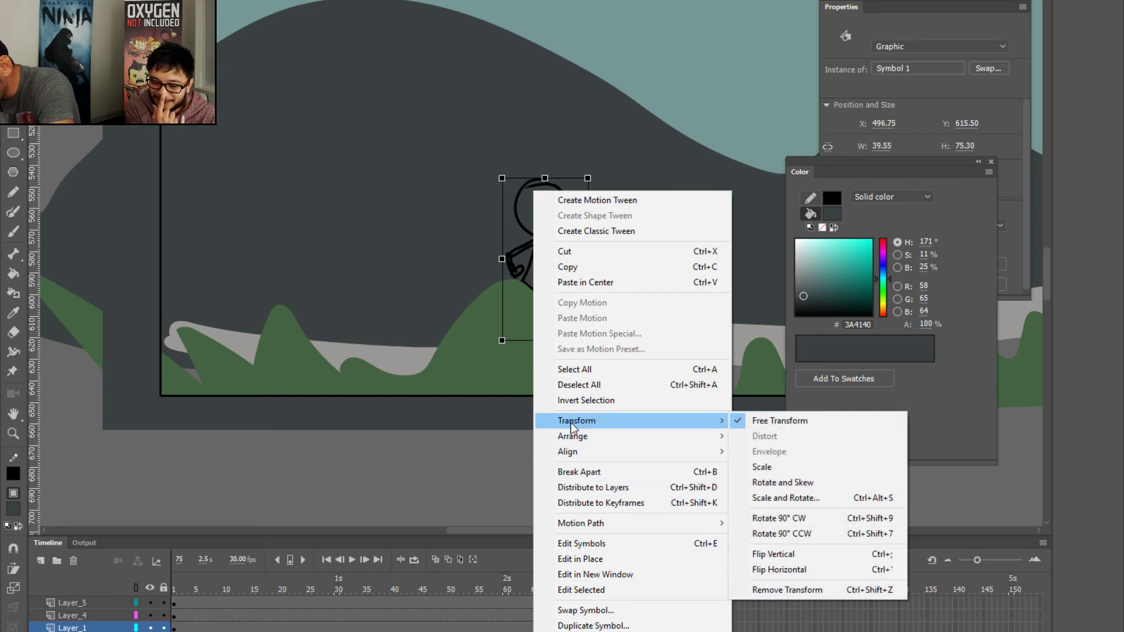
left_click(765, 570)
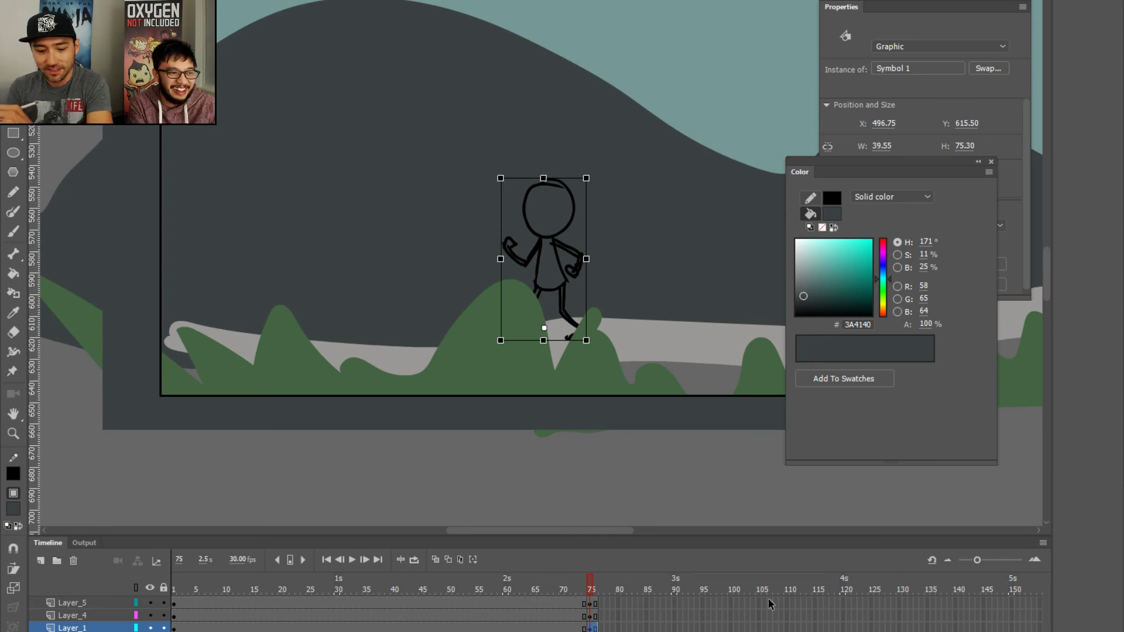
- Play the animation and scrub between the first and last keyframes to check the stick figure and scenery
key("ctrl+minus")
key("Return")
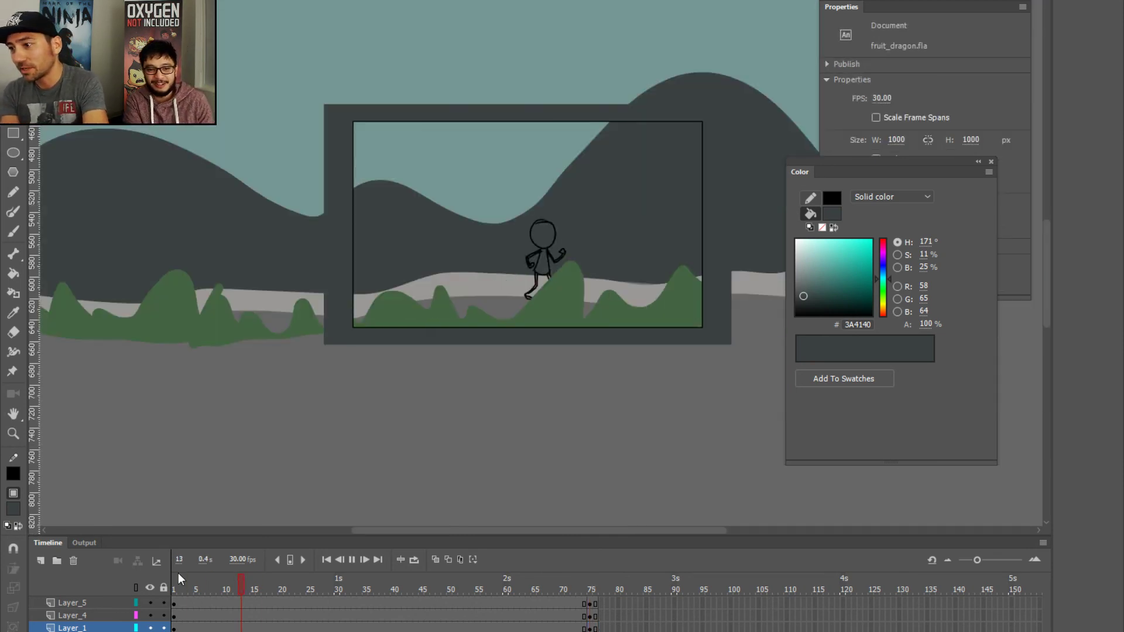
key("Return")
left_click_drag(570, 589, 594, 588)
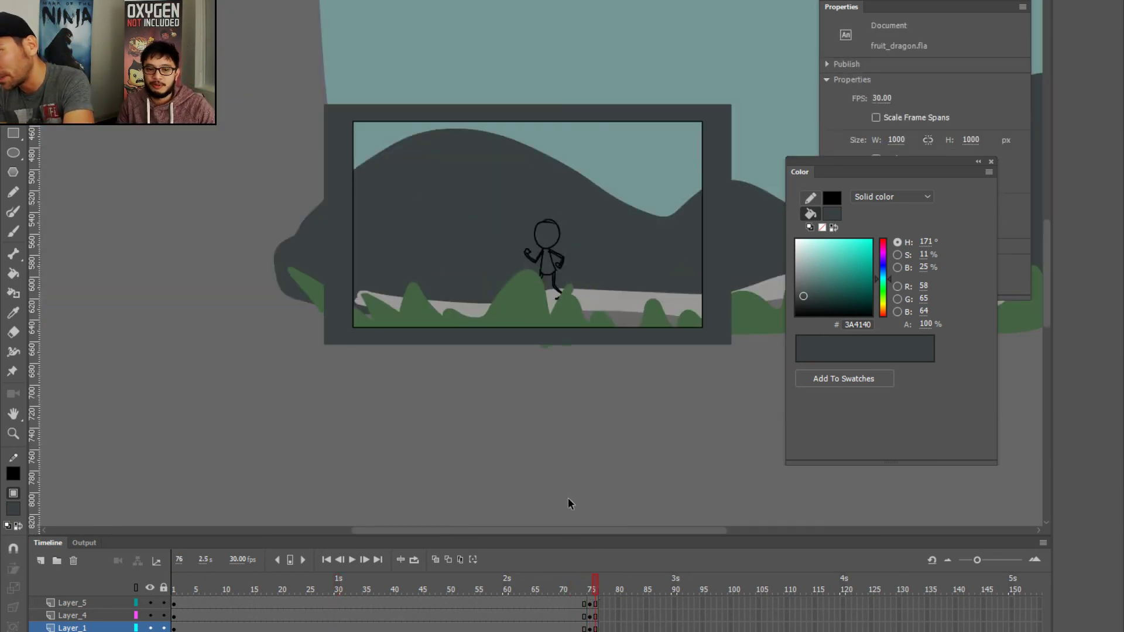
left_click(540, 266)
left_click(590, 625)
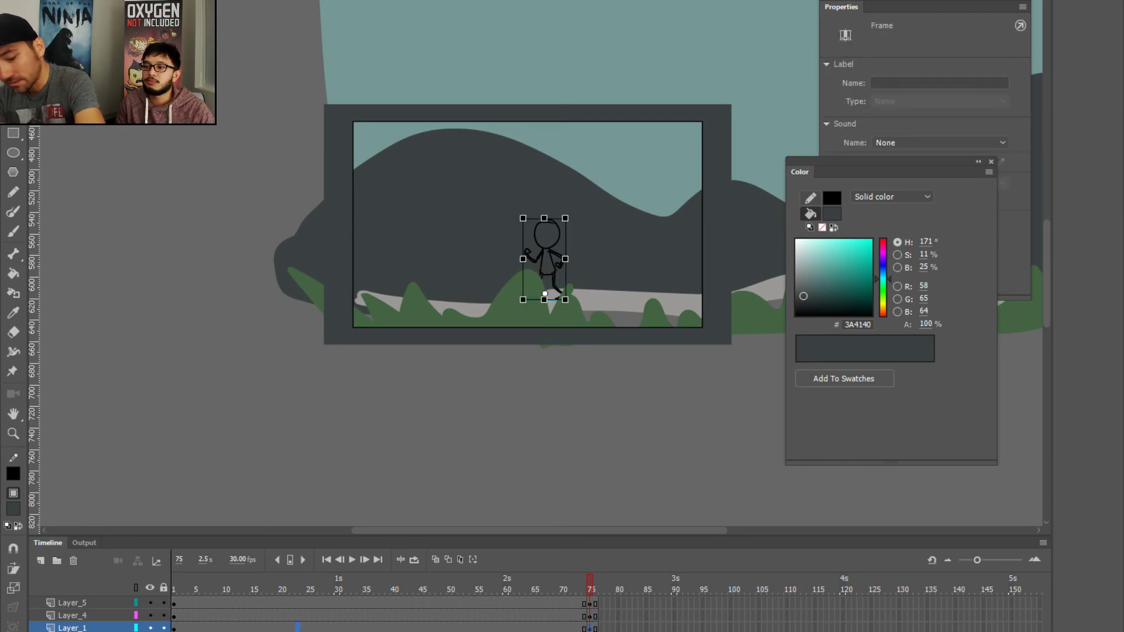
left_click_drag(174, 589, 404, 587)
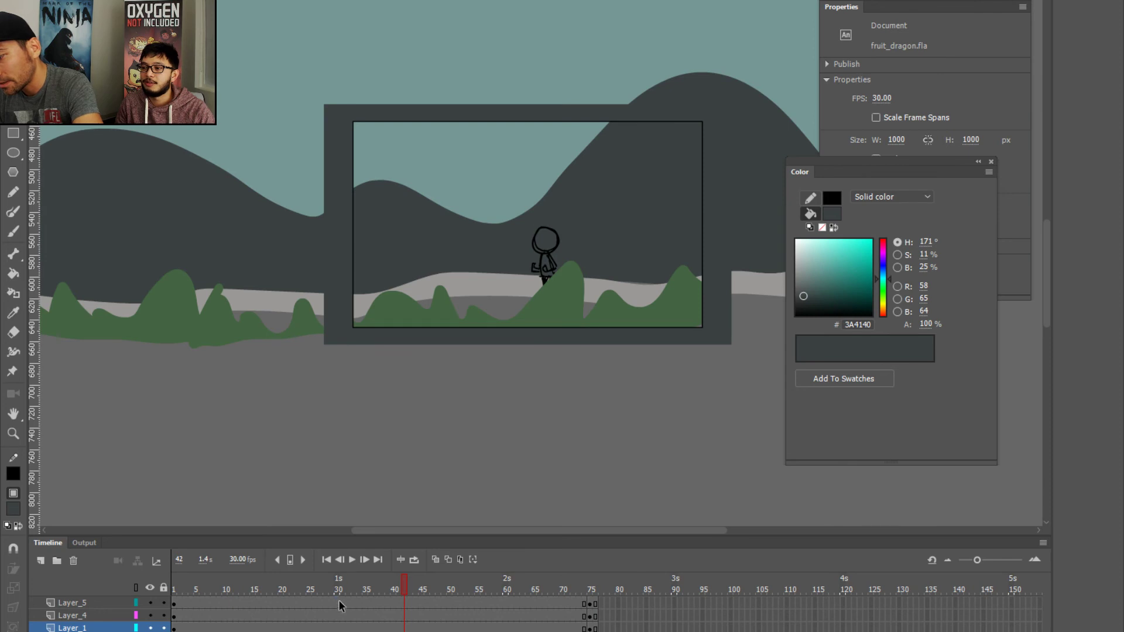
left_click_drag(339, 605, 364, 629)
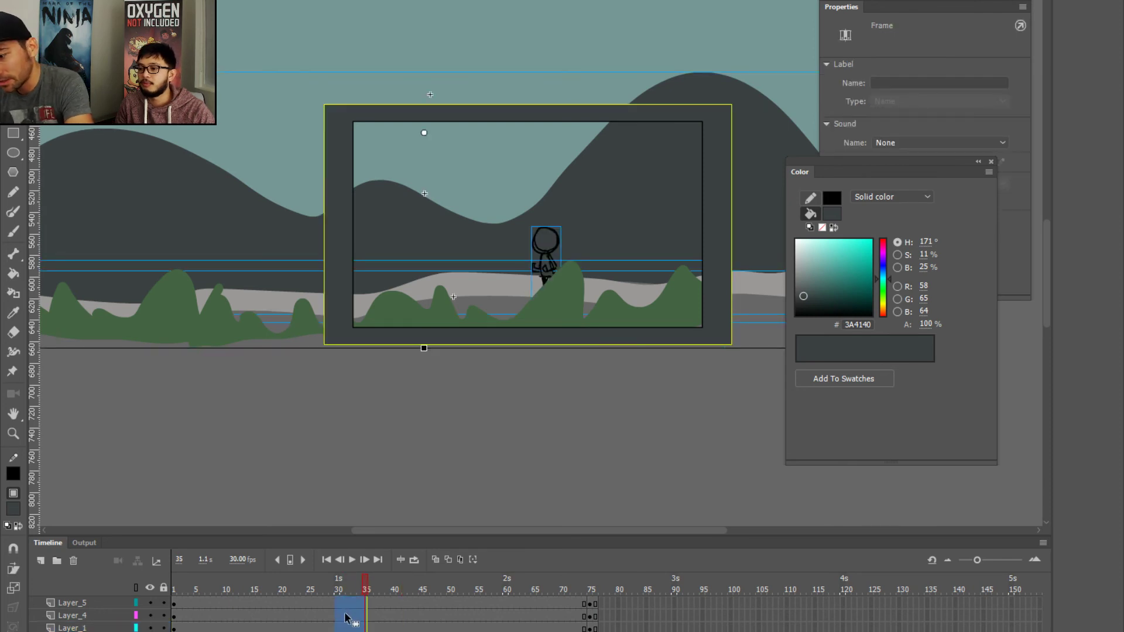
right_click(346, 616)
left_click(380, 250)
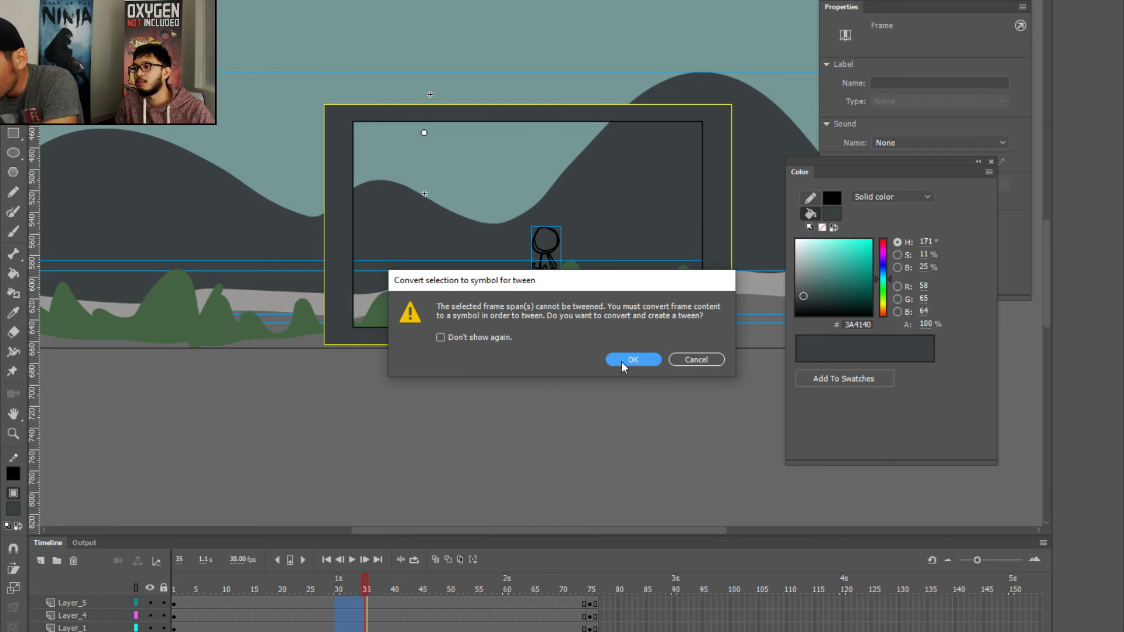
left_click(638, 359)
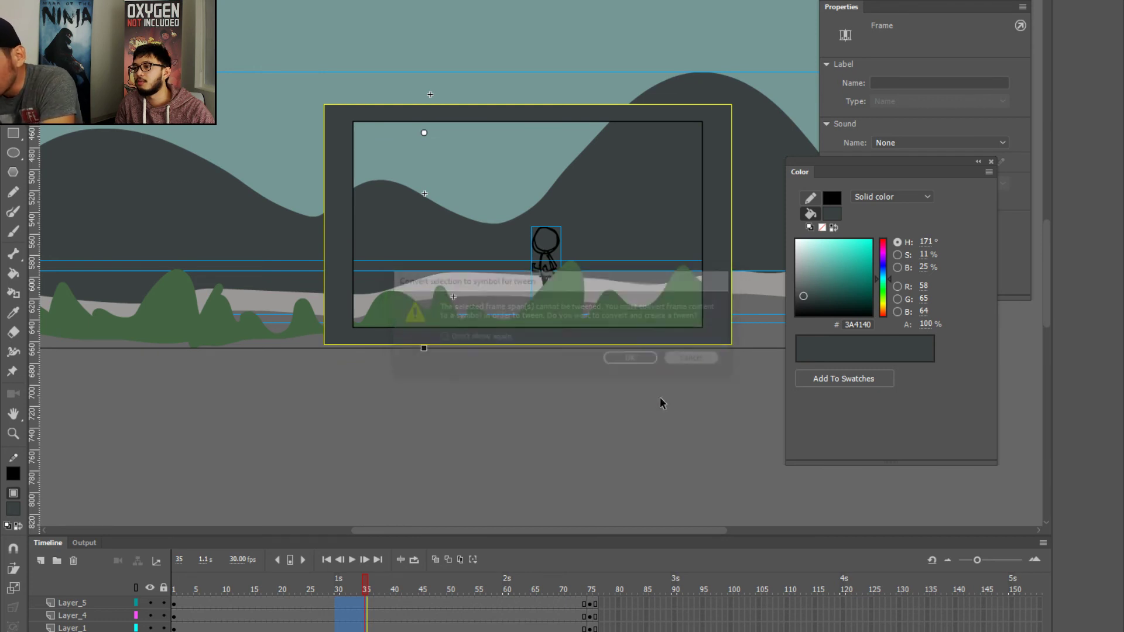
- Lock Layer_5, which holds the camera frame, and check which objects the frames on the unlocked layers contain
left_click(164, 605)
left_click(350, 608)
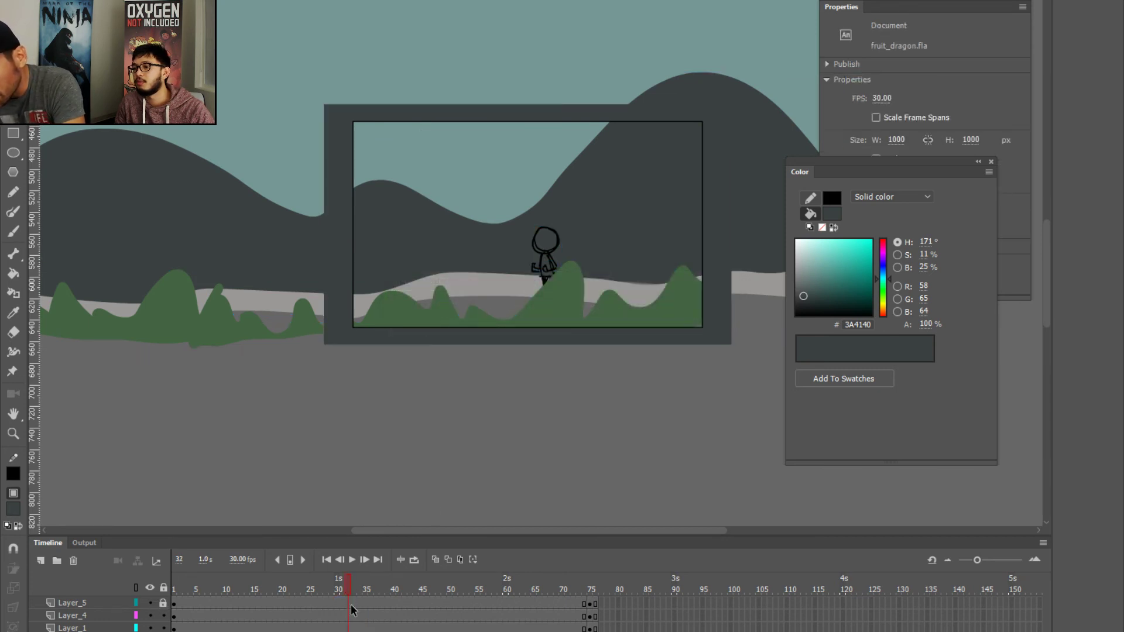
left_click(359, 616)
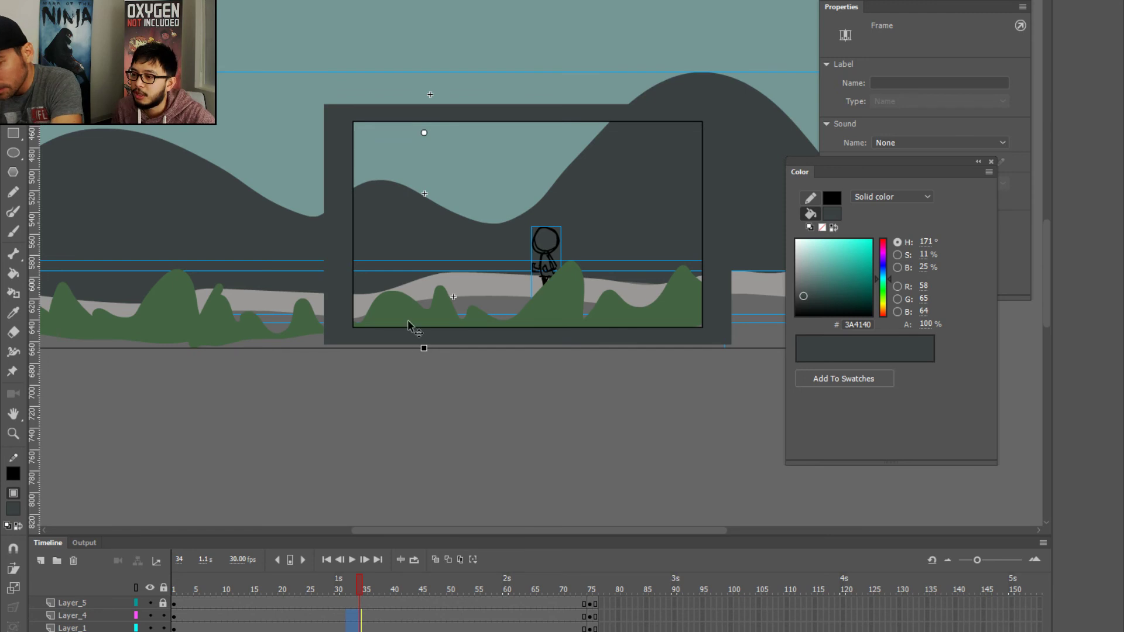
left_click(544, 377)
left_click(545, 258)
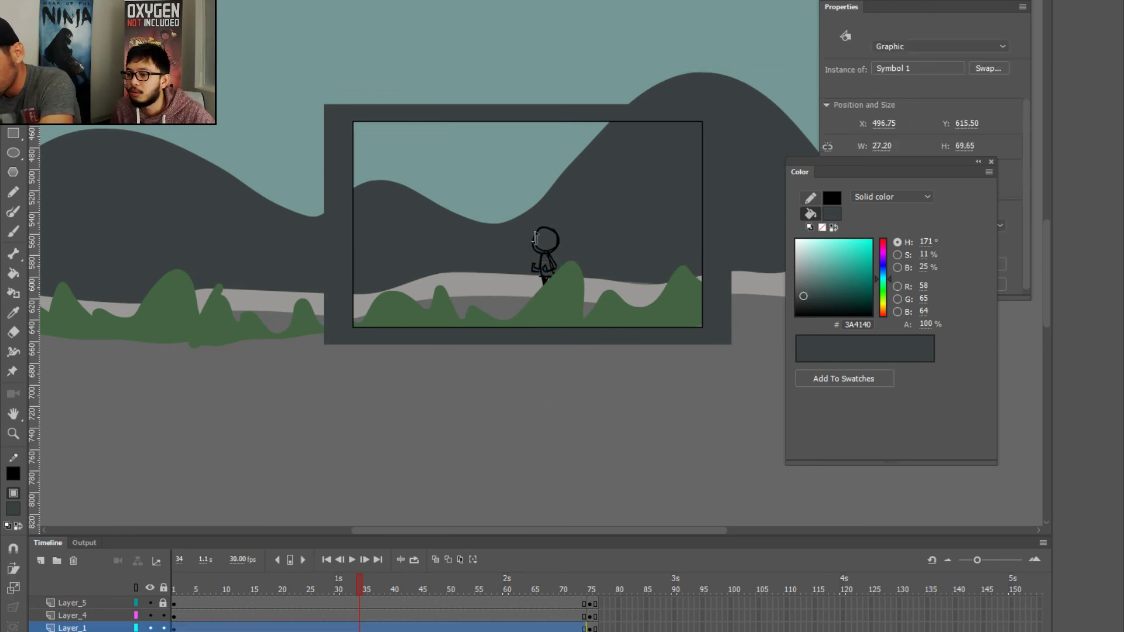
- Select the sky, hills and ground symbols together at frame 2 to check how they share a layer
left_click(179, 628)
left_click(179, 615)
key("f")
left_click(430, 94)
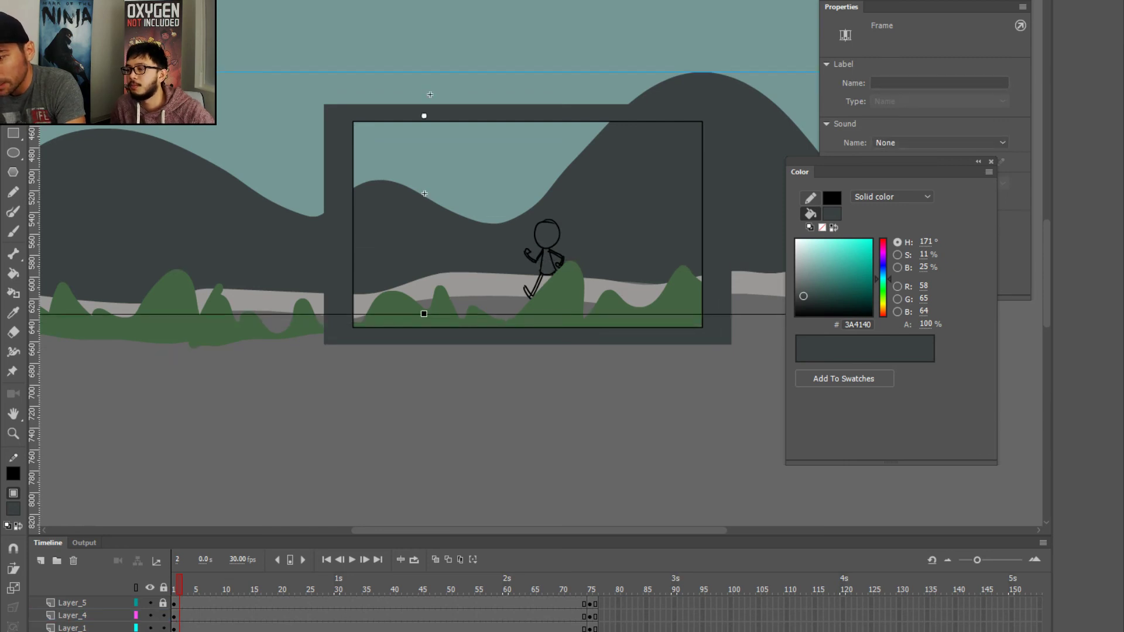
left_click(270, 112)
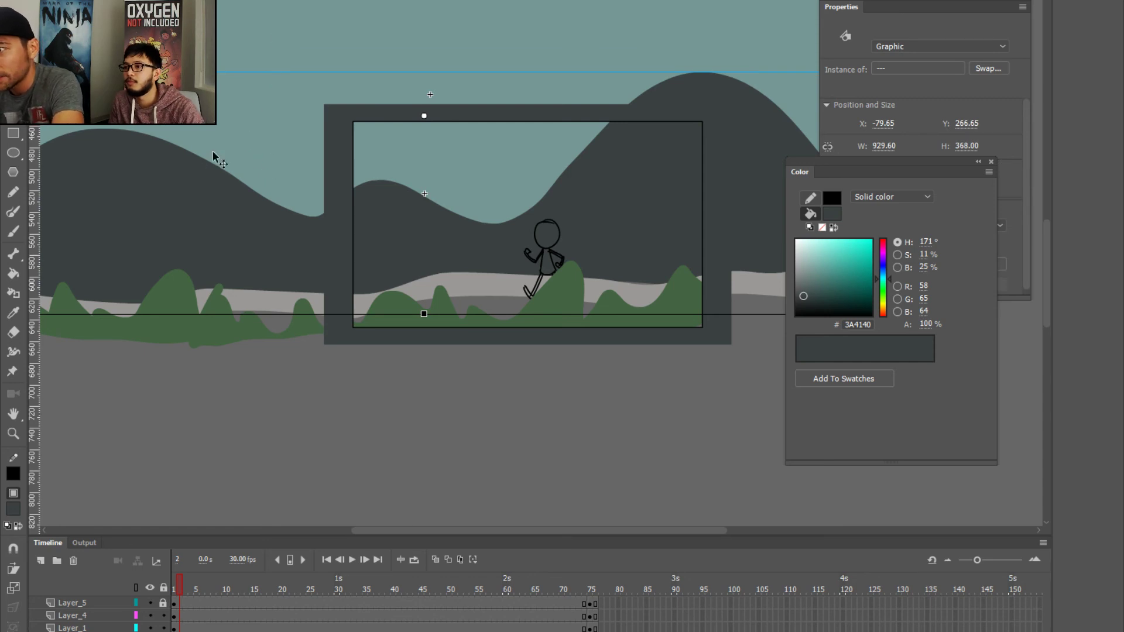
key("ctrl+minus")
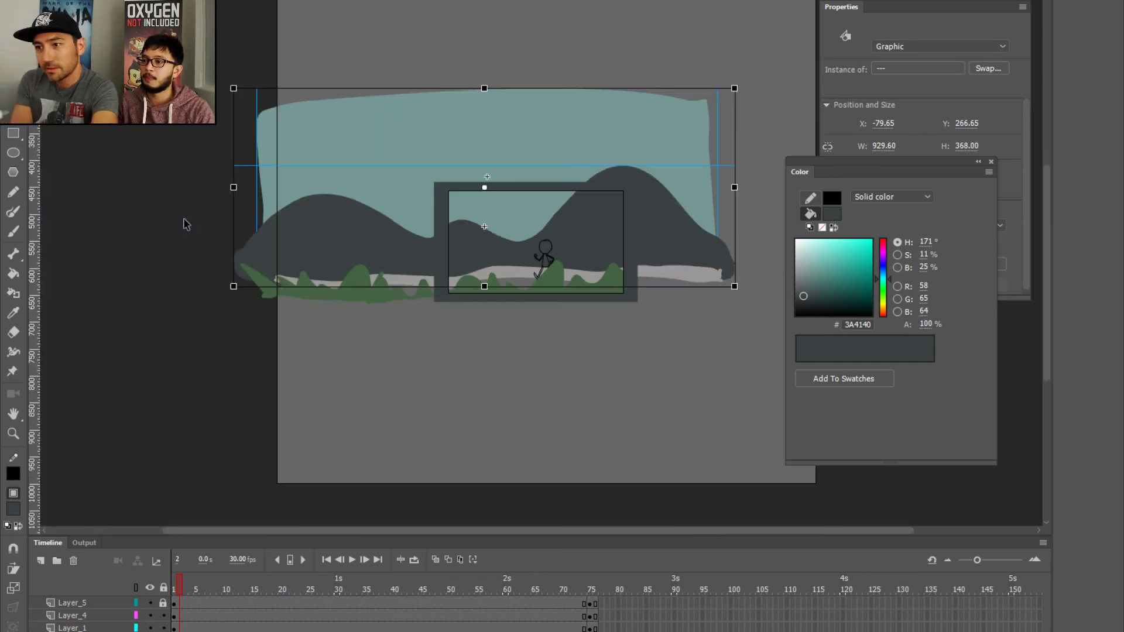
- Take the sky symbol out of the shared background layer and put it back in place on its own layer behind the hills
left_click(260, 105)
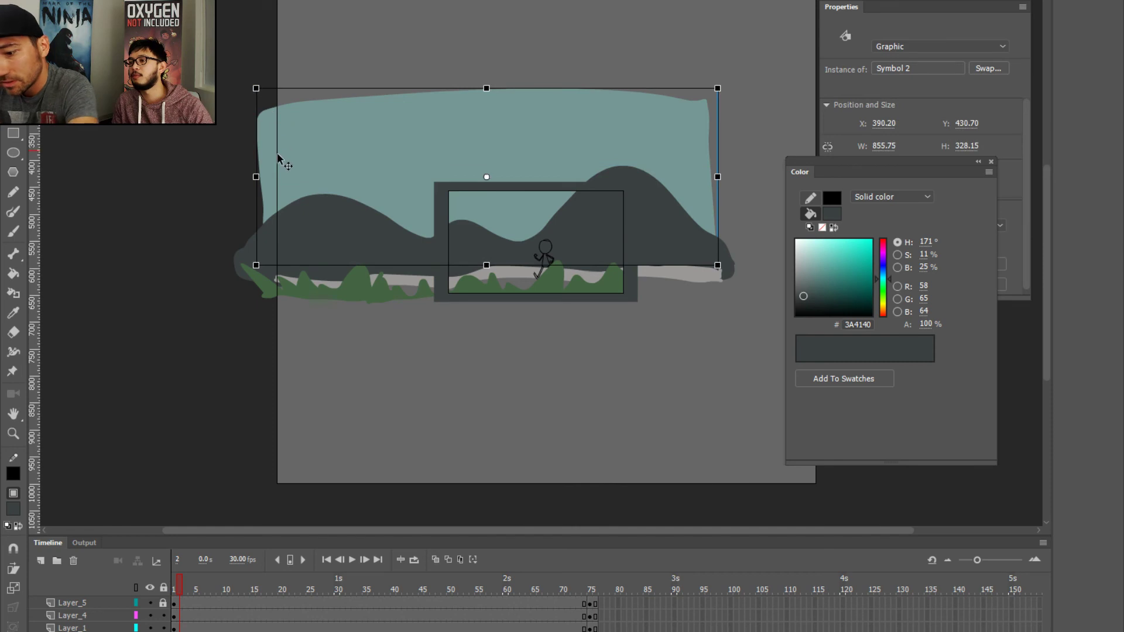
key("Delete")
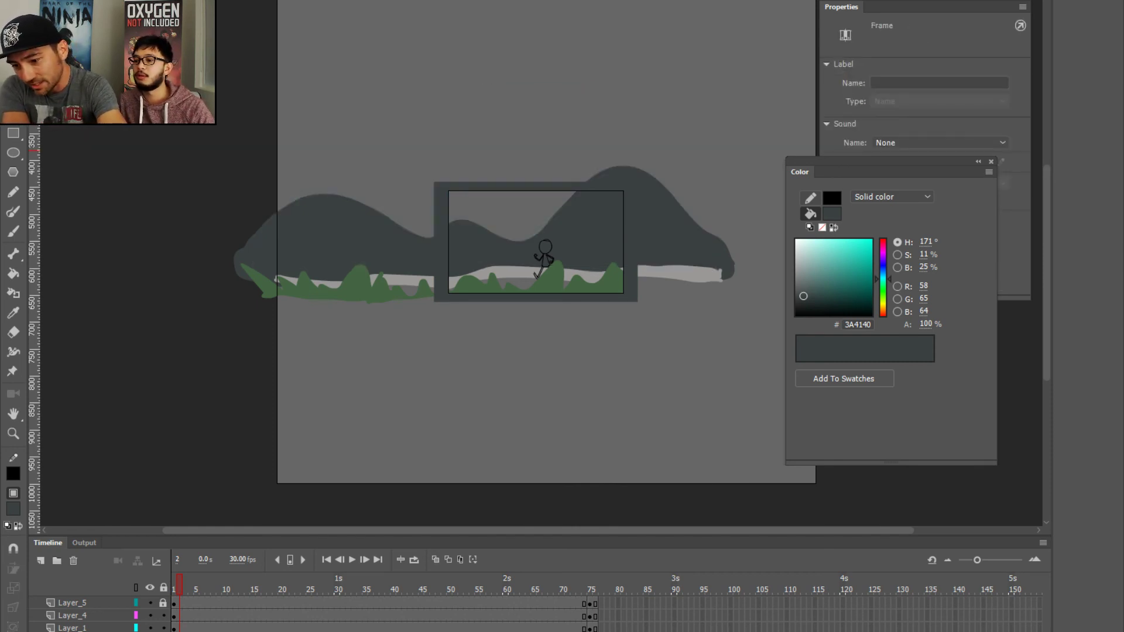
left_click(45, 560)
key("ctrl+z")
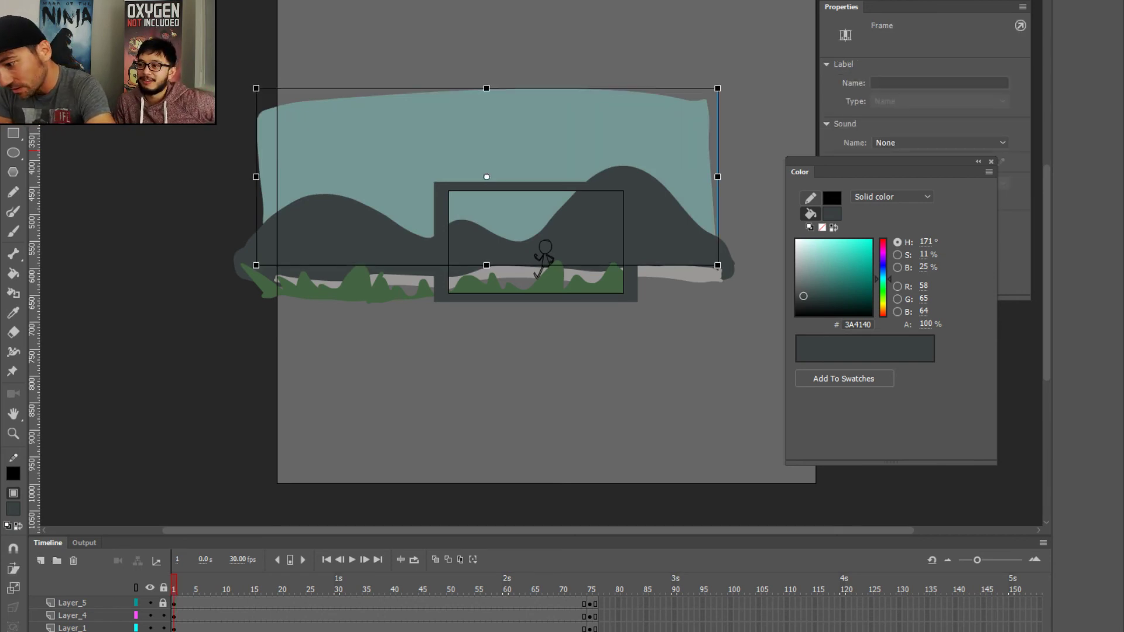
- Delete the extra sky copy extending left of the camera frame at frame 75 and scrub the timeline to check it
key("ctrl+z")
key("ctrl+z")
key("ctrl+z")
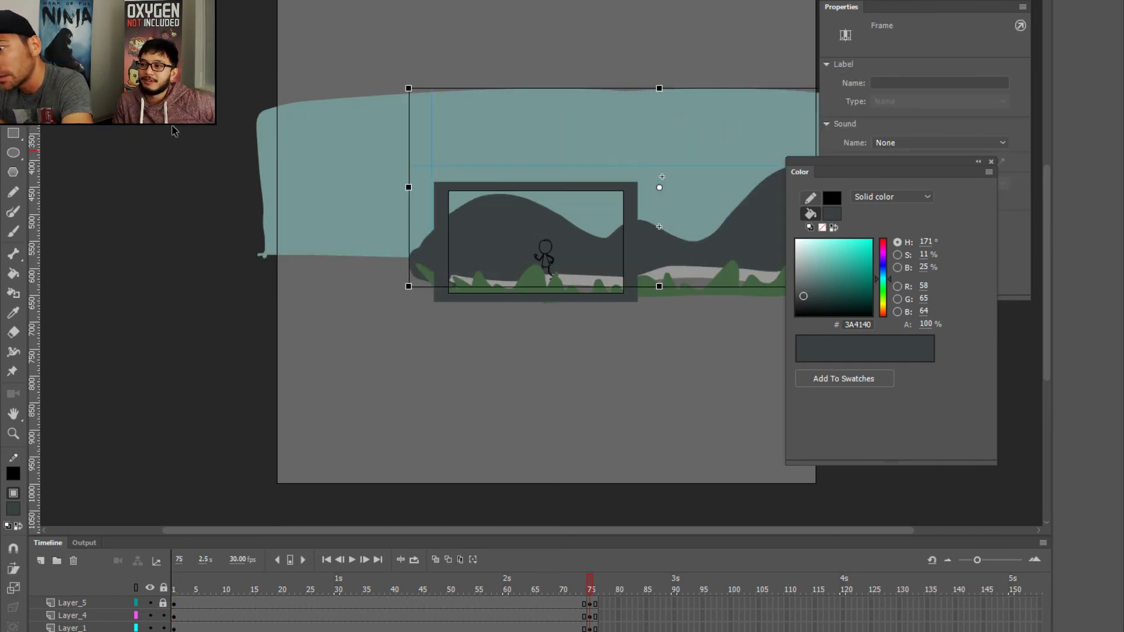
left_click(294, 157)
key("Delete")
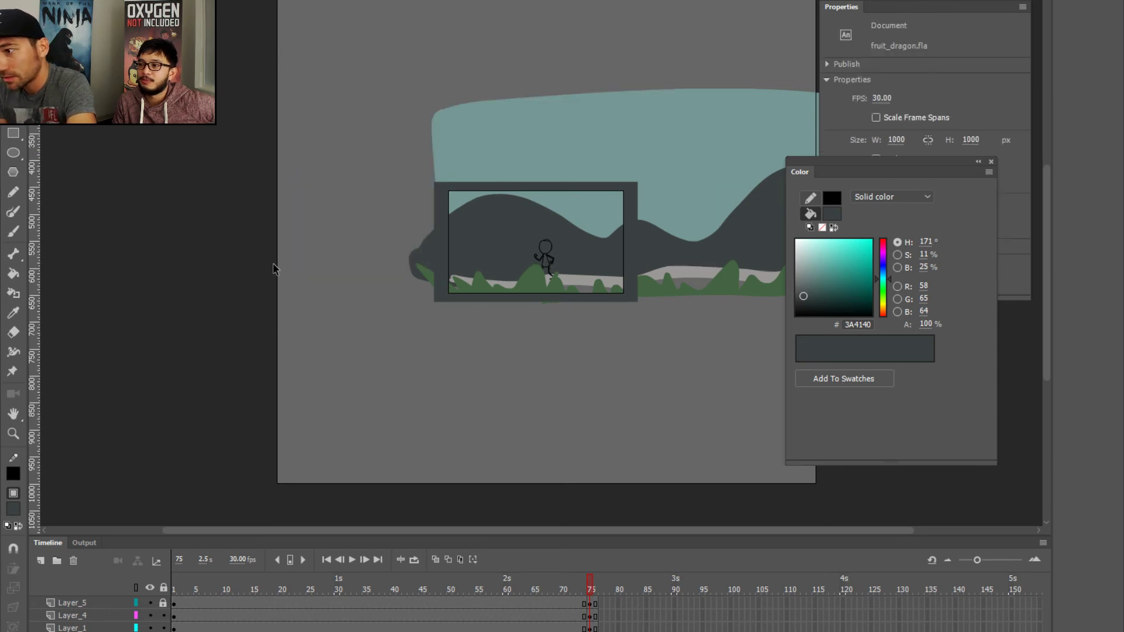
left_click_drag(234, 592, 635, 585)
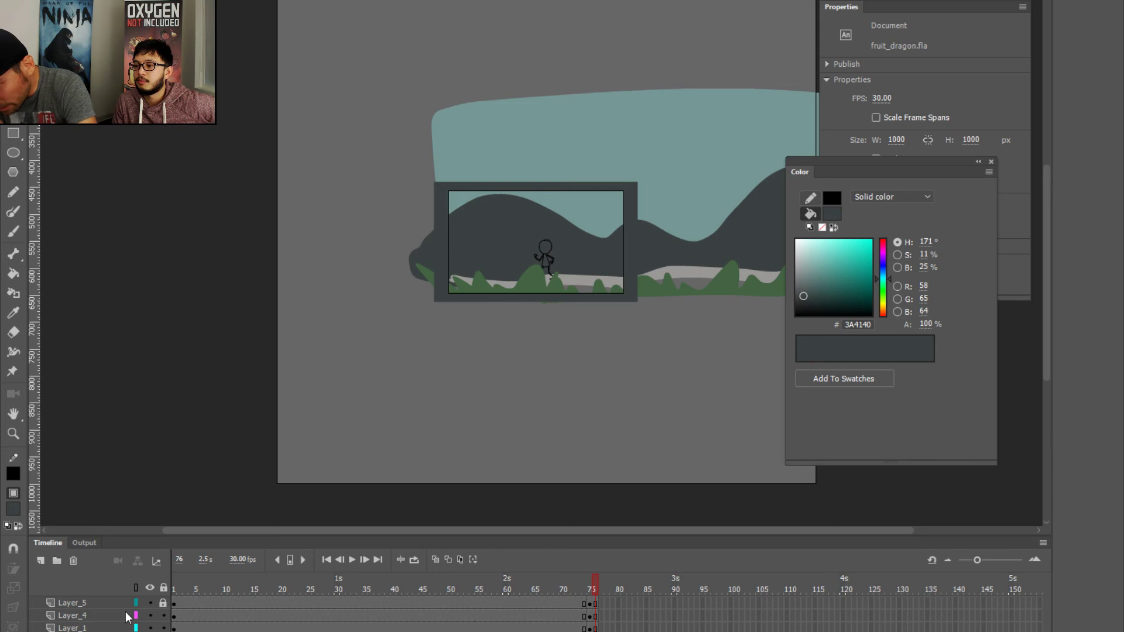
- Check the background layers' frames and try to create a classic tween on the hills layer
left_click(185, 615)
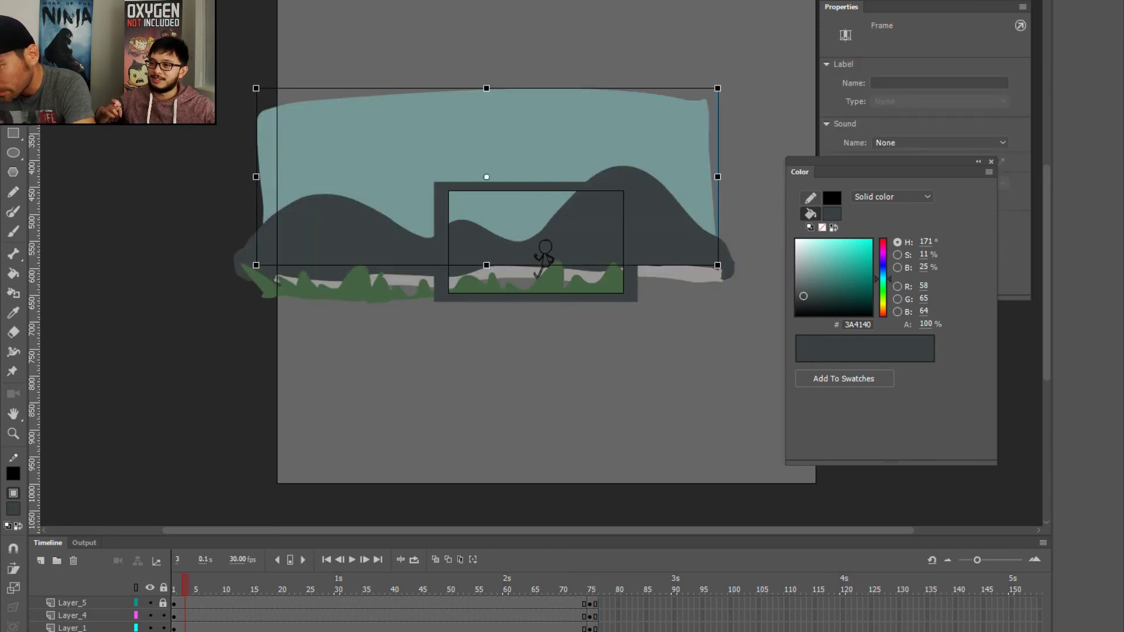
left_click(590, 615)
left_click(196, 616)
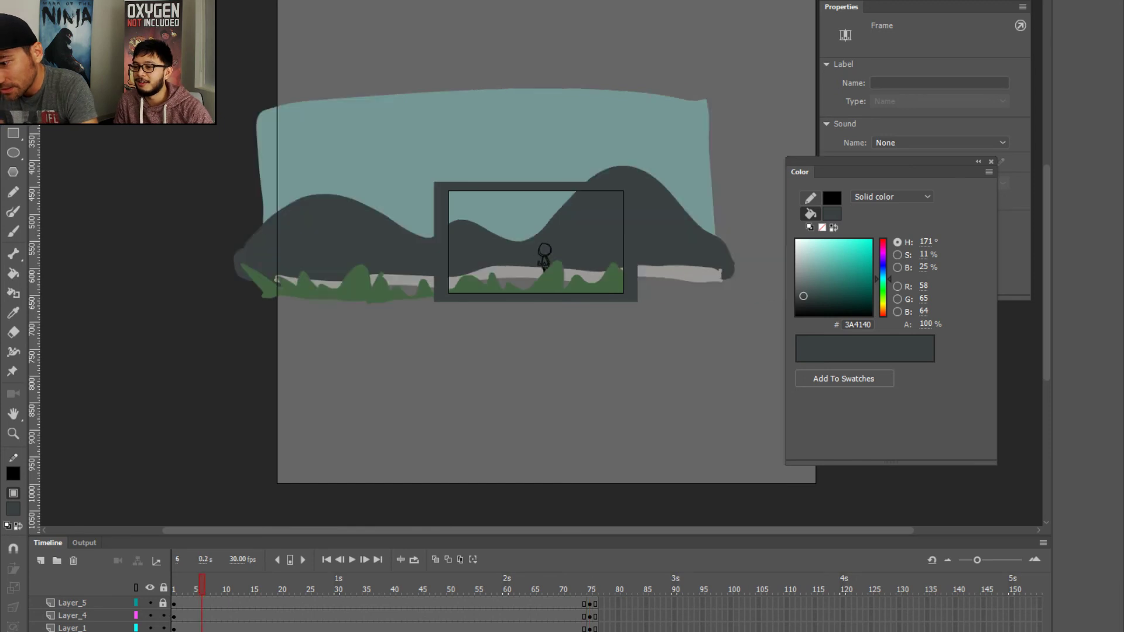
left_click(207, 615)
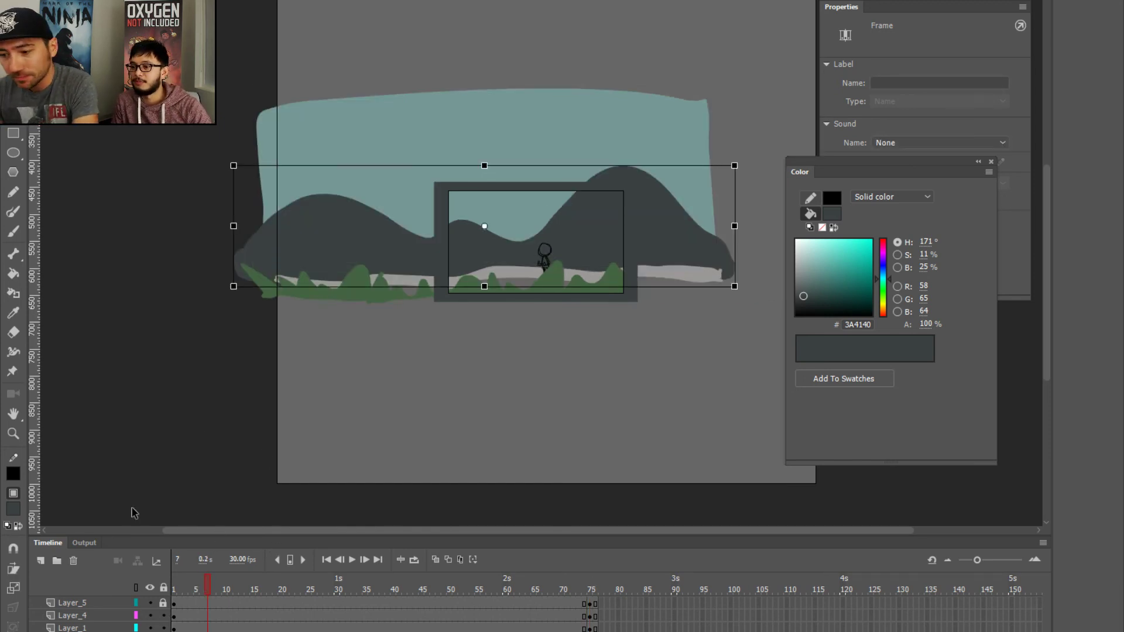
right_click(208, 615)
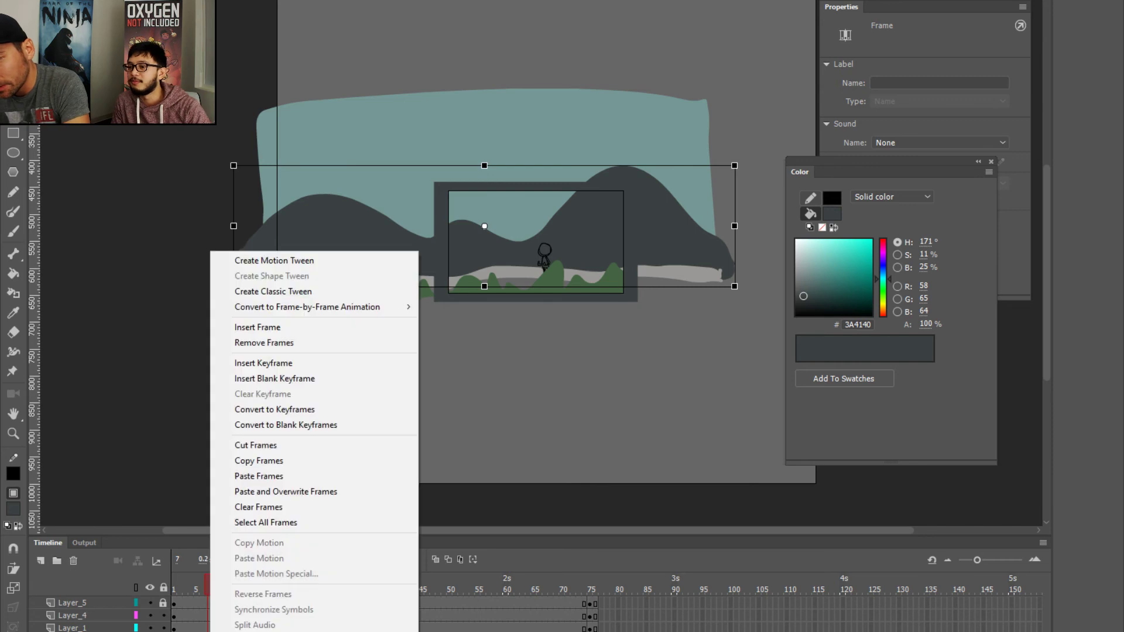
left_click(260, 293)
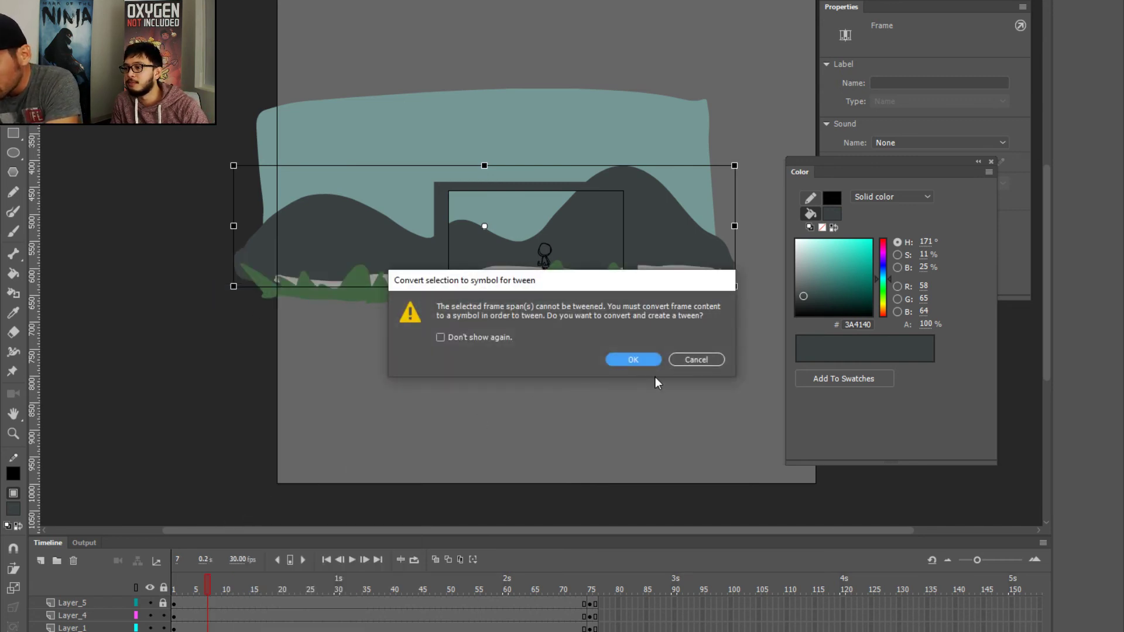
left_click(686, 359)
- Select the hills symbol at frame 1, try a motion tween on its layer and play the animation
left_click(178, 235)
left_click(256, 250)
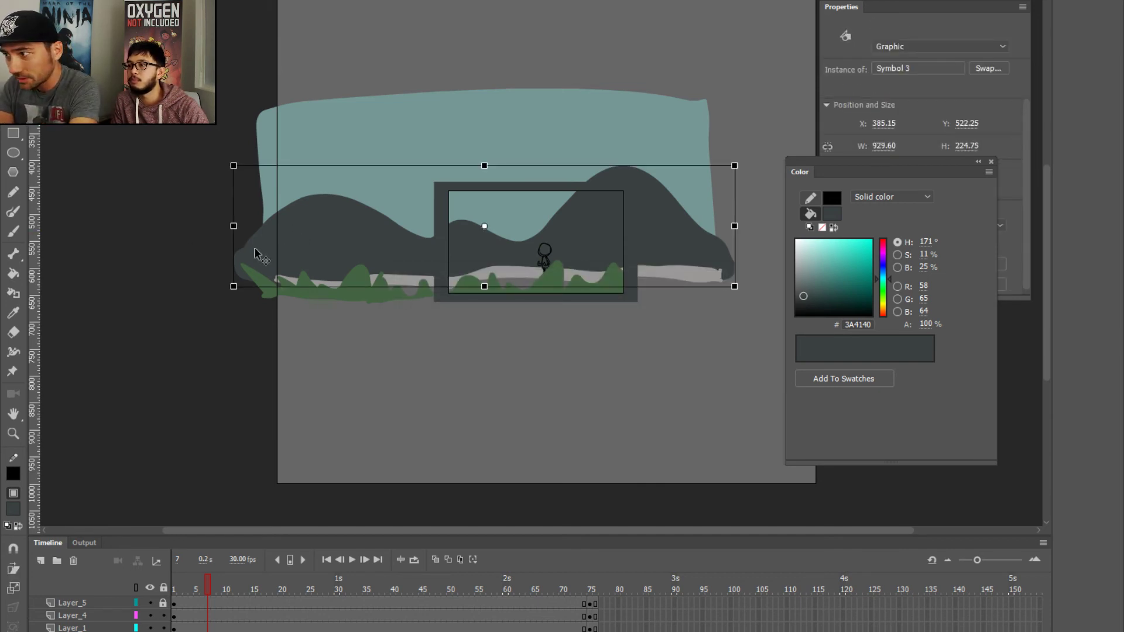
key("v")
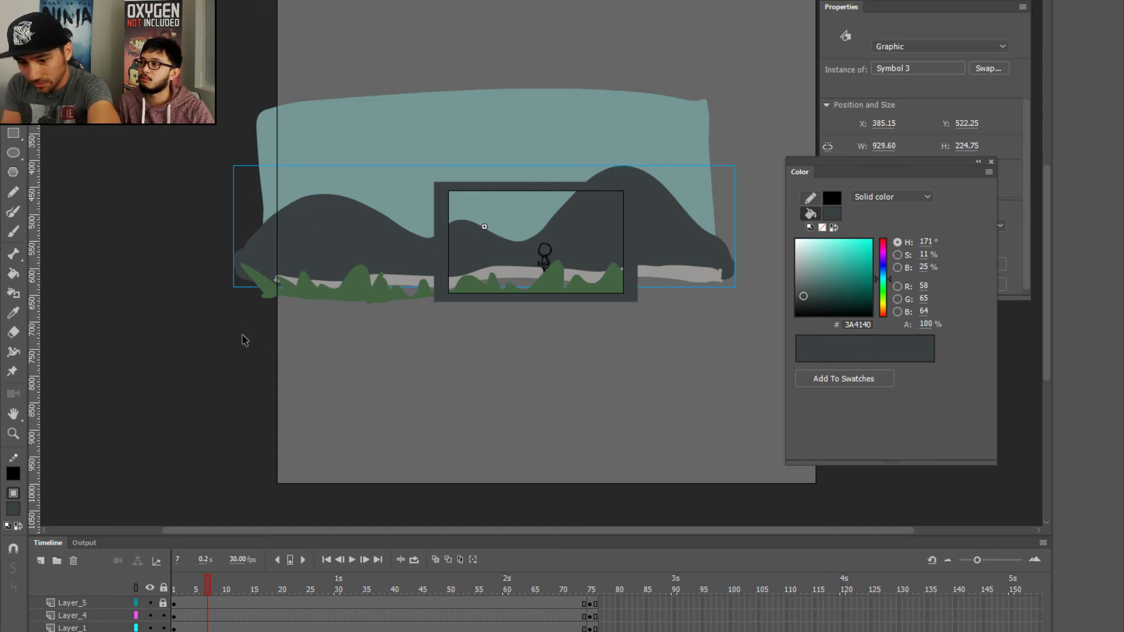
scroll(238, 338, "up", 3)
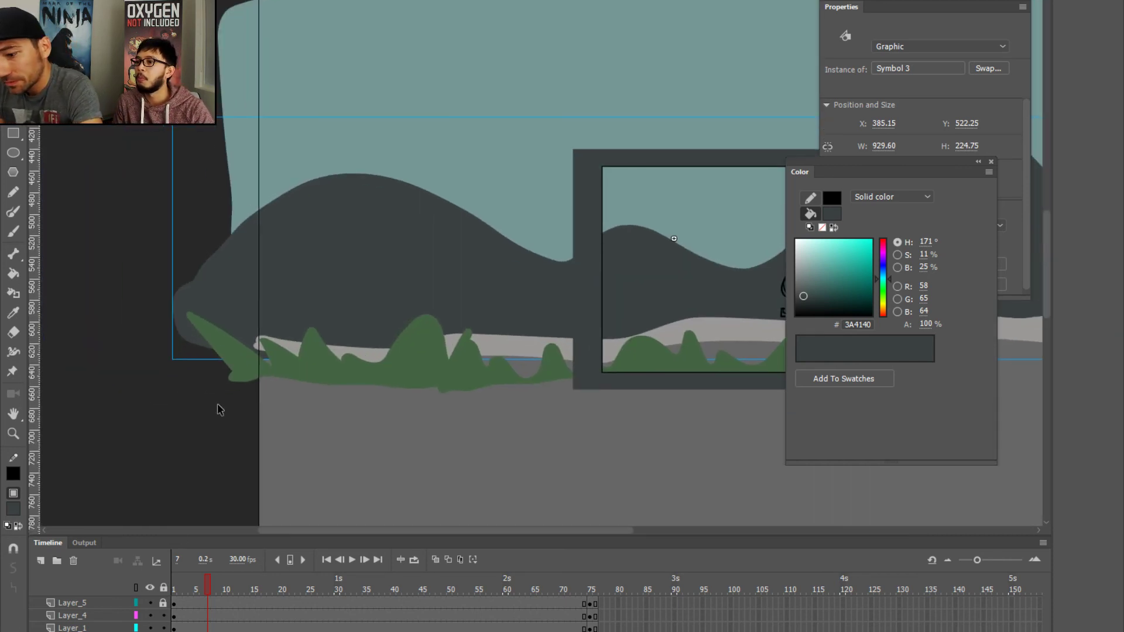
key("shift+comma")
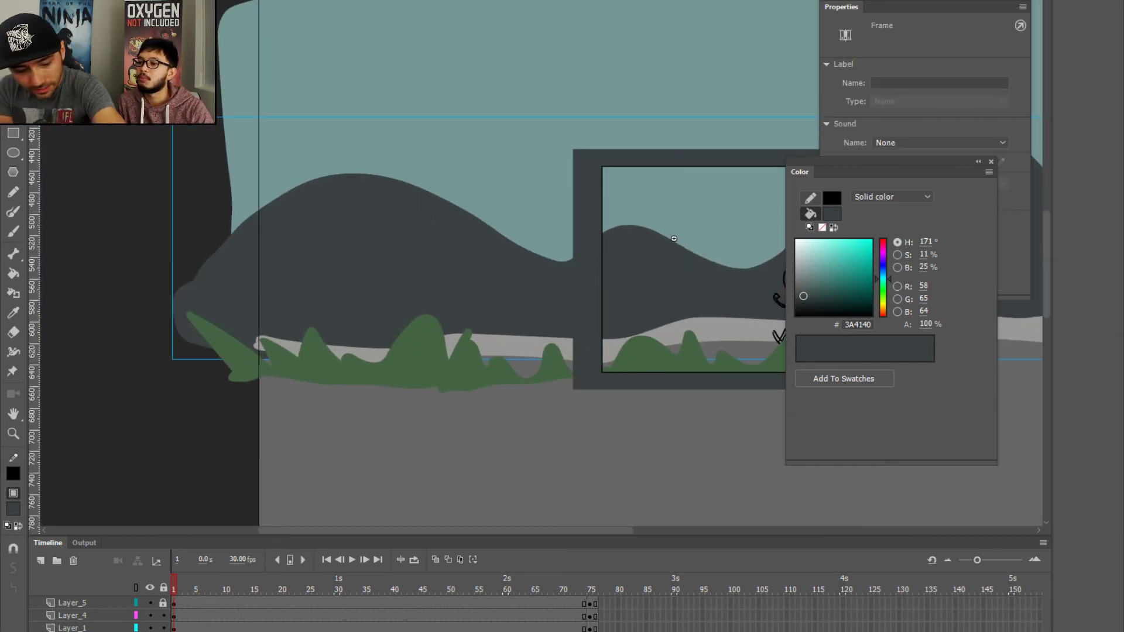
left_click(196, 293)
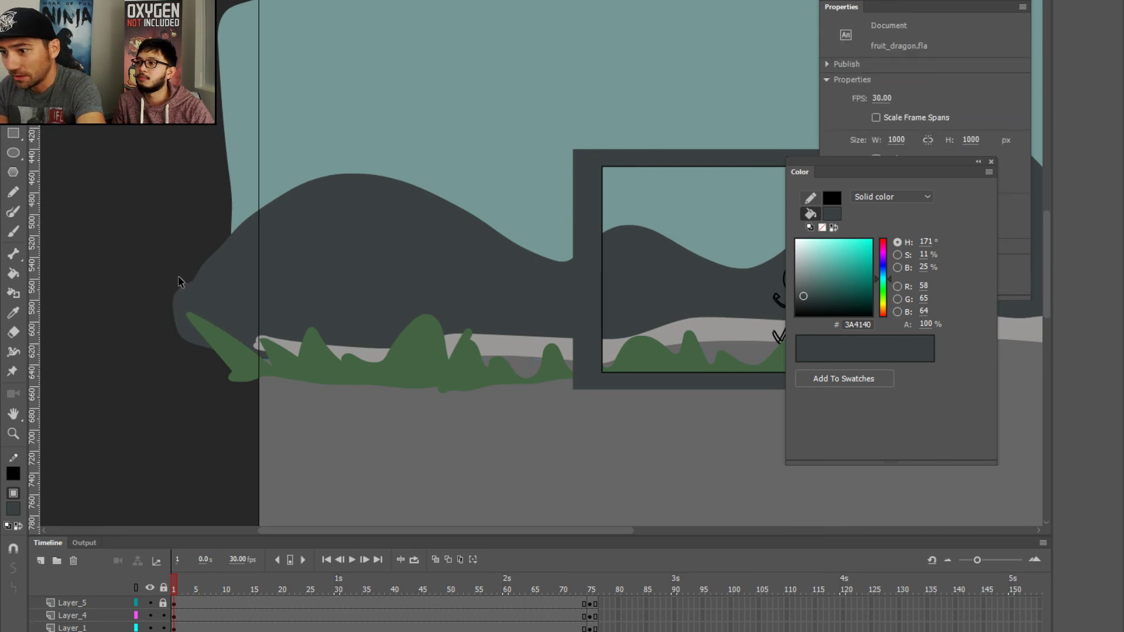
left_click(203, 293)
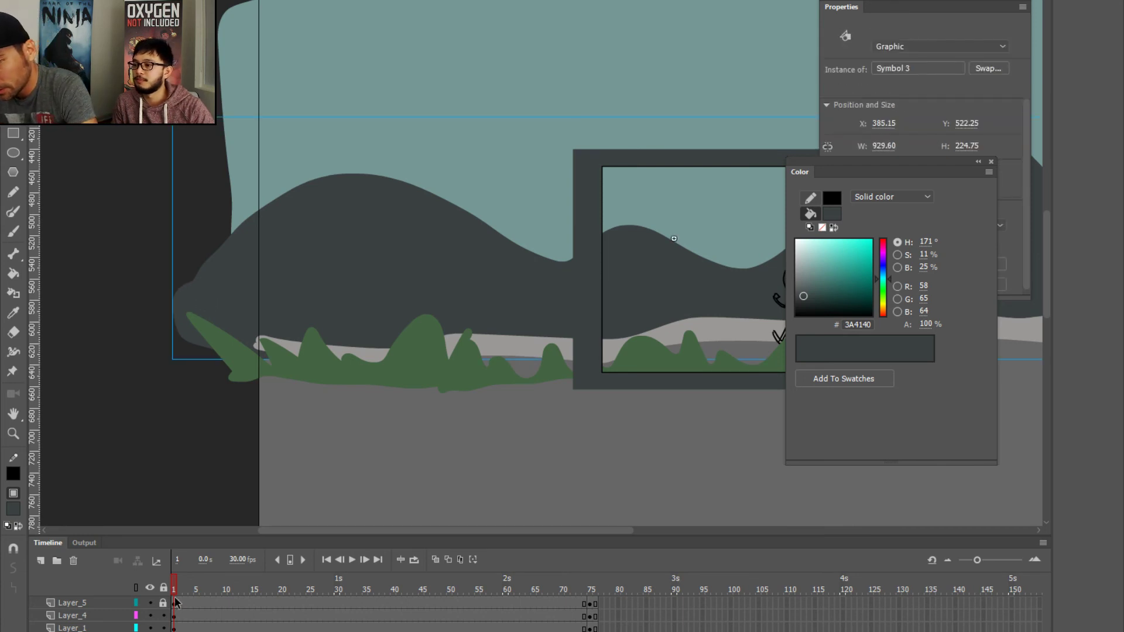
left_click(230, 603)
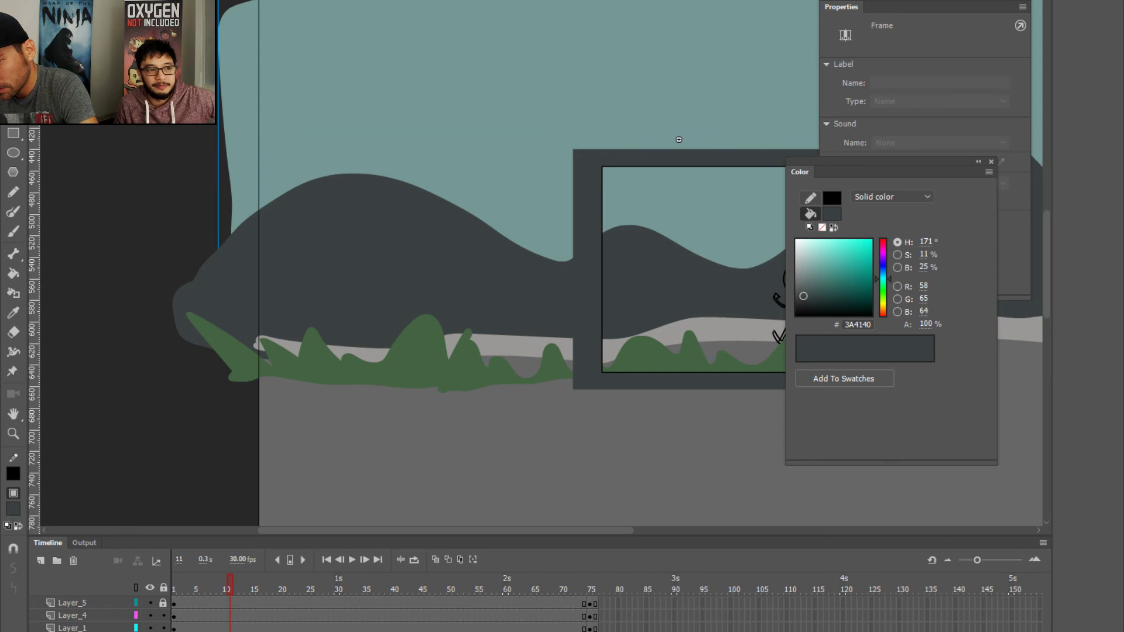
right_click(229, 603)
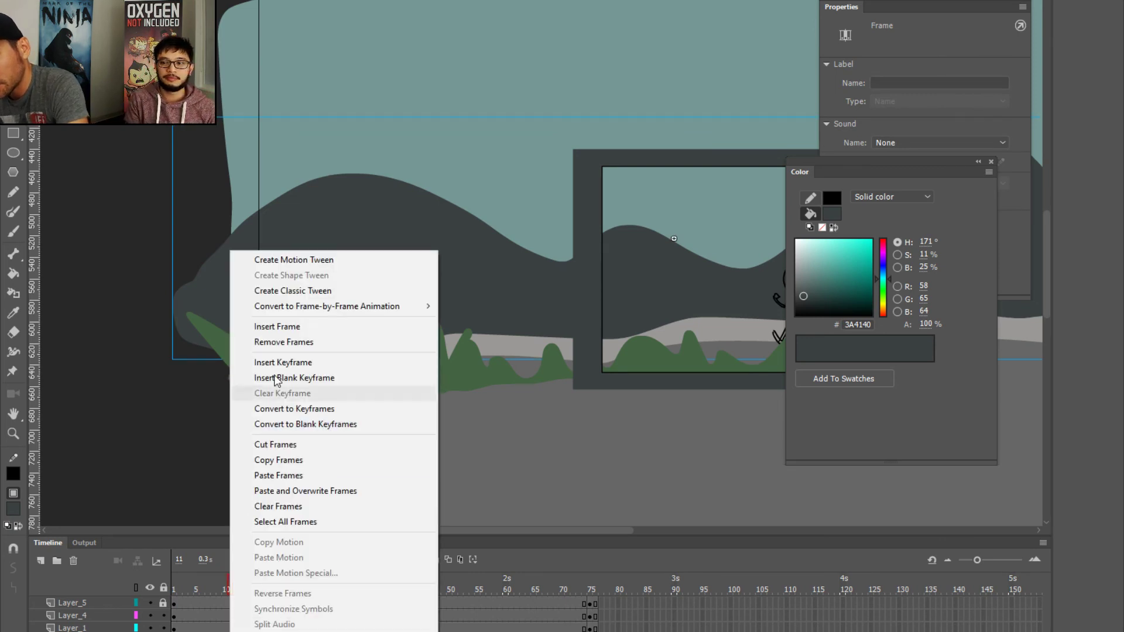
left_click(271, 259)
key("Return")
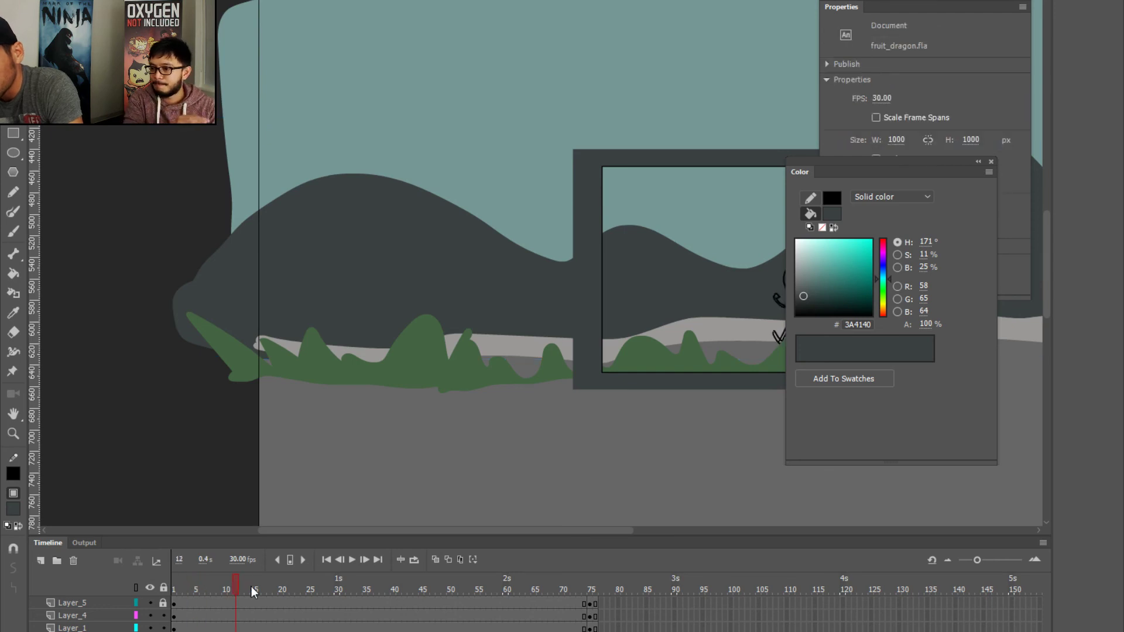
left_click(674, 238)
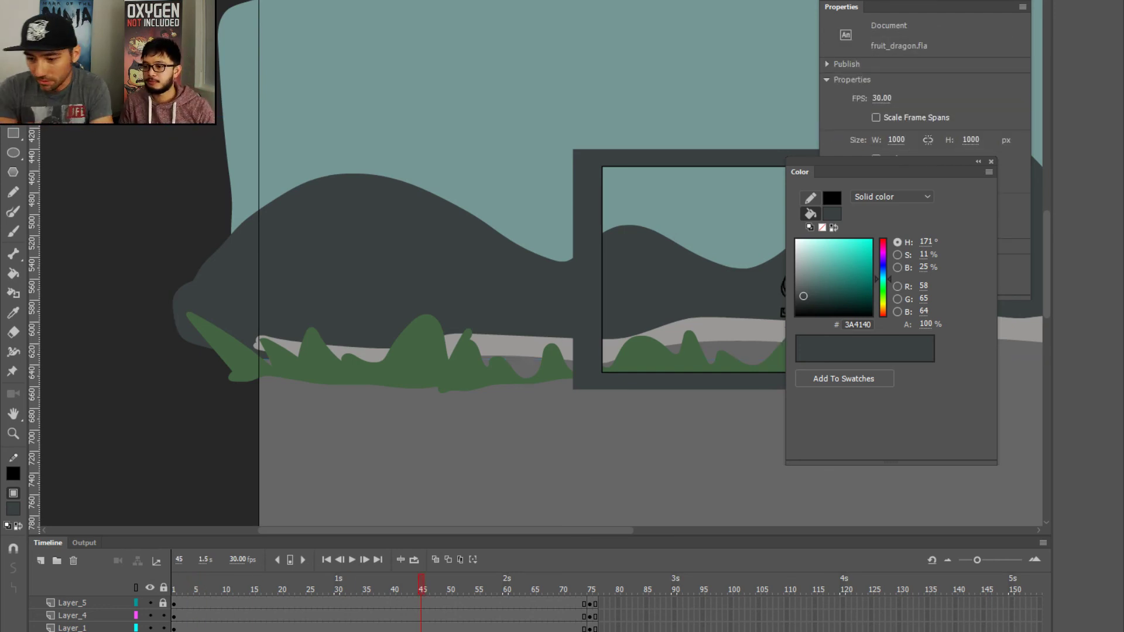
- Check the motion tween's options on the hills layer and undo the motion tween
left_click(274, 615)
right_click(273, 615)
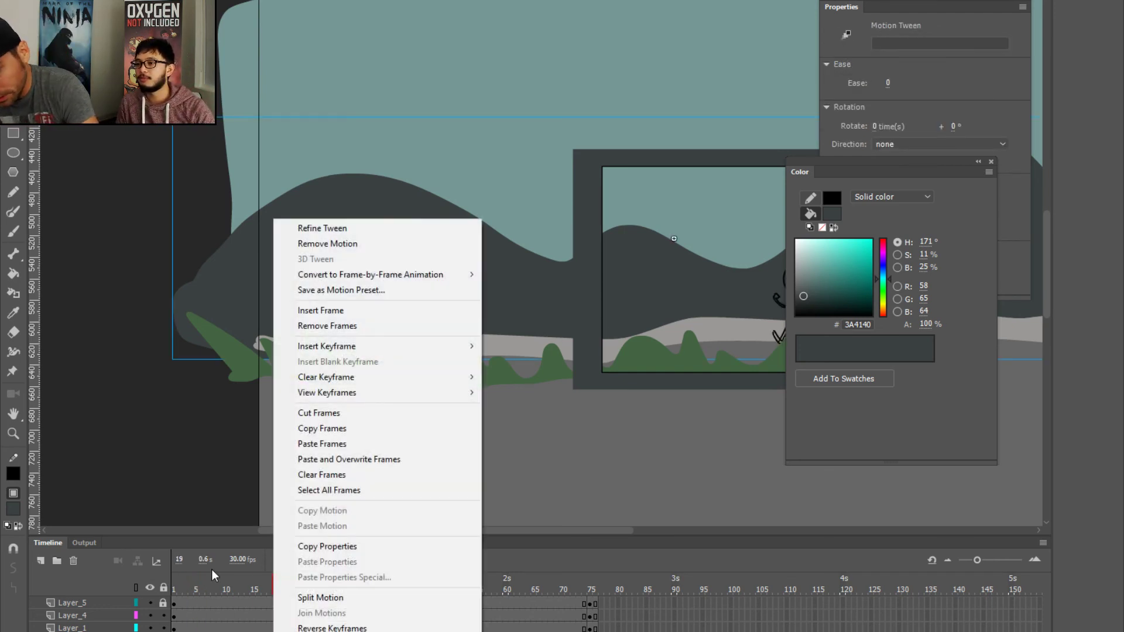
left_click(120, 433)
key("Return")
key("ctrl+z")
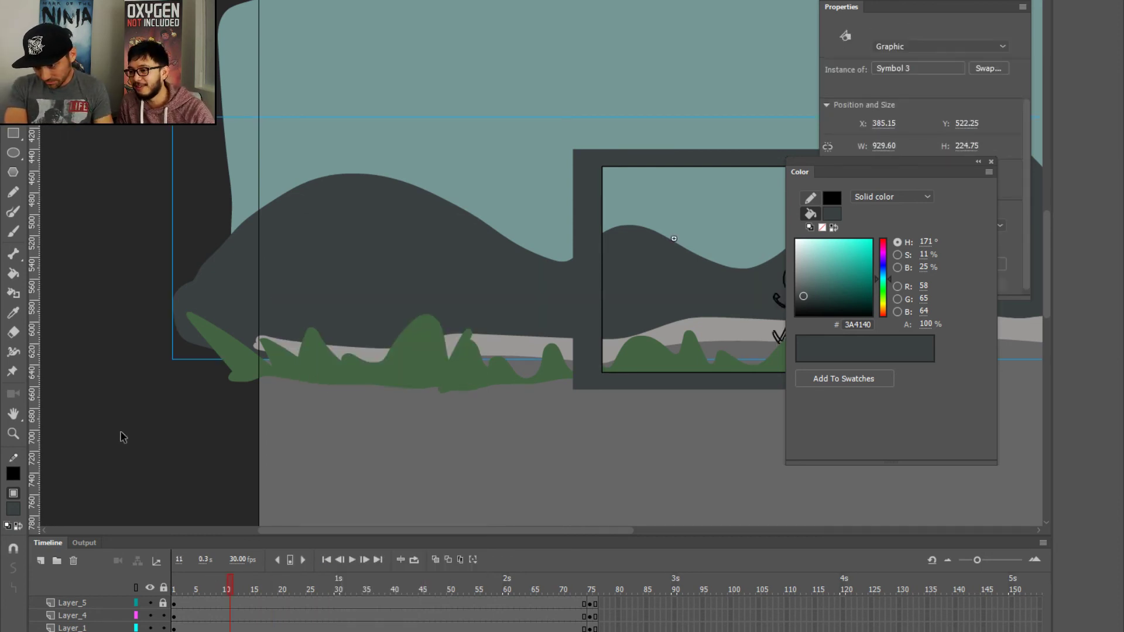
key("ctrl+z")
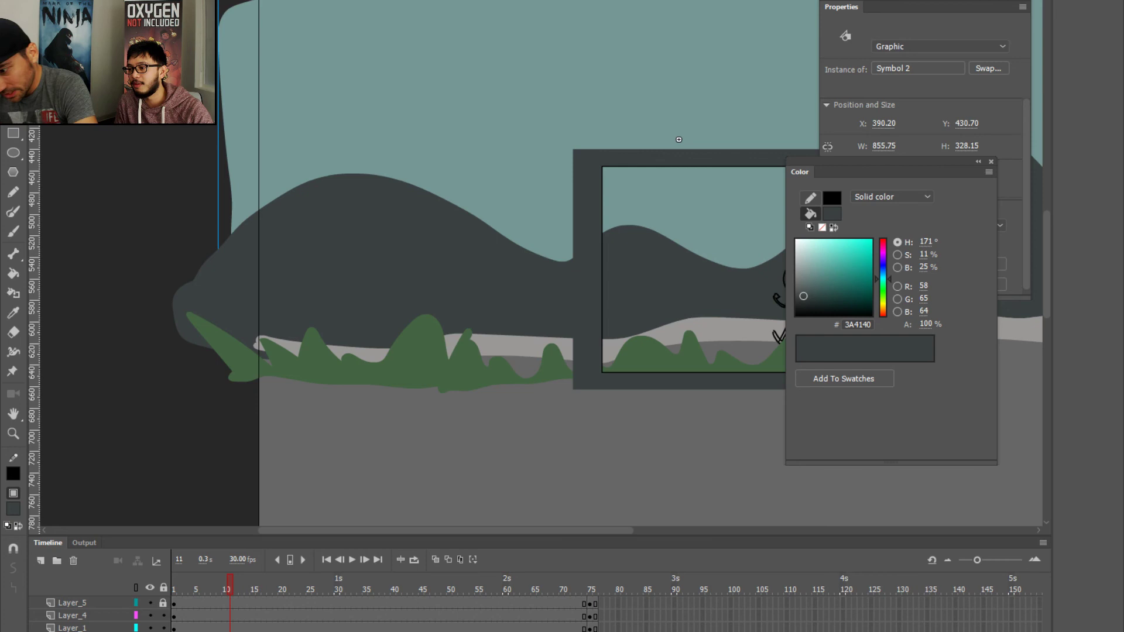
key("ctrl+z")
- Create a classic tween on the hills layer, converting its frame content to a symbol, and scrub the timeline to check it
right_click(232, 615)
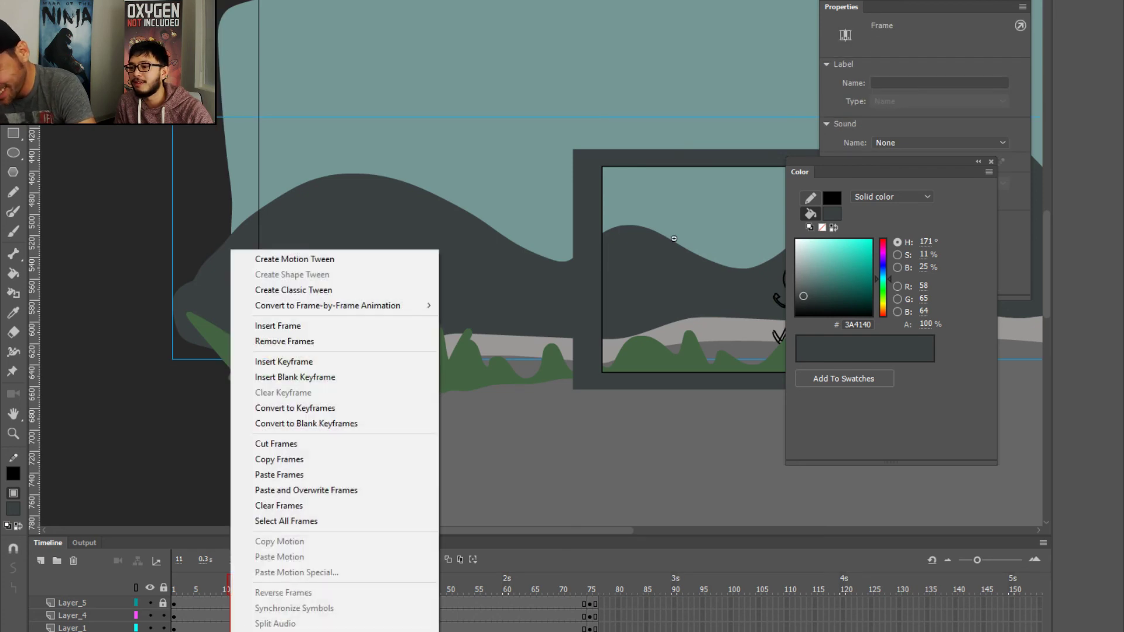
left_click(273, 293)
left_click(632, 360)
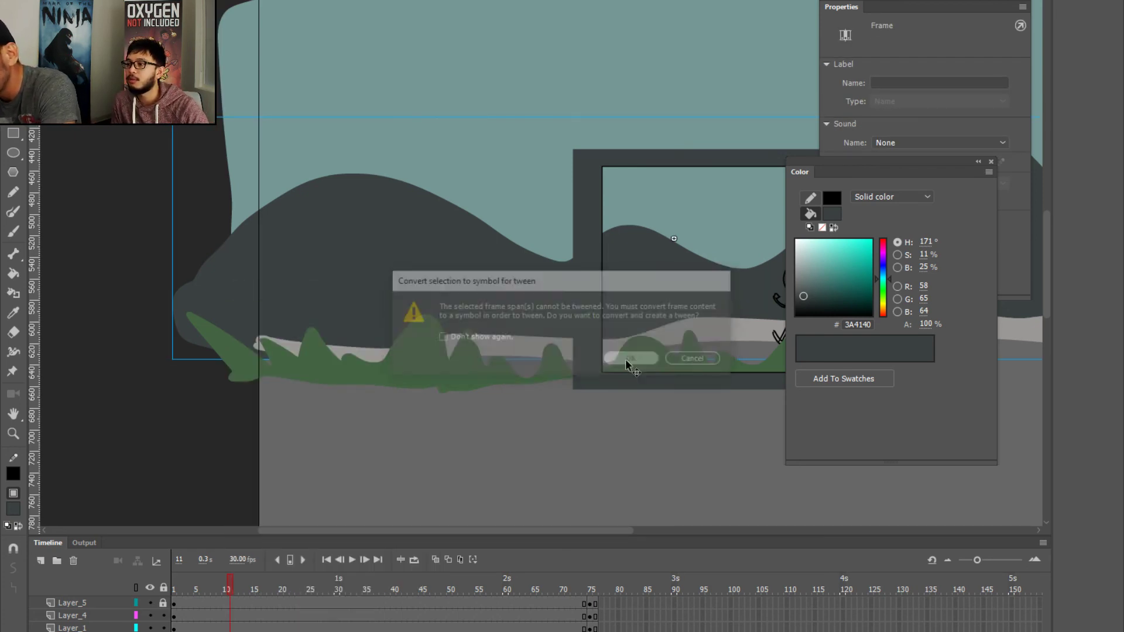
left_click(202, 586)
left_click_drag(178, 583, 568, 586)
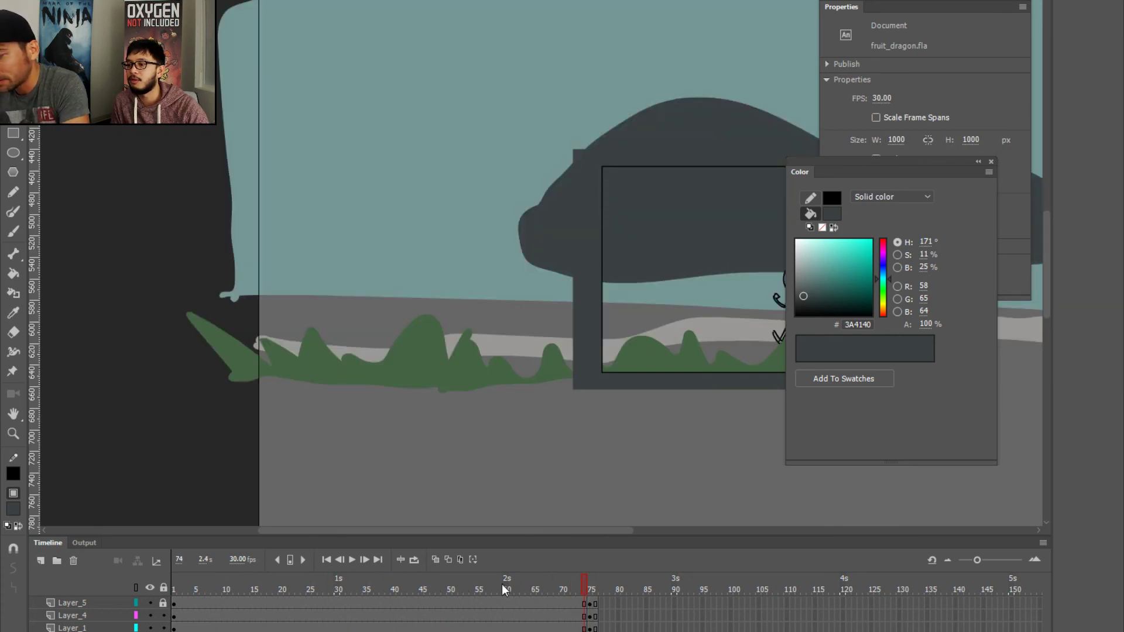
- At frame 75, break apart the combined sky-and-hills tween symbol and delete its sky
scroll(359, 433, "right", 5)
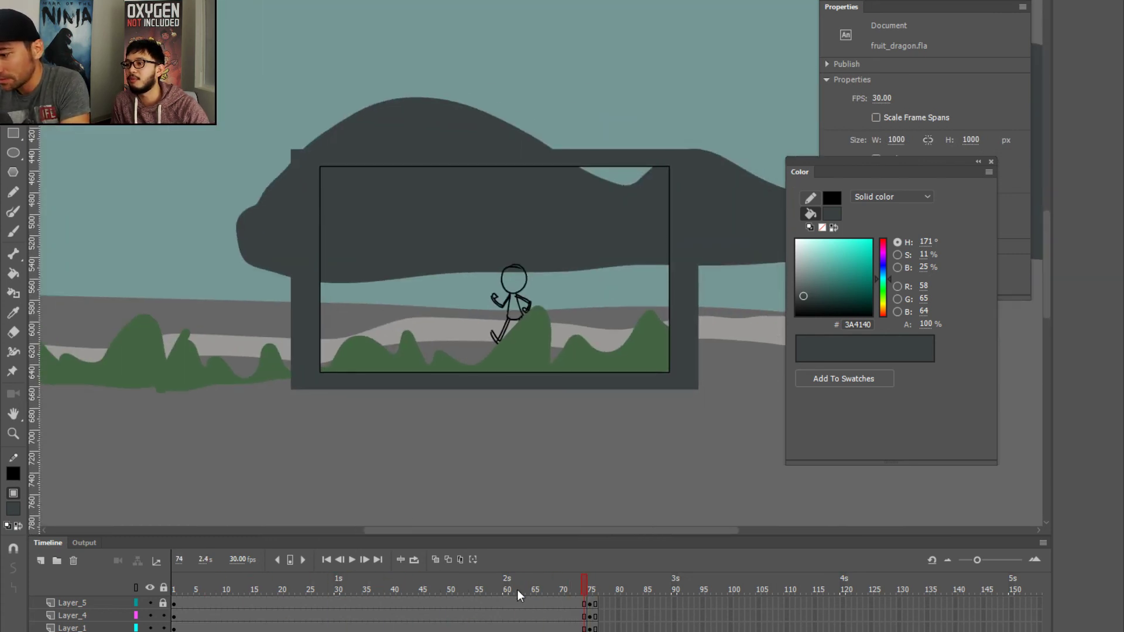
key("period")
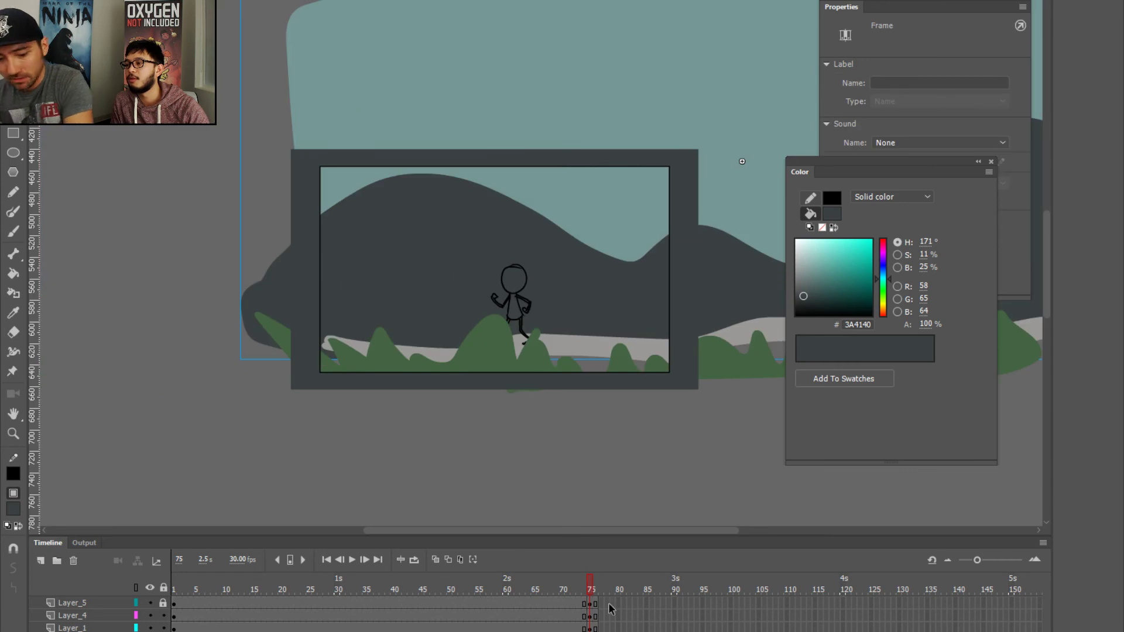
key("ctrl+minus")
key("ctrl+minus")
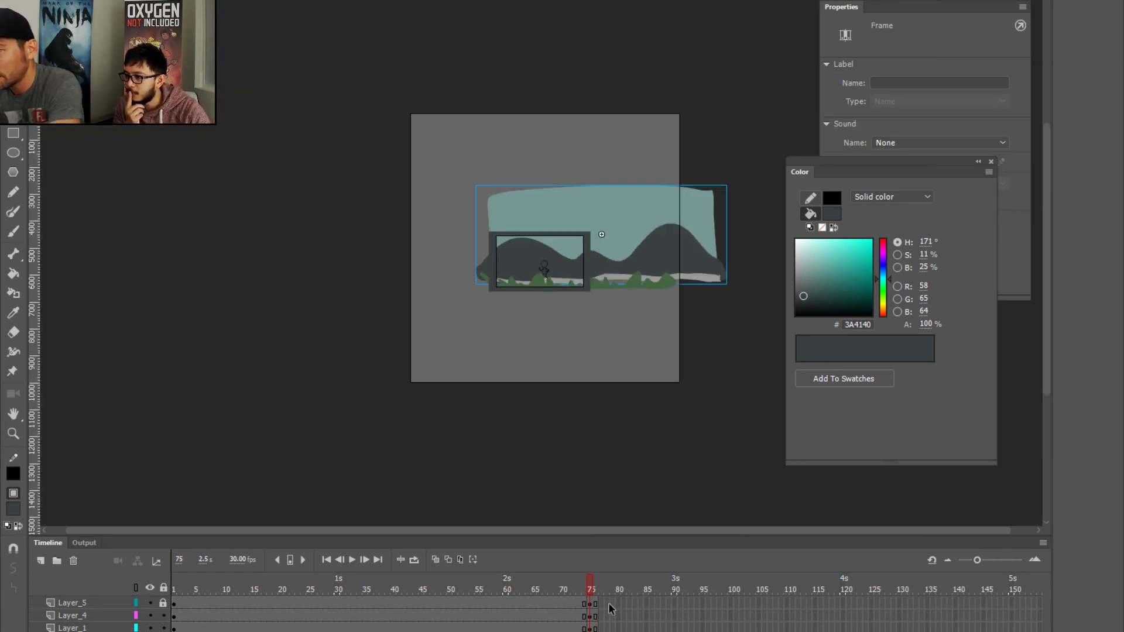
left_click(465, 188)
left_click(494, 218)
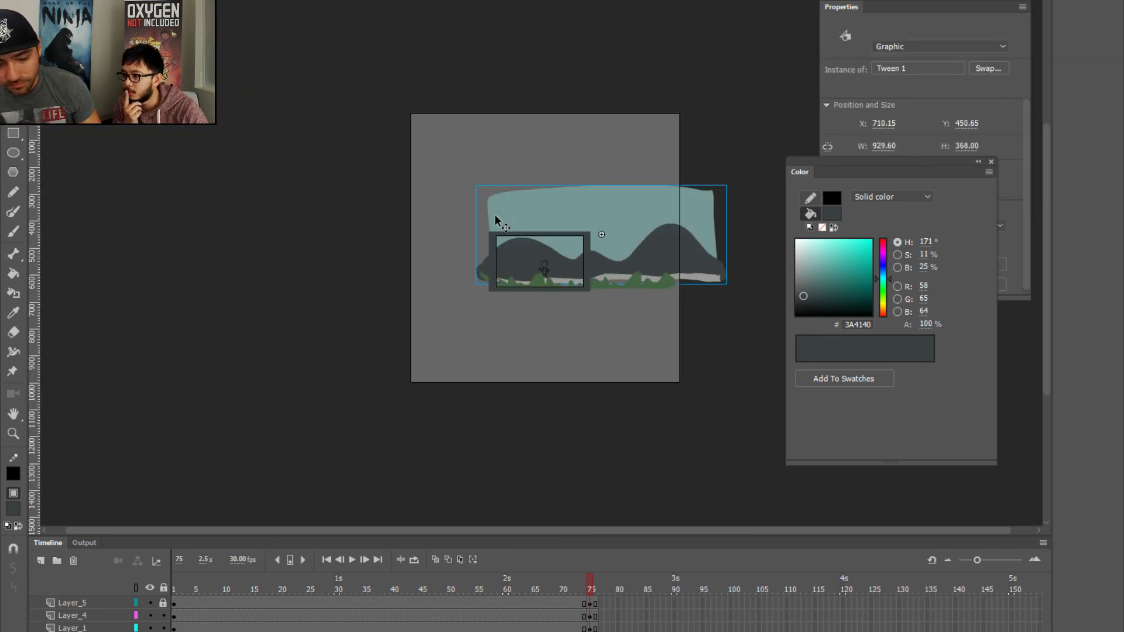
key("ctrl+a")
left_click(448, 196)
left_click(497, 202)
key("Delete")
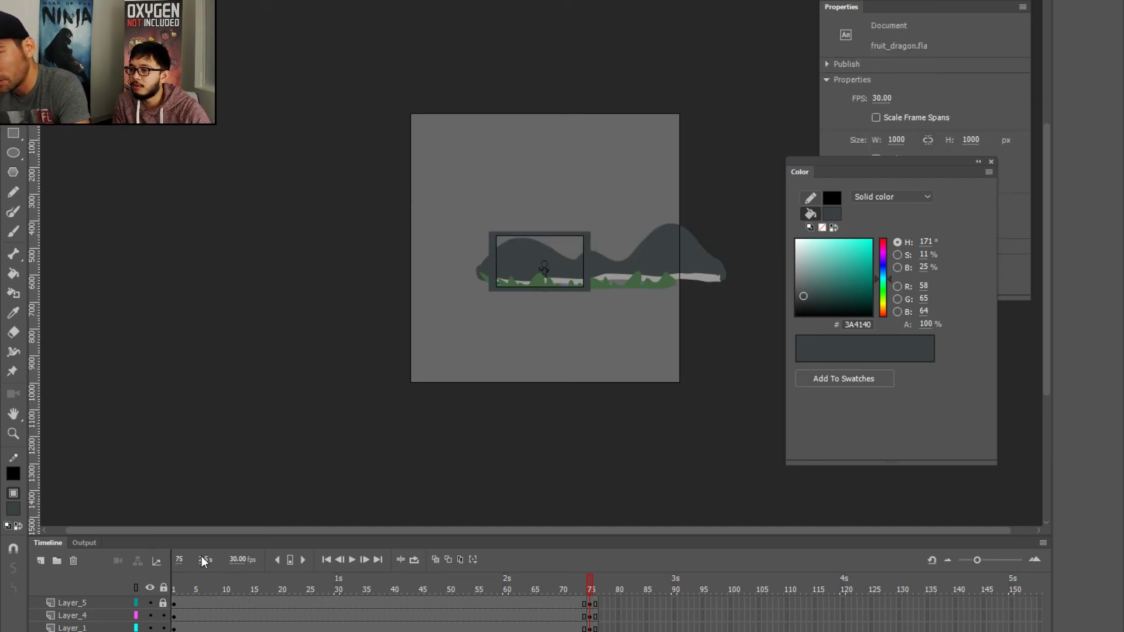
- Select the green bushes symbol at frame 1 and create a classic tween on Layer_4 up to frame 75
left_click_drag(203, 582, 35, 571)
key("ctrl+=")
key("ctrl+=")
left_click_drag(155, 418, 303, 354)
left_click(303, 355)
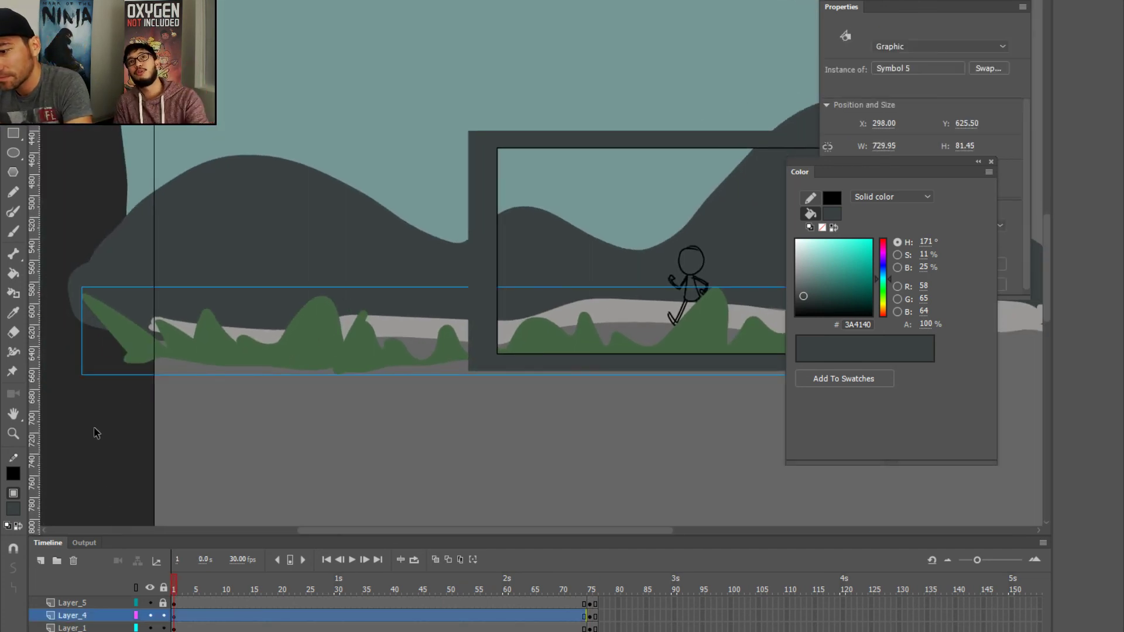
right_click(360, 615)
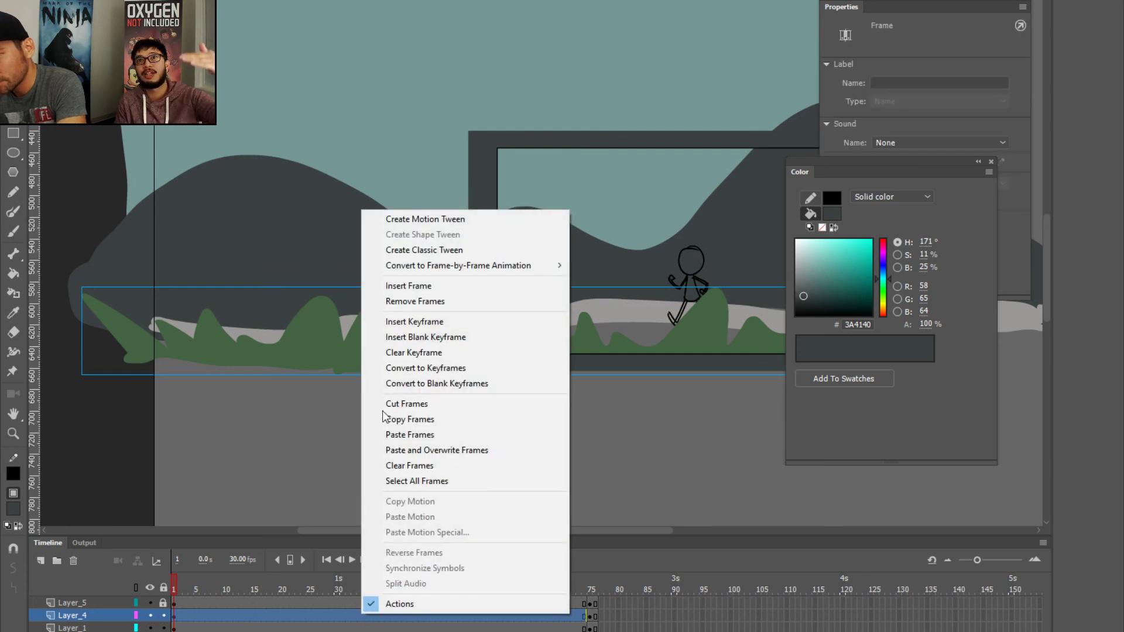
left_click(407, 250)
left_click_drag(173, 582, 120, 555)
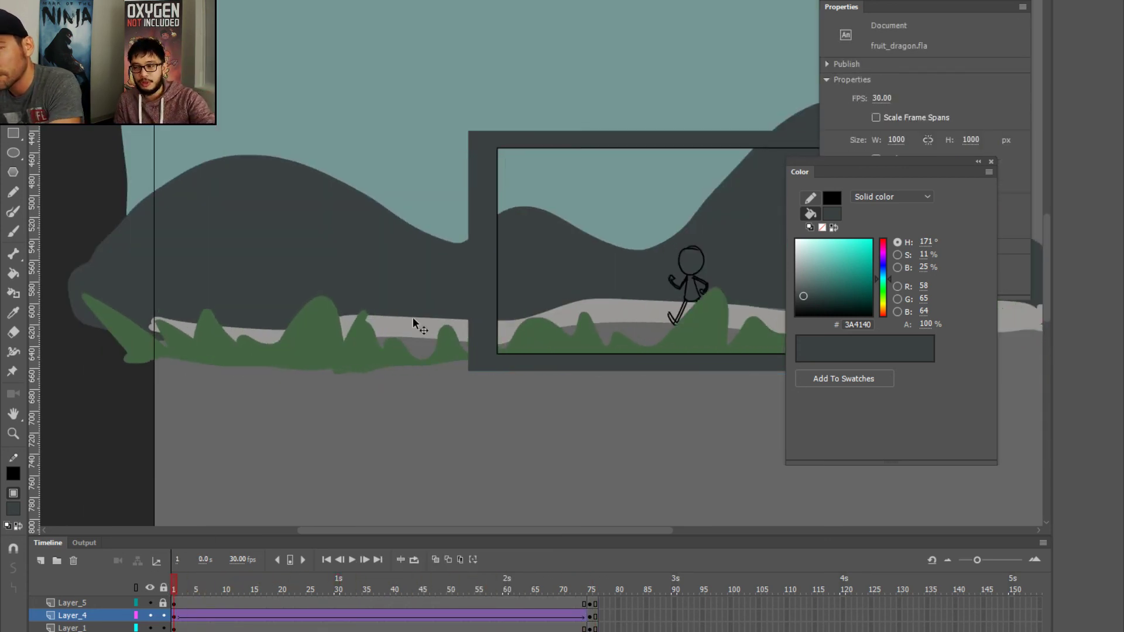
- Create a classic tween on the layer of the light grey ground path and scrub back to frame 1
left_click(397, 329)
right_click(273, 611)
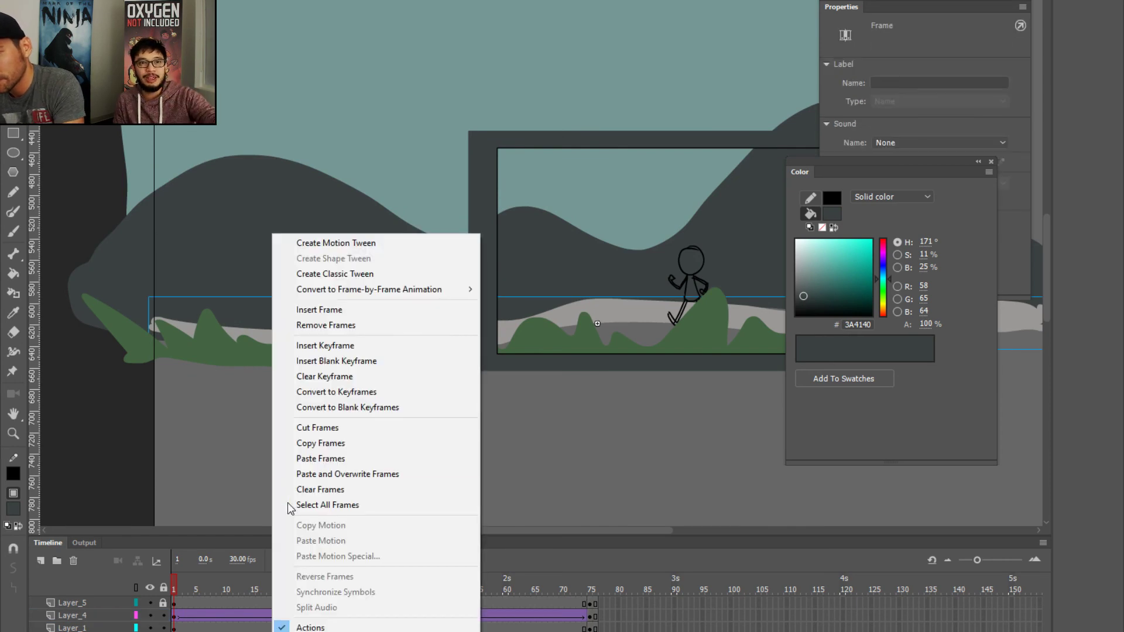
left_click(305, 274)
left_click_drag(200, 589, 23, 582)
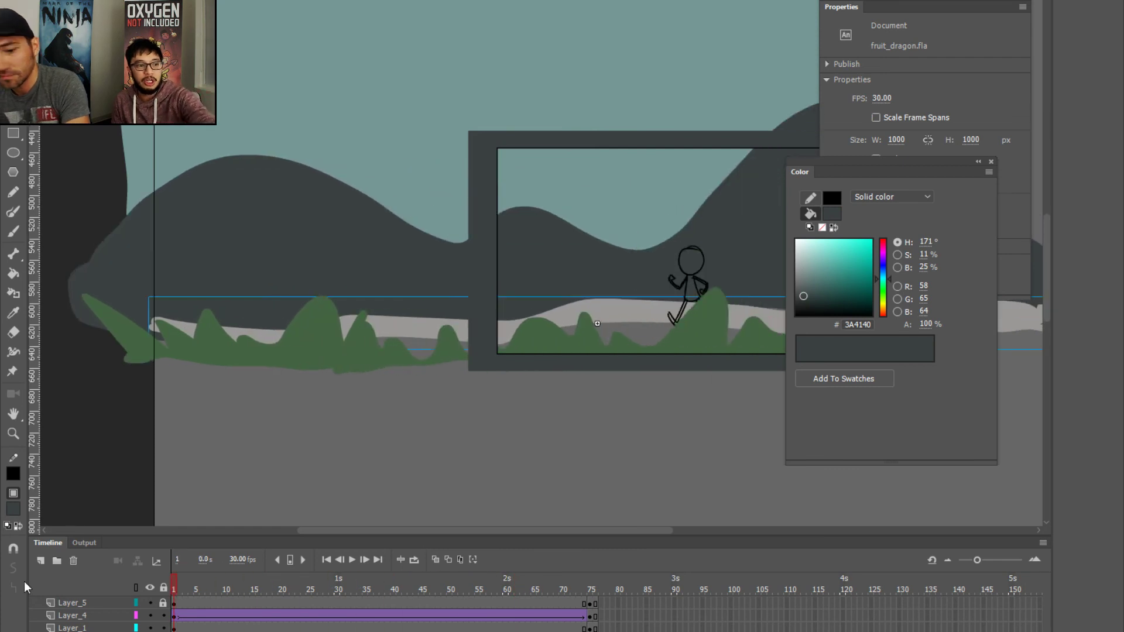
- Play the animation around the walking stick figure to examine how the tweened background layers slide past
left_click_drag(308, 416, 80, 401)
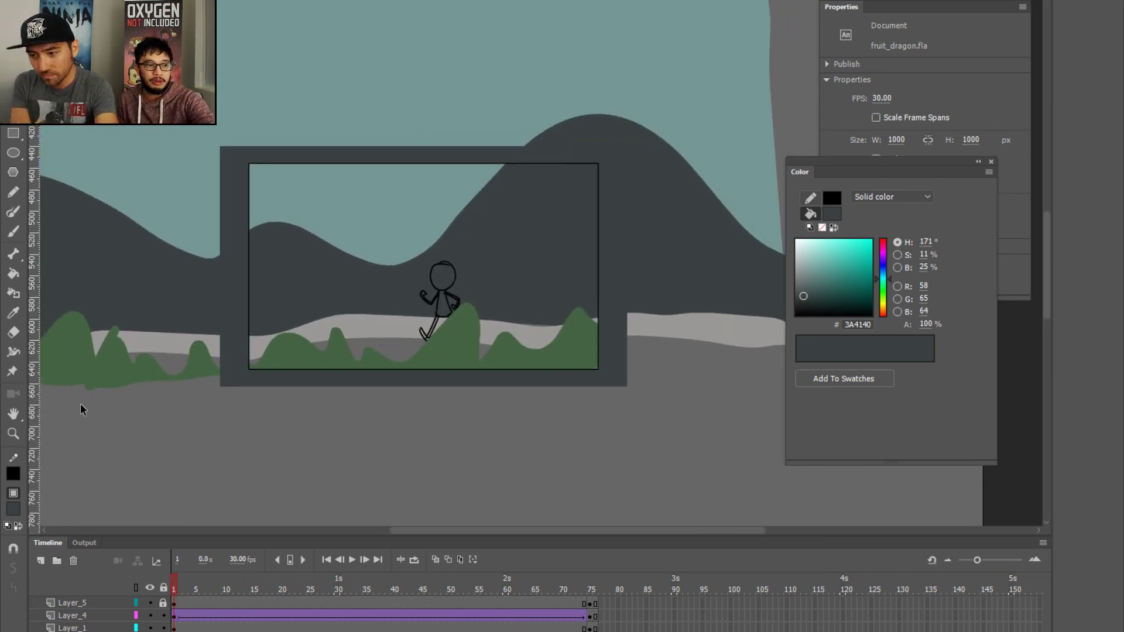
key("ctrl+equal")
left_click_drag(268, 335, 393, 282)
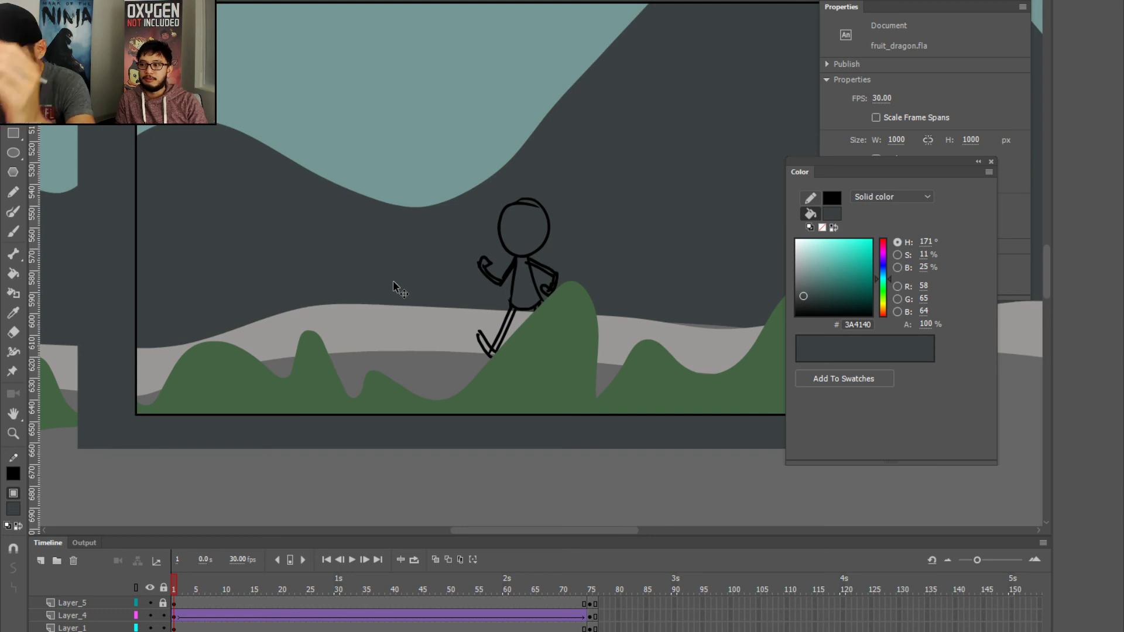
key("Return")
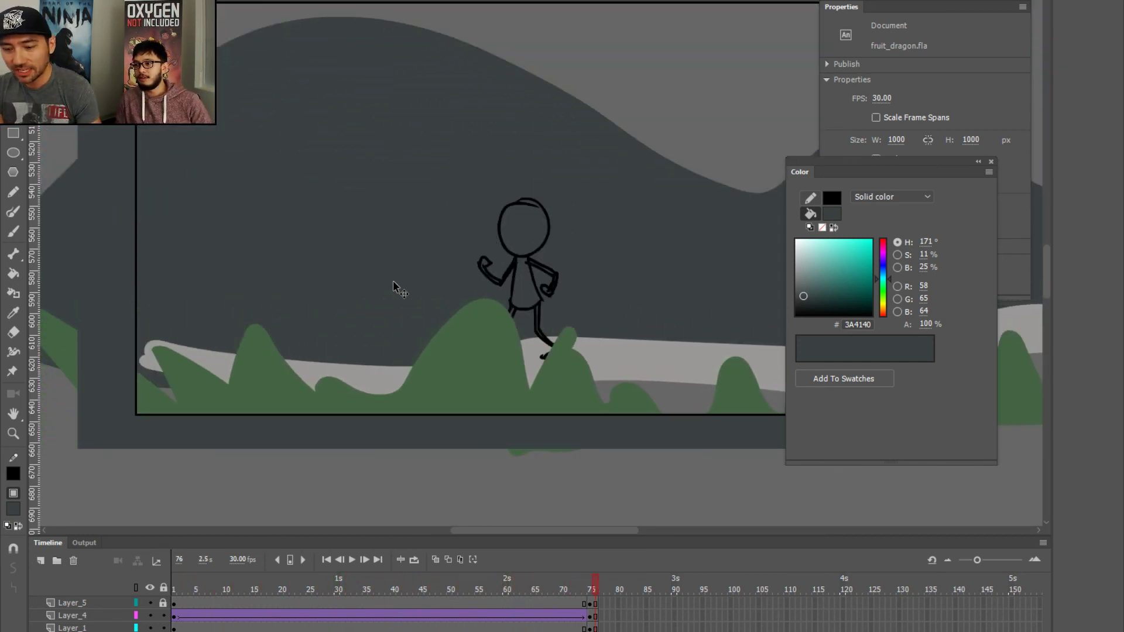
key("Return")
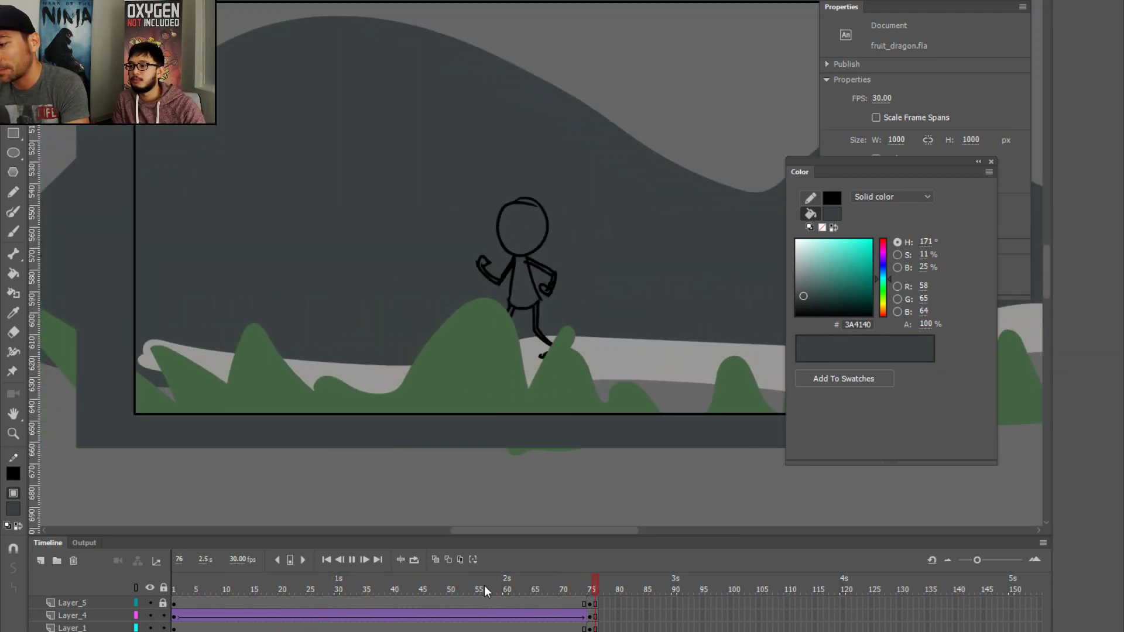
- At frame 75, nudge the dark hills symbol left to X 567.15, comparing its position against frame 1
left_click(416, 587)
left_click_drag(375, 588, 174, 585)
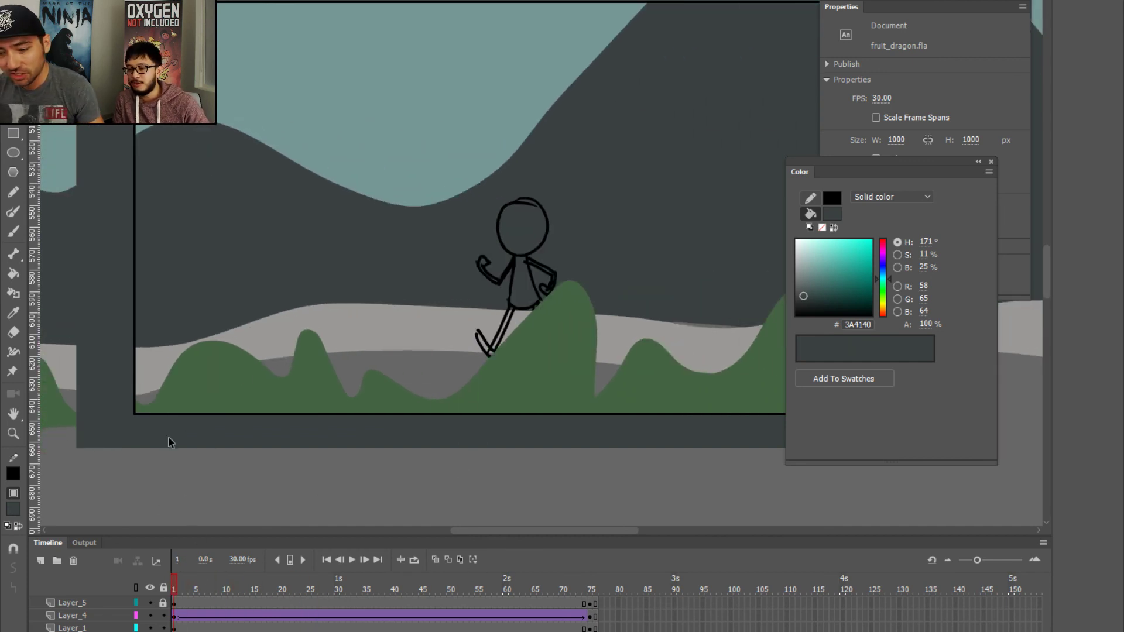
key("ctrl+minus")
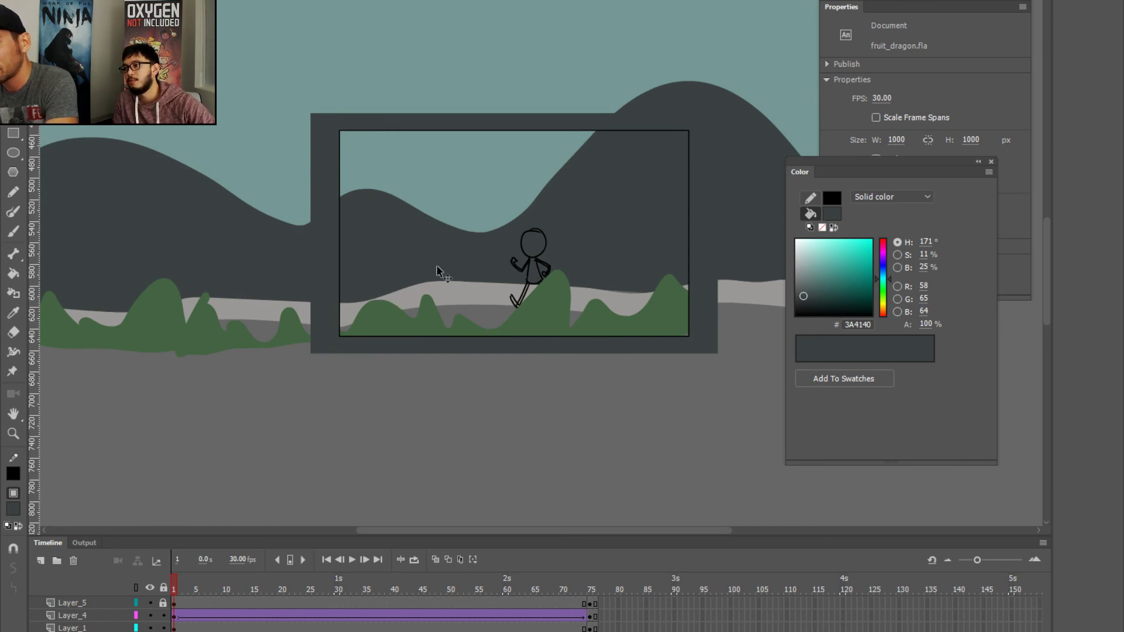
mouse_move(177, 588)
left_mouse_down()
mouse_move(253, 582)
mouse_move(497, 601)
mouse_move(518, 593)
mouse_move(164, 605)
left_mouse_up()
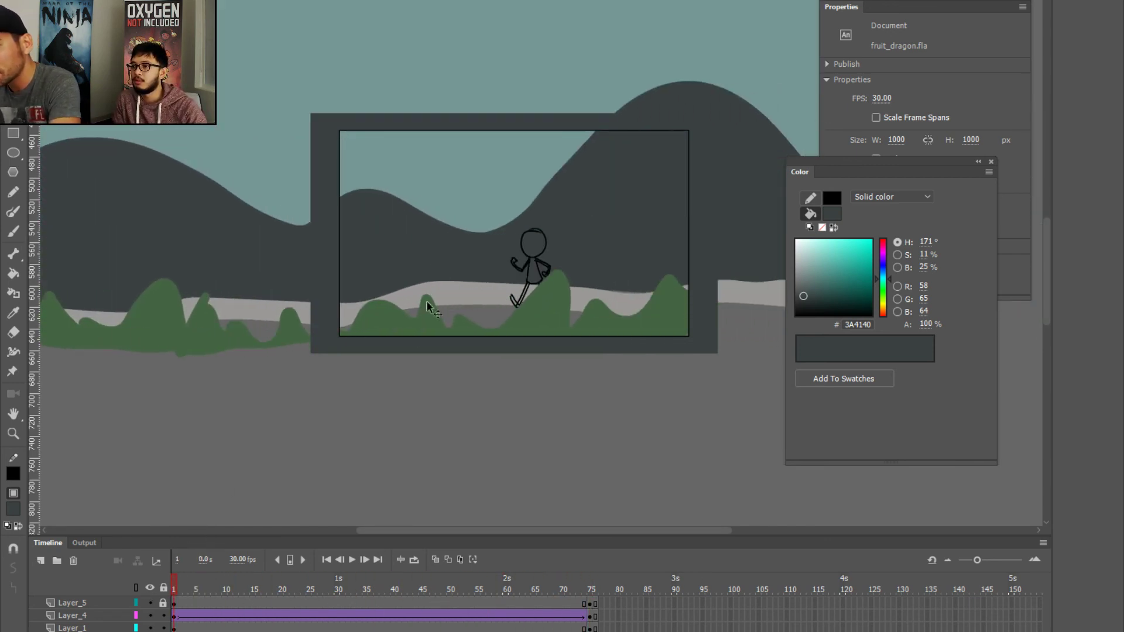
left_click(230, 224)
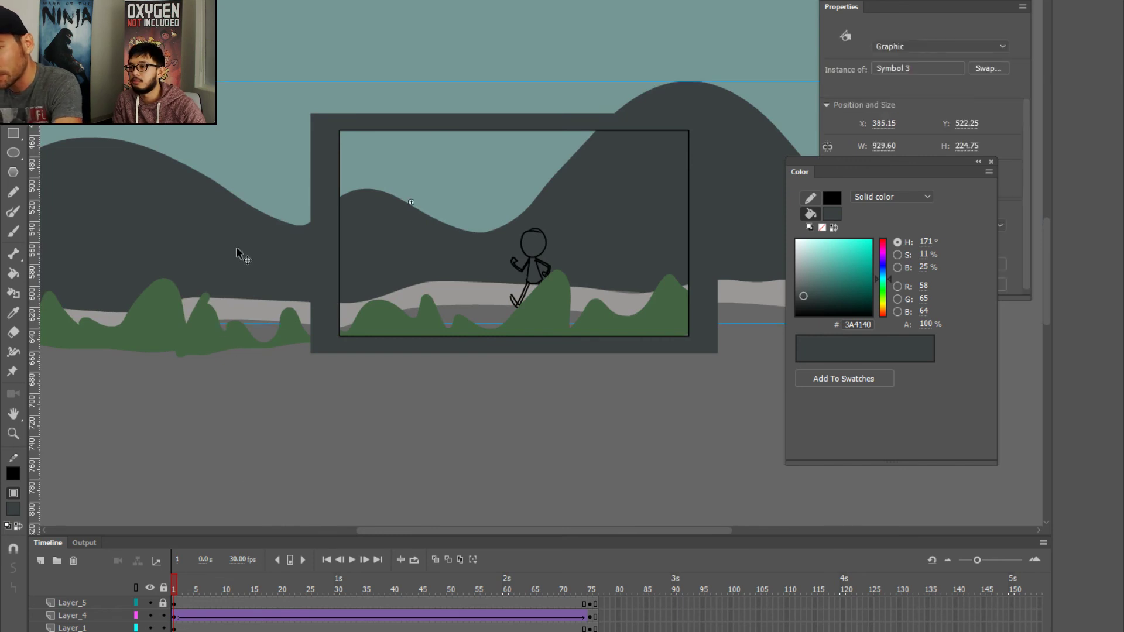
left_click(590, 616)
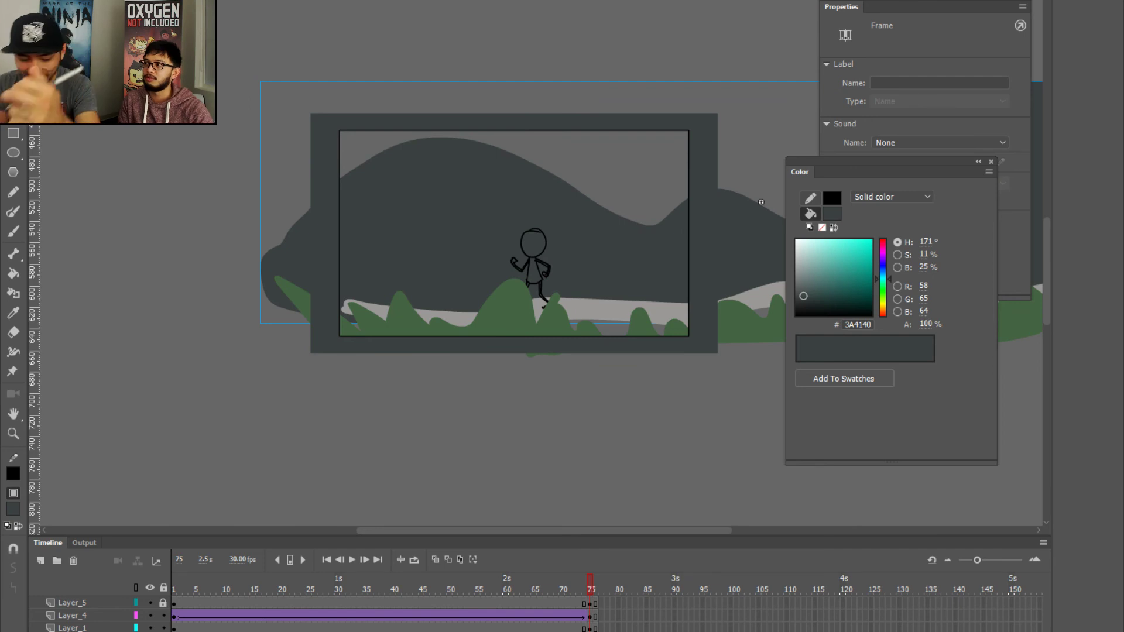
key("shift+Left")
key("shift+Left")
key("shift+Left")
key("shift+Left")
key("shift+Left")
key("shift+Left")
key("shift+Left")
key("shift+Left")
key("shift+Left")
key("shift+Left")
key("shift+Left")
key("shift+Left")
key("shift+Left")
key("shift+Left")
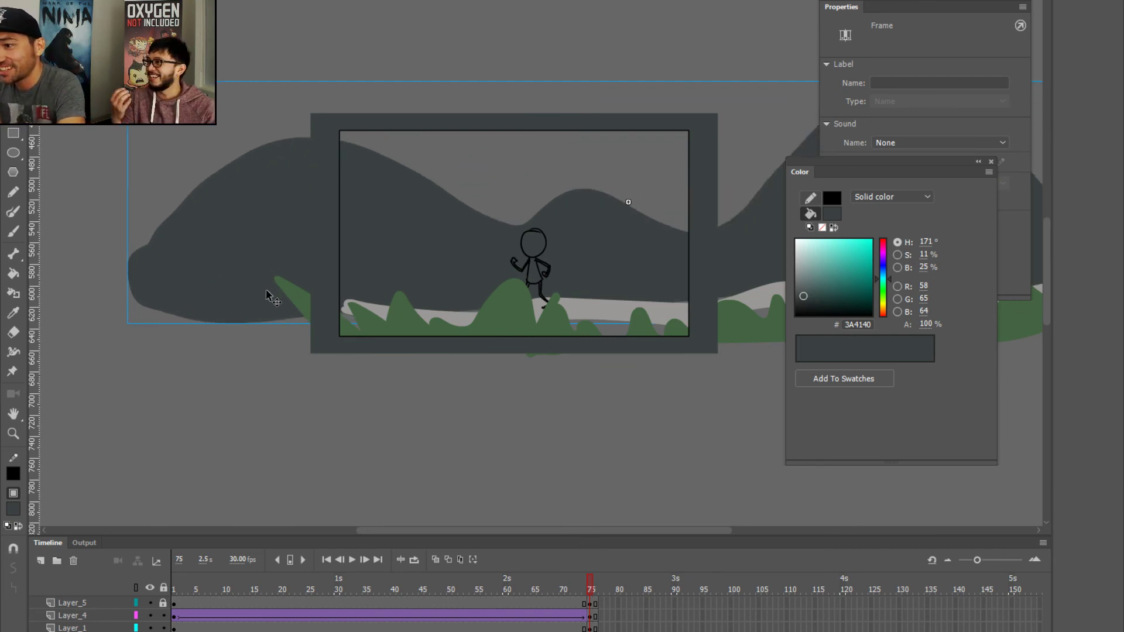
mouse_move(188, 585)
left_mouse_down()
mouse_move(248, 578)
mouse_move(174, 585)
left_mouse_up()
left_click(592, 588)
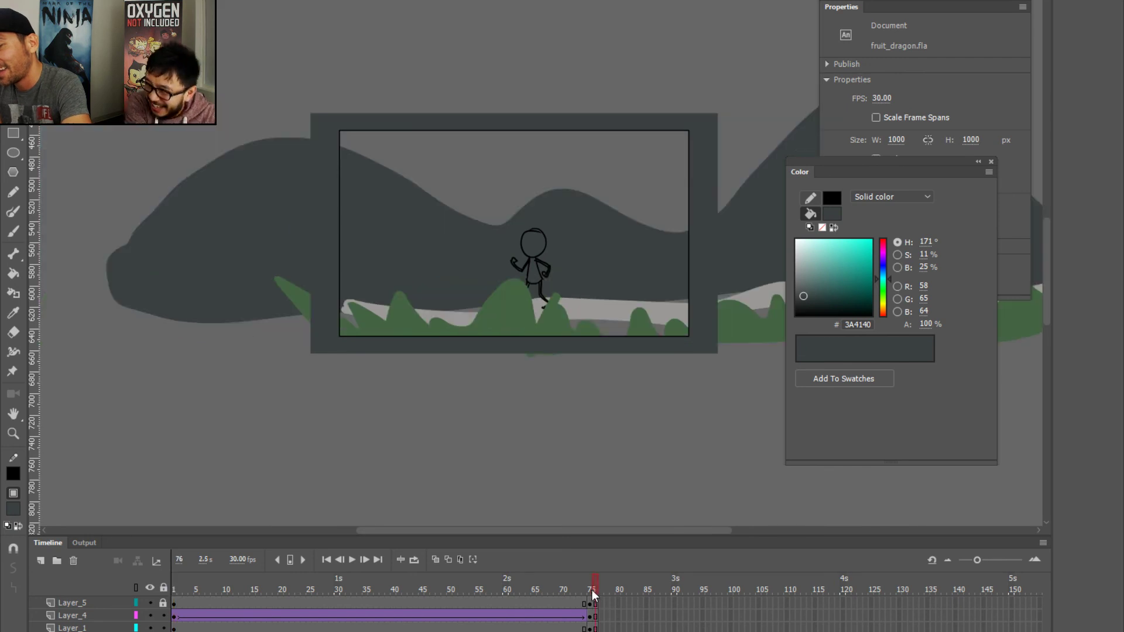
left_click(442, 234)
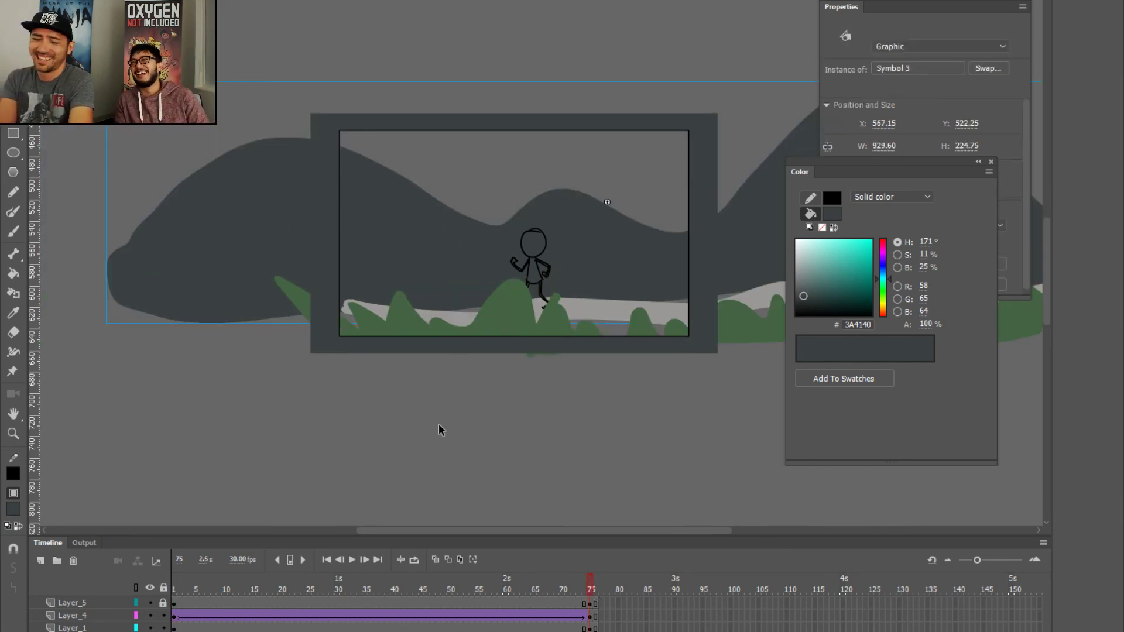
- Inside the green bushes symbol, duplicate the bushes group and place the copy directly left of the original to lengthen the row
left_click_drag(346, 584, 174, 582)
left_click(182, 340)
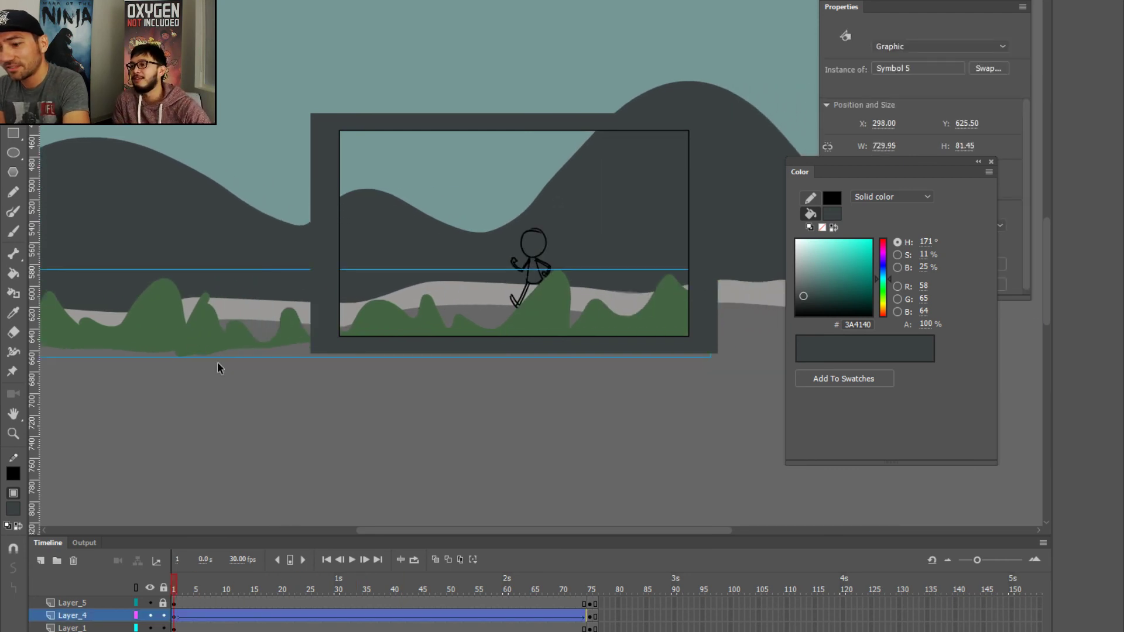
left_click(175, 616)
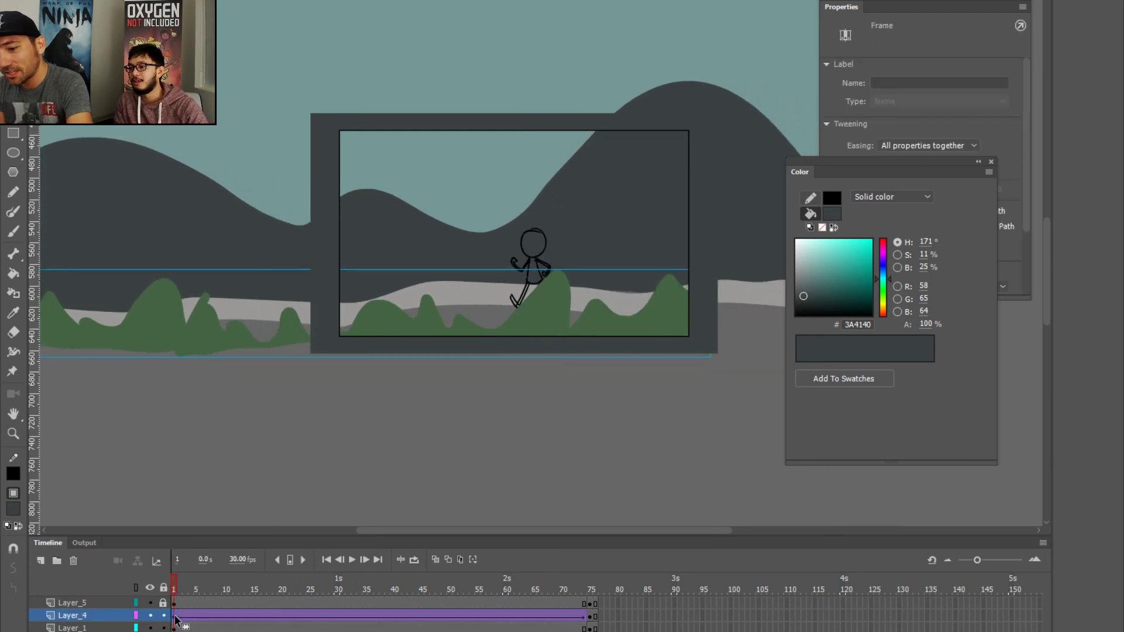
left_click(590, 617)
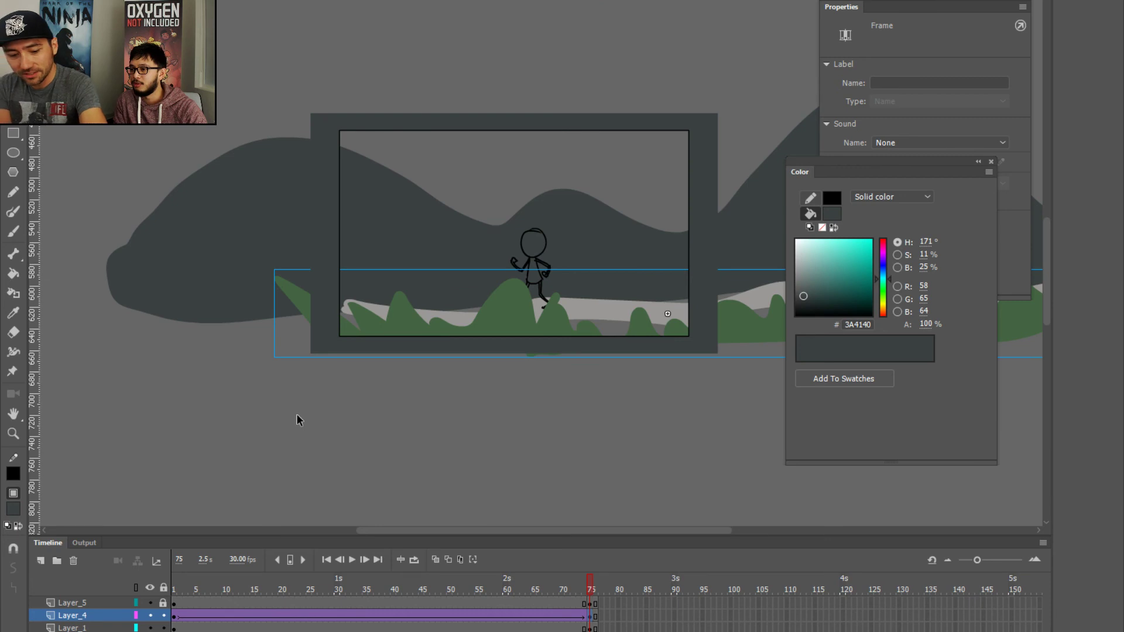
key("ctrl+minus")
key("ctrl+minus")
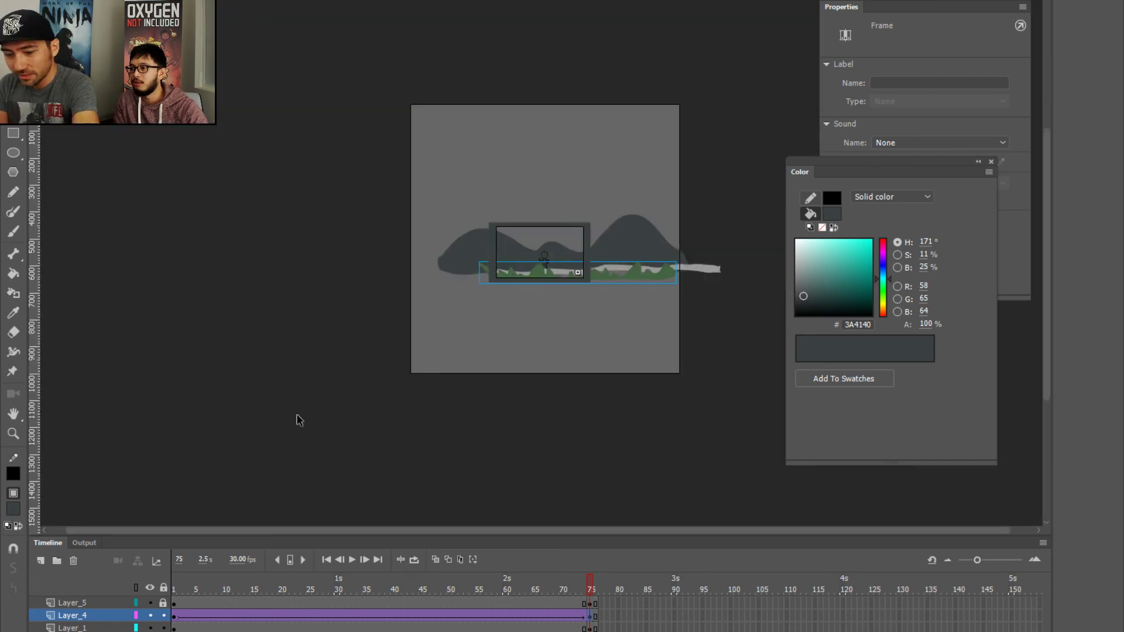
double_click(634, 275)
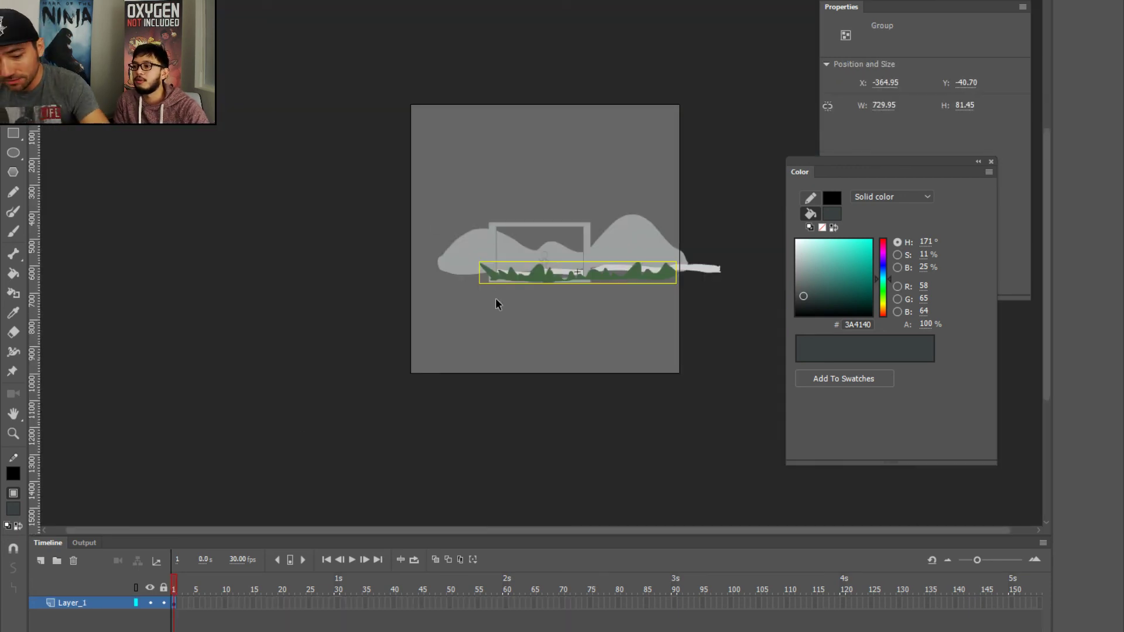
key("ctrl+equal")
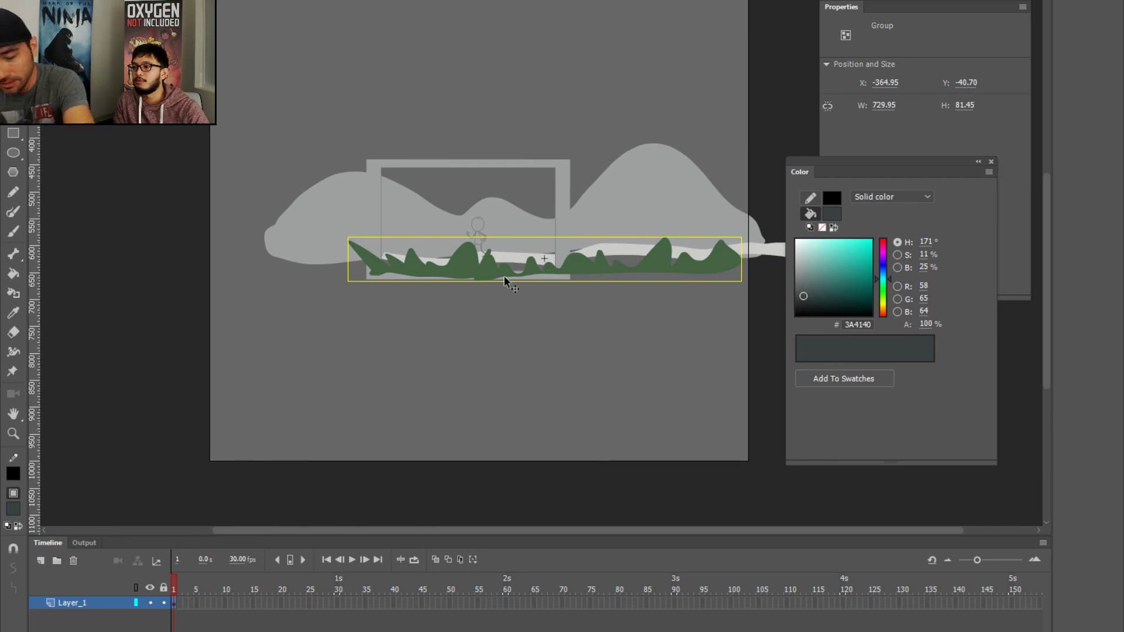
left_click_drag(662, 271, 328, 269)
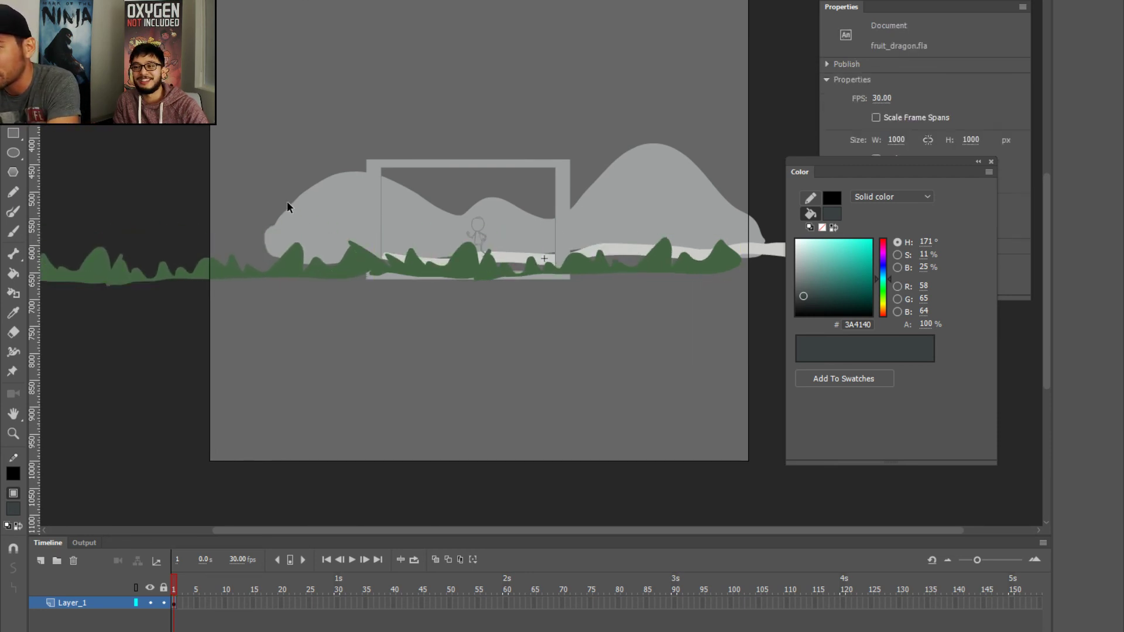
- Leave symbol editing and move the lengthened bushes symbol right to X 1273.00 at the end of its tween
double_click(325, 287)
key("shift+Right")
key("shift+Right")
key("shift+Right")
key("shift+Right")
key("shift+Right")
key("shift+Right")
key("shift+Right")
key("shift+Right")
key("shift+Right")
key("shift+Right")
key("shift+Right")
key("shift+Right")
key("shift+Right")
key("shift+Right")
key("shift+Right")
key("shift+Right")
key("shift+Right")
key("shift+Right")
key("shift+Right")
key("shift+Right")
key("shift+Right")
key("shift+Right")
key("shift+Right")
key("shift+Right")
key("shift+Right")
key("shift+Right")
key("shift+Right")
key("shift+Right")
key("shift+Right")
key("shift+Right")
key("shift+Right")
key("shift+Right")
key("shift+Right")
key("shift+Right")
key("shift+Right")
key("shift+Right")
key("shift+Right")
key("shift+Right")
key("shift+Right")
key("shift+Right")
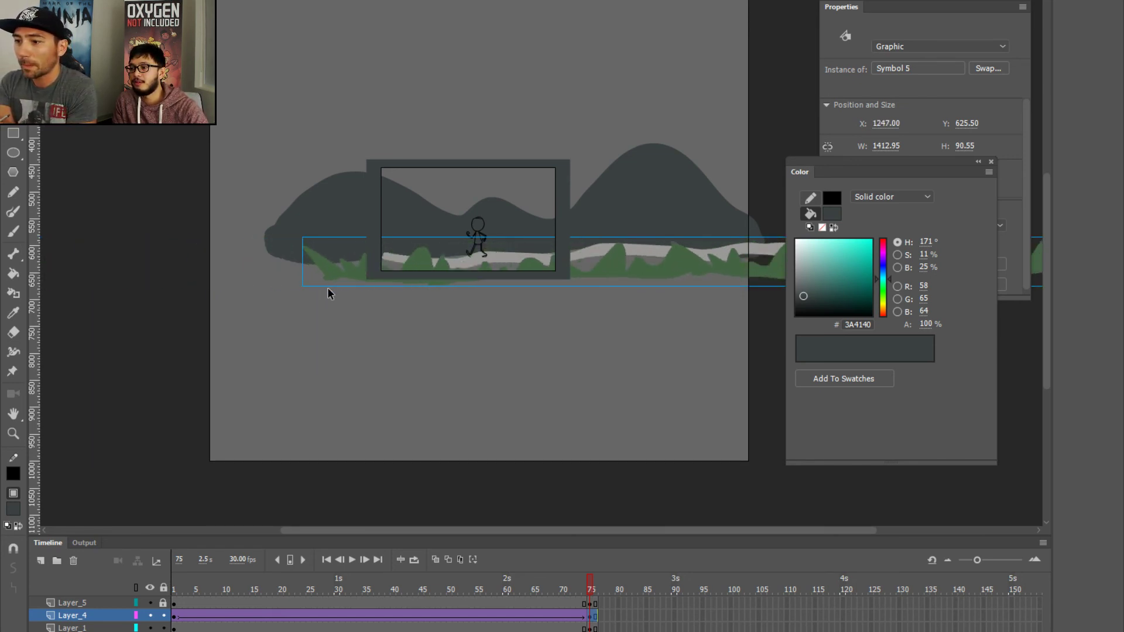
scroll(327, 292, "up", 5)
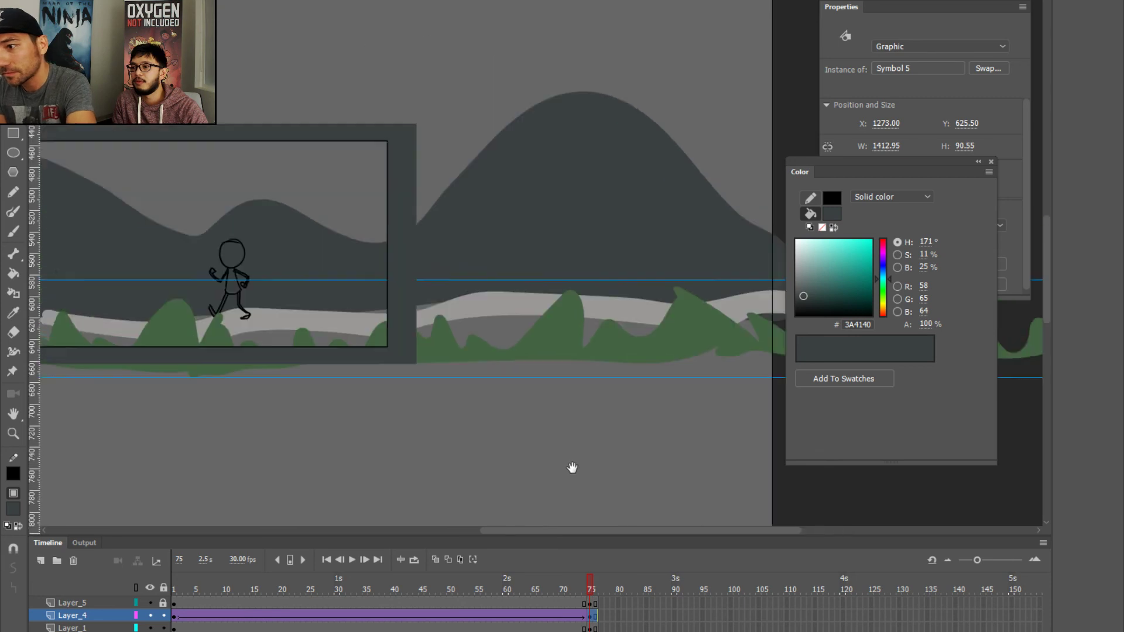
- Play the animation close up on the camera frame and nudge the bushes symbol at frame 76 left to X 1269.50
key("z")
left_click_drag(196, 100, 676, 389)
left_click_drag(394, 343, 227, 300)
key("period")
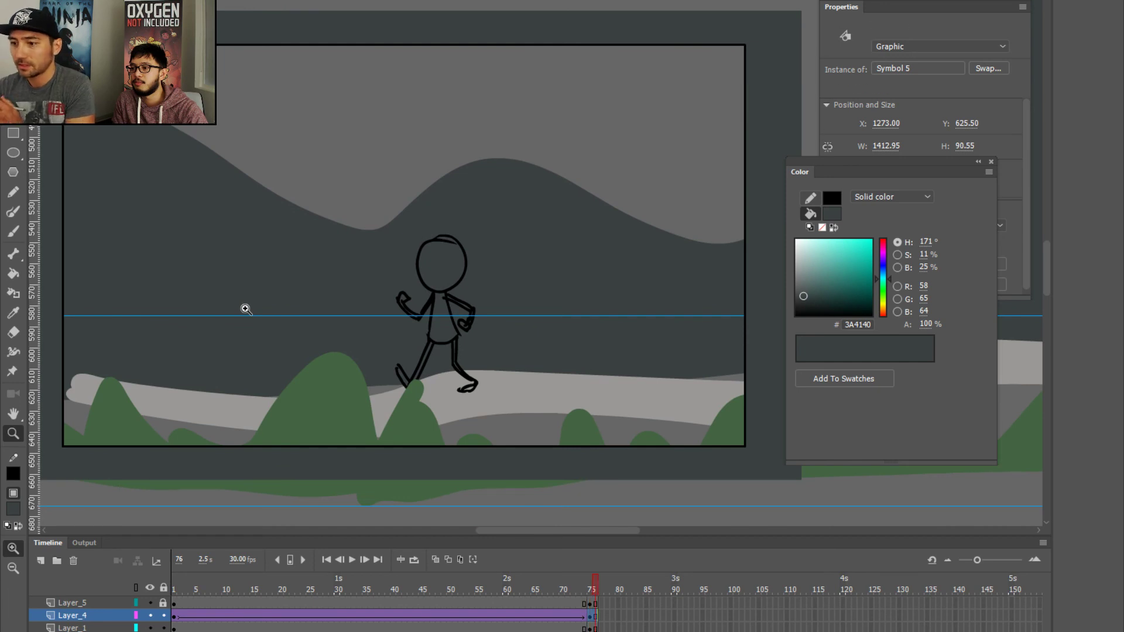
key("Return")
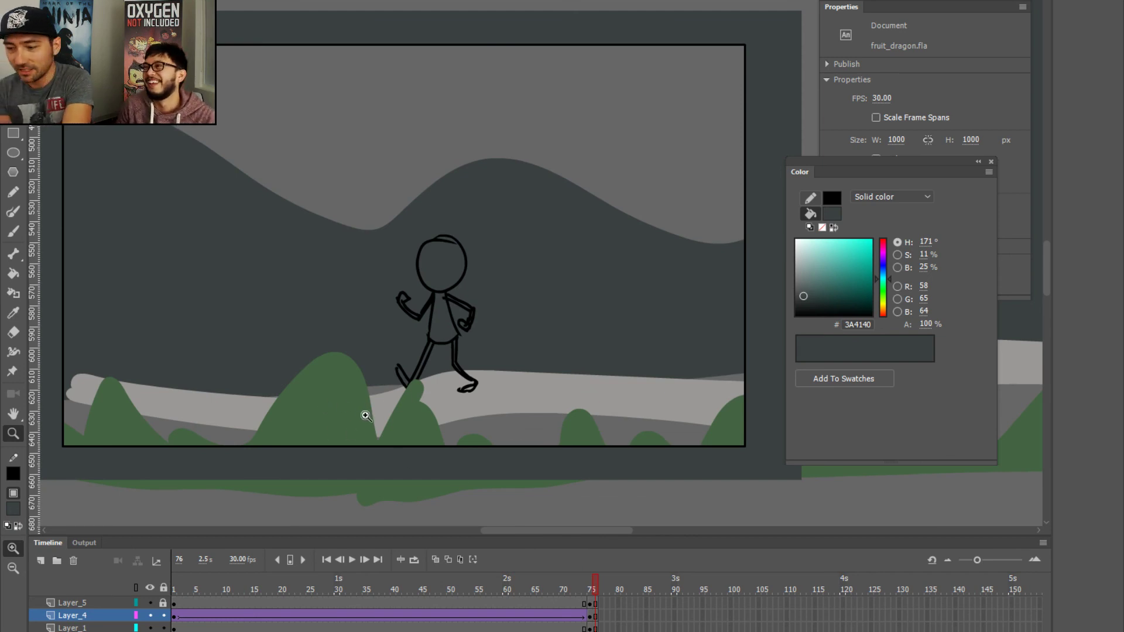
key("v")
left_click(328, 407)
key("shift+Left")
key("shift+Left")
key("shift+Left")
key("shift+Left")
key("shift+Left")
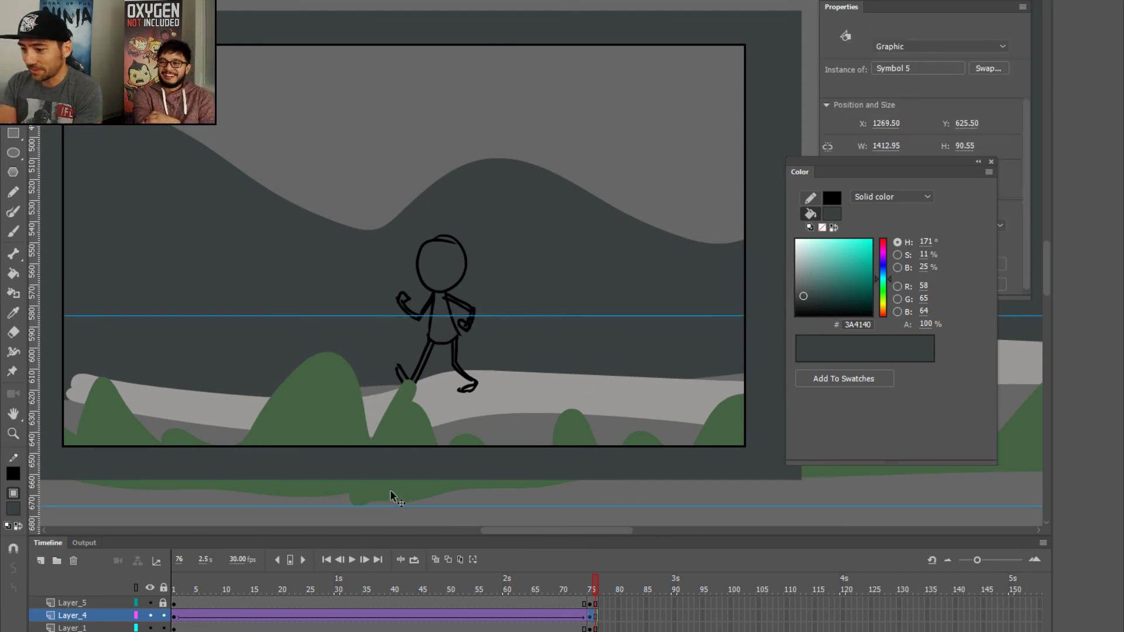
- Replay the animation several times to examine how the bushes, path and hills slide past the walking figure, ending at frame 1
key("Return")
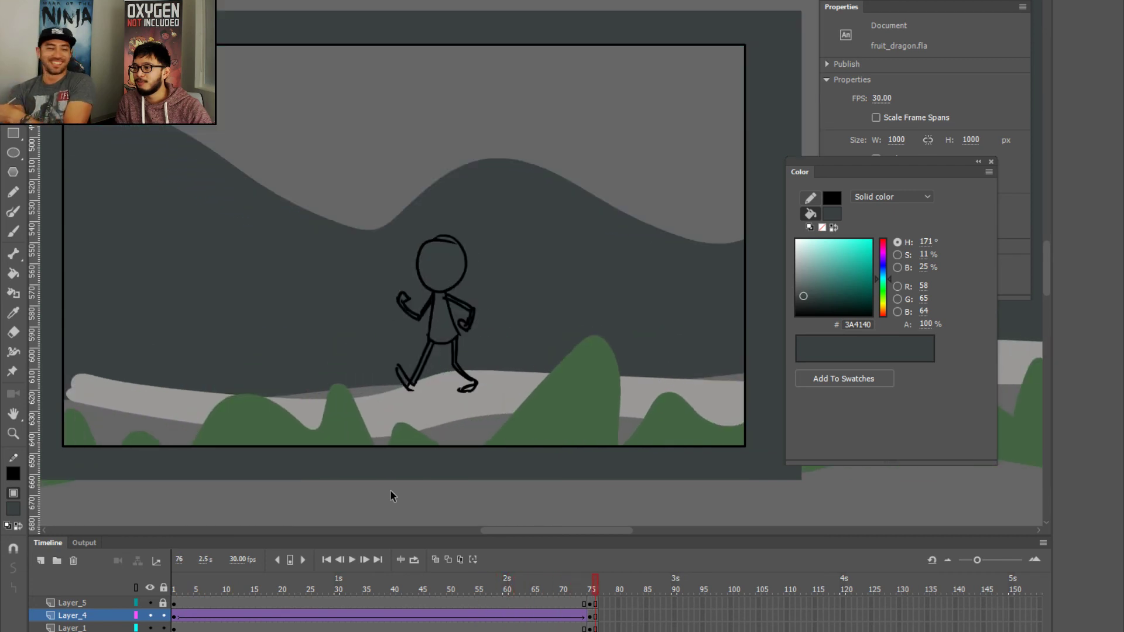
key("Return")
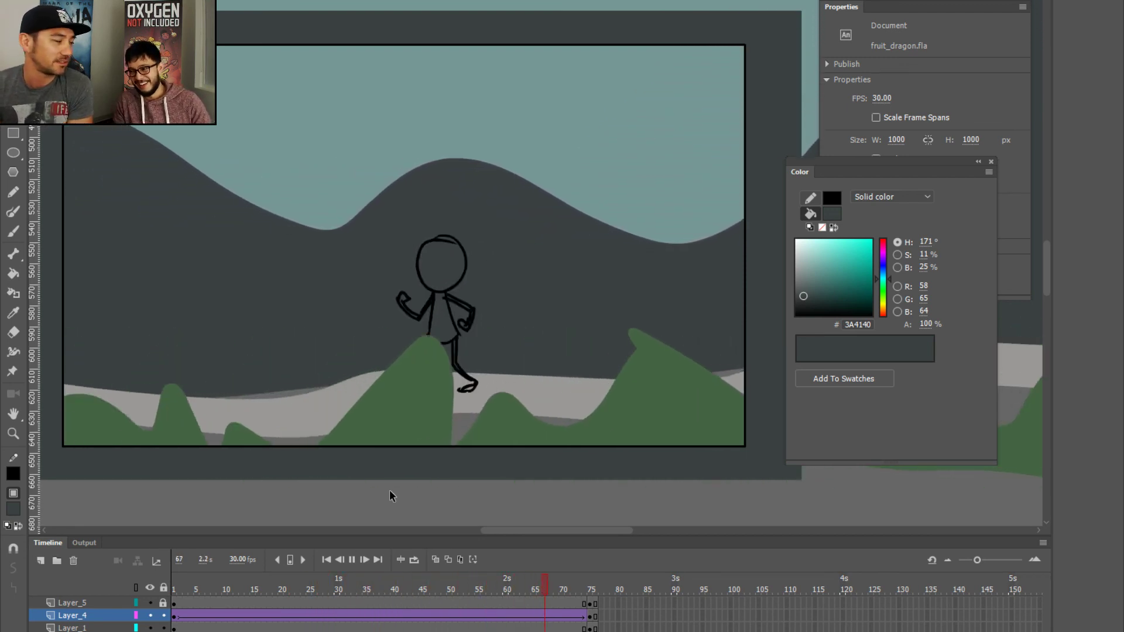
key("Return")
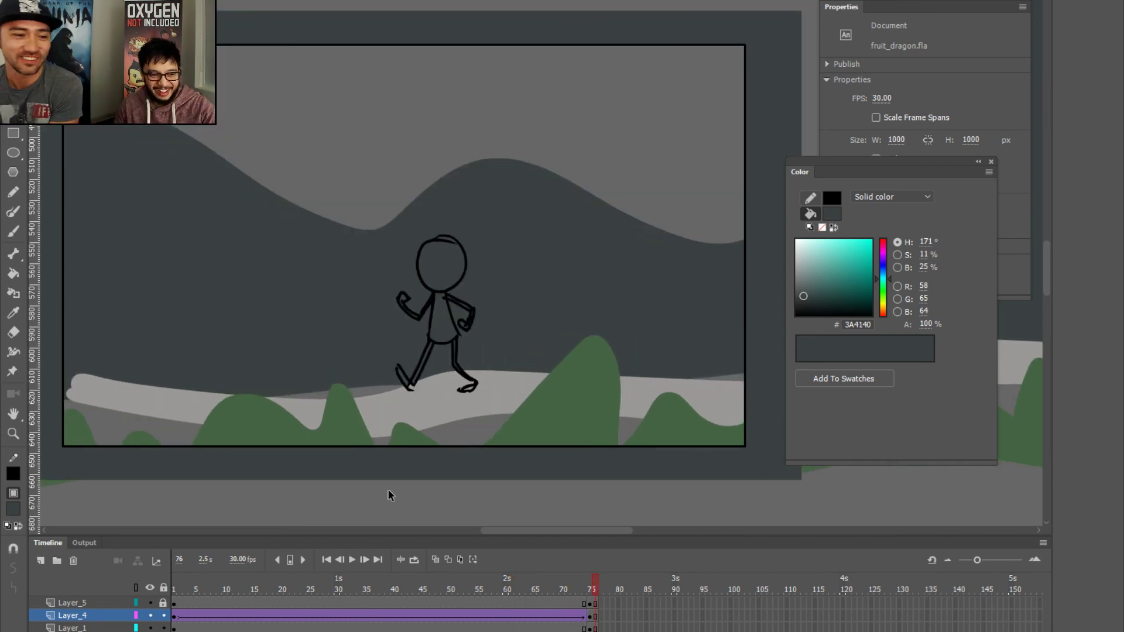
key("Return")
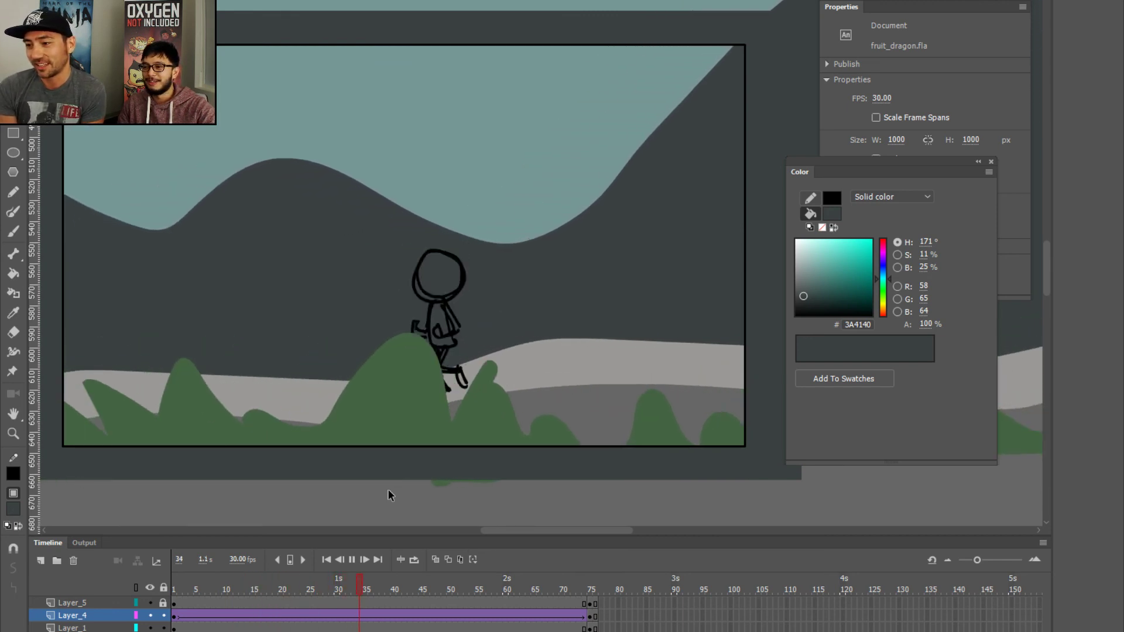
key("Return")
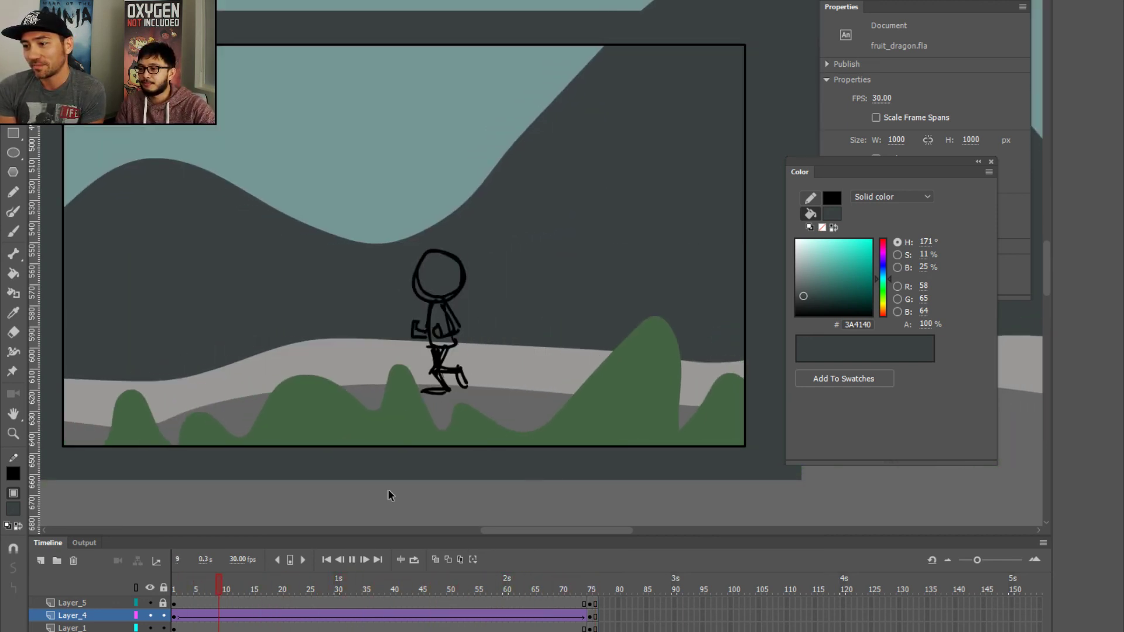
key("Return")
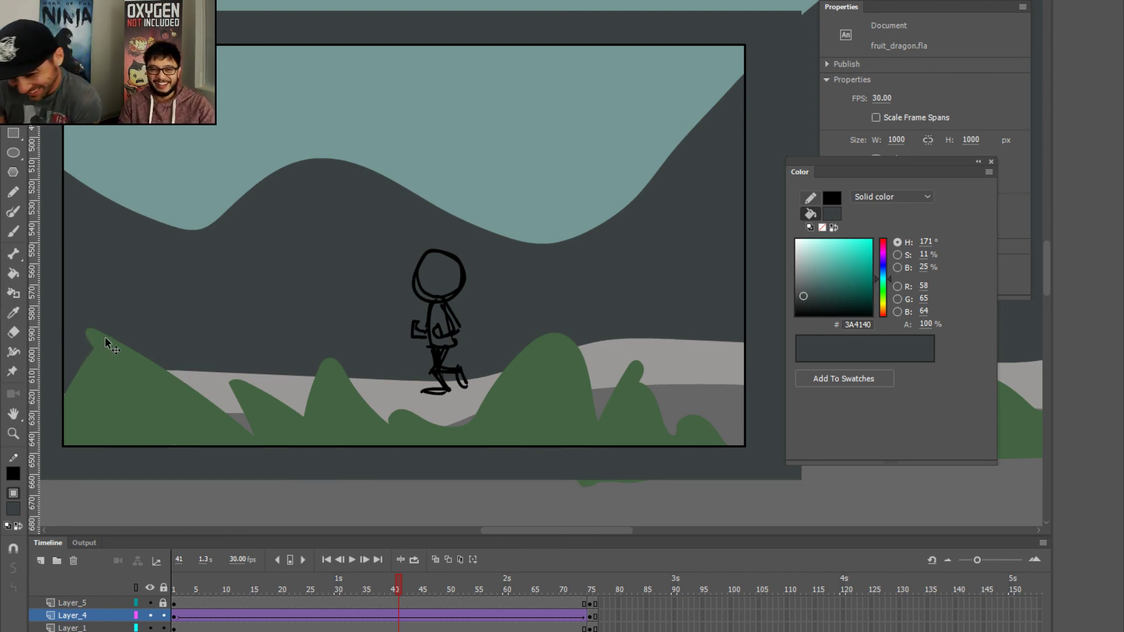
left_click_drag(428, 600, 173, 605)
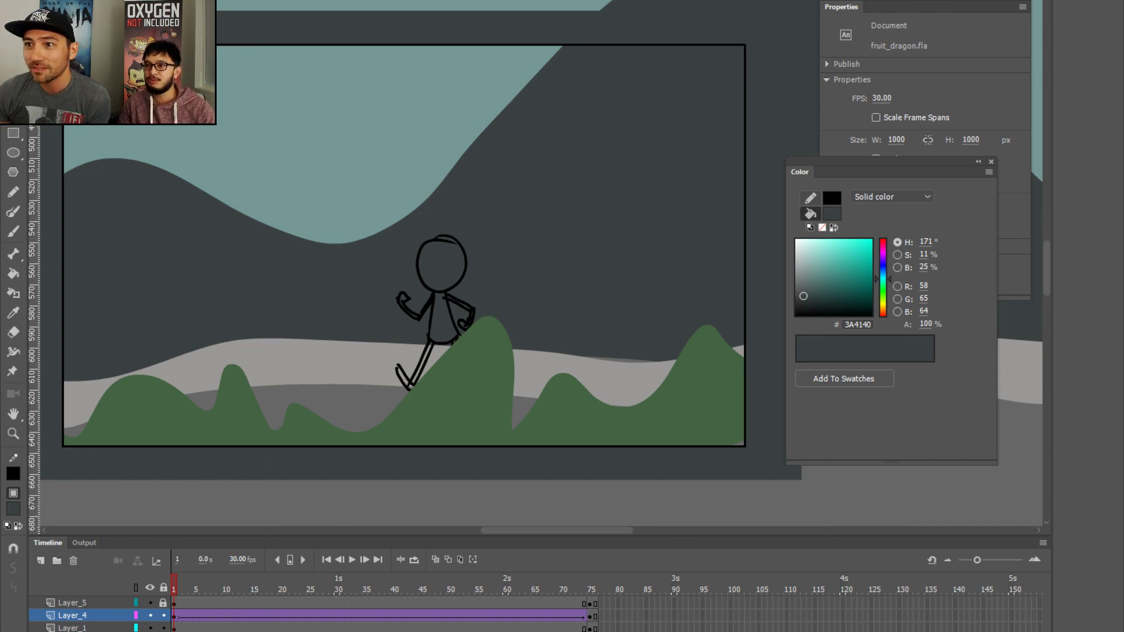
- Hide the walking scene's figure, frame and background layers and bring the green curled-tail creature artwork into view at frame 1
key("ctrl+Tab")
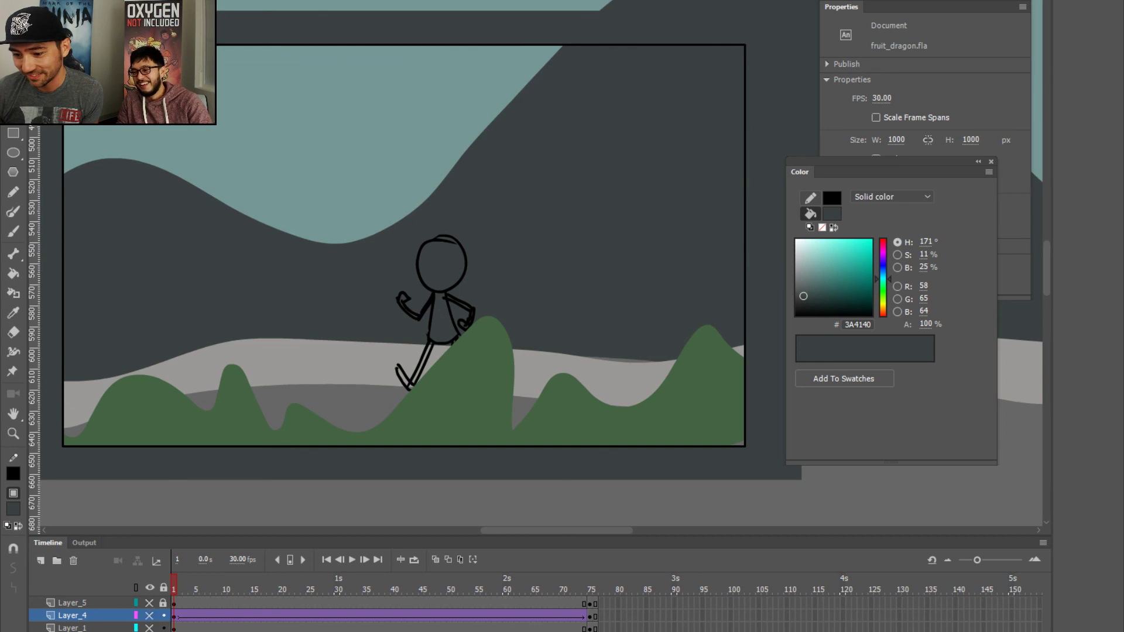
left_click_drag(150, 602, 150, 629)
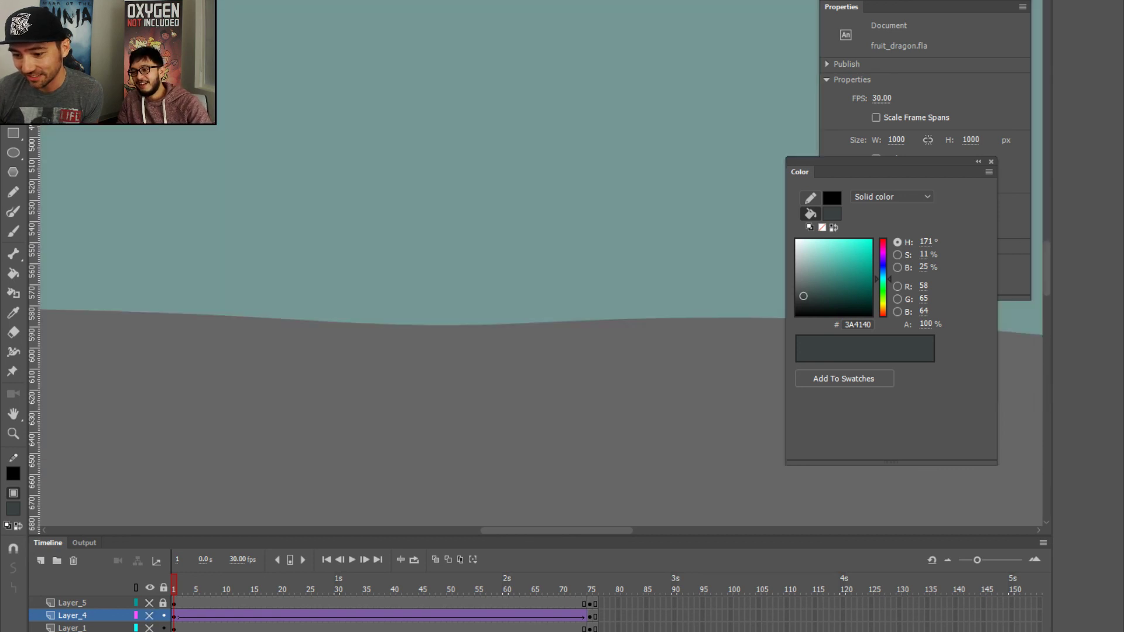
left_click(175, 616)
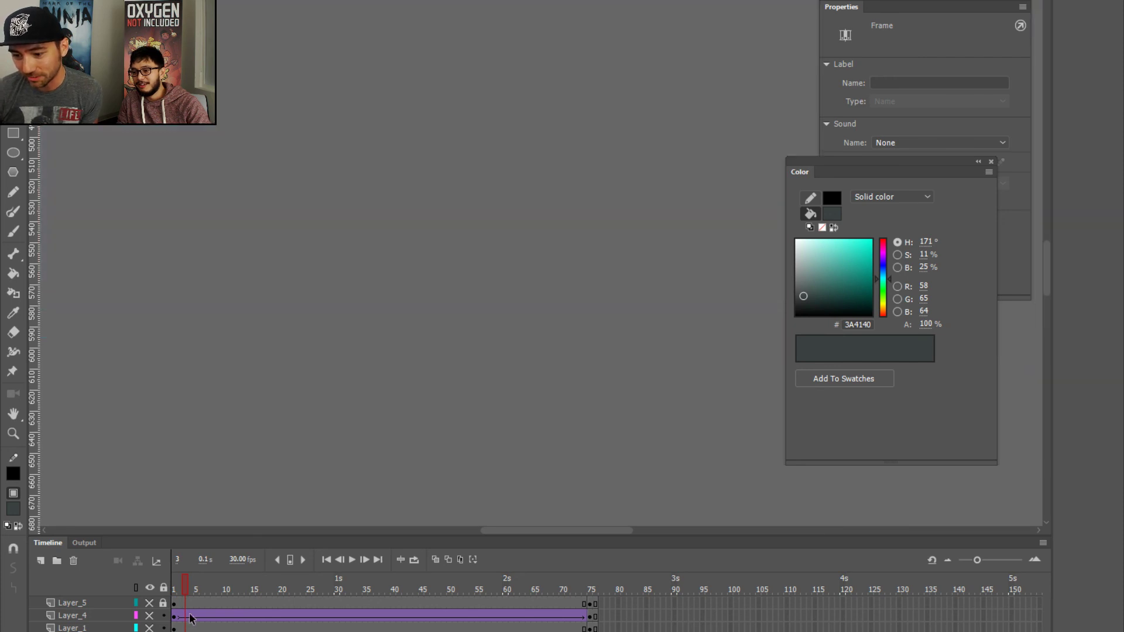
left_click(172, 585)
left_click_drag(700, 121, 384, 244)
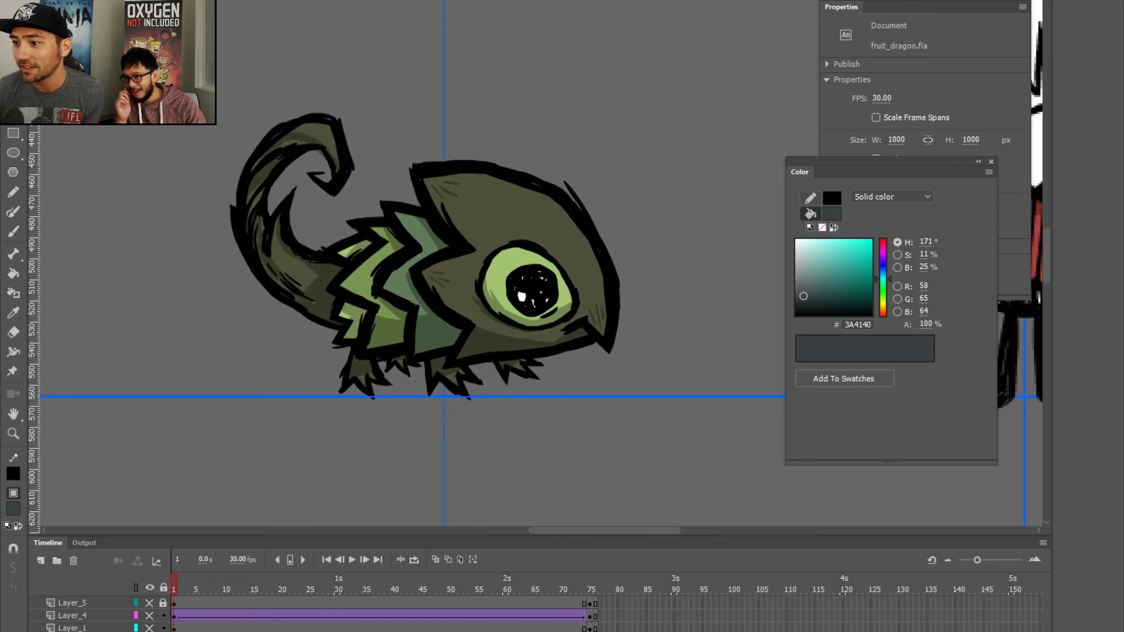
- Switch to the baby_vole.fla document and play and scrub its labelled animations to examine the purple creature's movements
key("ctrl+Tab")
left_click_drag(483, 484, 351, 287)
key("ctrl+equal")
left_click_drag(524, 217, 365, 384)
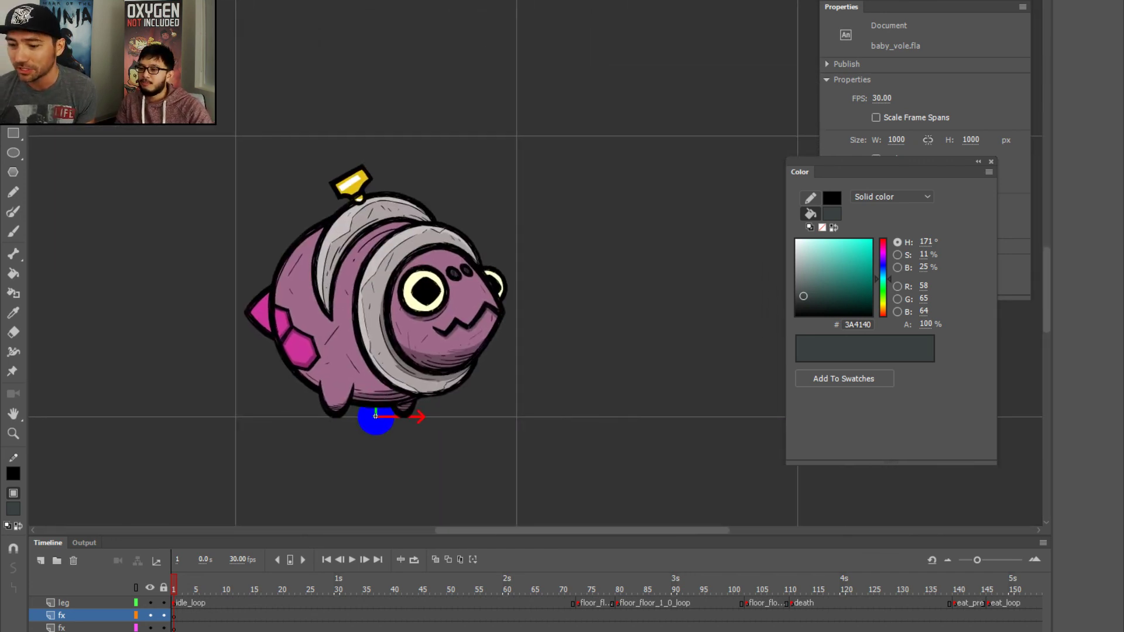
left_click_drag(177, 585, 176, 608)
key("Return")
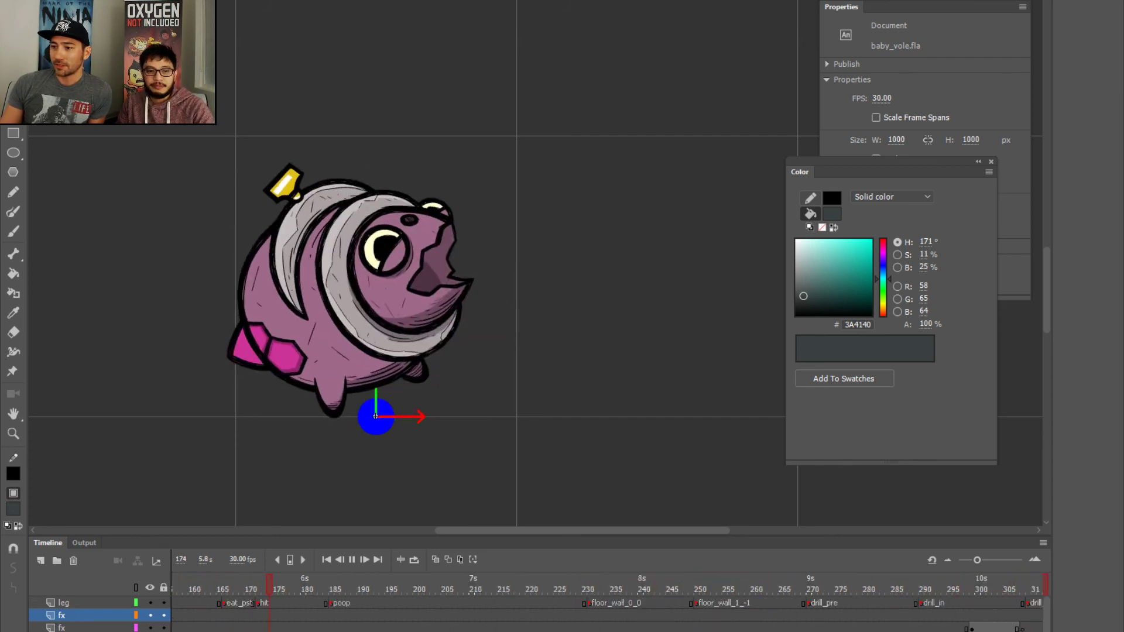
left_click(379, 588)
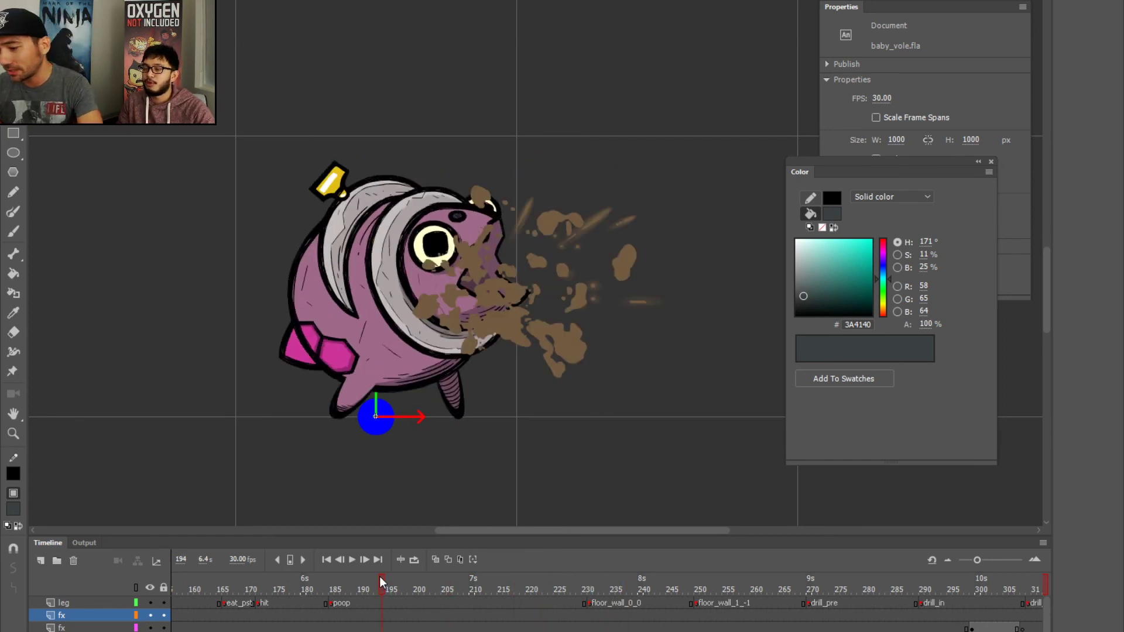
left_click_drag(381, 575, 202, 583)
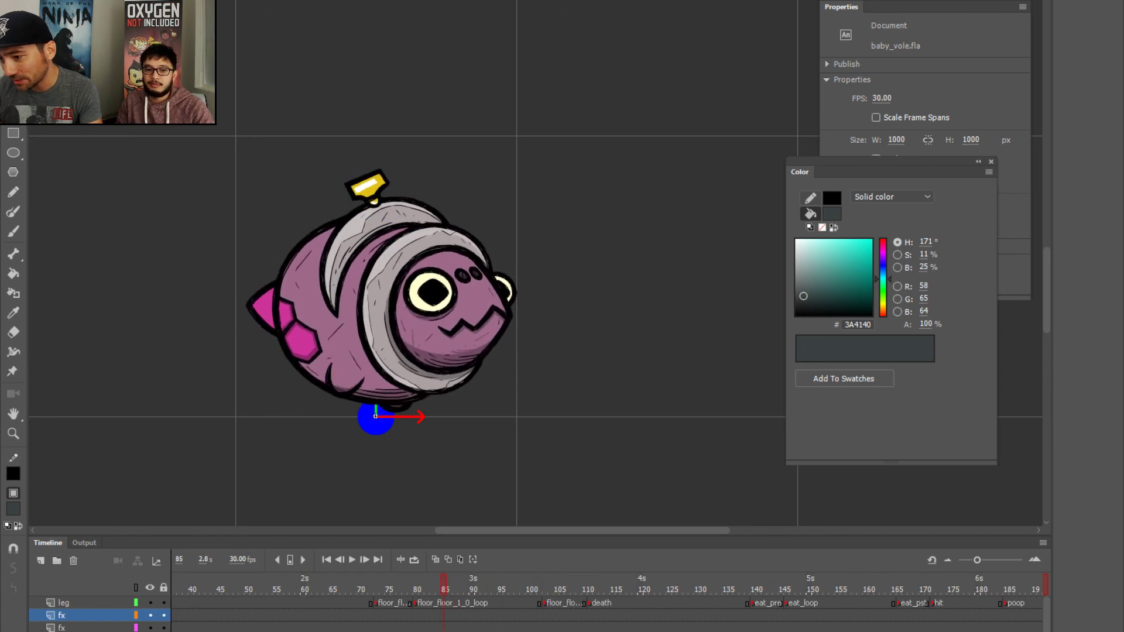
- Loop playback over the floor_floor_1_0_loop frames to examine the creature's walk cycle, and turn looping back off
left_click(416, 561)
left_click_drag(442, 586, 415, 586)
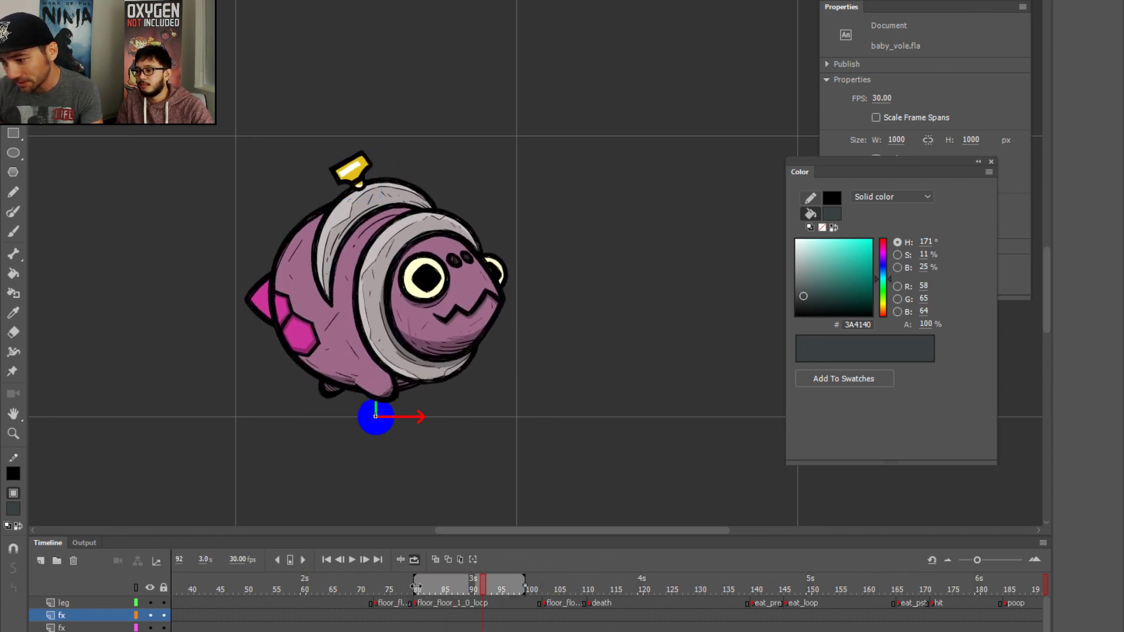
left_click_drag(525, 585, 542, 584)
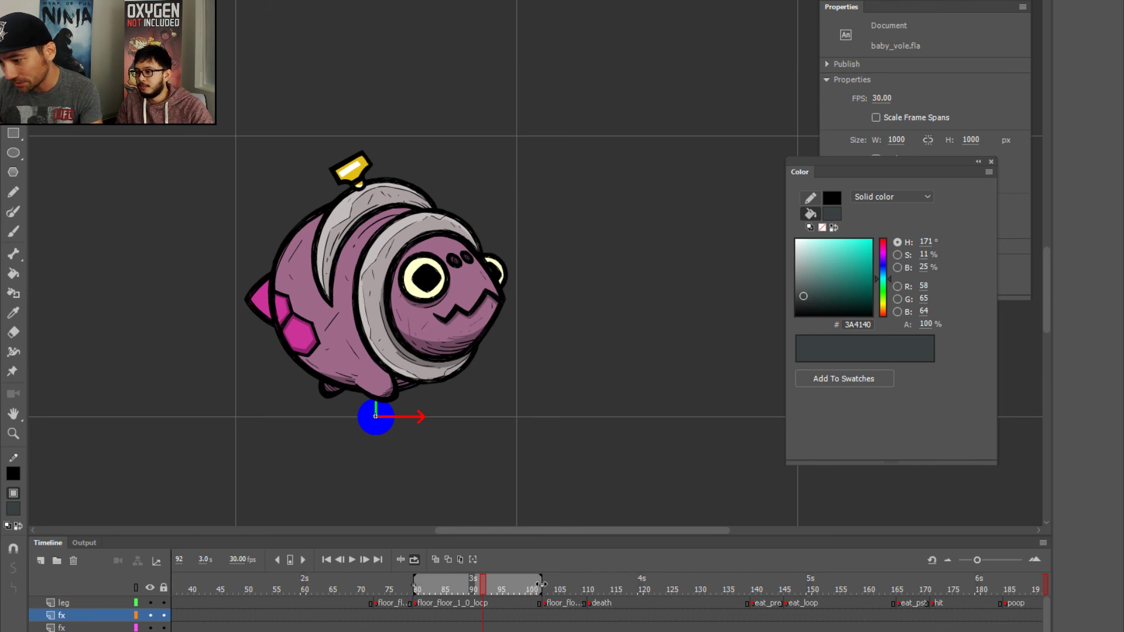
key("Return")
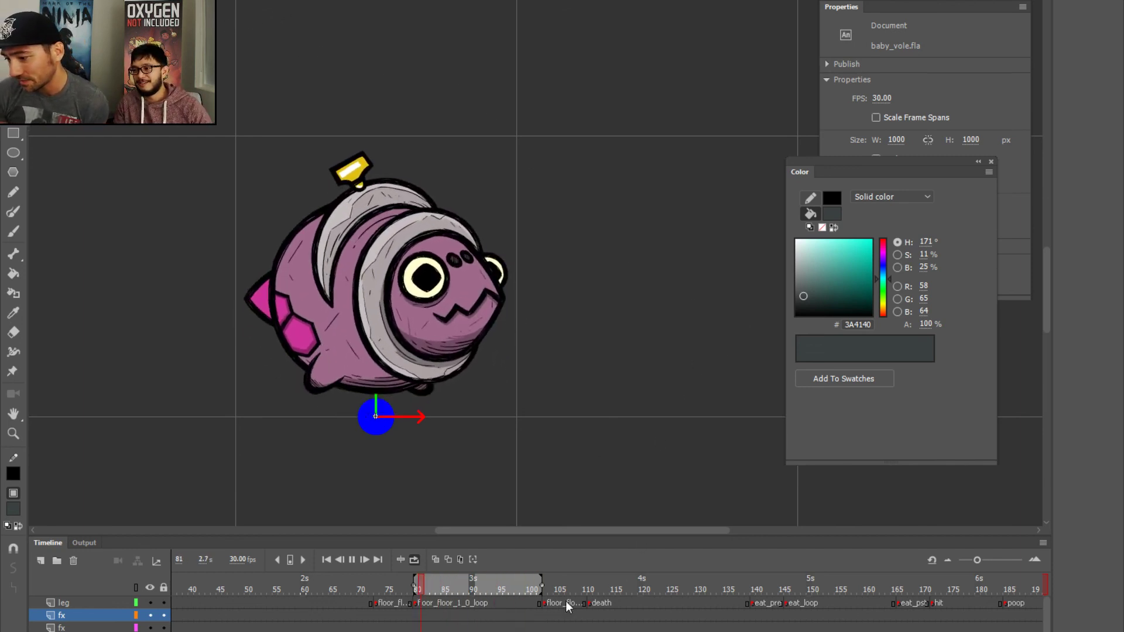
left_click(416, 559)
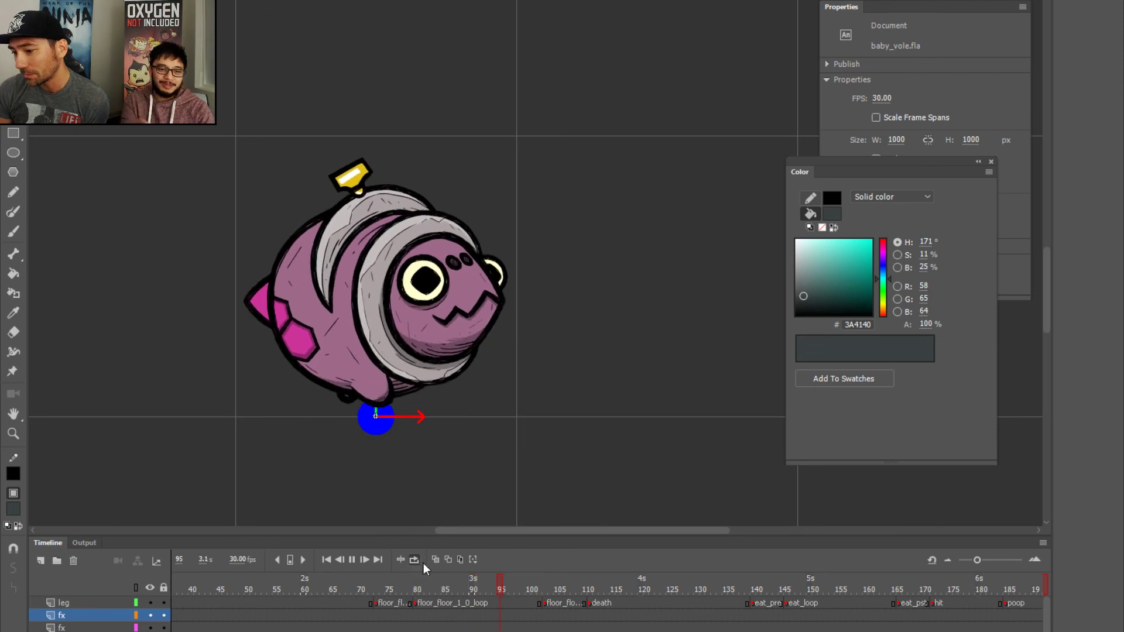
- Scrub repeatedly through the frames labelled death to examine how the creature collapses
left_click_drag(497, 602, 739, 608)
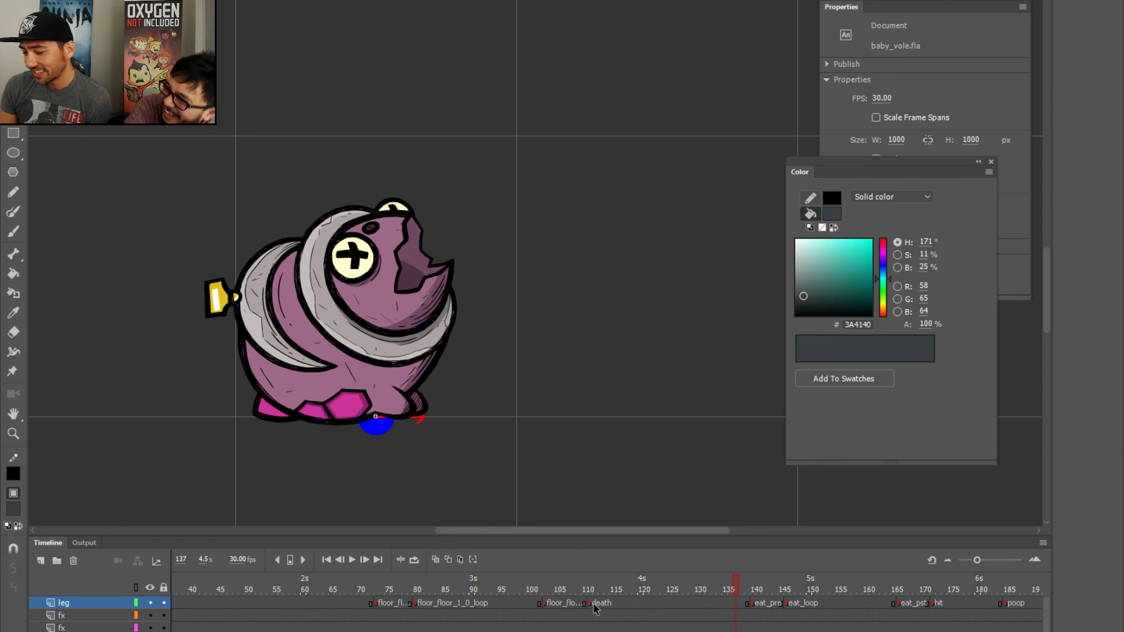
left_click_drag(591, 596, 740, 589)
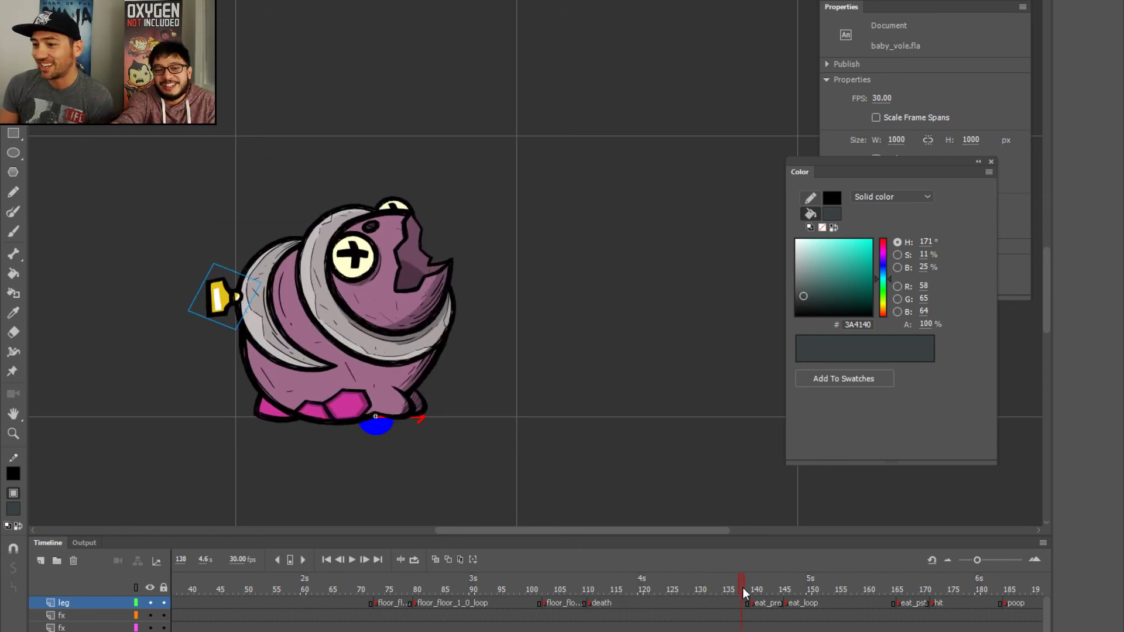
left_click_drag(598, 596, 747, 585)
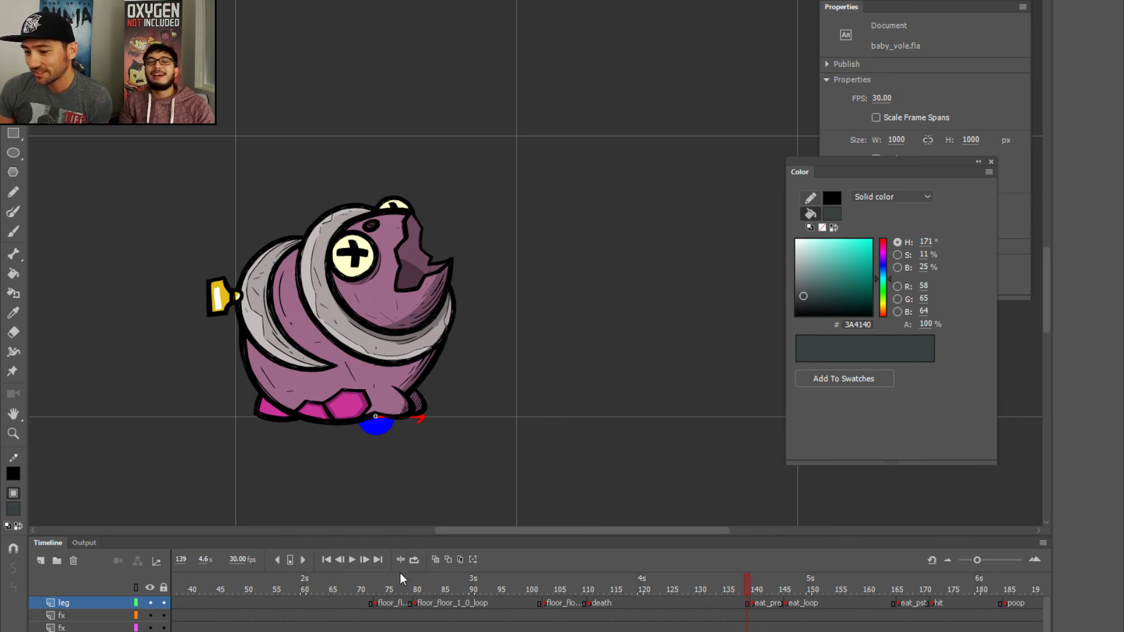
scroll(209, 593, "right", 10)
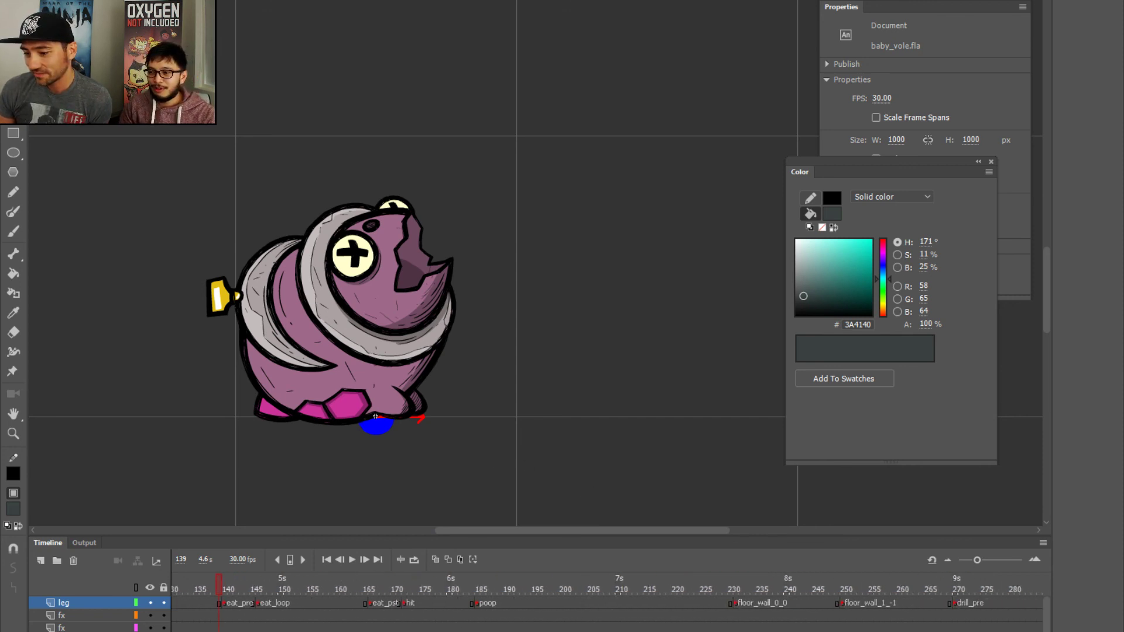
left_click_drag(224, 591, 387, 607)
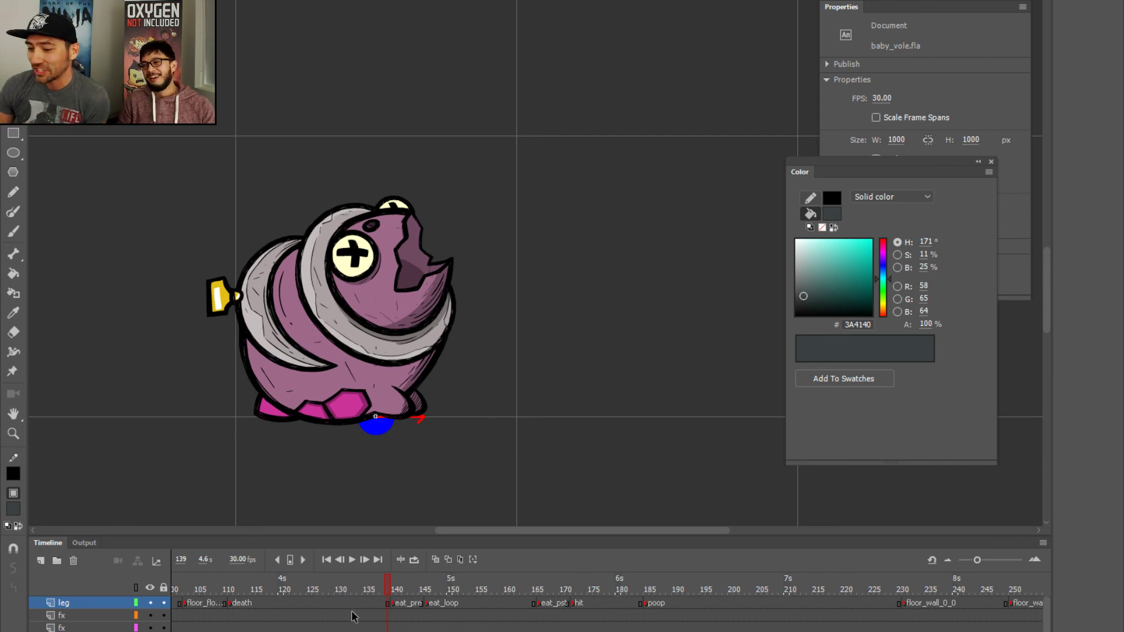
left_click_drag(225, 585, 379, 584)
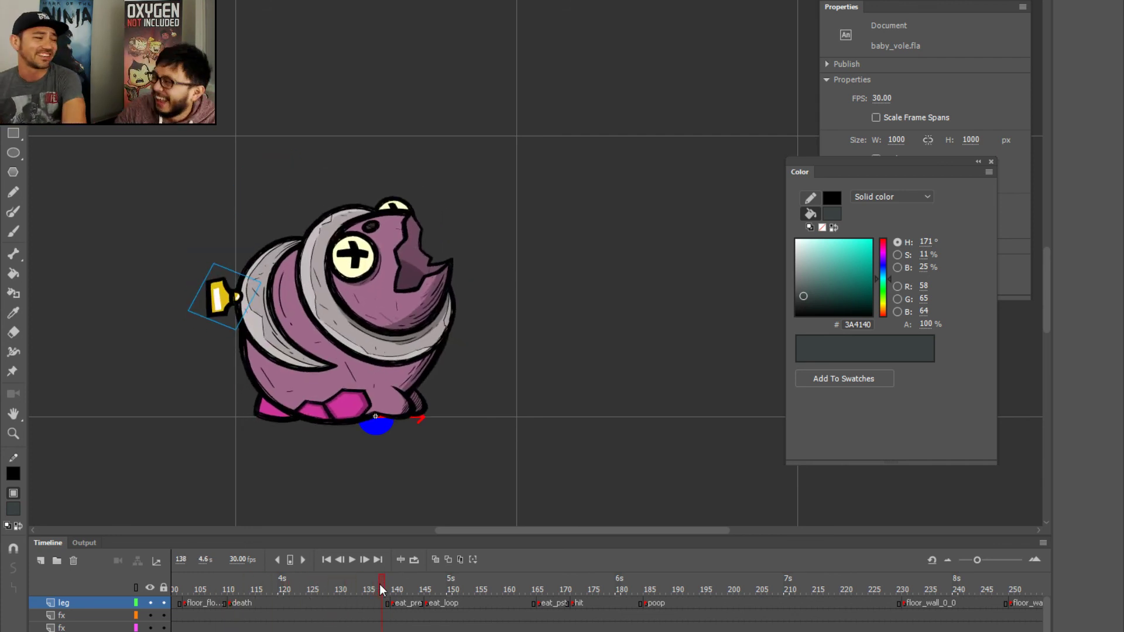
- Scrub through the eat, hit, poop and floor_wall animations to examine the creature's poses
left_click_drag(381, 588, 995, 631)
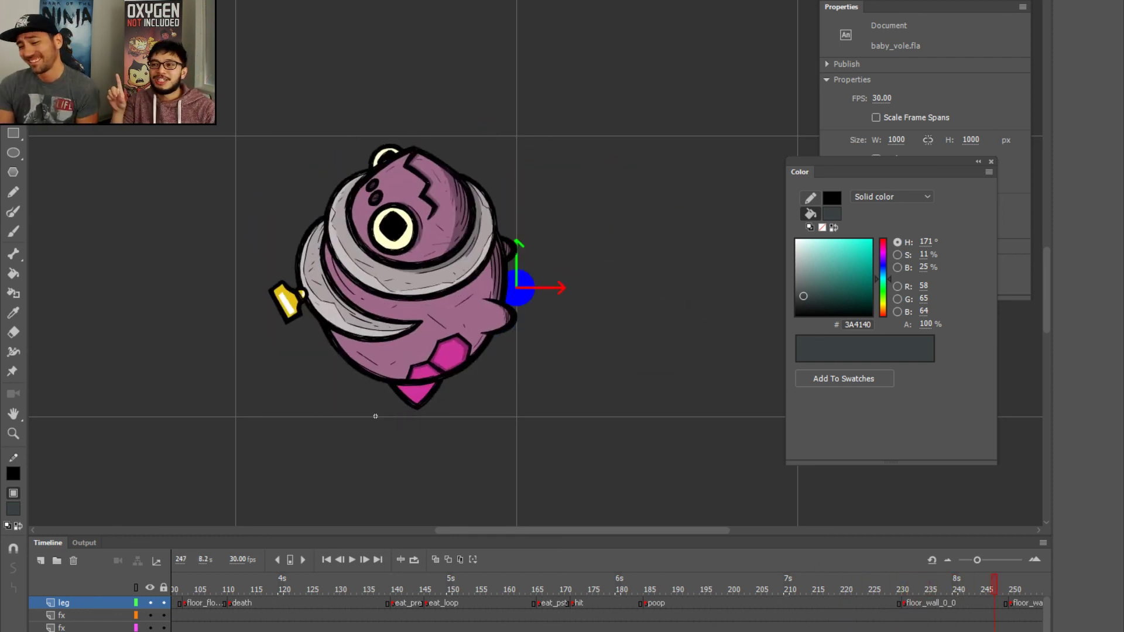
scroll(609, 603, "right", 6)
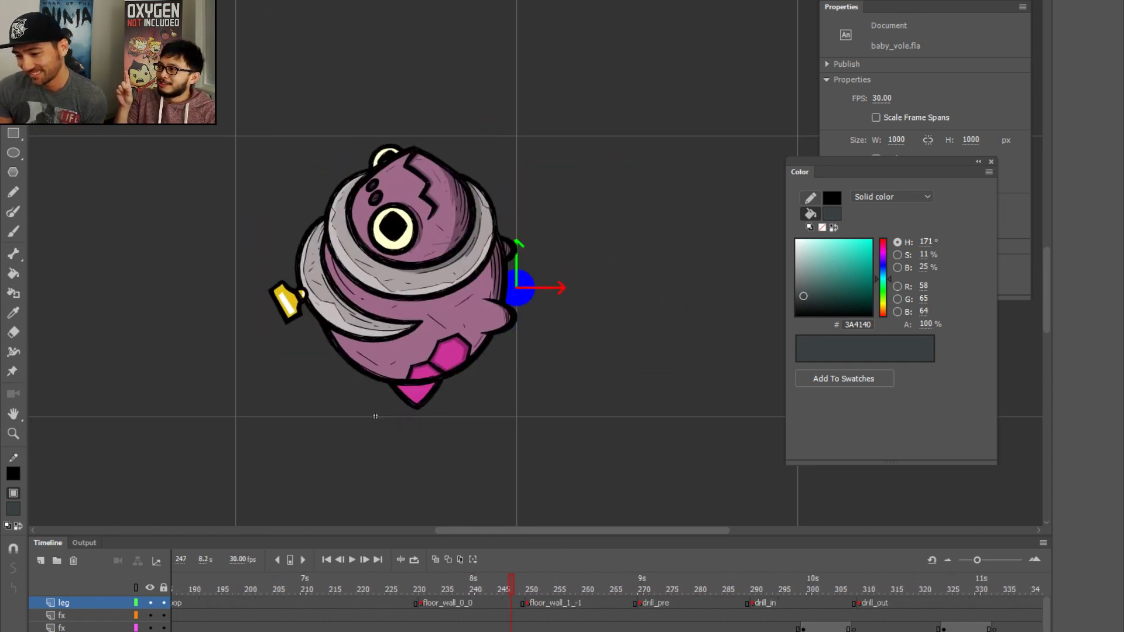
left_click_drag(257, 583, 269, 615)
- Zoom out on the stage and play and scrub the drill_pre, drill_in and drill_out animations to examine the drilling motion
key("ctrl+minus")
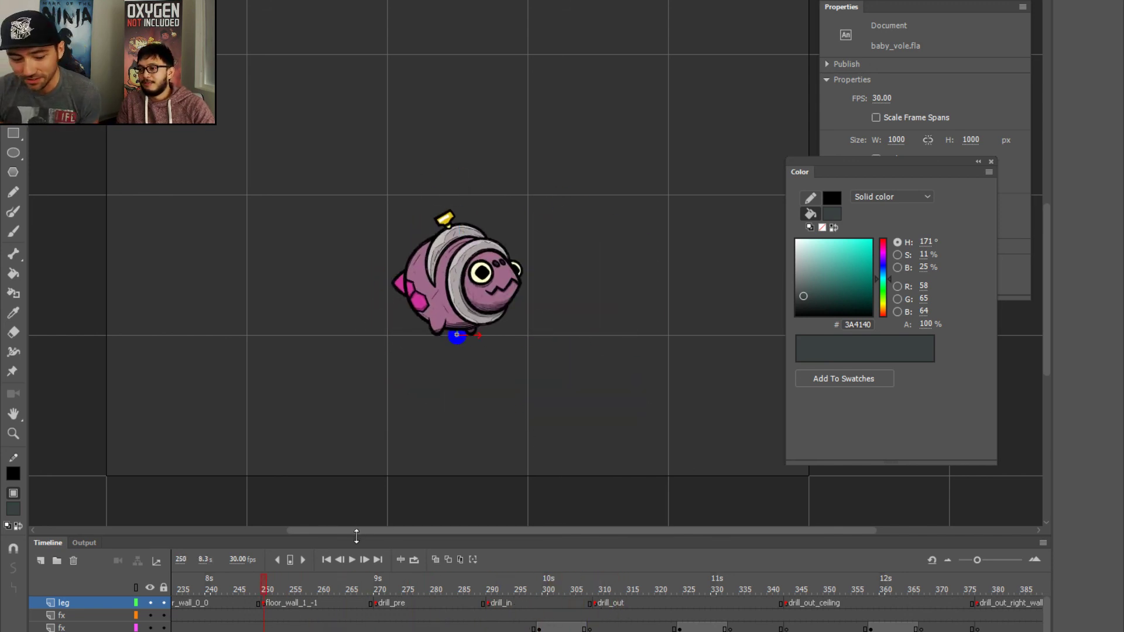
left_click_drag(548, 351, 504, 352)
key("Return")
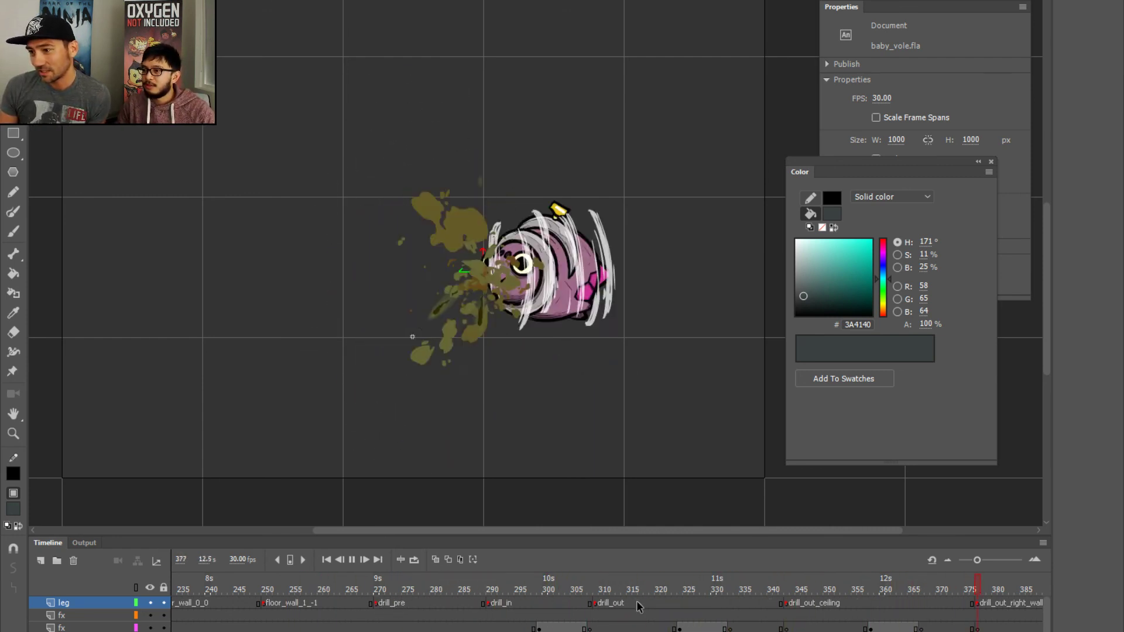
left_click_drag(270, 585, 111, 594)
left_click_drag(230, 601, 731, 575)
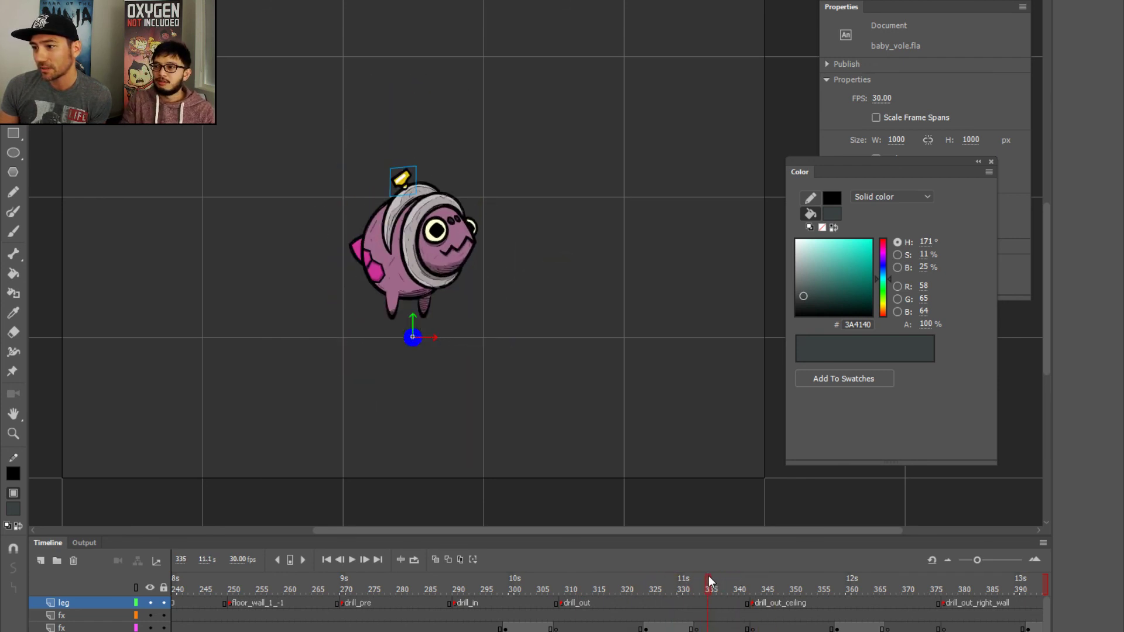
left_click_drag(734, 567, 680, 585)
key("Return")
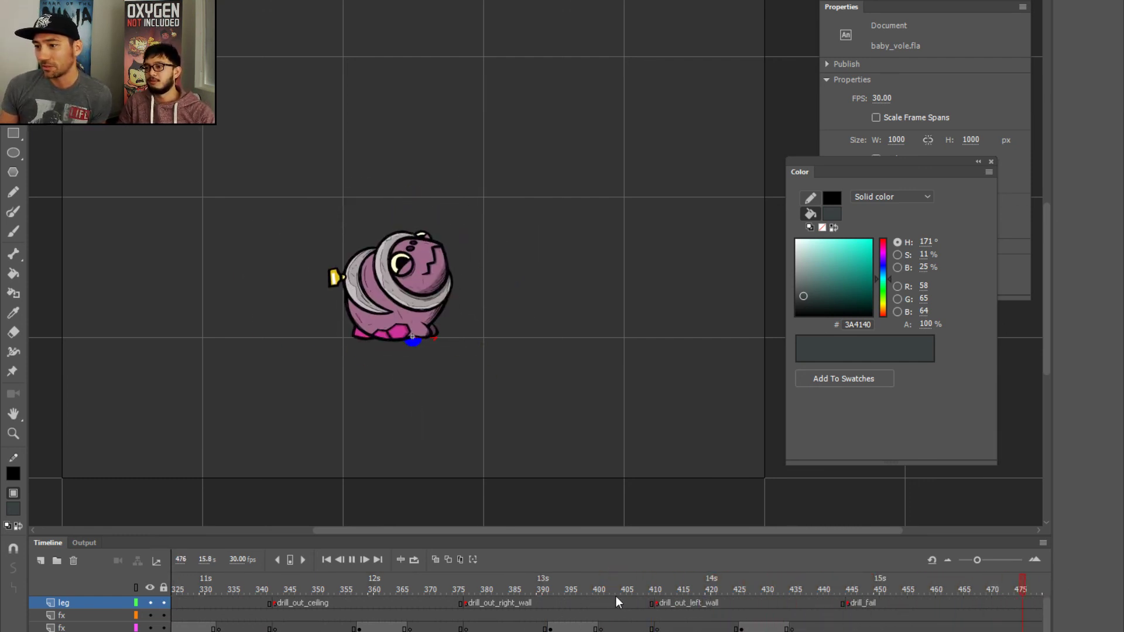
- Examine the drill_fail, idle, fall, hatching and call animations by playing and scrubbing through their frames
left_click_drag(236, 589, 448, 612)
mouse_move(592, 610)
left_mouse_down()
mouse_move(650, 593)
mouse_move(570, 616)
left_mouse_up()
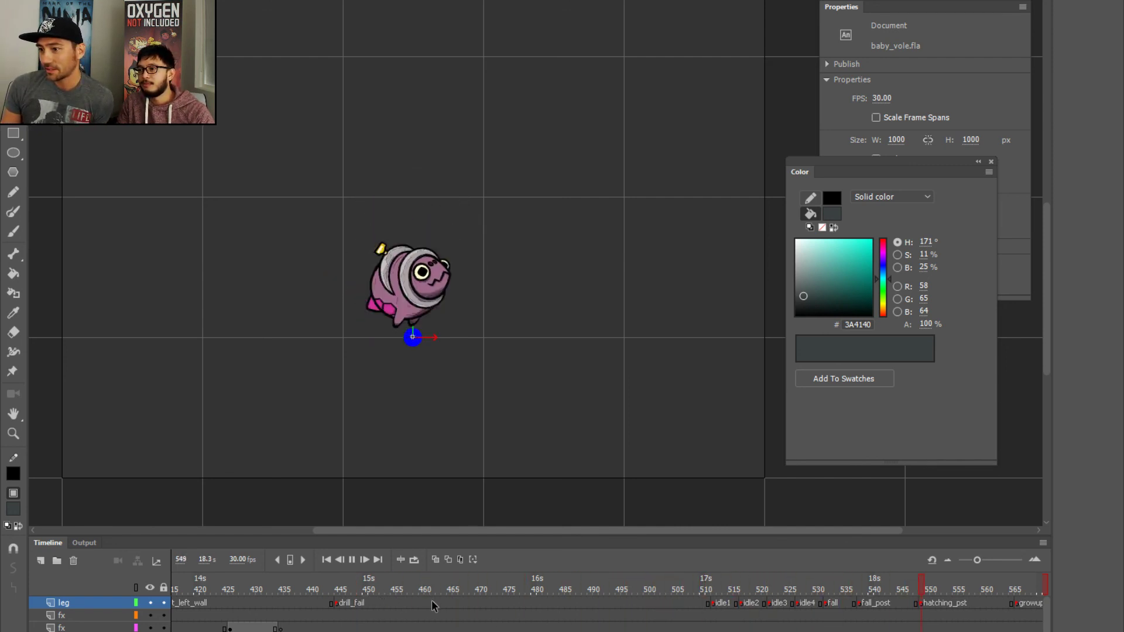
left_click(732, 580)
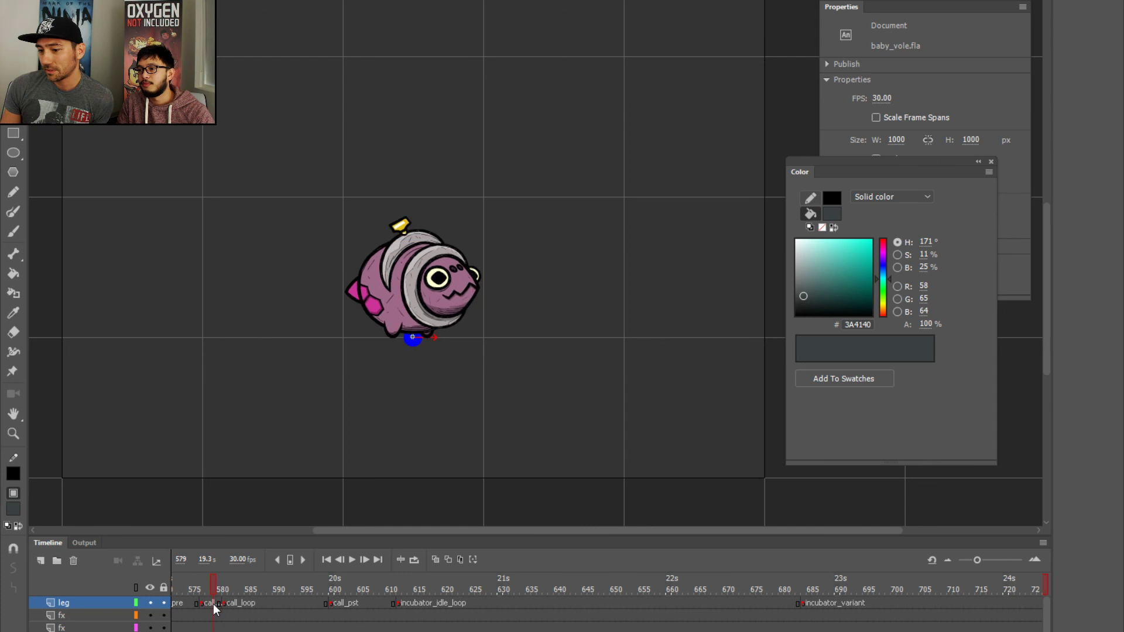
left_click_drag(803, 585, 224, 585)
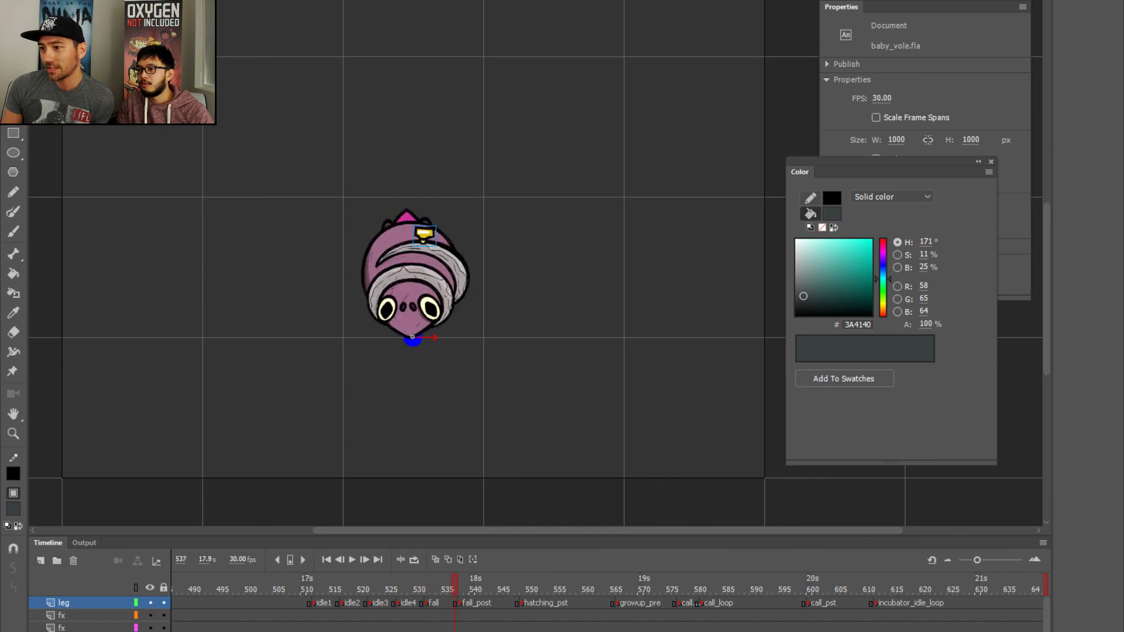
- Play from the fall_post frames to the end of the timeline and revisit the trapped, trussed and escape animations
key("period")
key("period")
key("period")
key("Return")
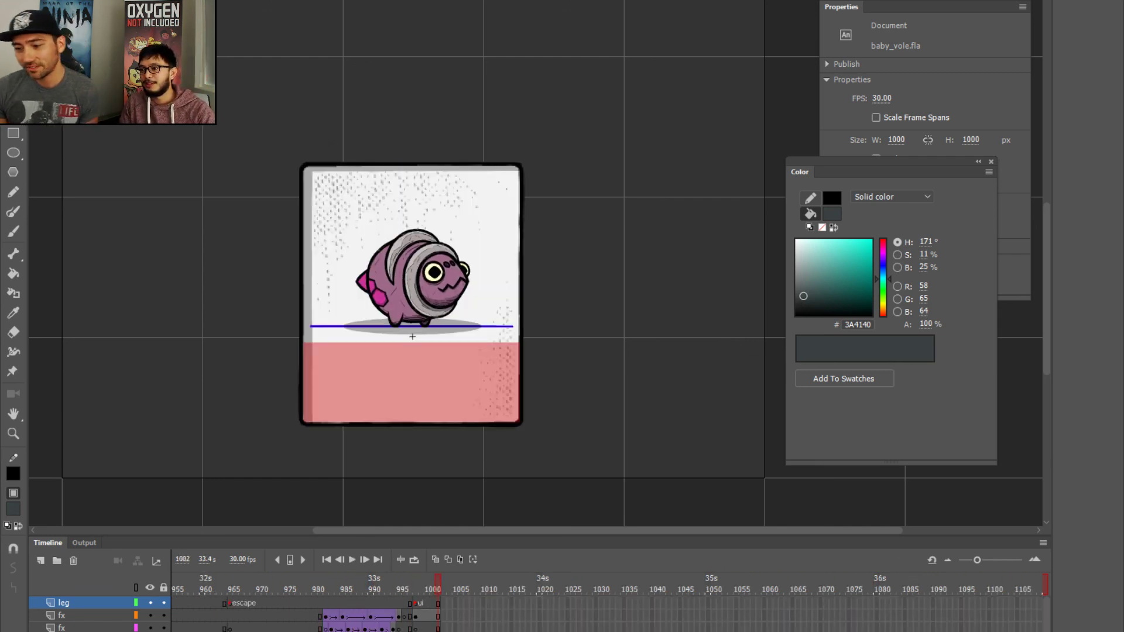
left_click_drag(418, 581, 269, 587)
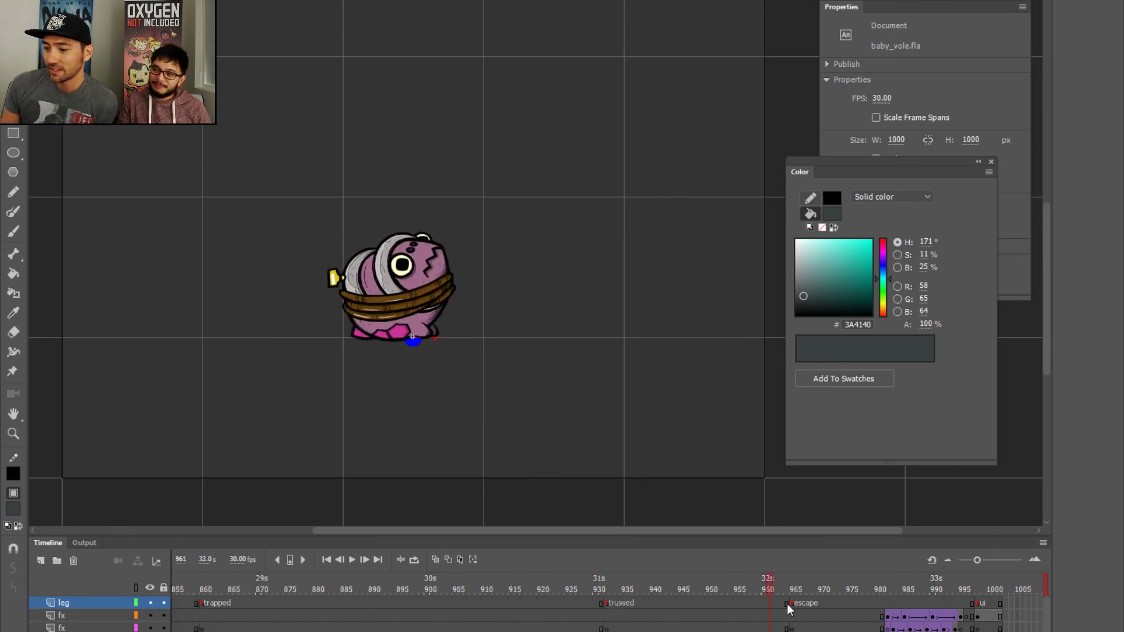
left_click(338, 490)
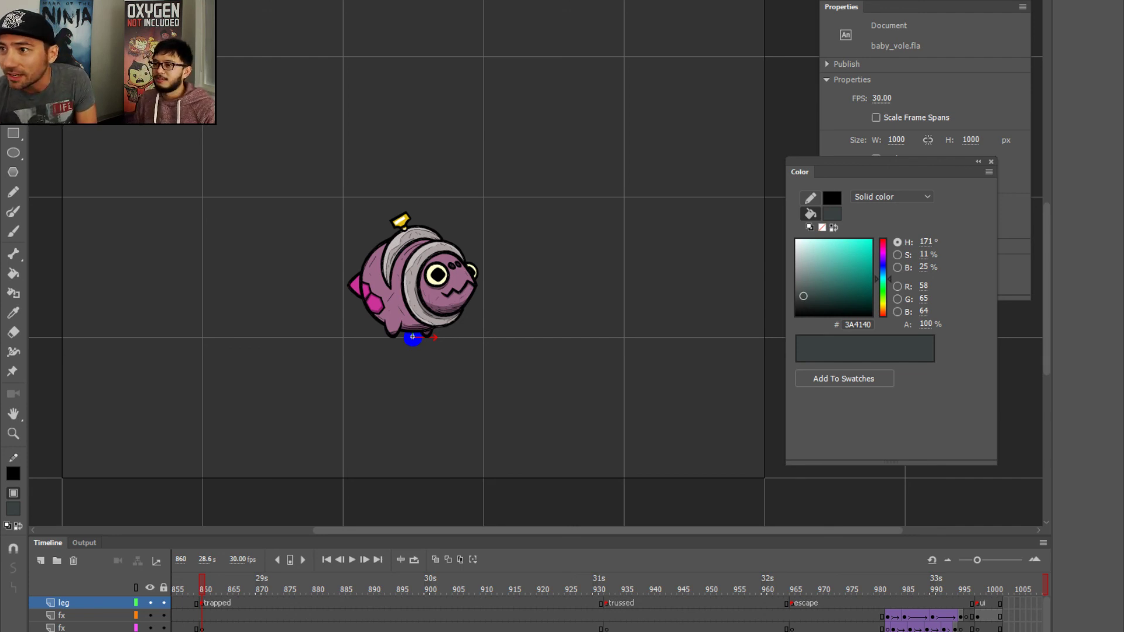
- Switch past player_wheel_loop.fla to the boat_anchor_loop.fla document and play its bearded face animation
key("ctrl+Tab")
key("ctrl+Tab")
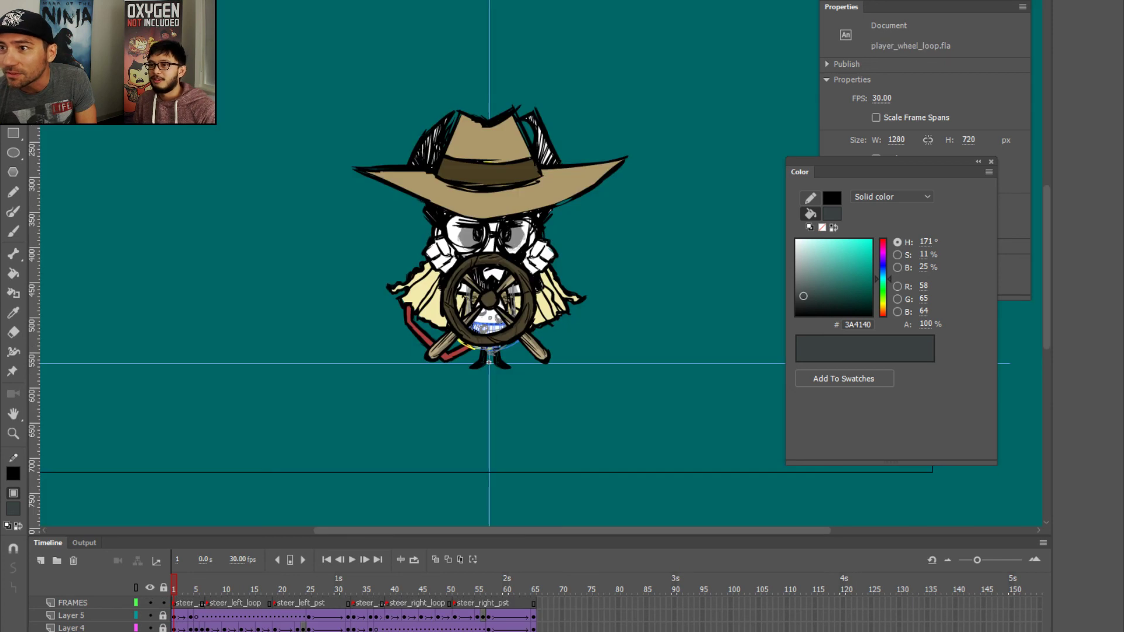
key("ctrl+Tab")
key("Return")
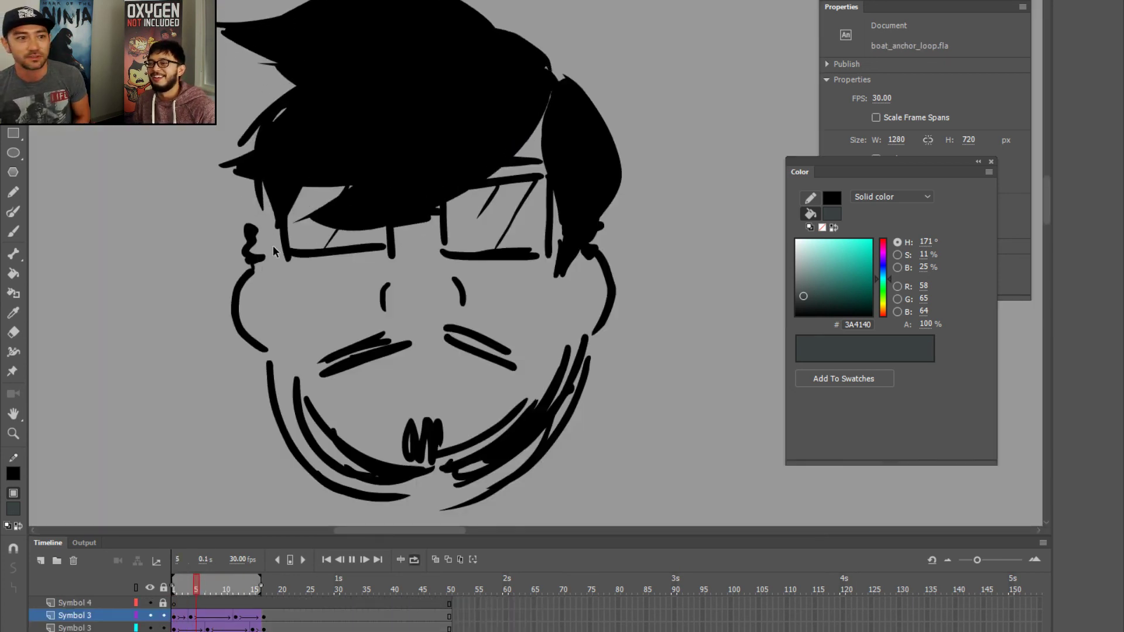